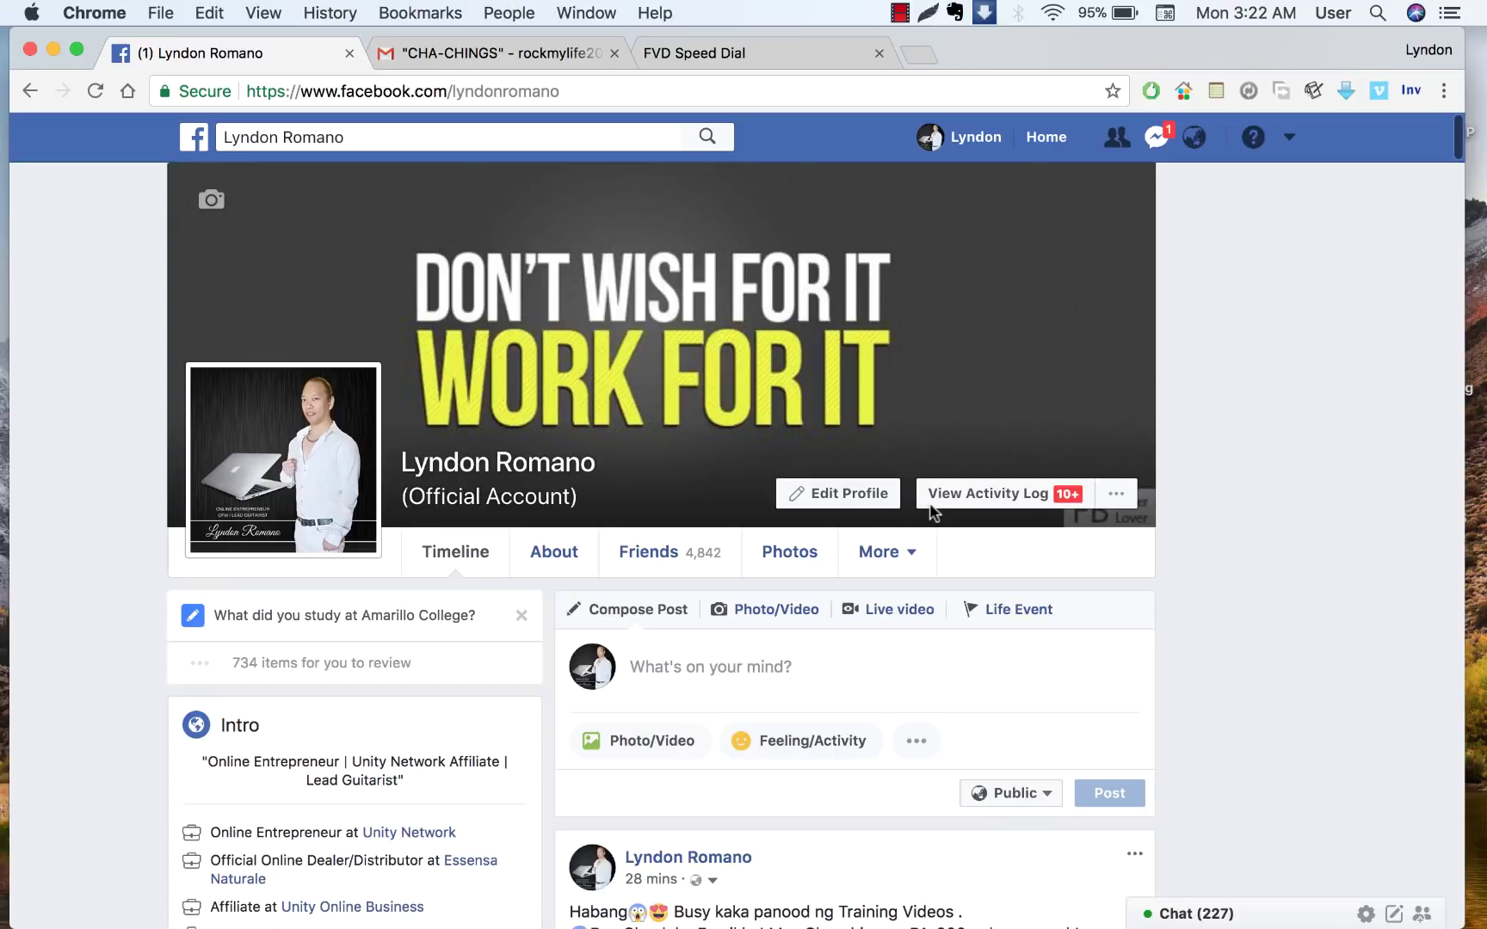
Scroll the Facebook timeline down to the image post announcing P62,700 earned in 33 days.
{"action": "scroll", "coordinate": [1281, 693], "scroll_direction": "down", "scroll_amount": 10}
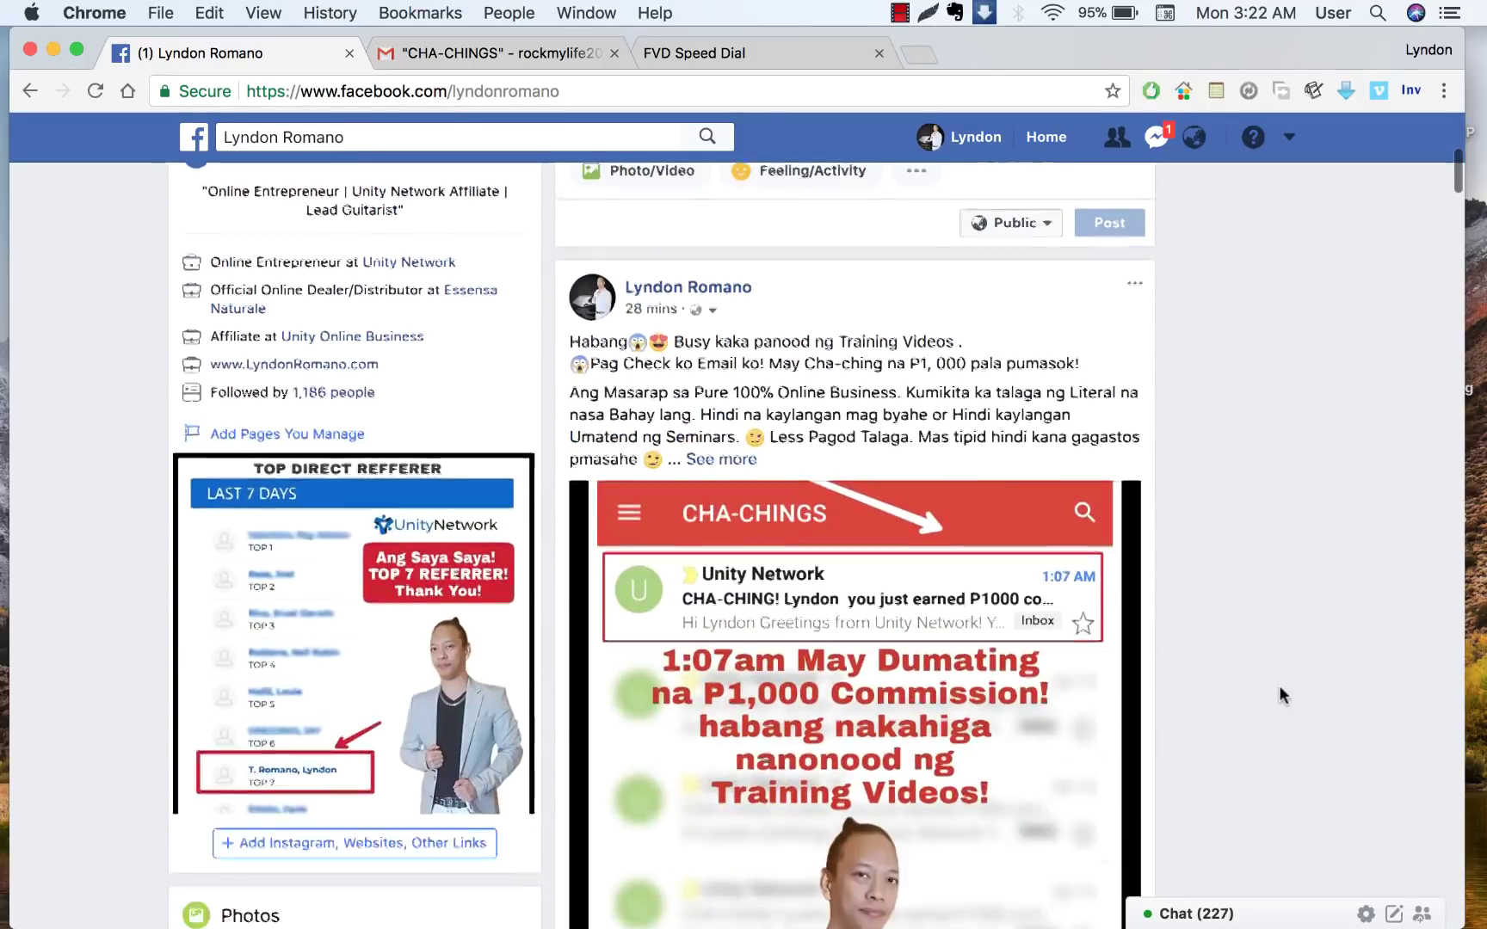
{"action": "scroll", "coordinate": [1280, 693], "scroll_direction": "down", "scroll_amount": 10}
{"action": "scroll", "coordinate": [1280, 694], "scroll_direction": "down", "scroll_amount": 10}
{"action": "scroll", "coordinate": [1279, 693], "scroll_direction": "down", "scroll_amount": 5}
{"action": "scroll", "coordinate": [1280, 693], "scroll_direction": "down", "scroll_amount": 5}
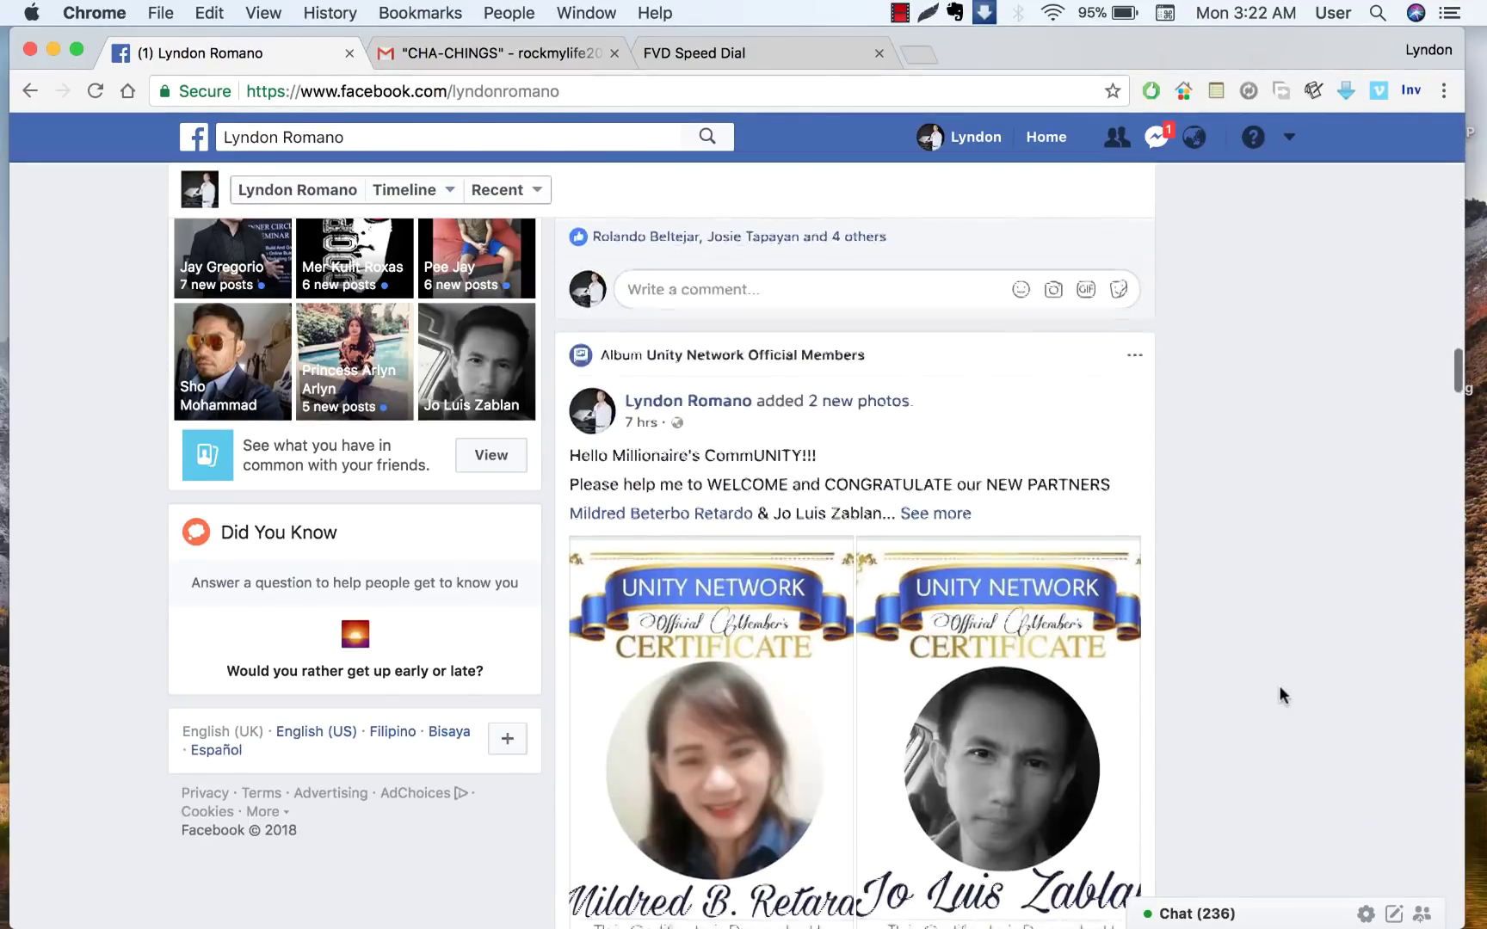
{"action": "scroll", "coordinate": [1280, 693], "scroll_direction": "down", "scroll_amount": 5}
{"action": "scroll", "coordinate": [1279, 693], "scroll_direction": "down", "scroll_amount": 5}
{"action": "scroll", "coordinate": [1280, 690], "scroll_direction": "down", "scroll_amount": 5}
{"action": "scroll", "coordinate": [1279, 690], "scroll_direction": "down", "scroll_amount": 5}
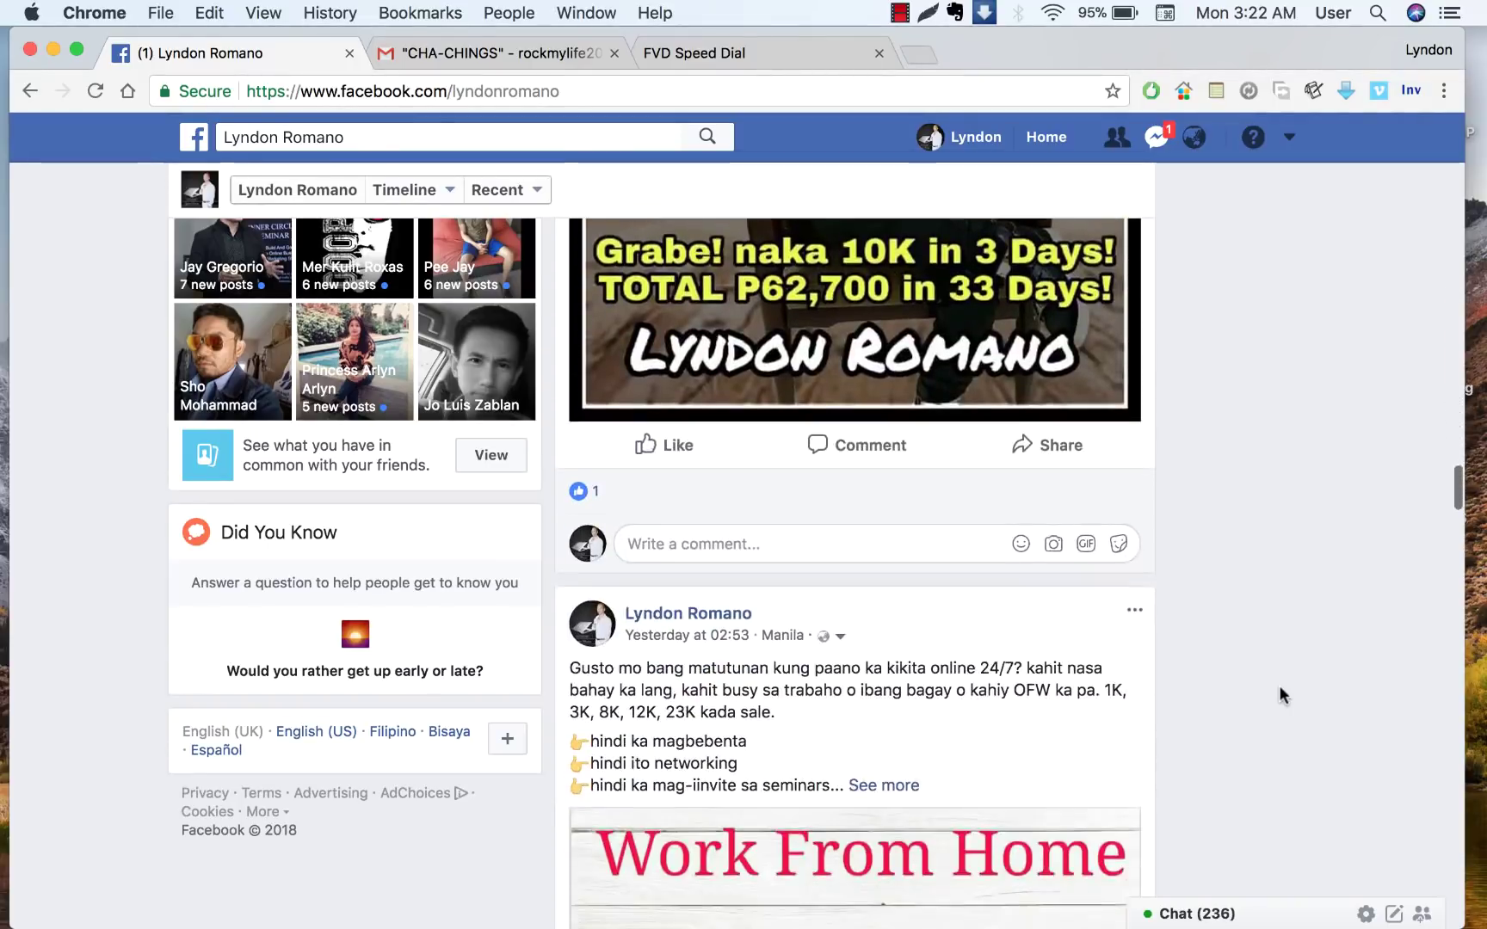
{"action": "scroll", "coordinate": [1279, 690], "scroll_direction": "down", "scroll_amount": 5}
{"action": "scroll", "coordinate": [1279, 690], "scroll_direction": "down", "scroll_amount": 5}
{"action": "scroll", "coordinate": [1279, 693], "scroll_direction": "down", "scroll_amount": 5}
{"action": "scroll", "coordinate": [1279, 693], "scroll_direction": "down", "scroll_amount": 5}
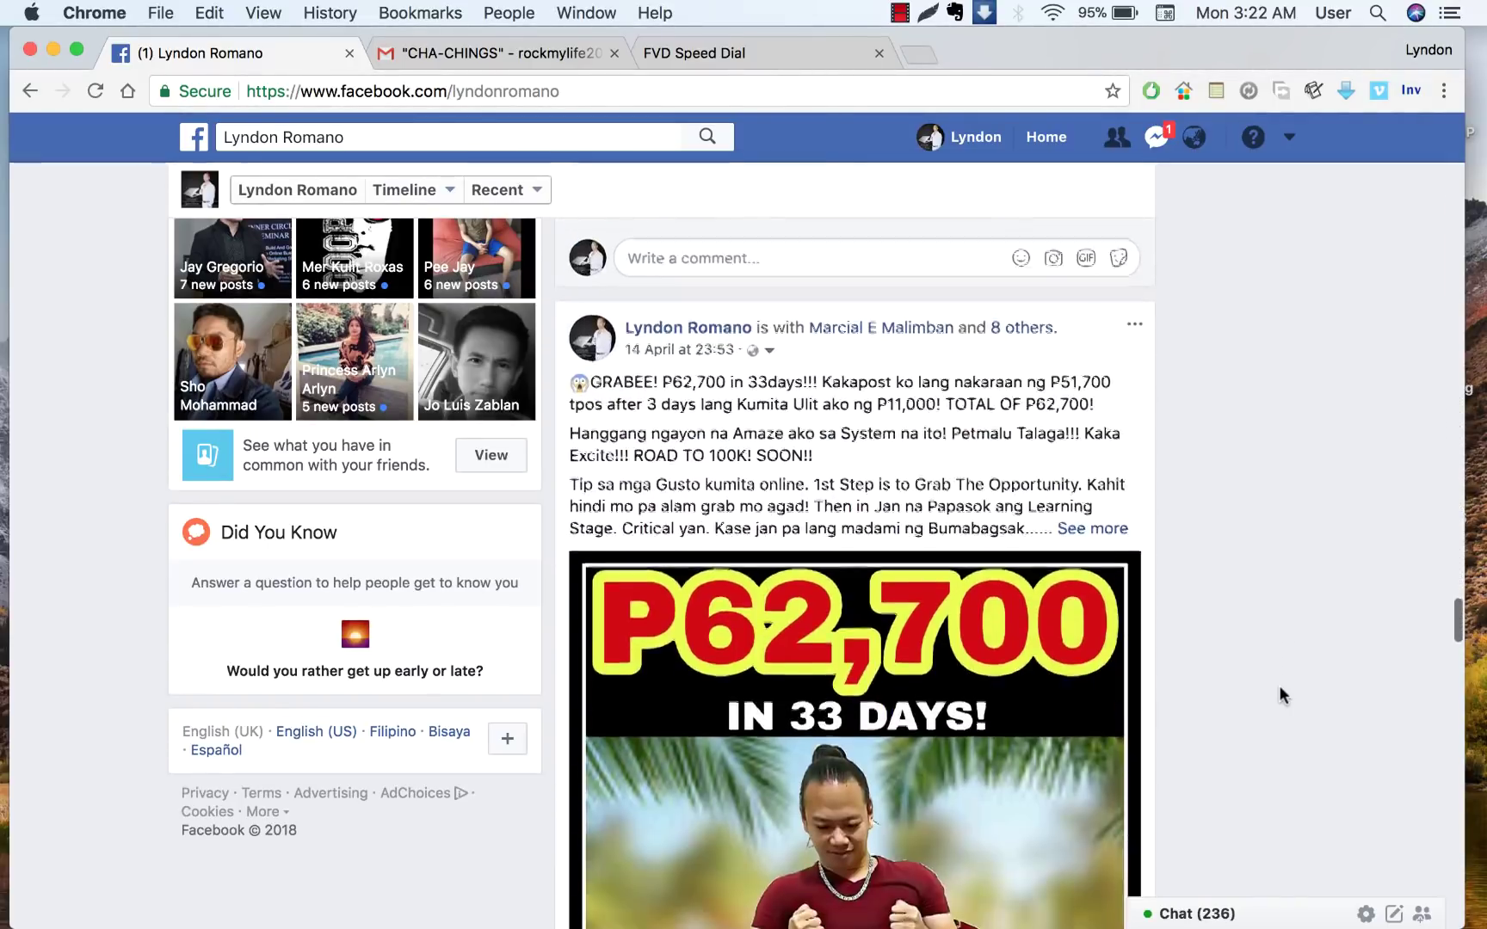
{"action": "scroll", "coordinate": [1279, 693], "scroll_direction": "down", "scroll_amount": 3}
{"action": "scroll", "coordinate": [1280, 694], "scroll_direction": "down", "scroll_amount": 1}
{"action": "scroll", "coordinate": [1280, 693], "scroll_direction": "down", "scroll_amount": 5}
{"action": "scroll", "coordinate": [1280, 693], "scroll_direction": "up", "scroll_amount": 3}
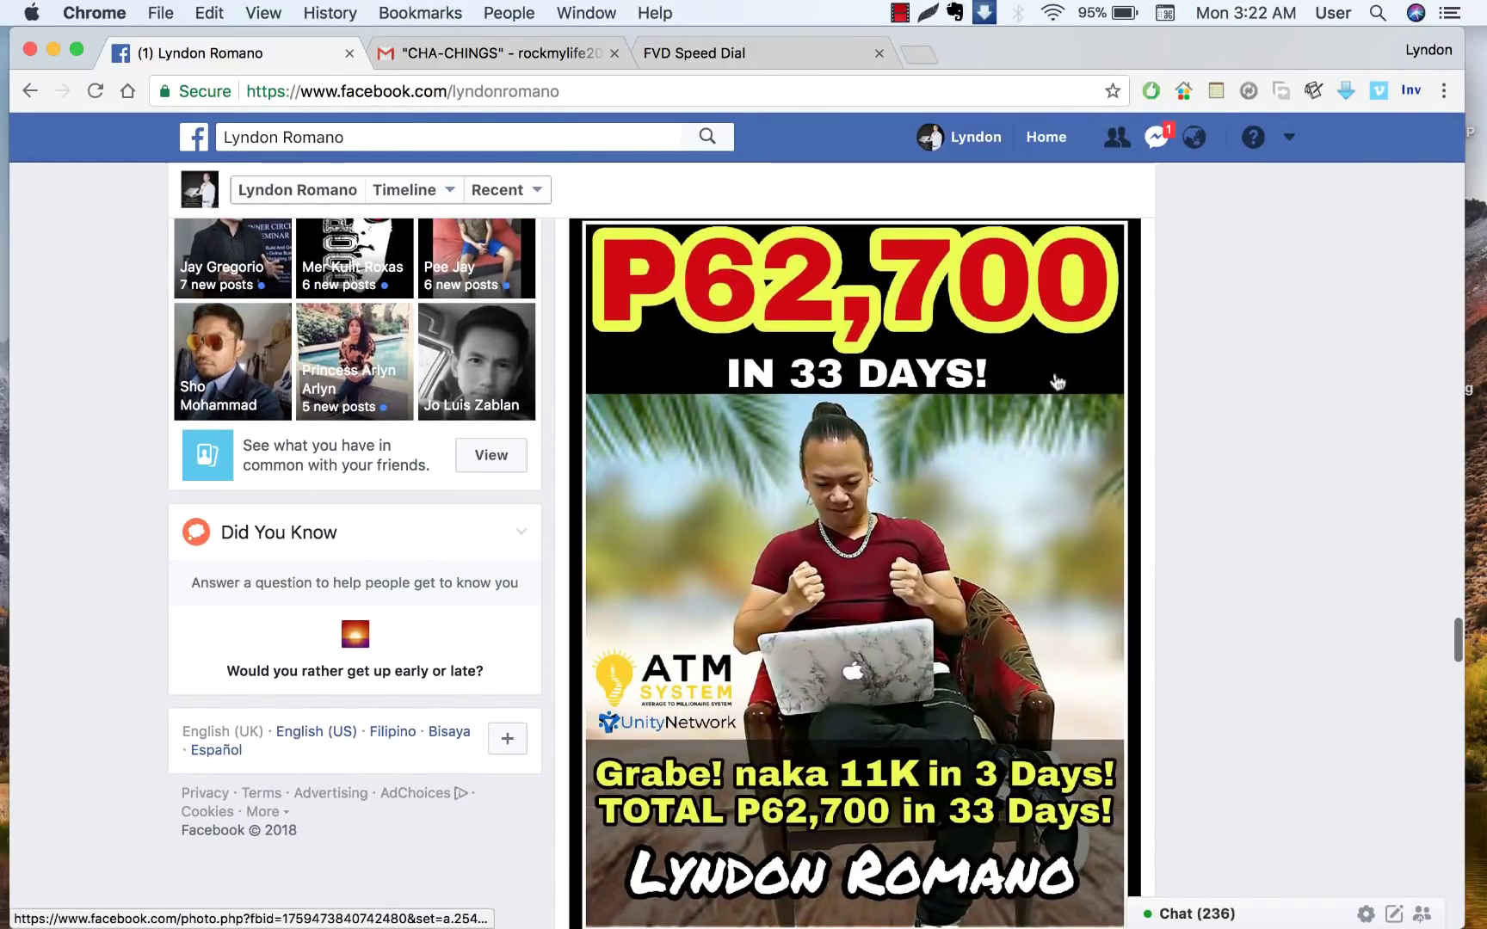
{"action": "scroll", "coordinate": [1264, 561], "scroll_direction": "down", "scroll_amount": 1}
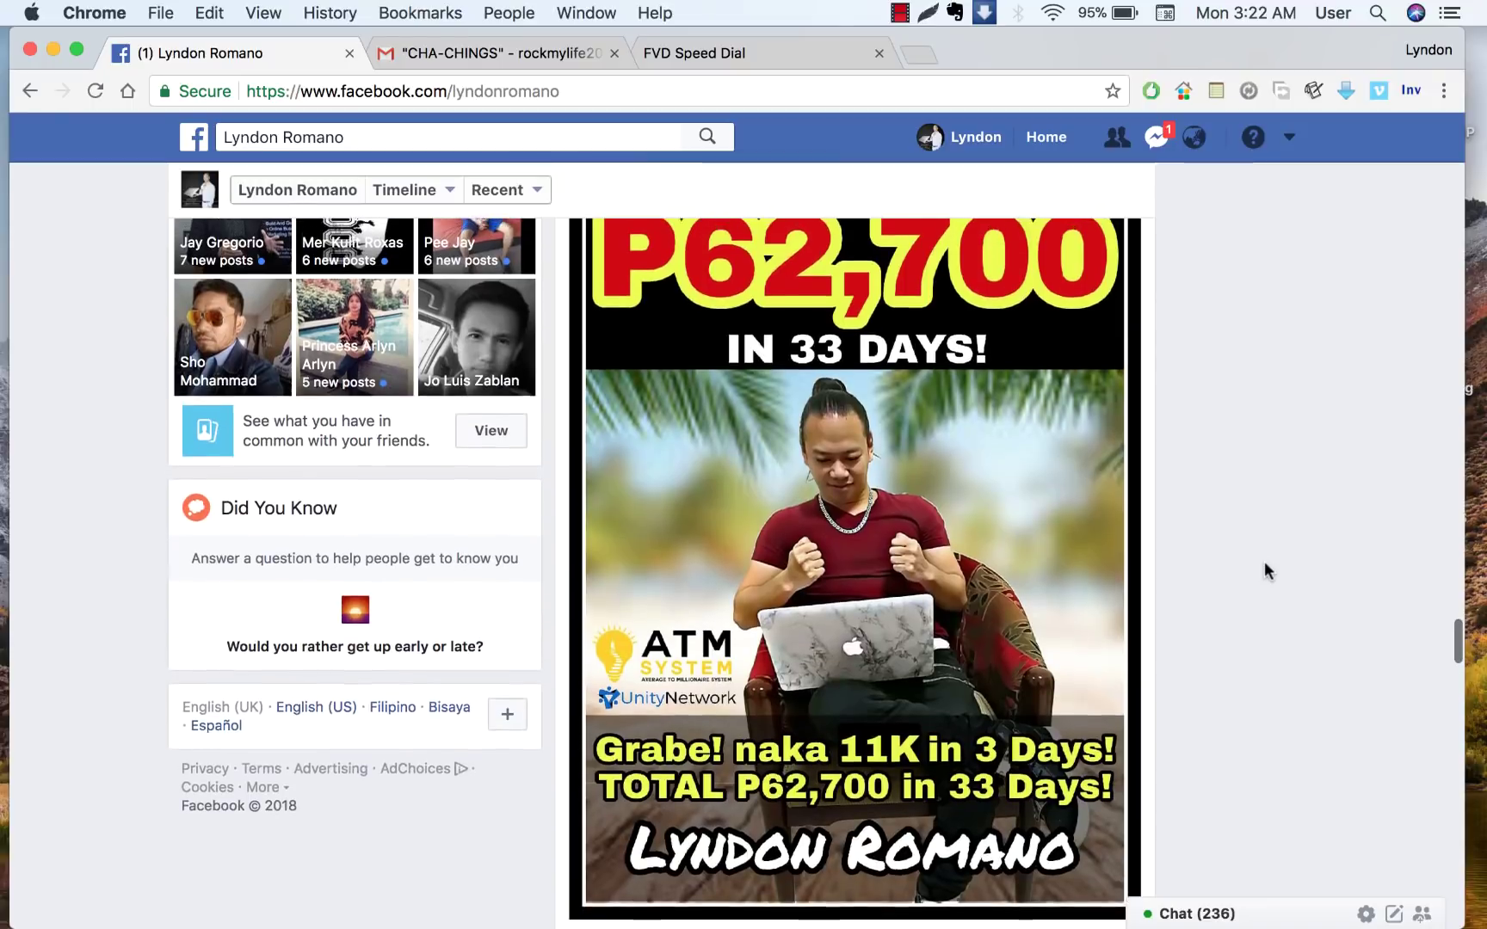
{"action": "scroll", "coordinate": [1264, 561], "scroll_direction": "up", "scroll_amount": 1}
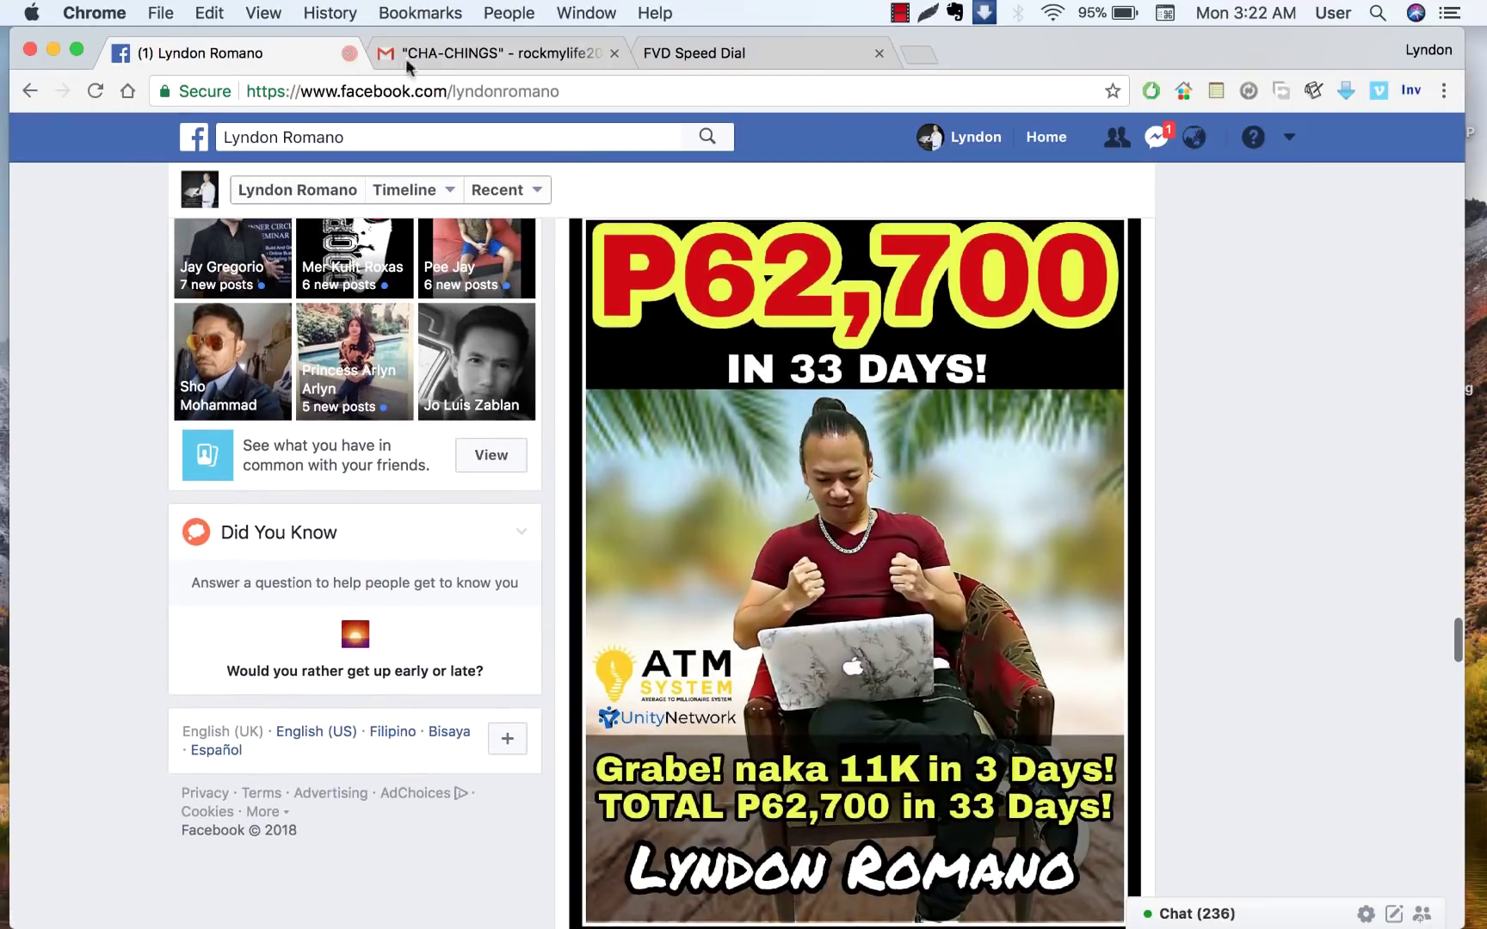
{"action": "left_click", "coordinate": [441, 54]}
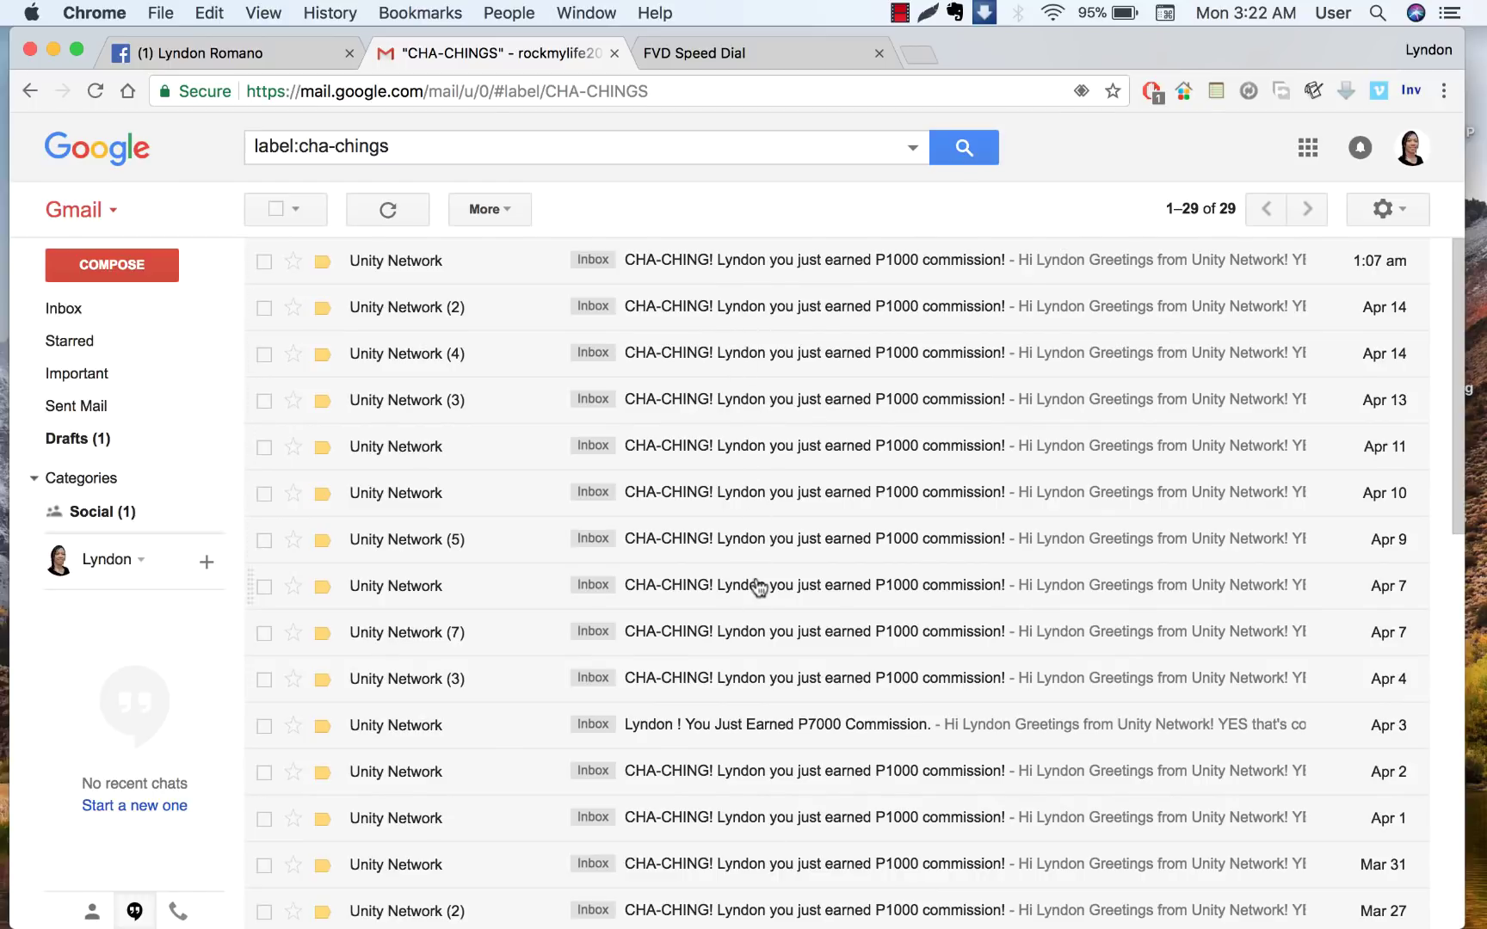
{"action": "scroll", "coordinate": [757, 587], "scroll_direction": "down", "scroll_amount": 10}
{"action": "scroll", "coordinate": [757, 587], "scroll_direction": "up", "scroll_amount": 5}
{"action": "scroll", "coordinate": [757, 587], "scroll_direction": "up", "scroll_amount": 5}
{"action": "left_click", "coordinate": [248, 53]}
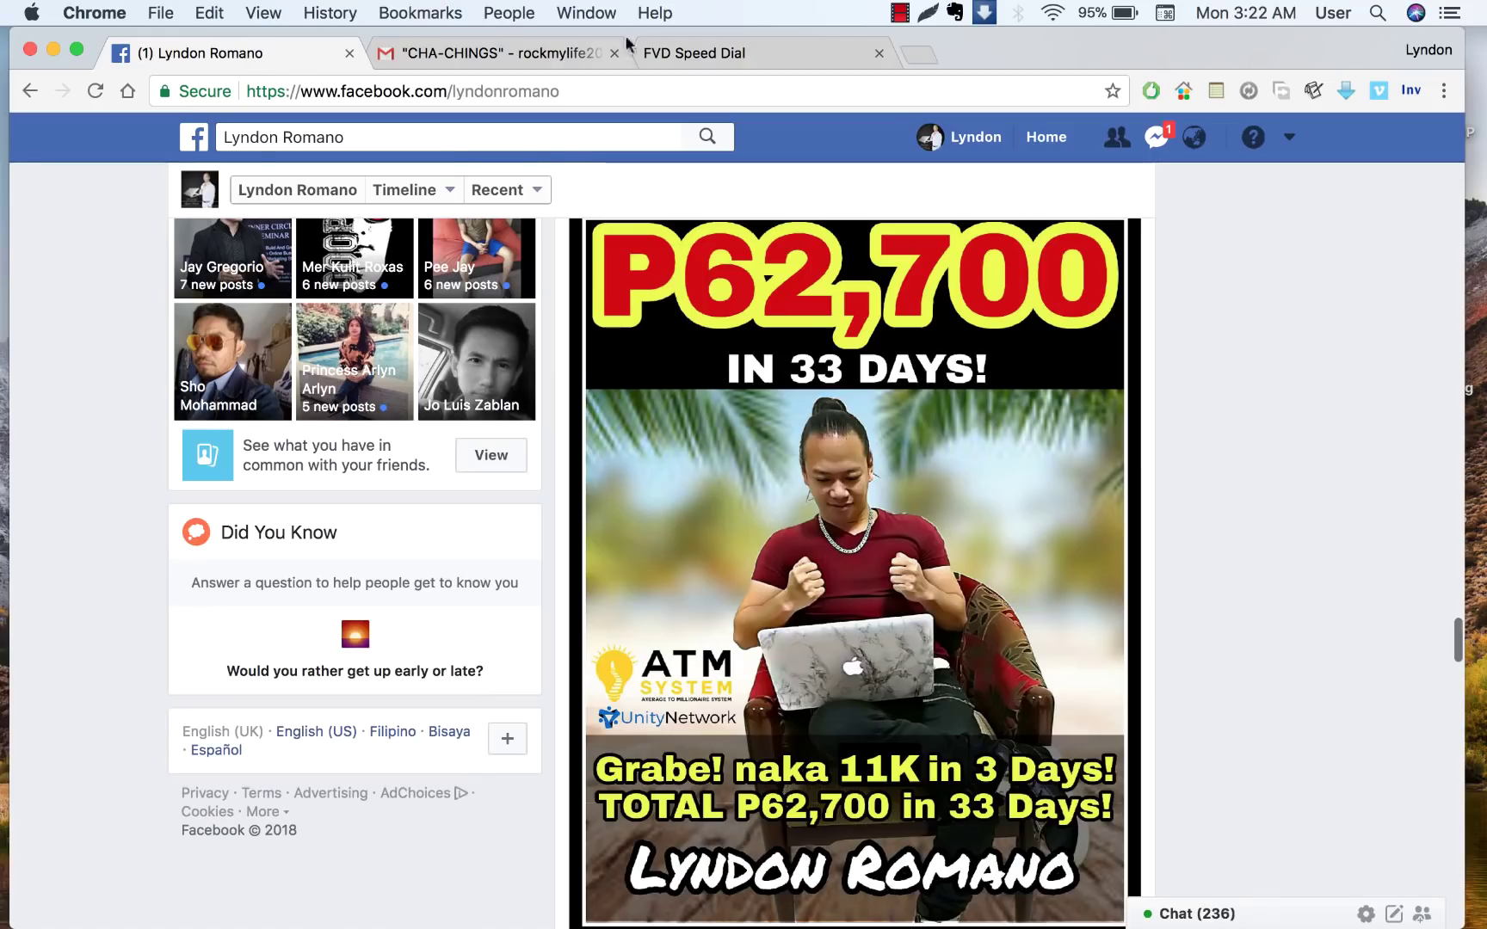
{"action": "left_click", "coordinate": [521, 63]}
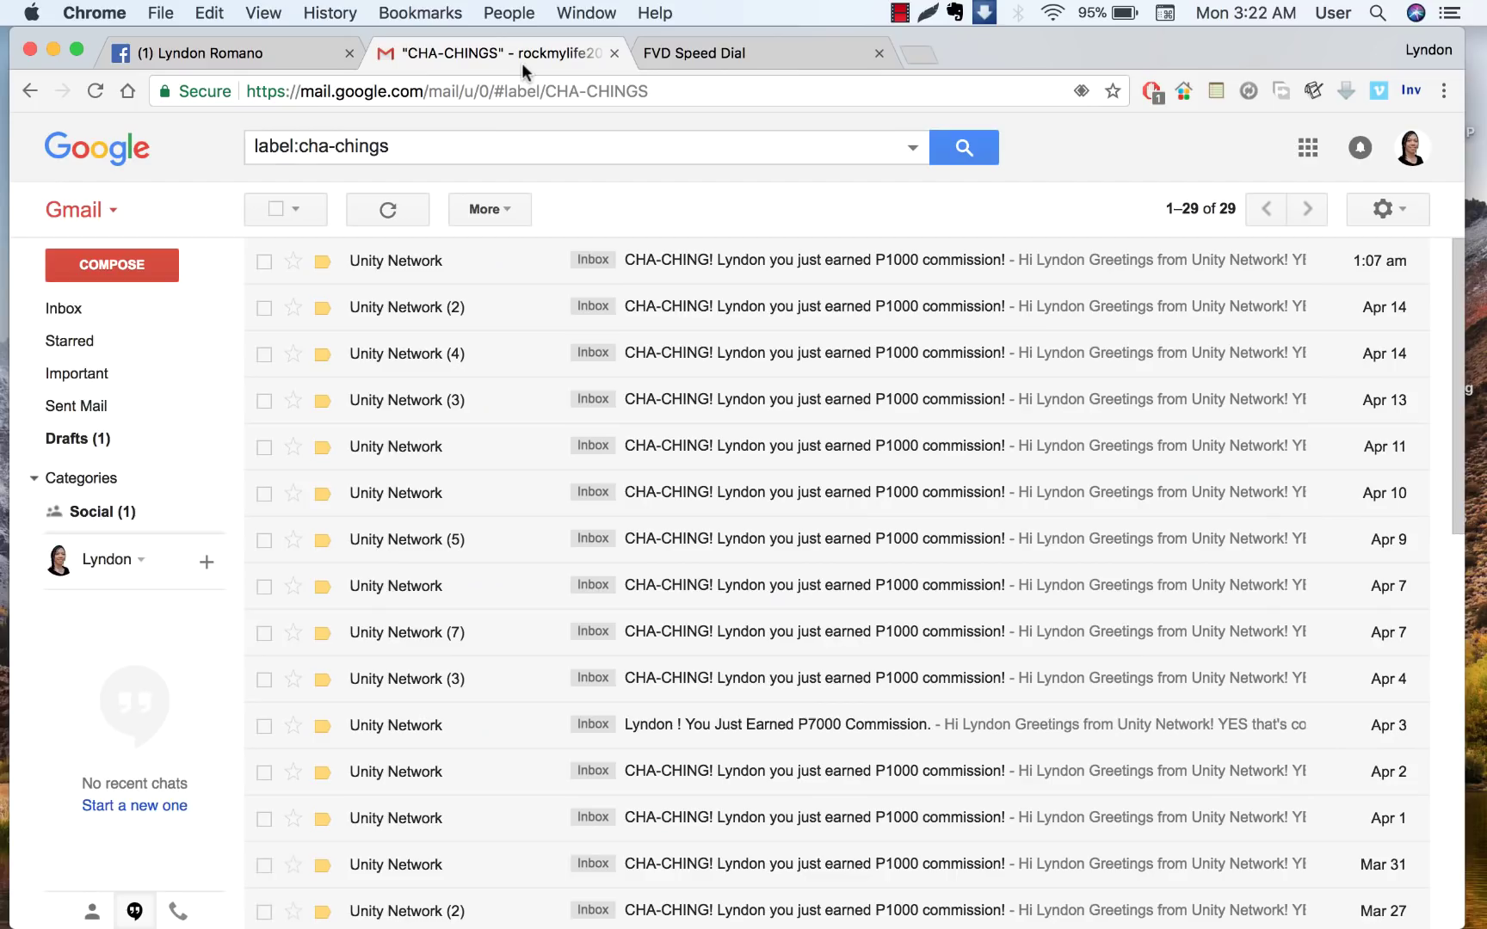
{"action": "left_click", "coordinate": [226, 54]}
{"action": "left_click", "coordinate": [428, 52]}
{"action": "left_click", "coordinate": [202, 52]}
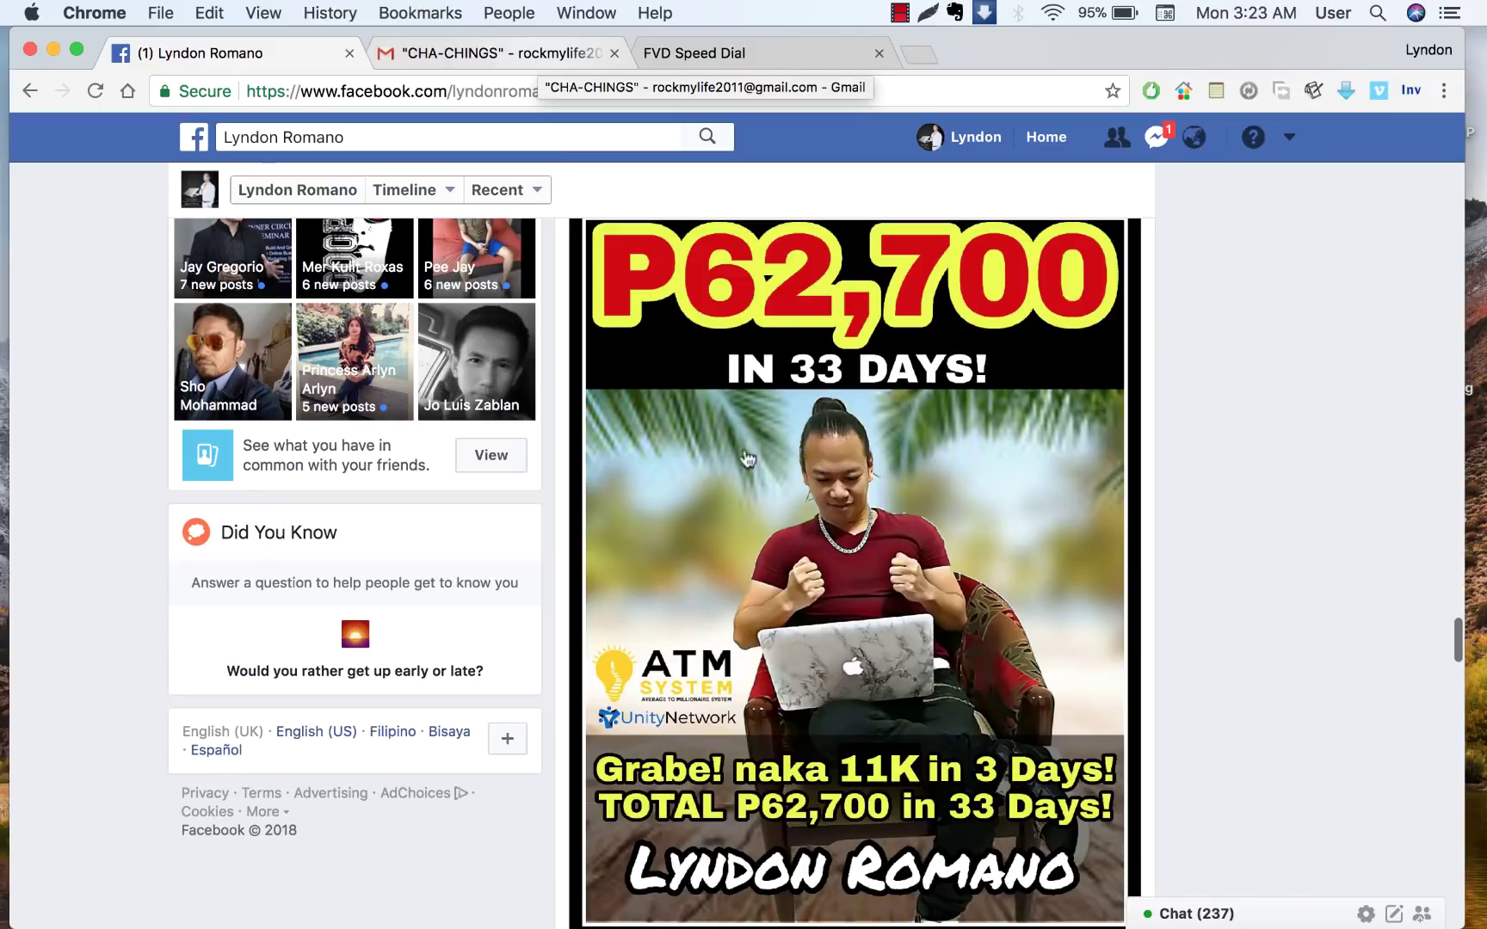
{"action": "mouse_move", "coordinate": [1067, 859]}
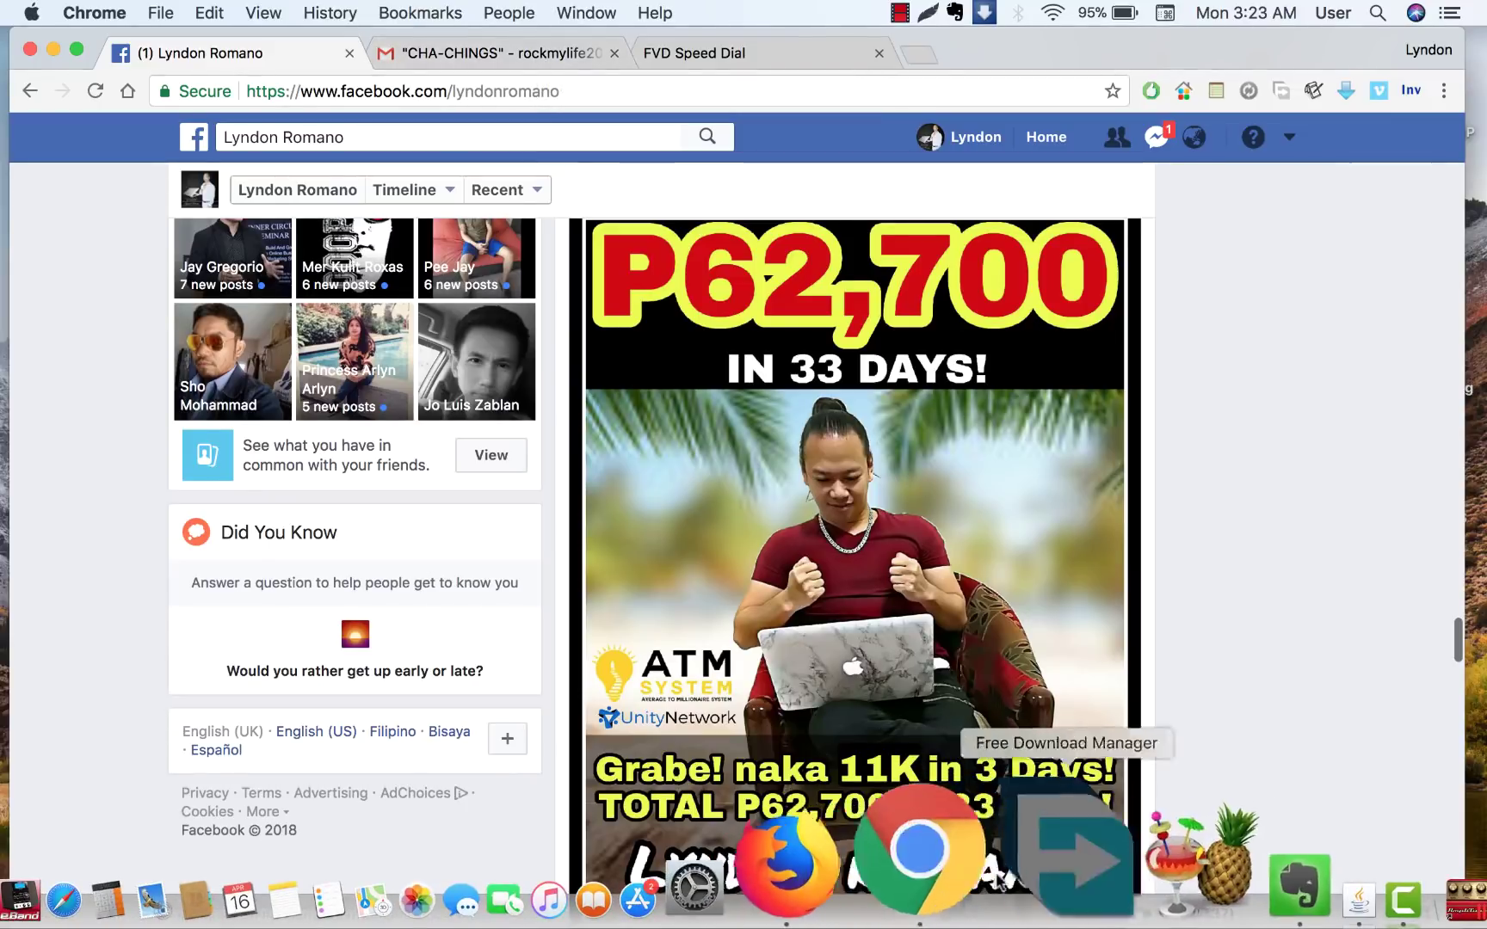
Close the ATM System site tab and open the Welcome to ATM System email from the inbox.
{"action": "left_click", "coordinate": [882, 878]}
{"action": "left_click", "coordinate": [651, 284]}
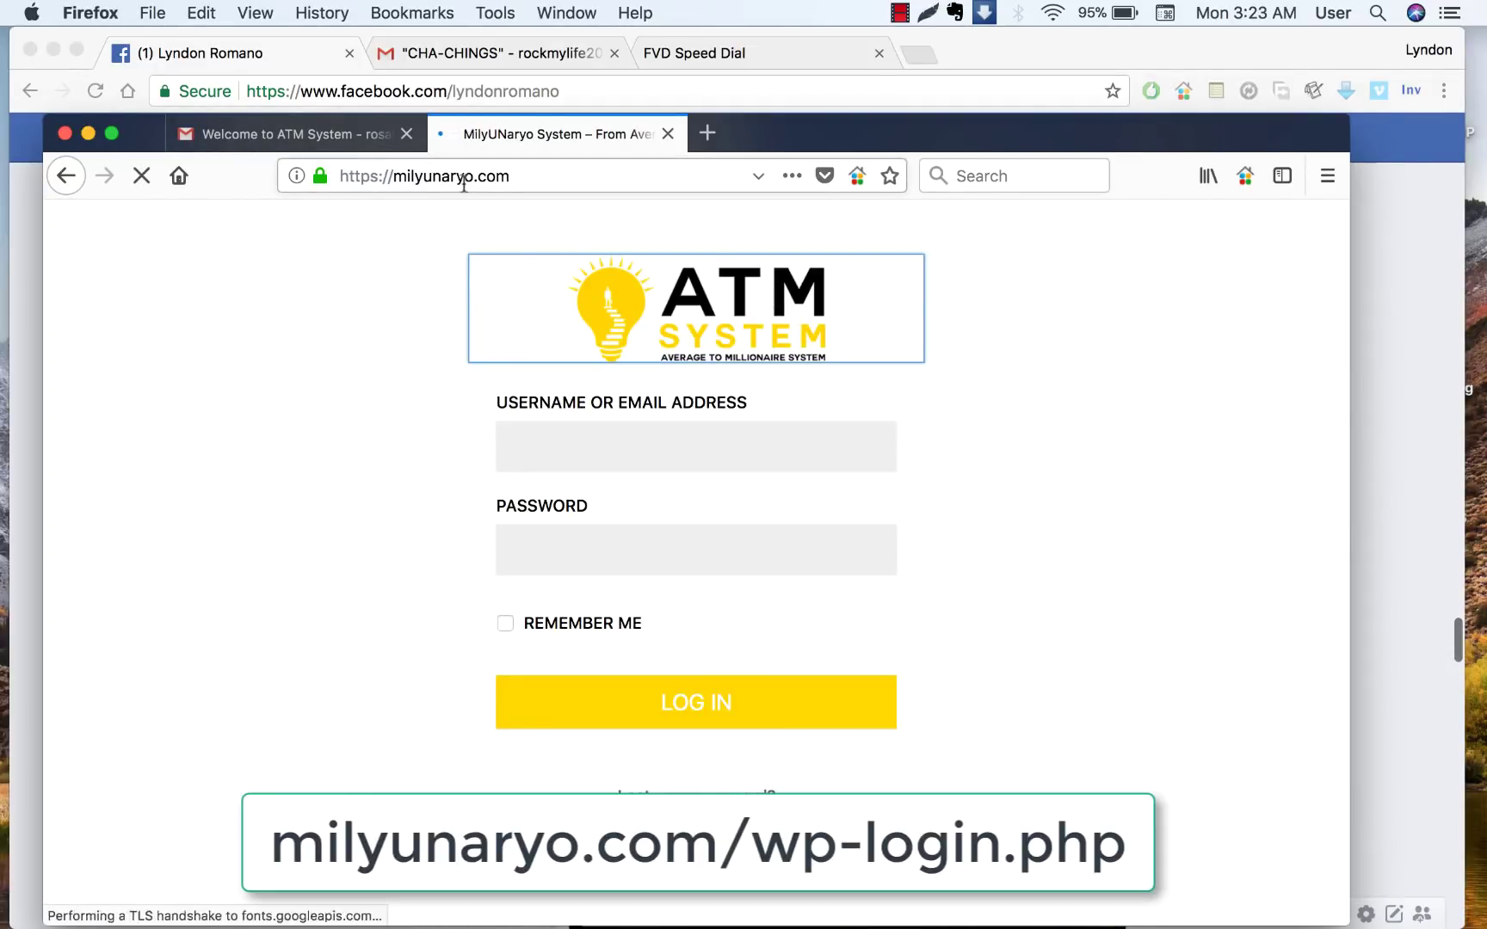
{"action": "left_click", "coordinate": [668, 134]}
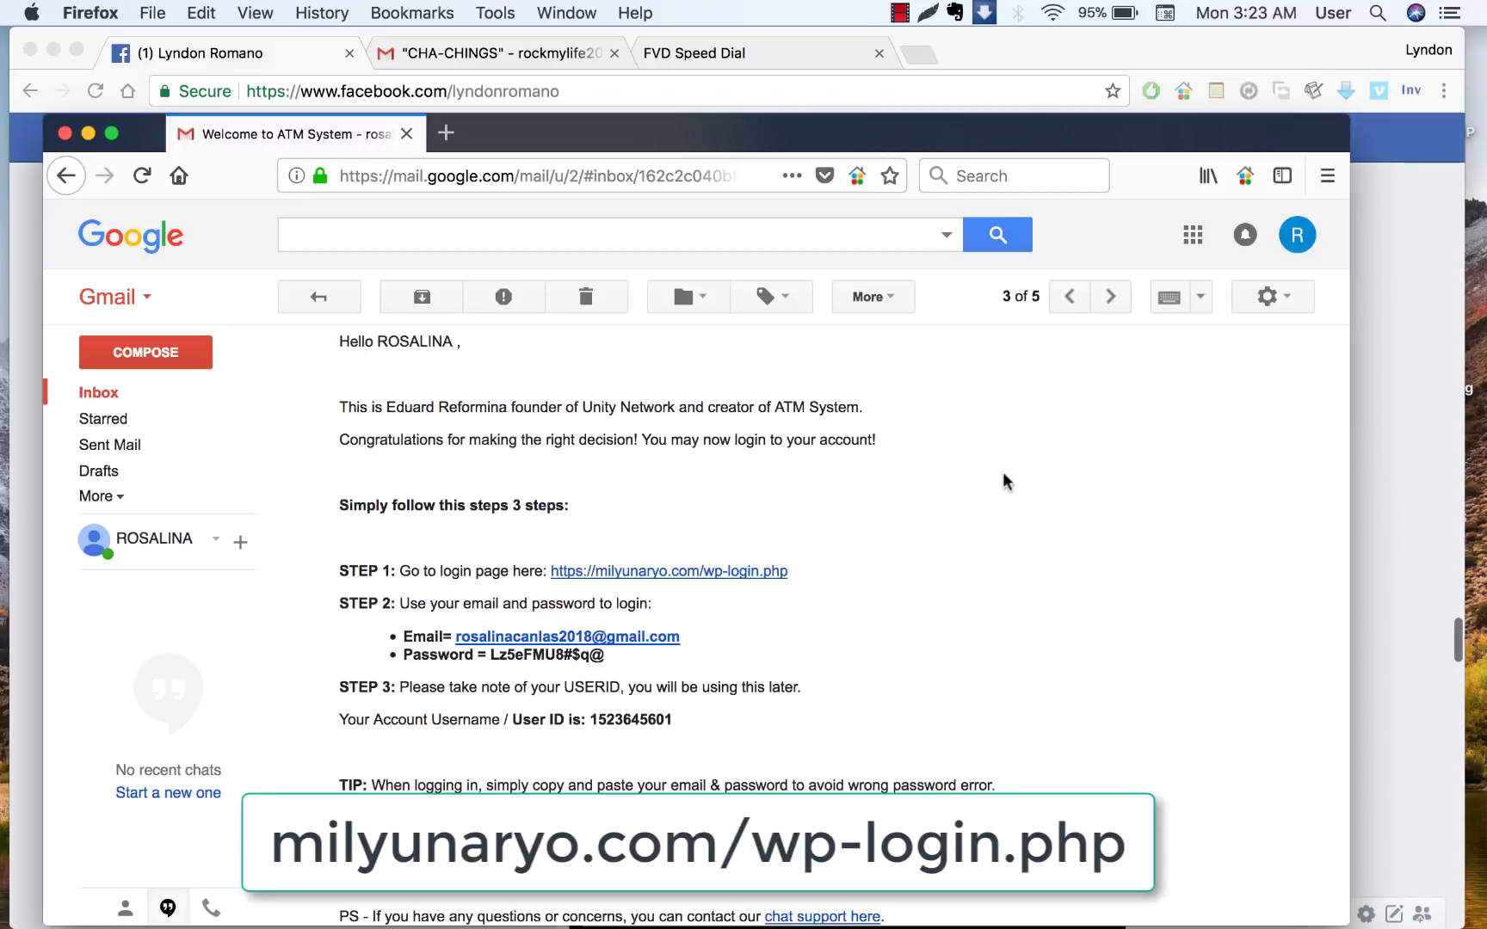
{"action": "scroll", "coordinate": [1003, 473], "scroll_direction": "down", "scroll_amount": 1}
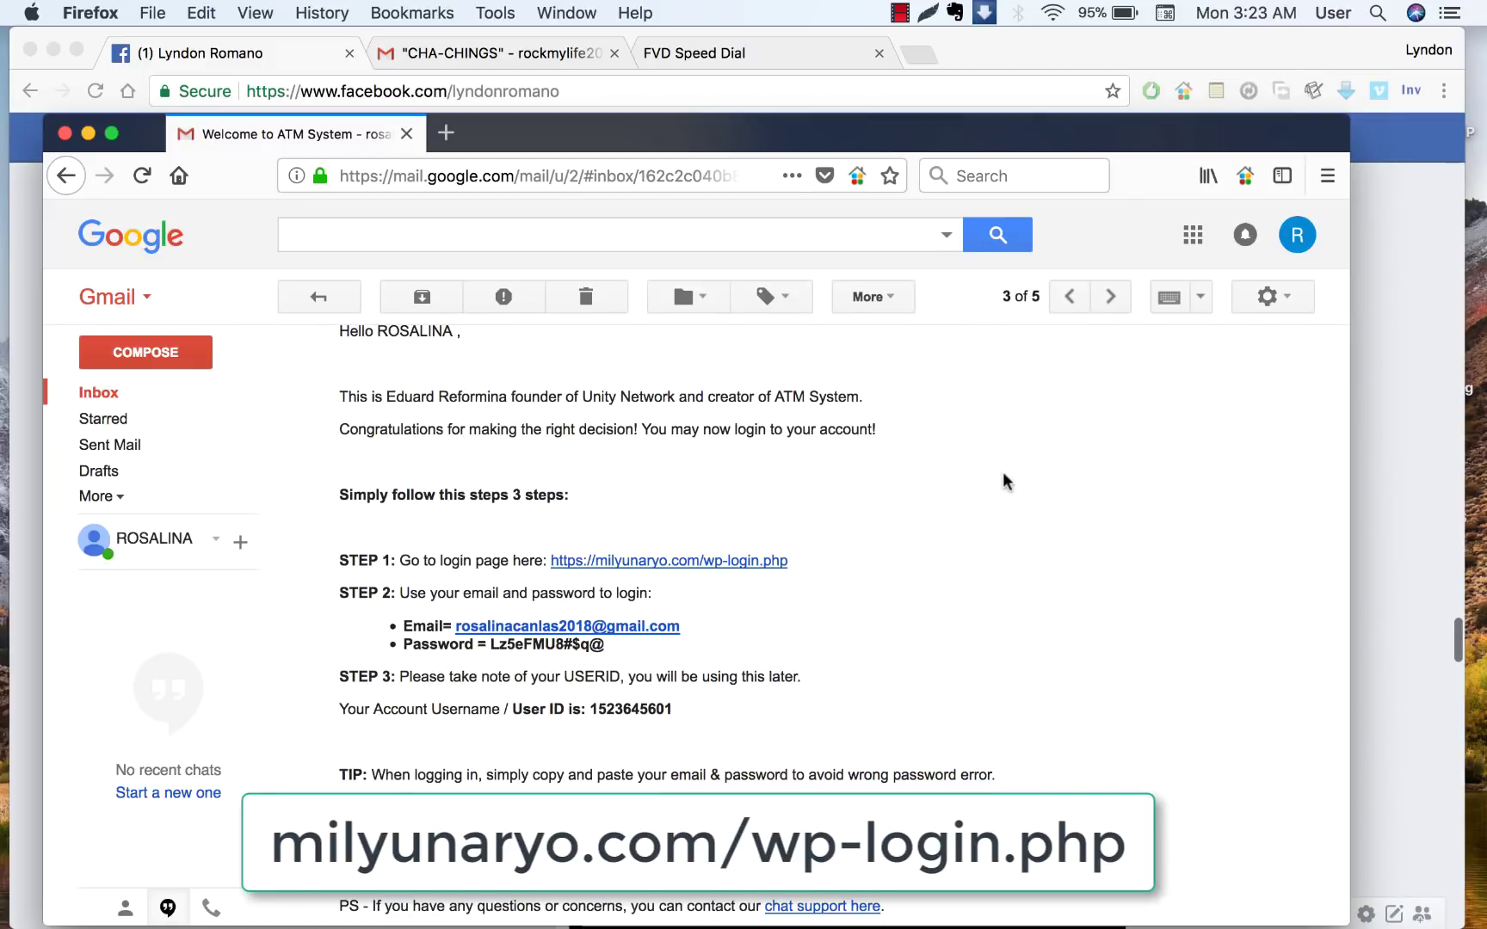
{"action": "left_click", "coordinate": [101, 397]}
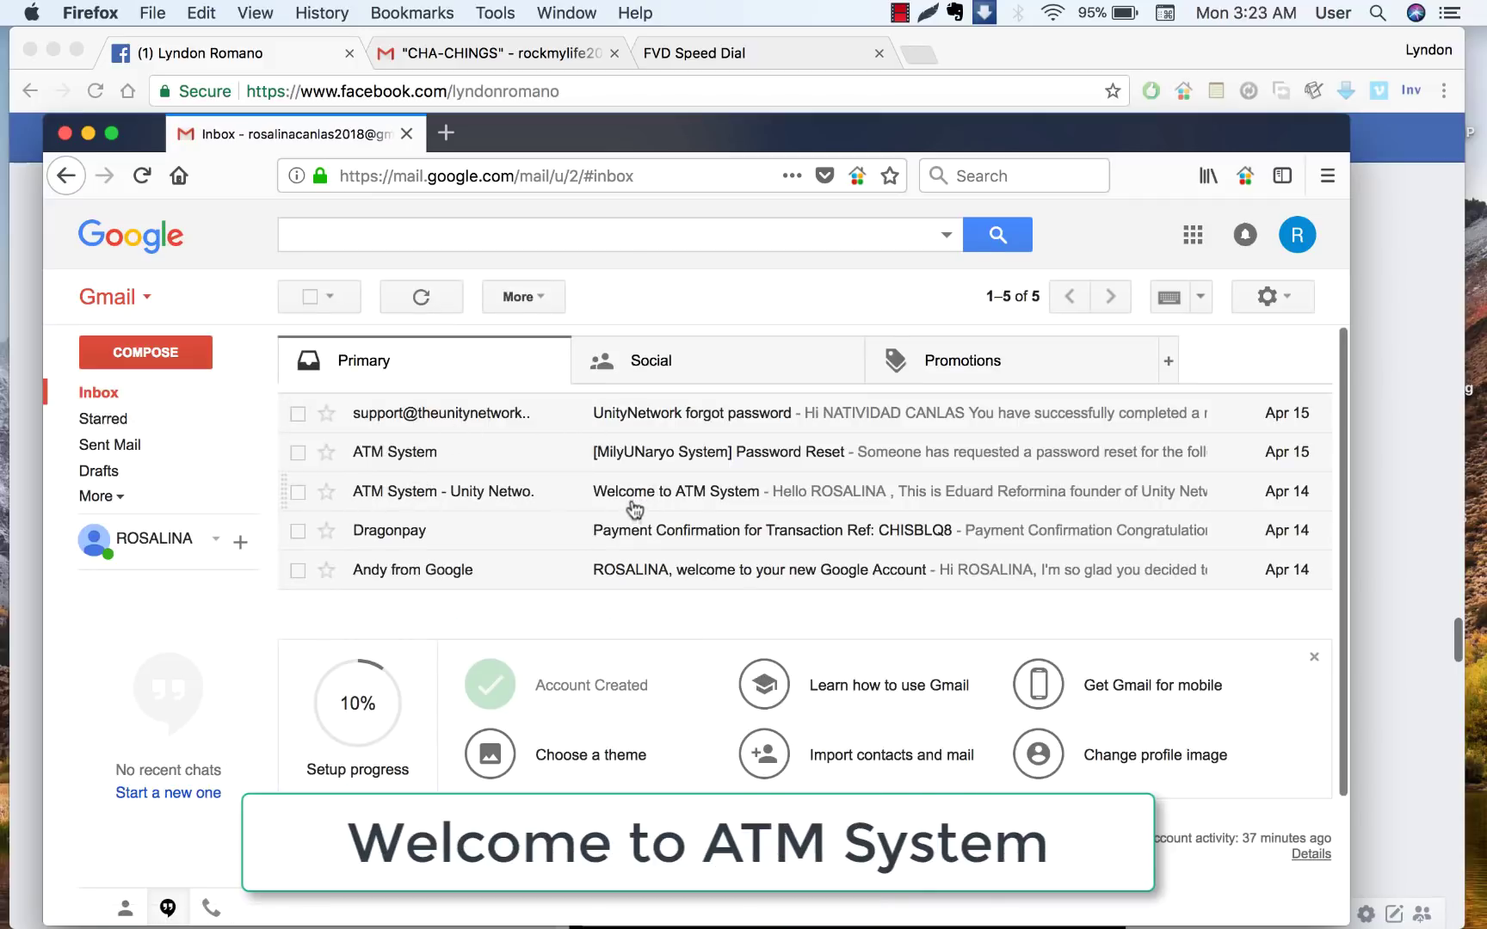
{"action": "left_click", "coordinate": [757, 496]}
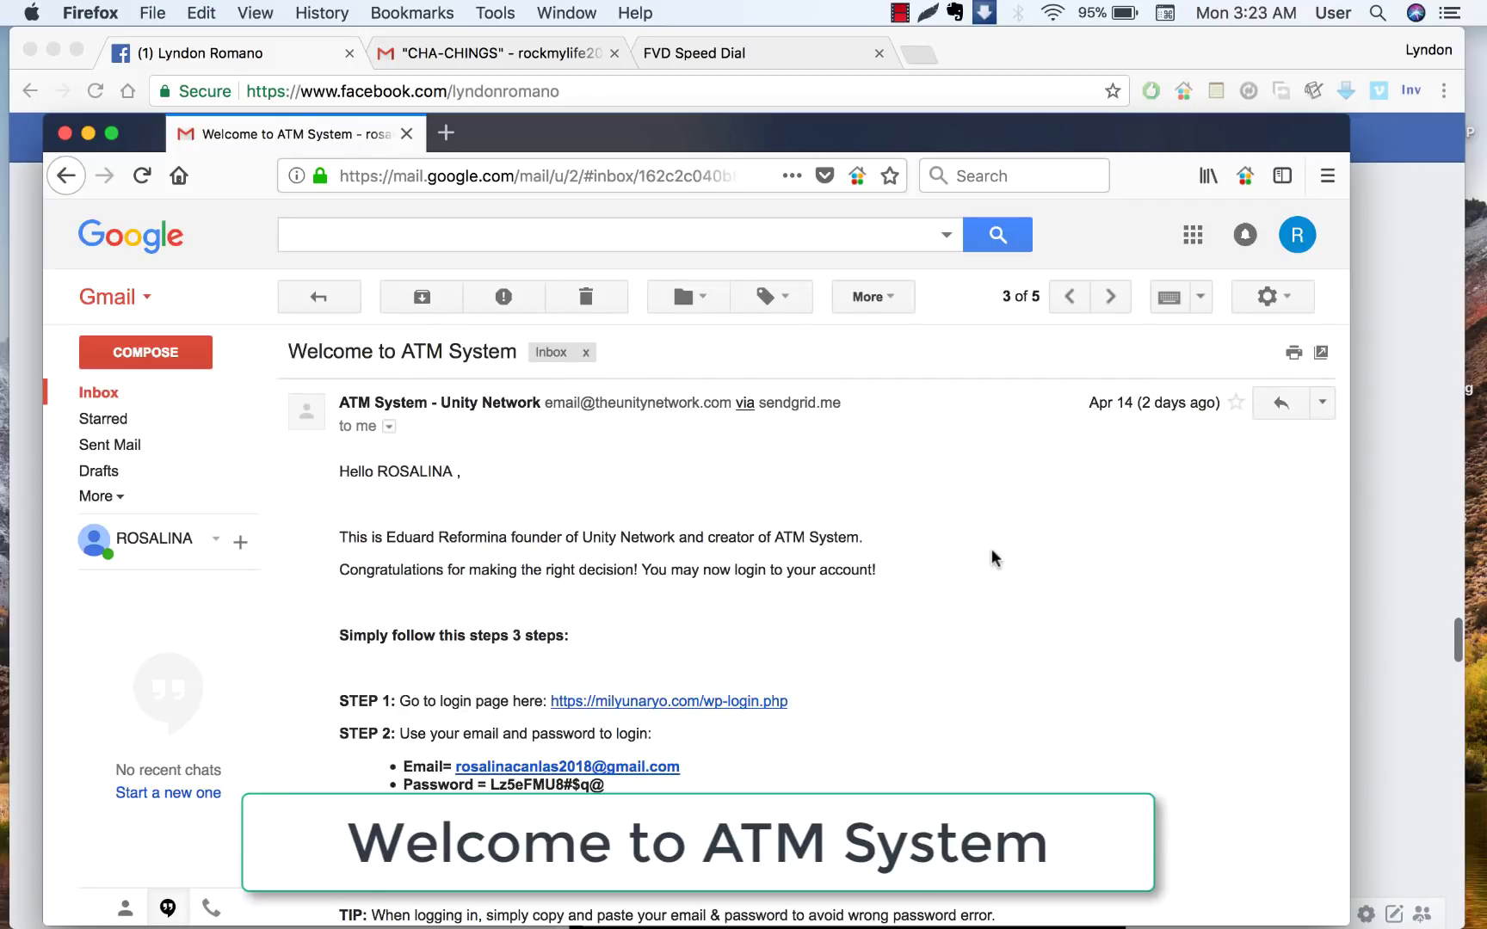
Scroll the welcome email to STEP 1 and select its login page address.
{"action": "scroll", "coordinate": [994, 557], "scroll_direction": "down", "scroll_amount": 3}
{"action": "scroll", "coordinate": [993, 557], "scroll_direction": "up", "scroll_amount": 3}
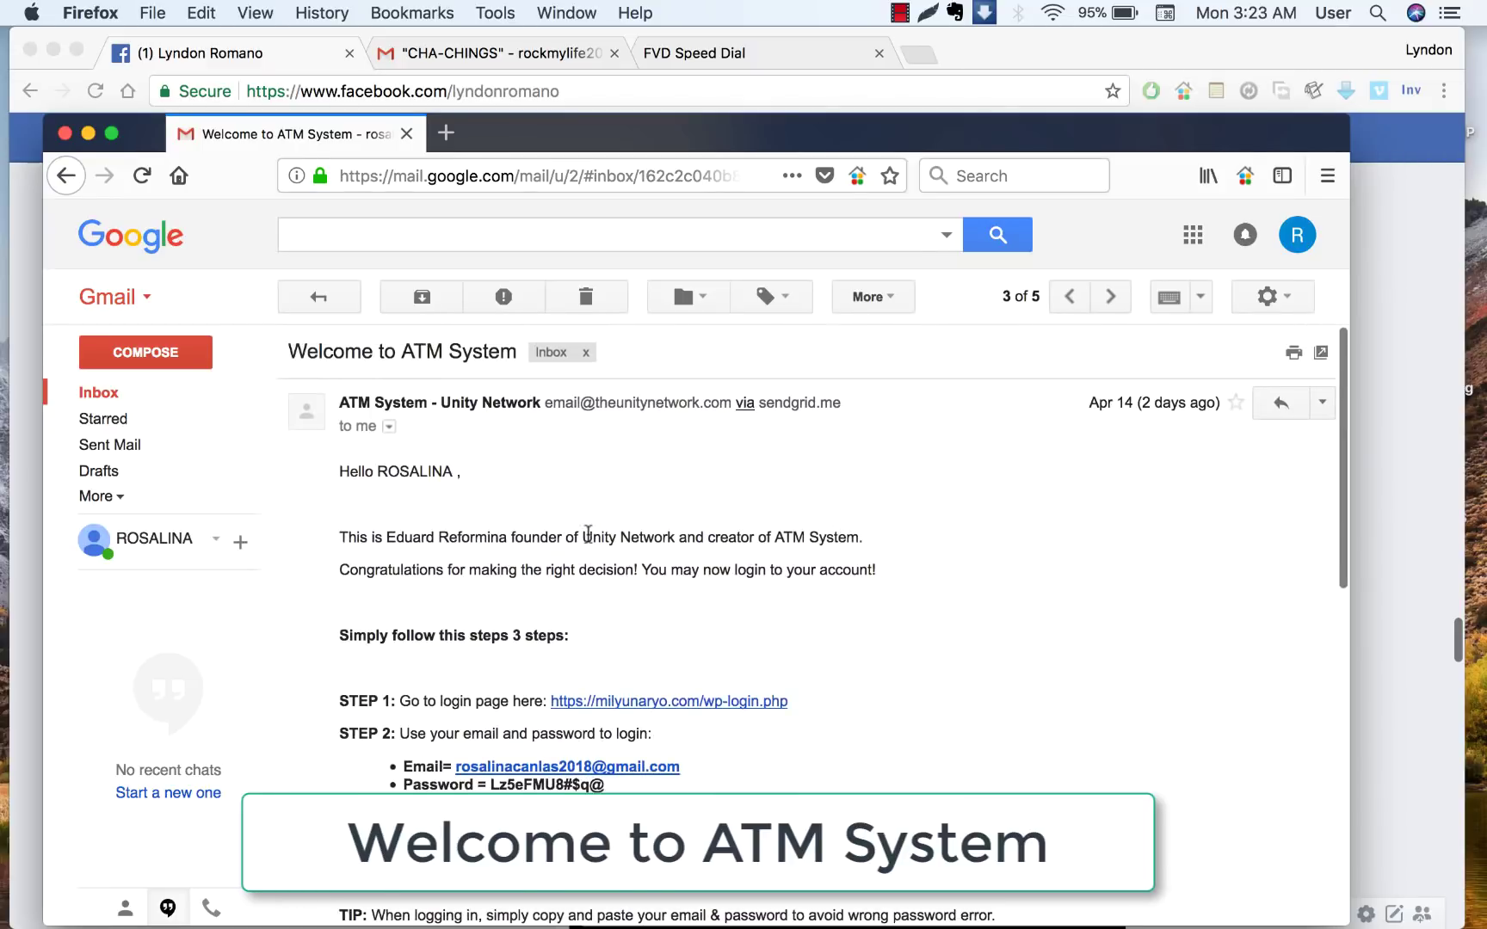
{"action": "scroll", "coordinate": [950, 675], "scroll_direction": "down", "scroll_amount": 2}
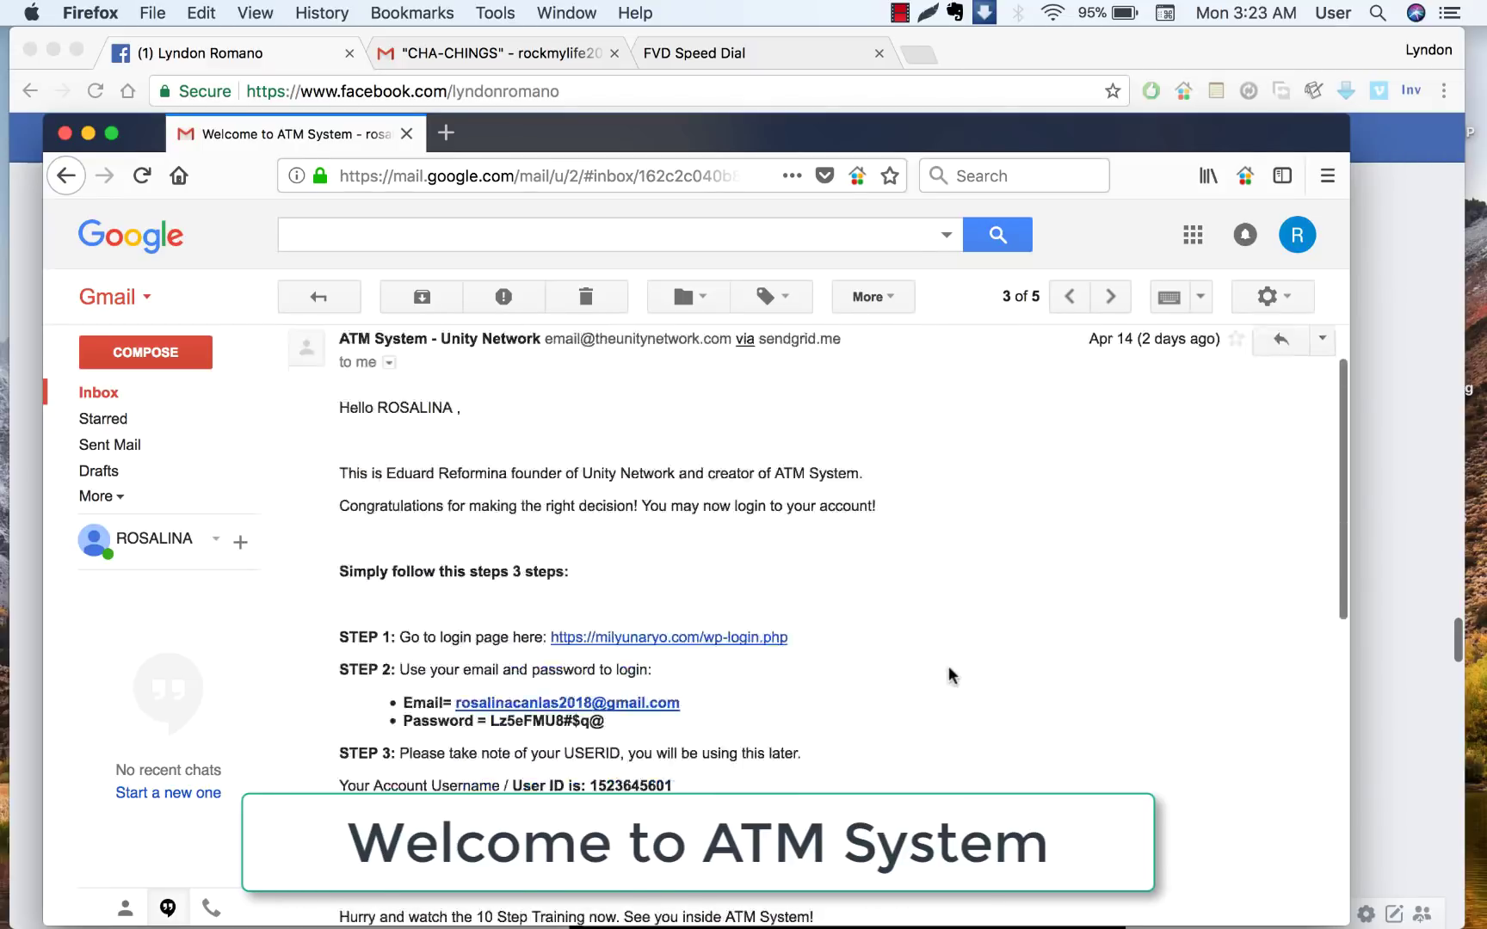
{"action": "scroll", "coordinate": [950, 674], "scroll_direction": "down", "scroll_amount": 5}
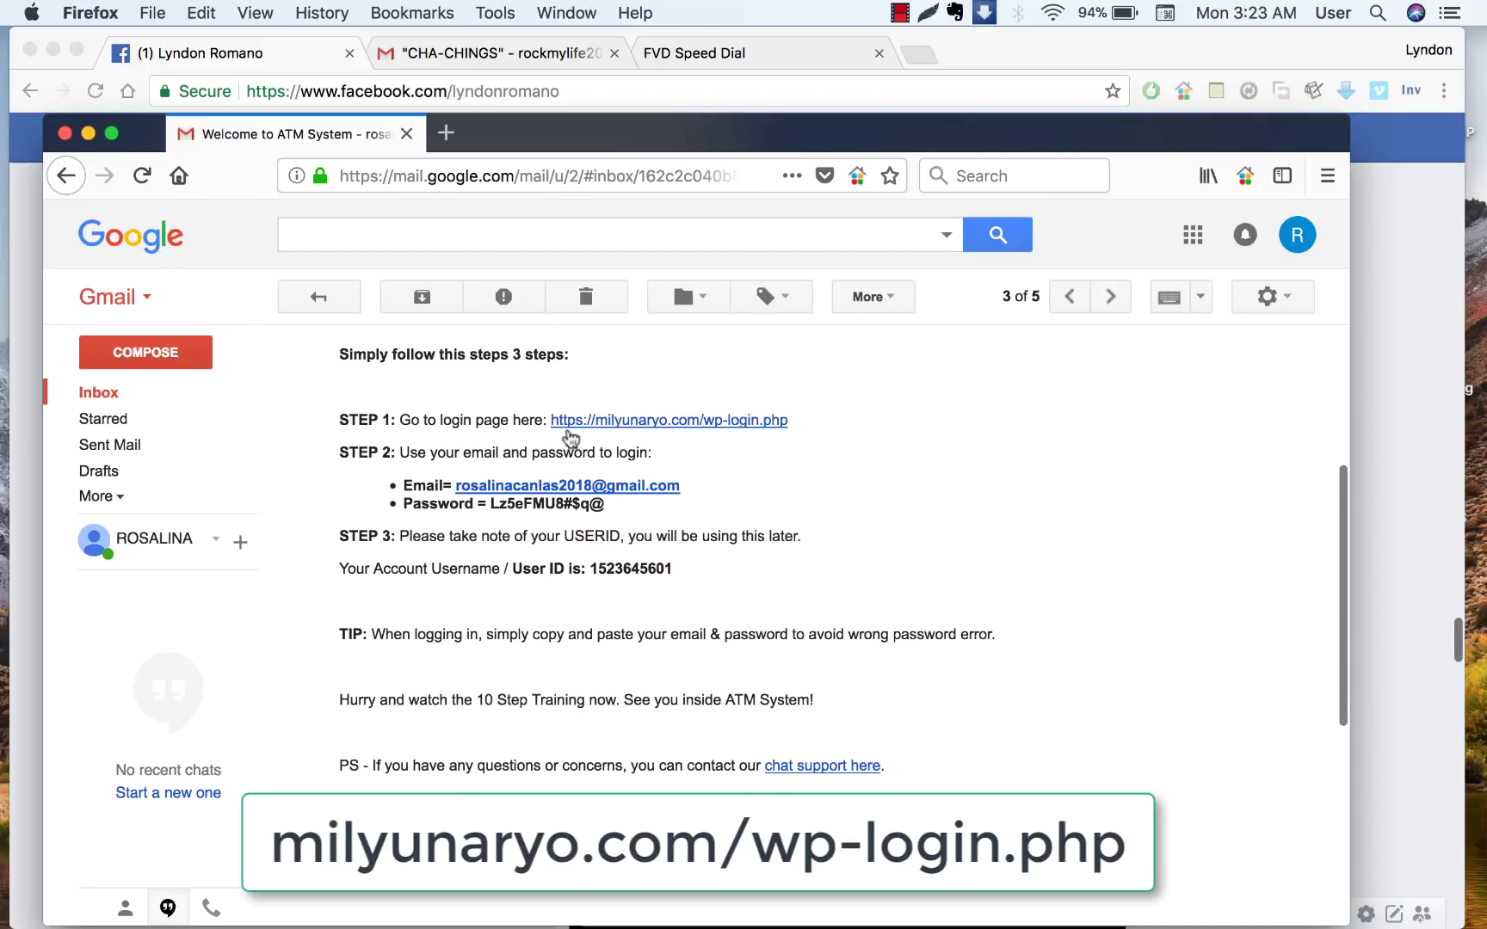
{"action": "left_click_drag", "start_coordinate": [555, 421], "coordinate": [788, 421]}
{"action": "left_click", "coordinate": [736, 455]}
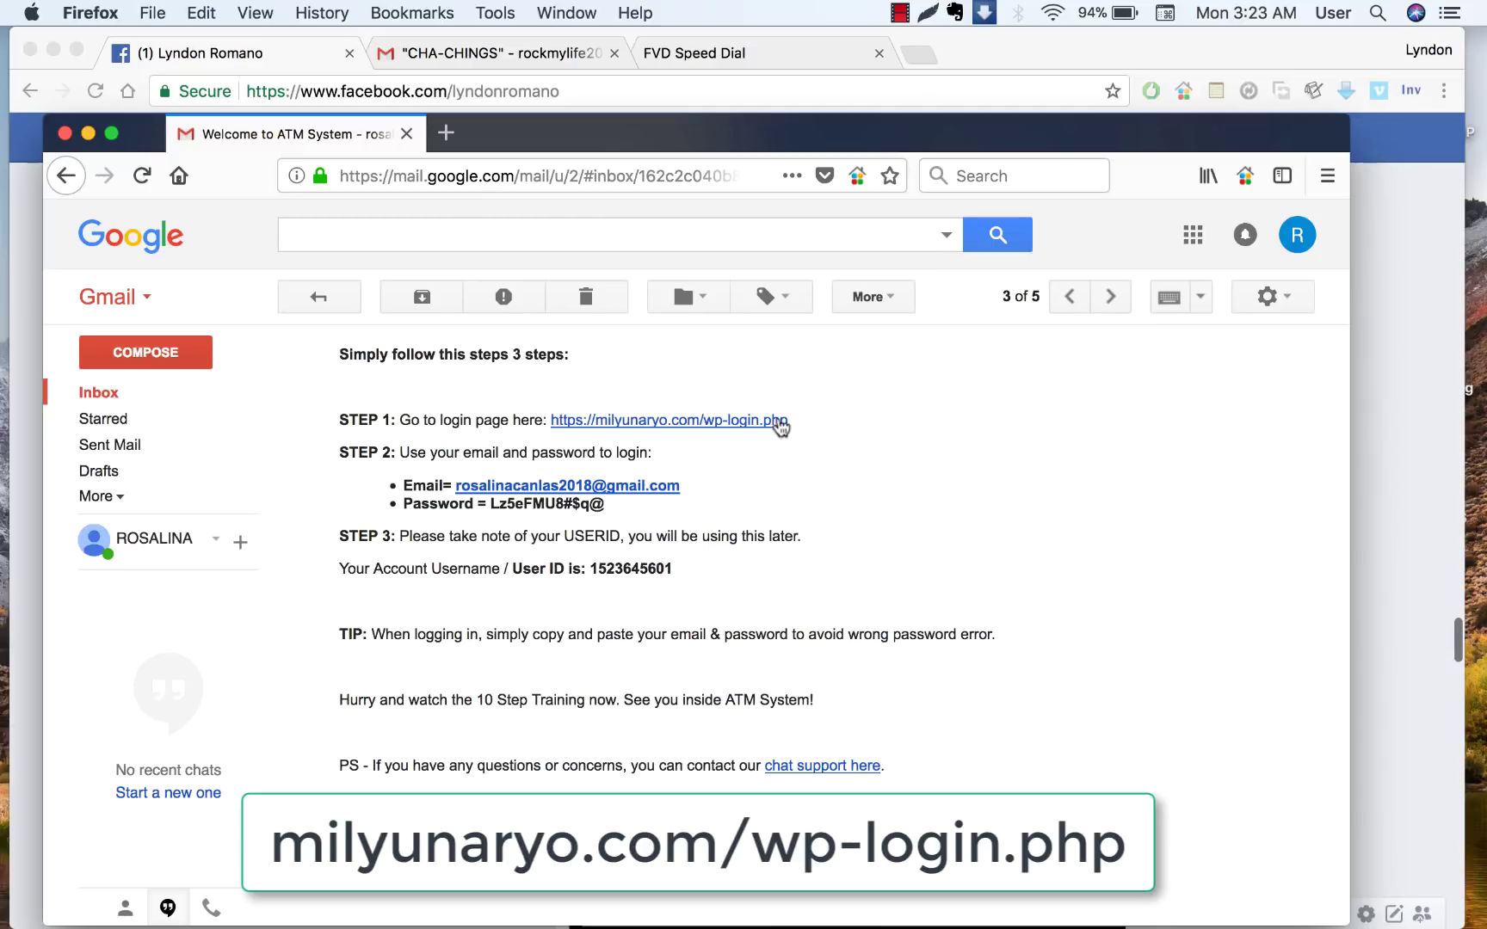
Open the STEP 1 login link in a new tab and dismiss the saved username suggestions.
{"action": "left_click", "coordinate": [699, 424]}
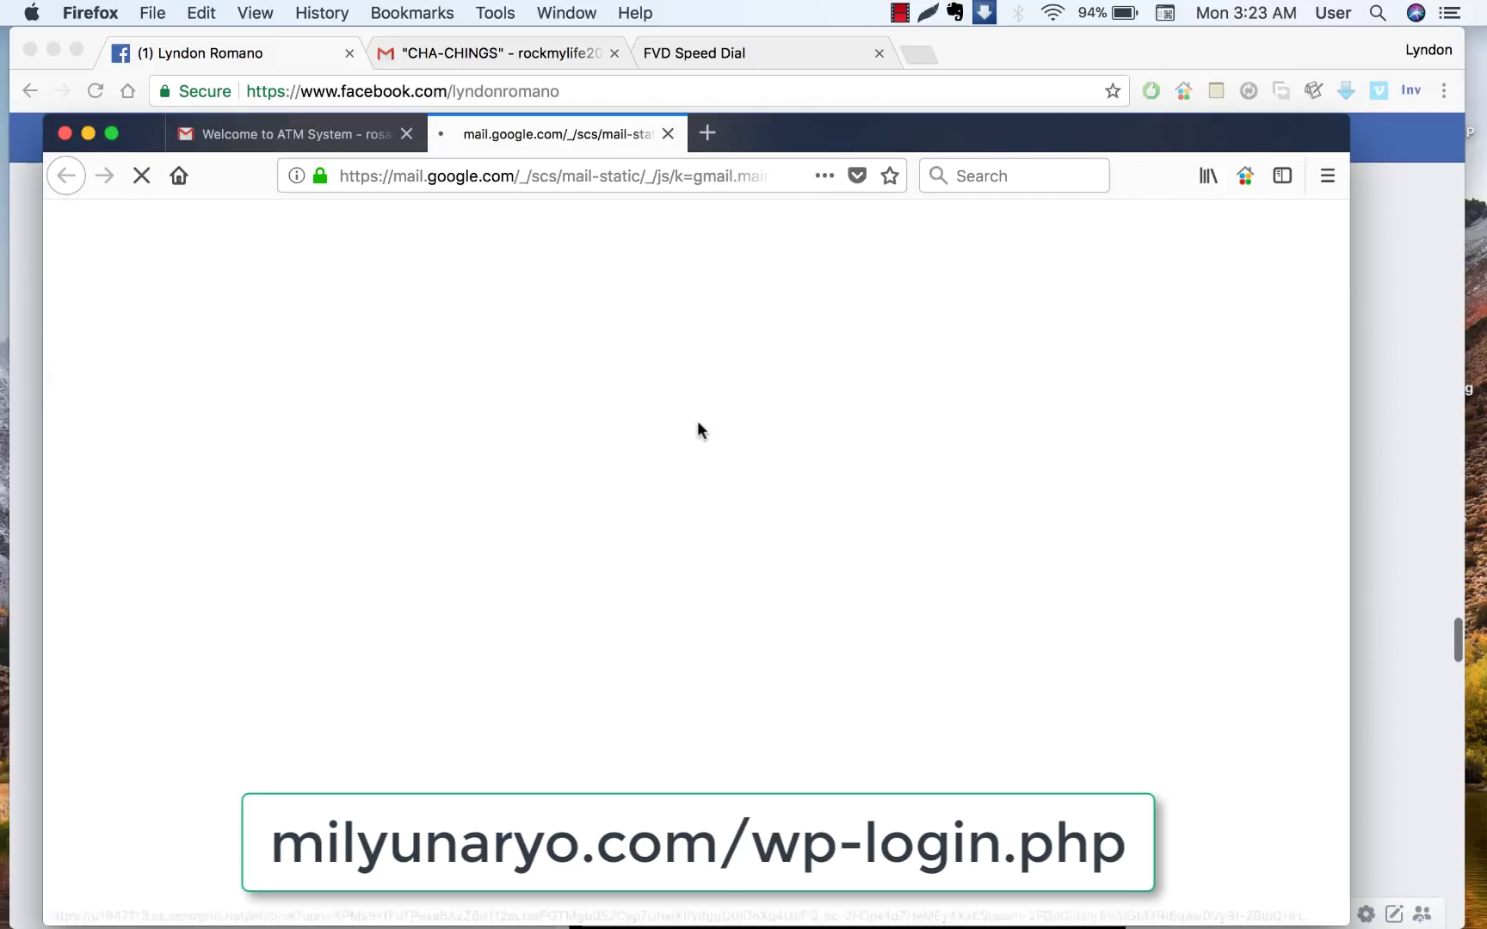
{"action": "left_click", "coordinate": [282, 135]}
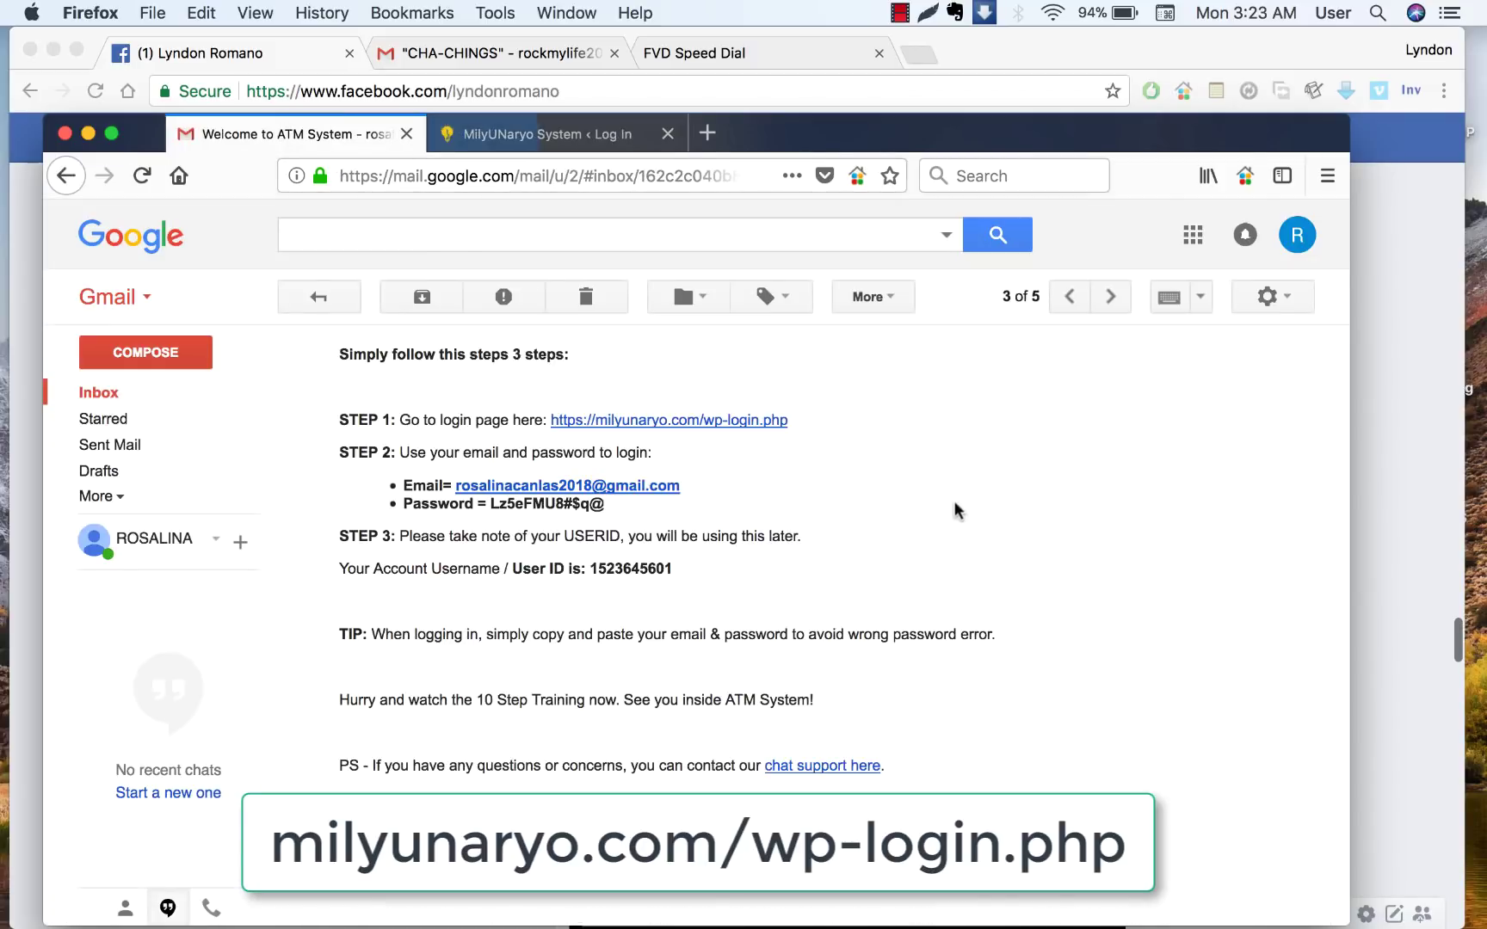
{"action": "left_click", "coordinate": [568, 133]}
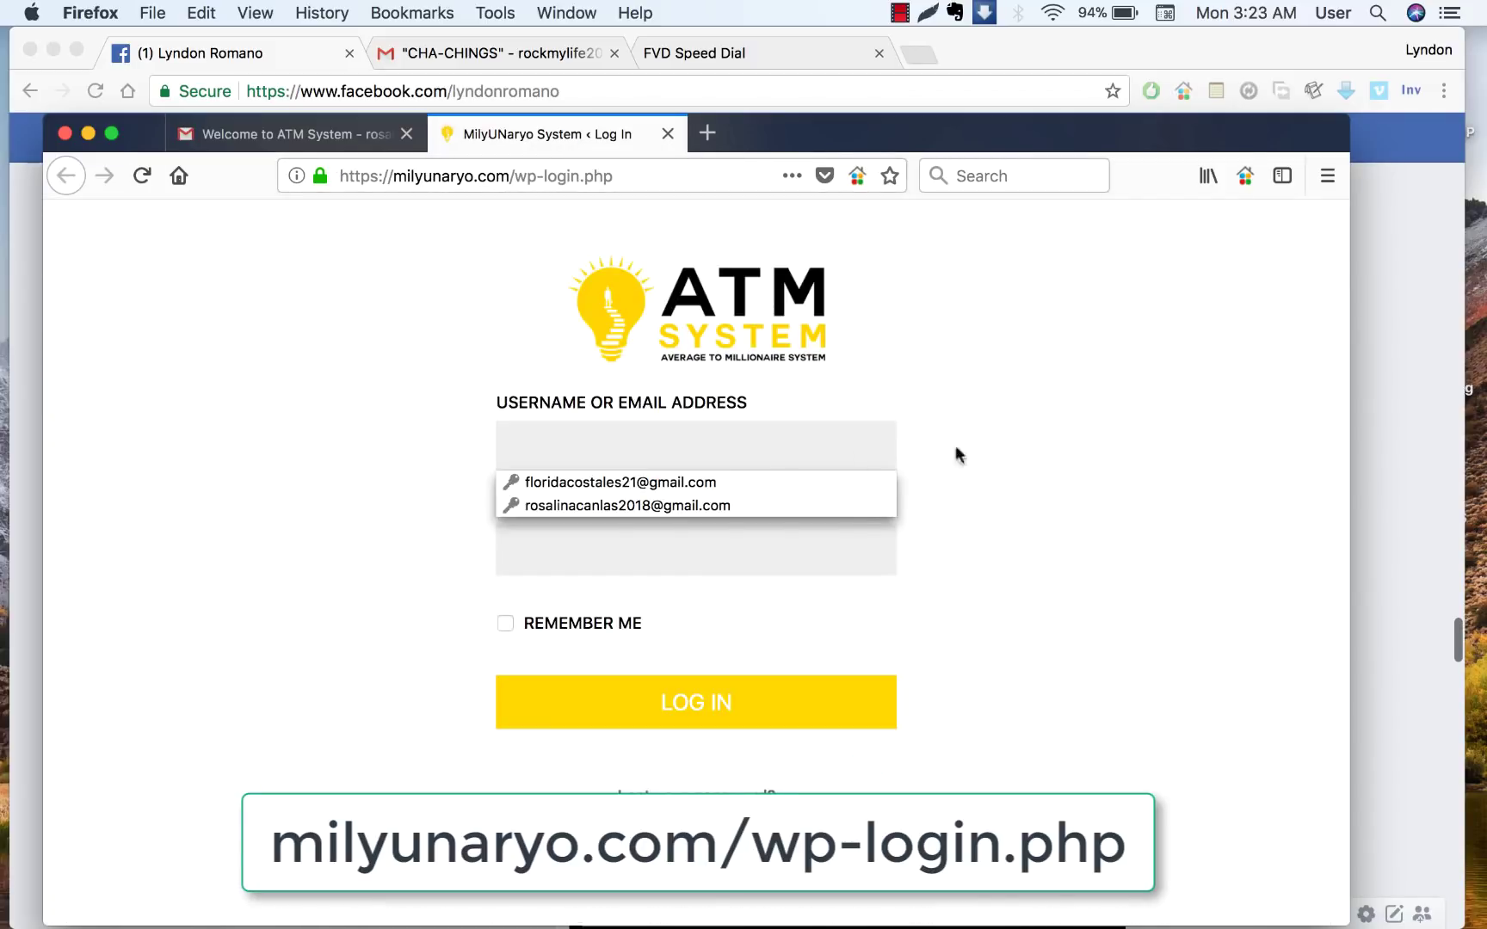
{"action": "left_click", "coordinate": [959, 455]}
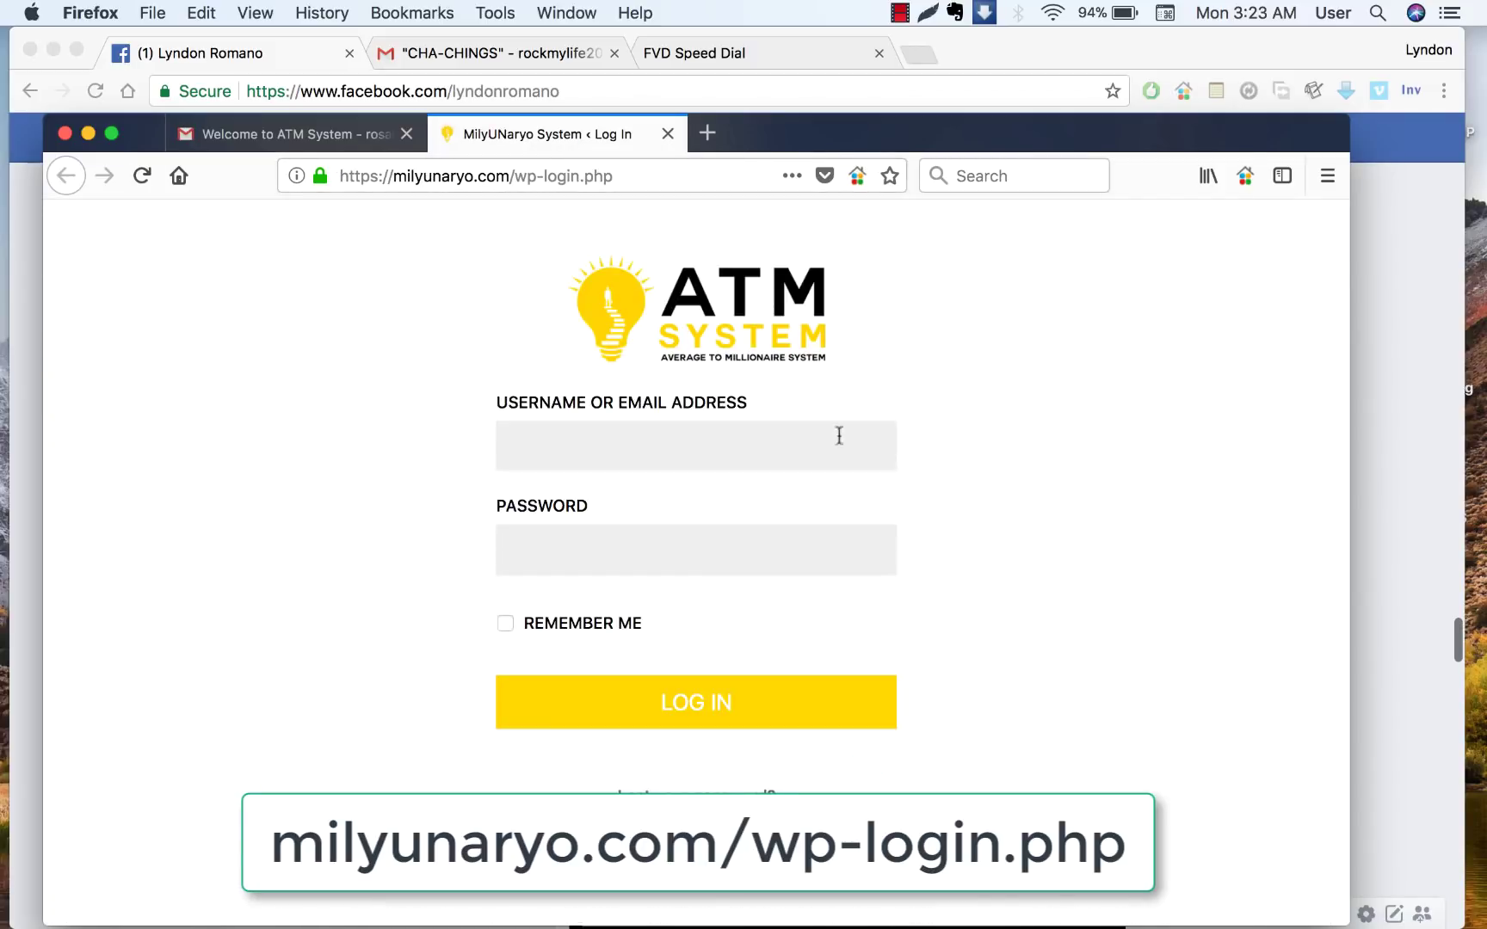
Highlight the User ID number in the Welcome to ATM System email.
{"action": "left_click", "coordinate": [374, 124]}
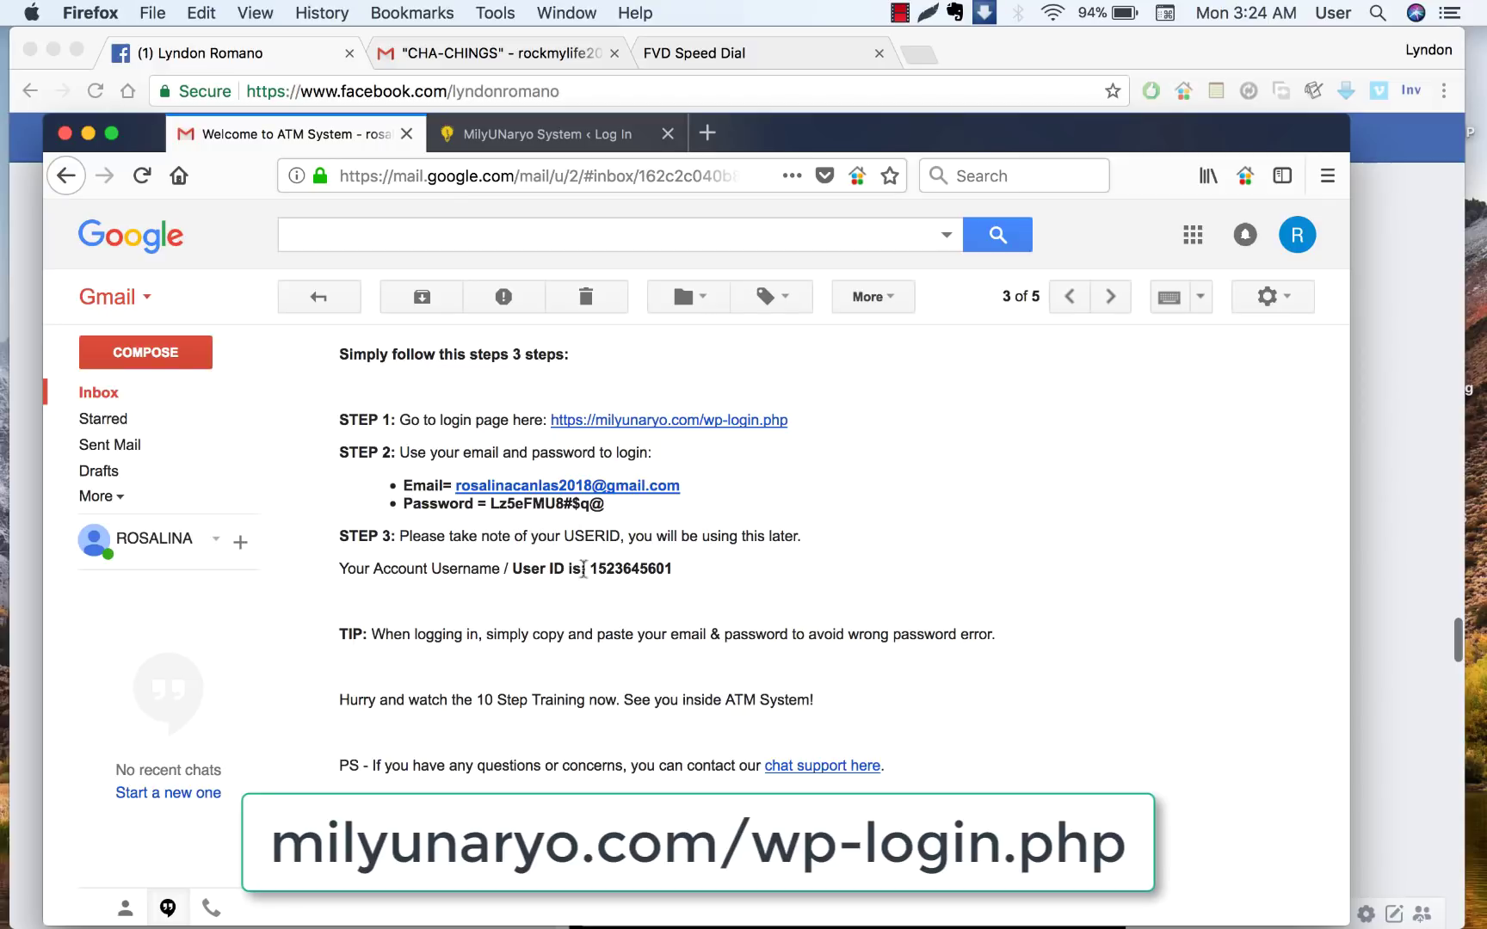
{"action": "left_click_drag", "start_coordinate": [672, 568], "coordinate": [605, 568]}
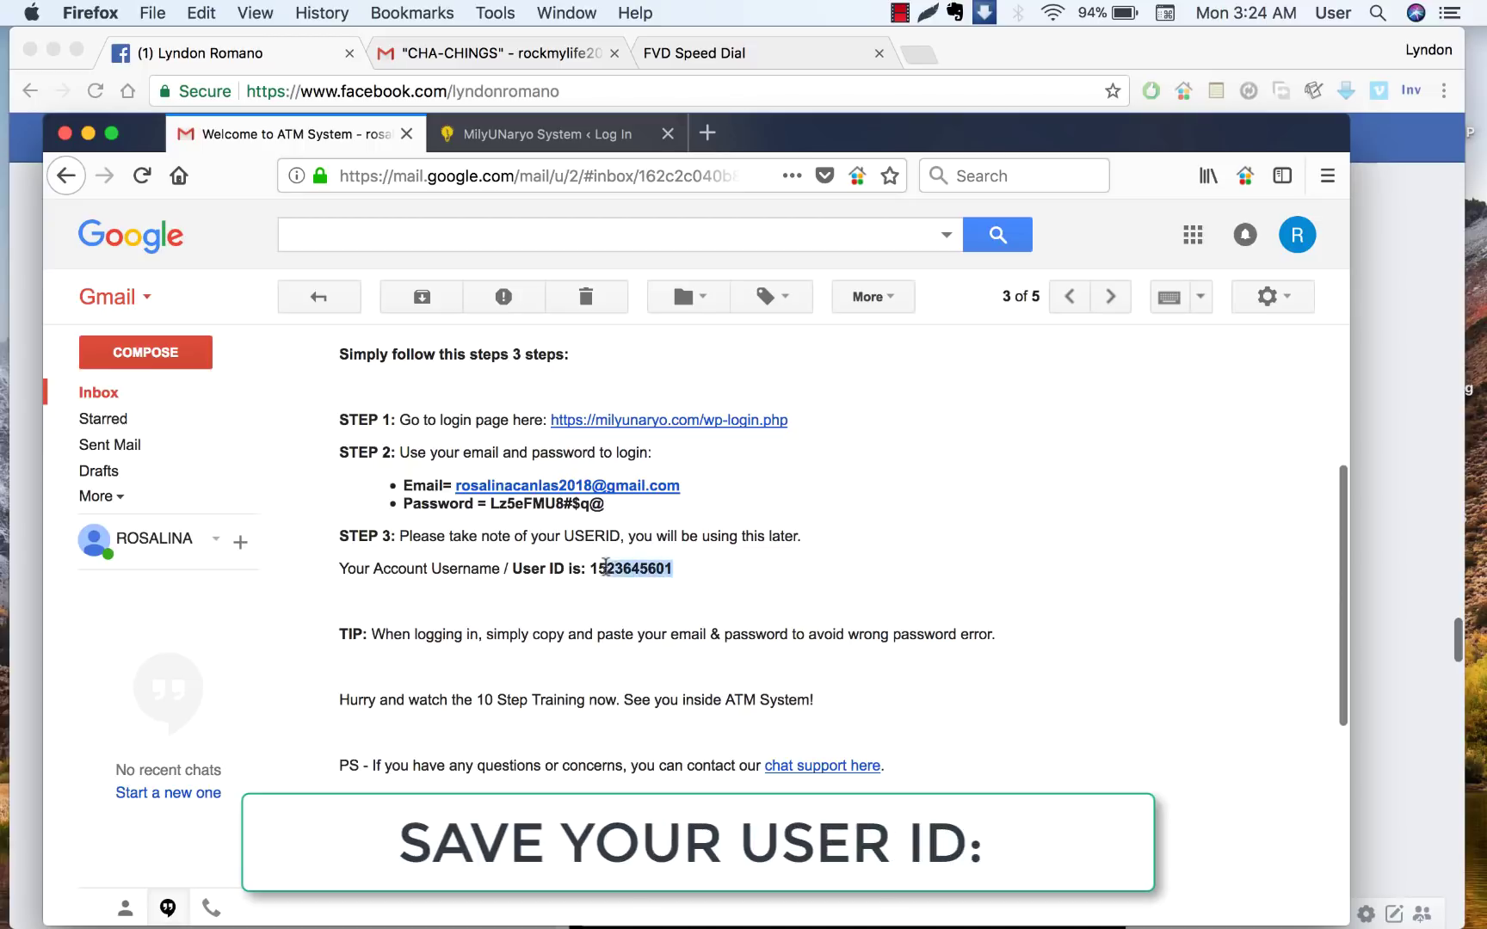
{"action": "left_click", "coordinate": [608, 578]}
{"action": "left_click_drag", "start_coordinate": [590, 568], "coordinate": [709, 567]}
{"action": "left_click", "coordinate": [728, 568]}
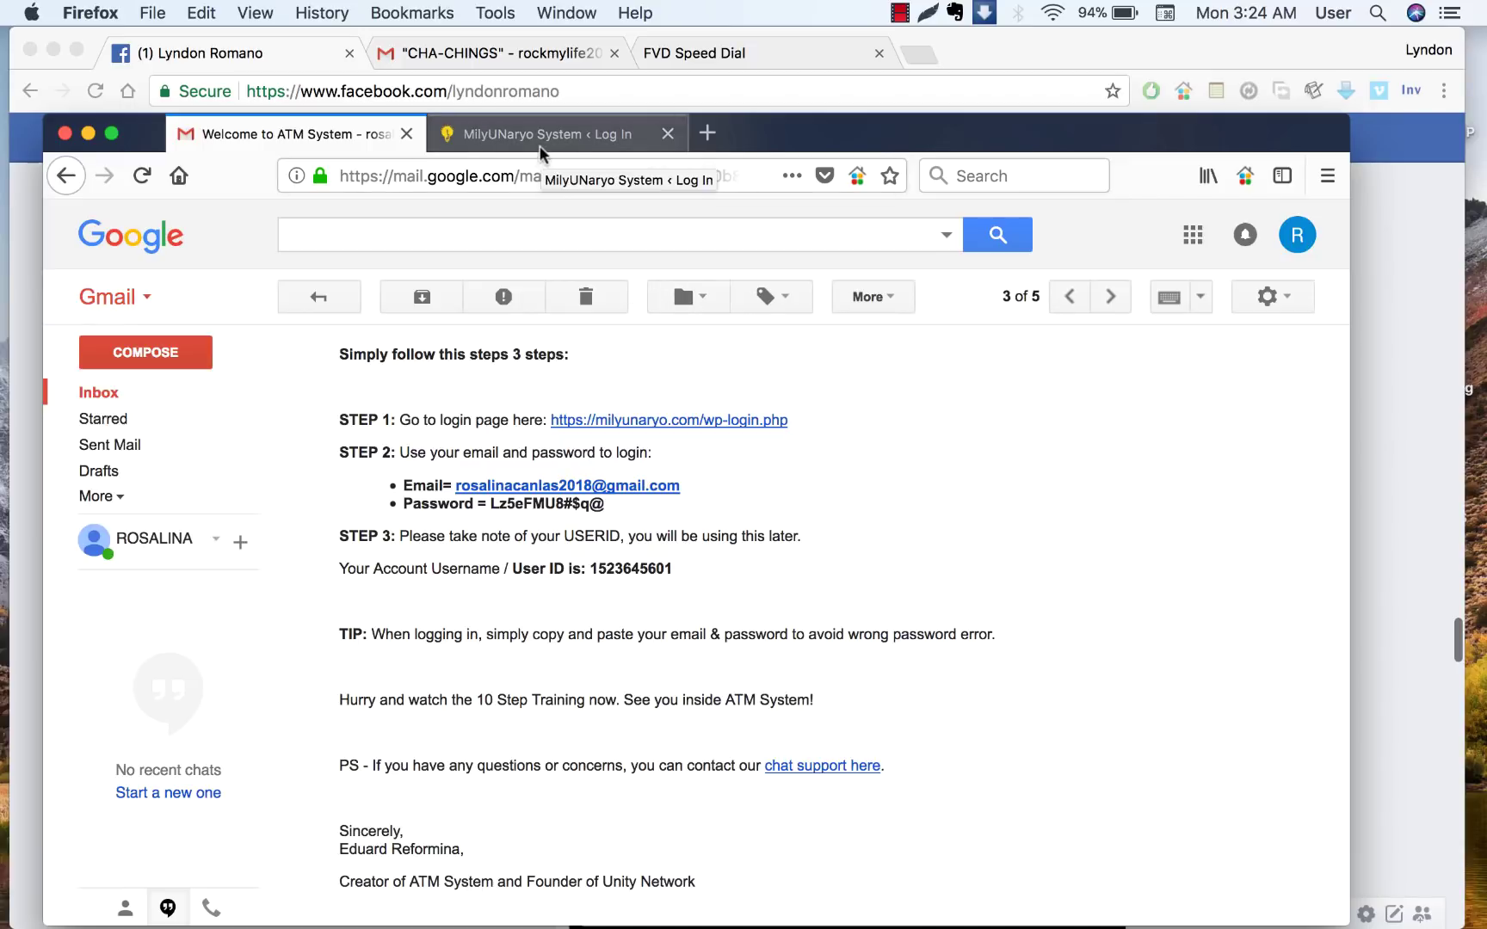
Compare the email's password text with the login page and reselect the STEP 1 login link.
{"action": "left_click", "coordinate": [509, 138]}
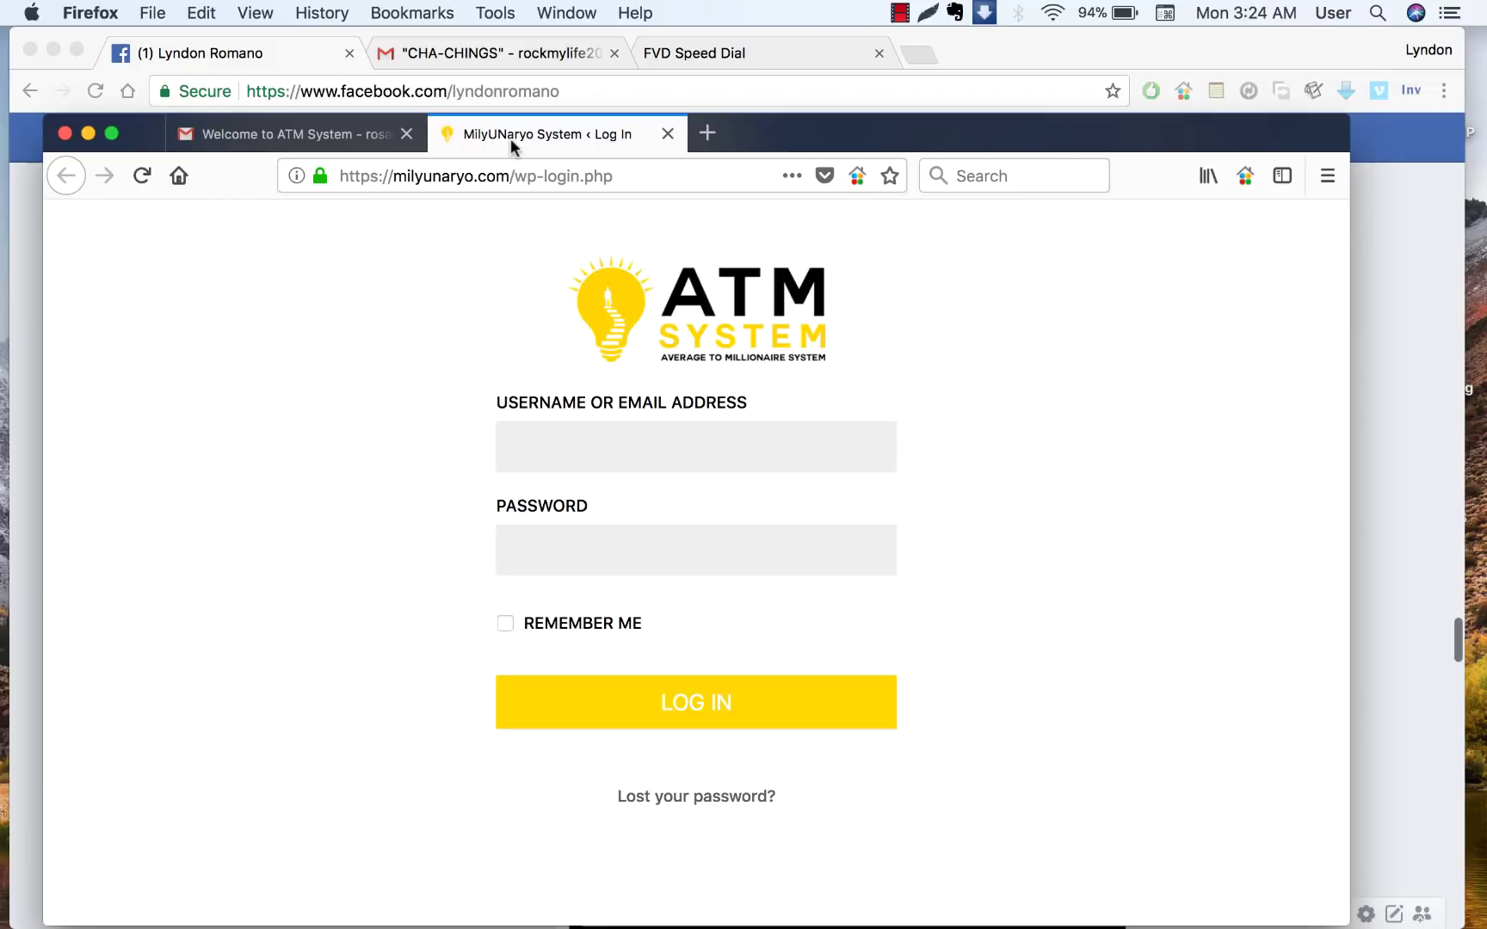
{"action": "left_click", "coordinate": [325, 129]}
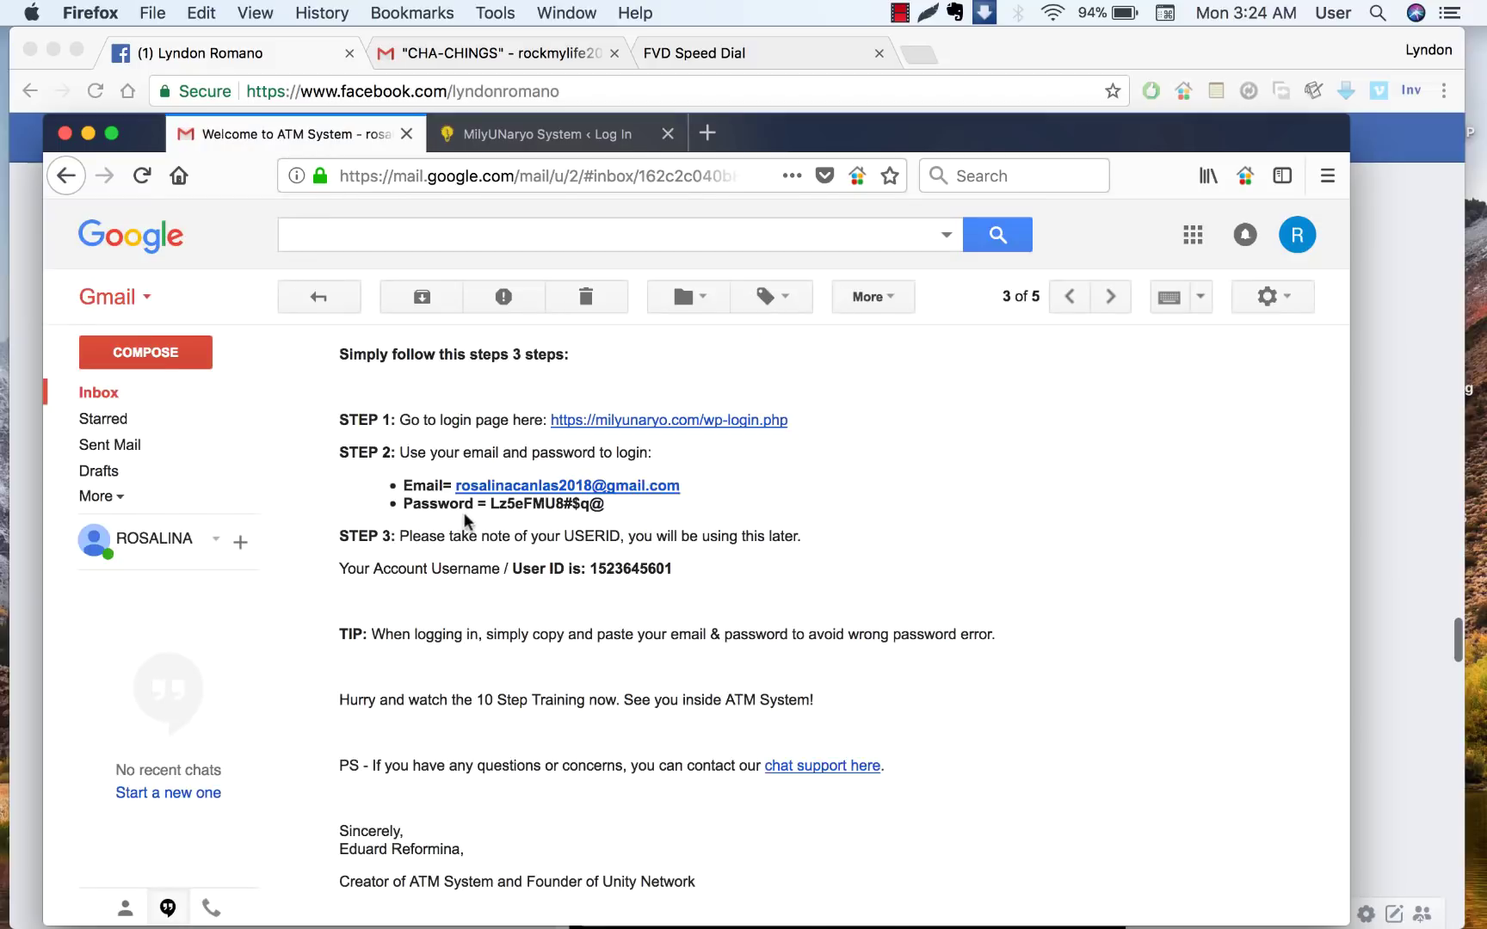
{"action": "left_click_drag", "start_coordinate": [489, 506], "coordinate": [607, 507]}
{"action": "left_click", "coordinate": [603, 510]}
{"action": "left_click", "coordinate": [541, 129]}
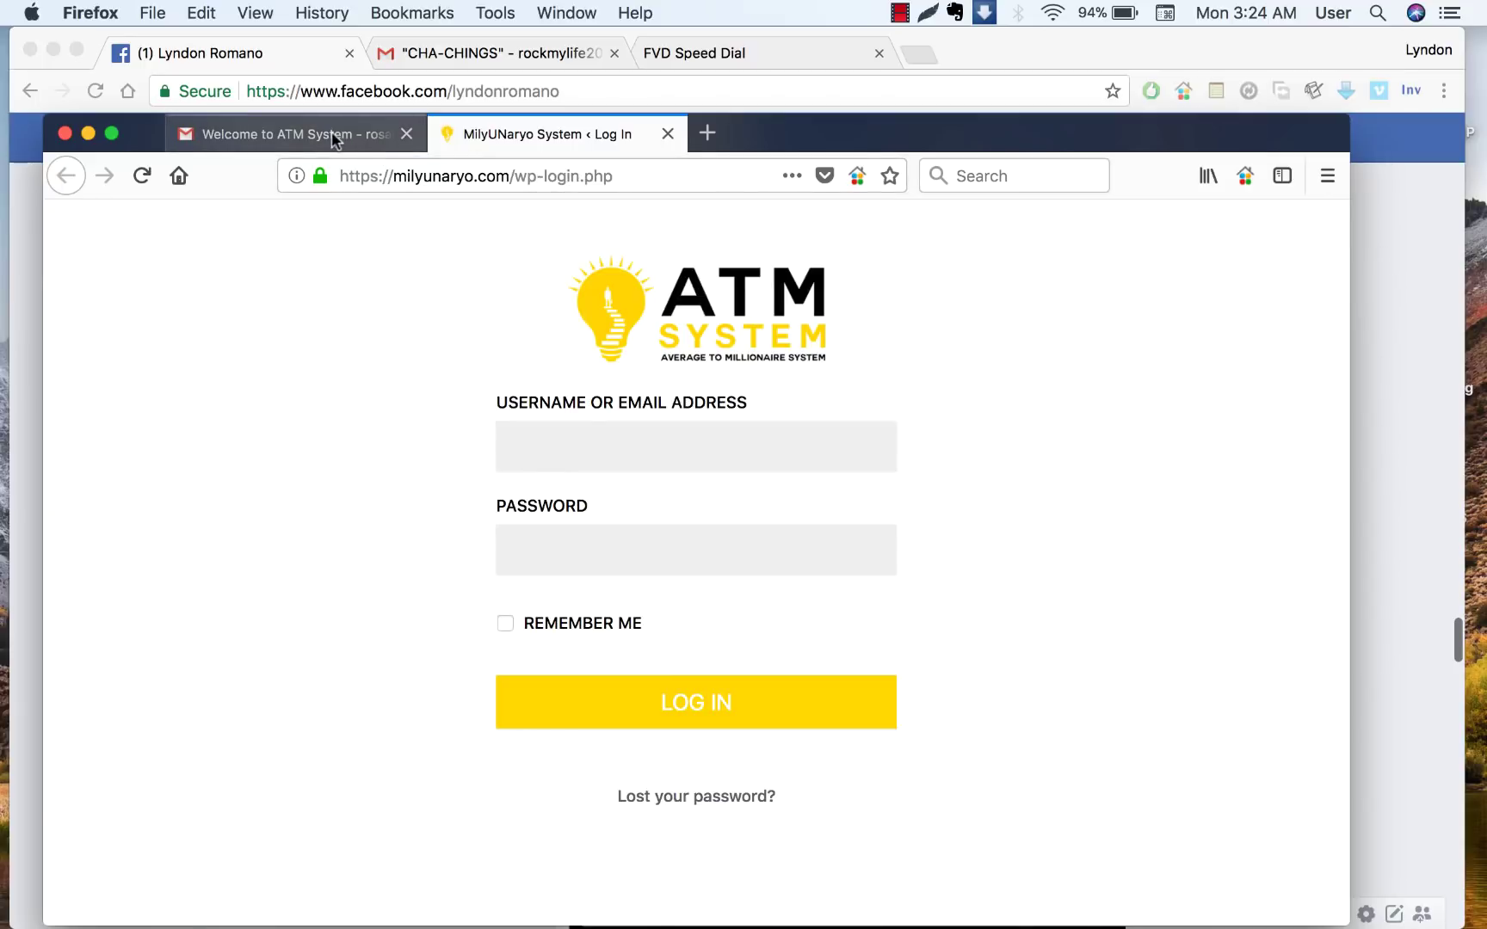
{"action": "left_click", "coordinate": [331, 134]}
{"action": "left_click_drag", "start_coordinate": [796, 425], "coordinate": [548, 415]}
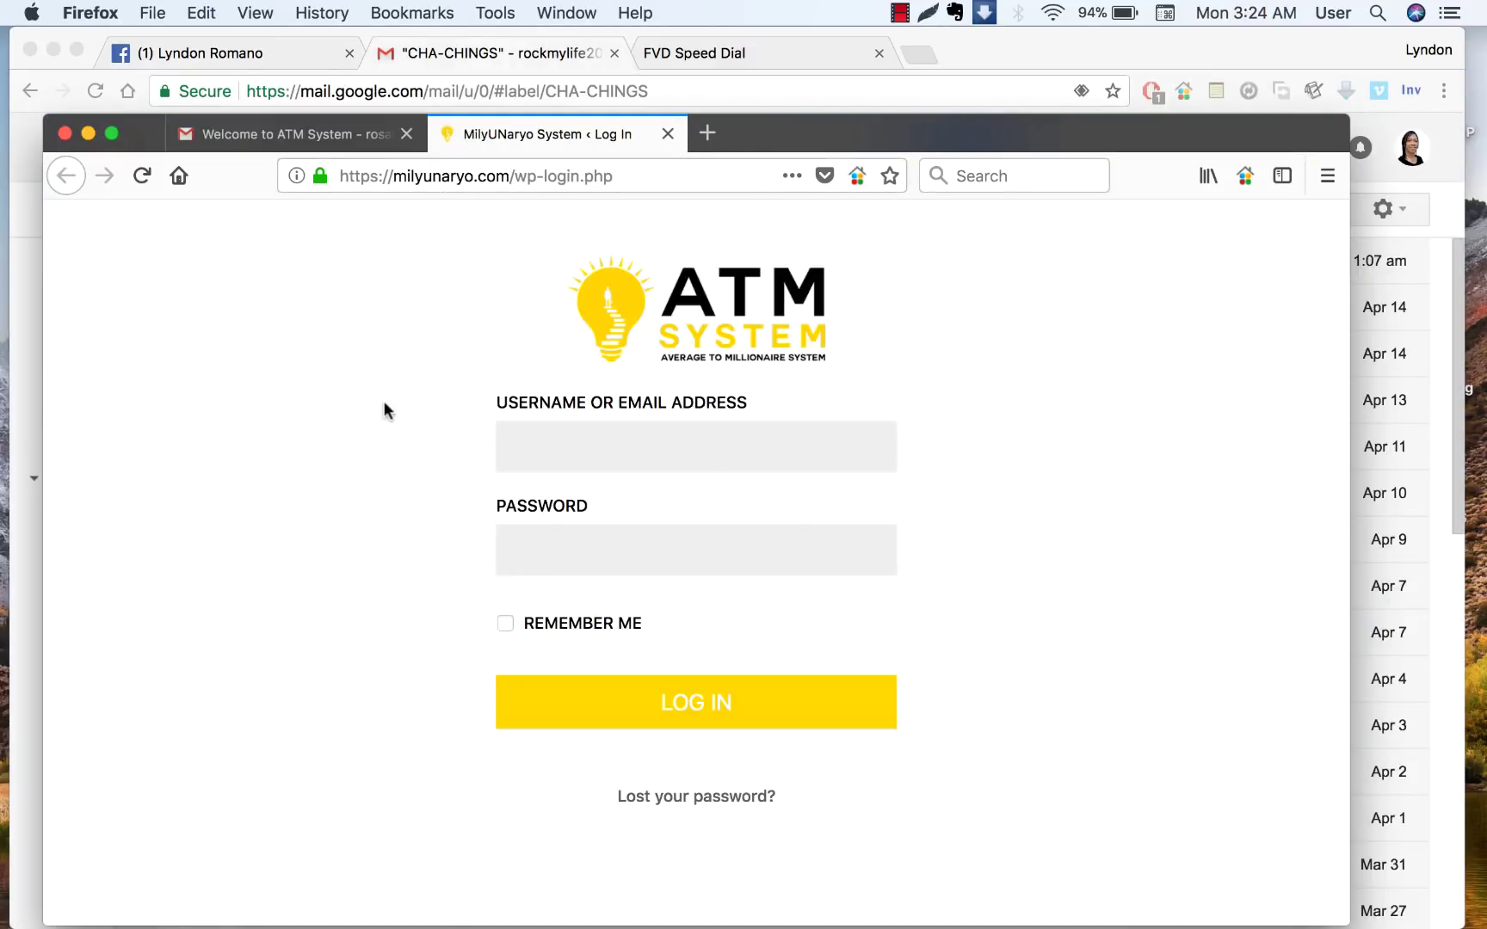
Open the password recovery form and copy the registered e-mail address from the welcome email.
{"action": "left_click", "coordinate": [707, 796]}
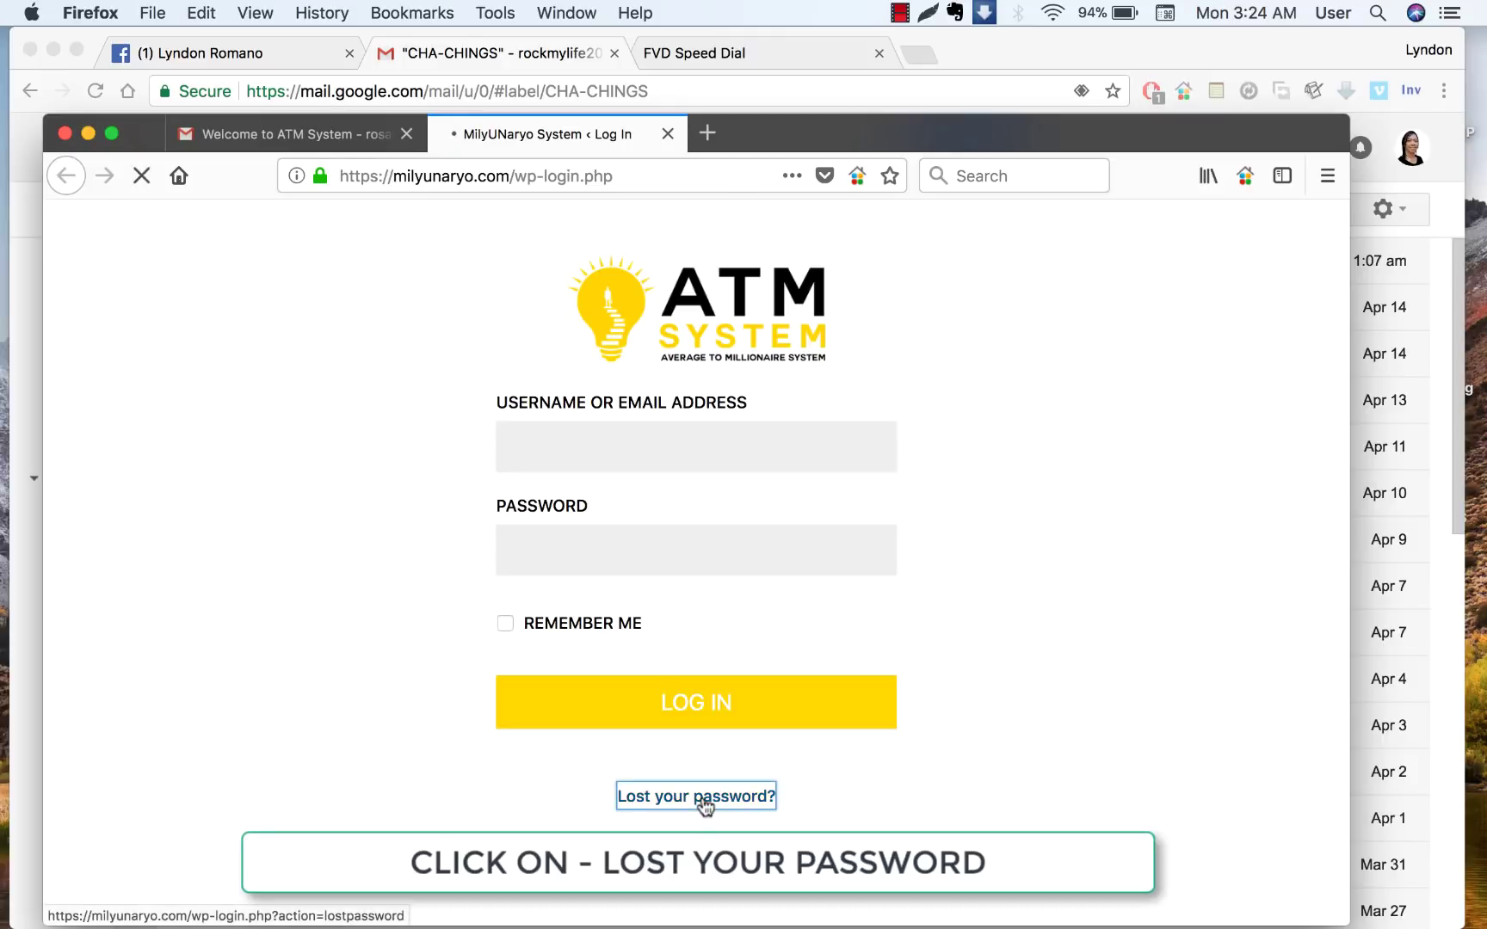
{"action": "left_click", "coordinate": [536, 593]}
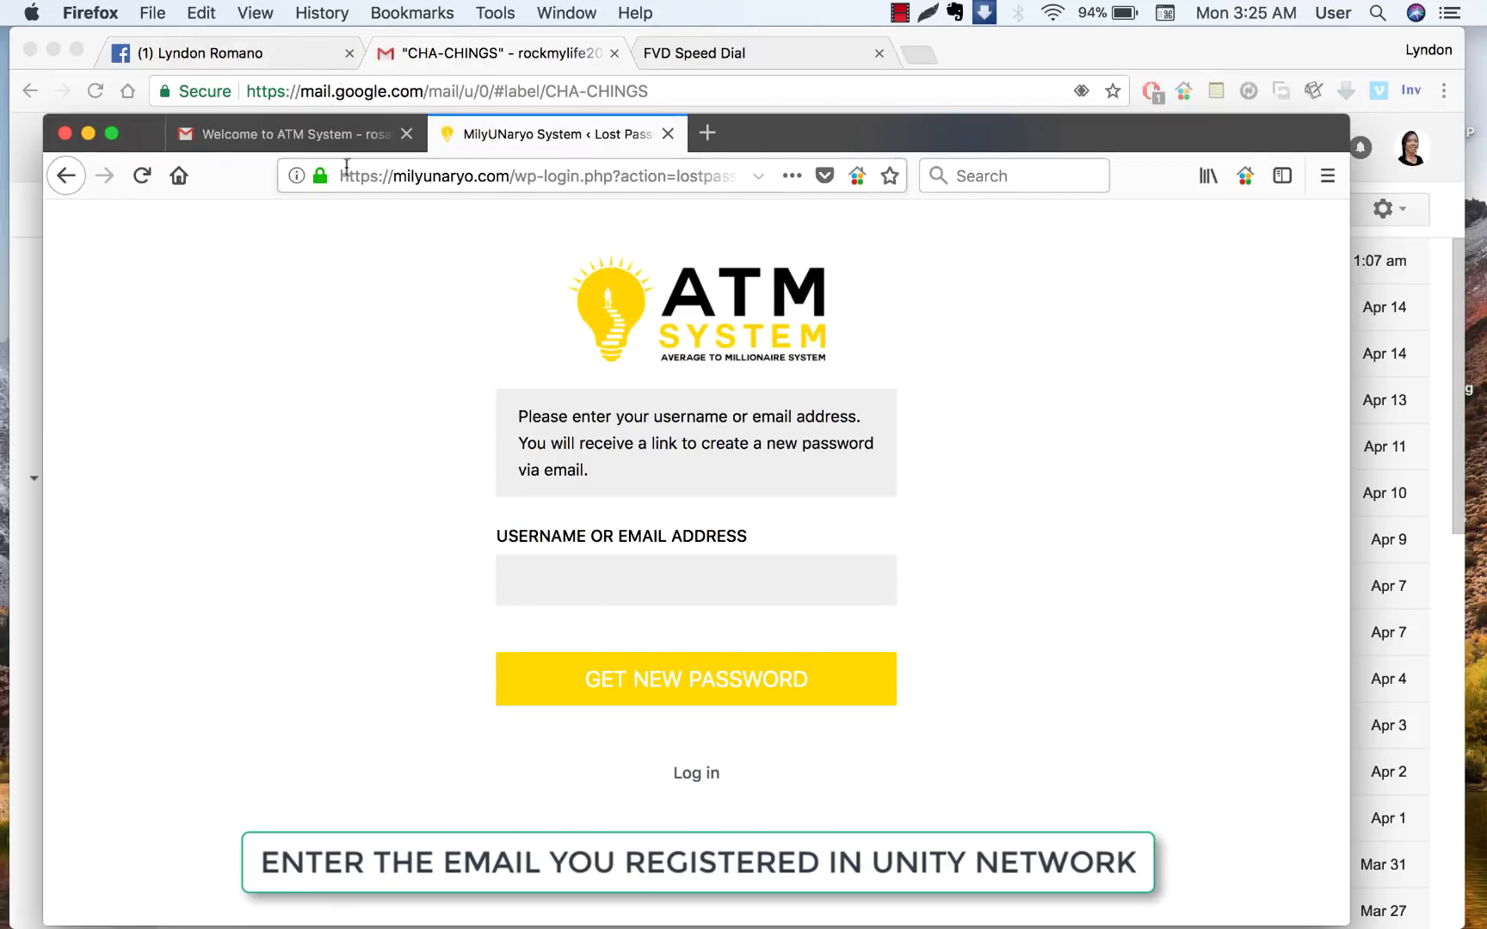
{"action": "left_click", "coordinate": [301, 134]}
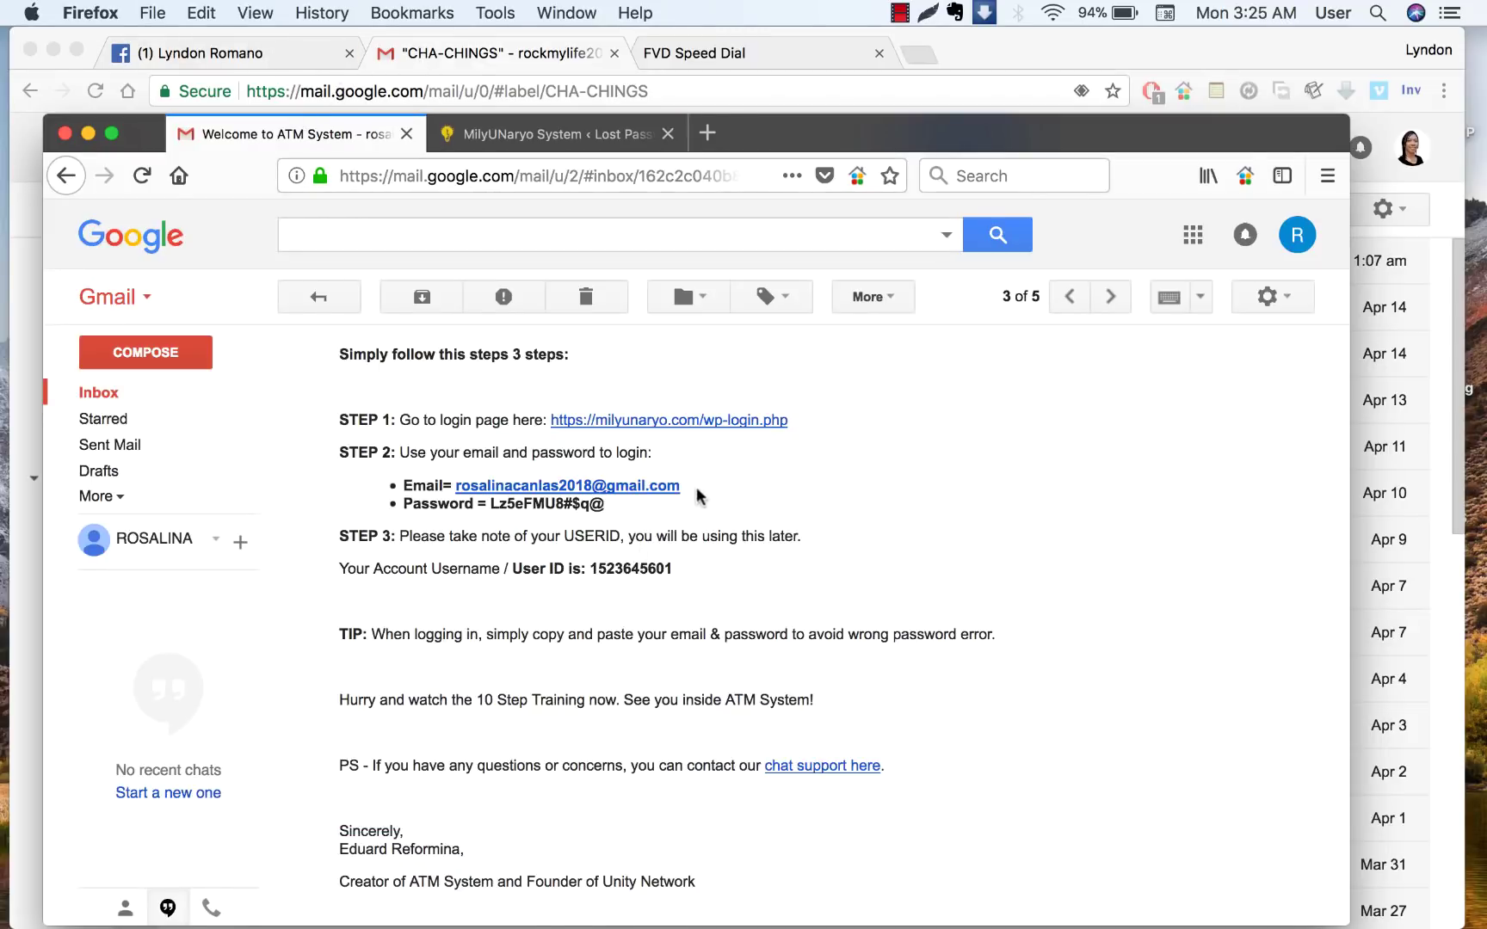
{"action": "left_click_drag", "start_coordinate": [683, 487], "coordinate": [456, 482]}
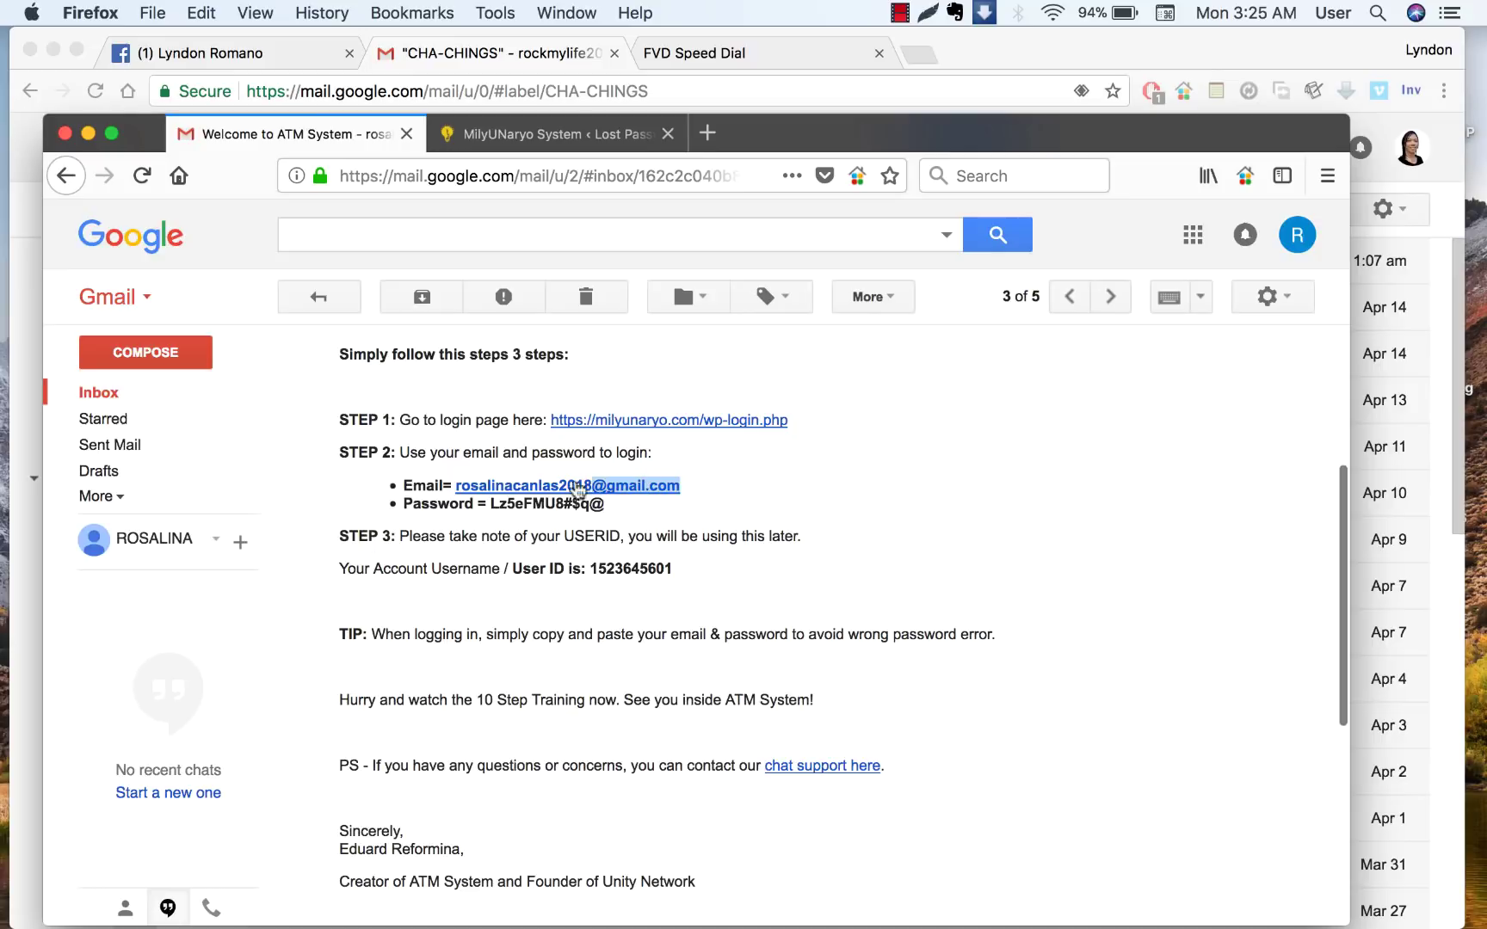
{"action": "right_click", "coordinate": [458, 487]}
{"action": "left_click", "coordinate": [511, 511]}
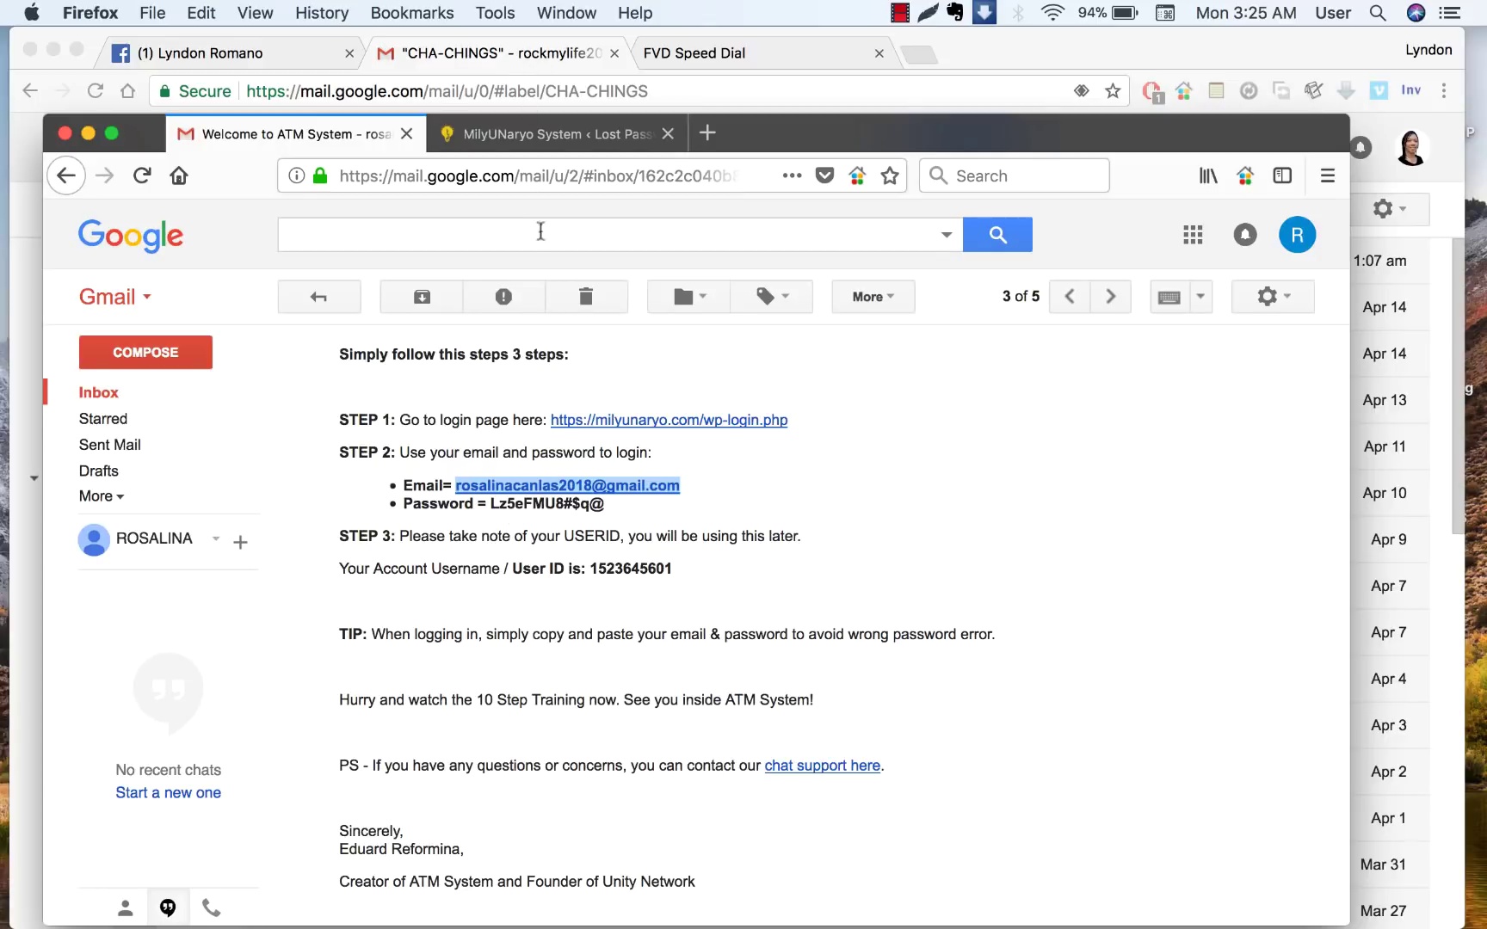
Paste the address into the Username field and submit GET NEW PASSWORD.
{"action": "left_click", "coordinate": [520, 134]}
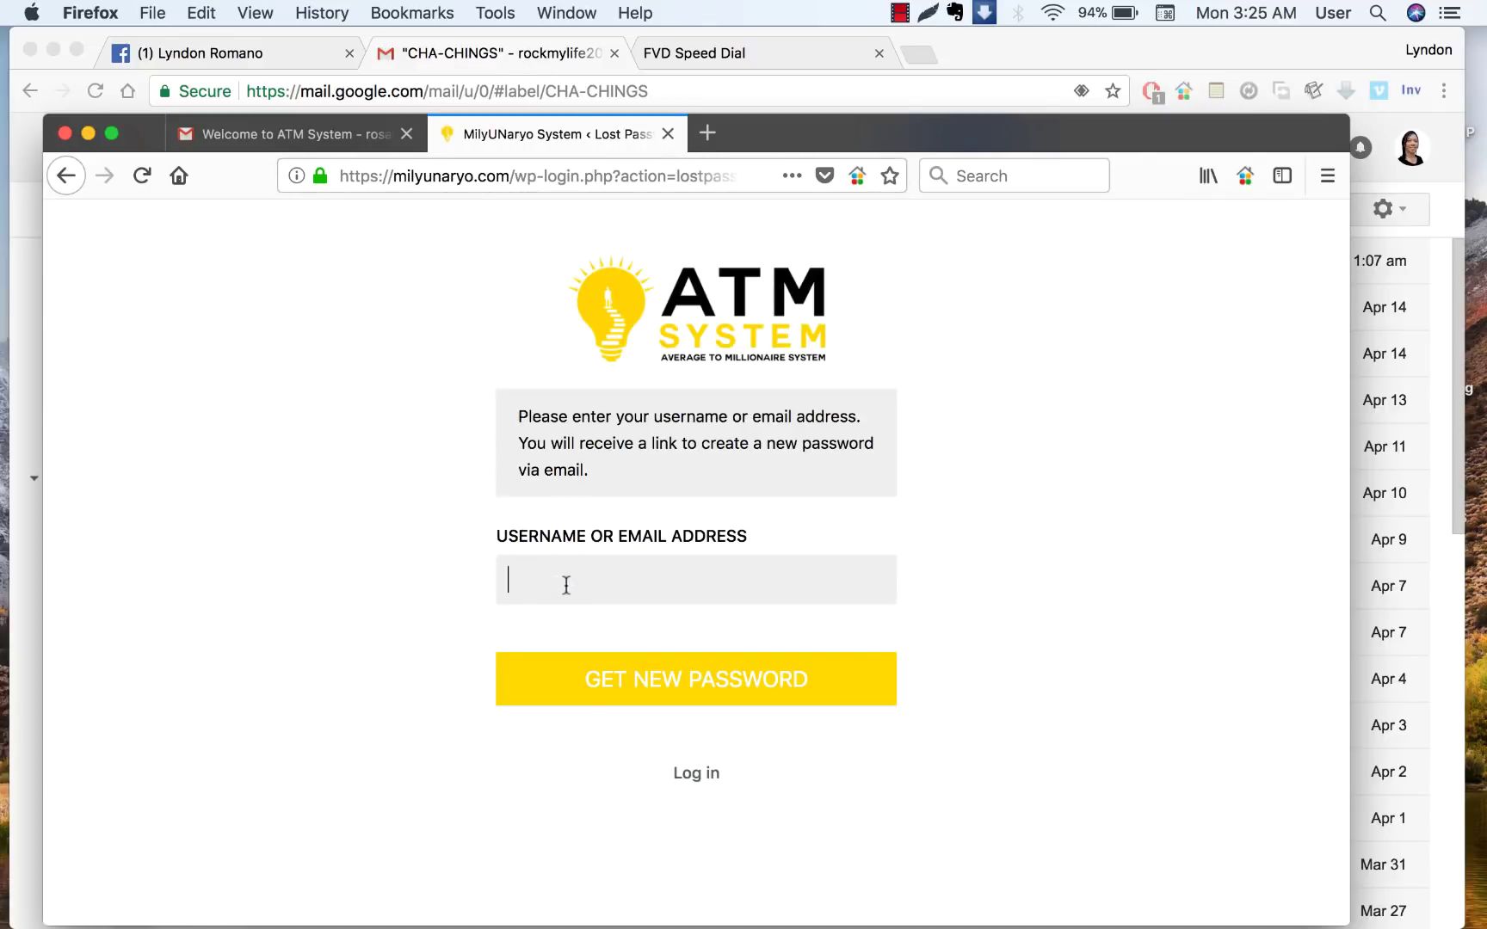
{"action": "right_click", "coordinate": [566, 585]}
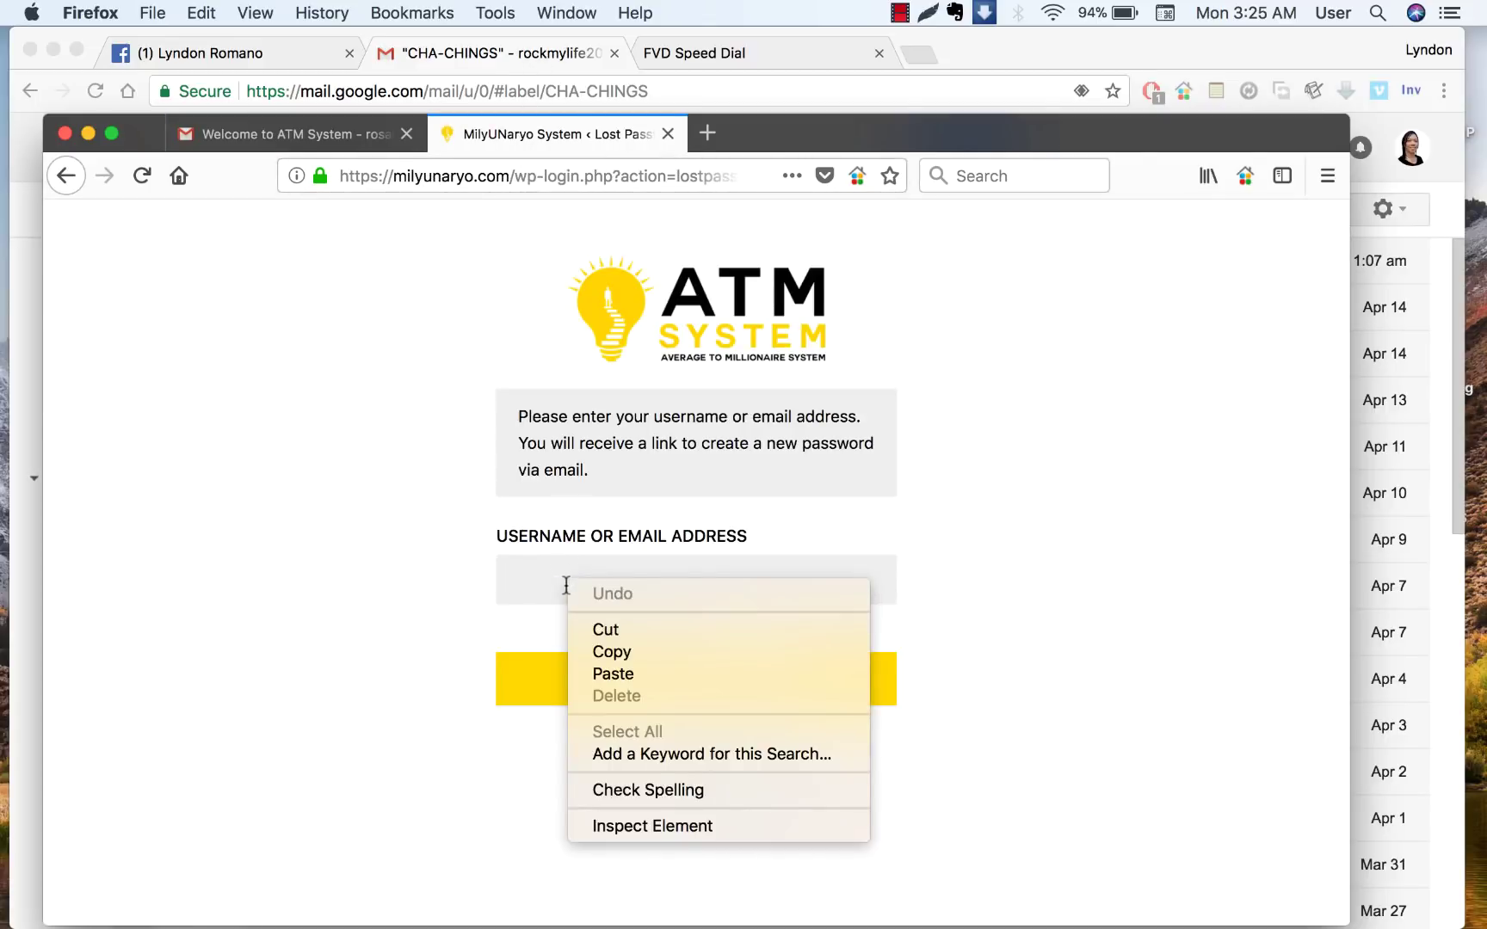
{"action": "left_click", "coordinate": [629, 675]}
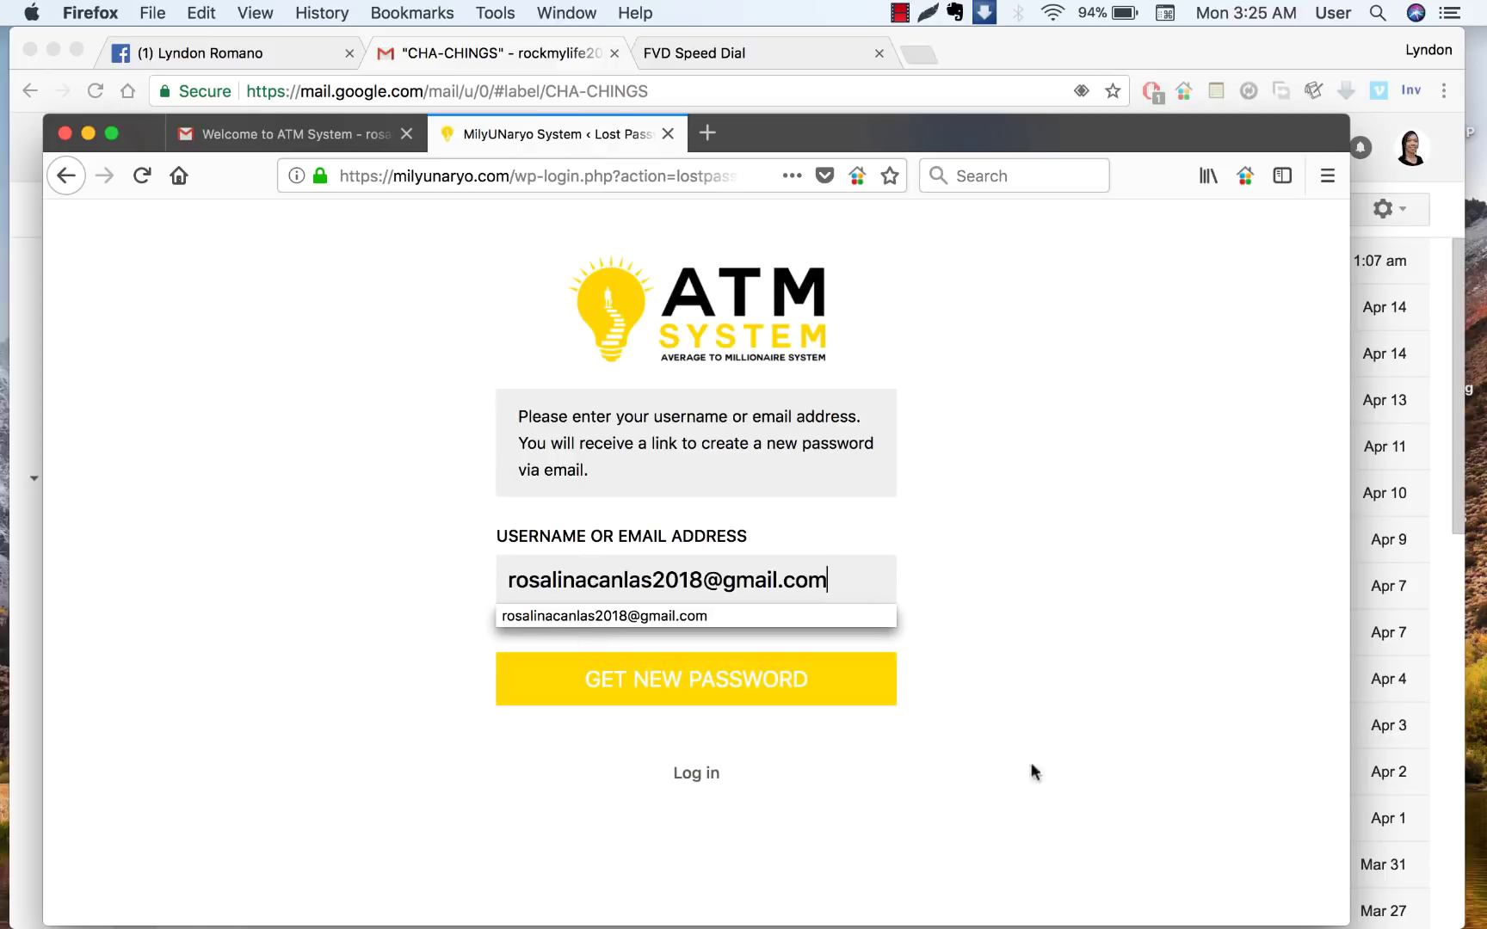
{"action": "left_click", "coordinate": [1067, 787]}
{"action": "left_click", "coordinate": [690, 680]}
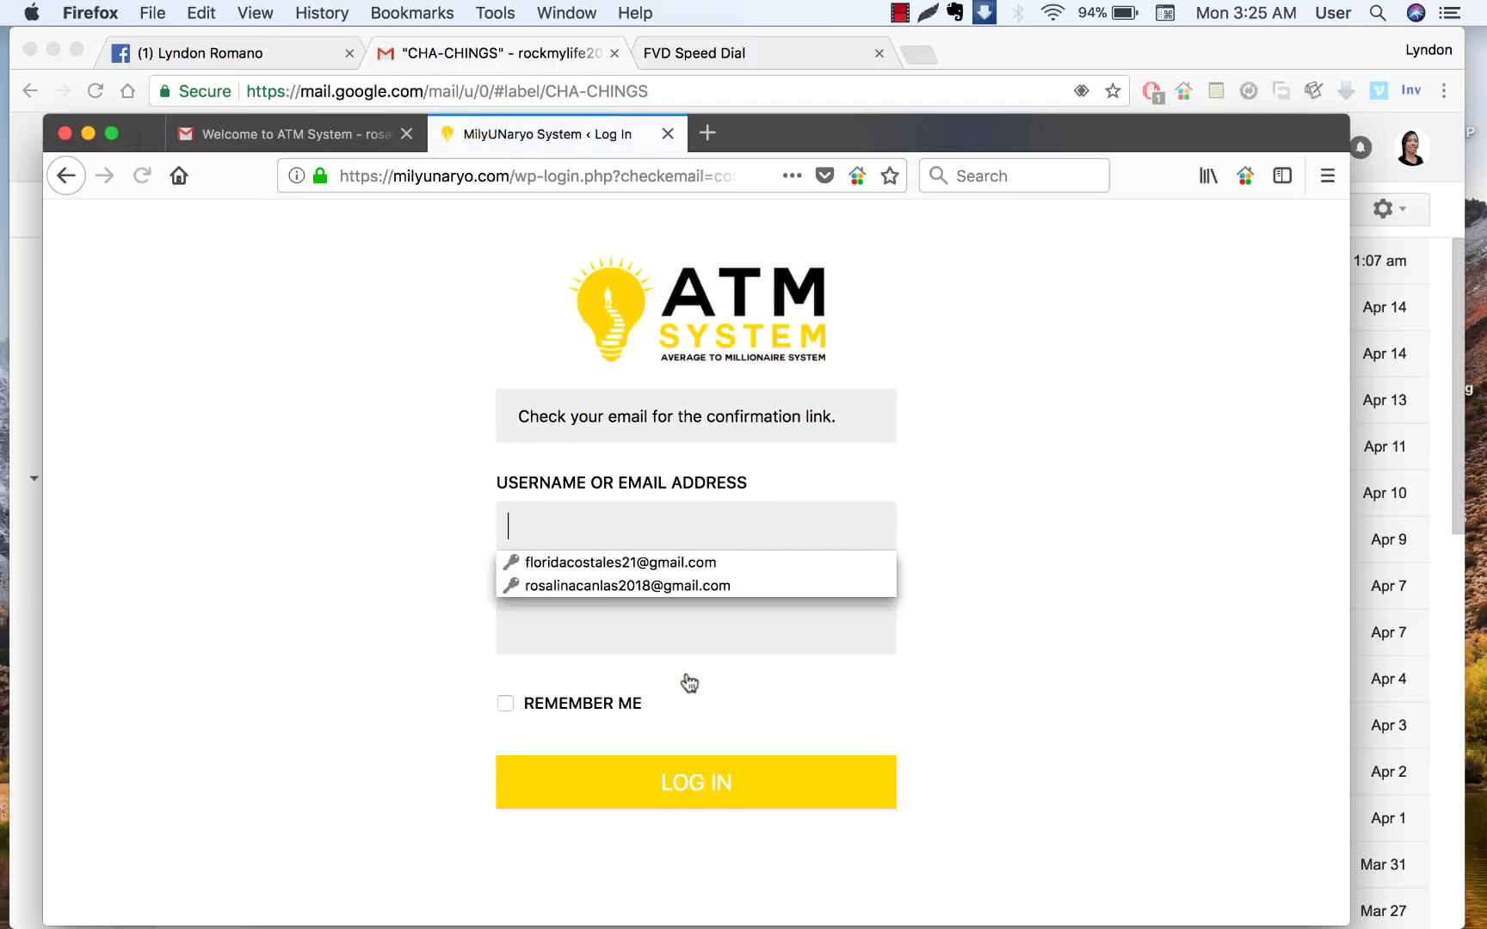
{"action": "left_click", "coordinate": [995, 615]}
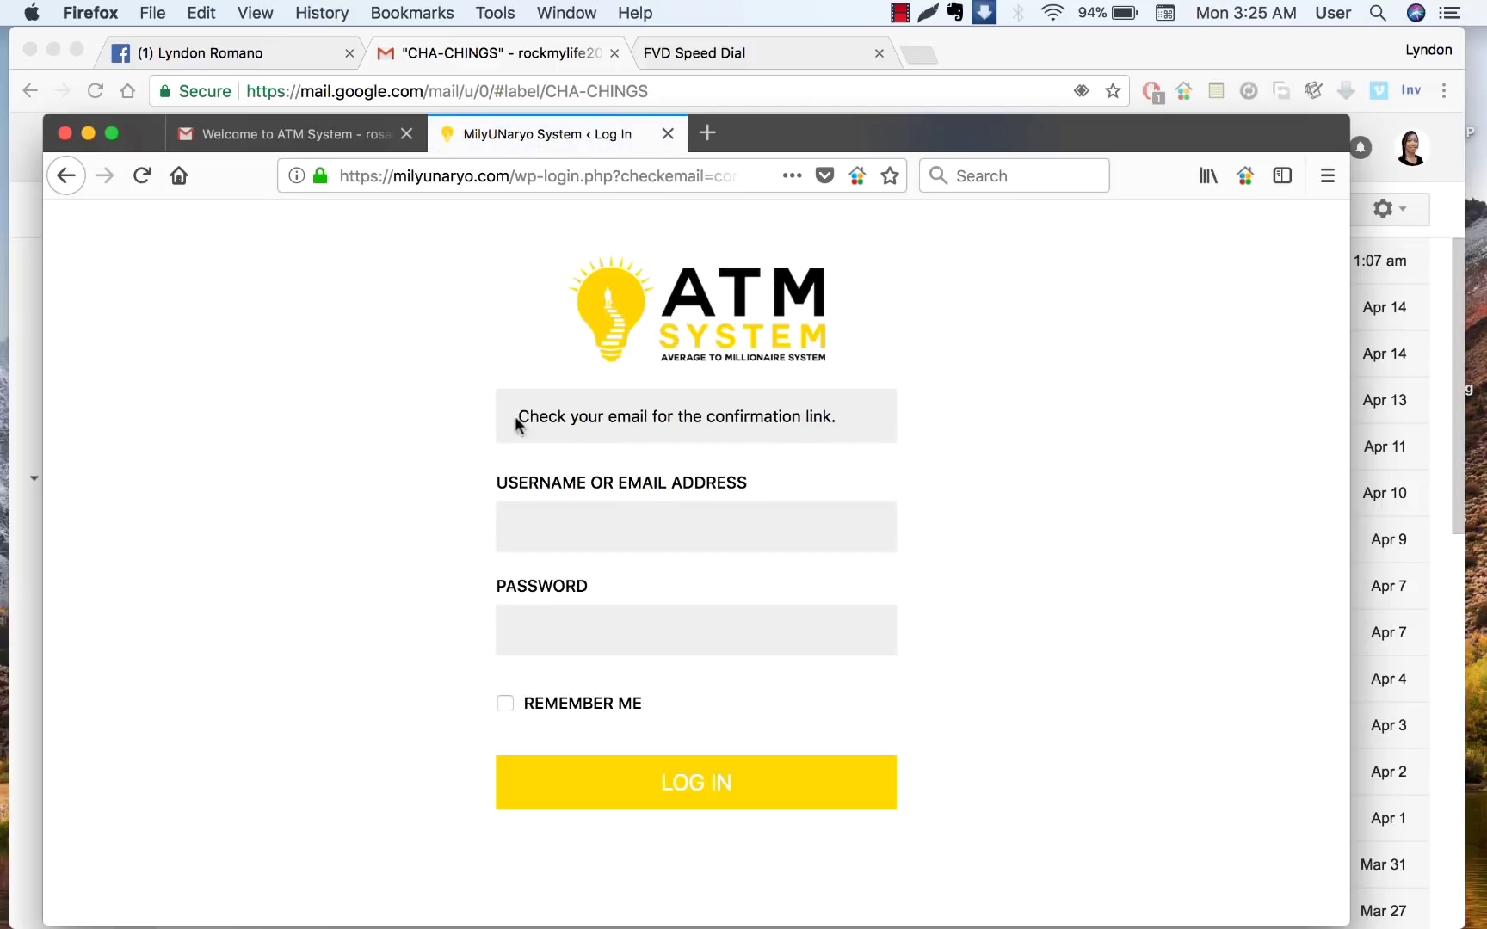
{"action": "left_click_drag", "start_coordinate": [517, 423], "coordinate": [920, 427]}
{"action": "left_click", "coordinate": [1005, 459]}
From the Gmail inbox, open the '[MilyUNaryo System] Password Reset' email and check the account username.
{"action": "left_click", "coordinate": [273, 139]}
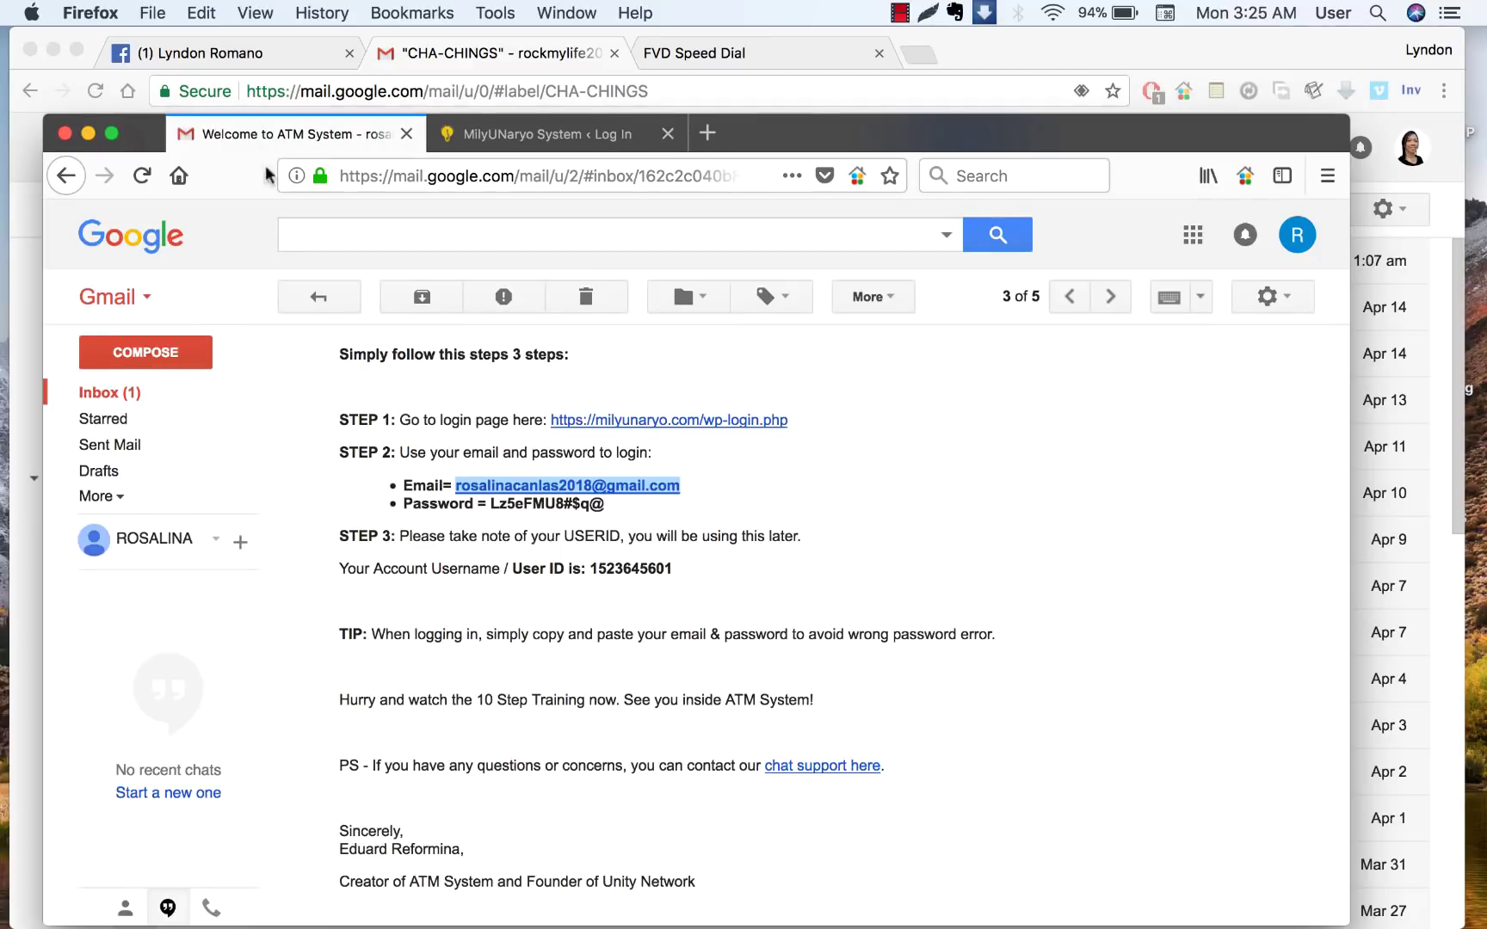
{"action": "left_click", "coordinate": [98, 392]}
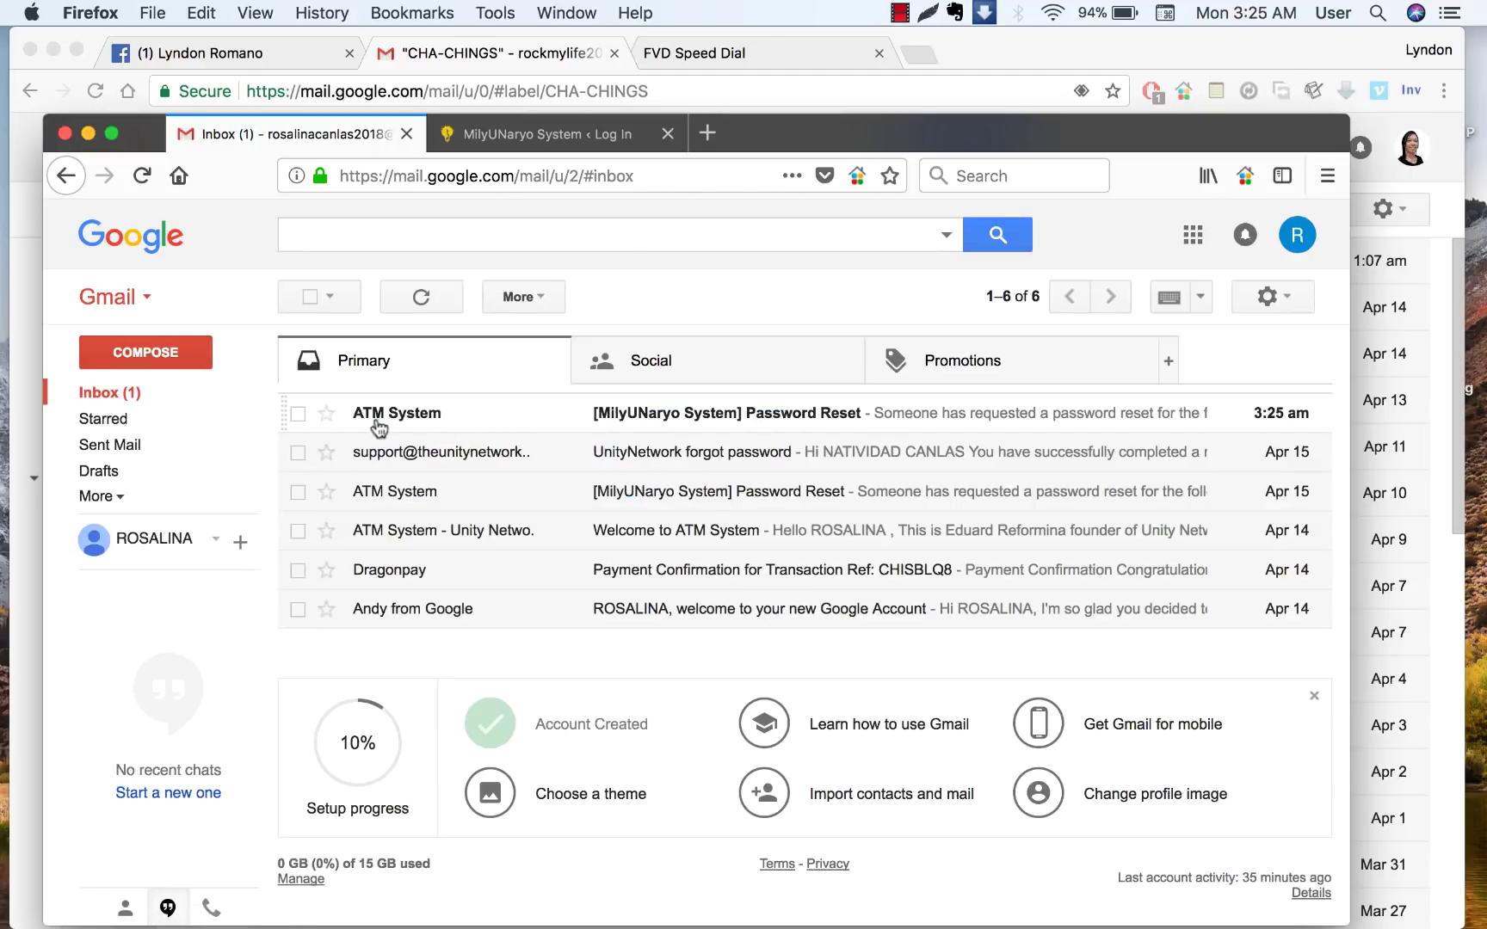
{"action": "mouse_move", "coordinate": [788, 414]}
{"action": "left_click", "coordinate": [789, 422]}
{"action": "scroll", "coordinate": [928, 474], "scroll_direction": "down", "scroll_amount": 1}
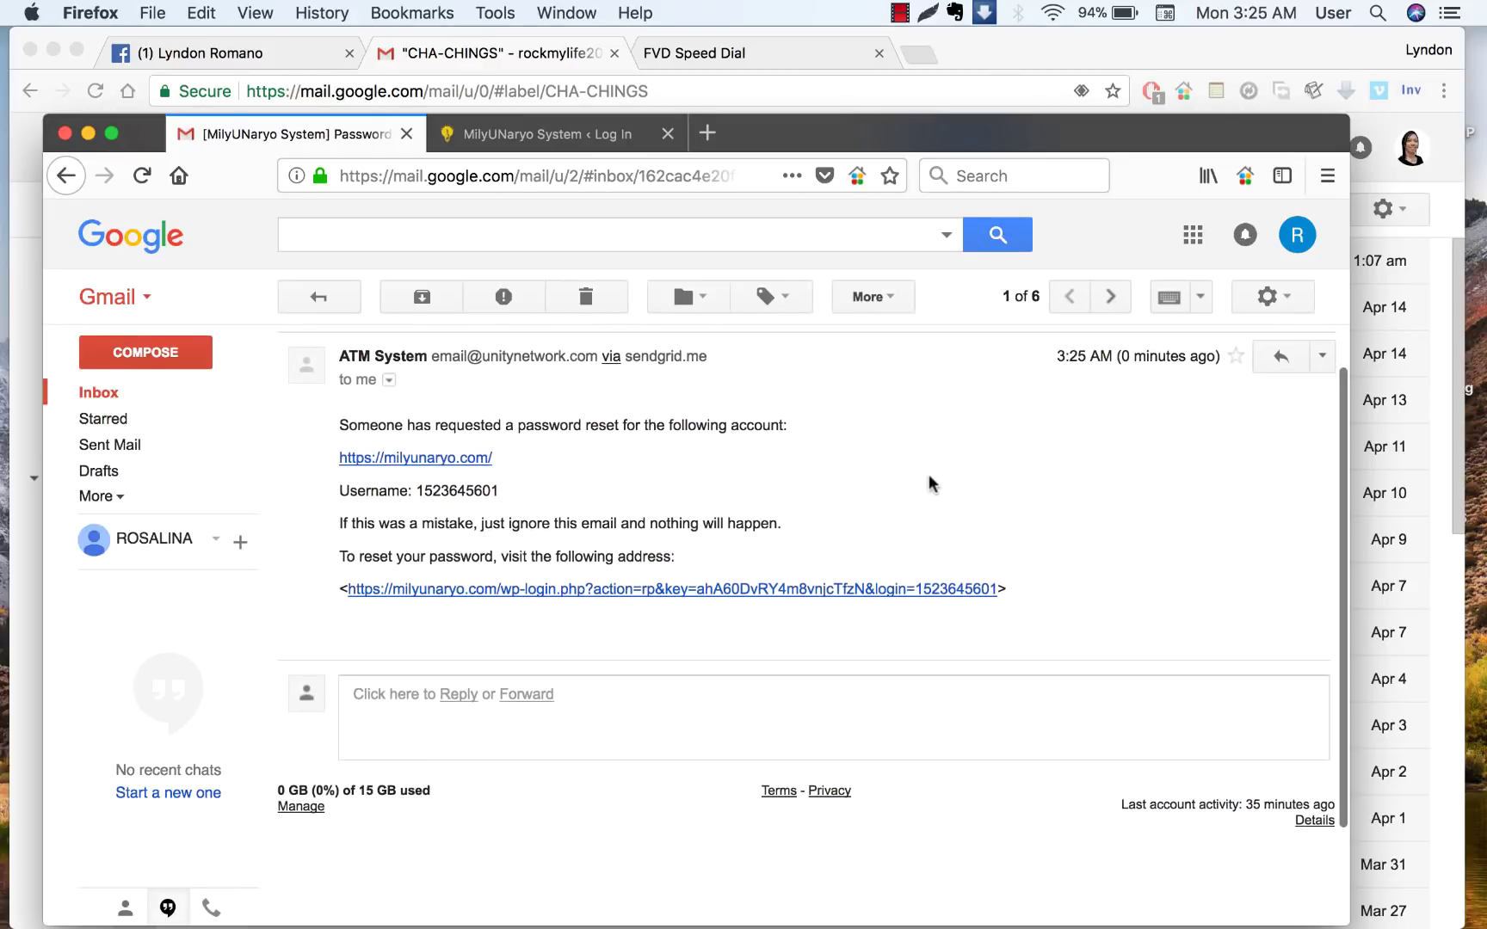
{"action": "scroll", "coordinate": [929, 484], "scroll_direction": "up", "scroll_amount": 1}
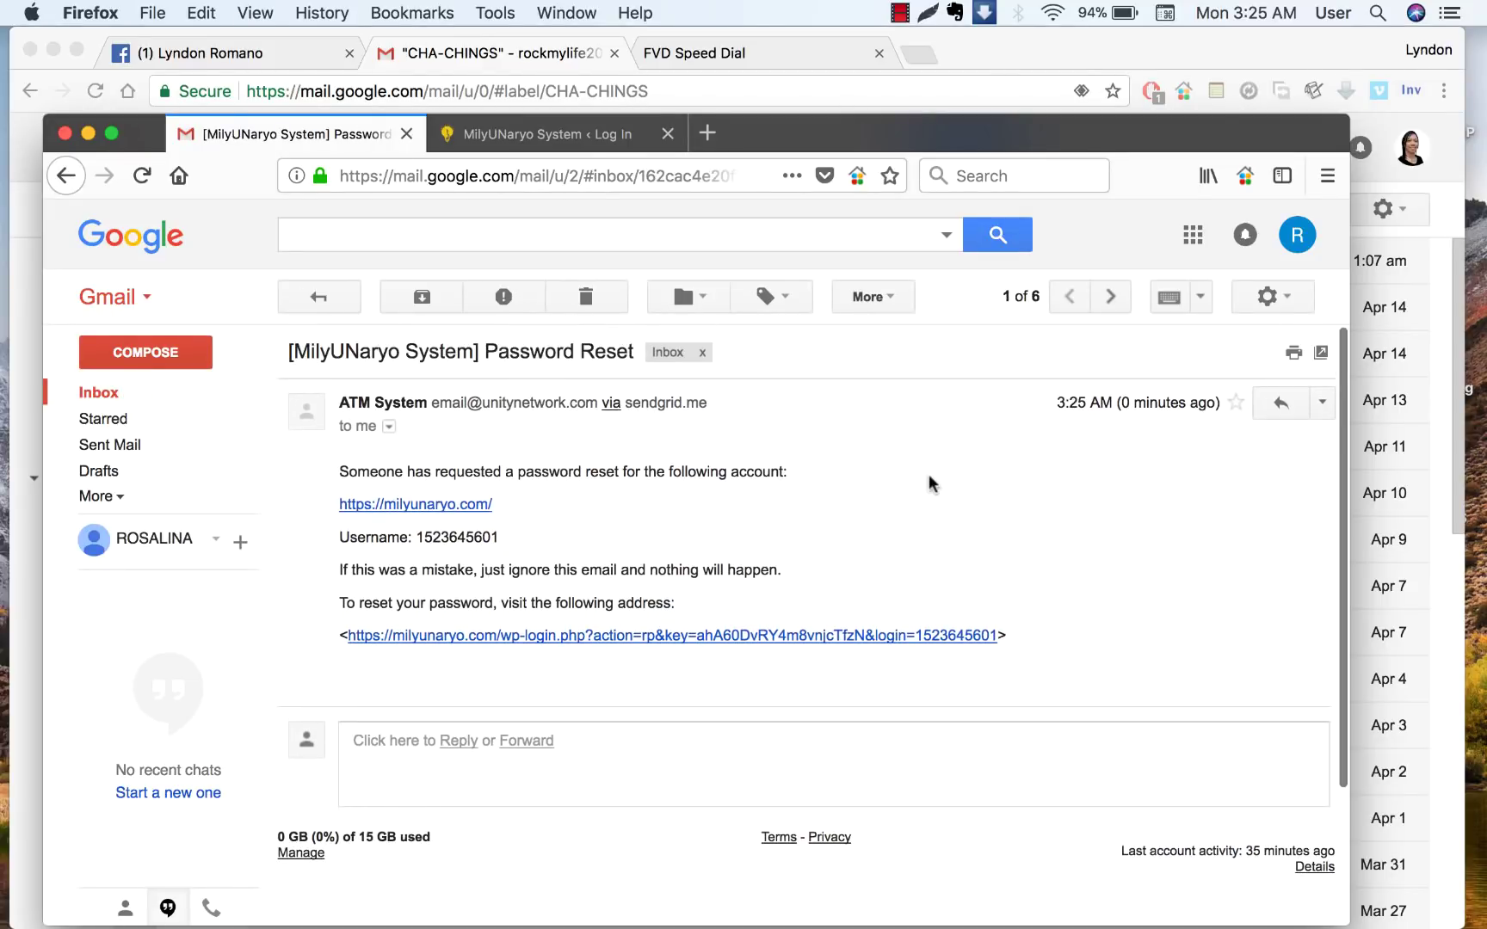
{"action": "double_click", "coordinate": [422, 540]}
{"action": "left_click", "coordinate": [515, 548]}
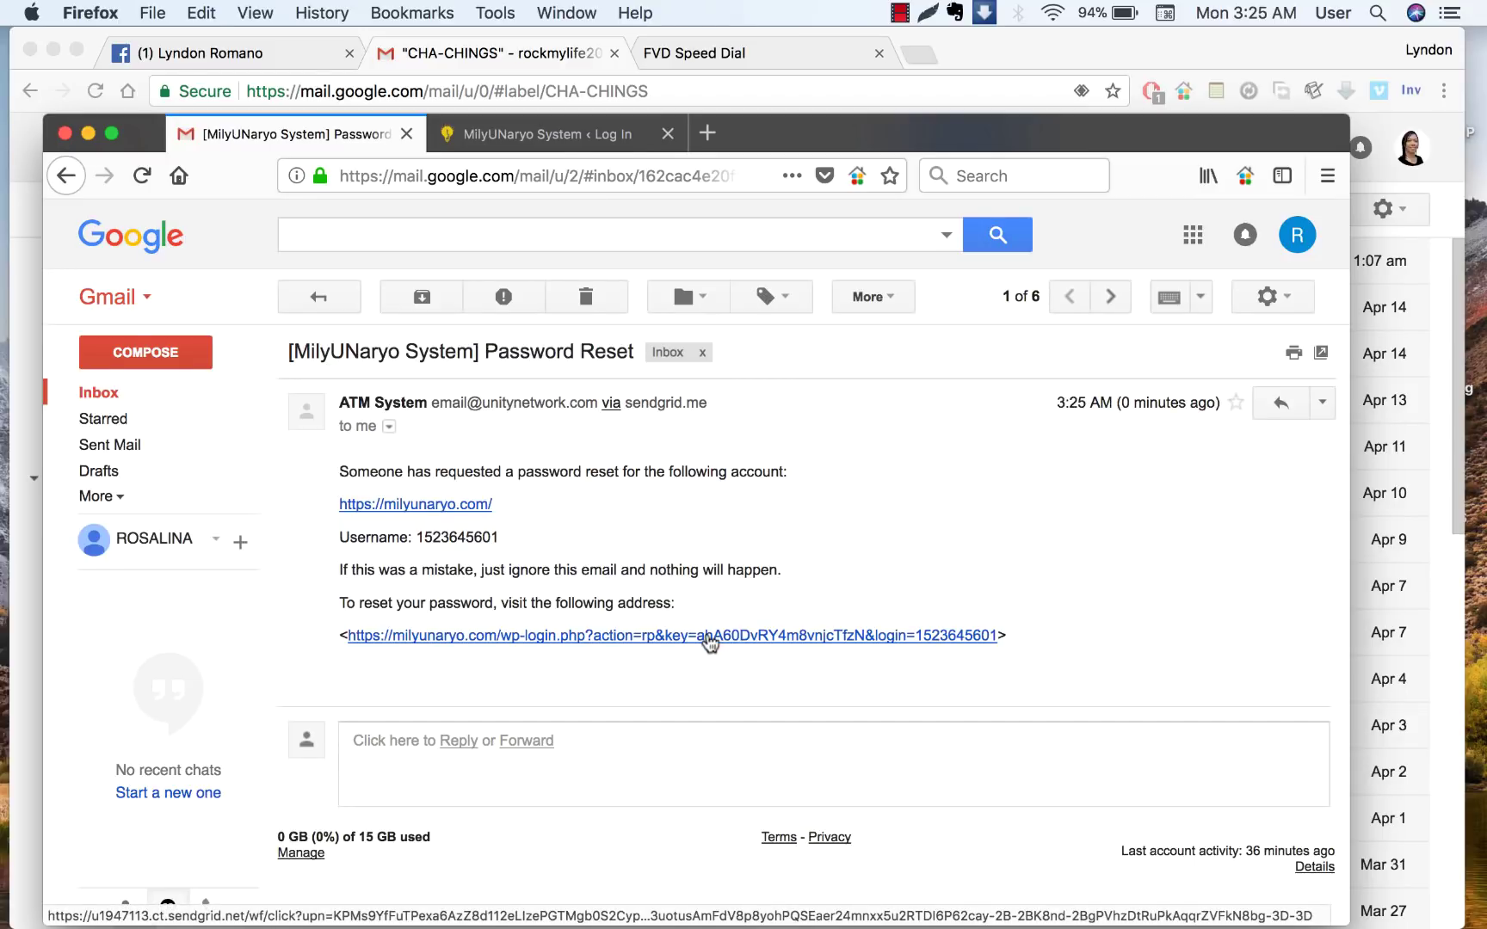
Follow the reset link and enter a new account password.
{"action": "left_click", "coordinate": [709, 637]}
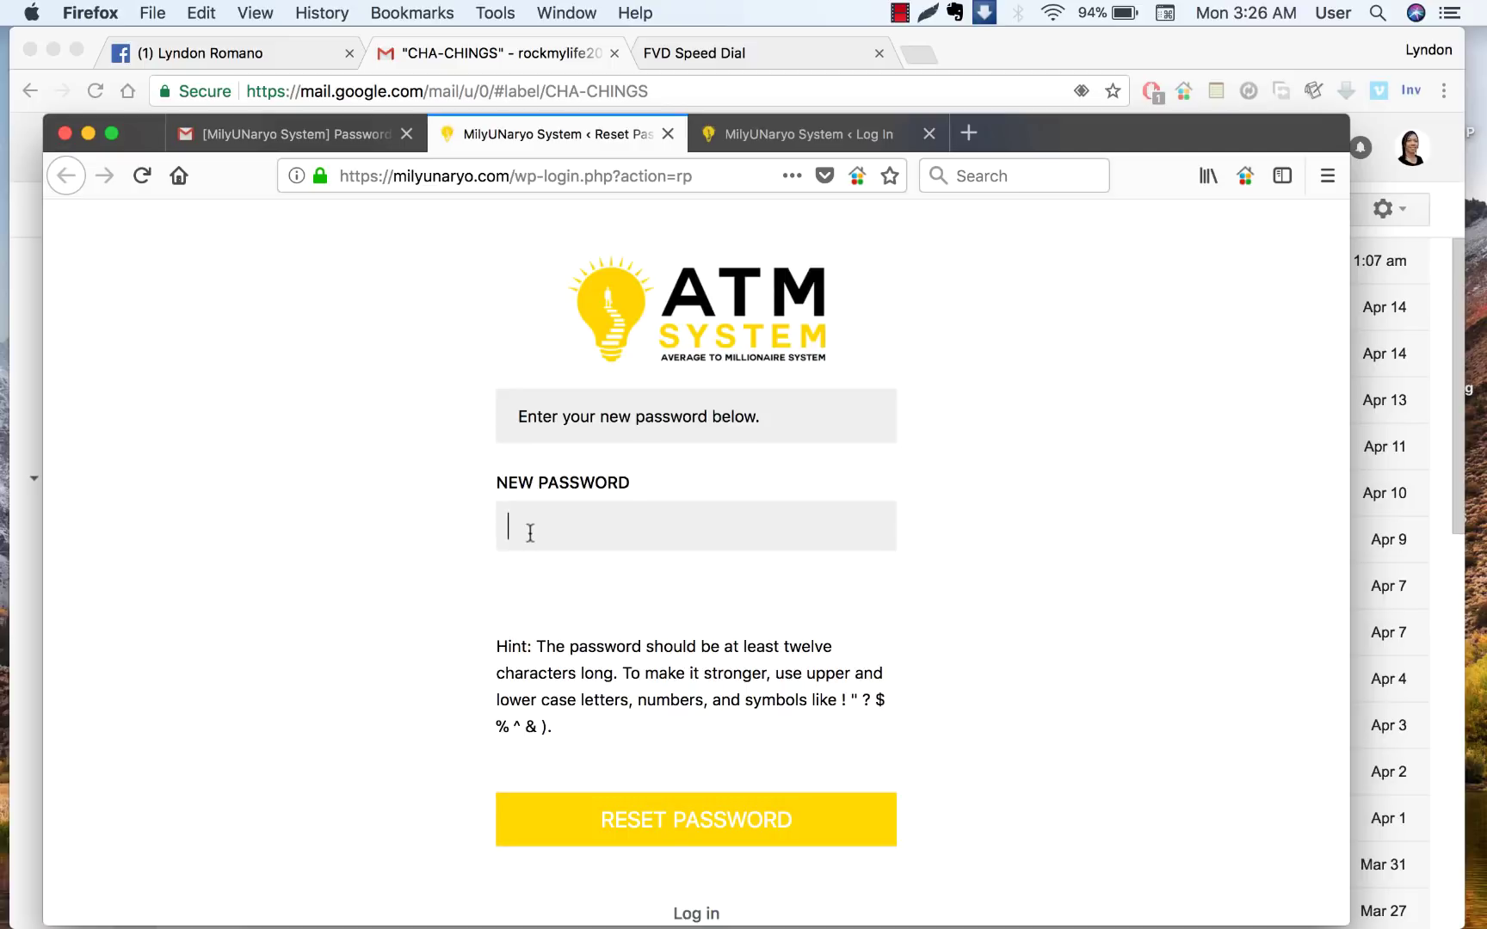
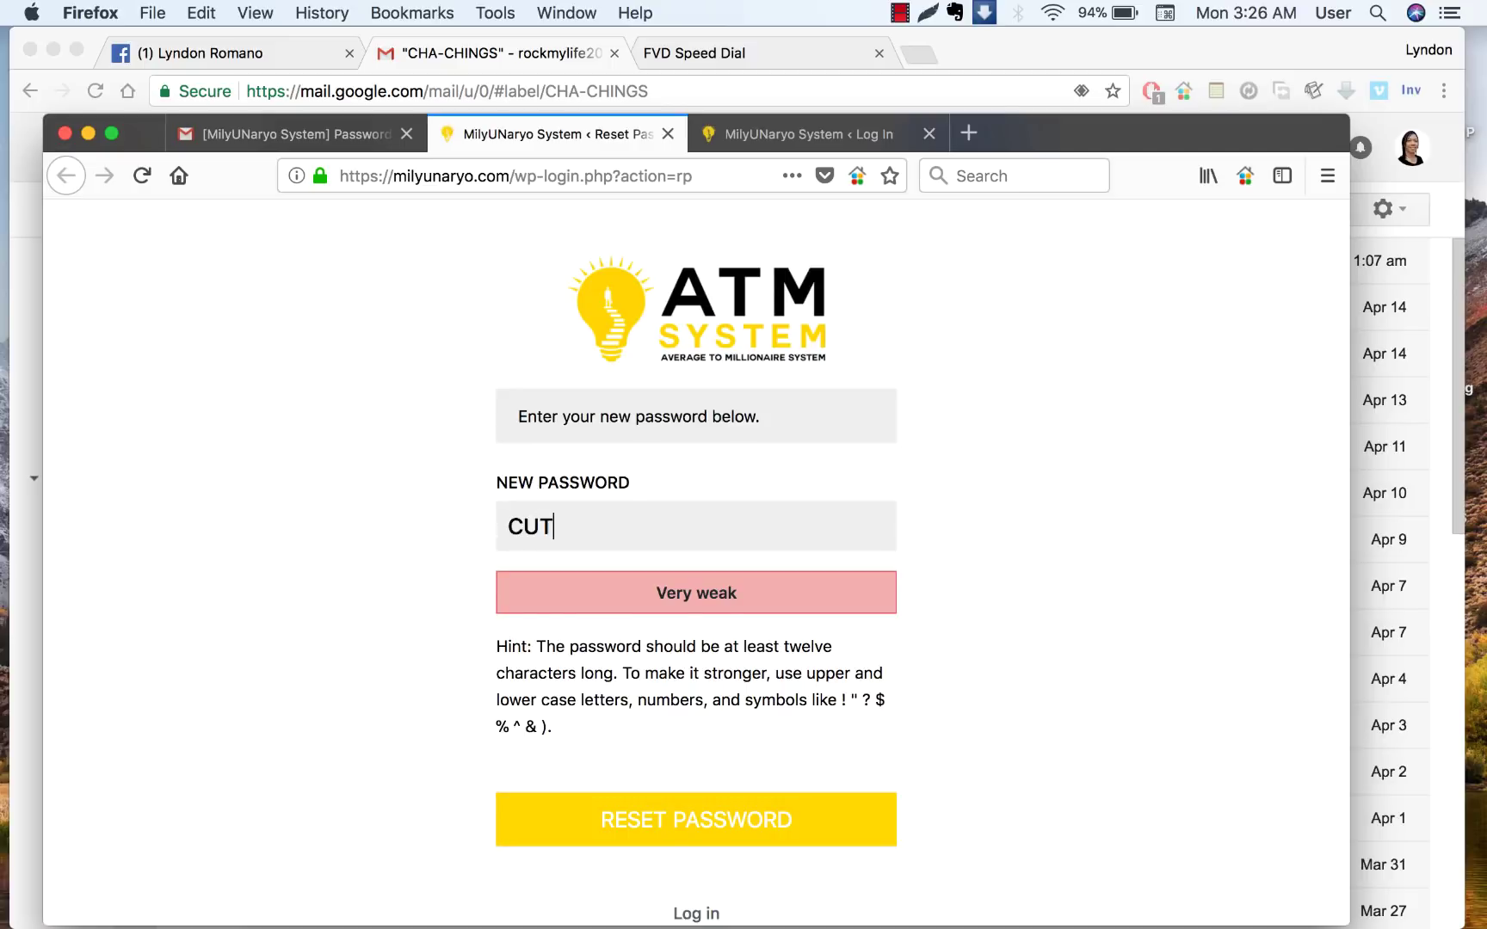
{"action": "left_click_drag", "start_coordinate": [565, 527], "coordinate": [474, 527]}
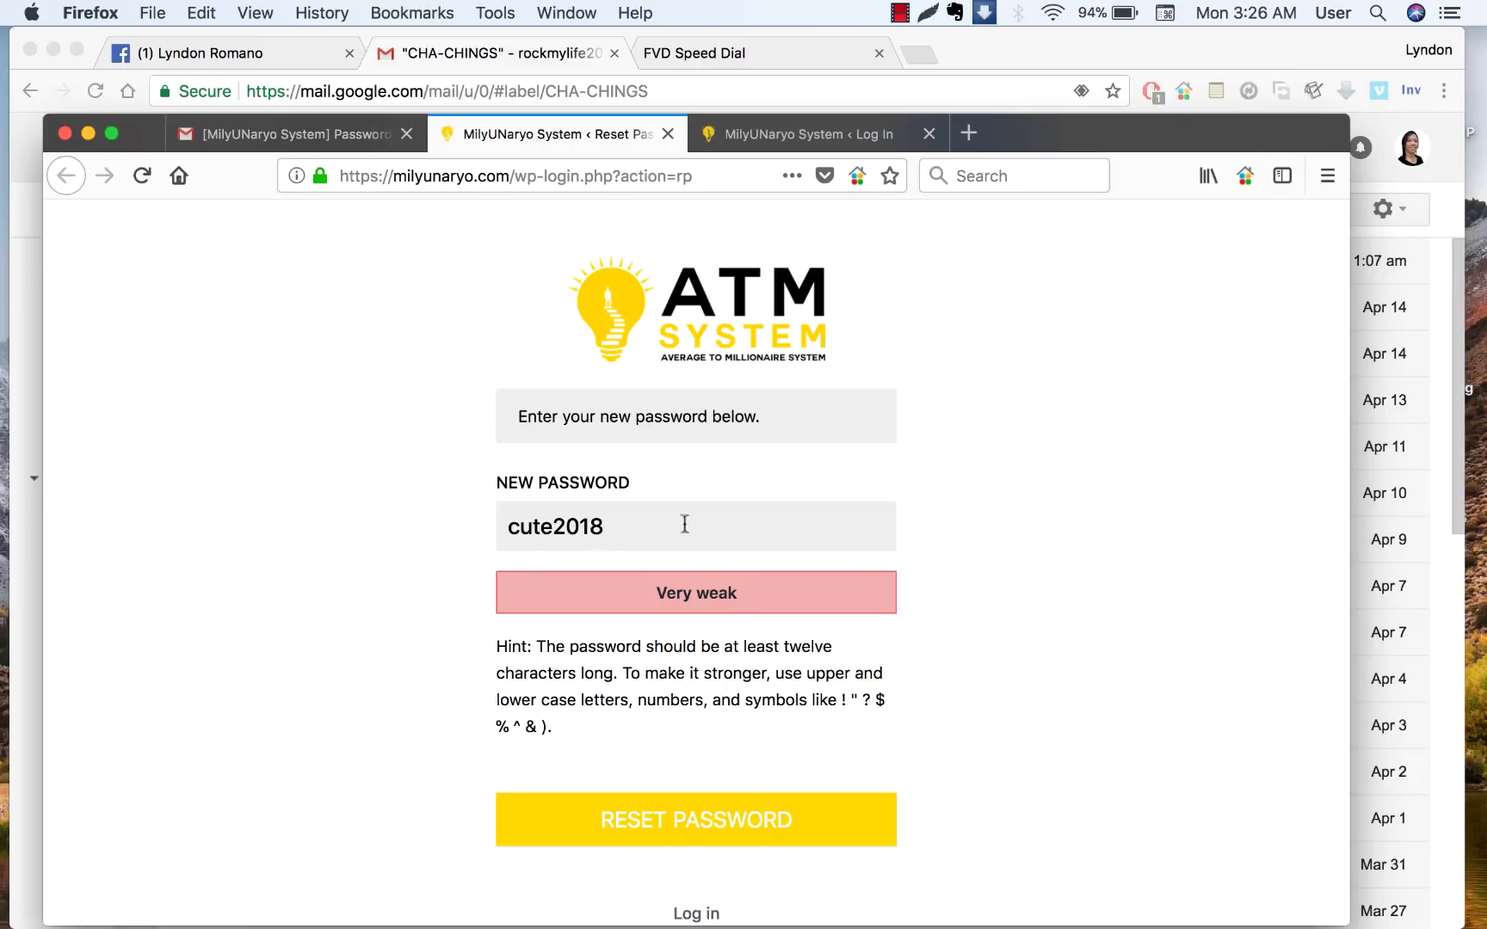
{"action": "left_click_drag", "start_coordinate": [617, 527], "coordinate": [481, 512]}
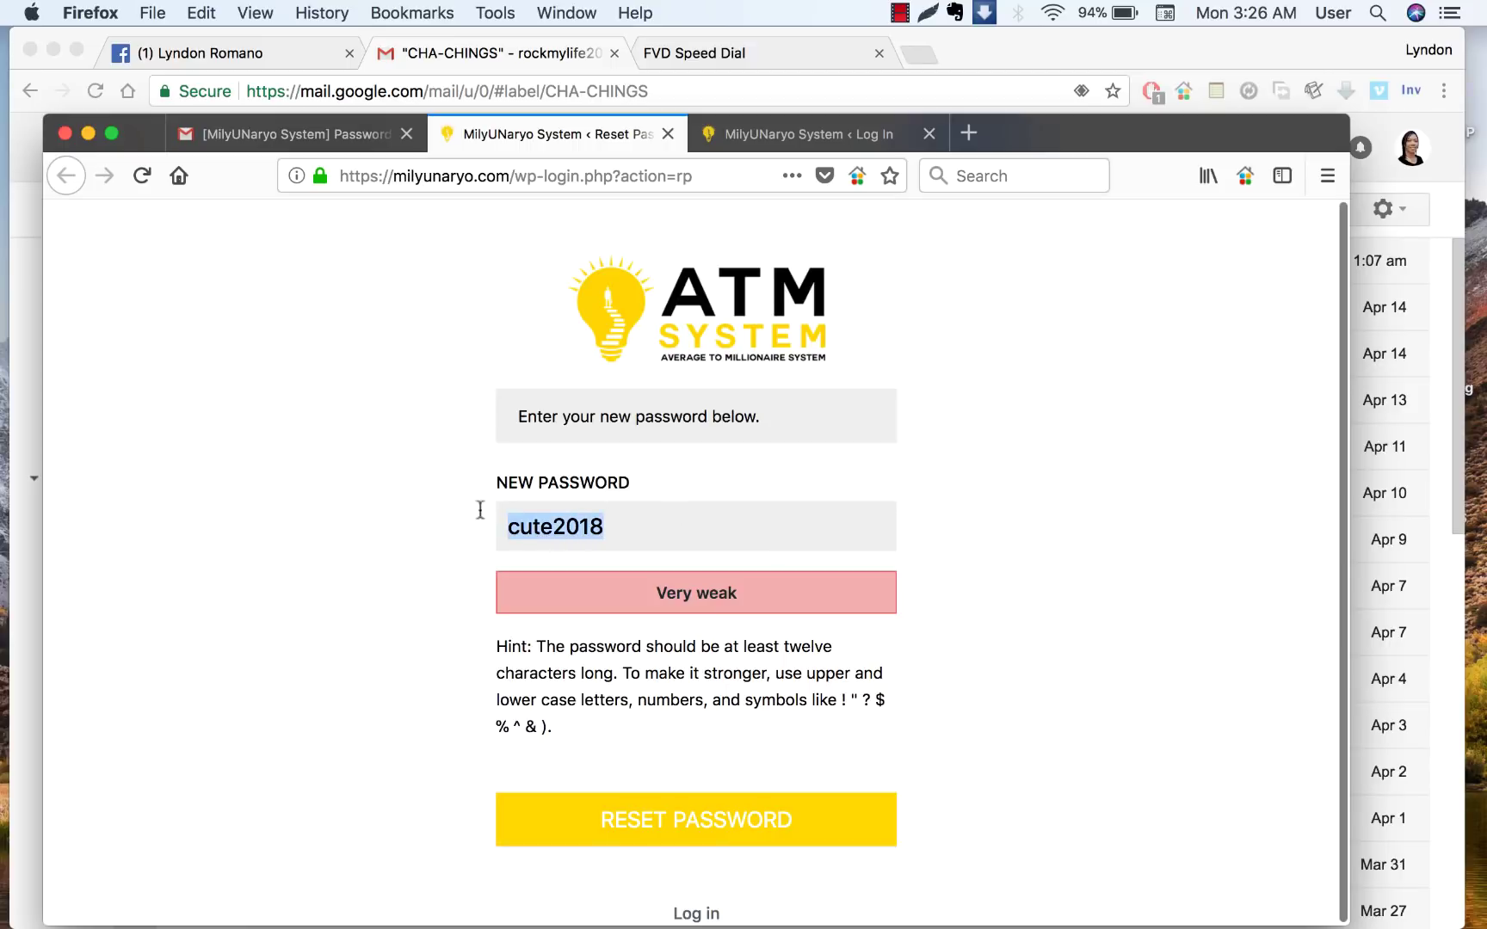
{"action": "left_click", "coordinate": [1082, 551]}
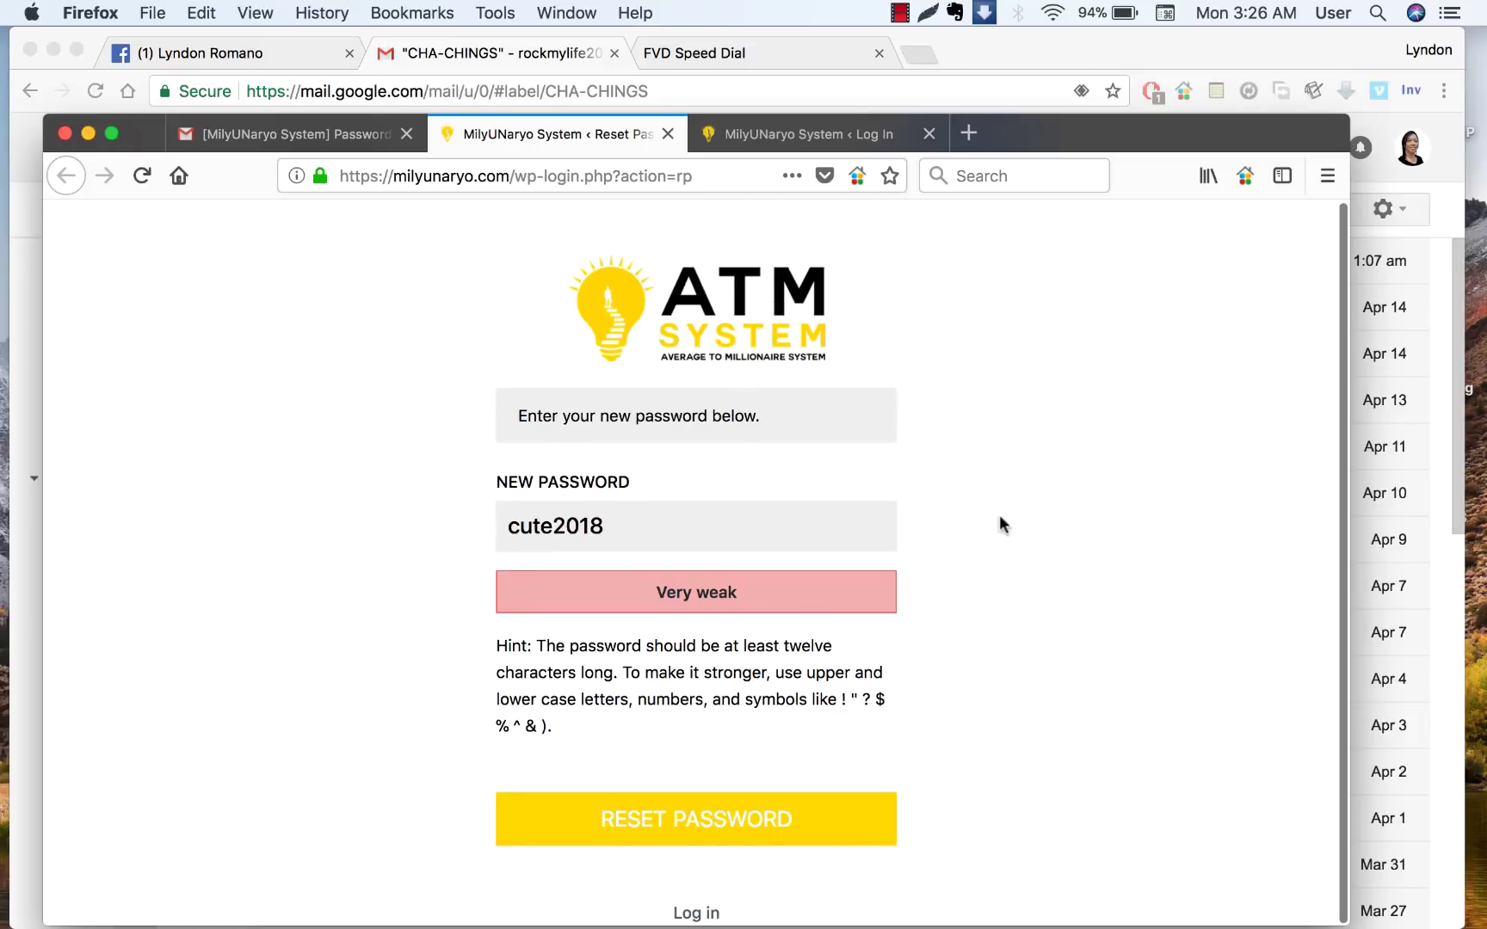
Submit RESET PASSWORD, let Firefox update the saved password, and return to the login tab.
{"action": "scroll", "coordinate": [999, 514], "scroll_direction": "down", "scroll_amount": 1}
{"action": "left_click", "coordinate": [708, 830]}
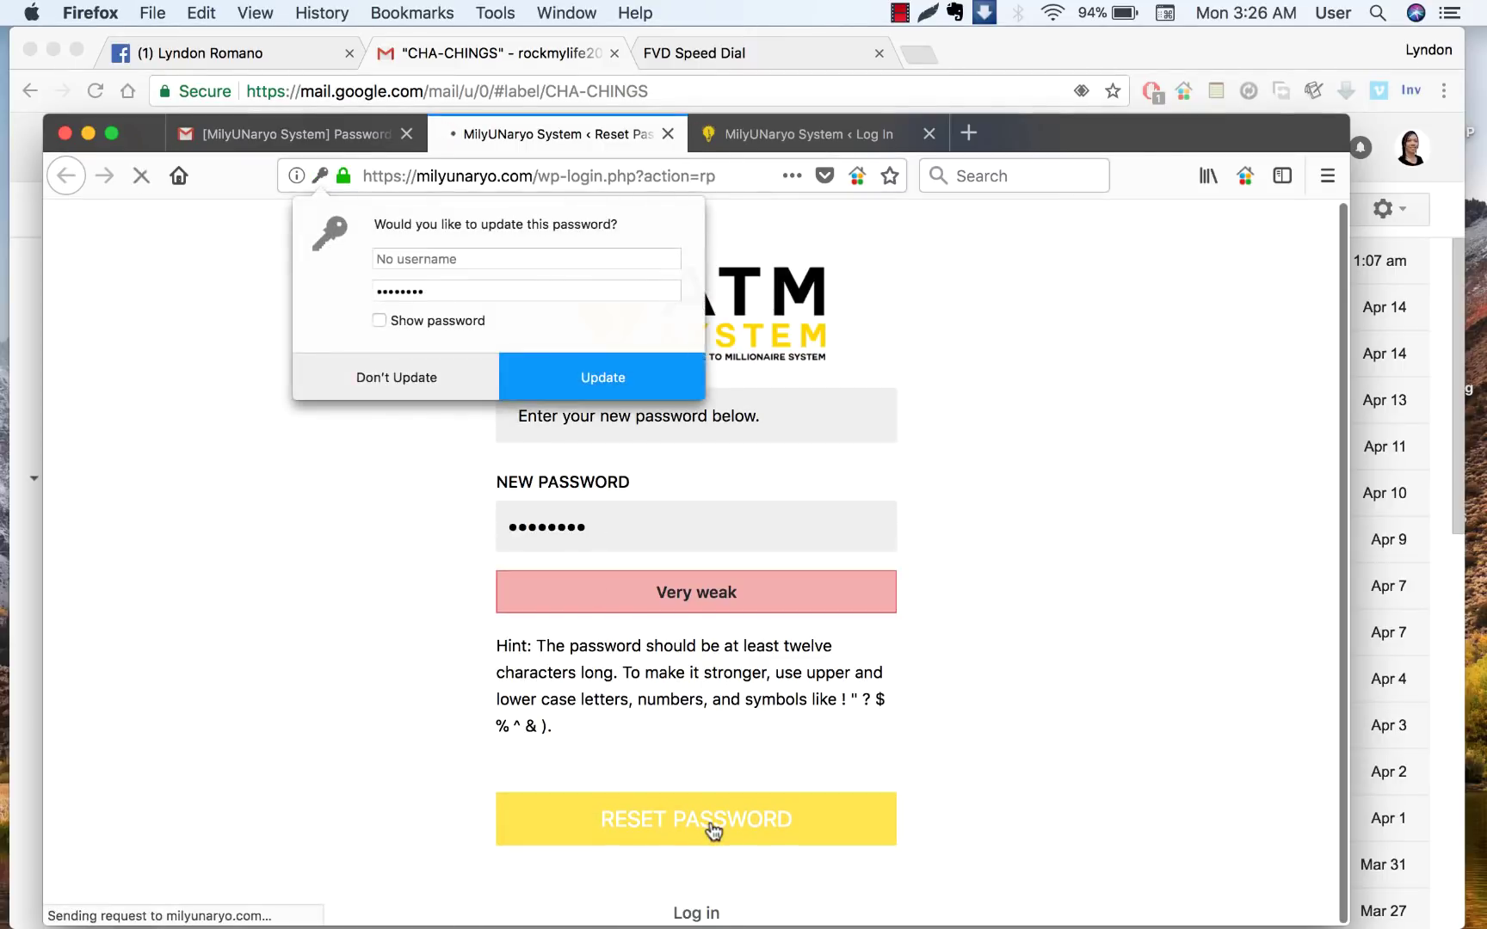
{"action": "left_click", "coordinate": [555, 383]}
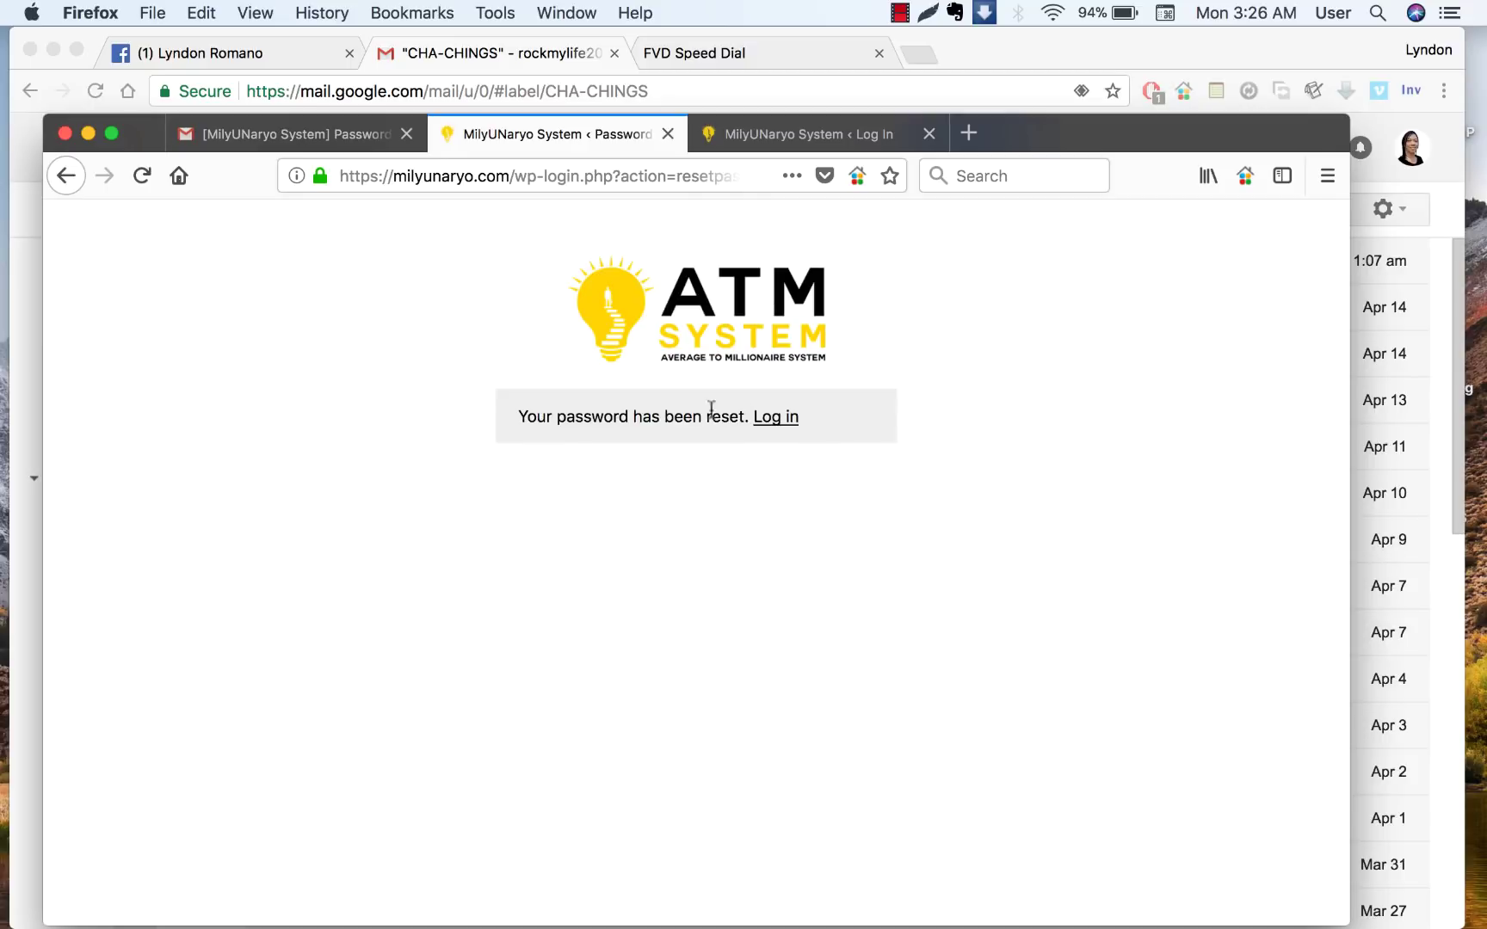
{"action": "left_click", "coordinate": [776, 422]}
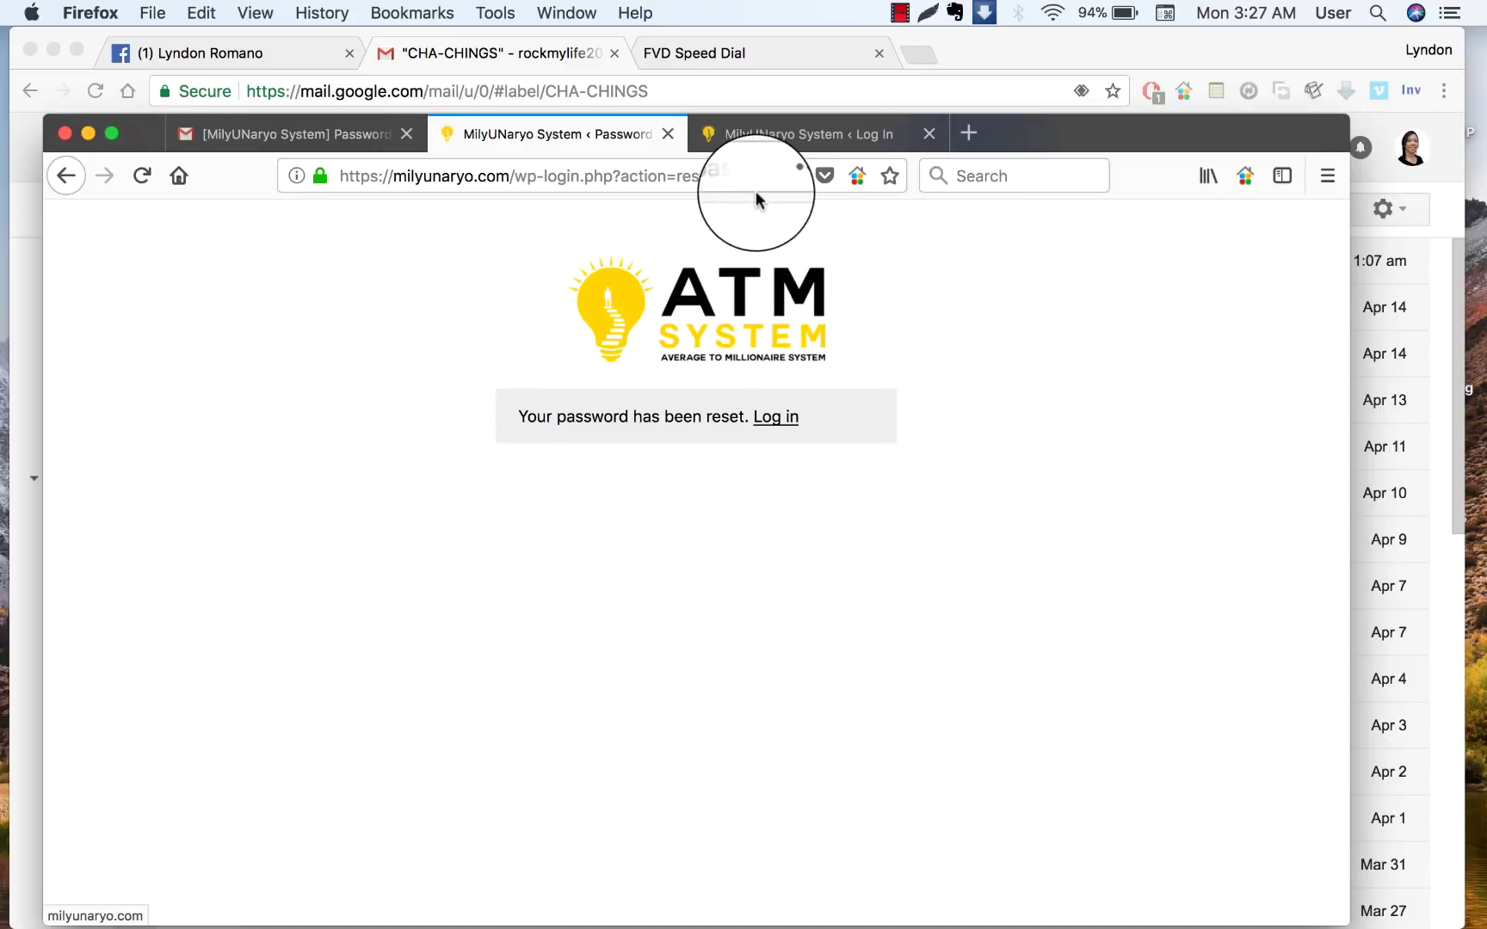
{"action": "left_click", "coordinate": [778, 135]}
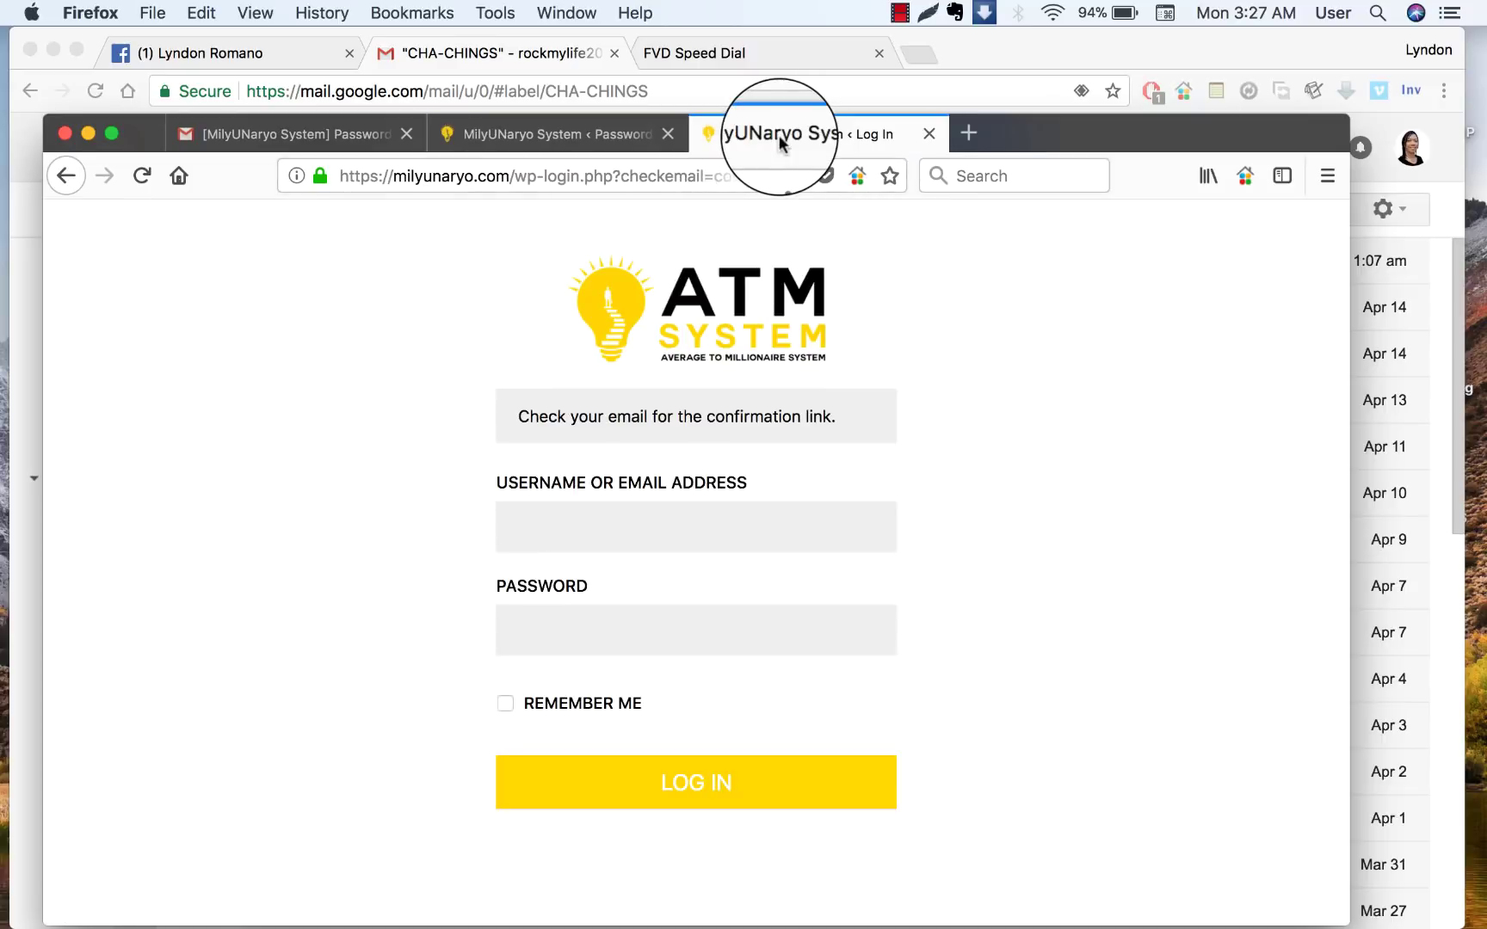
{"action": "left_click", "coordinate": [984, 58]}
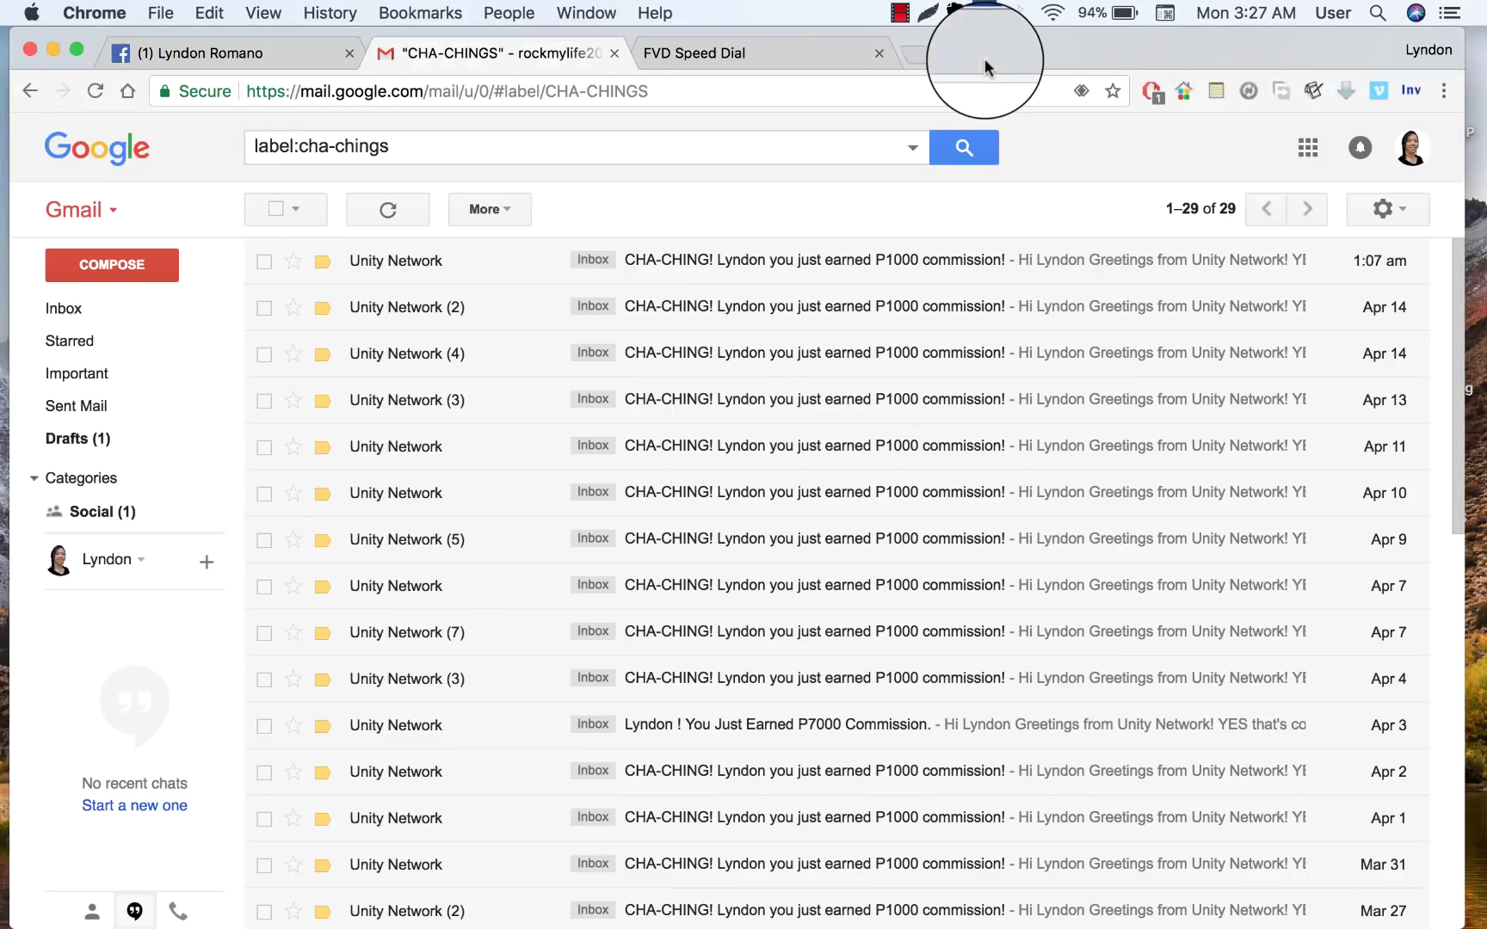
In Chrome, load the member's USERID.theunitynetwork.com address to reach the Unity Network Office login.
{"action": "left_click", "coordinate": [727, 54]}
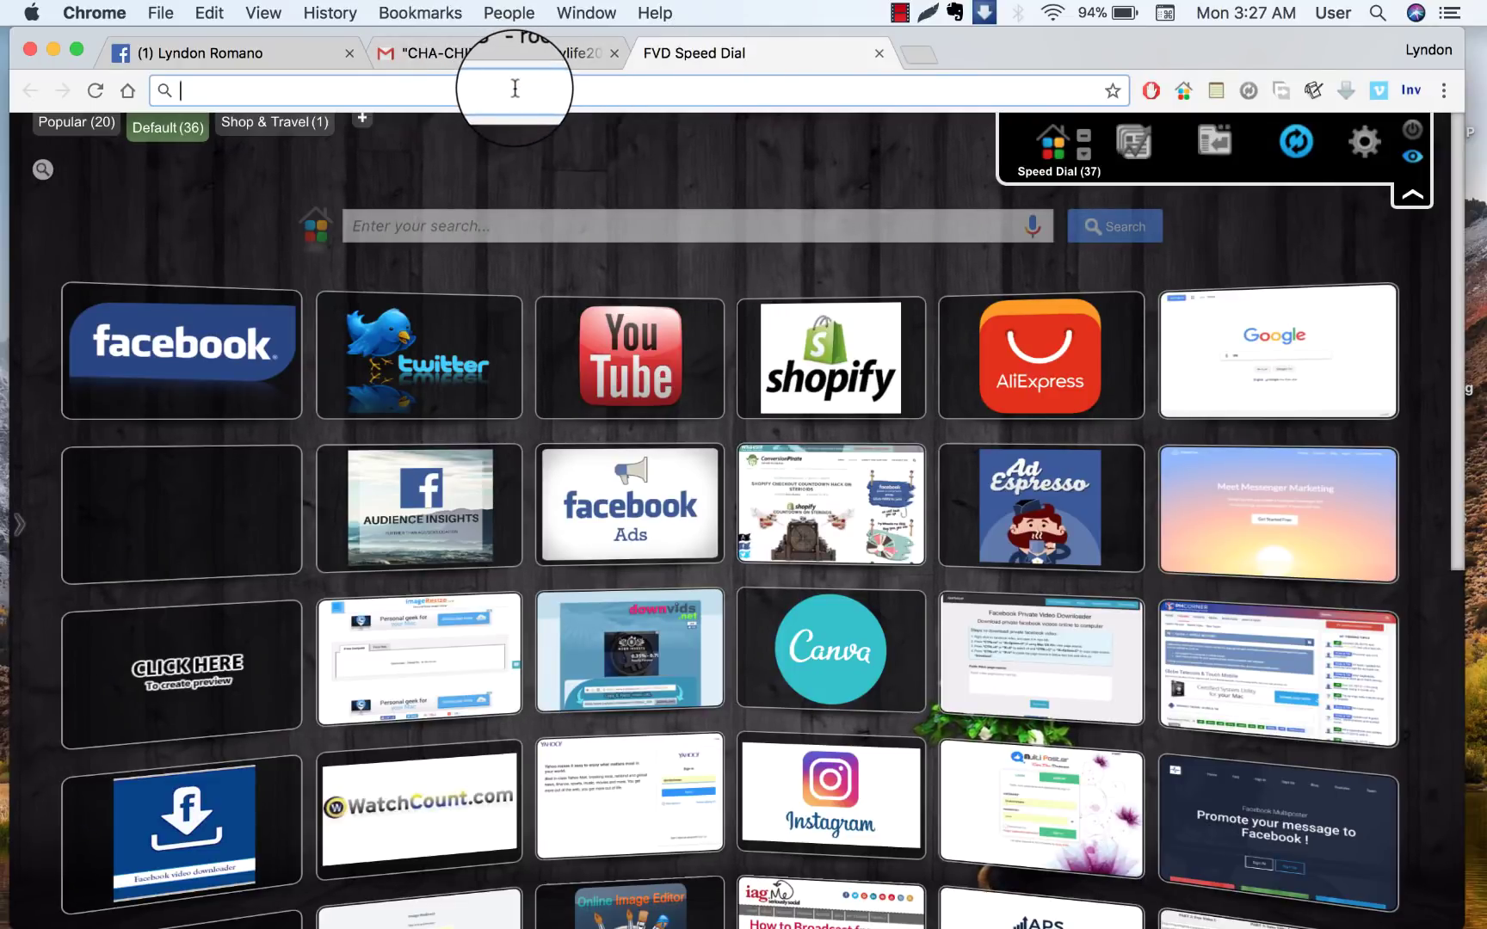
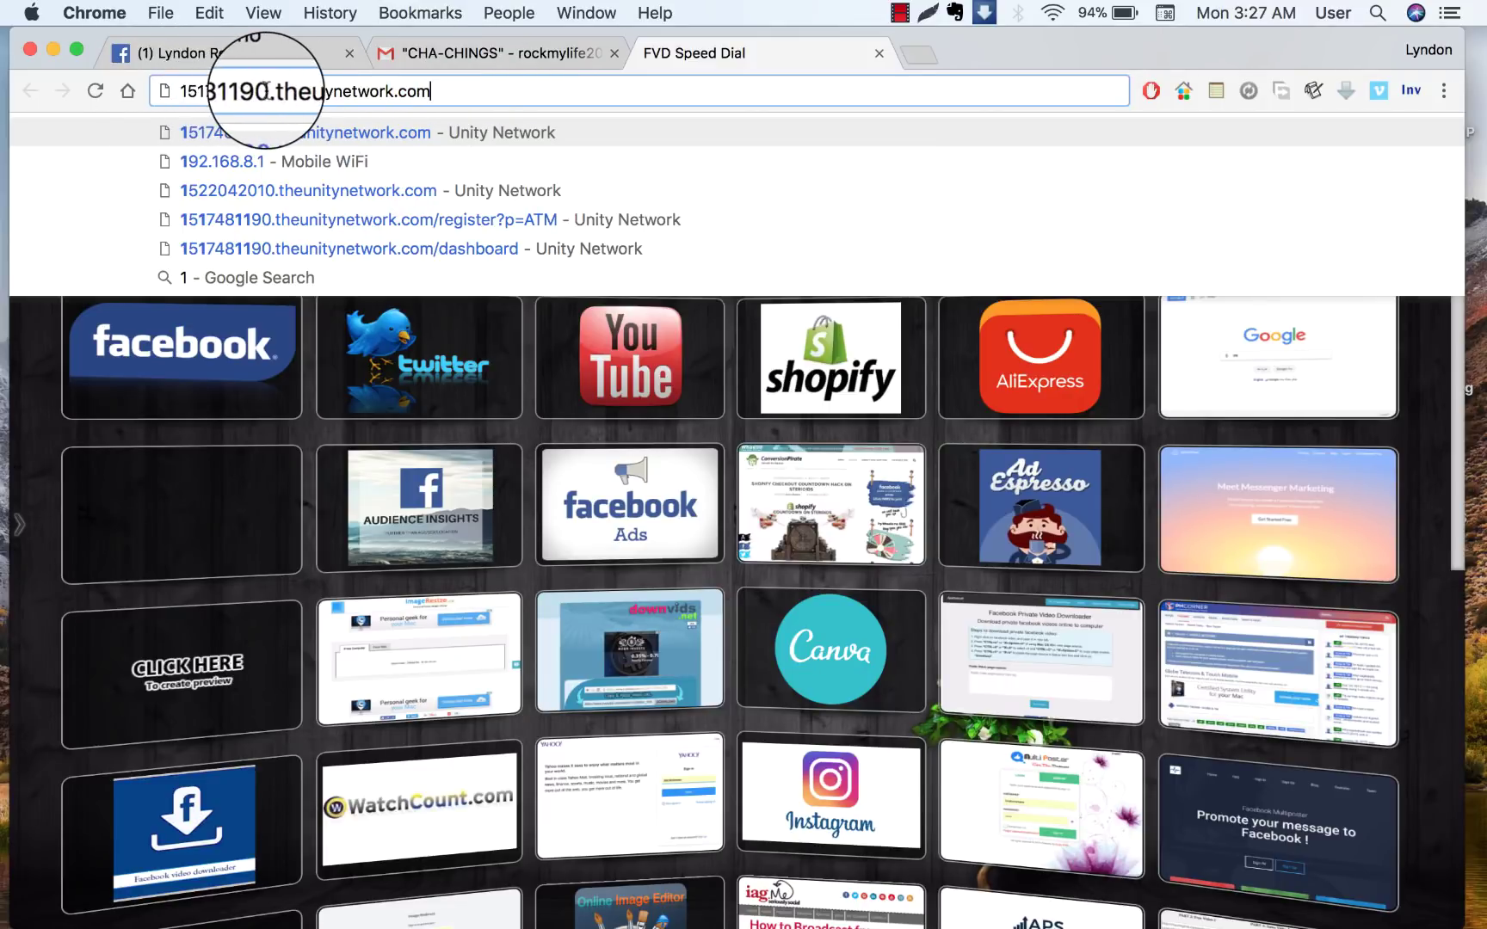
{"action": "left_click_drag", "start_coordinate": [268, 91], "coordinate": [175, 89]}
{"action": "left_click", "coordinate": [198, 93]}
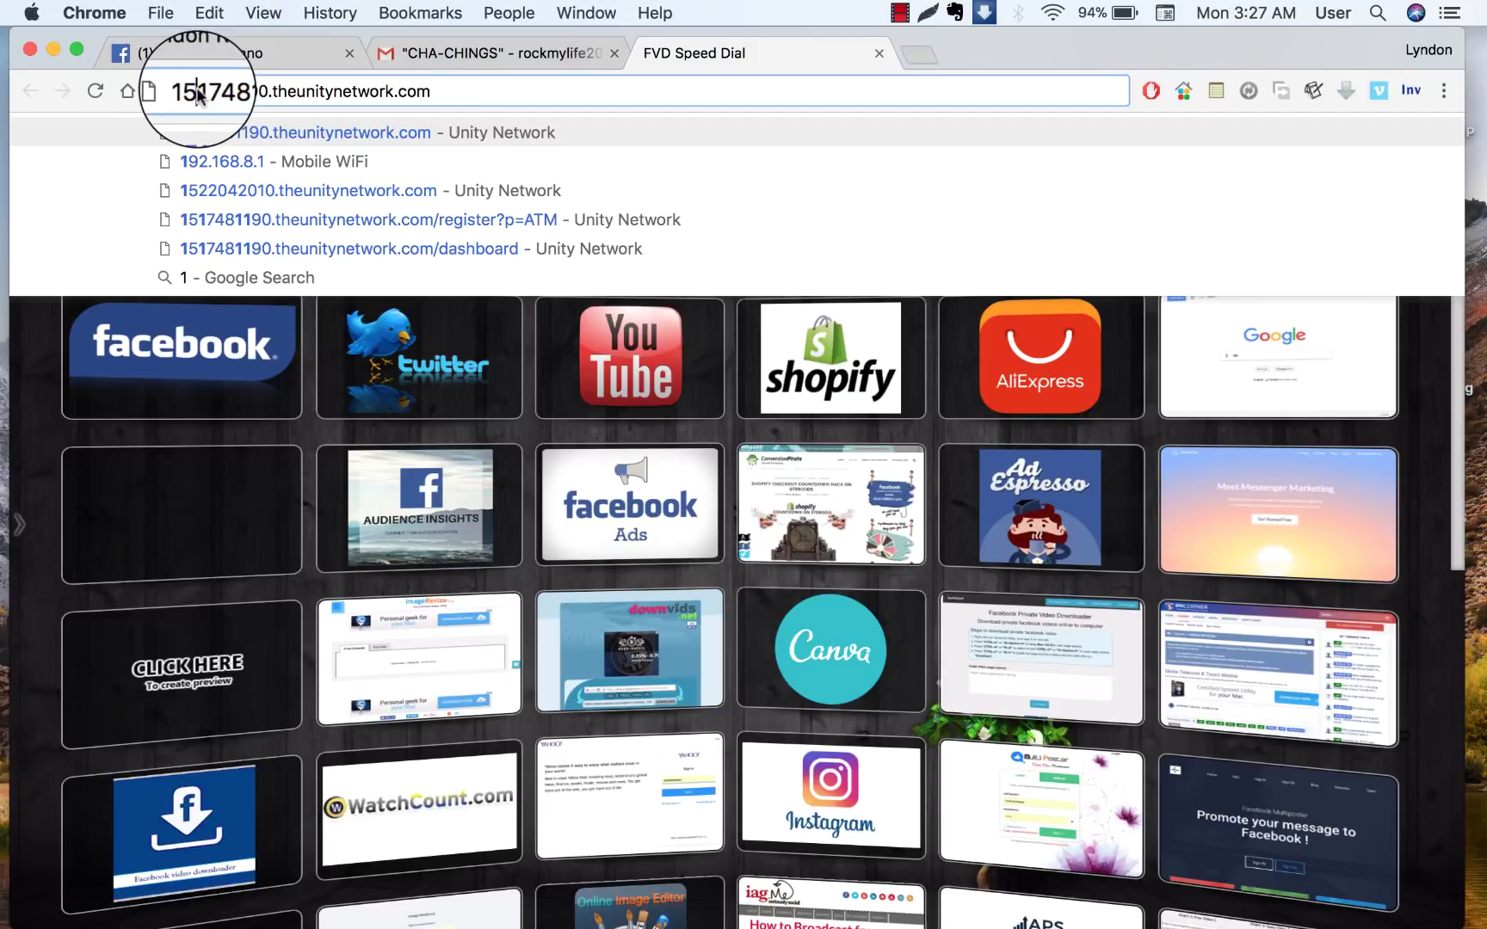
{"action": "mouse_move", "coordinate": [205, 90]}
{"action": "left_mouse_down"}
{"action": "mouse_move", "coordinate": [168, 89]}
{"action": "mouse_move", "coordinate": [203, 90]}
{"action": "left_mouse_up"}
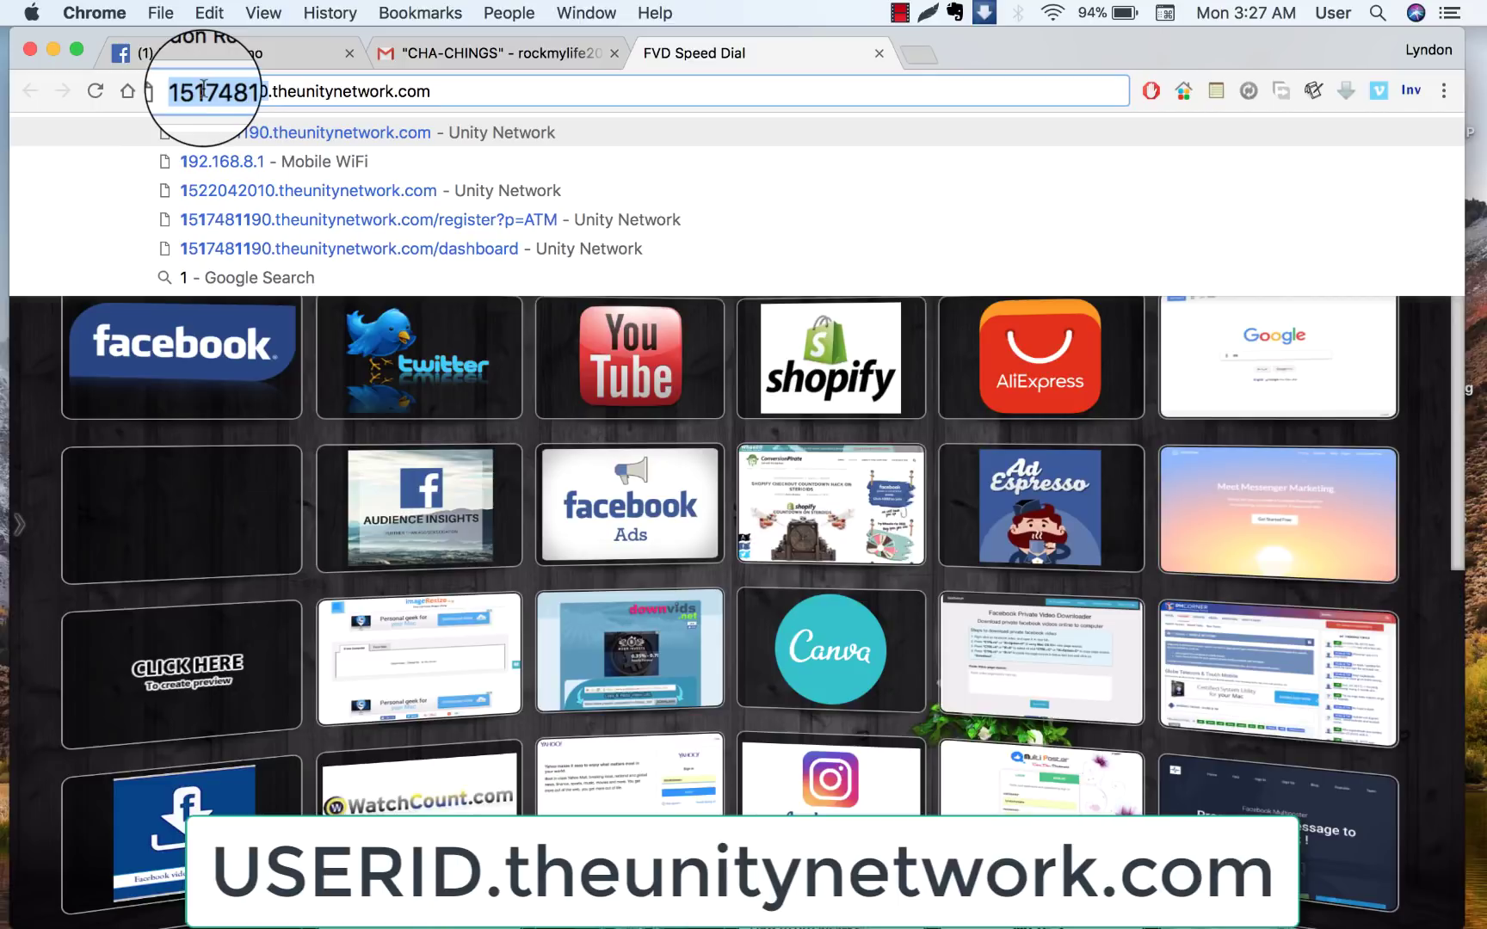
{"action": "left_click", "coordinate": [245, 87]}
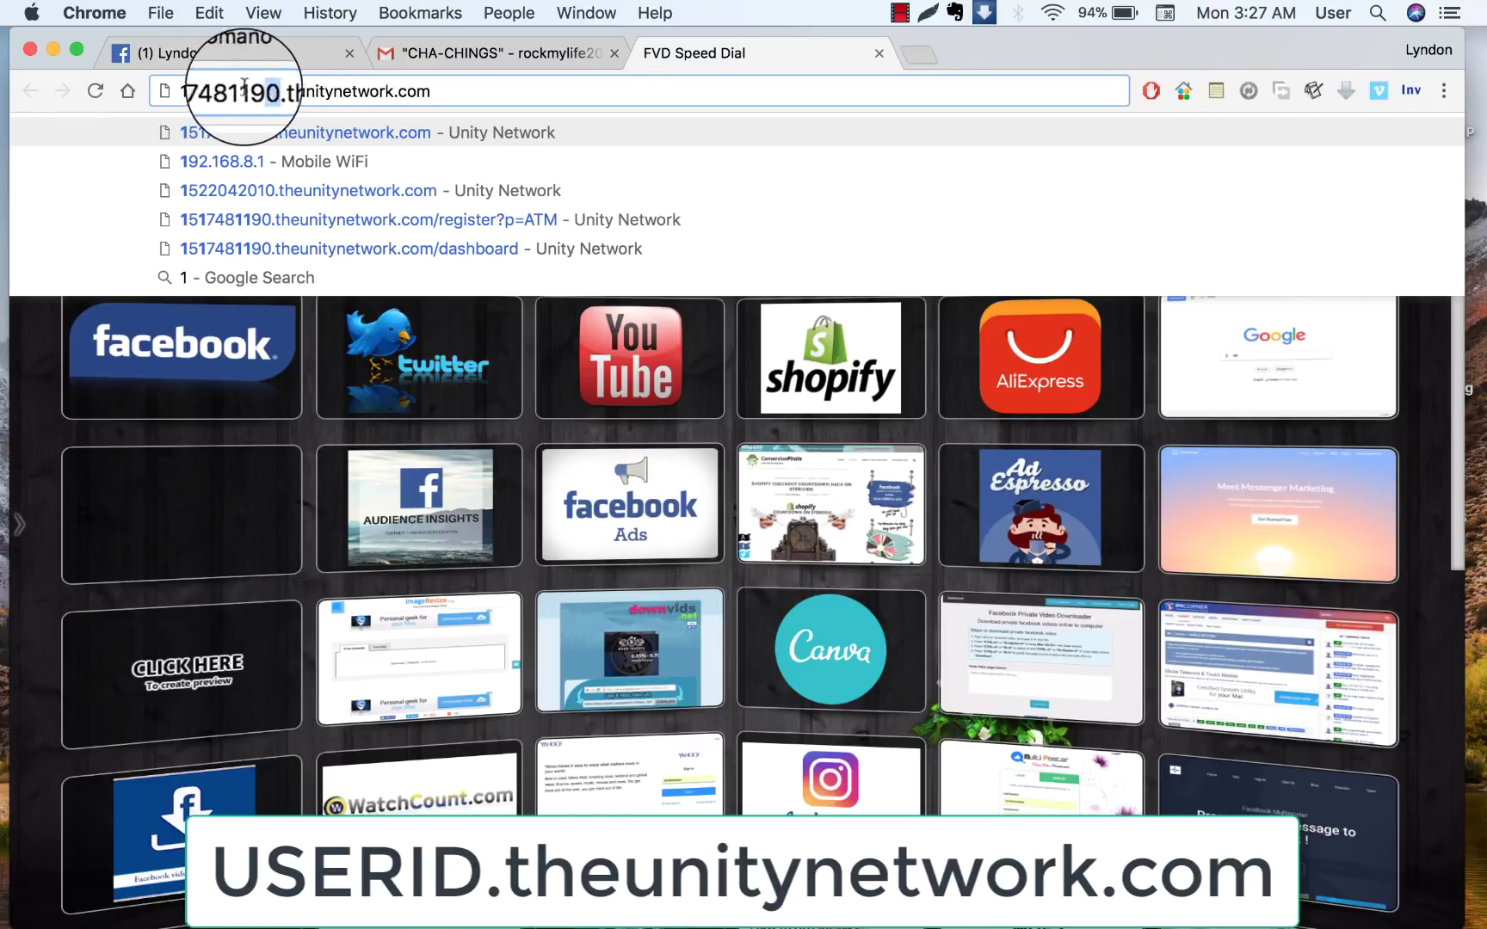
{"action": "left_click_drag", "start_coordinate": [181, 90], "coordinate": [267, 86]}
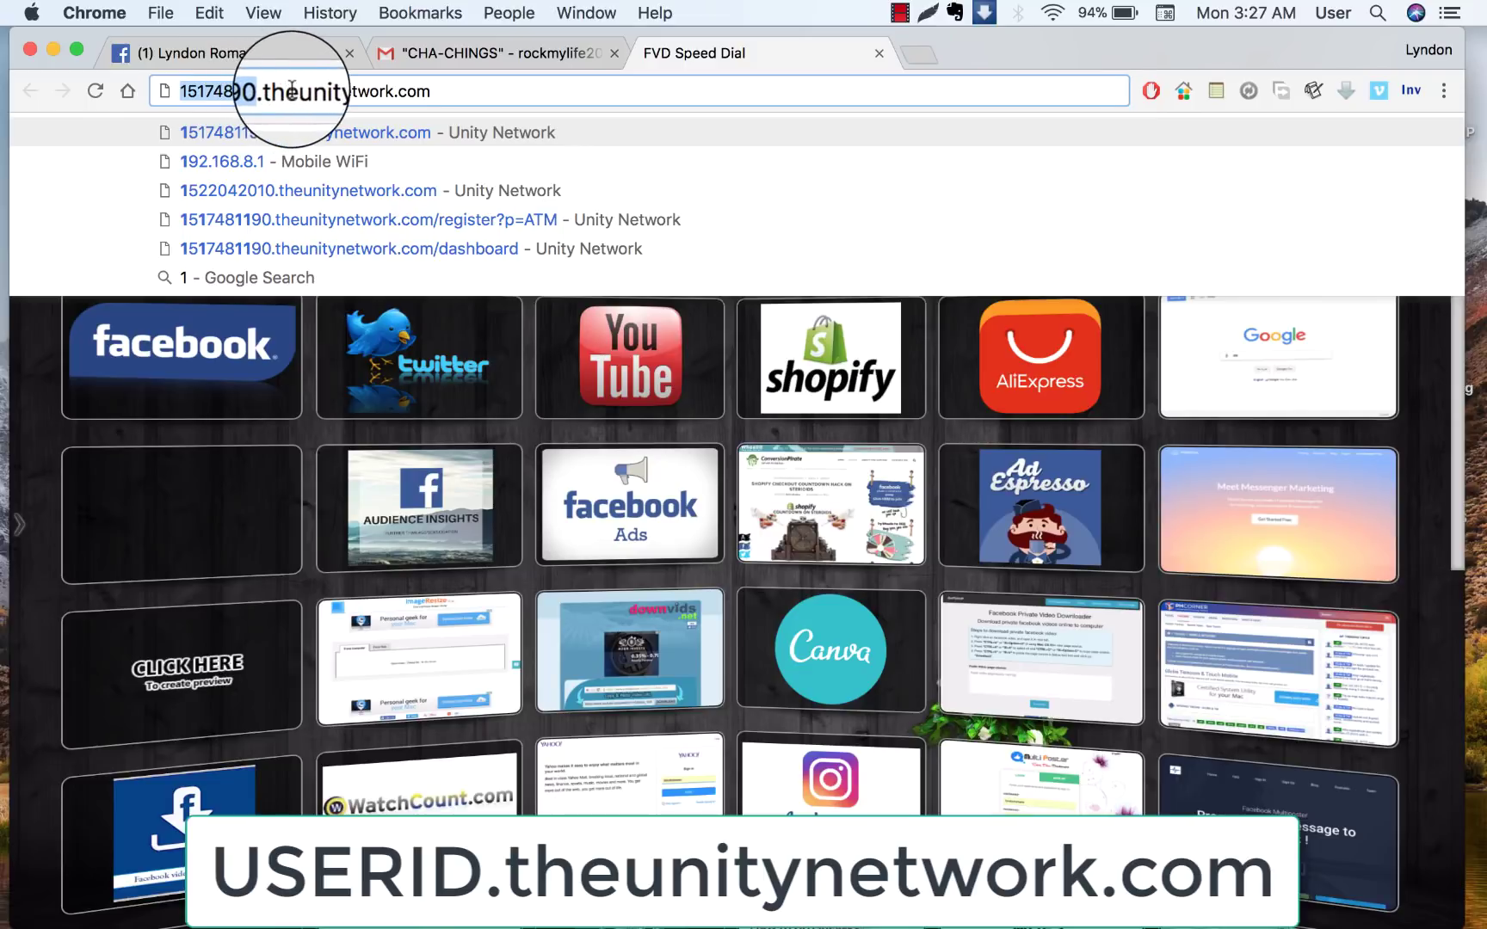
{"action": "left_click", "coordinate": [452, 86]}
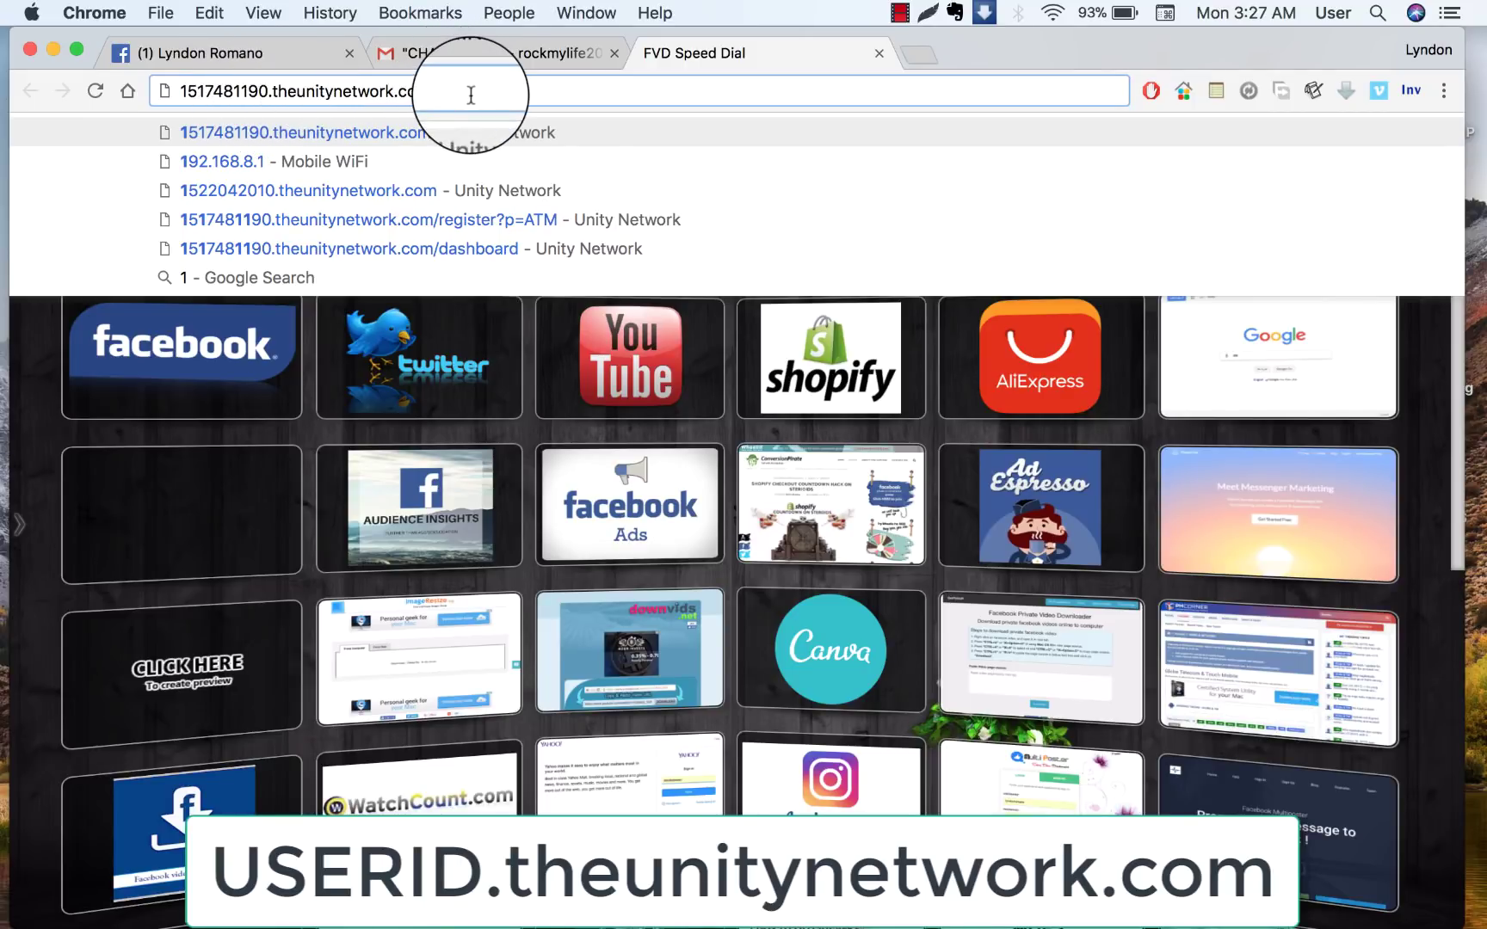
{"action": "key", "text": "Return"}
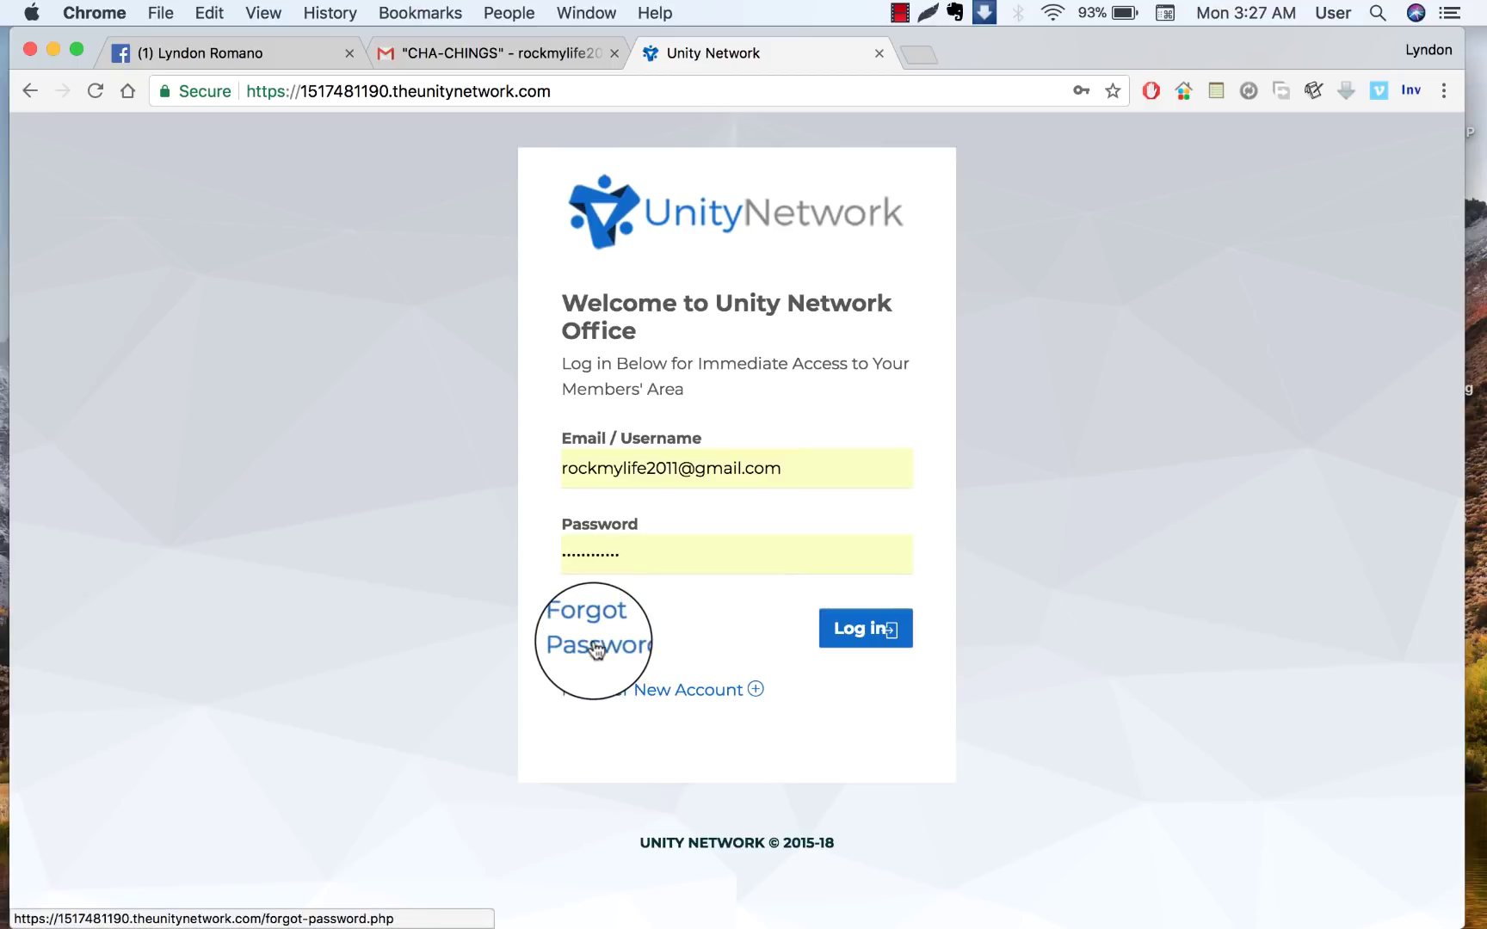
Open the Forgot Password page and clear a stray letter from its Email field.
{"action": "left_click", "coordinate": [597, 650]}
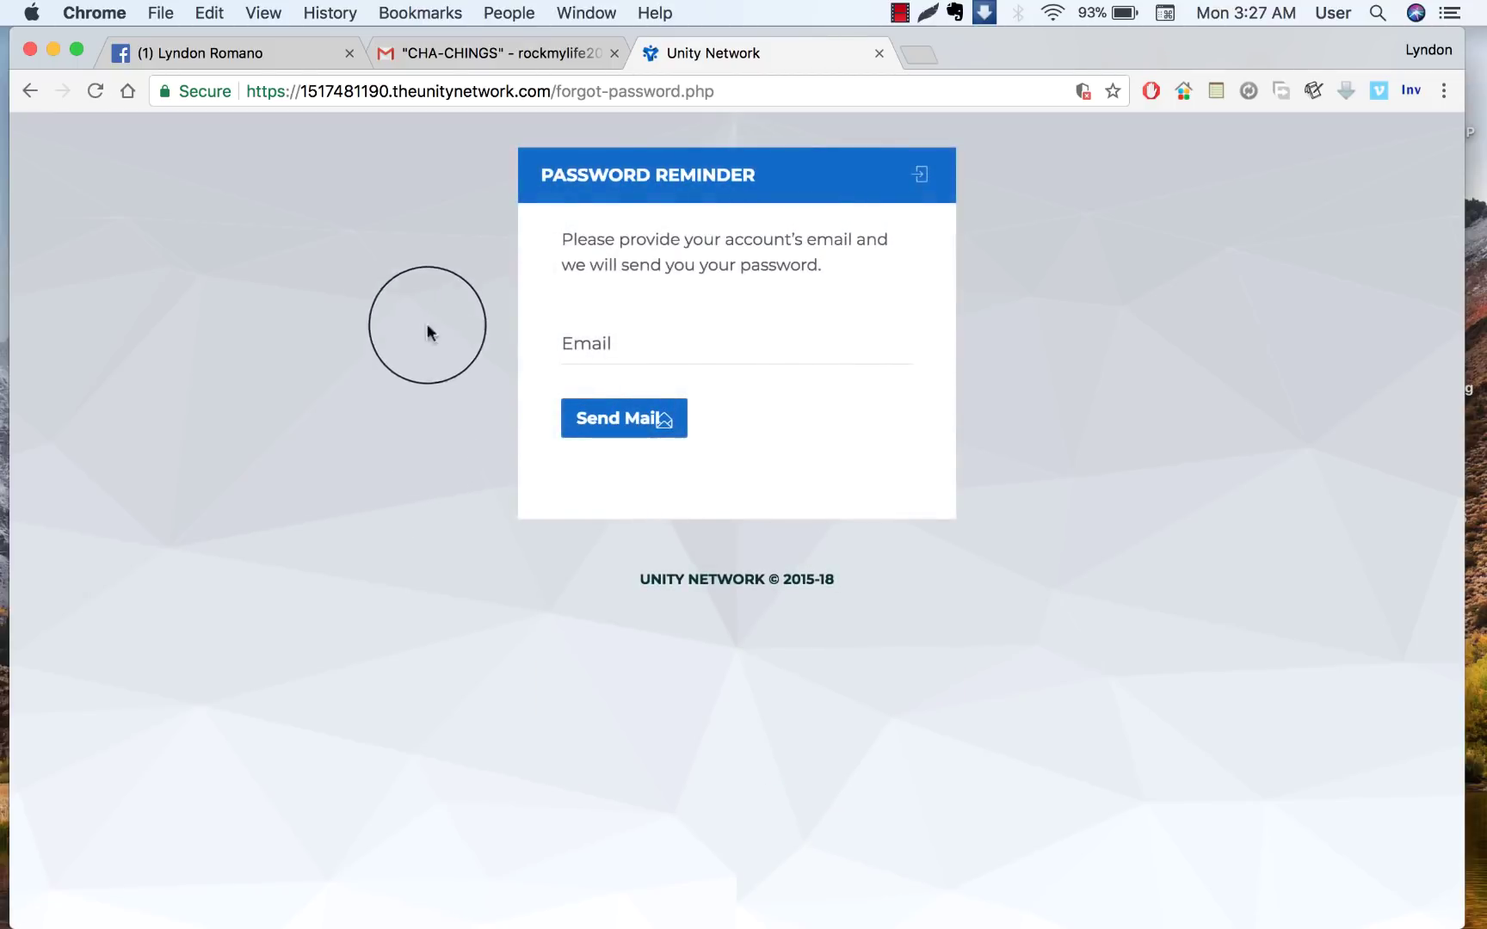
{"action": "left_click", "coordinate": [609, 342]}
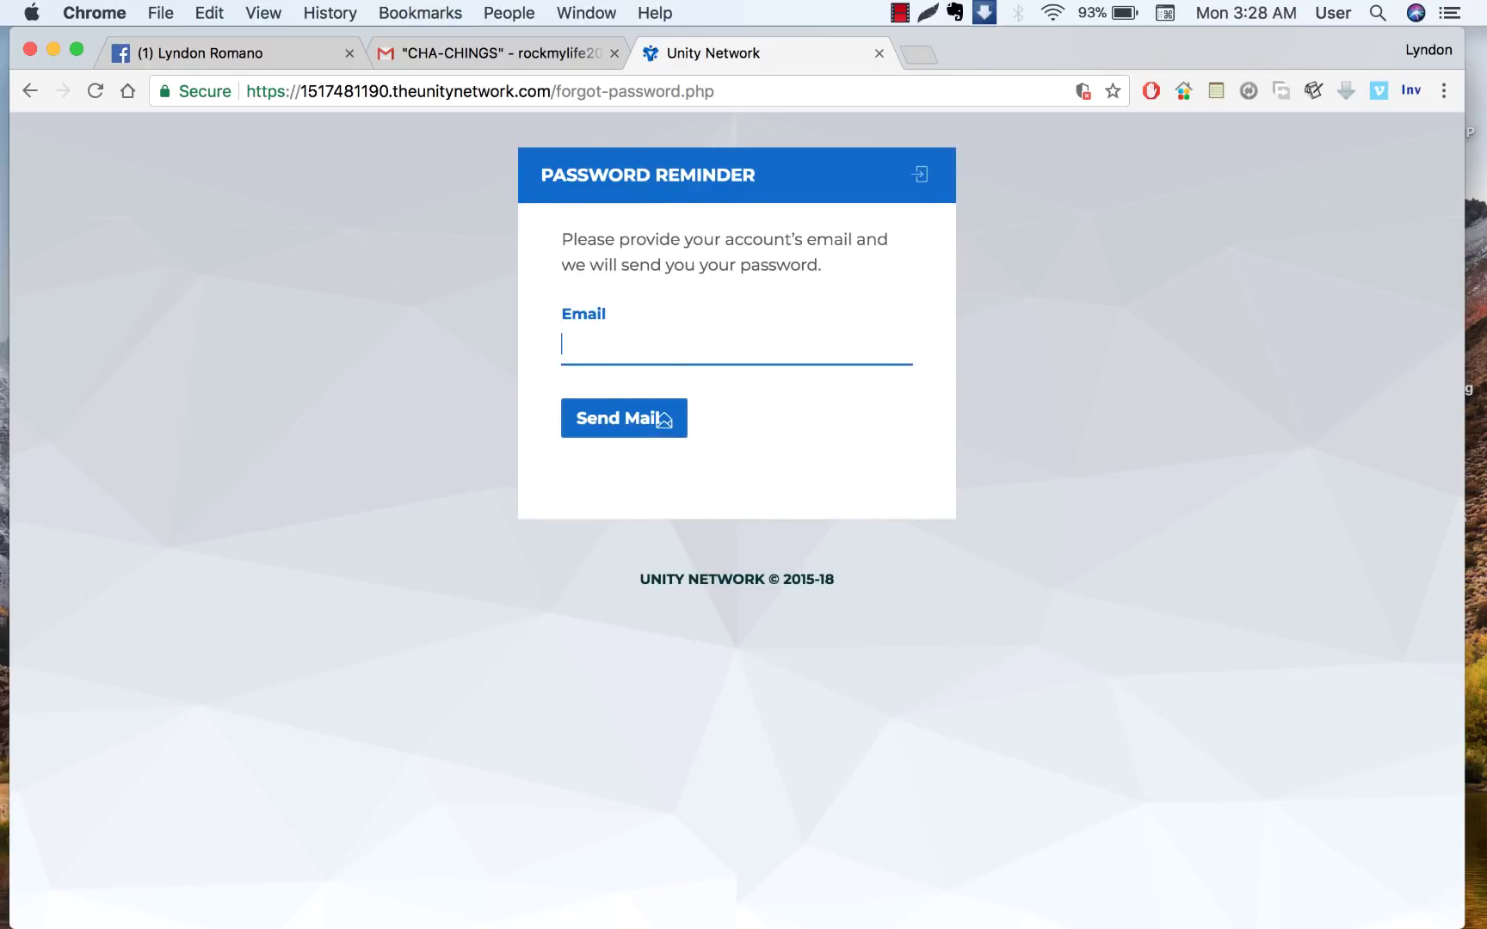
{"action": "type", "text": "r"}
{"action": "left_click", "coordinate": [495, 356]}
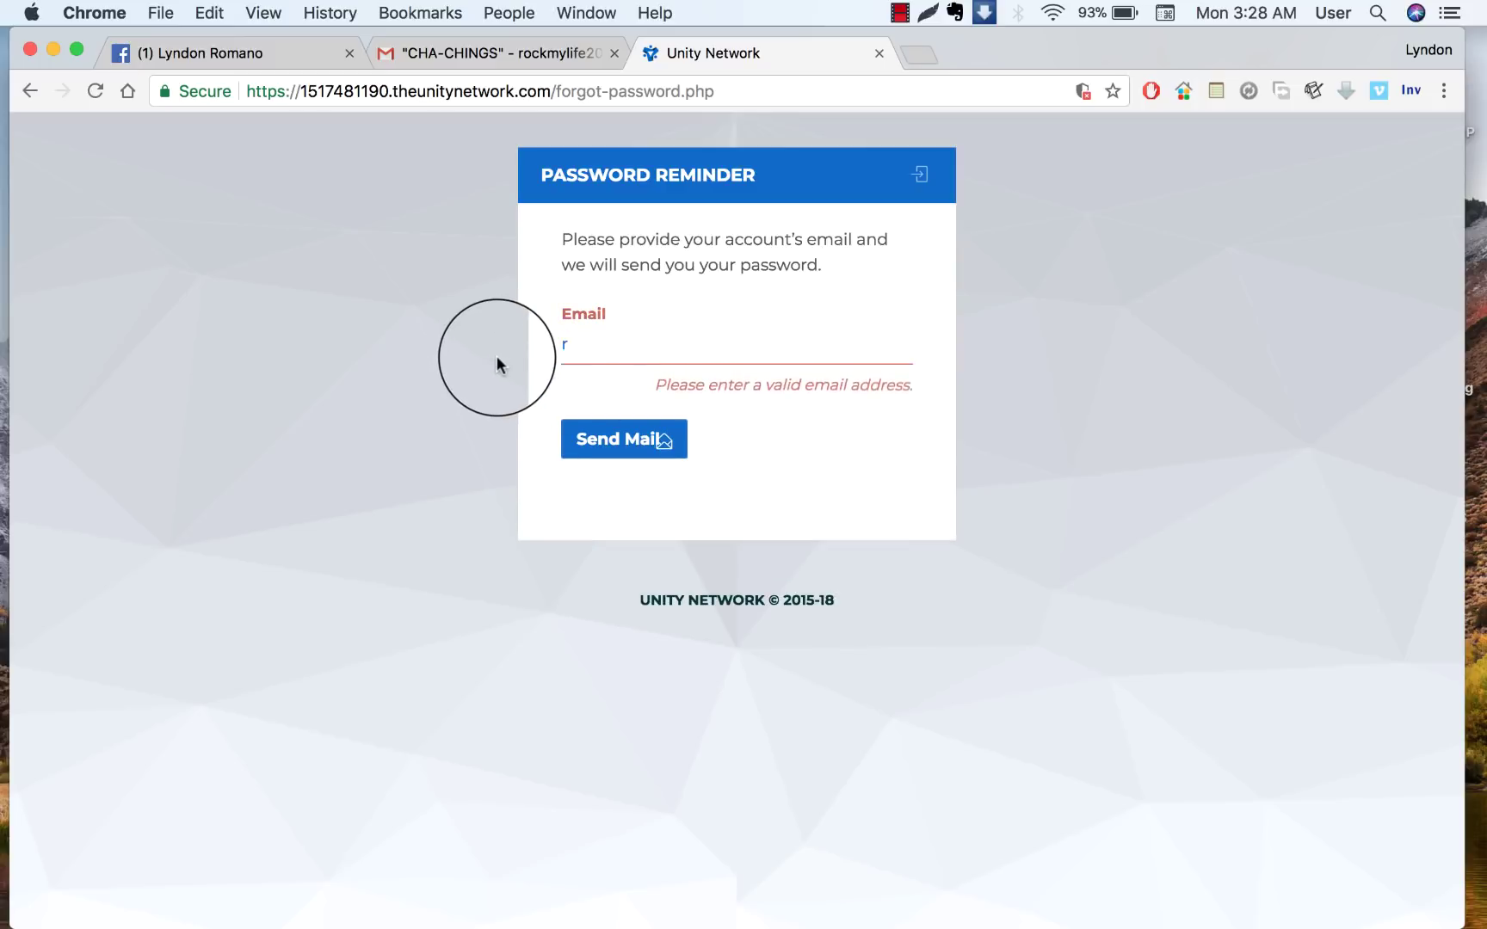
{"action": "left_click", "coordinate": [564, 346]}
{"action": "key", "text": "BackSpace"}
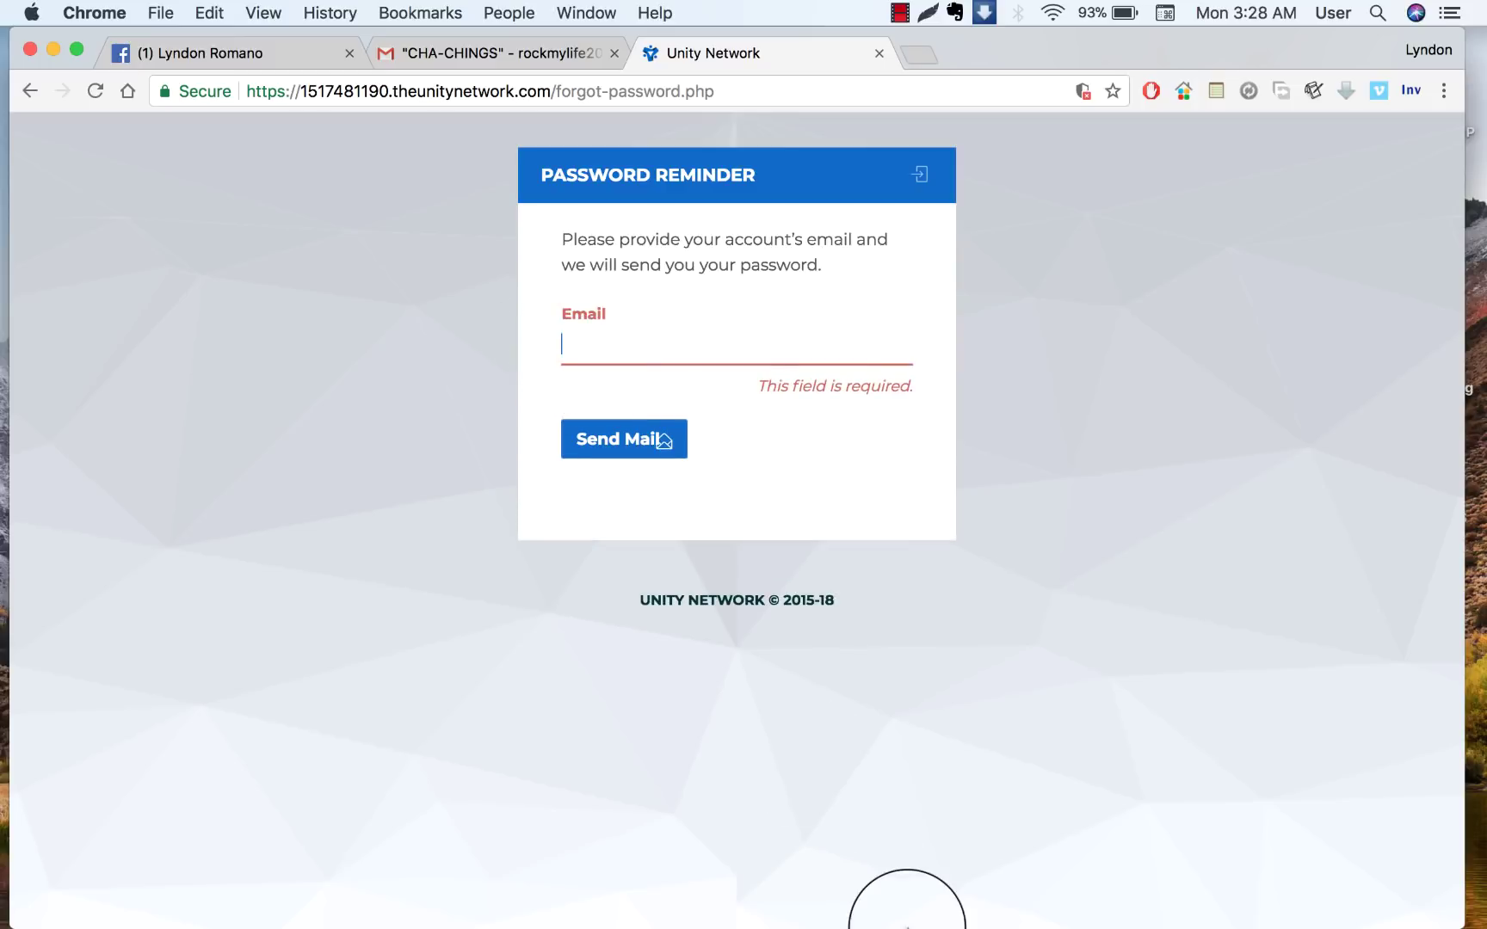
{"action": "mouse_move", "coordinate": [900, 846]}
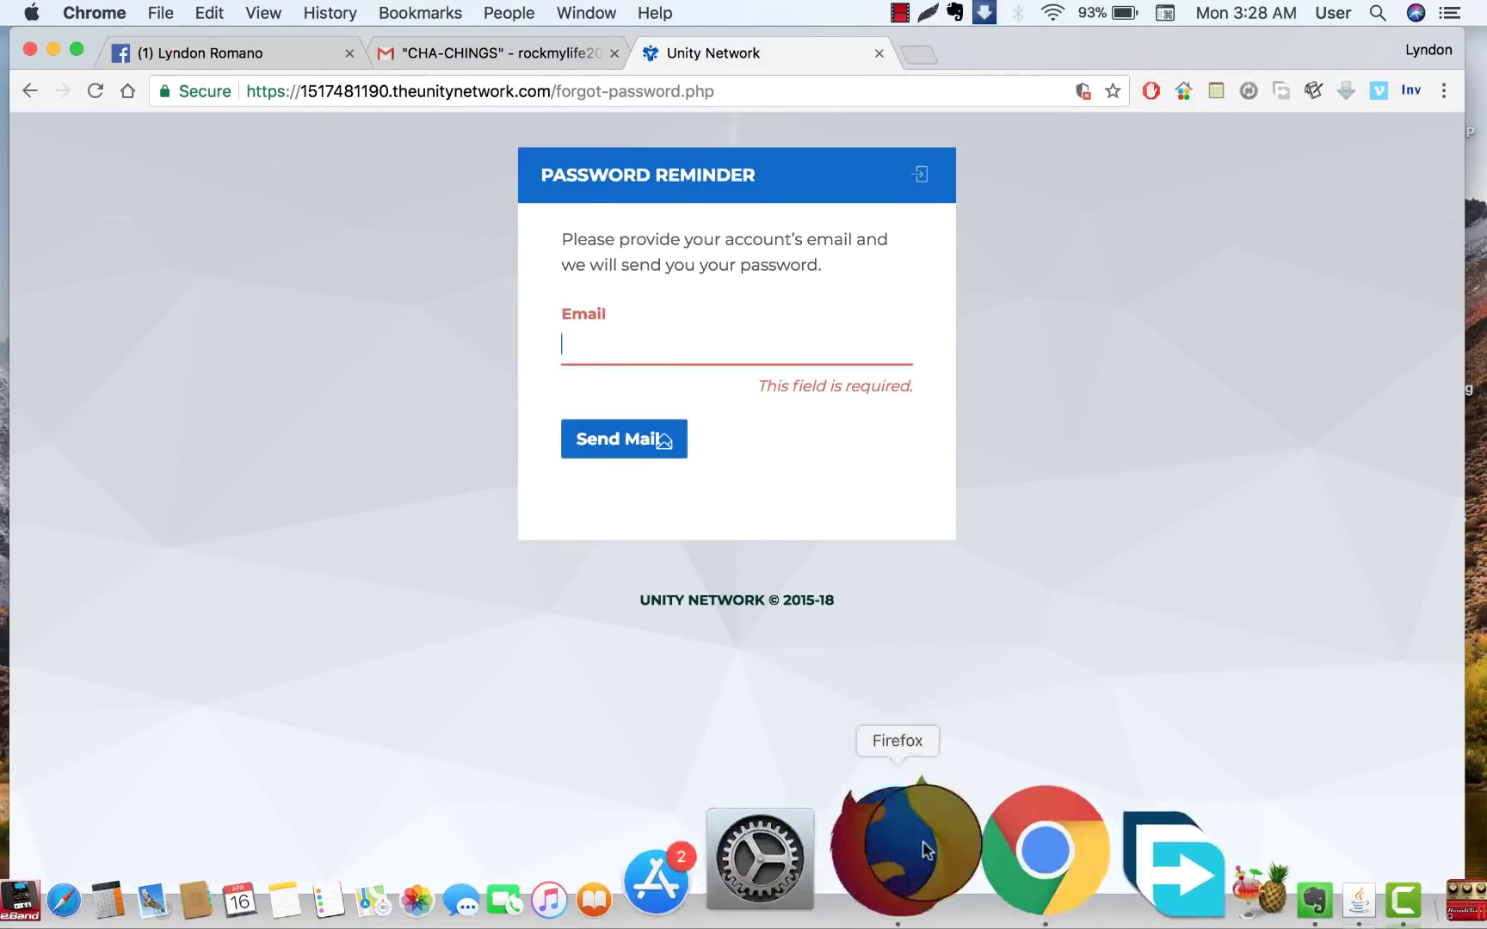
Copy the registered email address from Gmail's Welcome to ATM System message, then return to Chrome.
{"action": "left_click", "coordinate": [938, 848]}
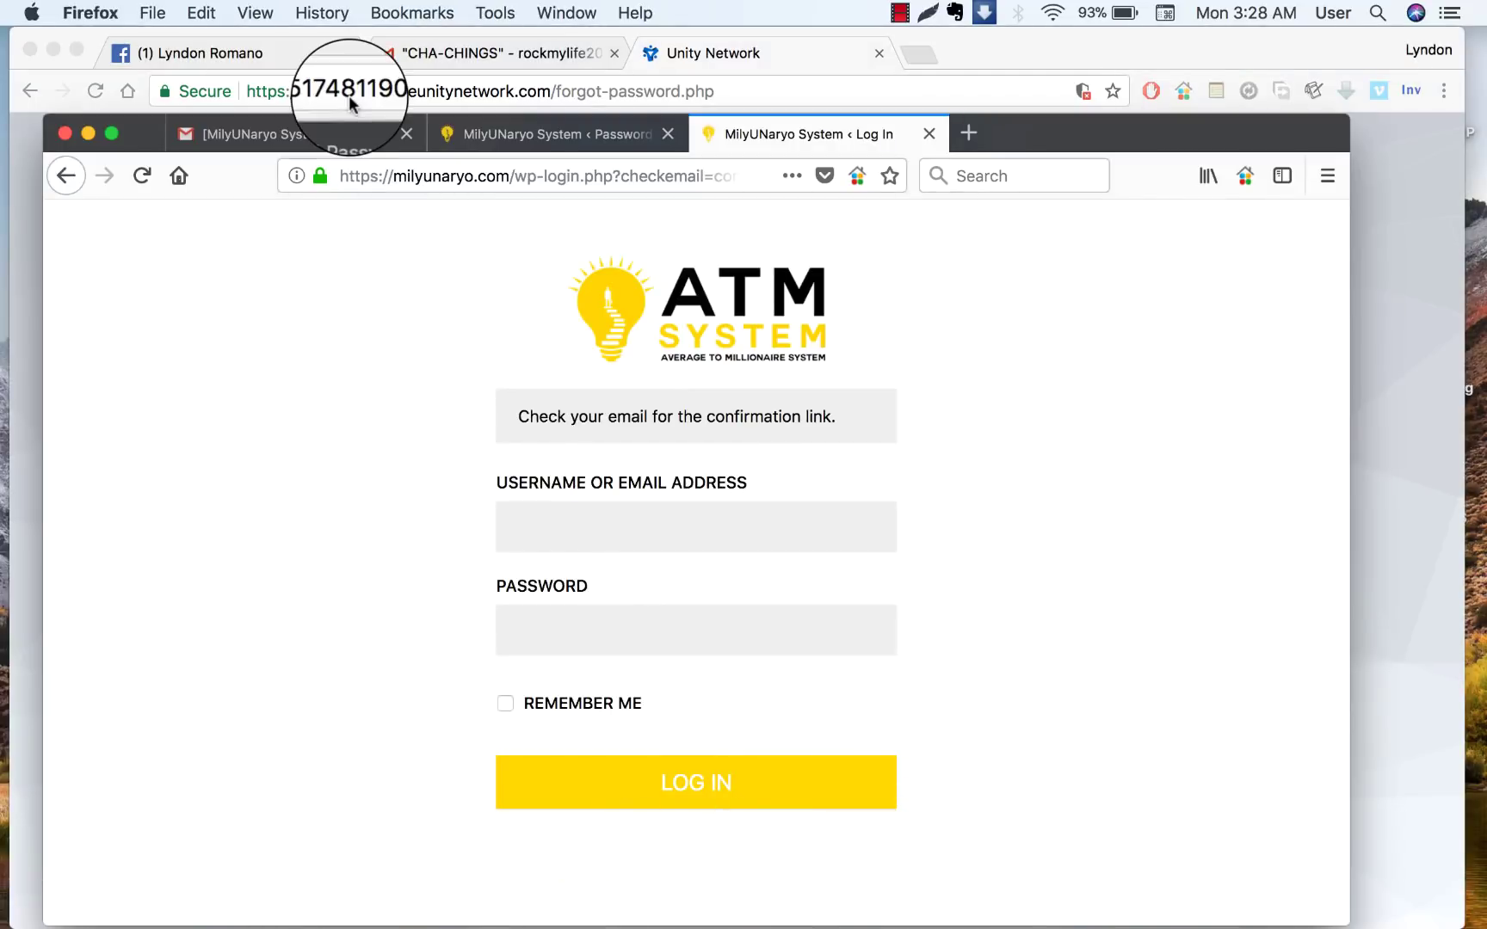
{"action": "left_click", "coordinate": [317, 138]}
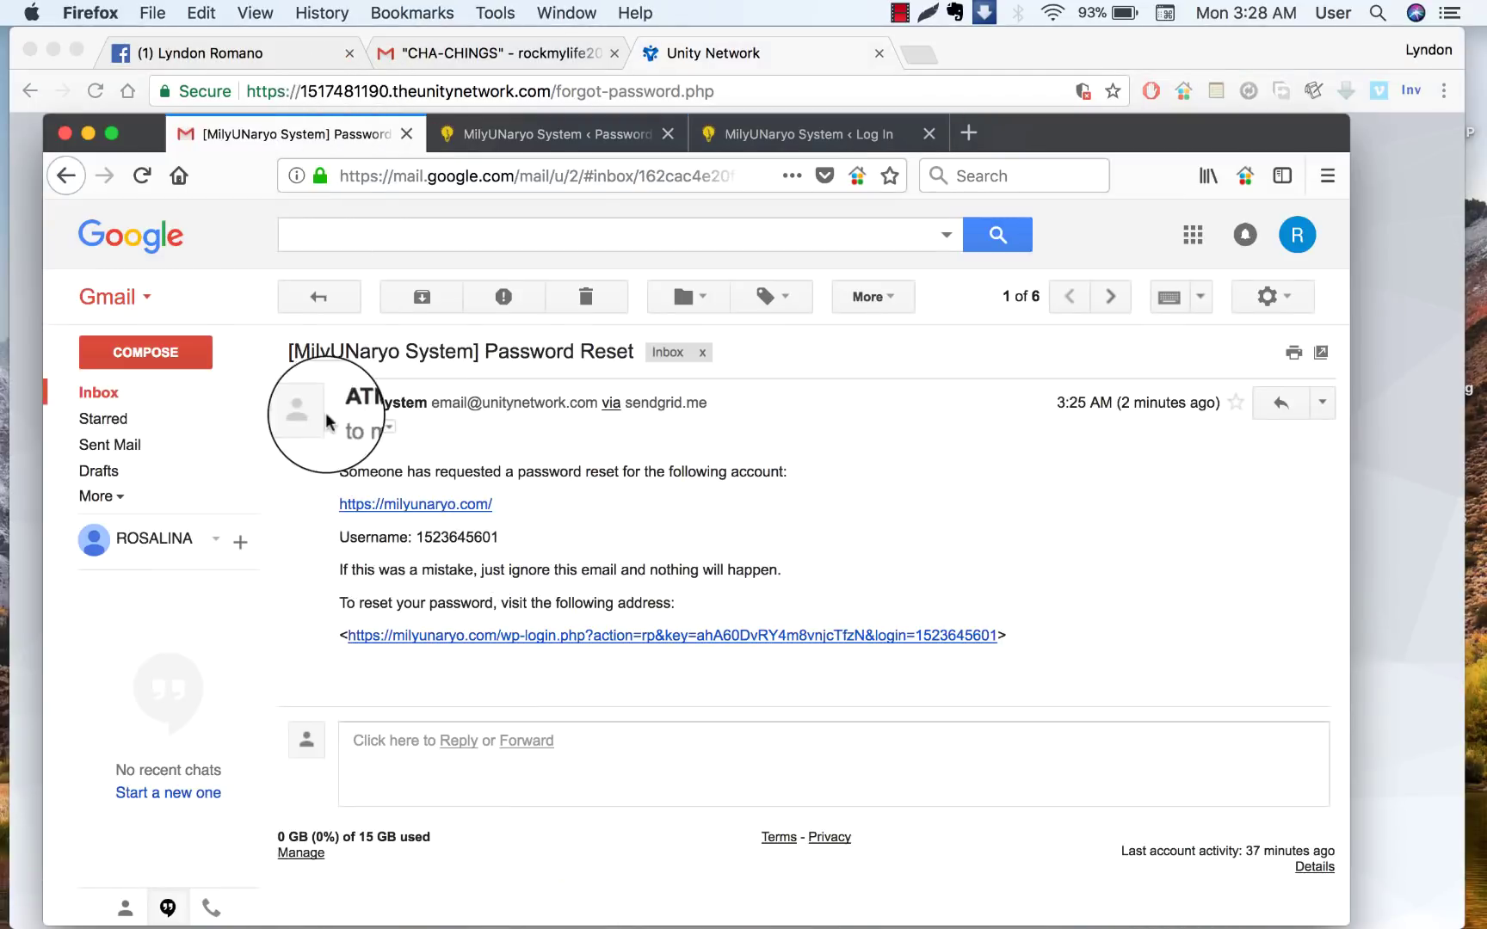
{"action": "left_click", "coordinate": [120, 407]}
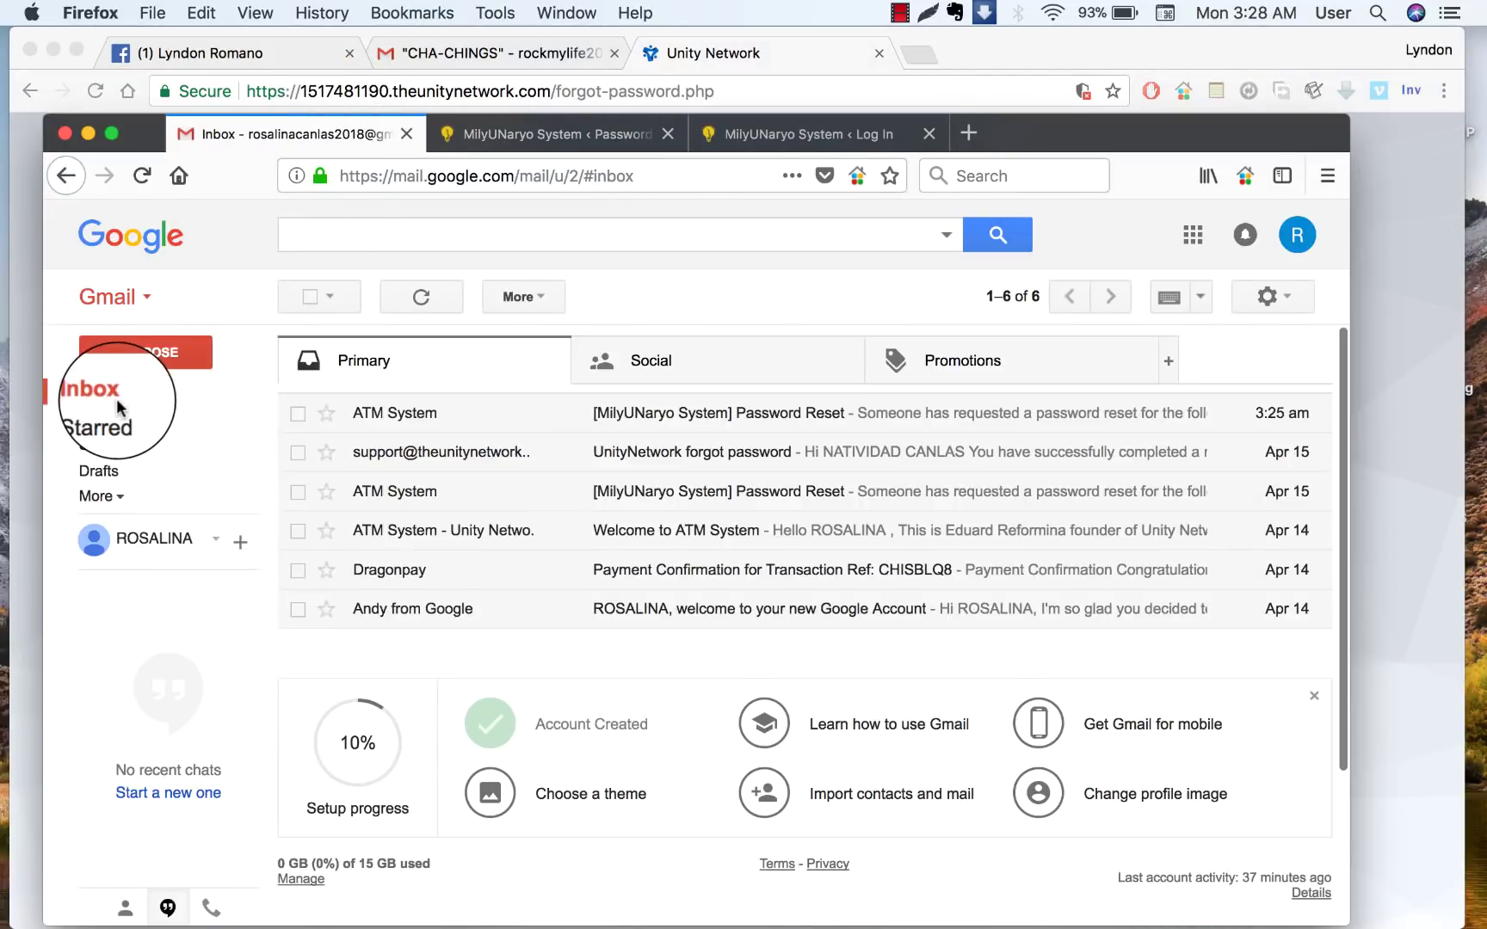
{"action": "left_click", "coordinate": [679, 530]}
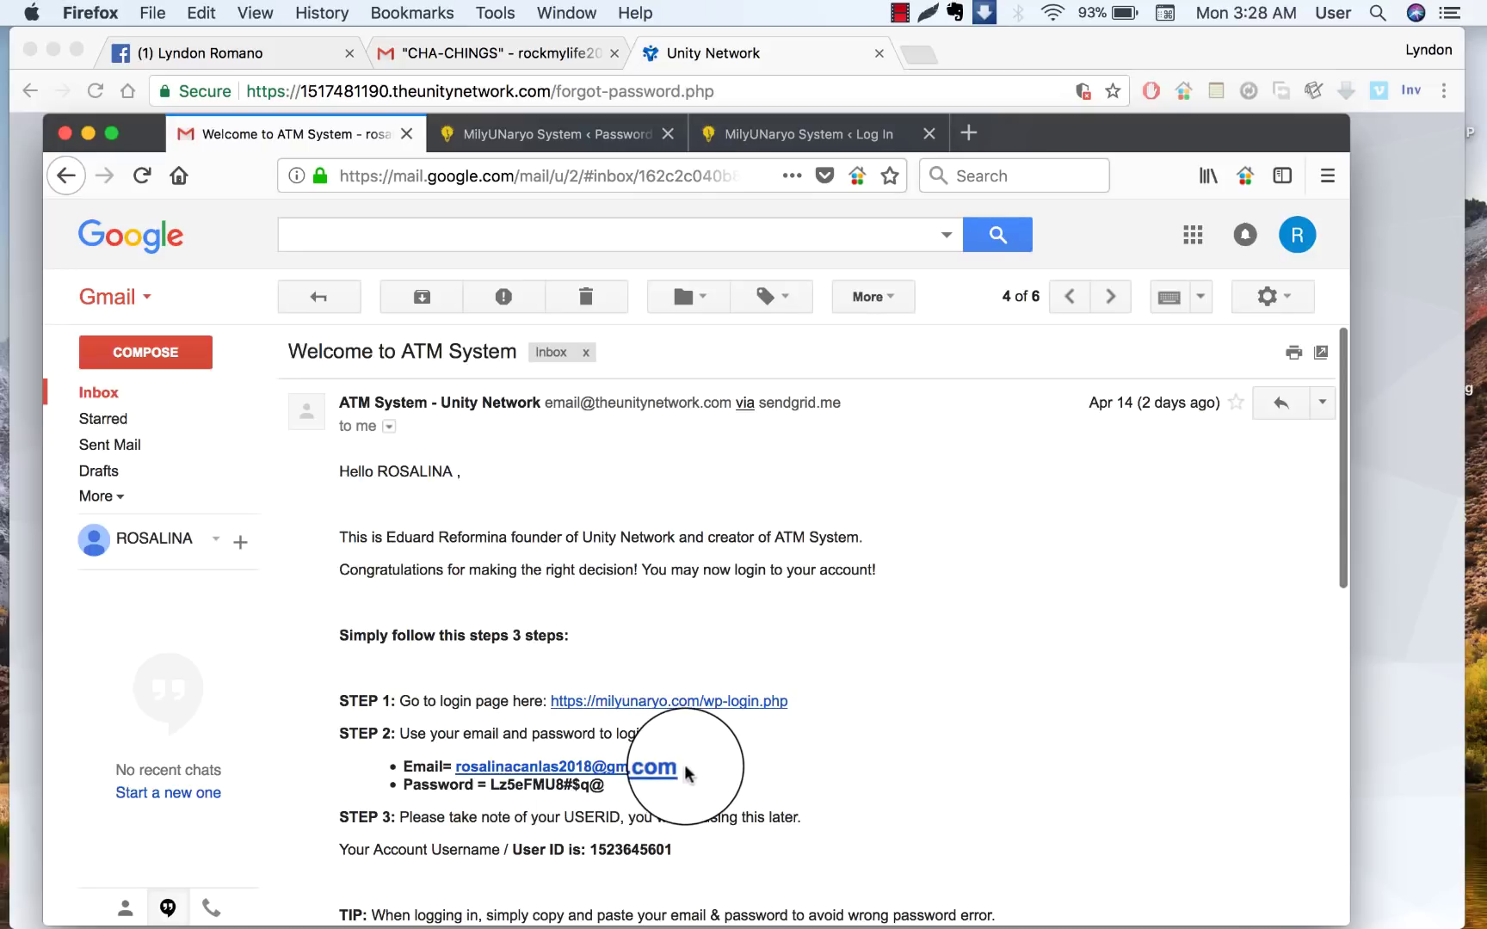
{"action": "left_click_drag", "start_coordinate": [681, 768], "coordinate": [453, 765]}
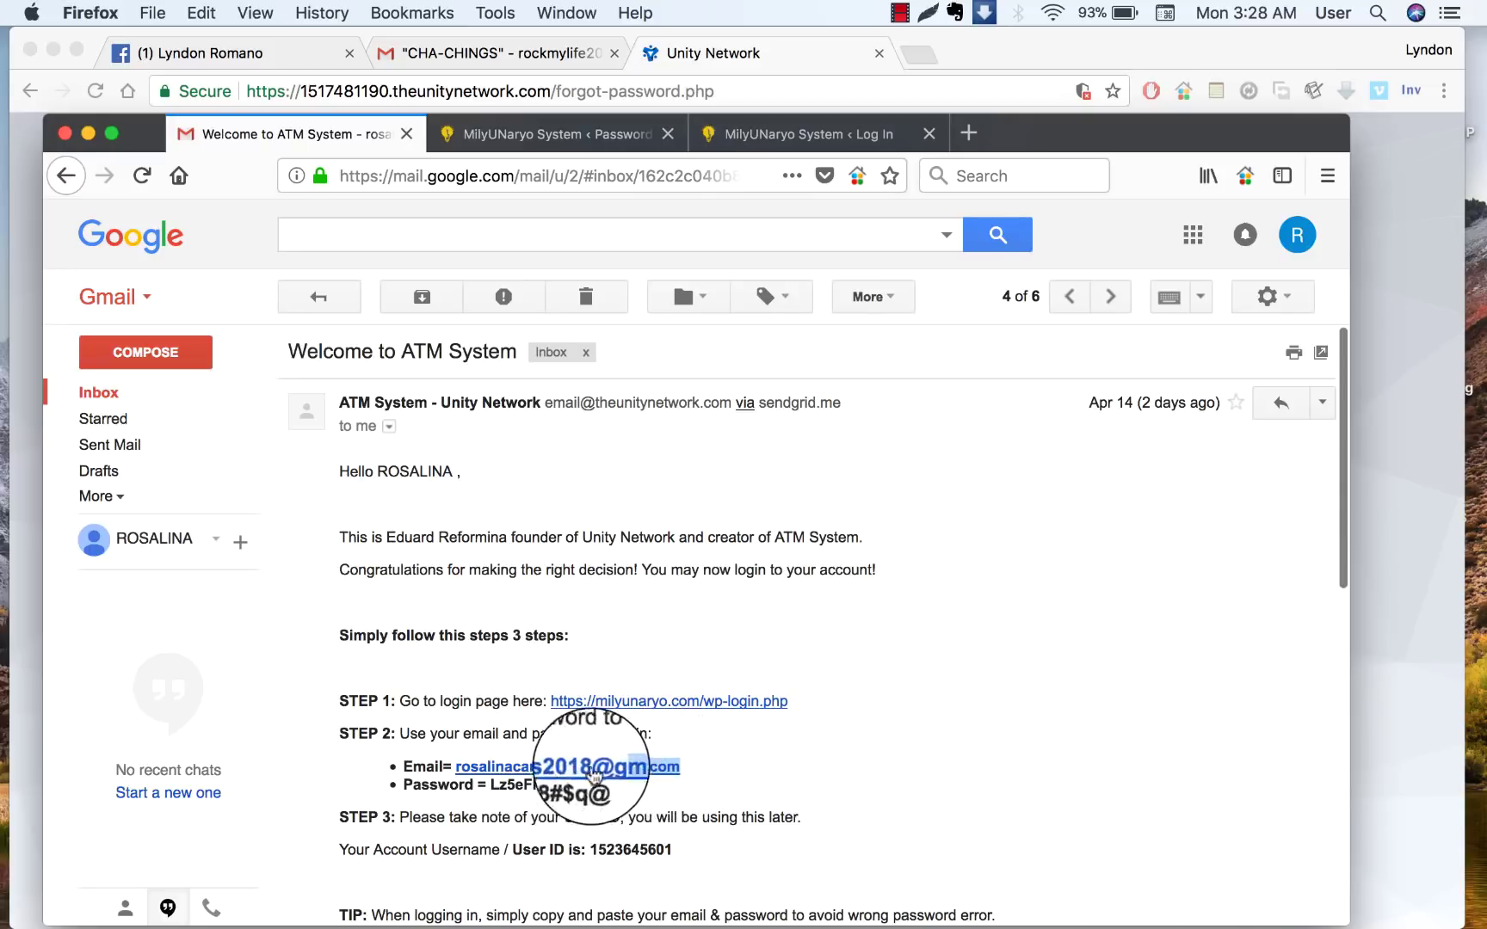
{"action": "right_click", "coordinate": [453, 766]}
{"action": "left_click", "coordinate": [497, 755]}
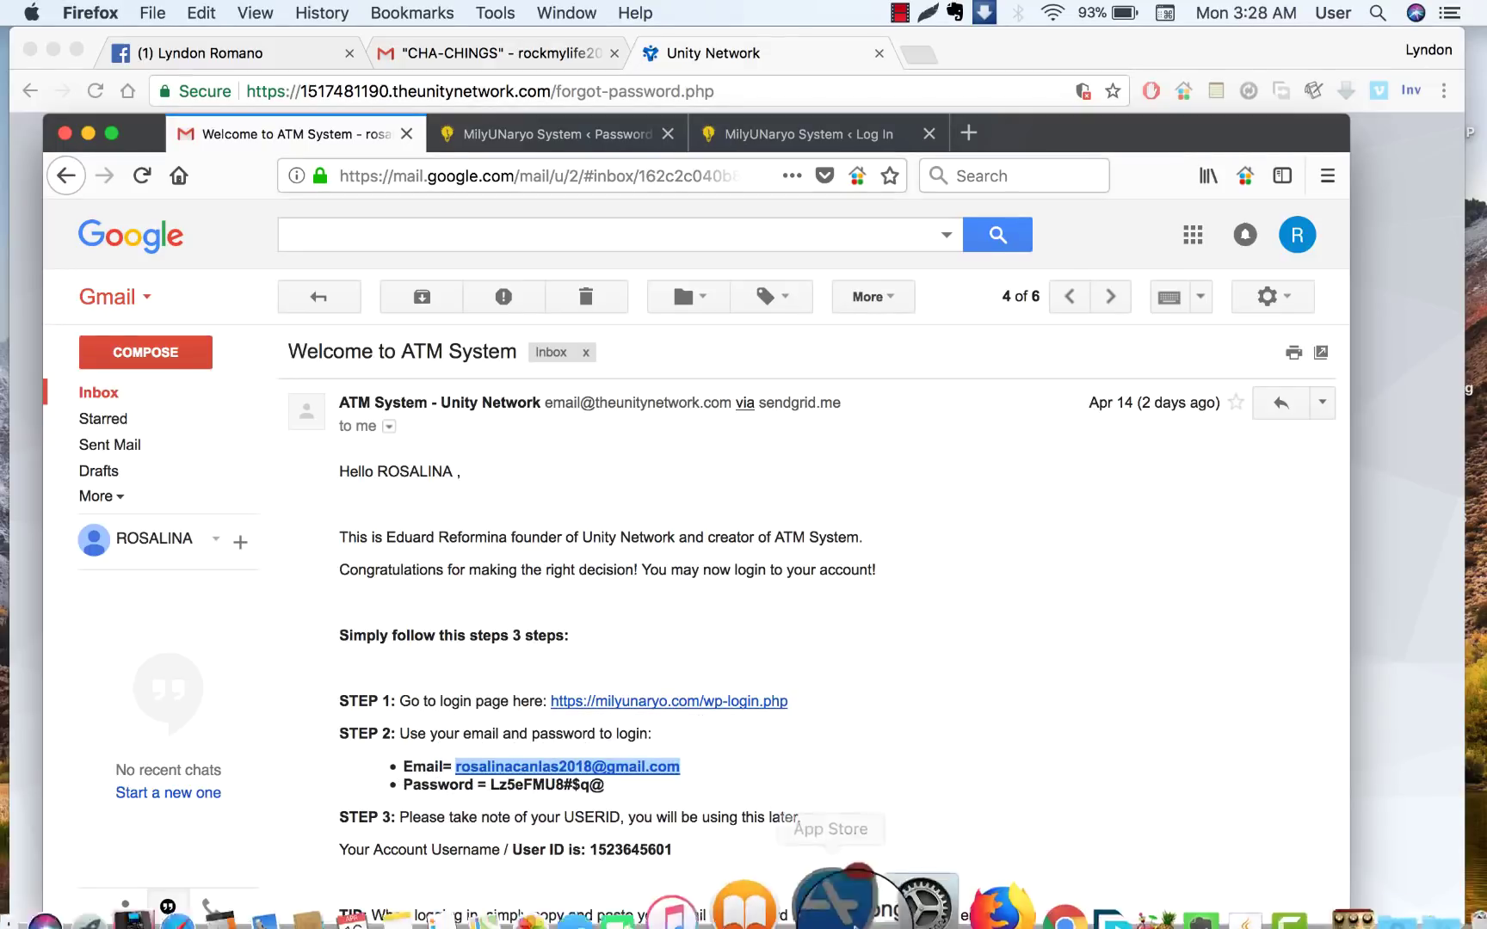
{"action": "mouse_move", "coordinate": [988, 850]}
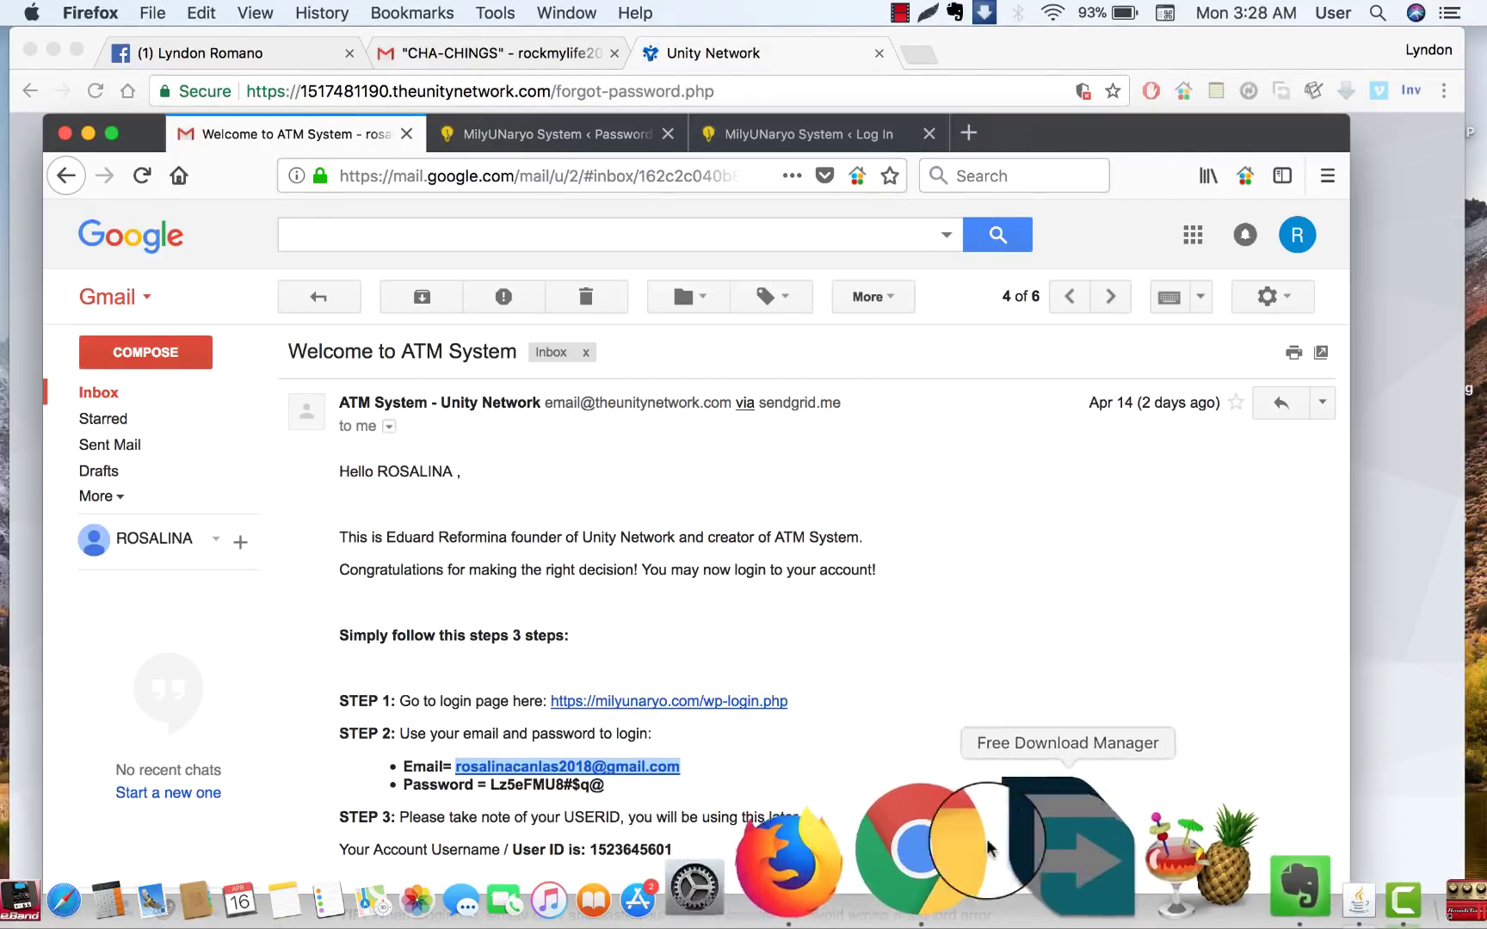
{"action": "left_click", "coordinate": [989, 847]}
Paste the registered email into the Password Reminder form, send mail, and acknowledge the confirmation.
{"action": "left_click", "coordinate": [632, 352]}
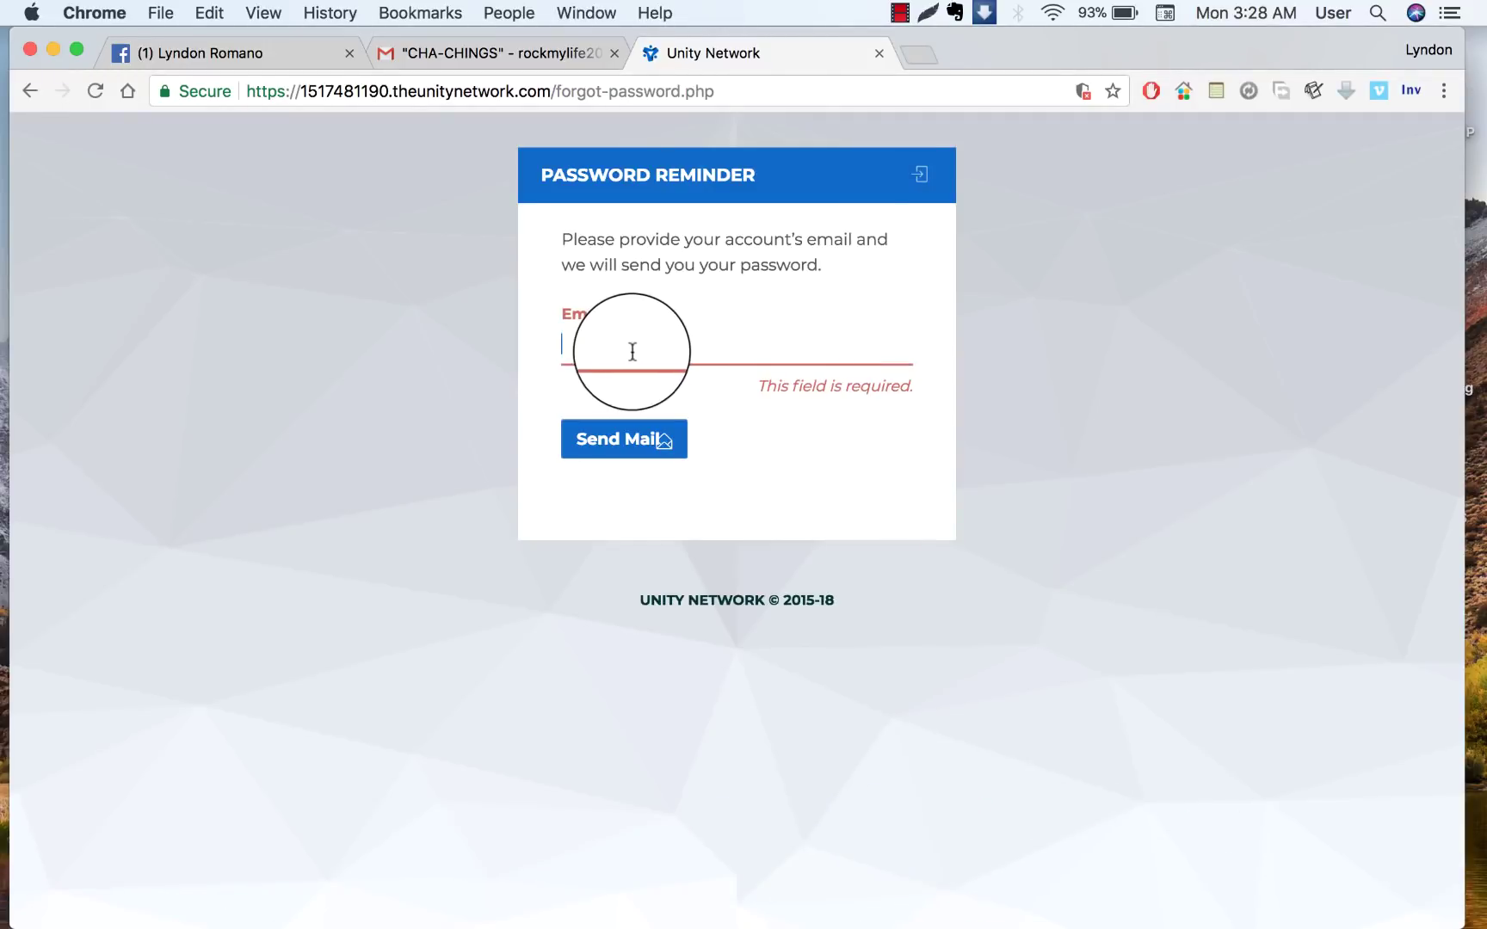
{"action": "key", "text": "super+v"}
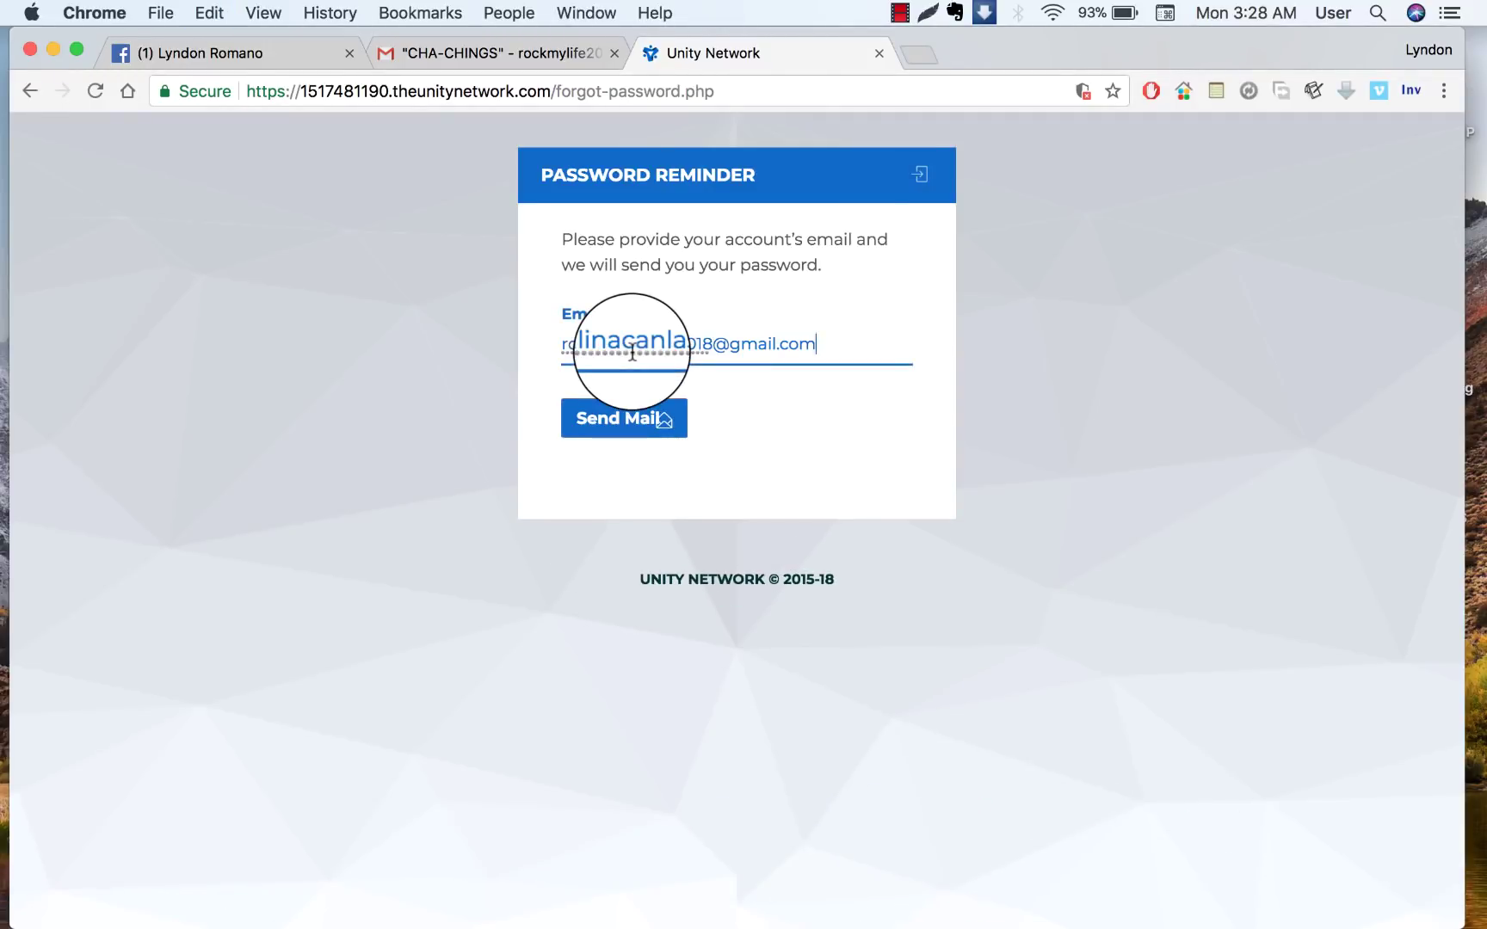
{"action": "left_click", "coordinate": [1067, 434]}
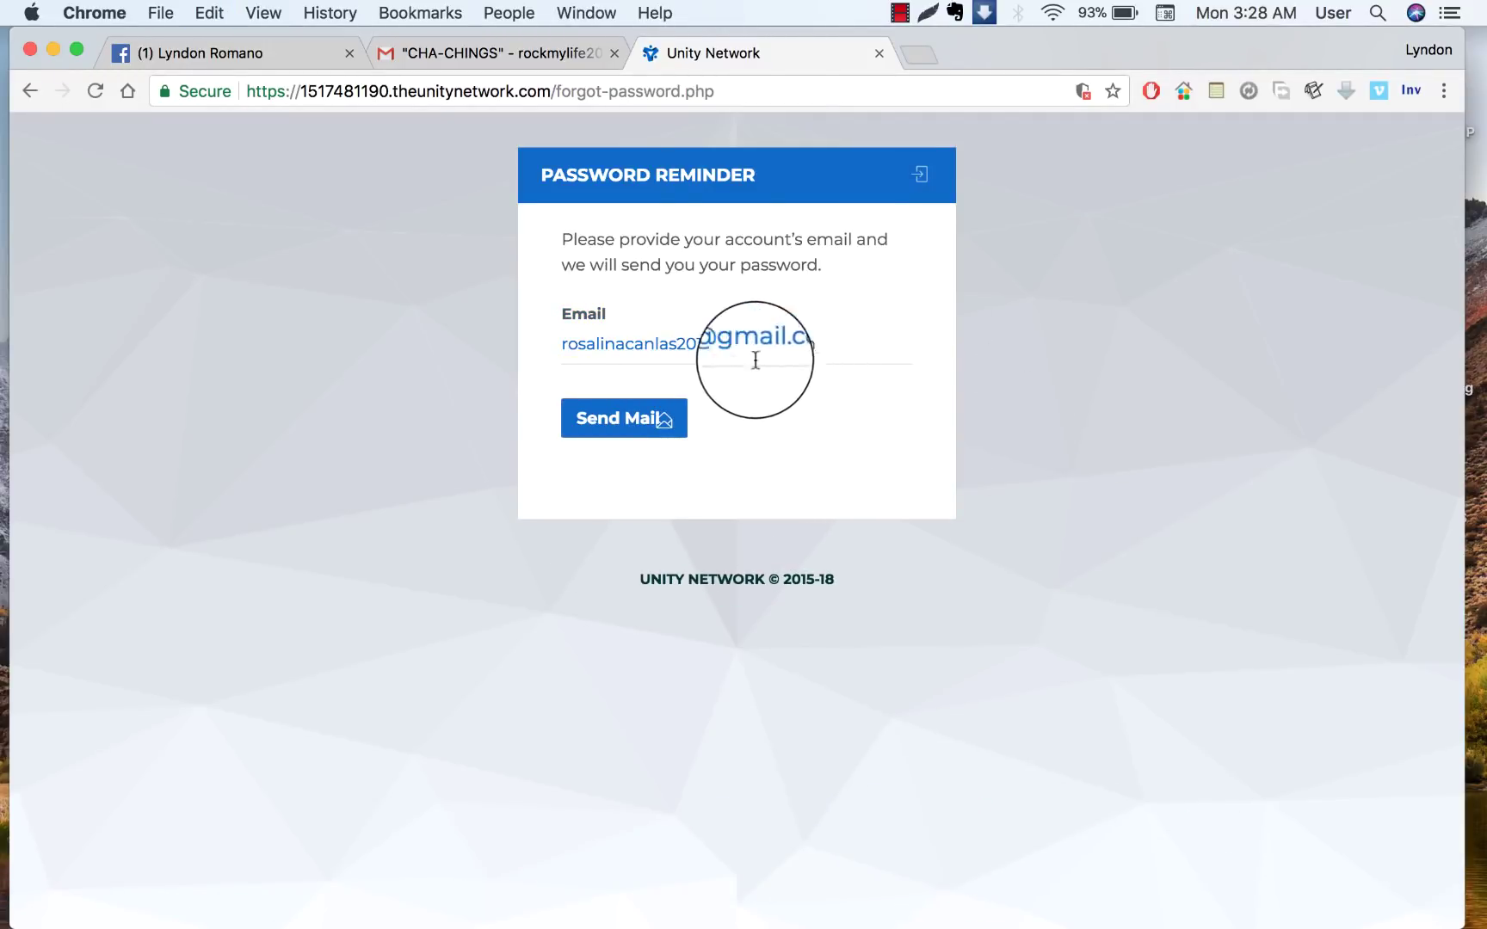
{"action": "left_click", "coordinate": [611, 422]}
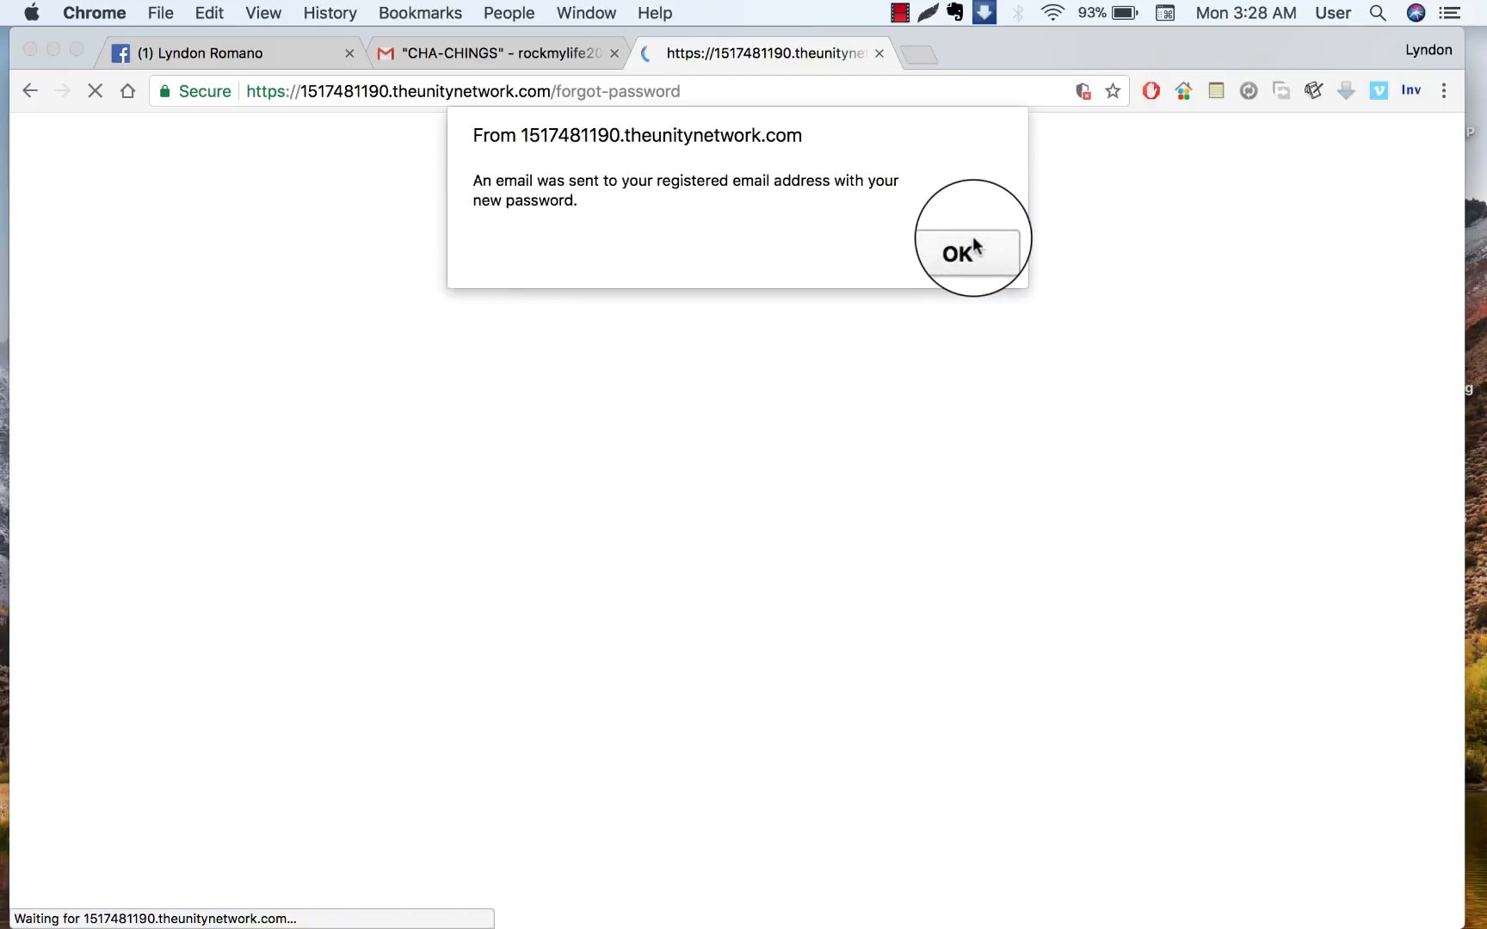
{"action": "left_click", "coordinate": [973, 241]}
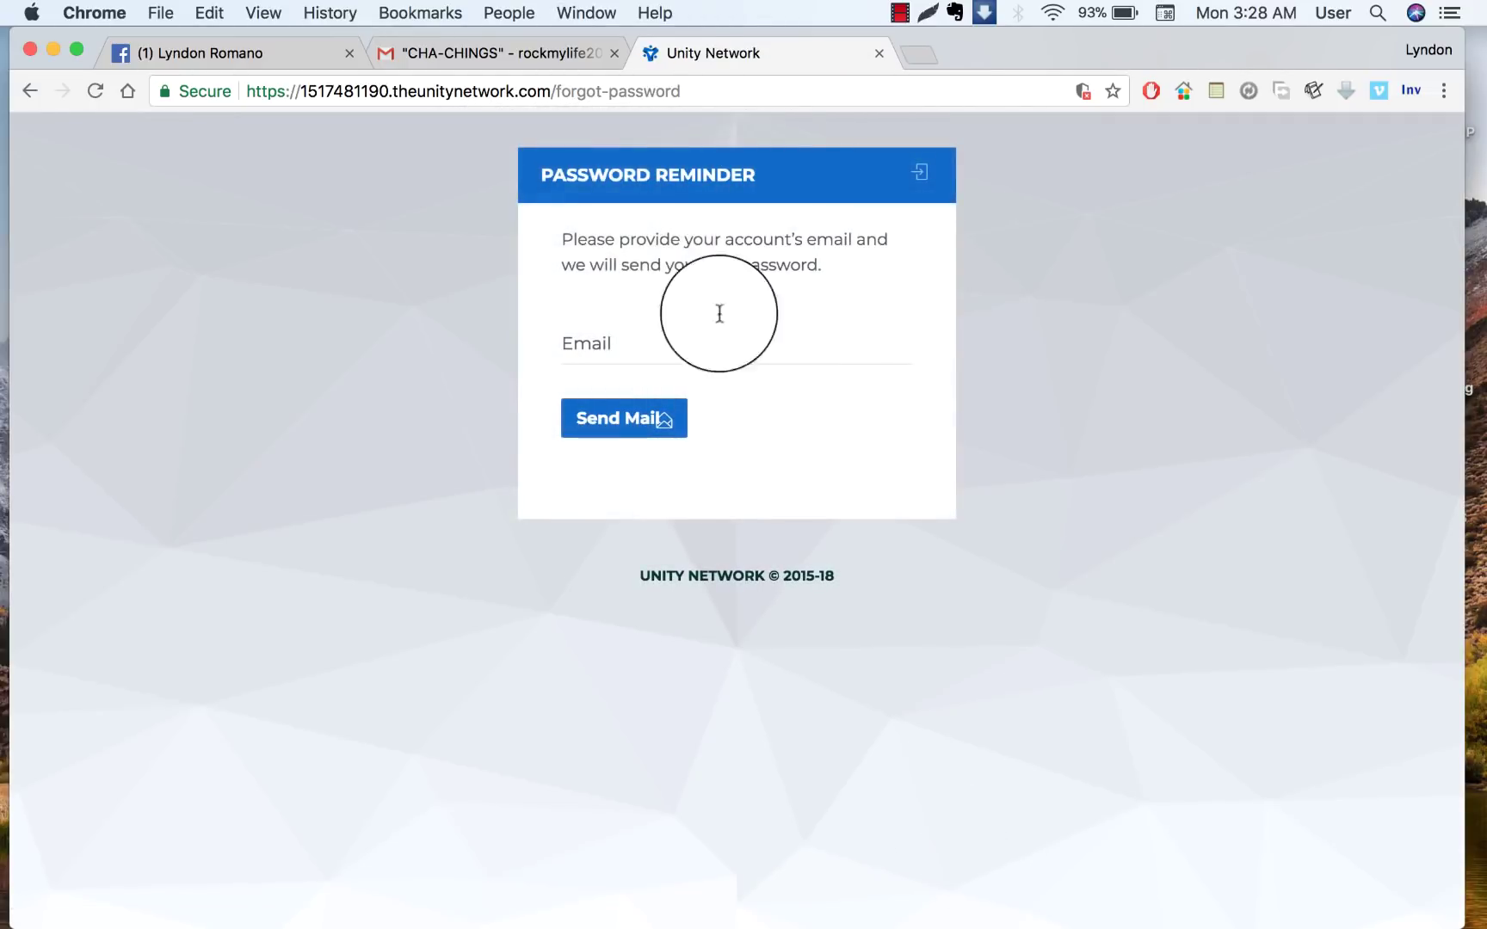
{"action": "mouse_move", "coordinate": [941, 860]}
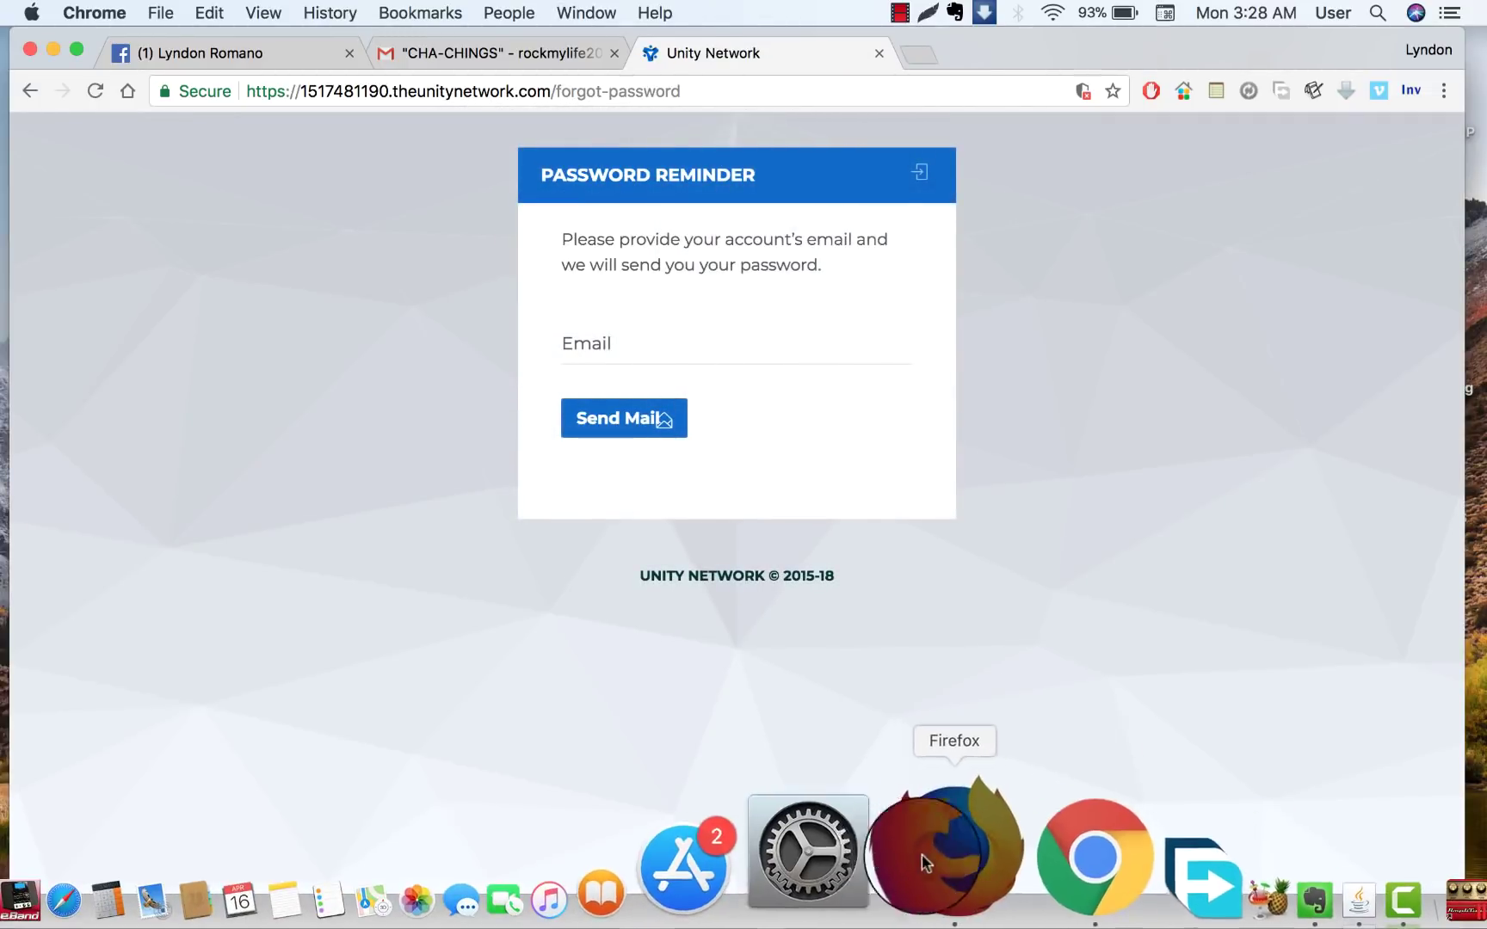
Copy the new password from Gmail's 'UnityNetwork forgot password' email and return to Chrome.
{"action": "left_click", "coordinate": [933, 860]}
{"action": "left_click", "coordinate": [103, 397]}
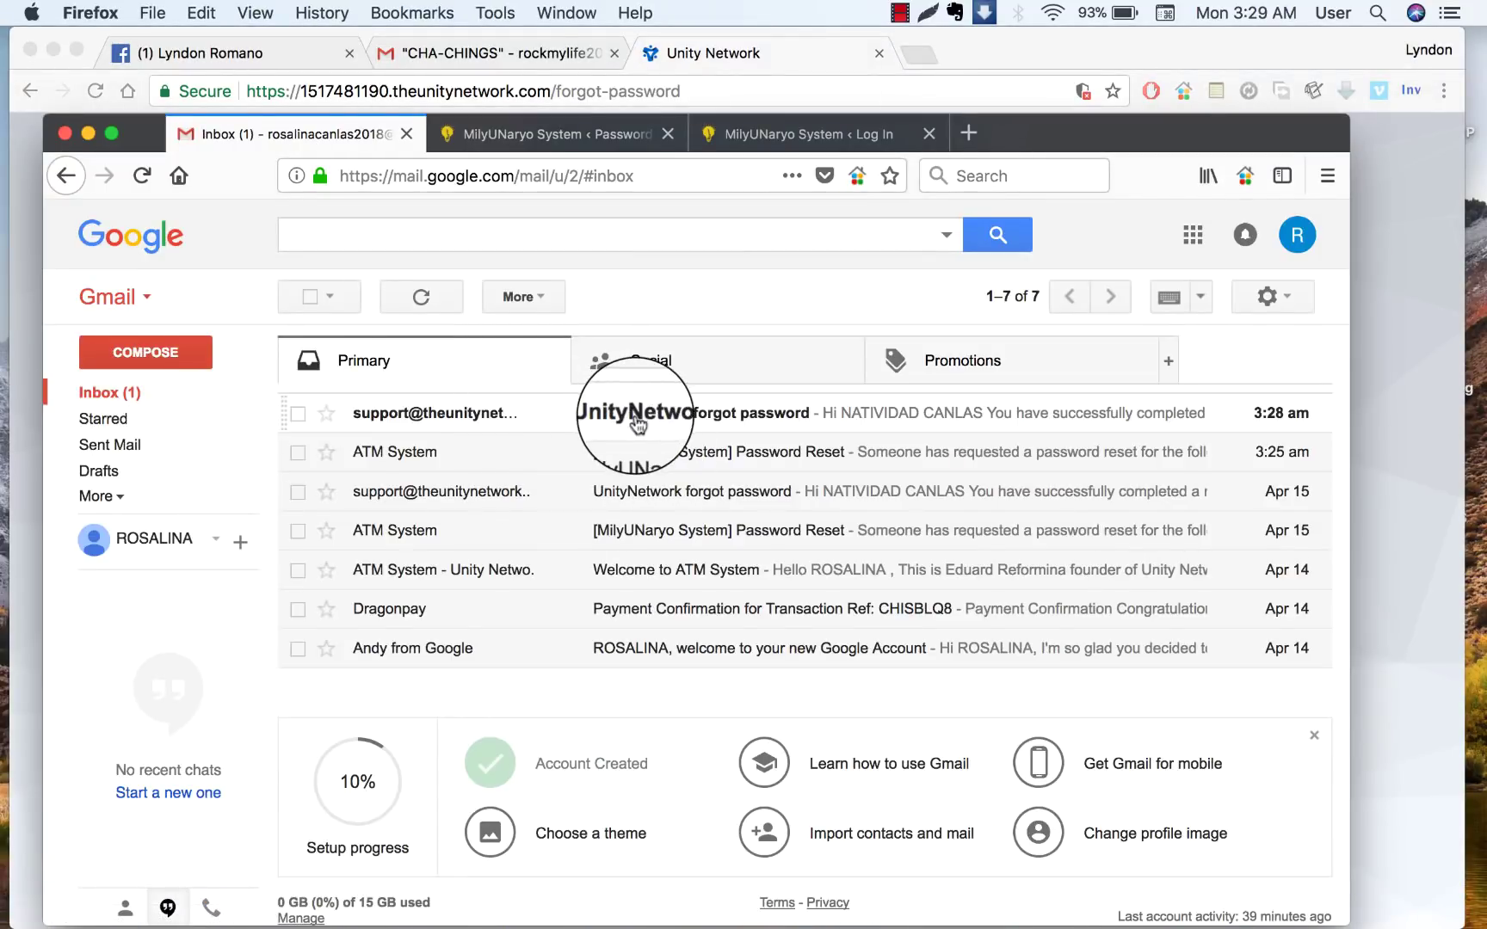
{"action": "left_click", "coordinate": [860, 412]}
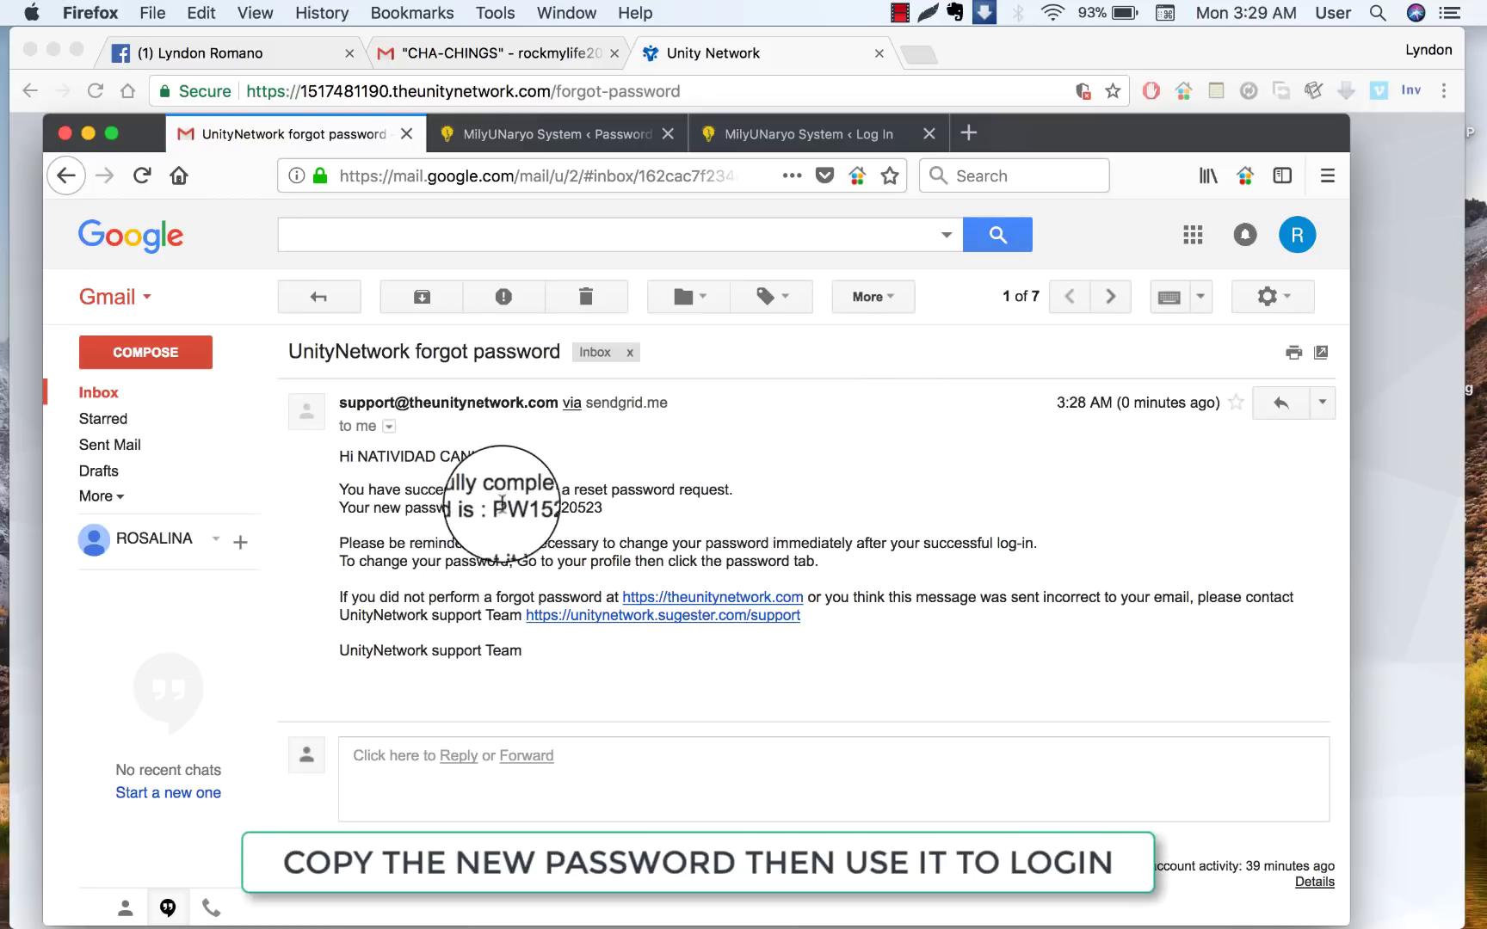
{"action": "left_click_drag", "start_coordinate": [493, 509], "coordinate": [607, 508]}
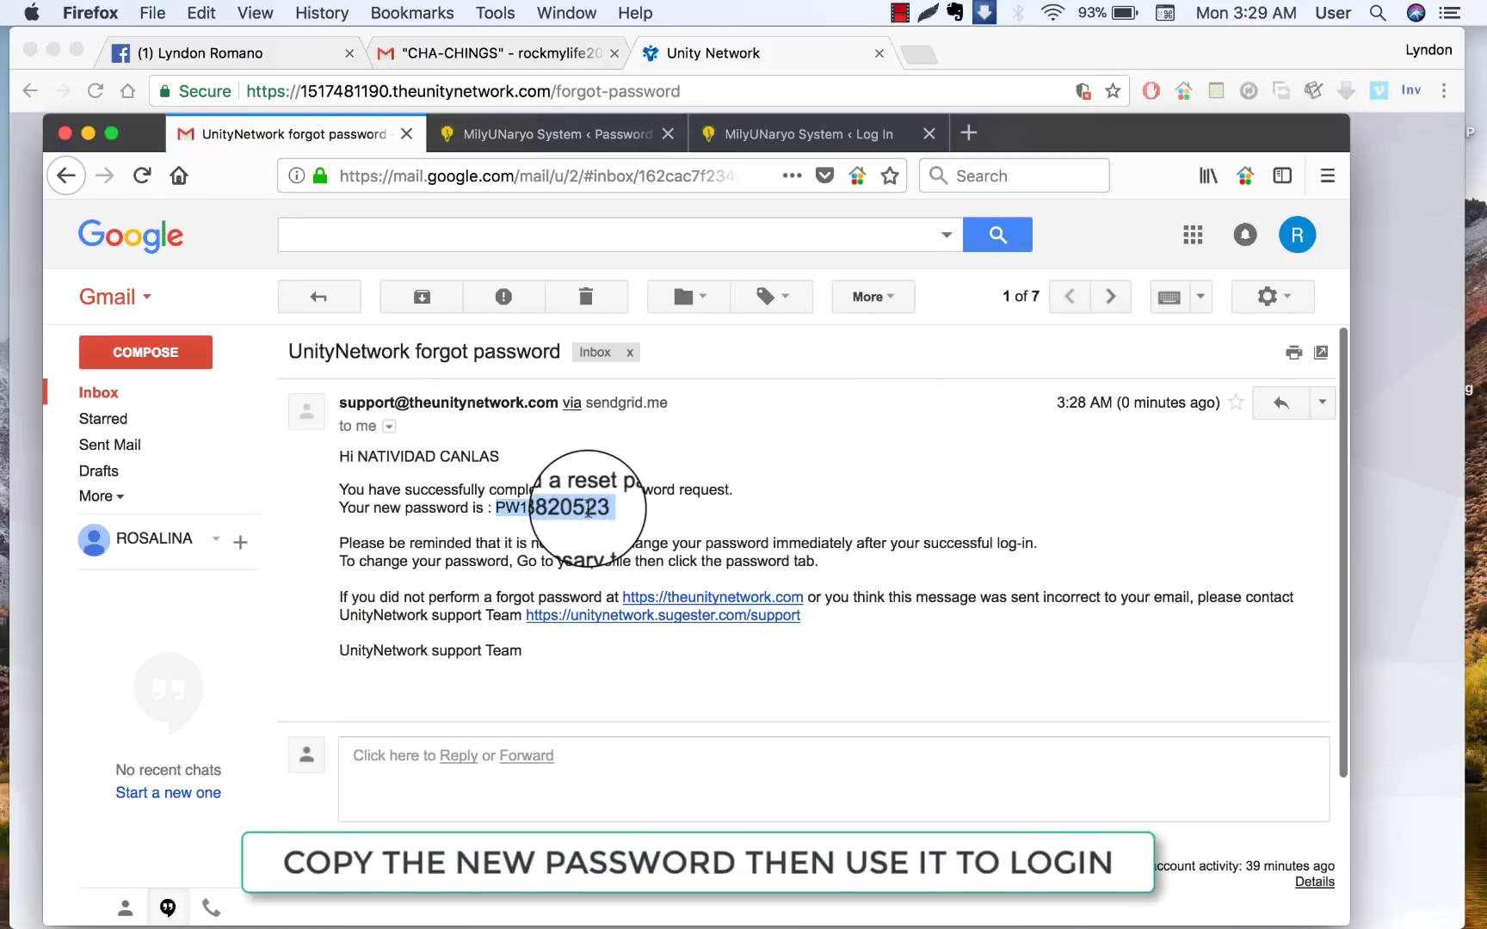
{"action": "right_click", "coordinate": [588, 510]}
{"action": "left_click", "coordinate": [632, 520]}
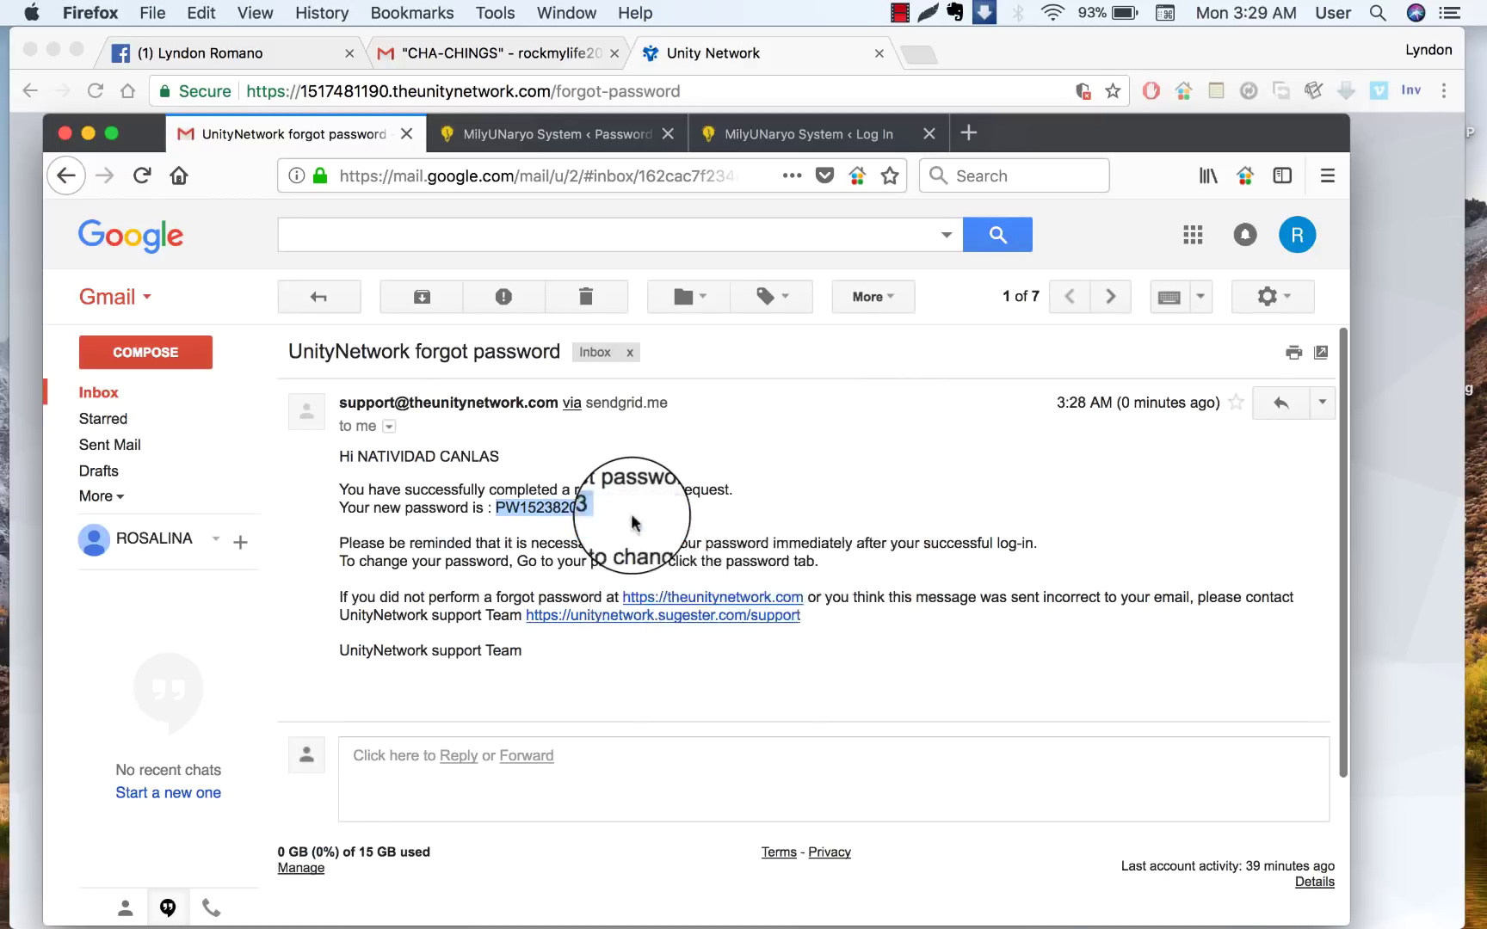
{"action": "left_click", "coordinate": [722, 59]}
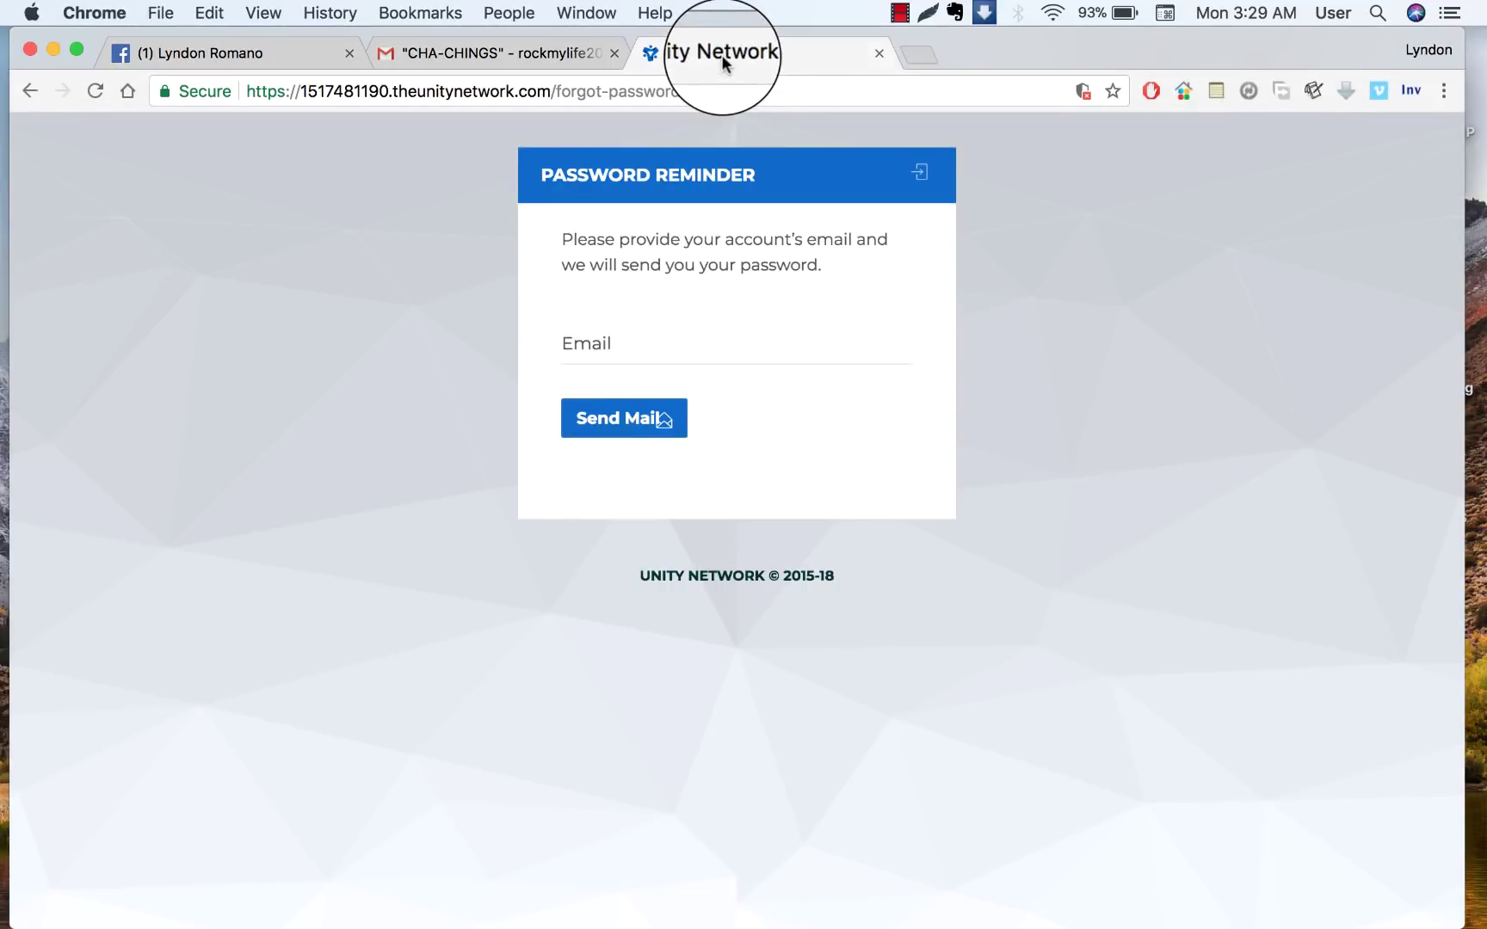
Delete 'forgot-password' from the Unity Network address so it ends at the site root.
{"action": "left_click", "coordinate": [551, 102]}
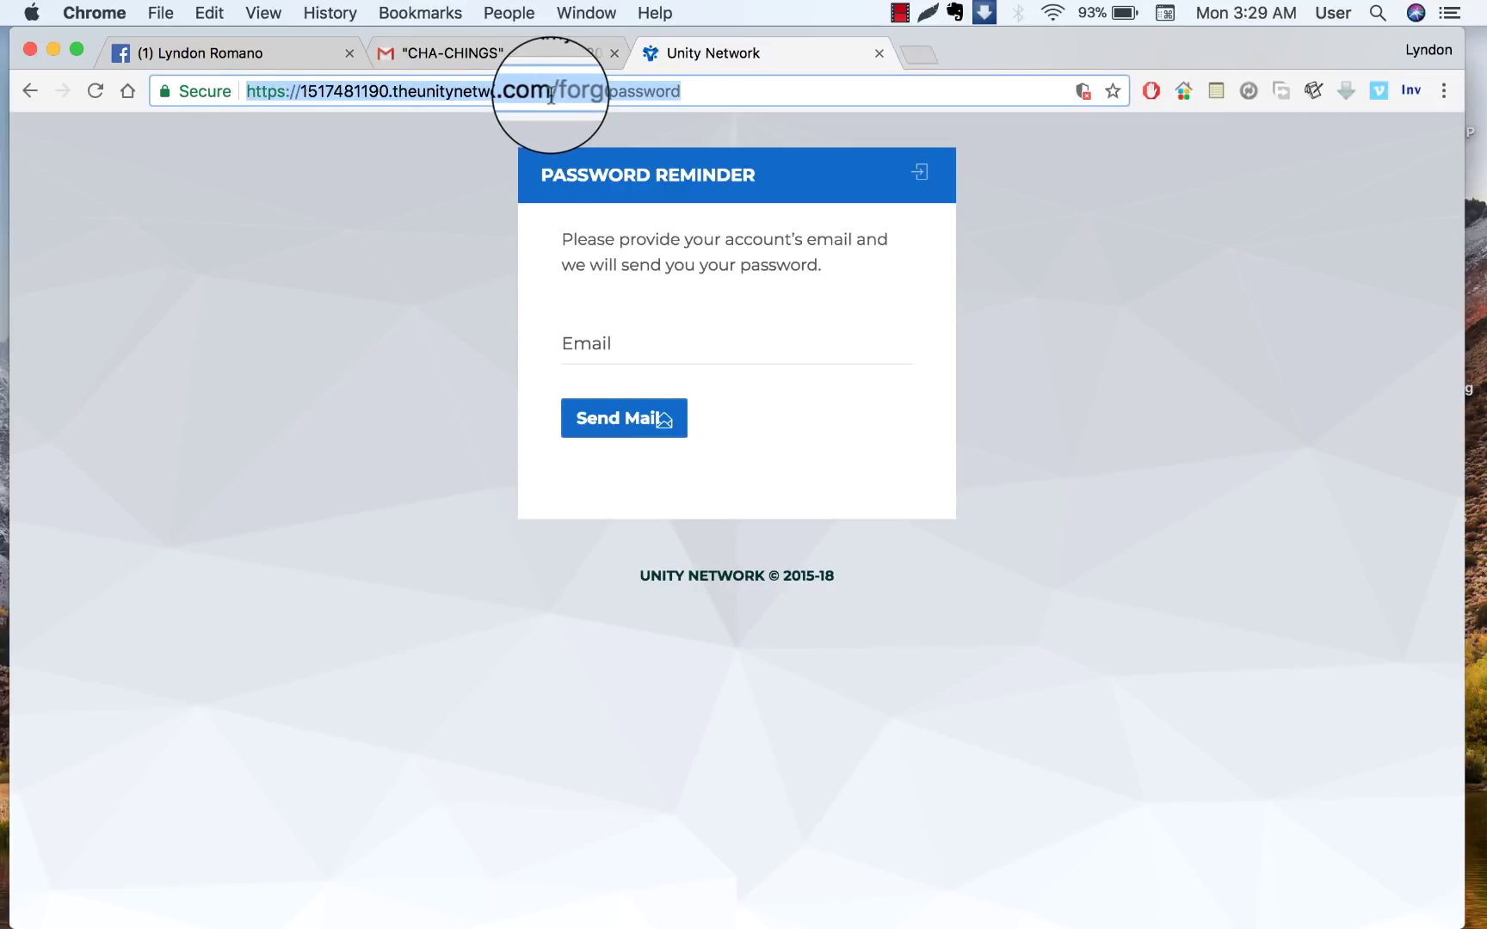
{"action": "left_click", "coordinate": [553, 93]}
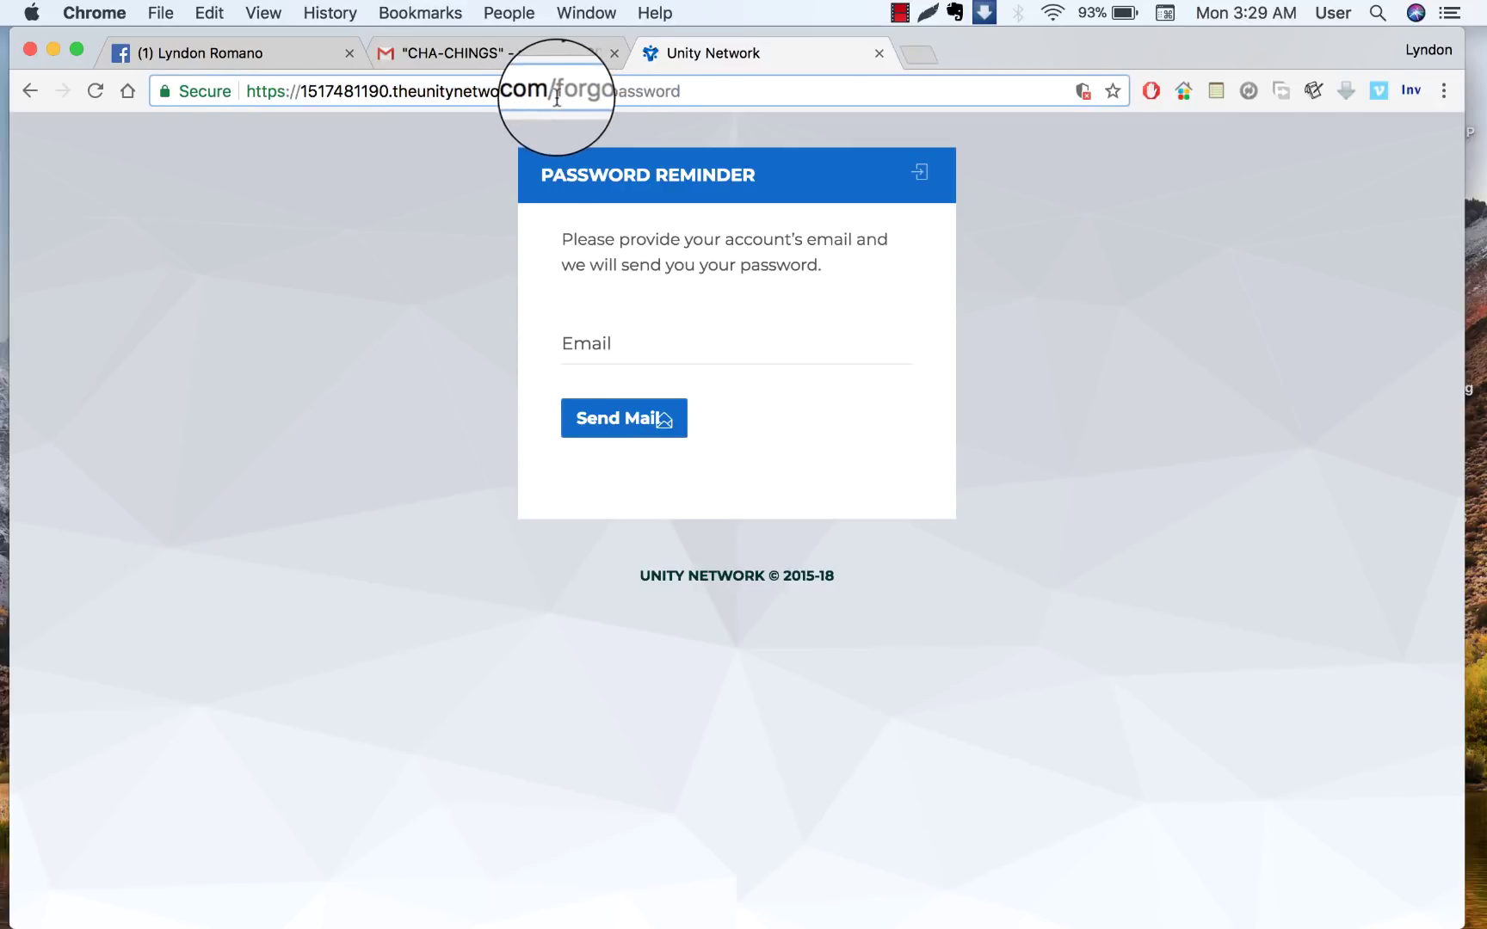
{"action": "left_click_drag", "start_coordinate": [555, 93], "coordinate": [751, 93]}
{"action": "key", "text": "BackSpace"}
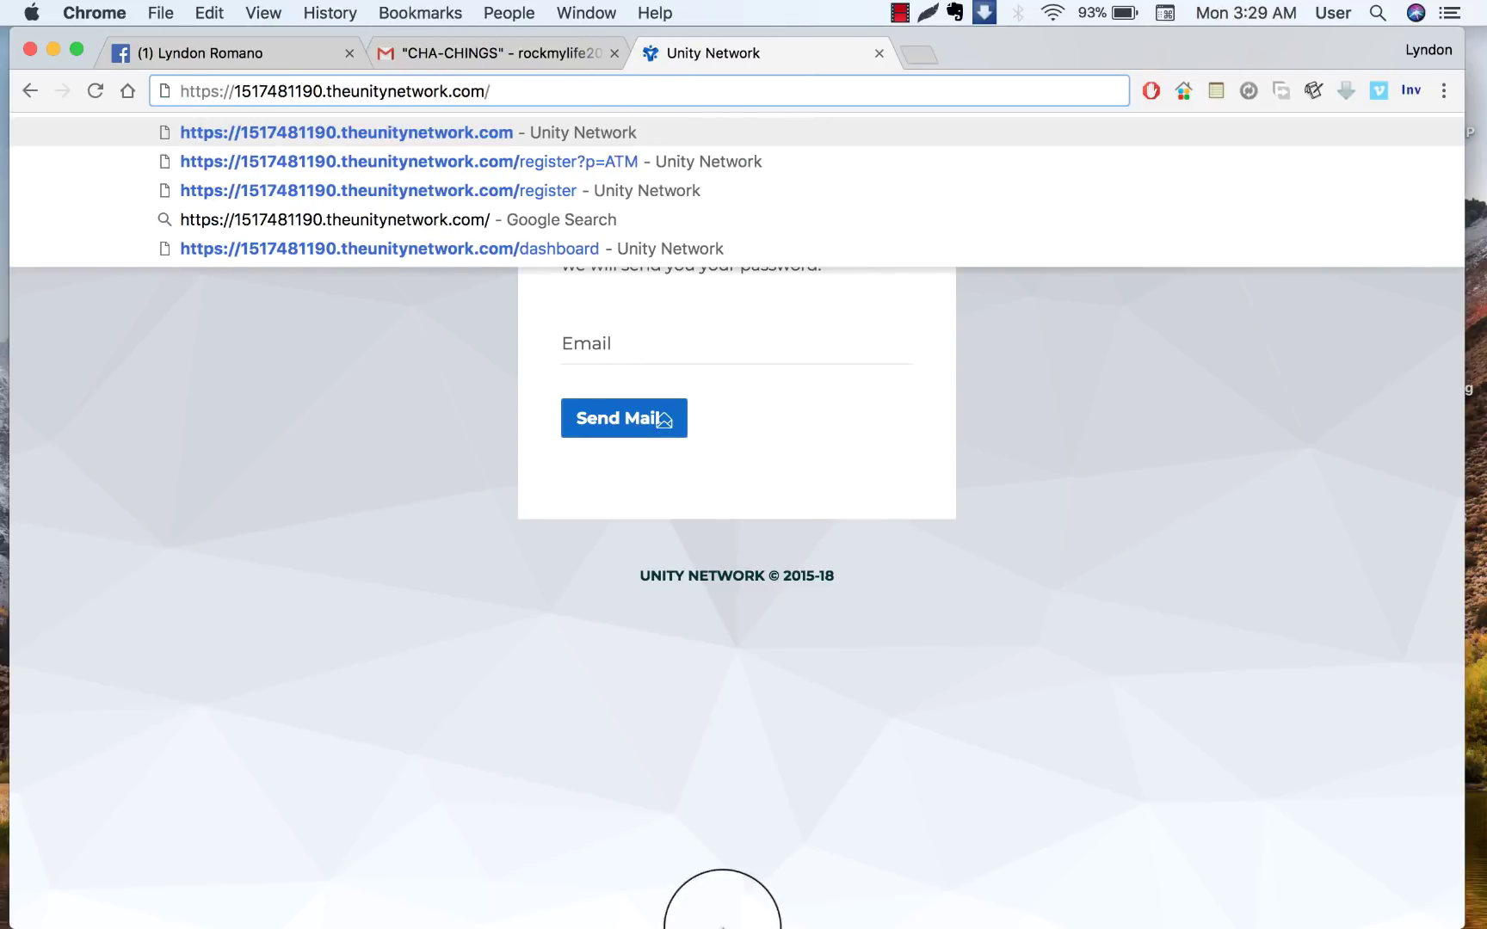
{"action": "mouse_move", "coordinate": [920, 866]}
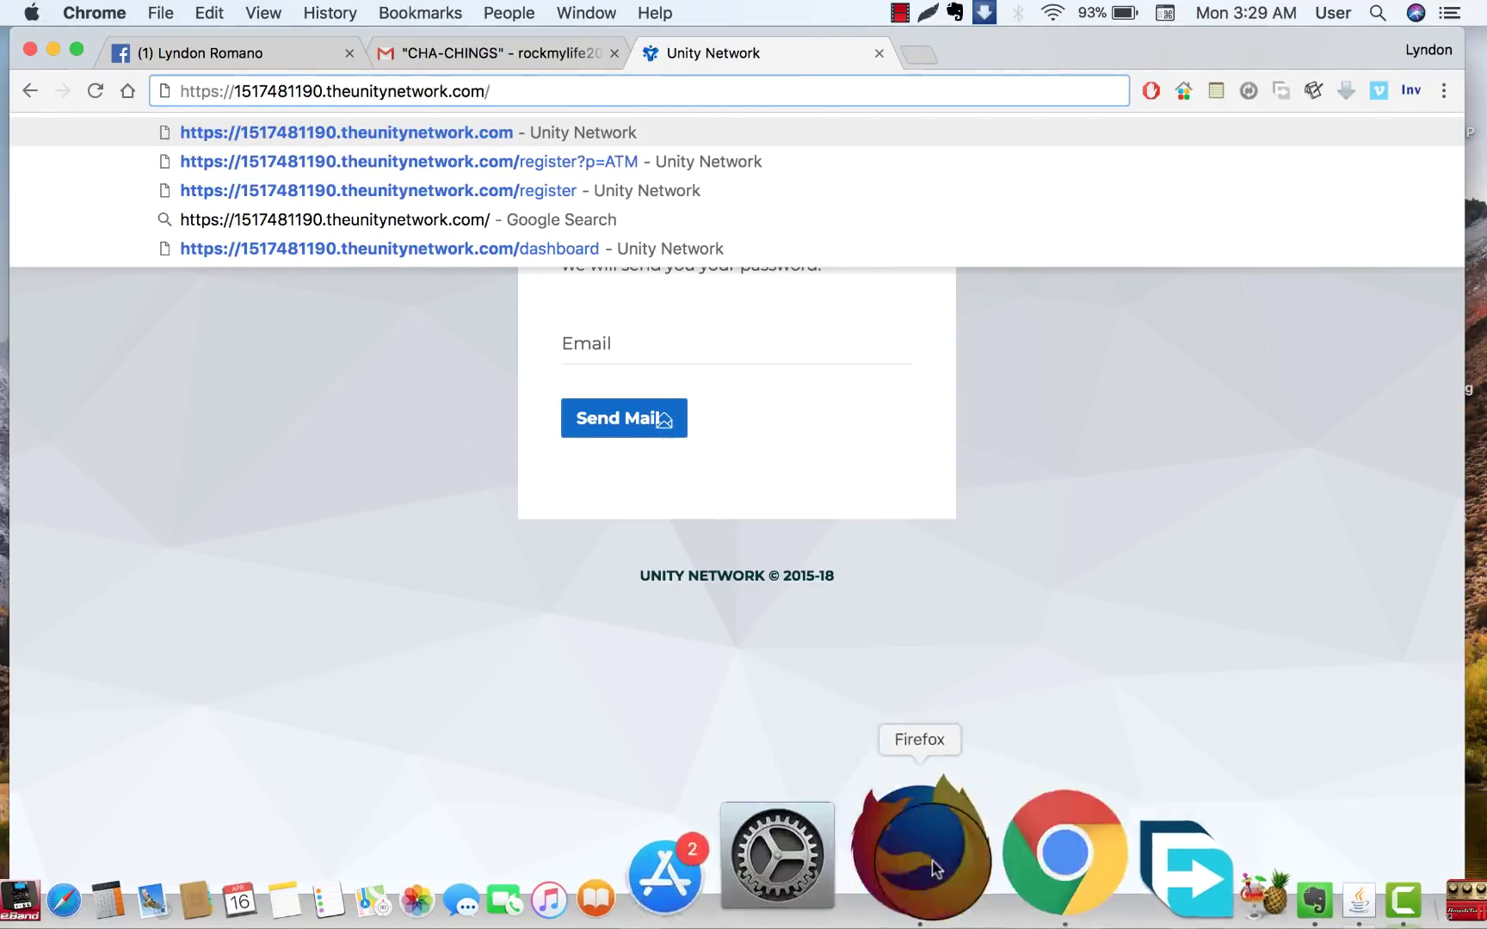
{"action": "left_click", "coordinate": [912, 847]}
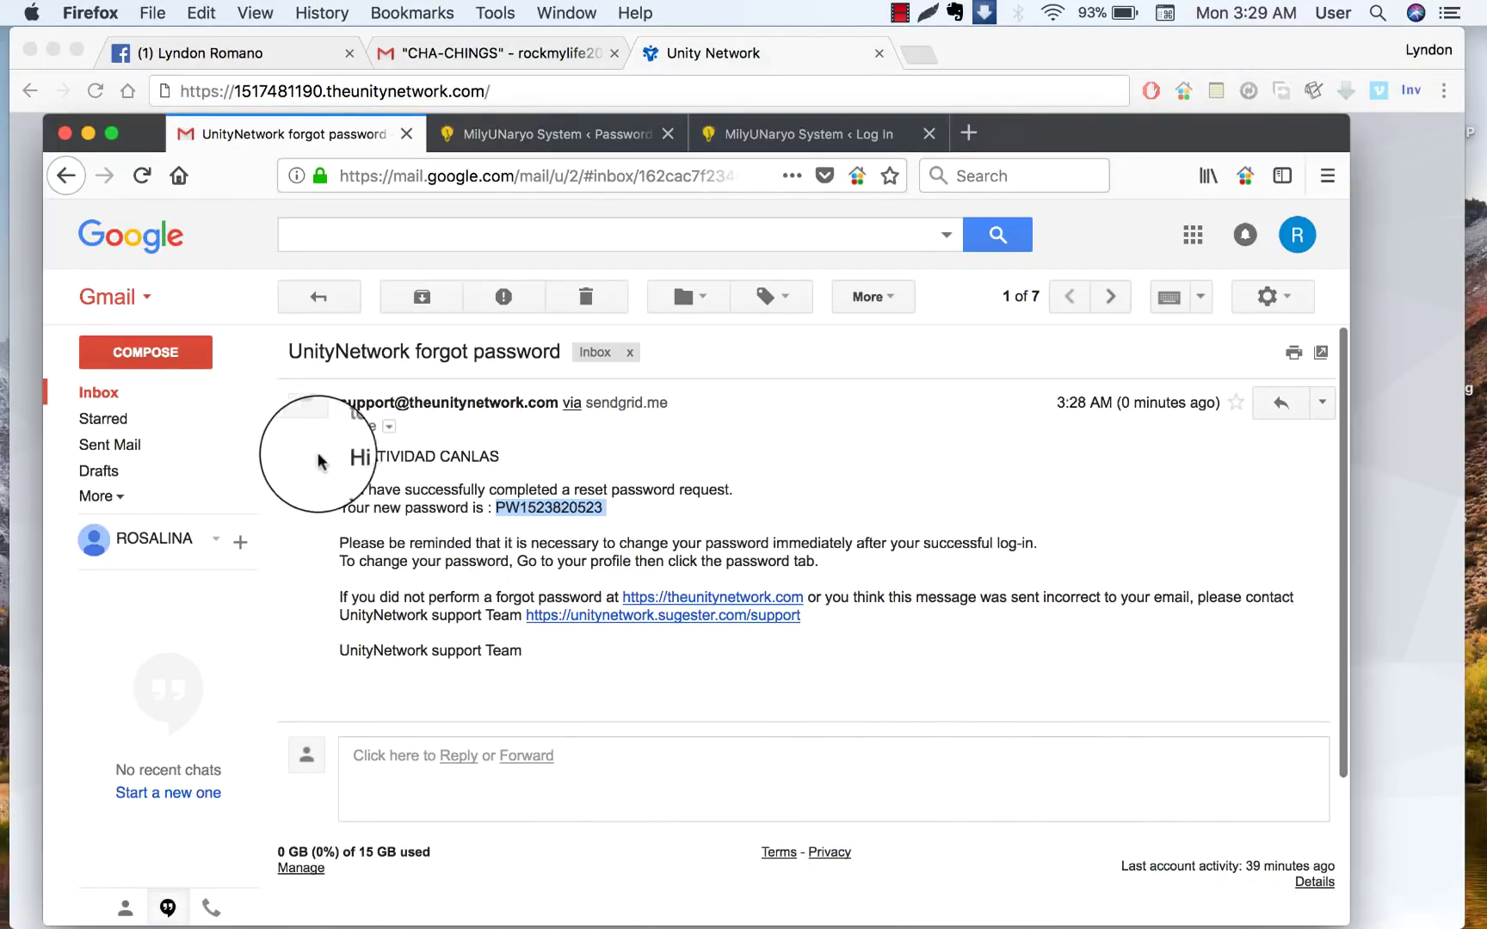
Copy the account username number from the [MilyUNaryo System] Password Reset email, then return to Chrome.
{"action": "left_click", "coordinate": [96, 392]}
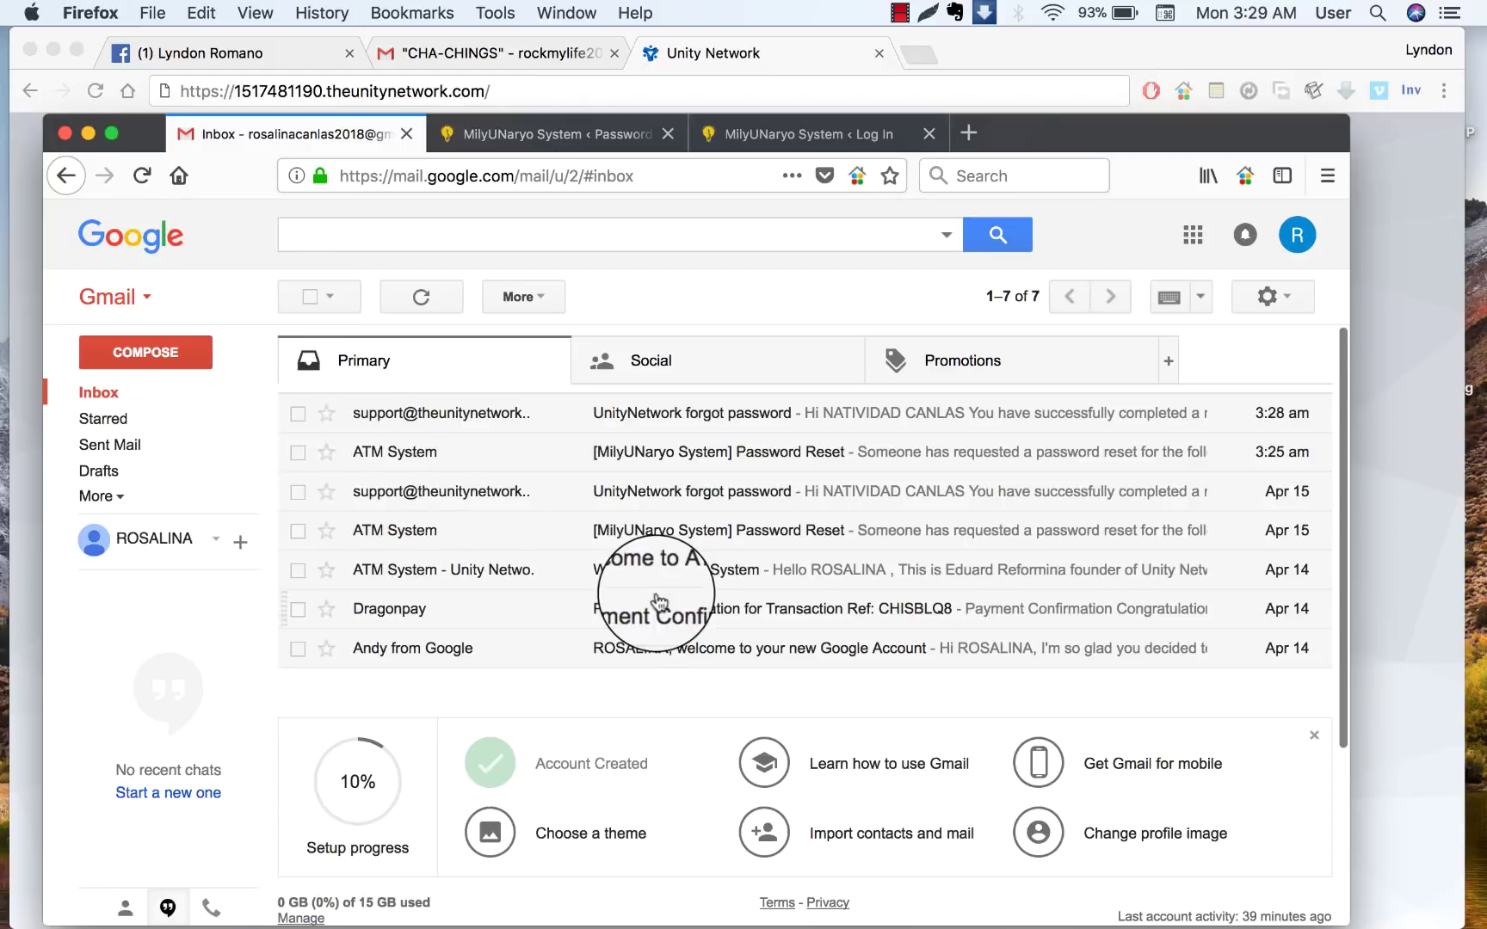
{"action": "left_click", "coordinate": [707, 527]}
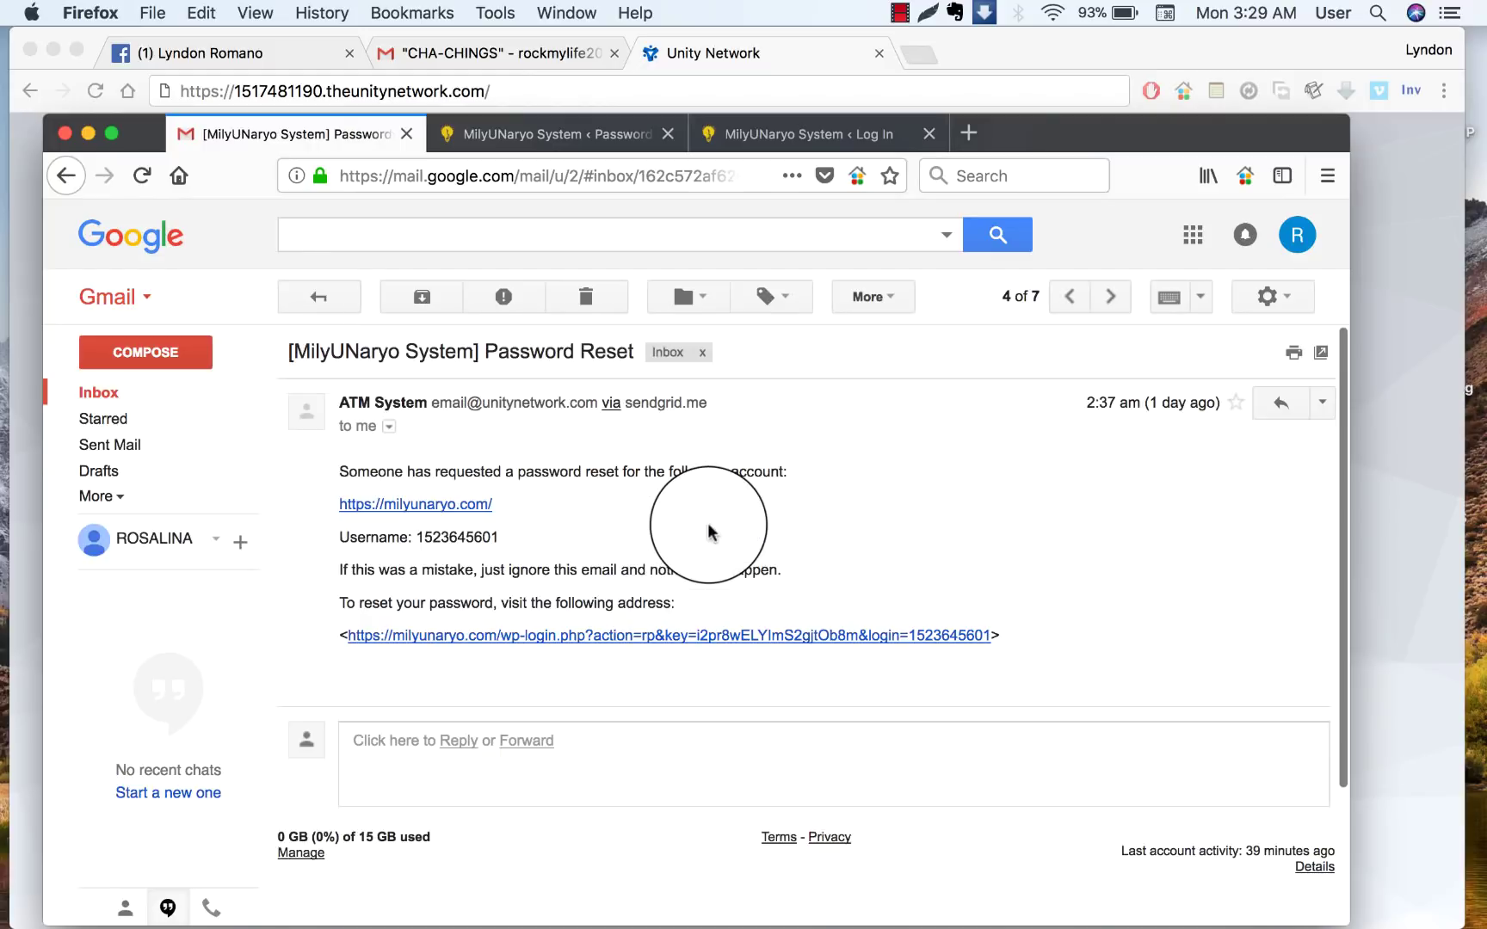
{"action": "double_click", "coordinate": [423, 537]}
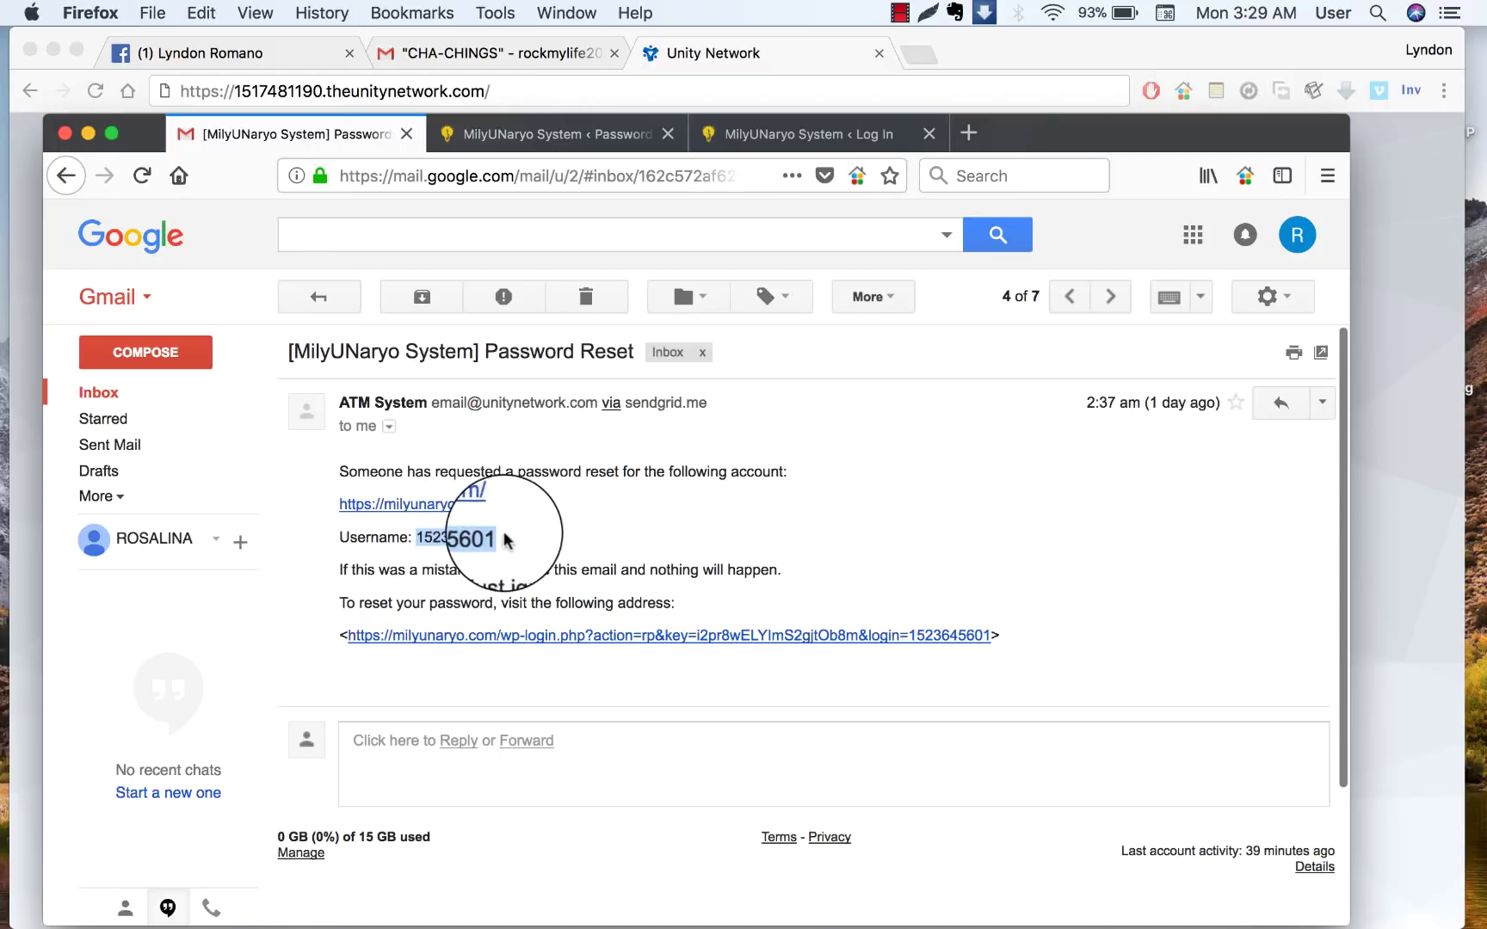
{"action": "right_click", "coordinate": [471, 539]}
{"action": "left_click", "coordinate": [507, 543]}
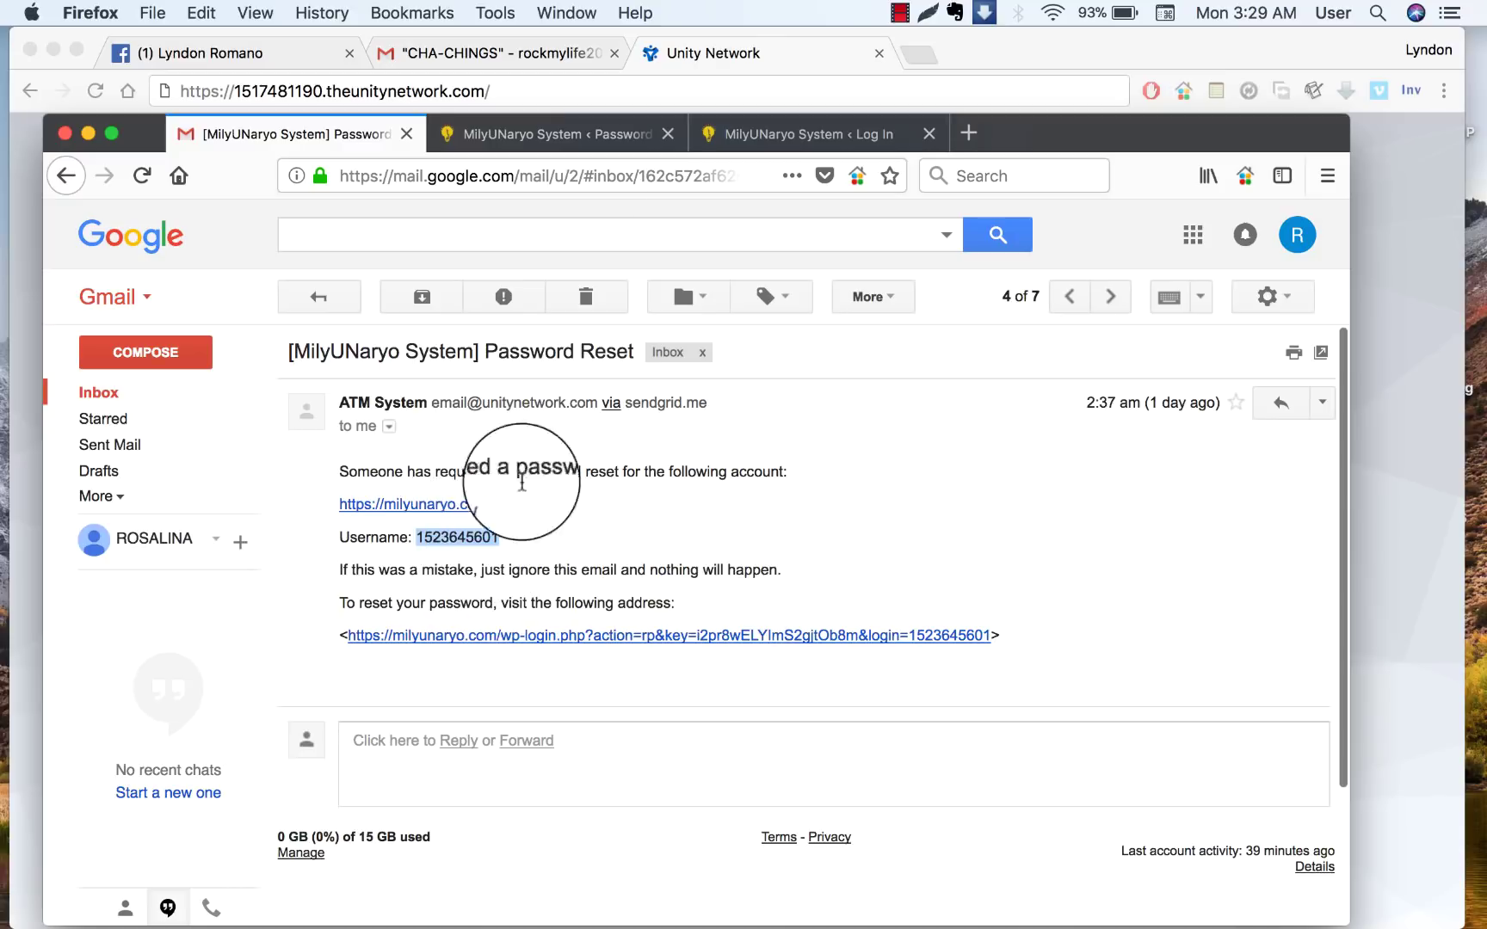
{"action": "left_click", "coordinate": [686, 50]}
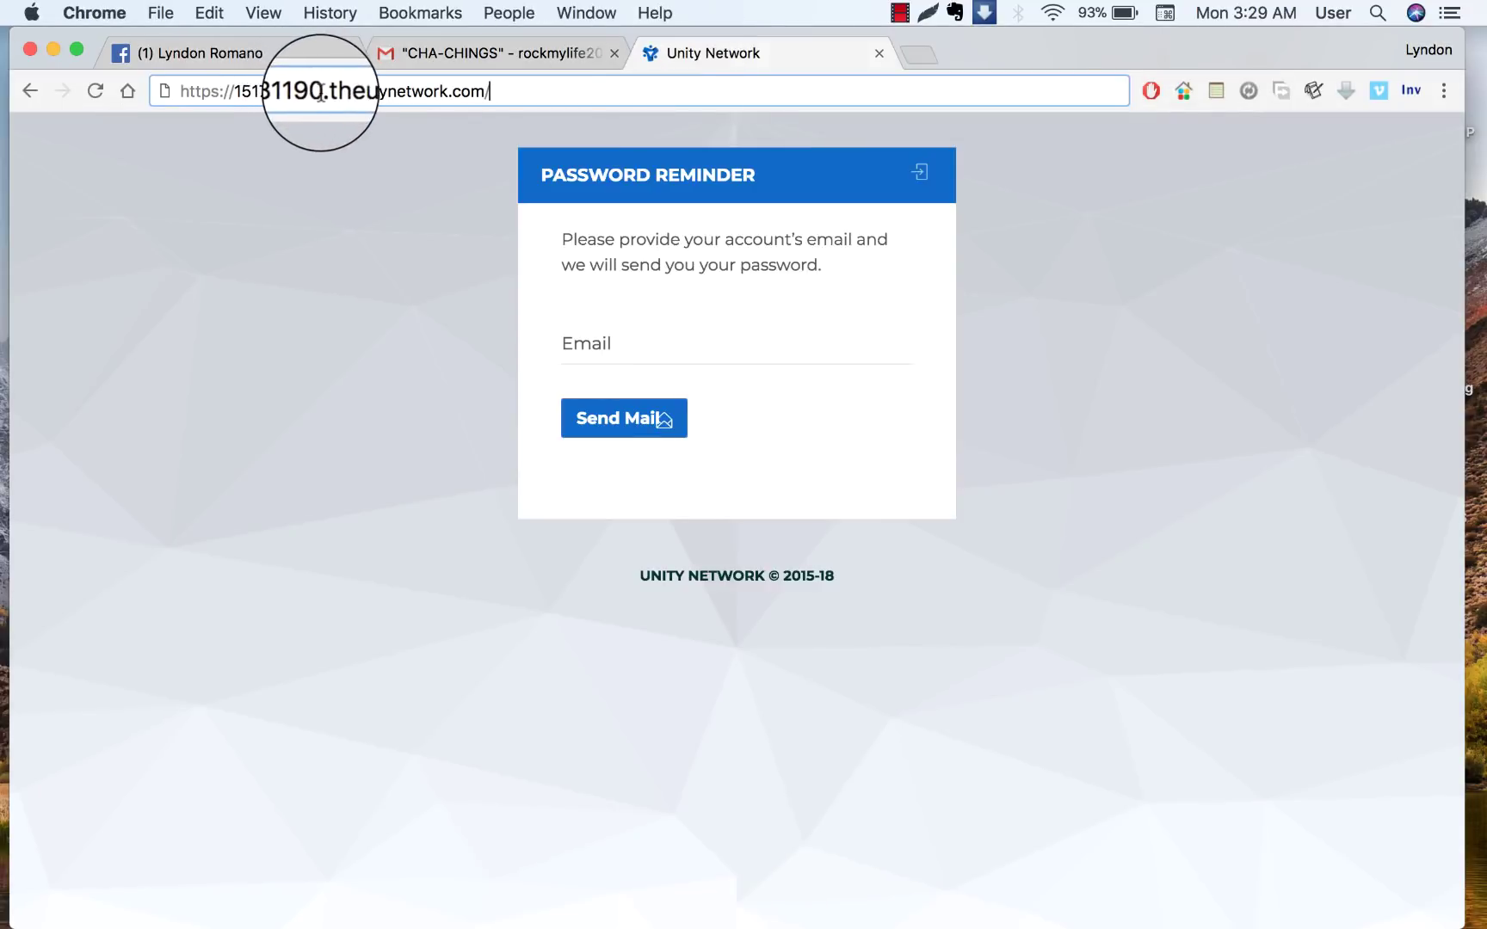
Replace the leading number in the address with the copied username and load the Office login page.
{"action": "mouse_move", "coordinate": [322, 90]}
{"action": "left_mouse_down"}
{"action": "mouse_move", "coordinate": [219, 84]}
{"action": "mouse_move", "coordinate": [235, 86]}
{"action": "left_mouse_up"}
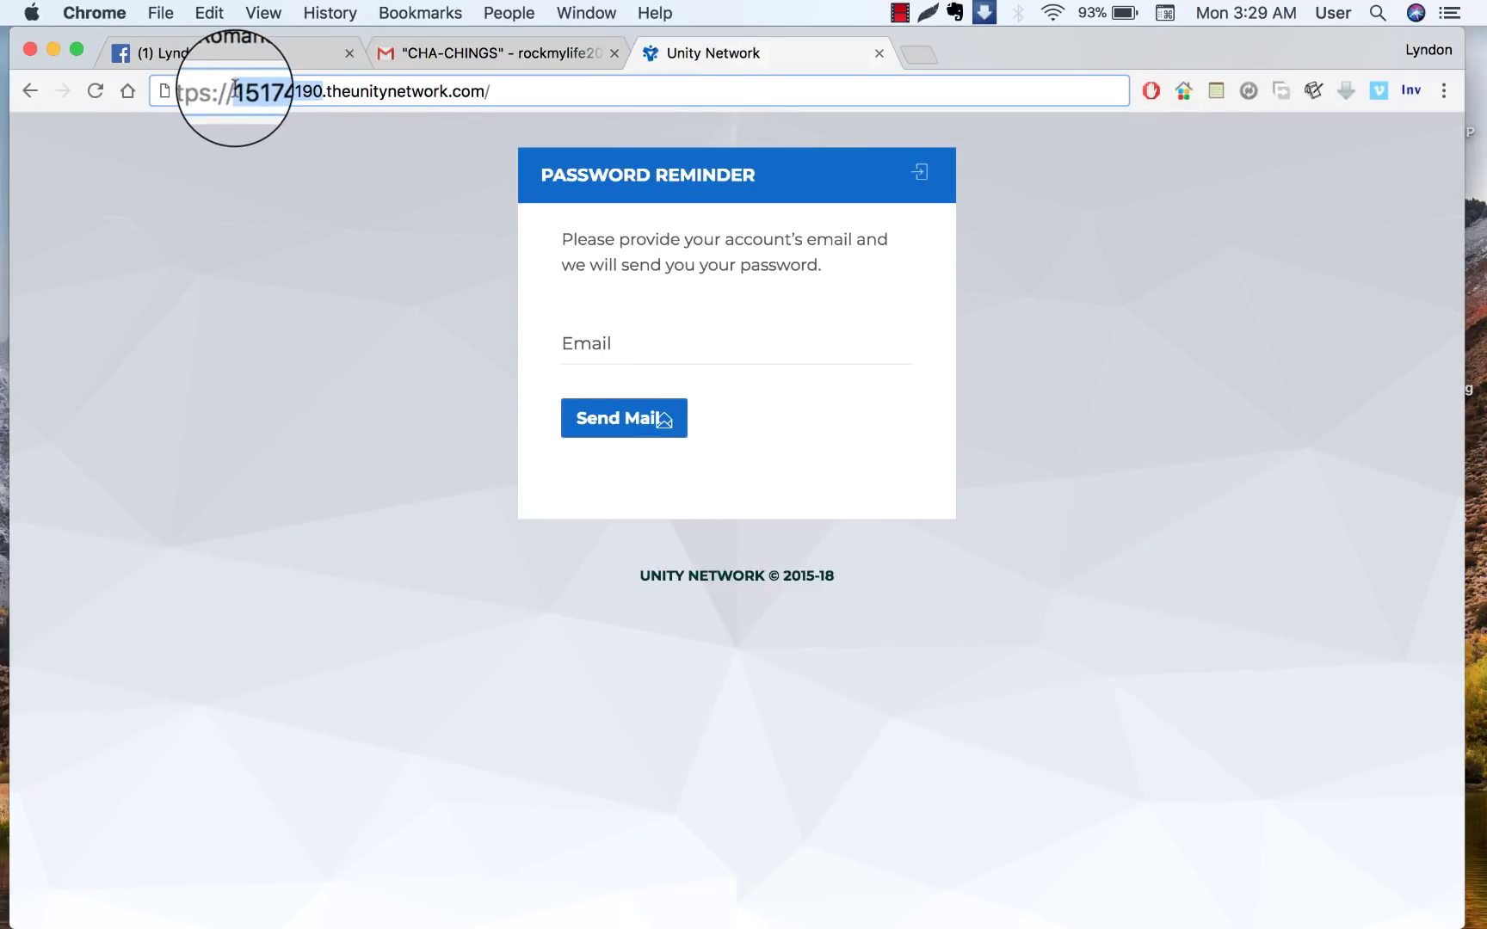
{"action": "key", "text": "BackSpace"}
{"action": "key", "text": "super+v"}
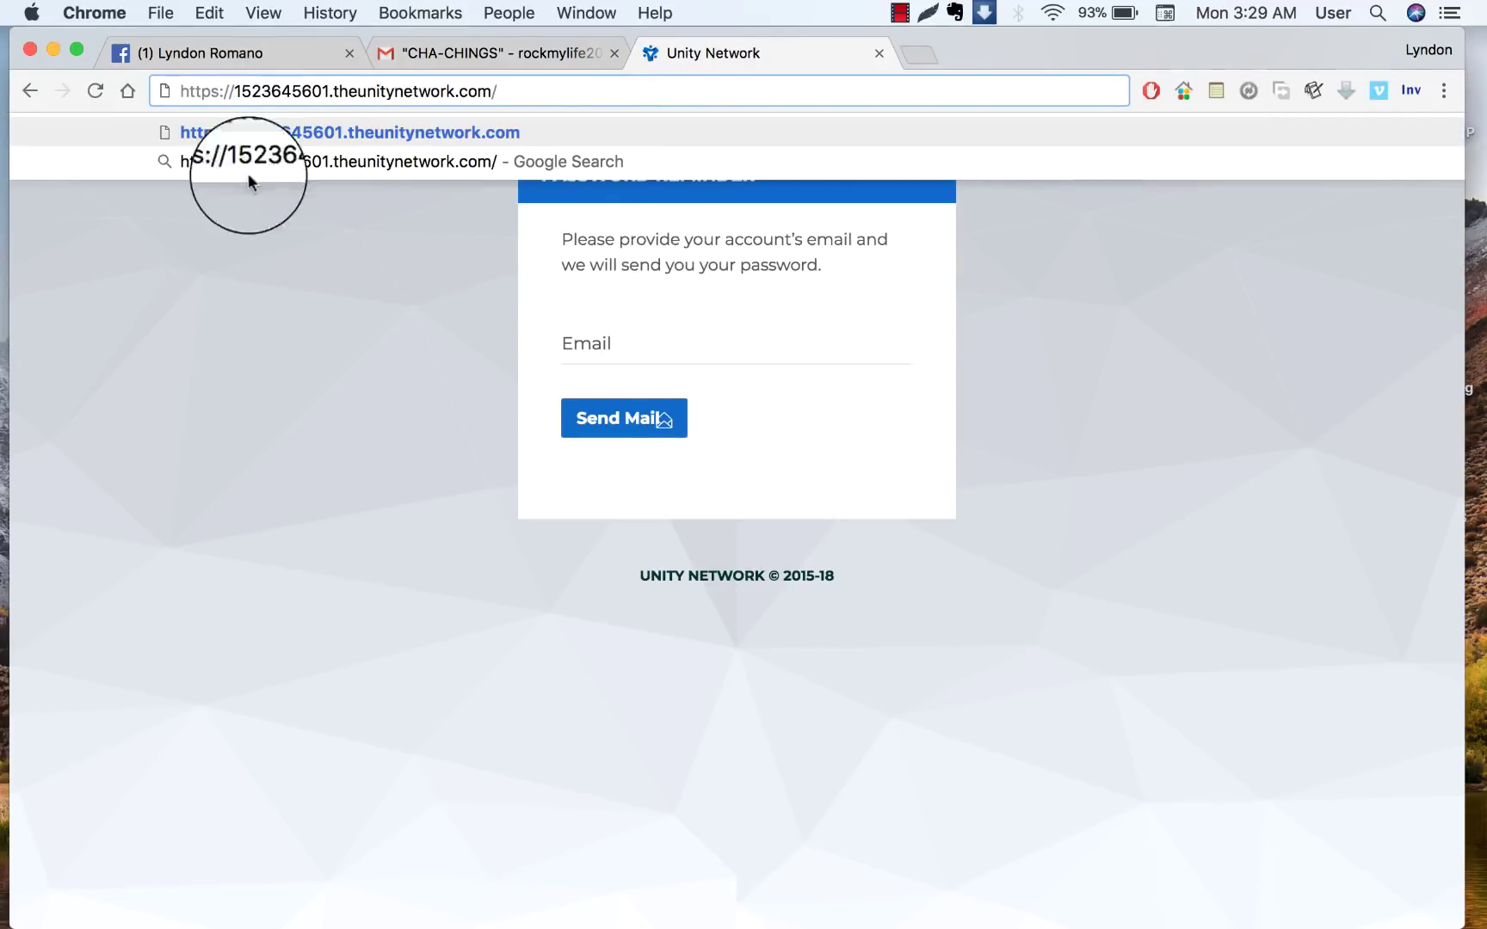
{"action": "key", "text": "Return"}
{"action": "left_click", "coordinate": [513, 87]}
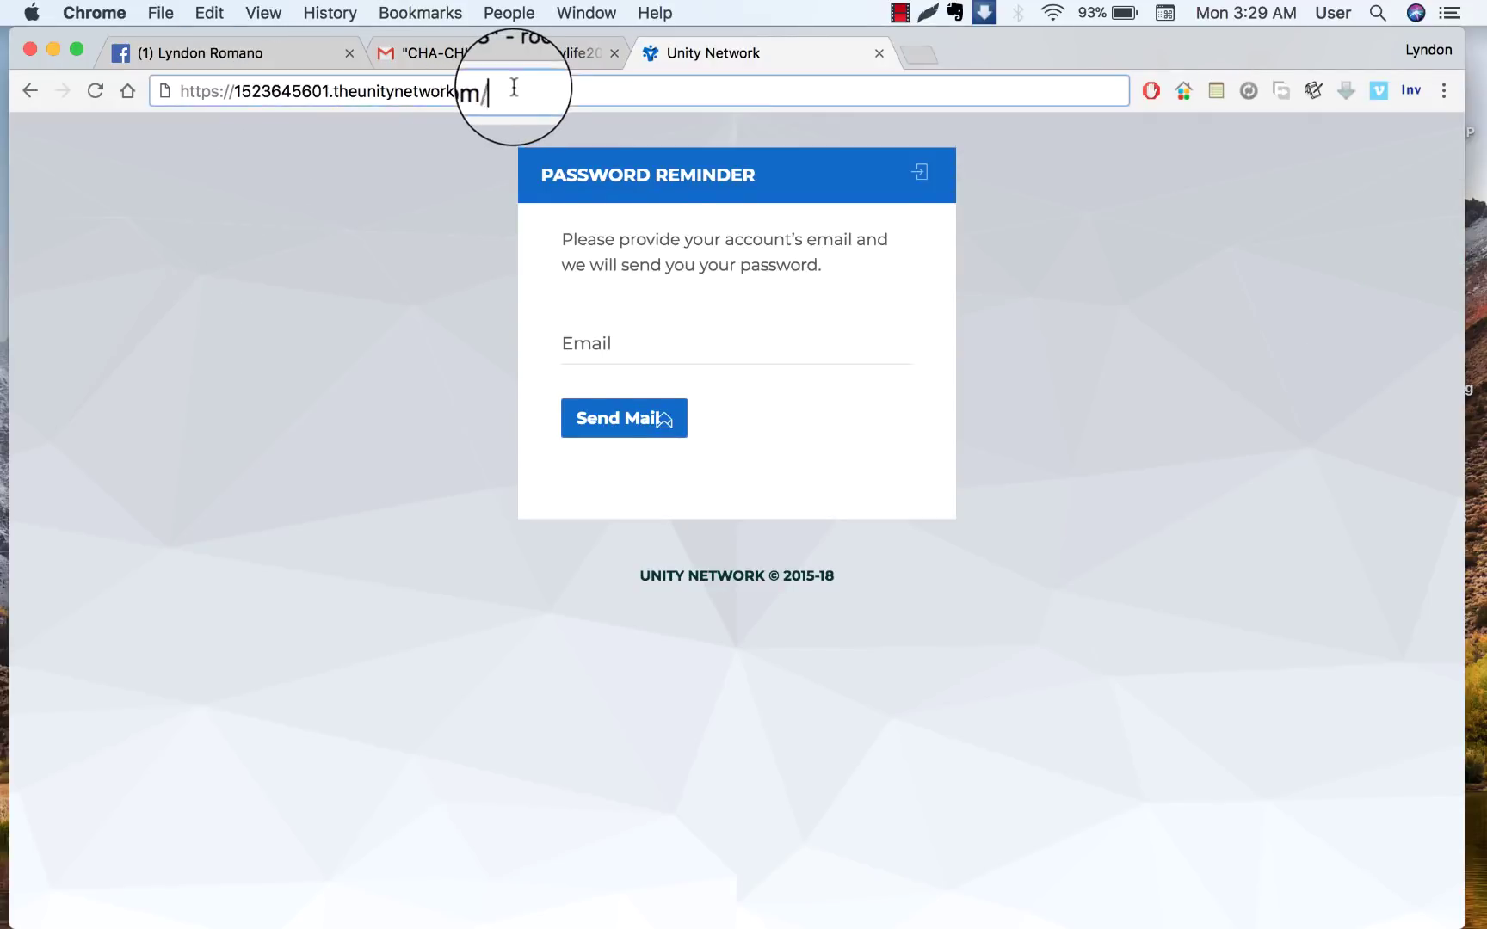
{"action": "key", "text": "super+a"}
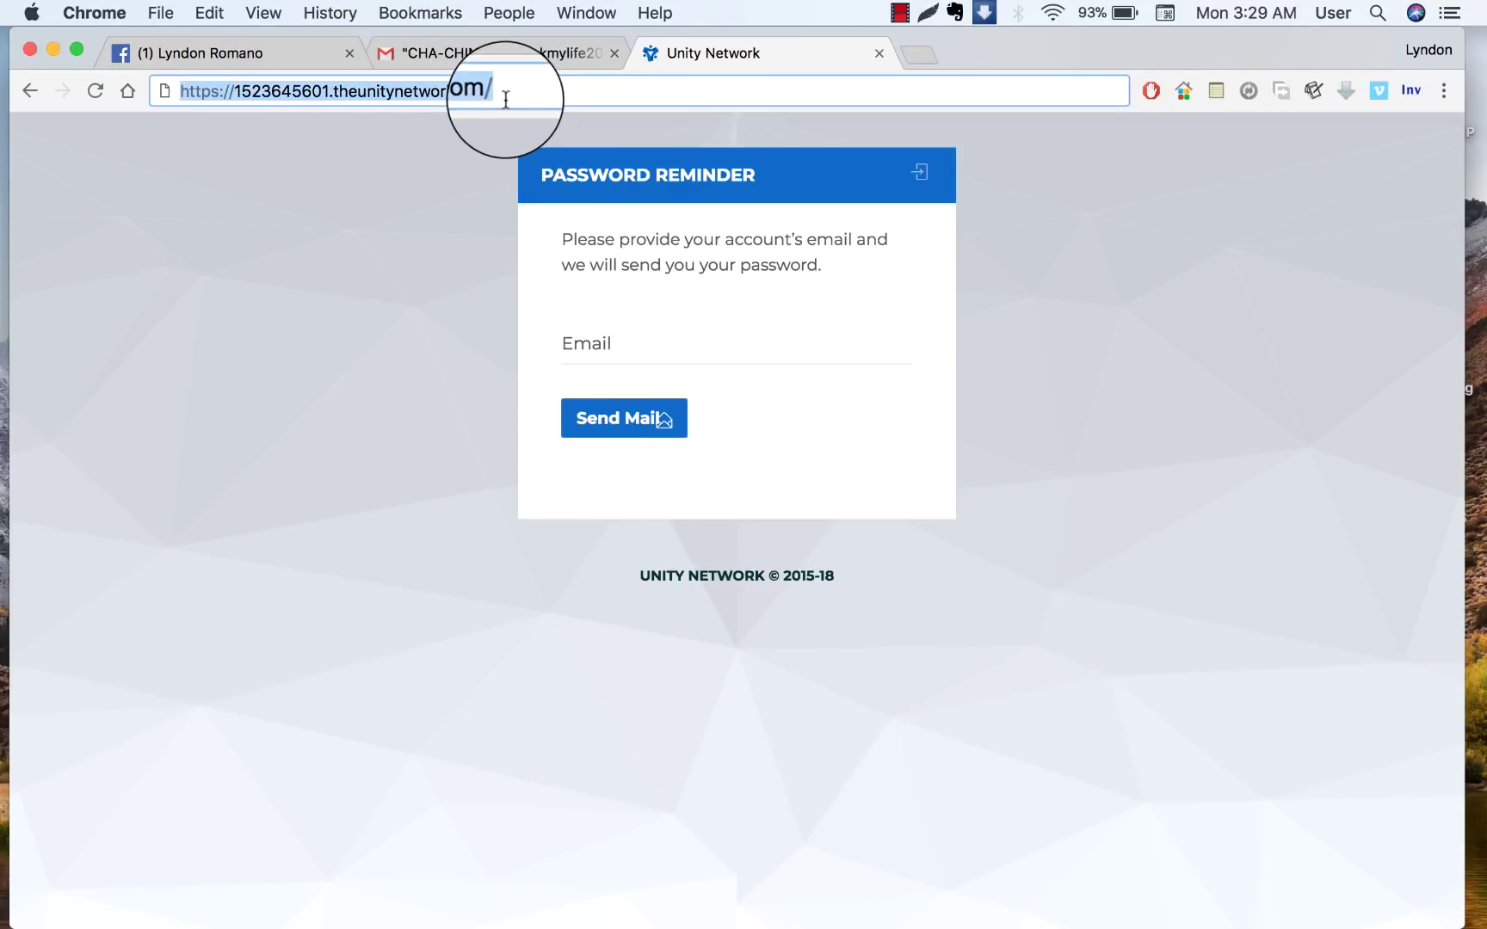
{"action": "key", "text": "Return"}
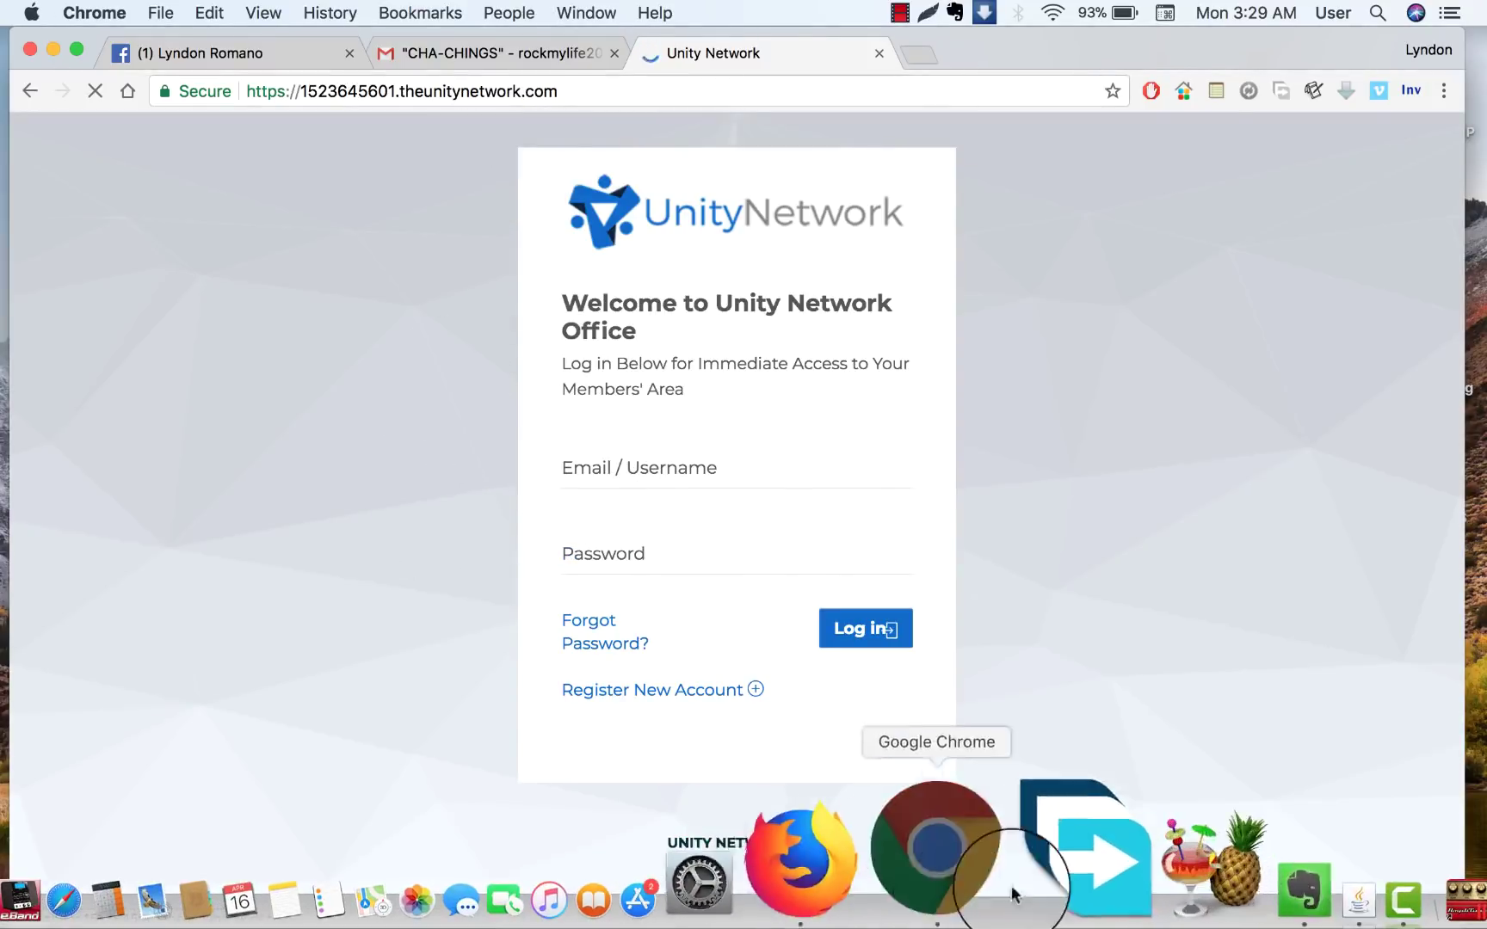
Paste the account e-mail into the Unity Network Office Email field.
{"action": "left_click", "coordinate": [931, 873]}
{"action": "key", "text": "super+Tab"}
{"action": "right_click", "coordinate": [637, 447]}
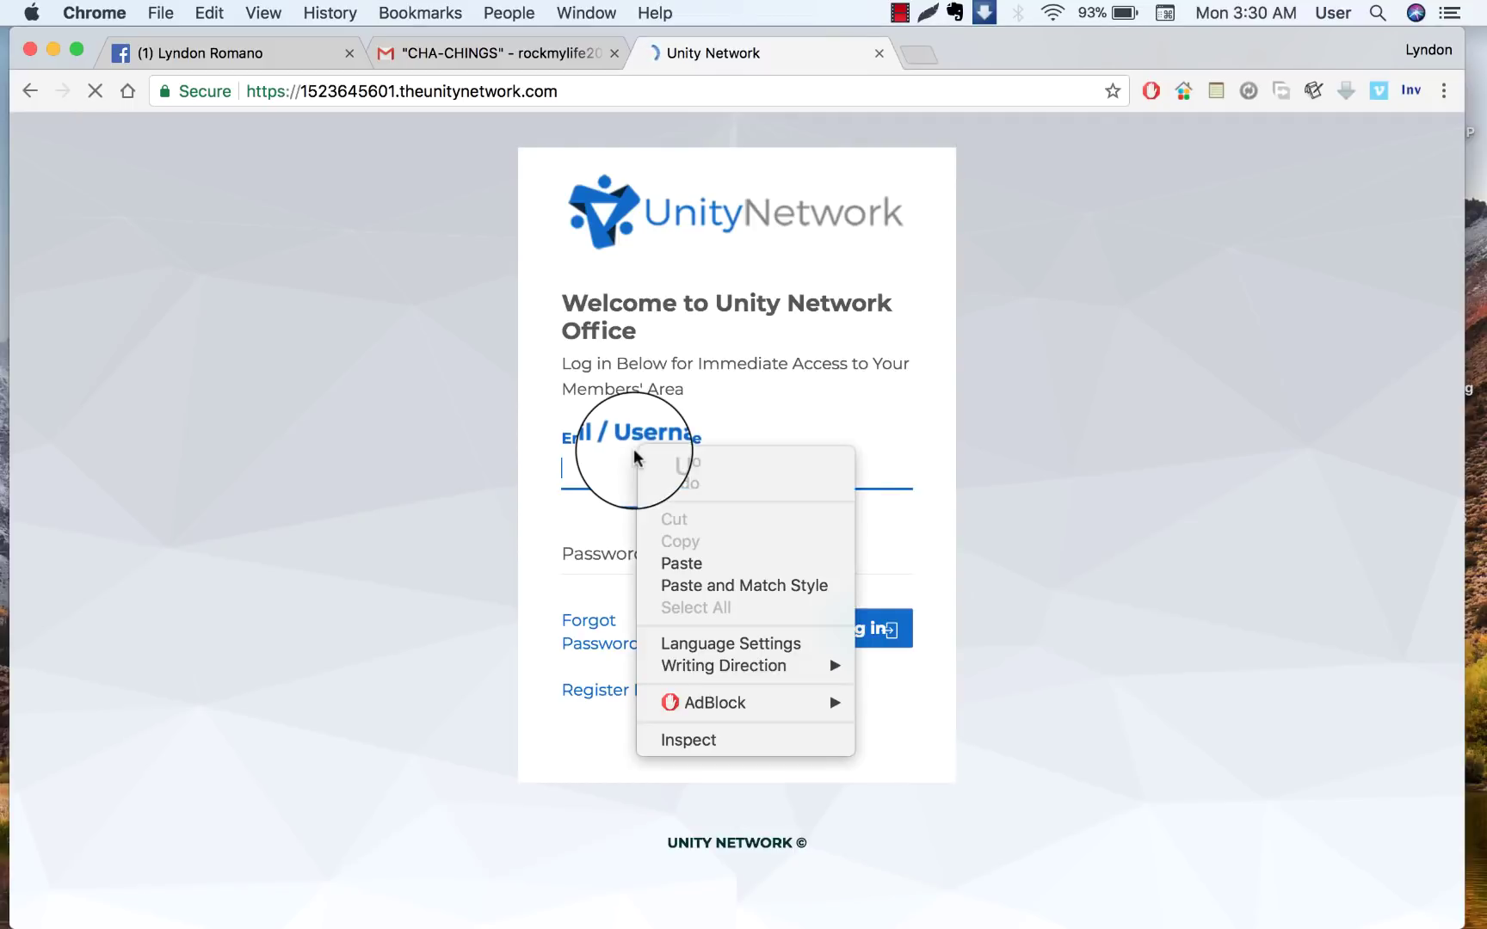
{"action": "left_click", "coordinate": [682, 565]}
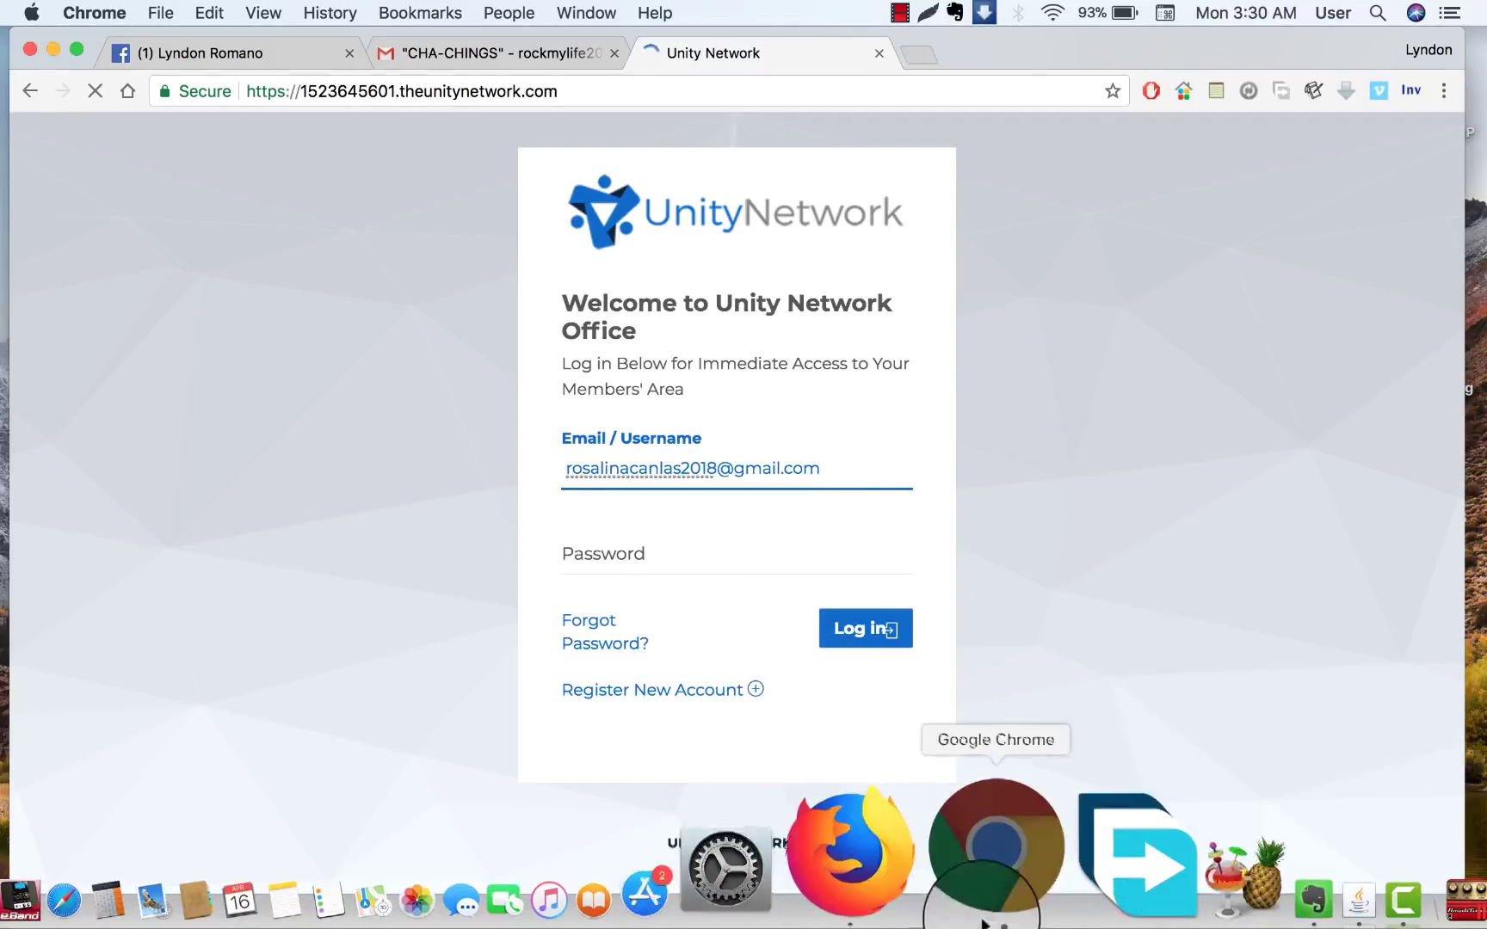
Copy the new password from Gmail's 'UnityNetwork forgot password' email.
{"action": "left_click", "coordinate": [942, 867]}
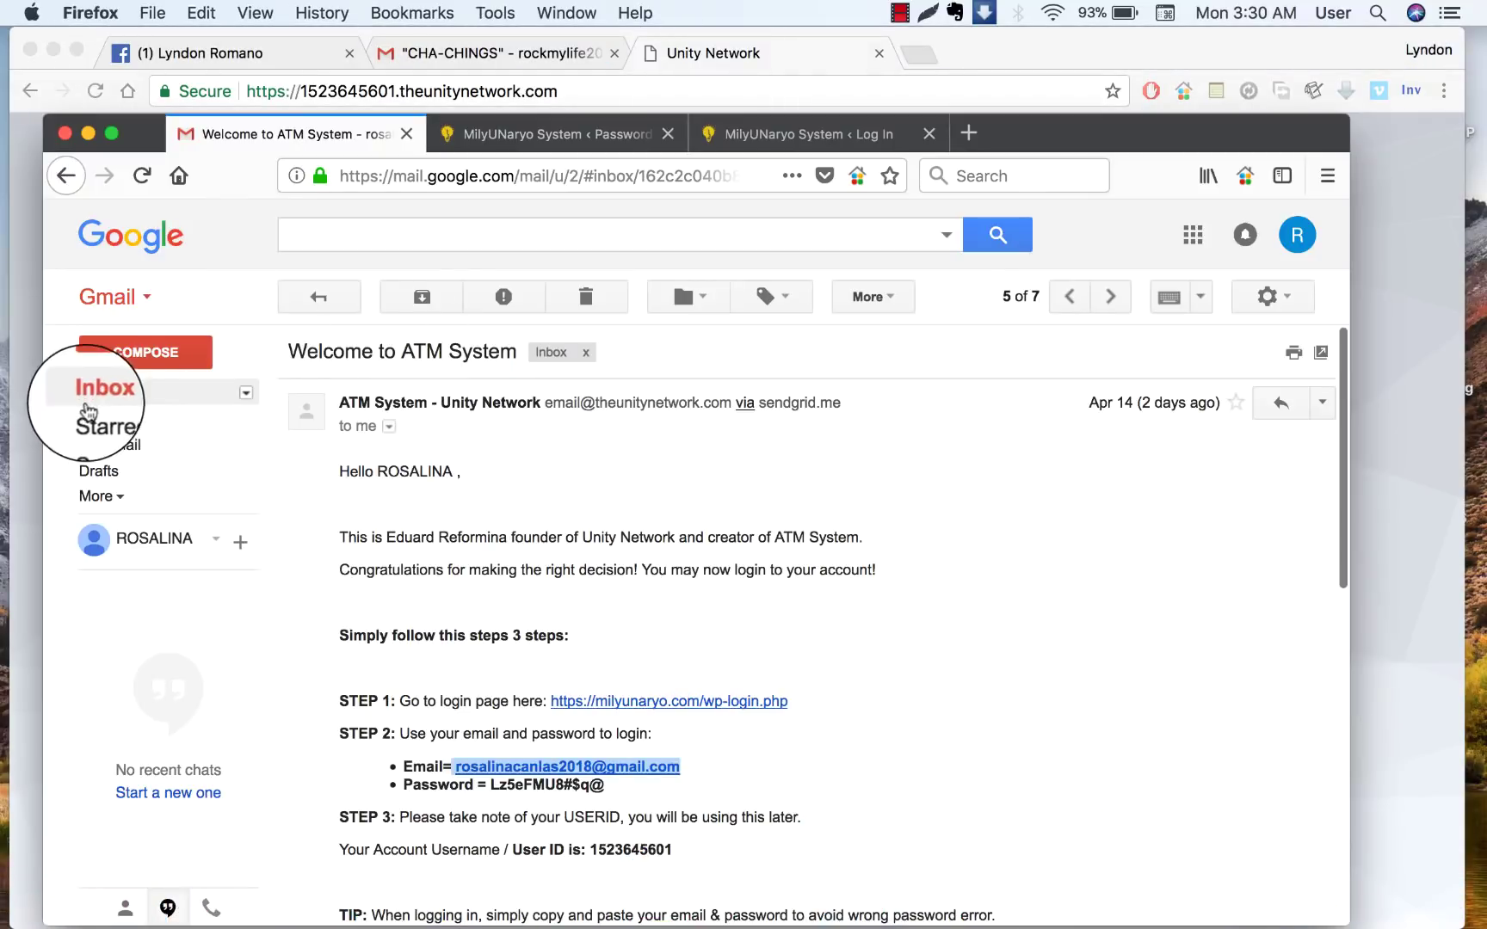
{"action": "left_click", "coordinate": [98, 392]}
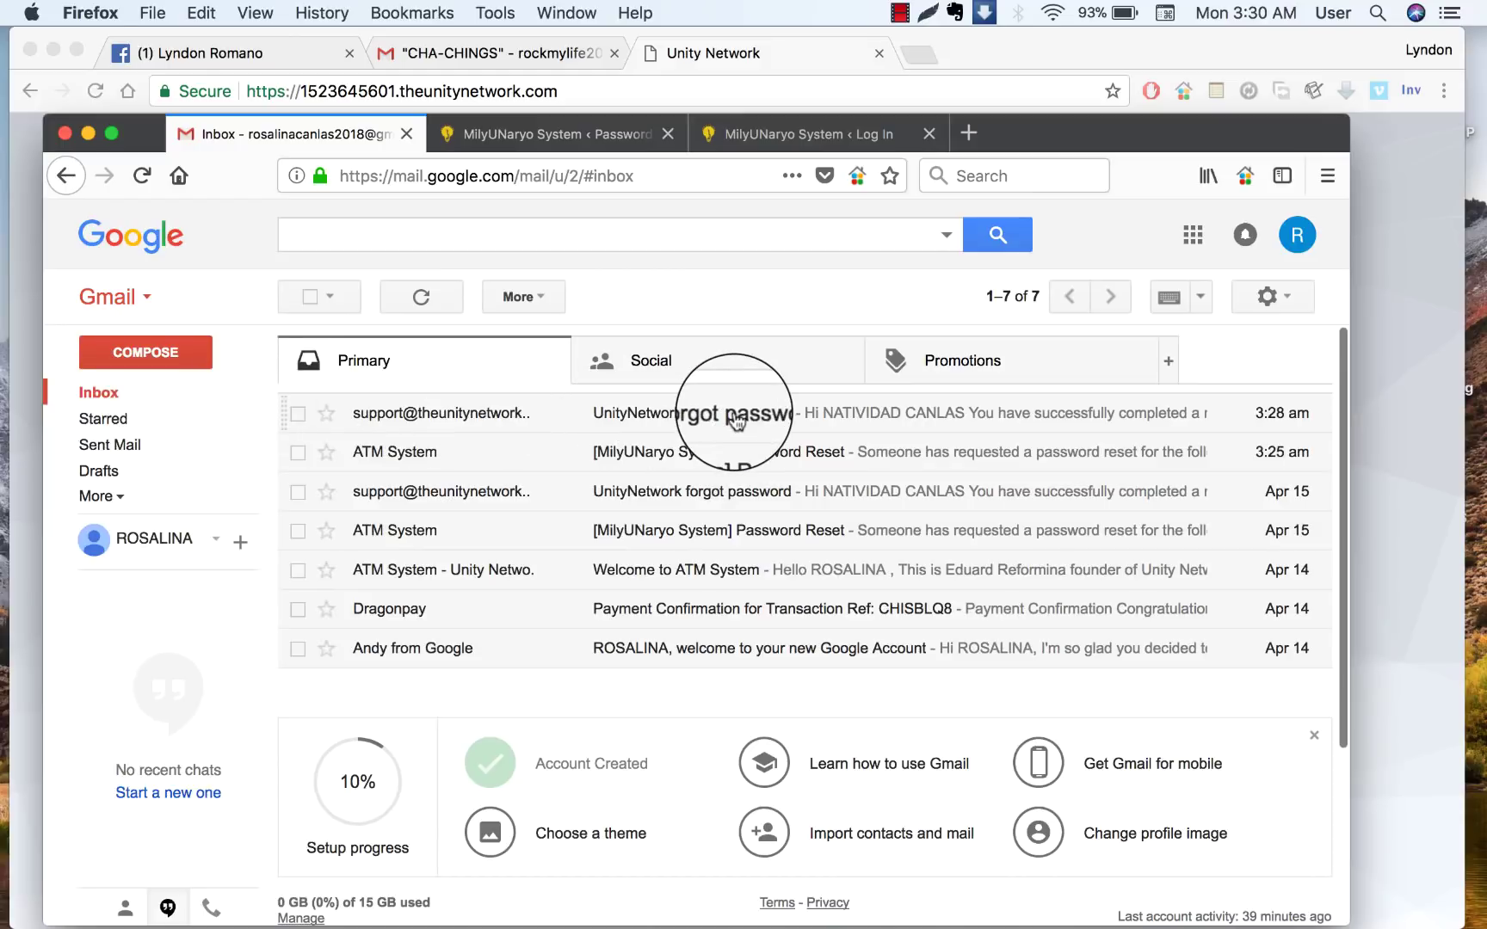
{"action": "left_click", "coordinate": [734, 419]}
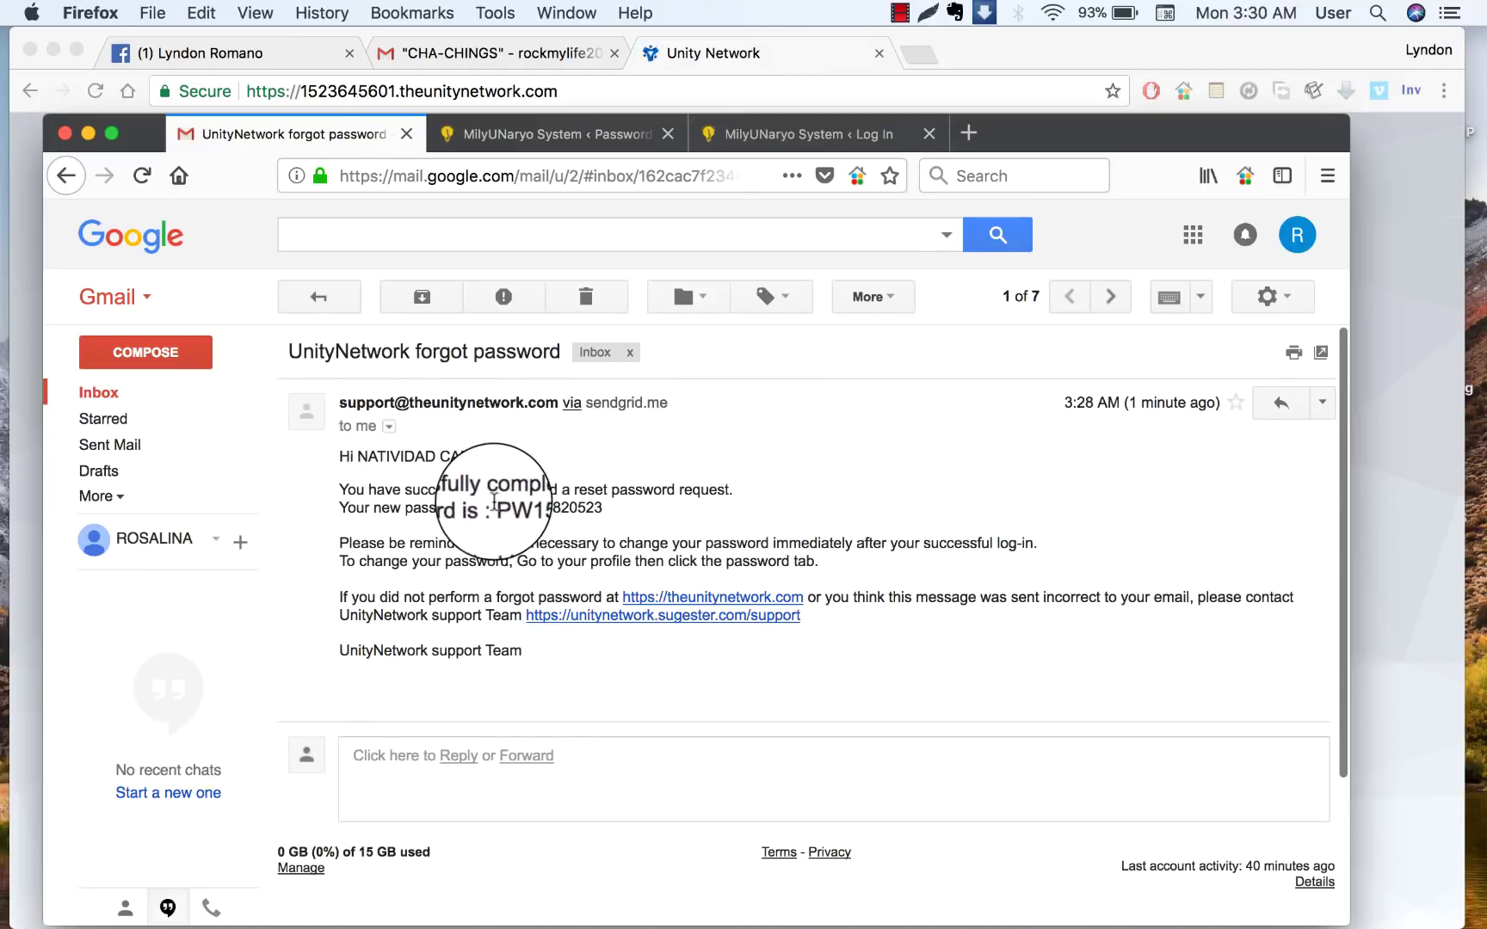
{"action": "left_click_drag", "start_coordinate": [497, 506], "coordinate": [604, 507]}
{"action": "right_click", "coordinate": [588, 508]}
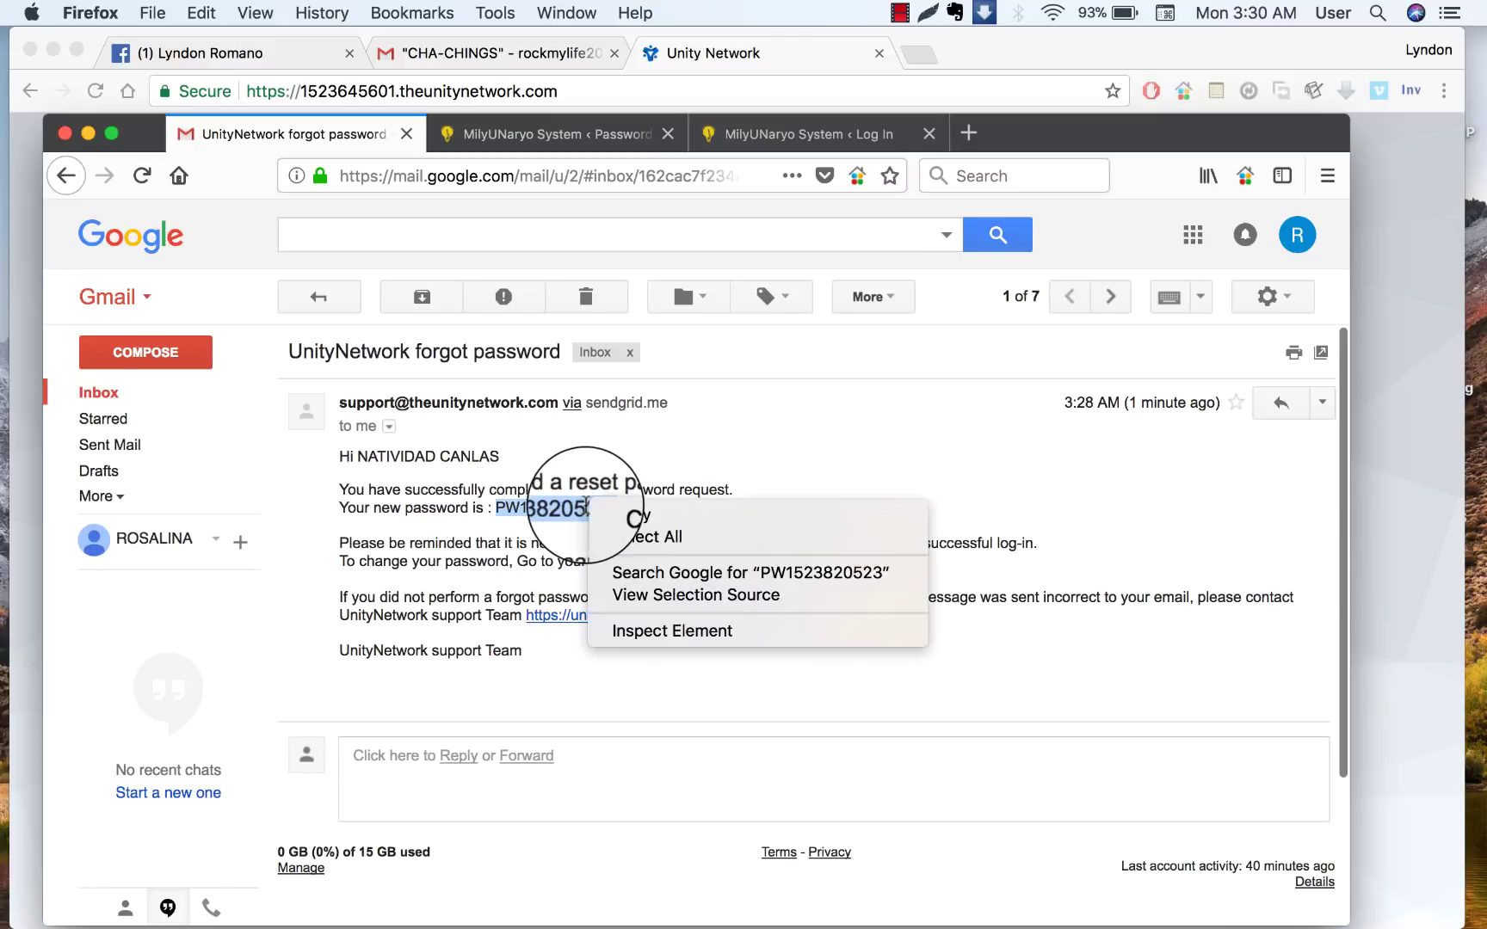
{"action": "left_click", "coordinate": [621, 517]}
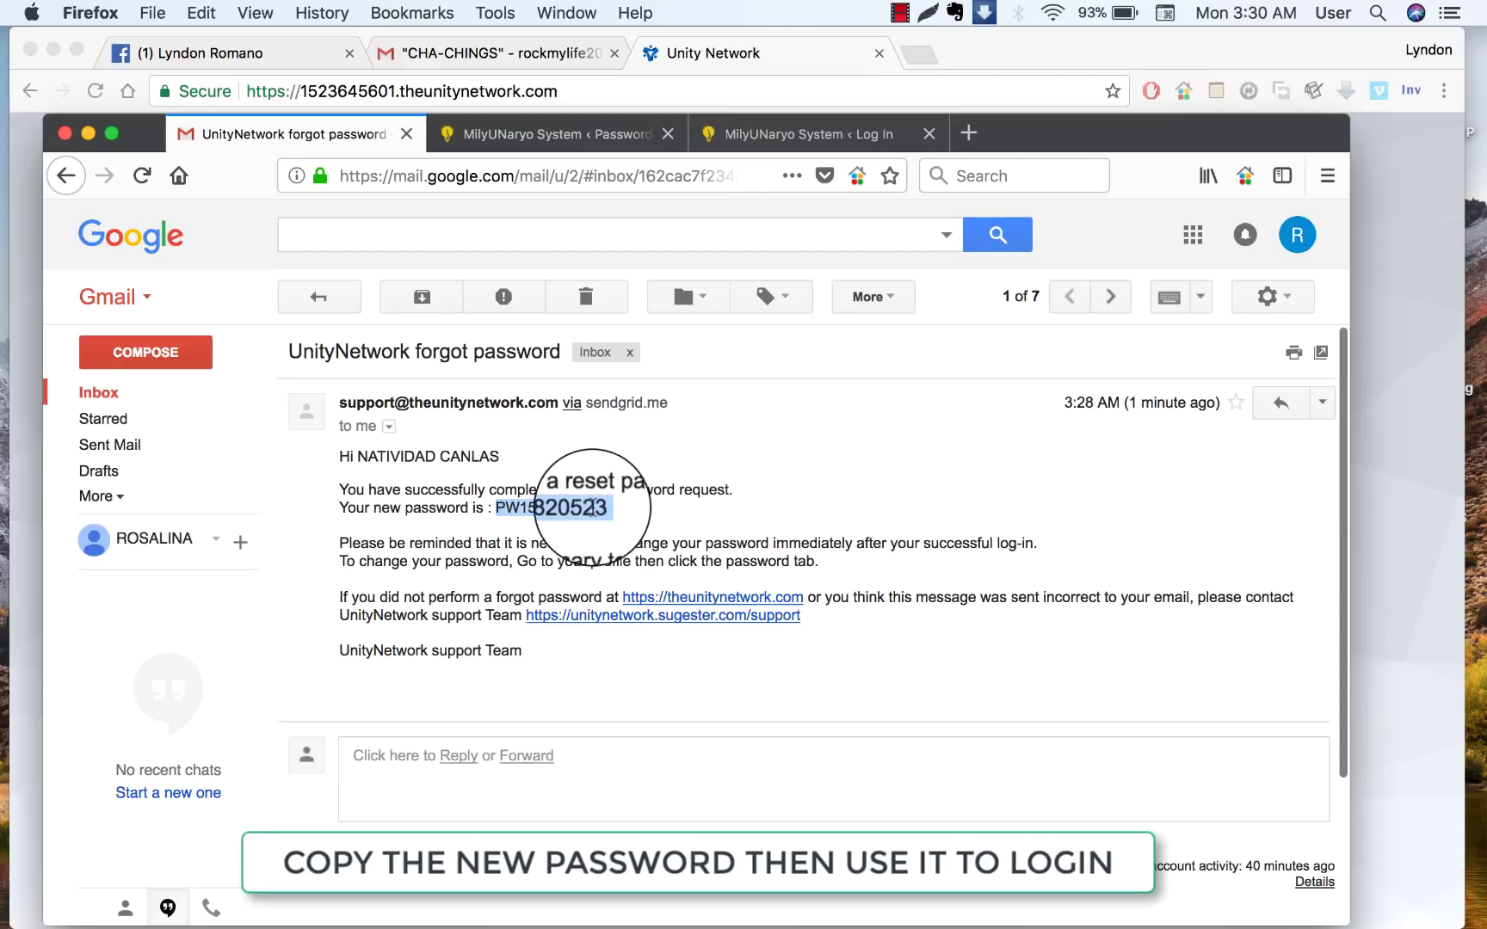
{"action": "right_click", "coordinate": [580, 497]}
{"action": "left_click", "coordinate": [631, 511]}
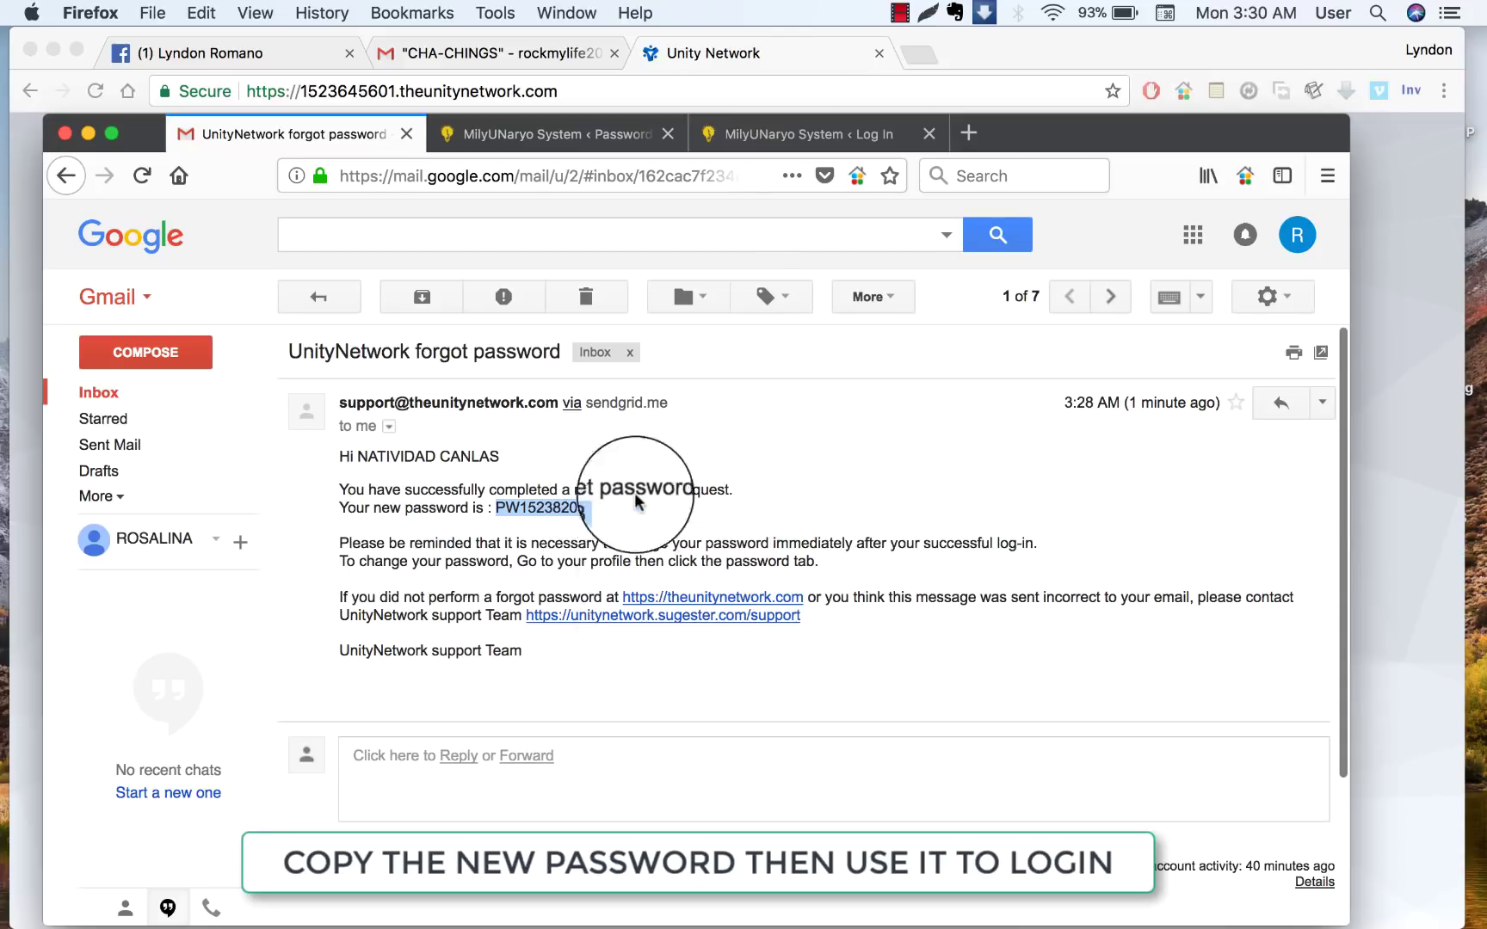
{"action": "left_click", "coordinate": [727, 56]}
Paste the new password into the Password field and log in.
{"action": "right_click", "coordinate": [639, 556]}
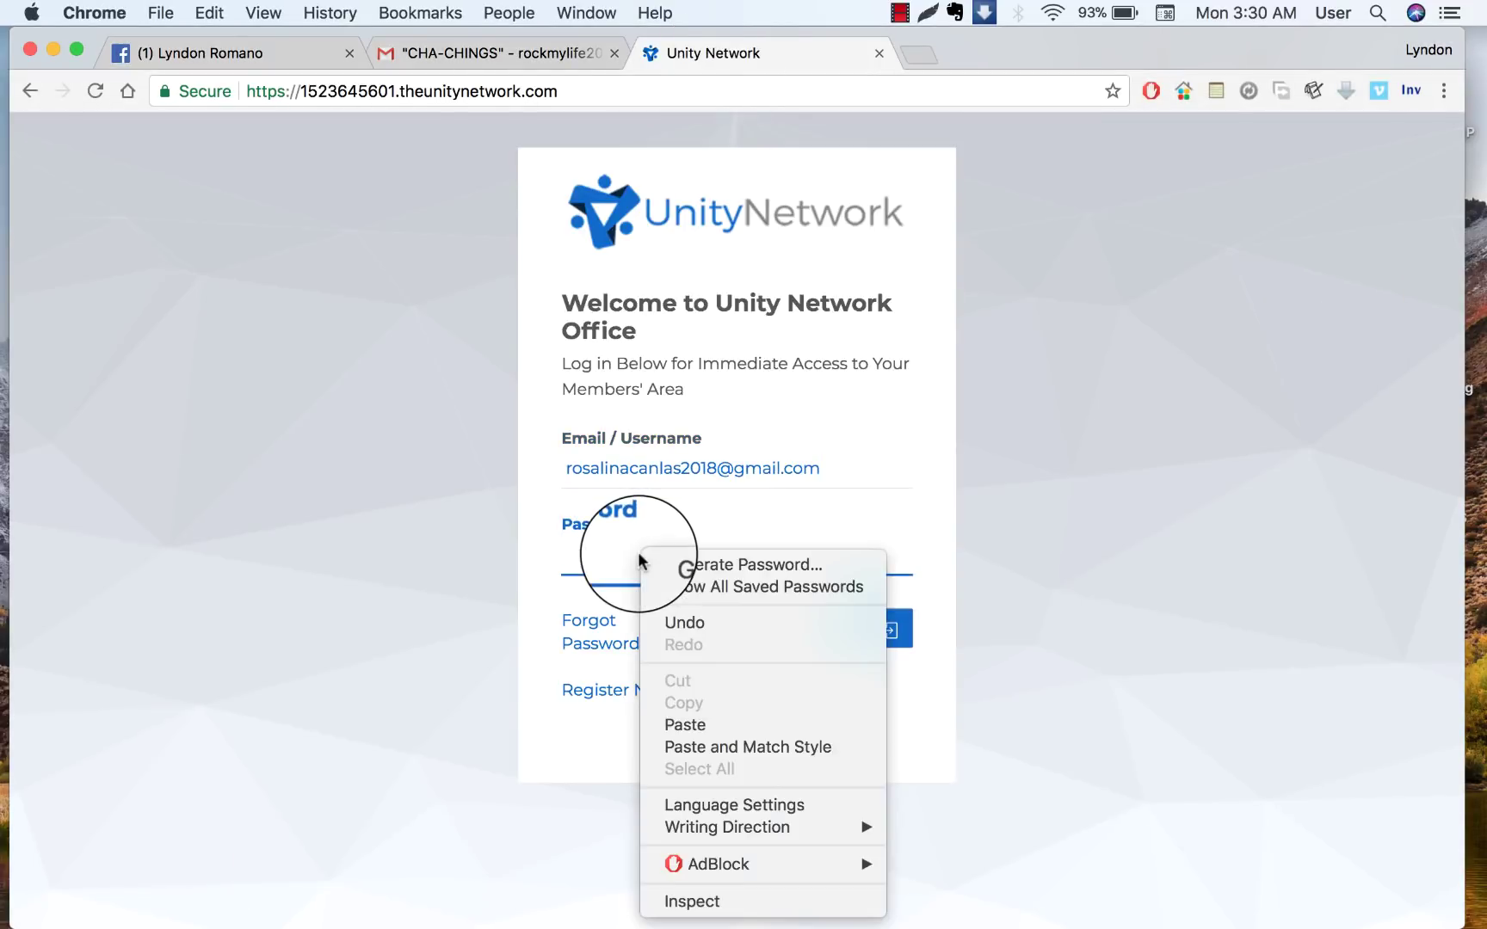
{"action": "right_click", "coordinate": [601, 556]}
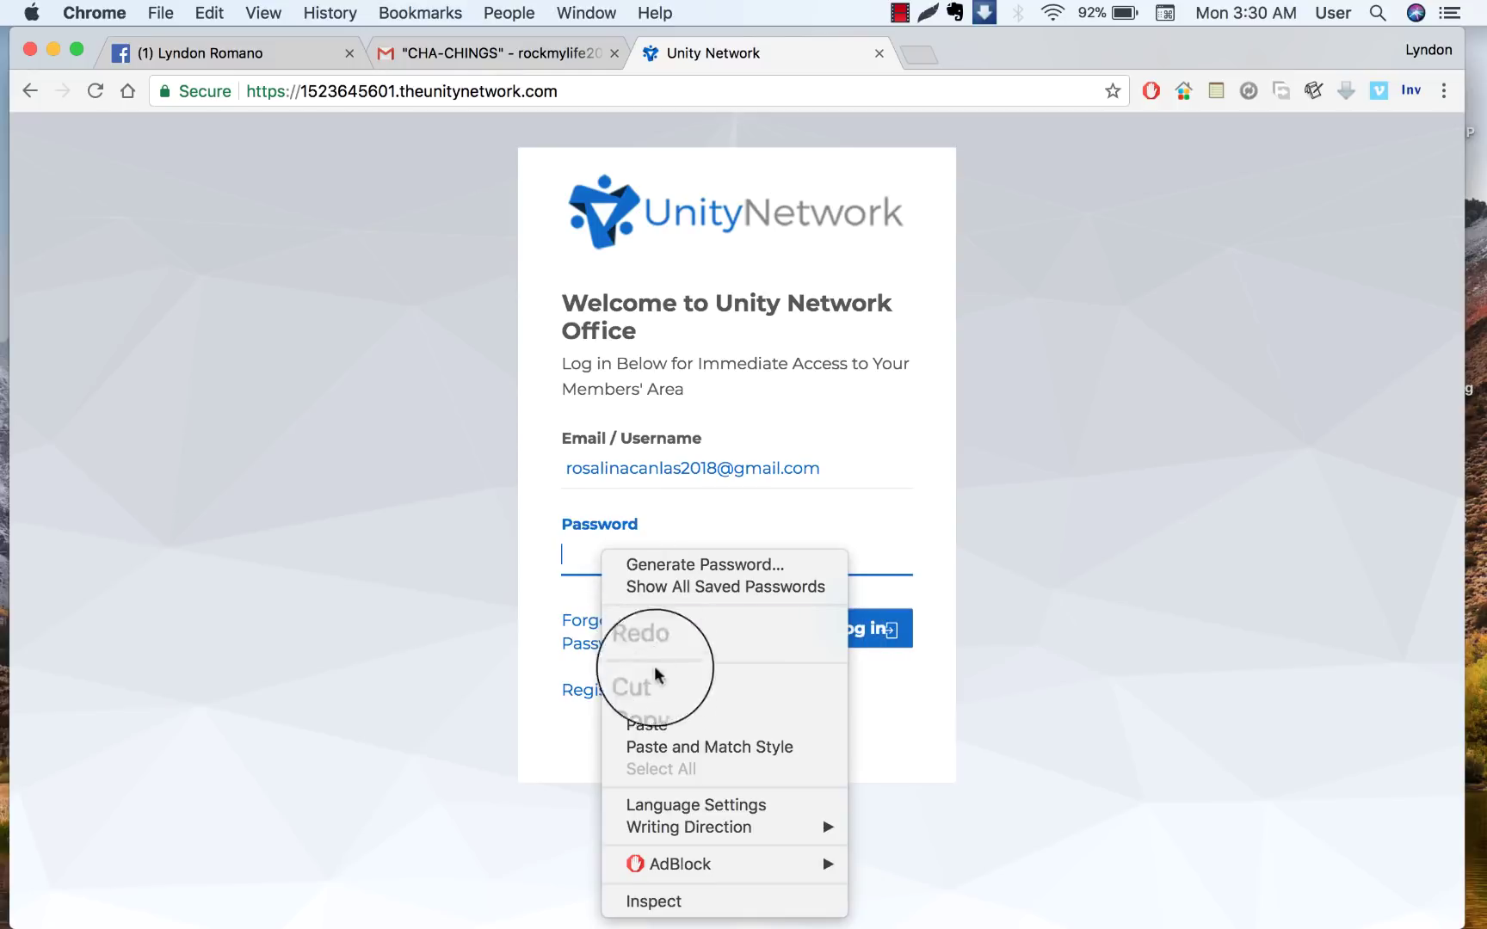
{"action": "left_click", "coordinate": [656, 728]}
{"action": "left_click", "coordinate": [508, 571]}
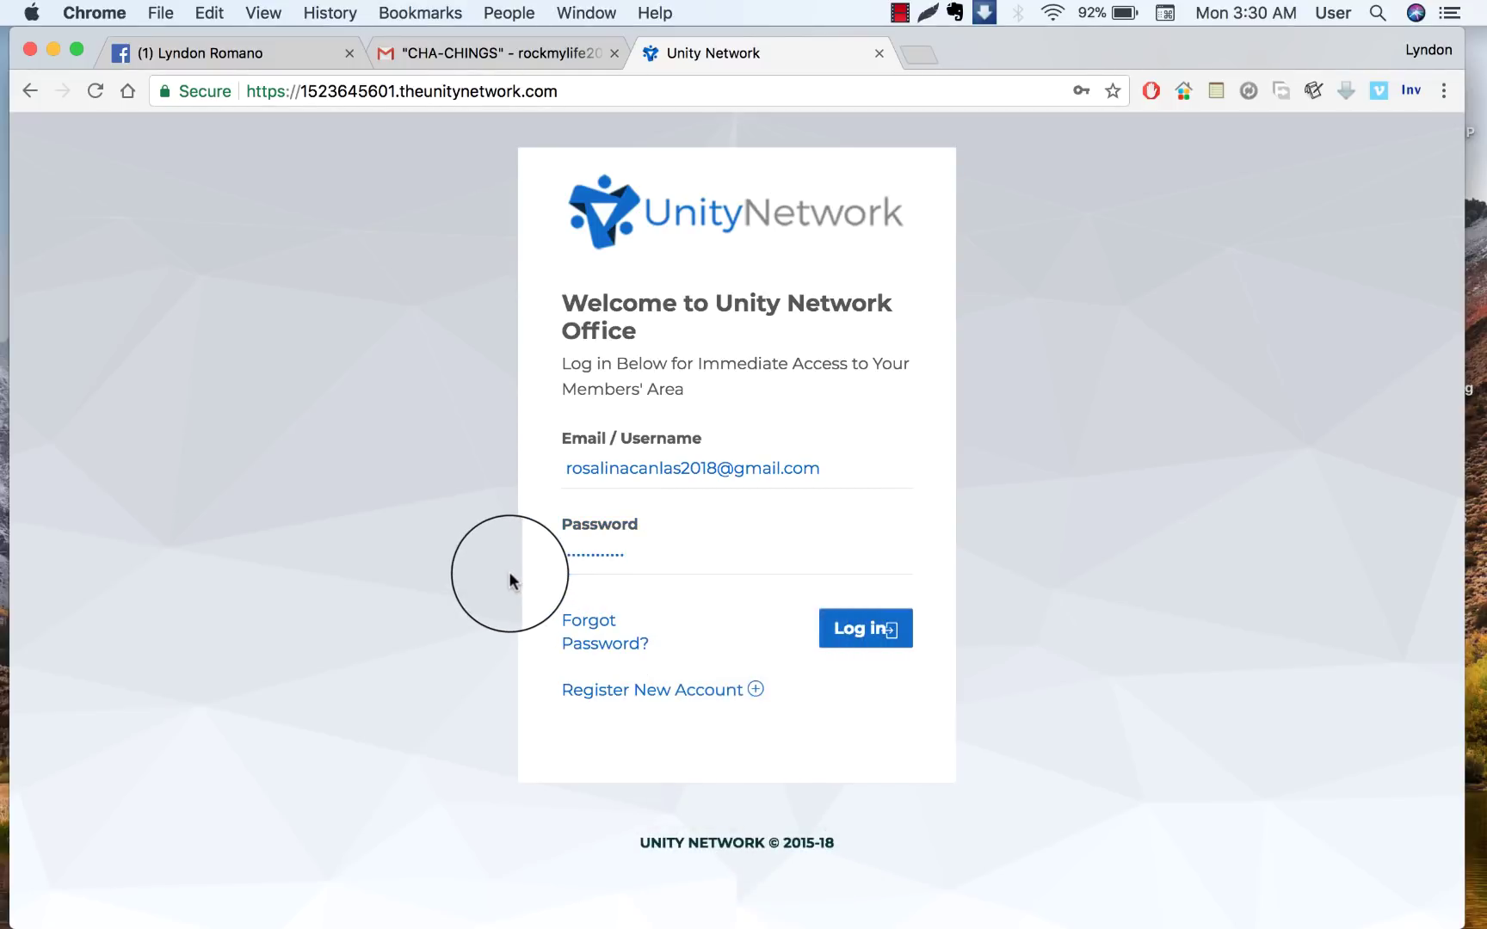
{"action": "left_click", "coordinate": [873, 628]}
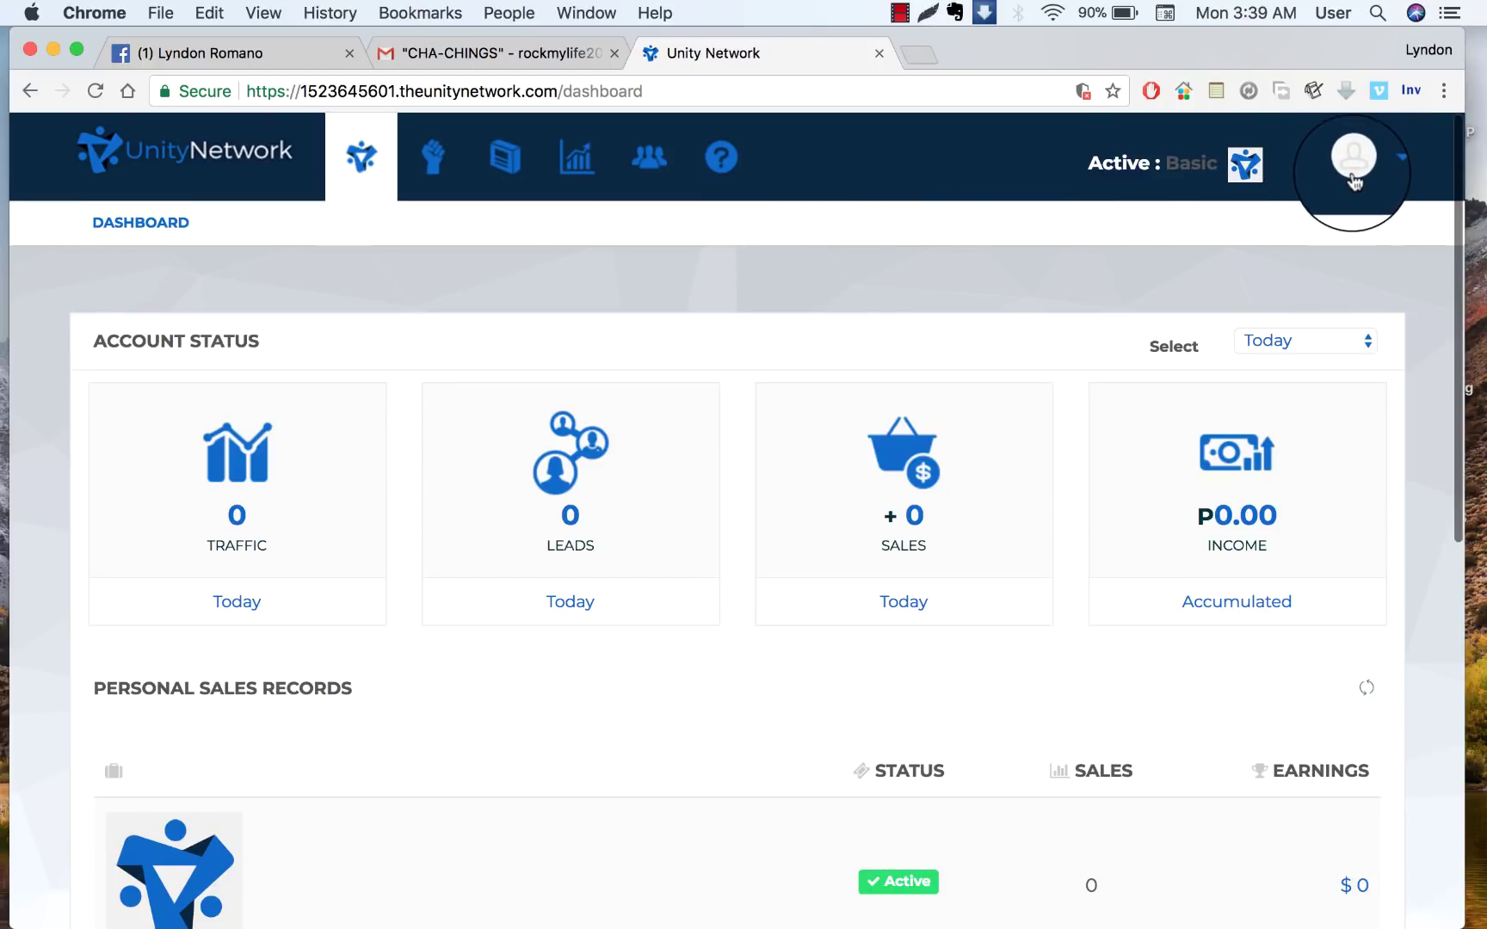
Go to the member profile page, show the Password section, and focus Current Password.
{"action": "left_click", "coordinate": [1387, 165]}
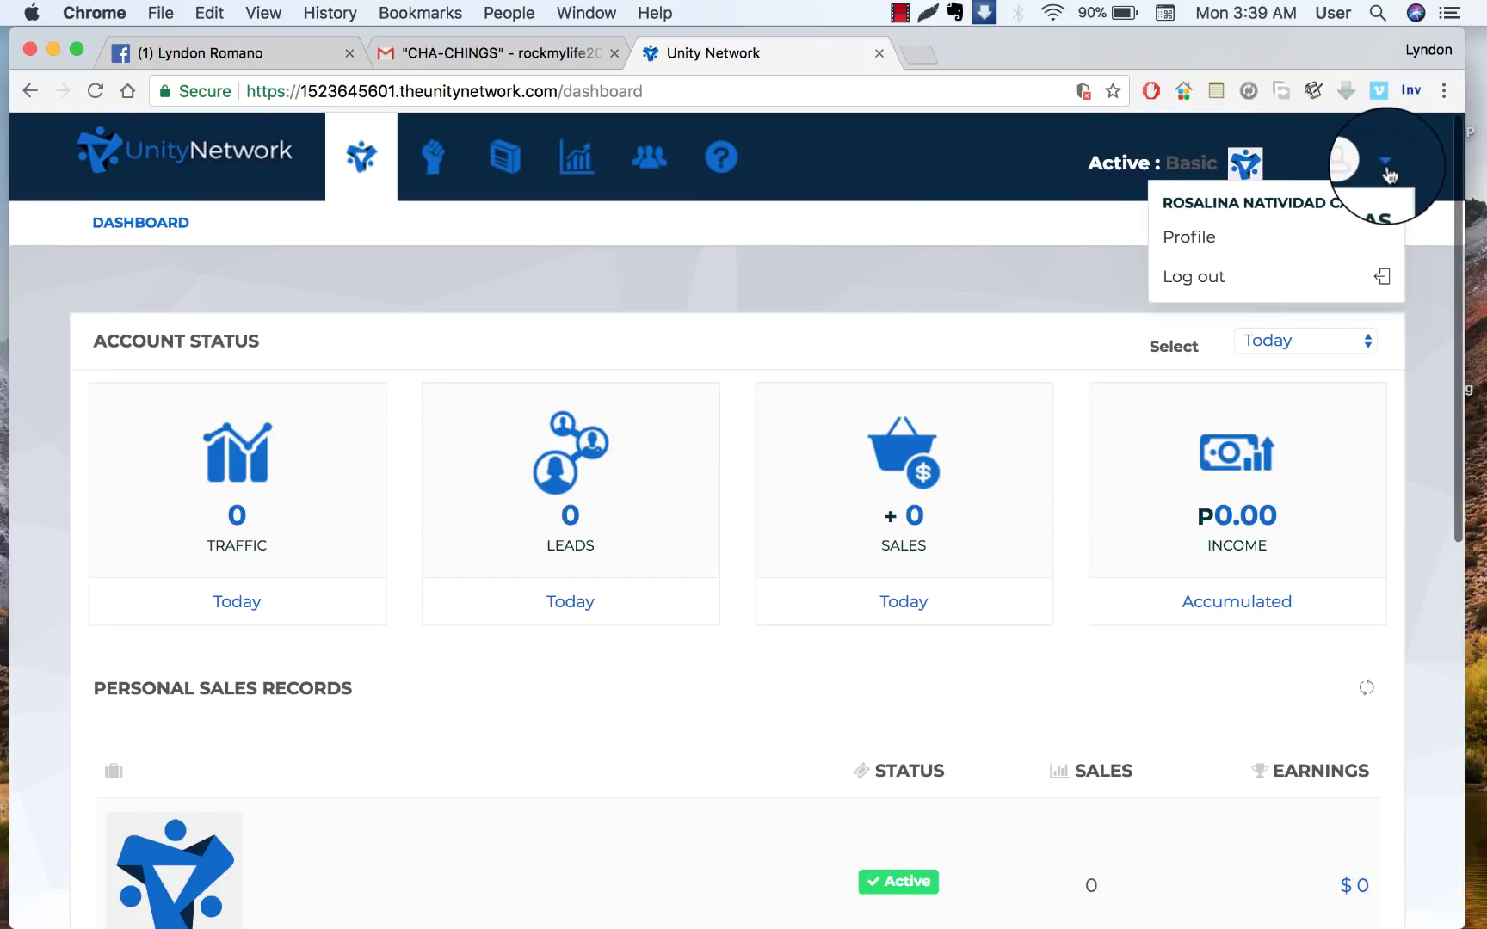
{"action": "left_click", "coordinate": [1199, 239]}
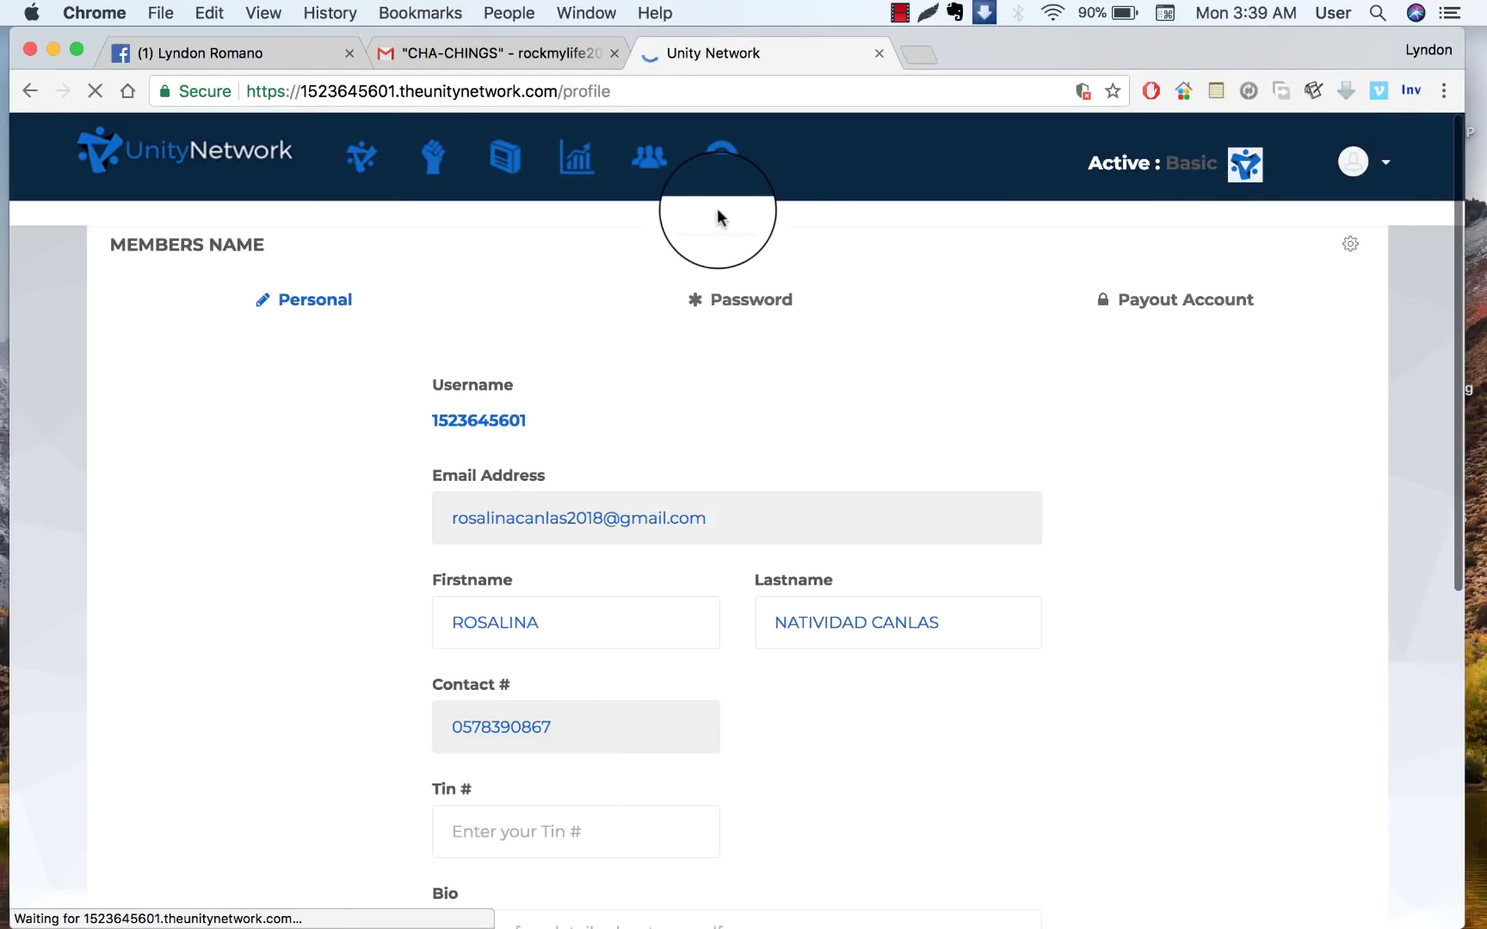
{"action": "left_click", "coordinate": [738, 301]}
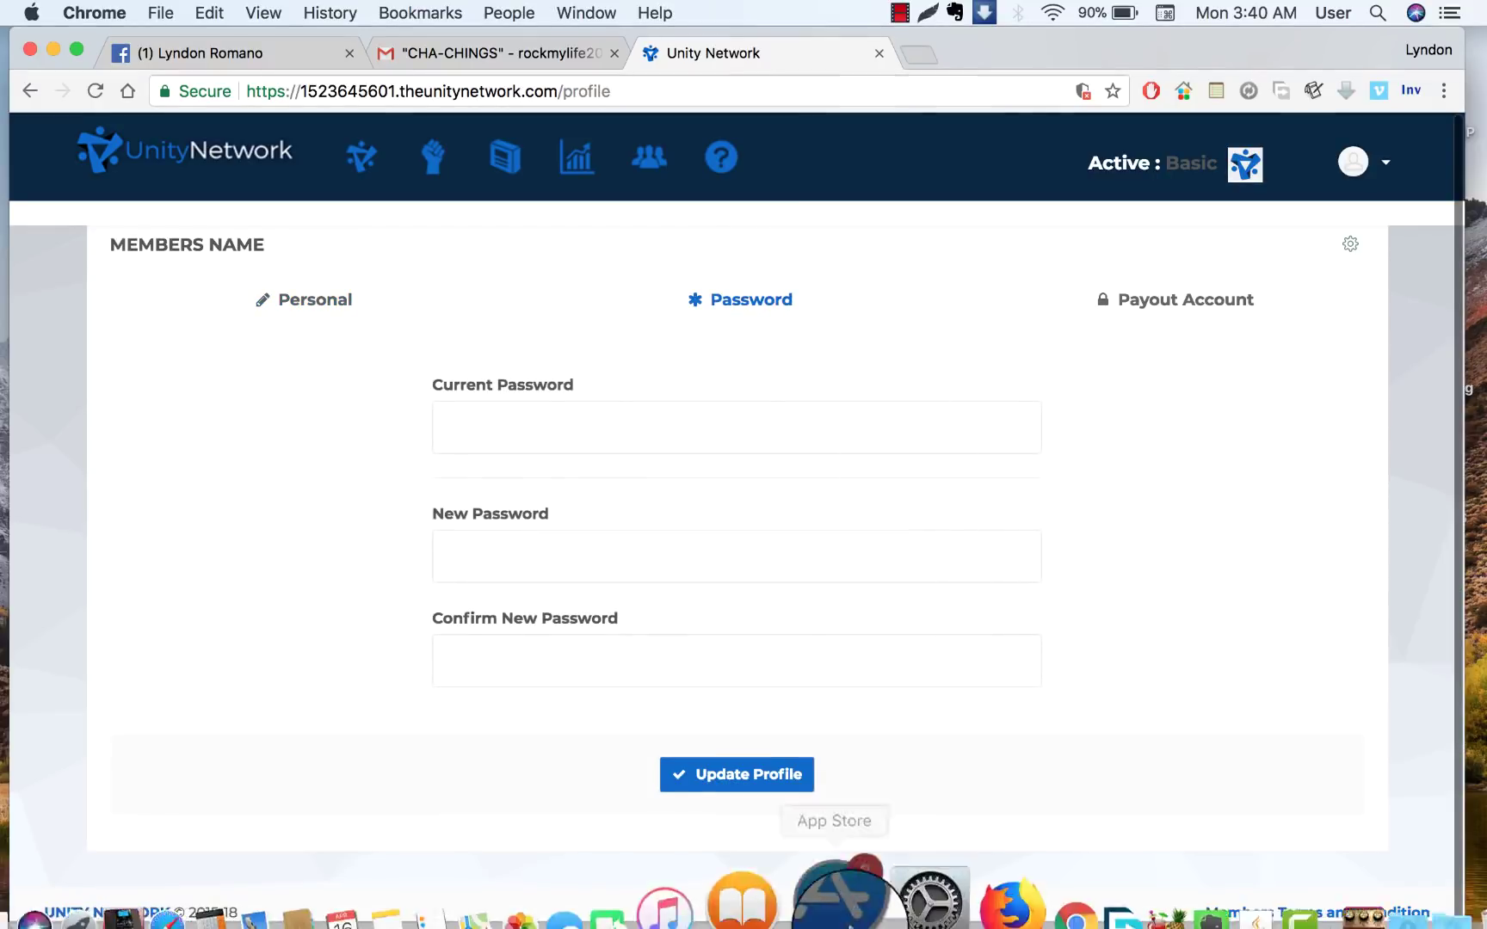
{"action": "left_click", "coordinate": [506, 412]}
{"action": "left_click", "coordinate": [389, 428]}
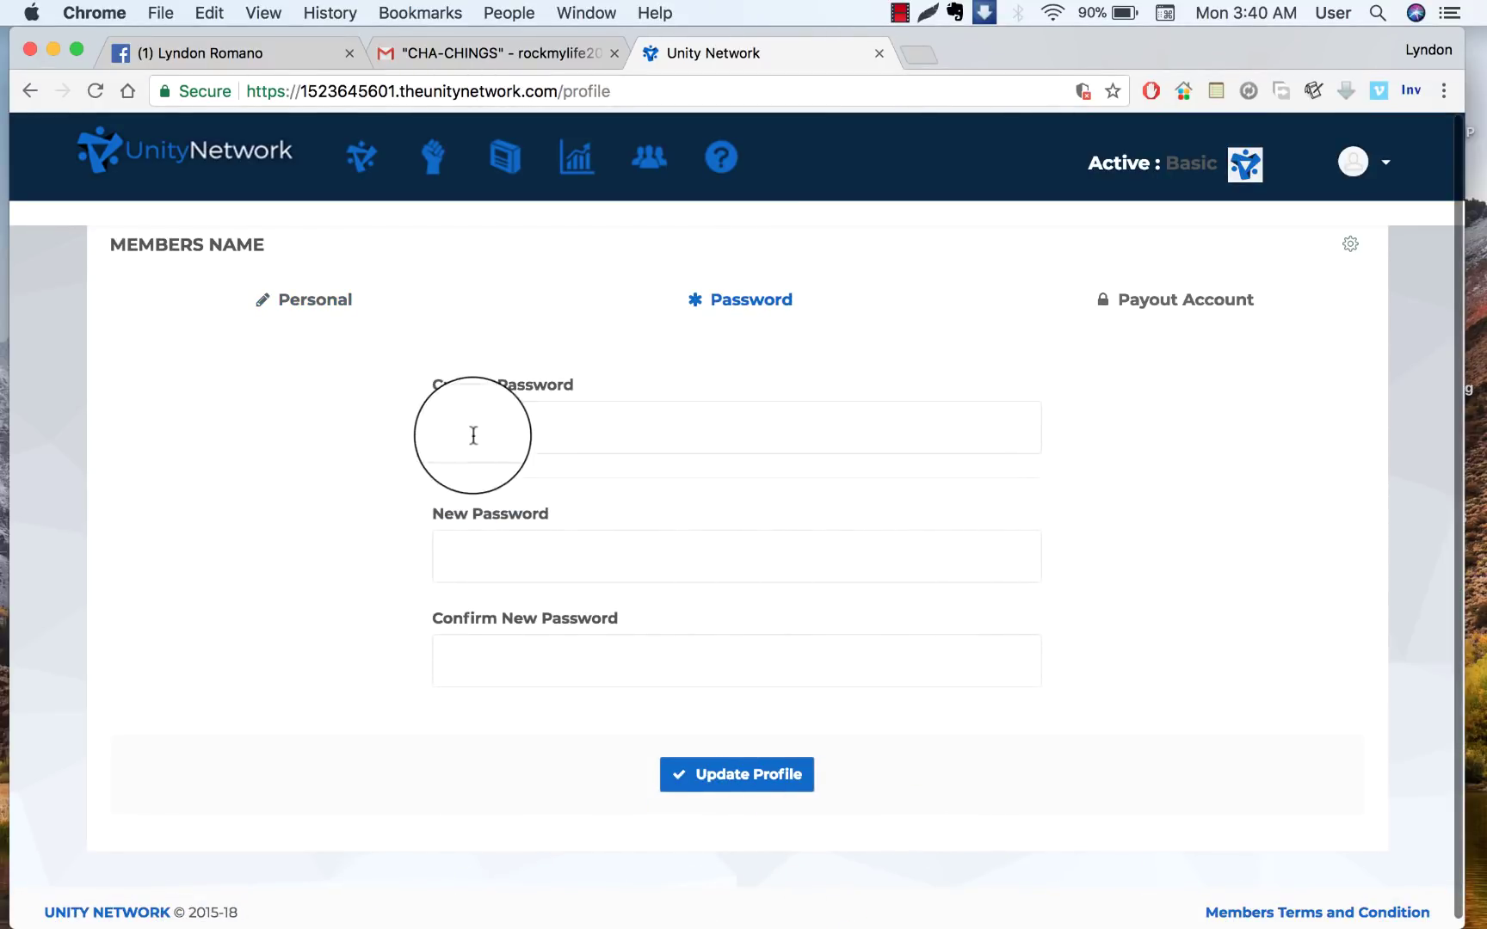
Copy the temporary password from the 'UnityNetwork forgot password' email and refocus Current Password in Chrome.
{"action": "mouse_move", "coordinate": [928, 923]}
{"action": "left_click", "coordinate": [928, 890]}
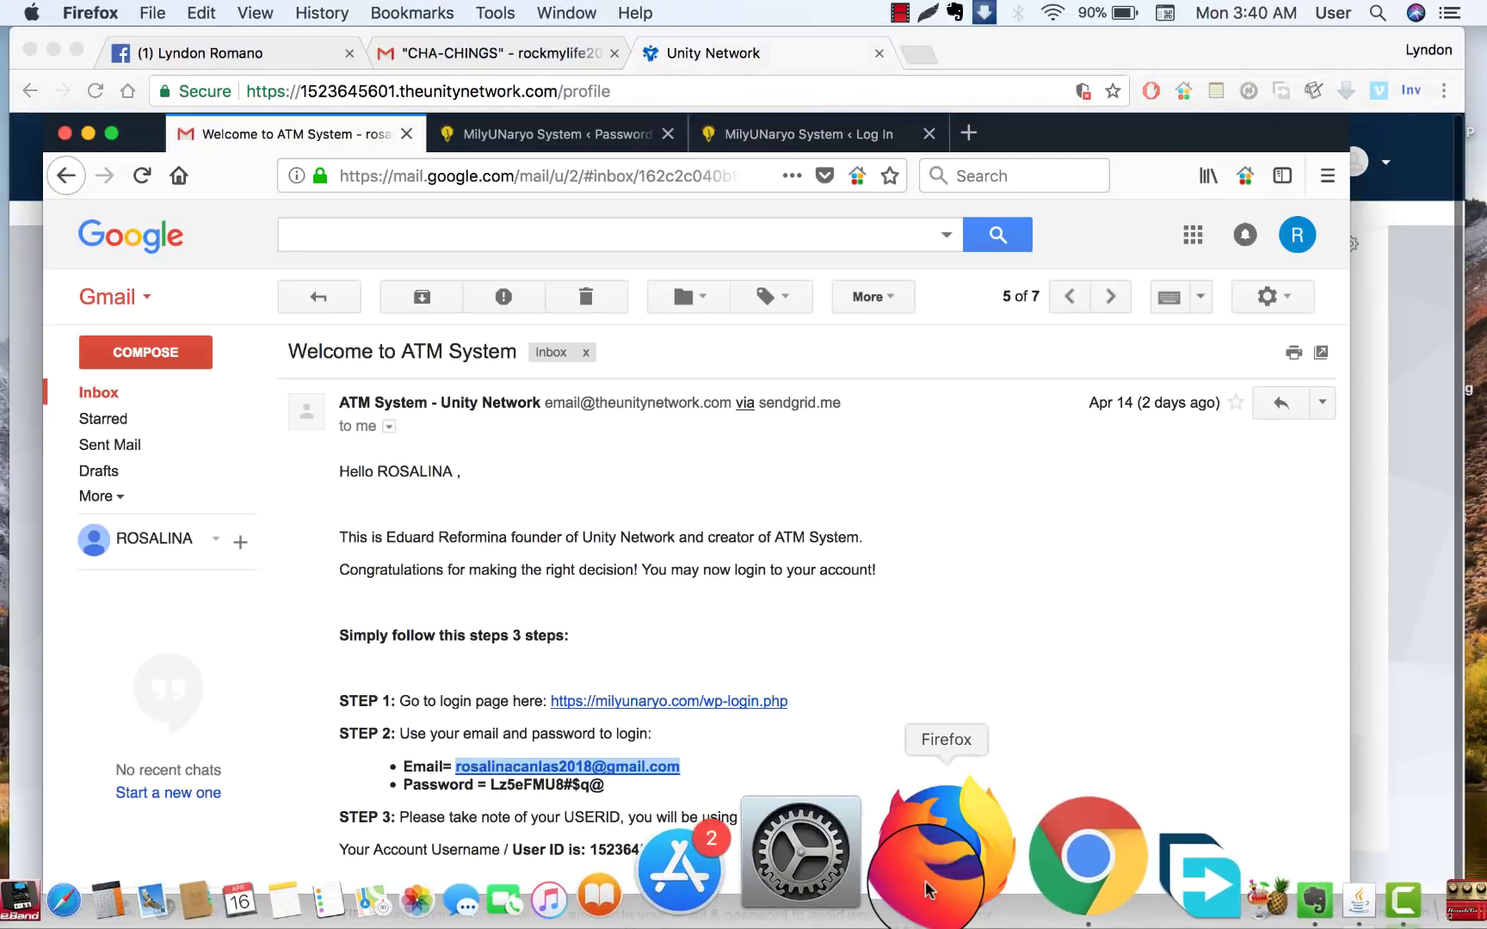
{"action": "left_click", "coordinate": [115, 395]}
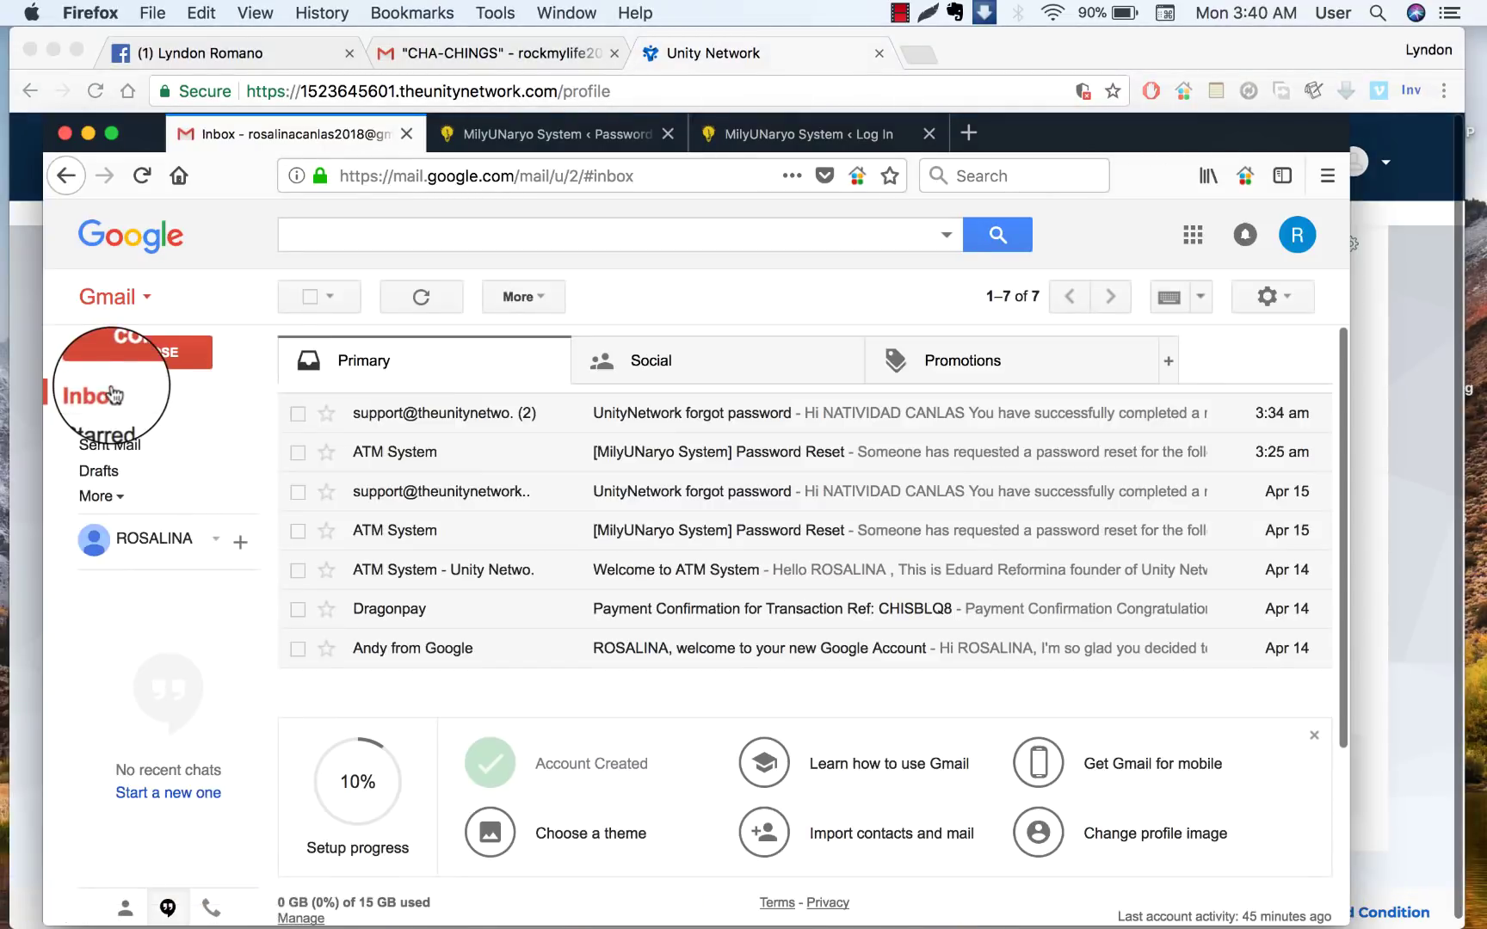
{"action": "left_click", "coordinate": [663, 411]}
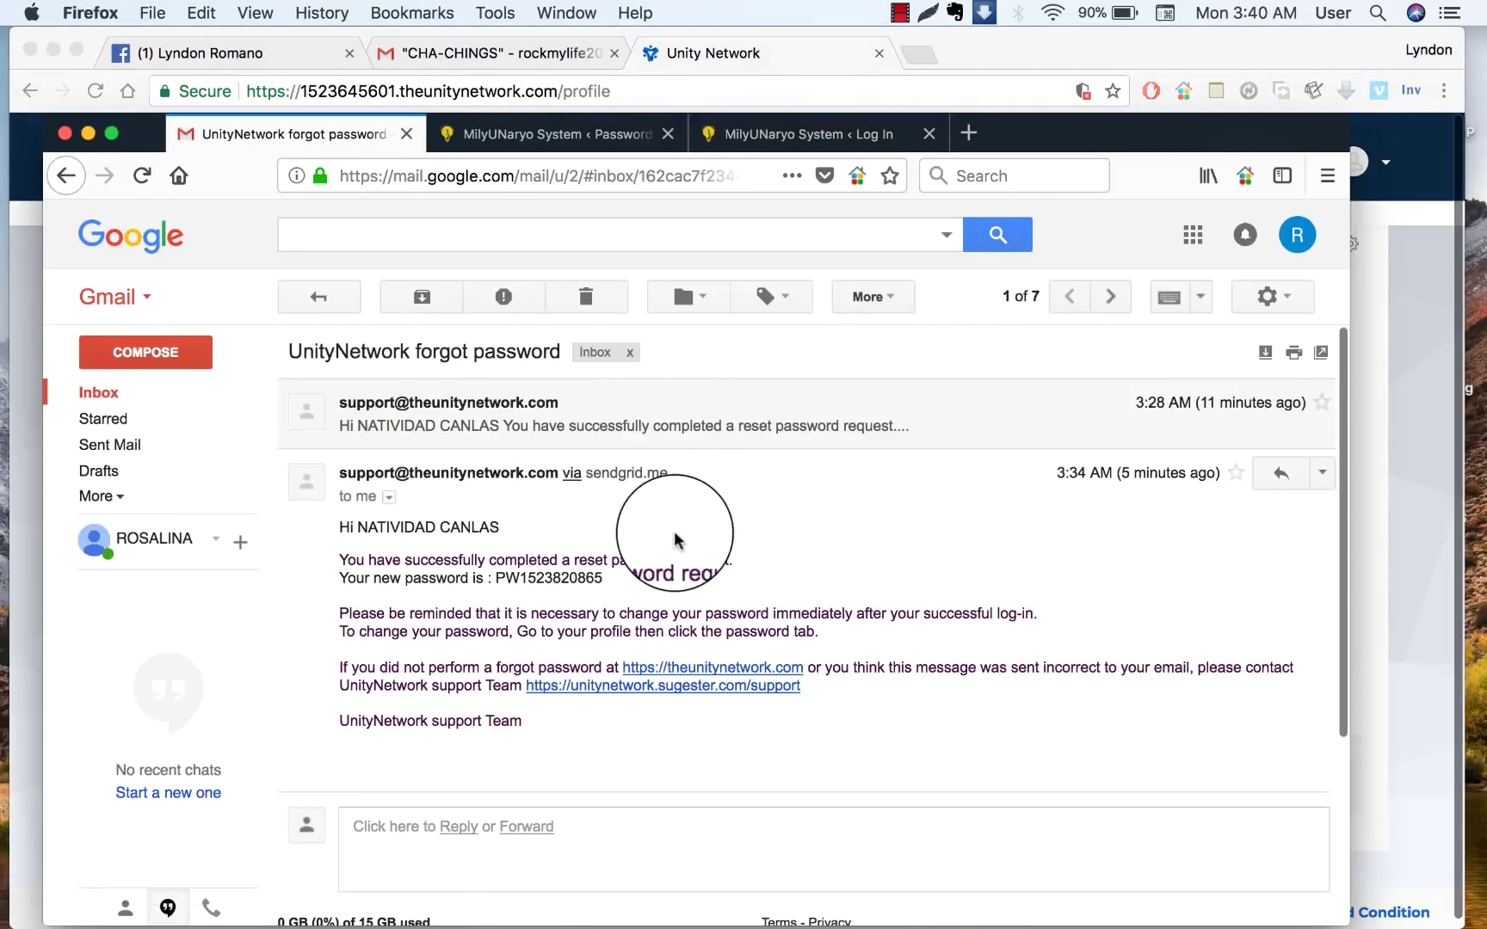
{"action": "left_click_drag", "start_coordinate": [496, 578], "coordinate": [599, 581]}
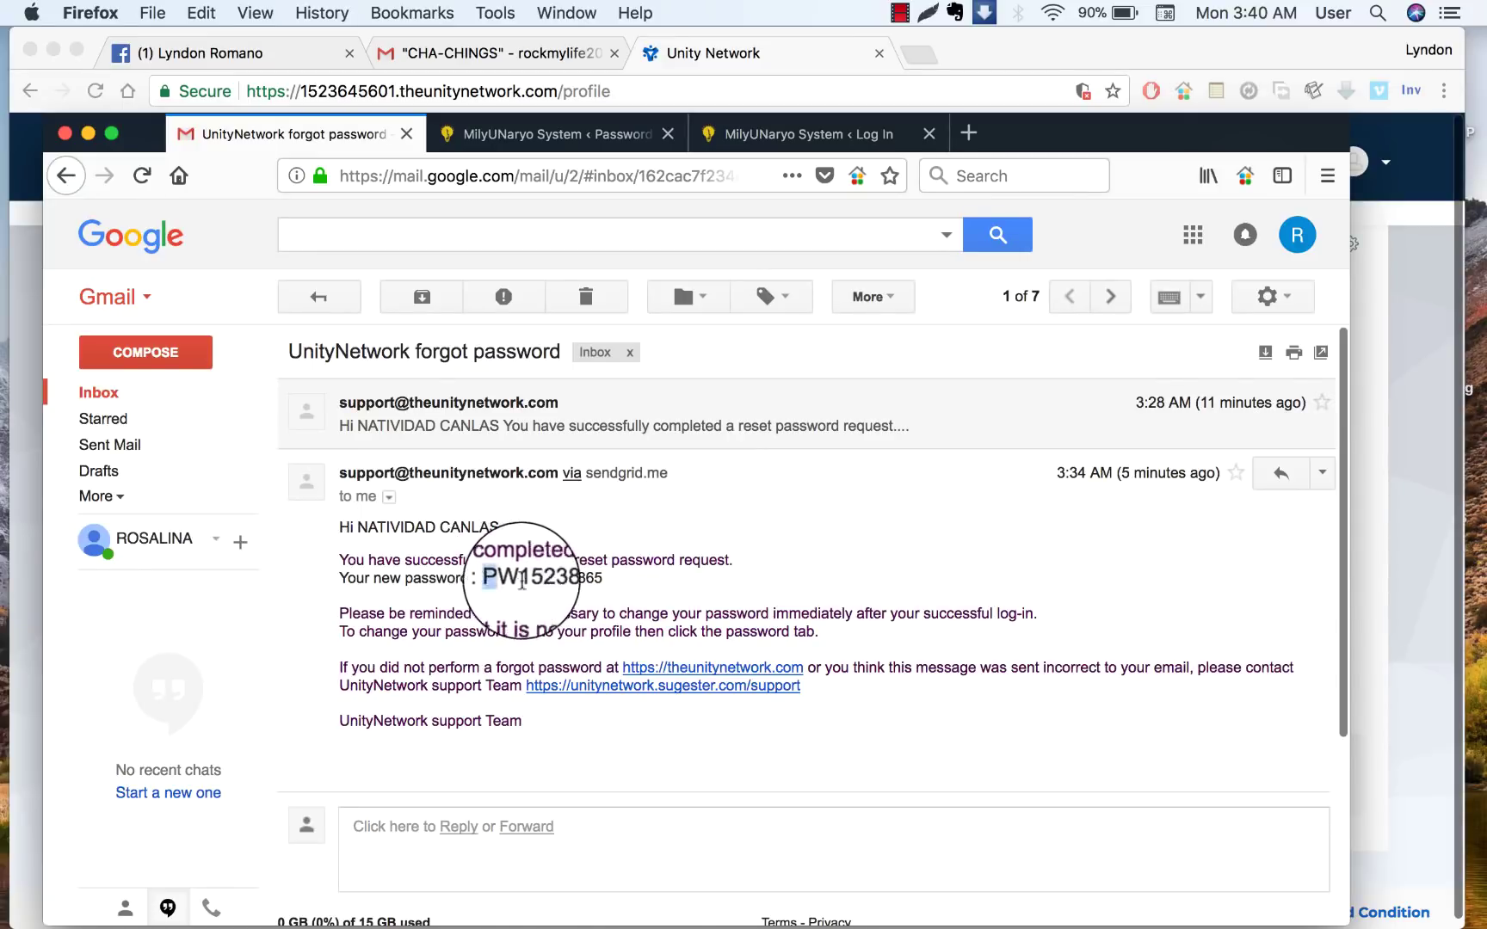
{"action": "right_click", "coordinate": [568, 569]}
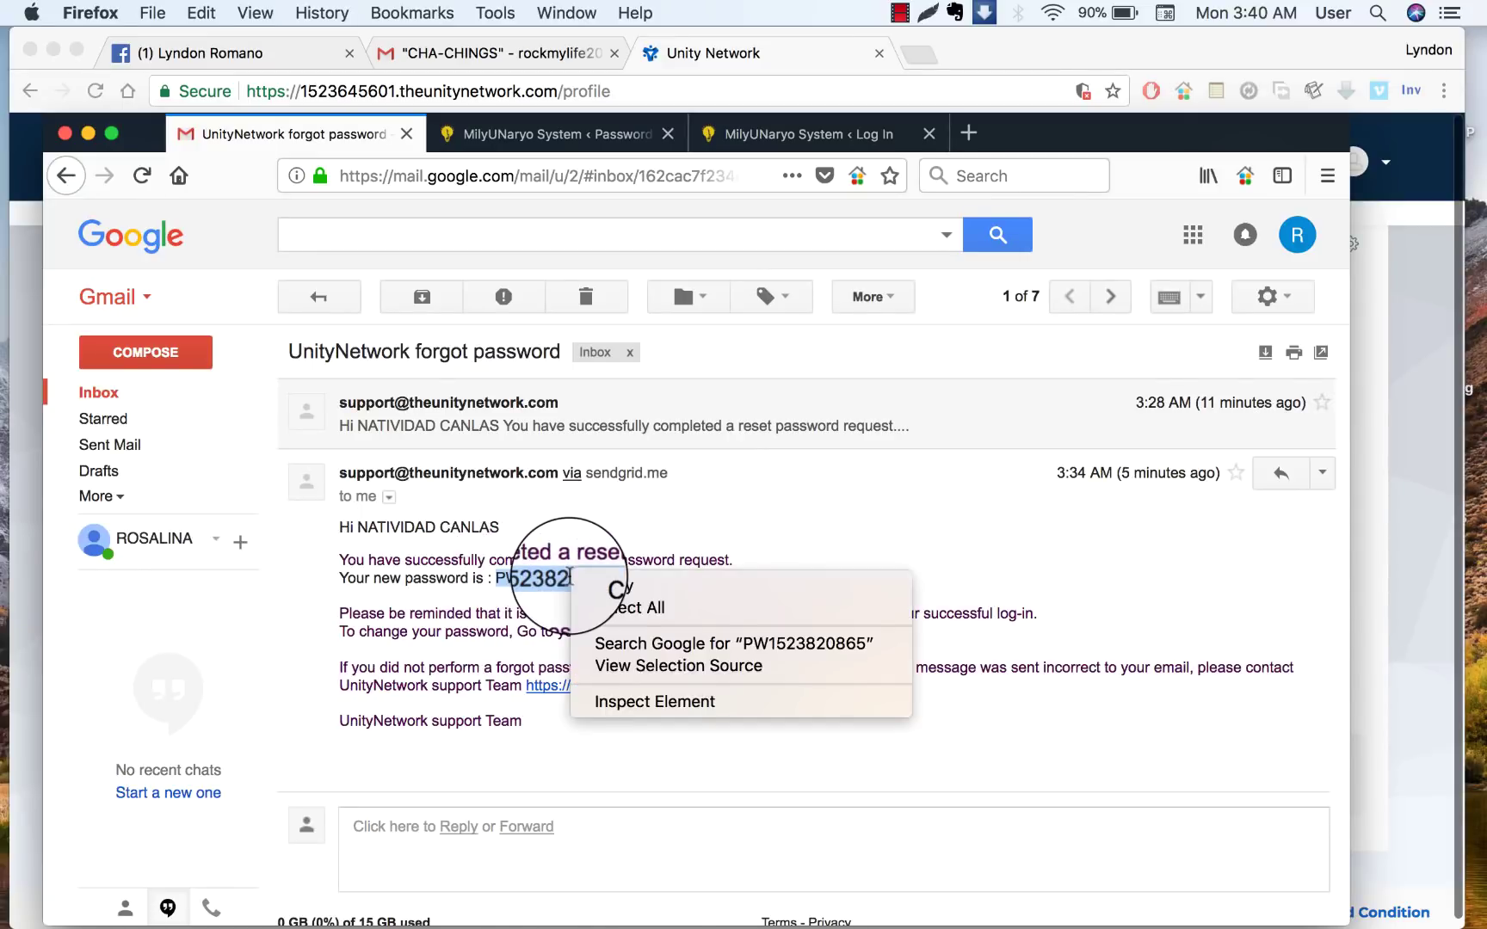
{"action": "left_click", "coordinate": [600, 585]}
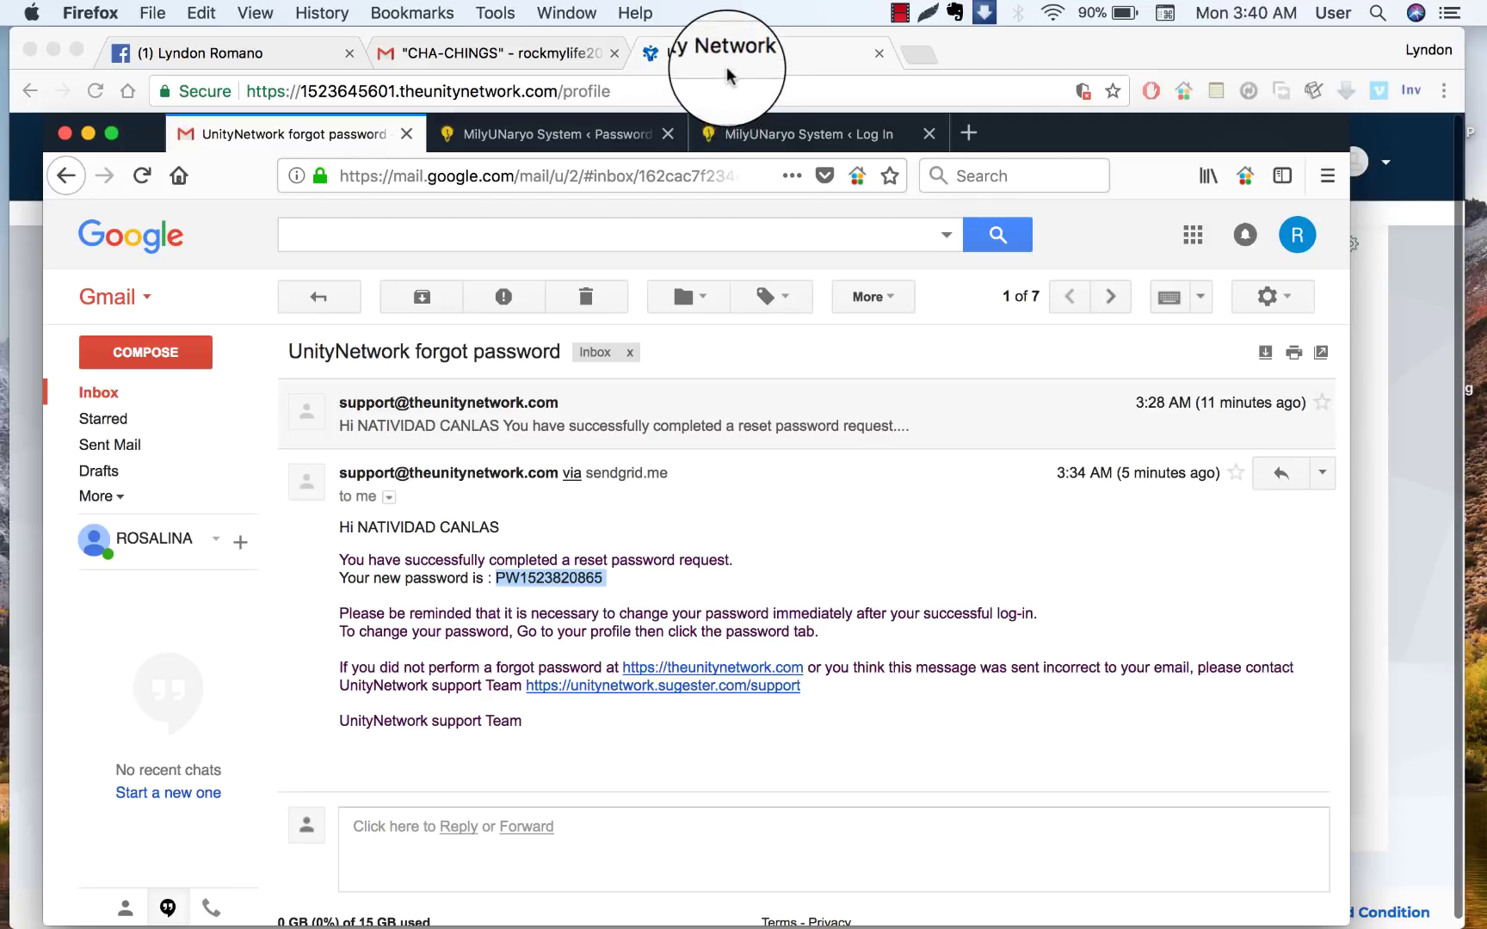
{"action": "left_click", "coordinate": [722, 56]}
{"action": "left_click", "coordinate": [545, 426]}
Paste the temporary password as current password and enter the new password in both New and Confirm fields.
{"action": "right_click", "coordinate": [545, 426]}
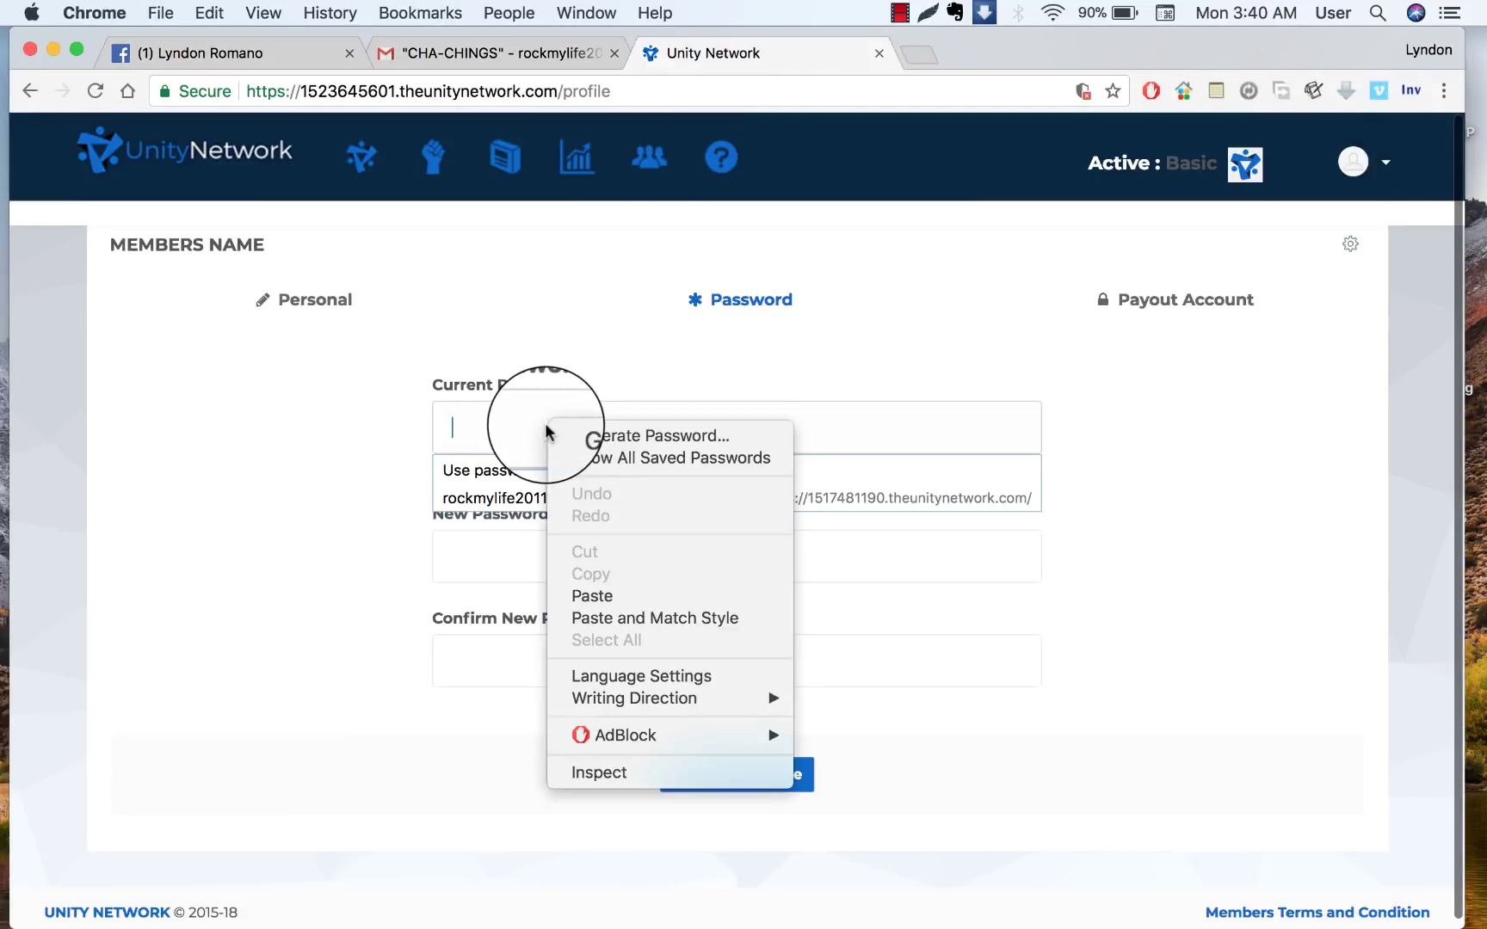
{"action": "left_click", "coordinate": [592, 592]}
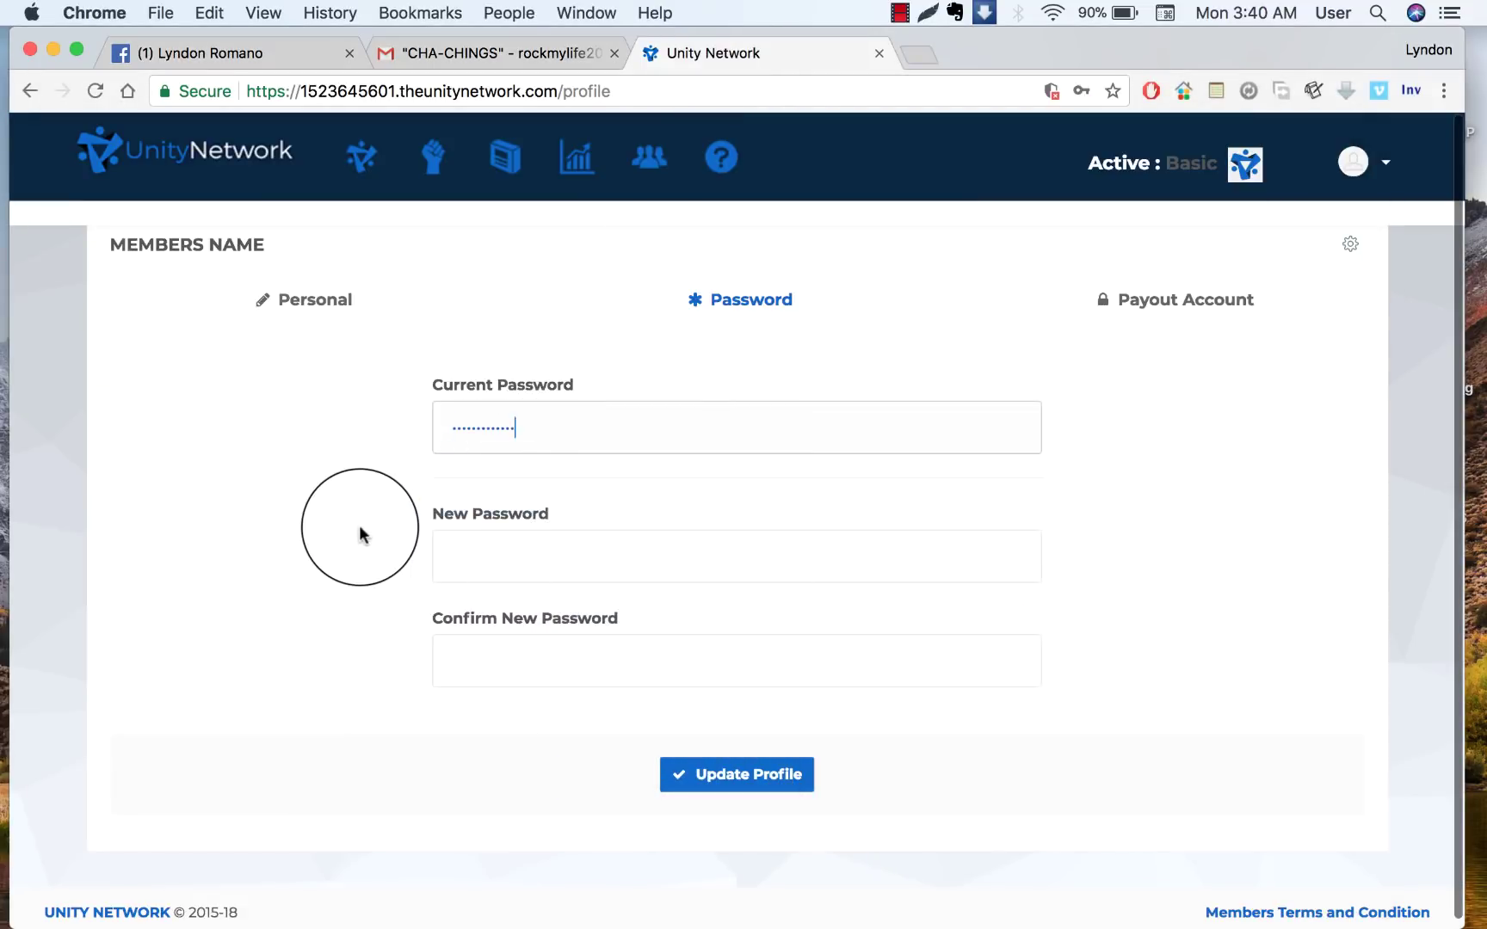
{"action": "left_click", "coordinate": [485, 551]}
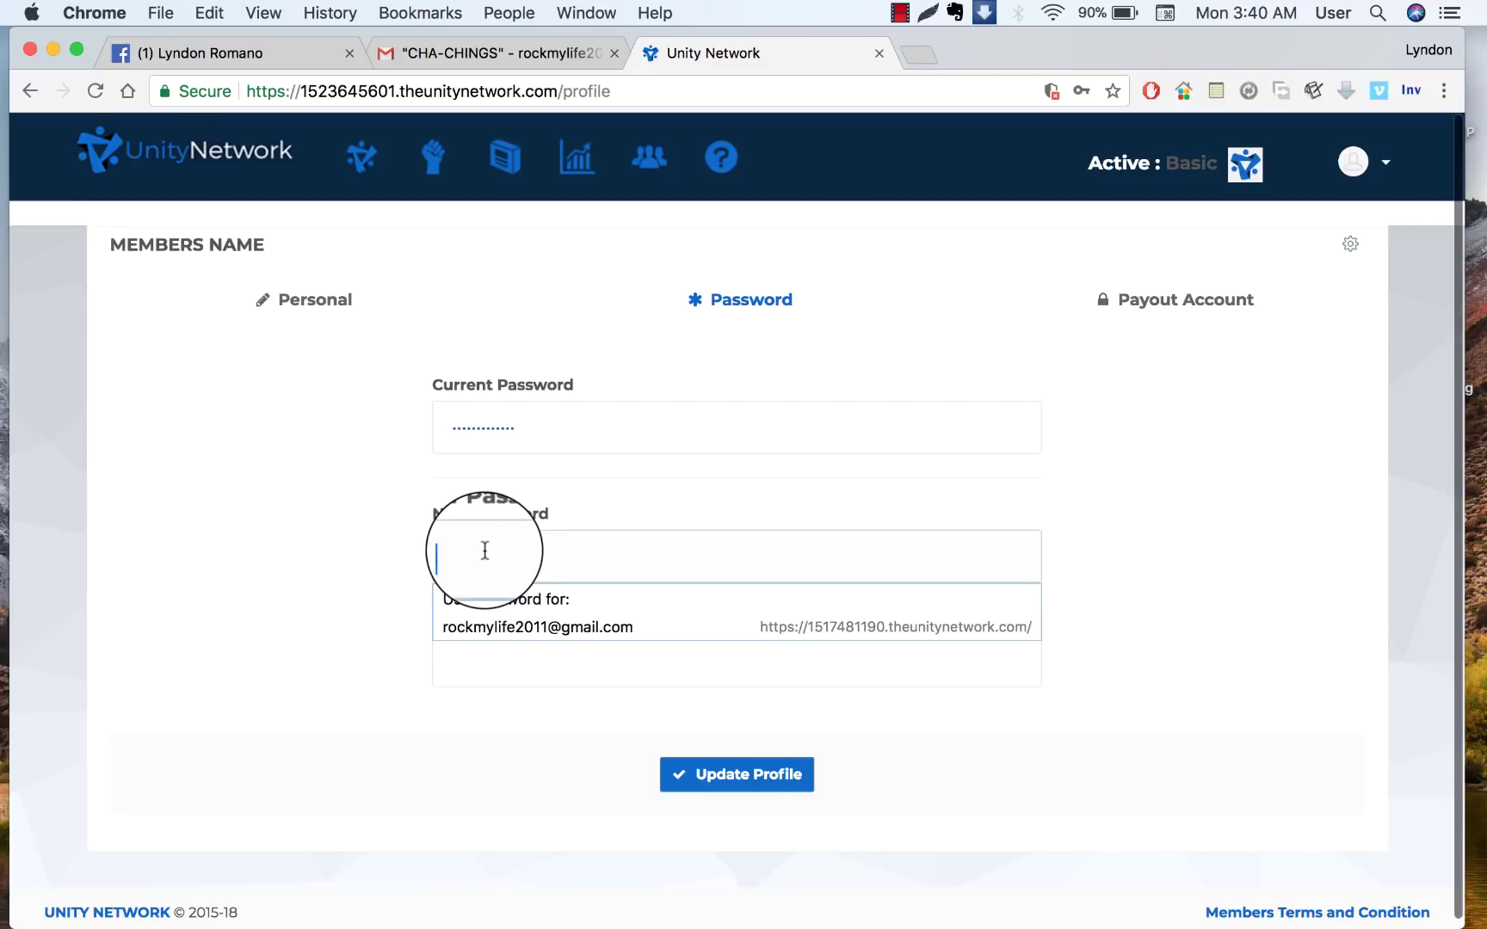
{"action": "type", "text": "a"}
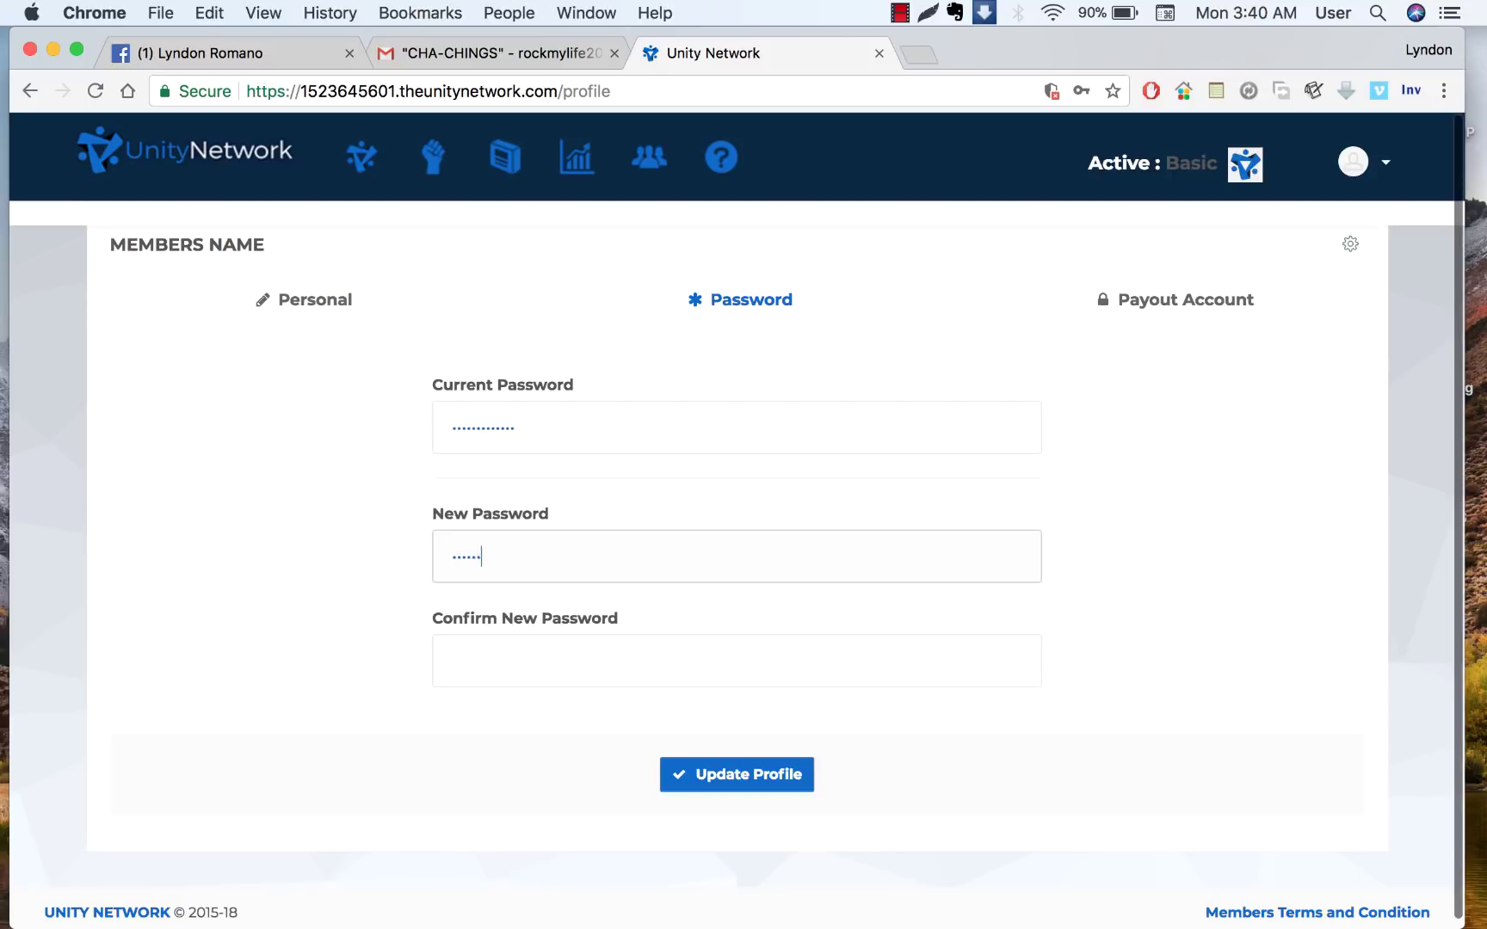
{"action": "key", "text": "BackSpace"}
{"action": "key", "text": "BackSpace"}
{"action": "key", "text": "BackSpace"}
{"action": "left_click", "coordinate": [467, 661]}
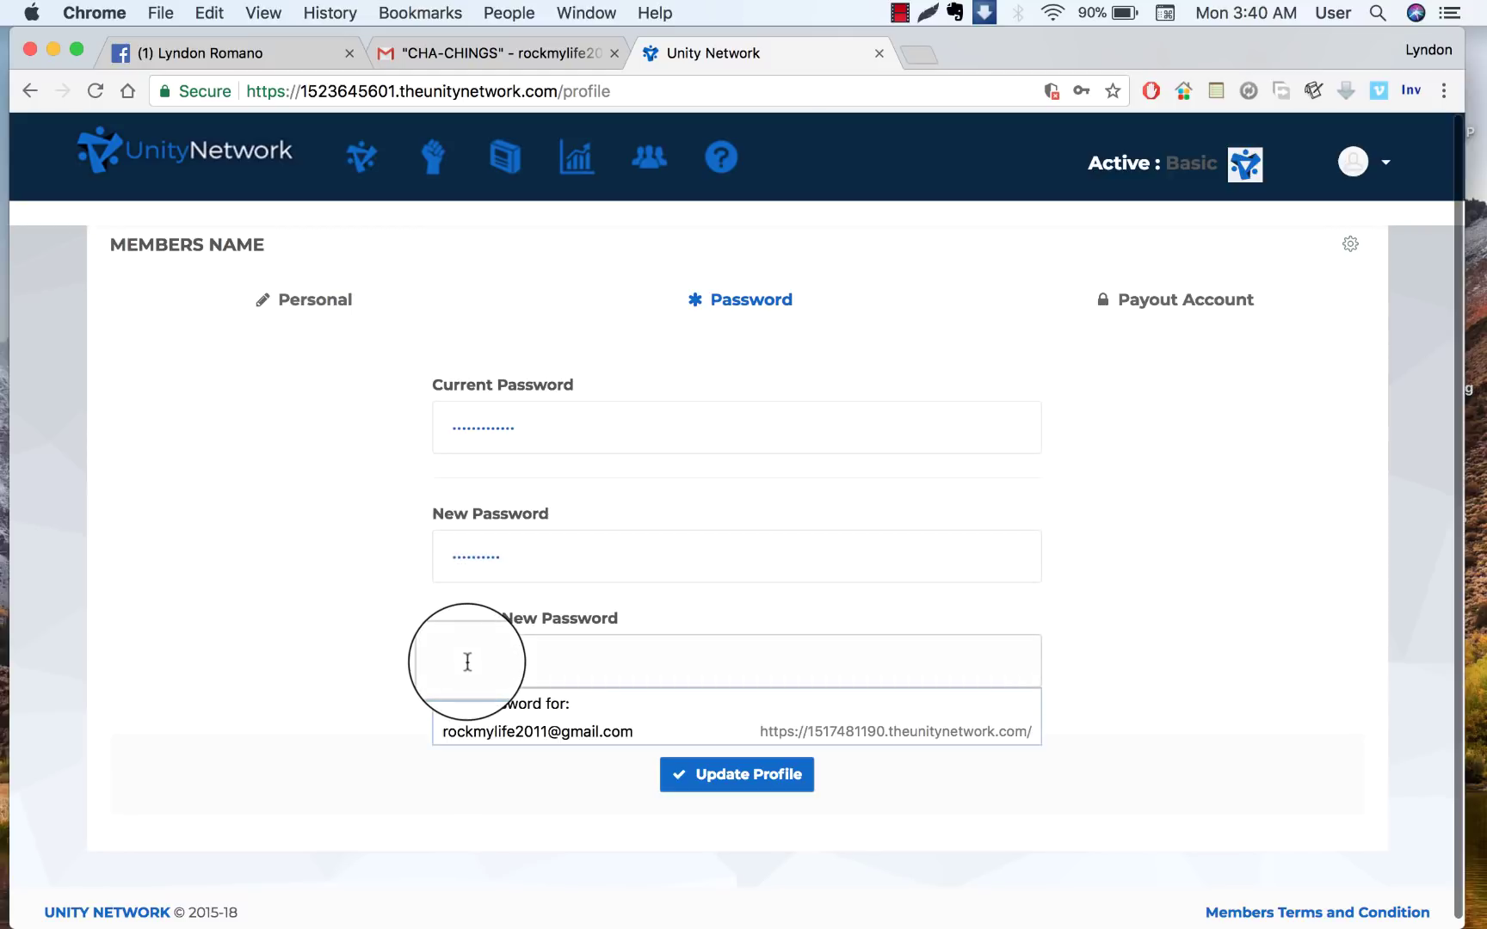
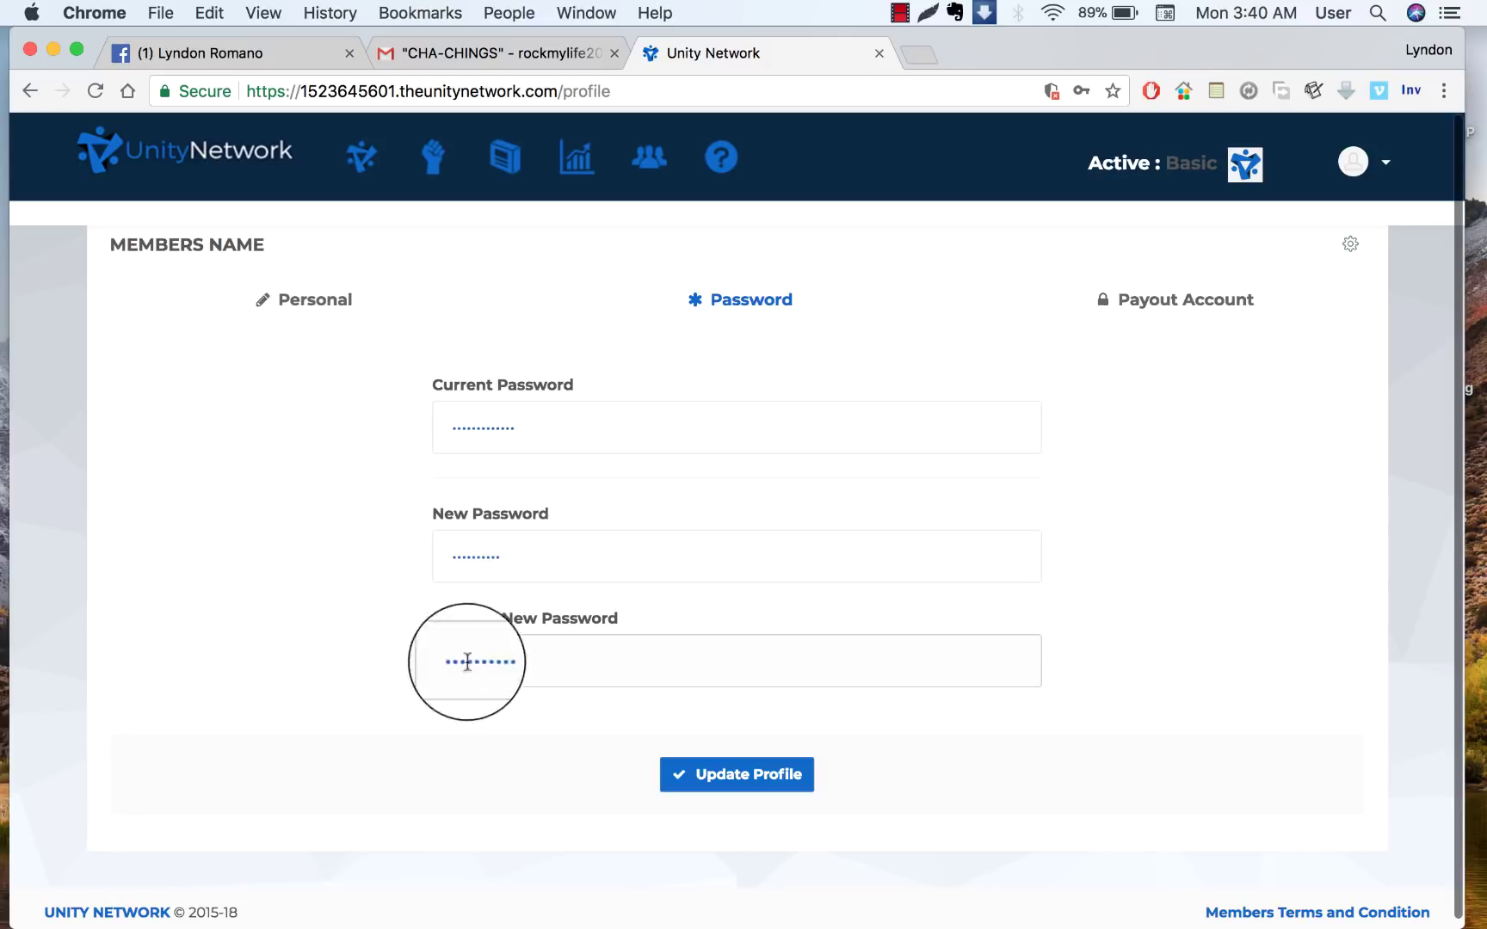
Save the password change with Update Profile, acknowledge the confirmation, and log out.
{"action": "left_click", "coordinate": [748, 784]}
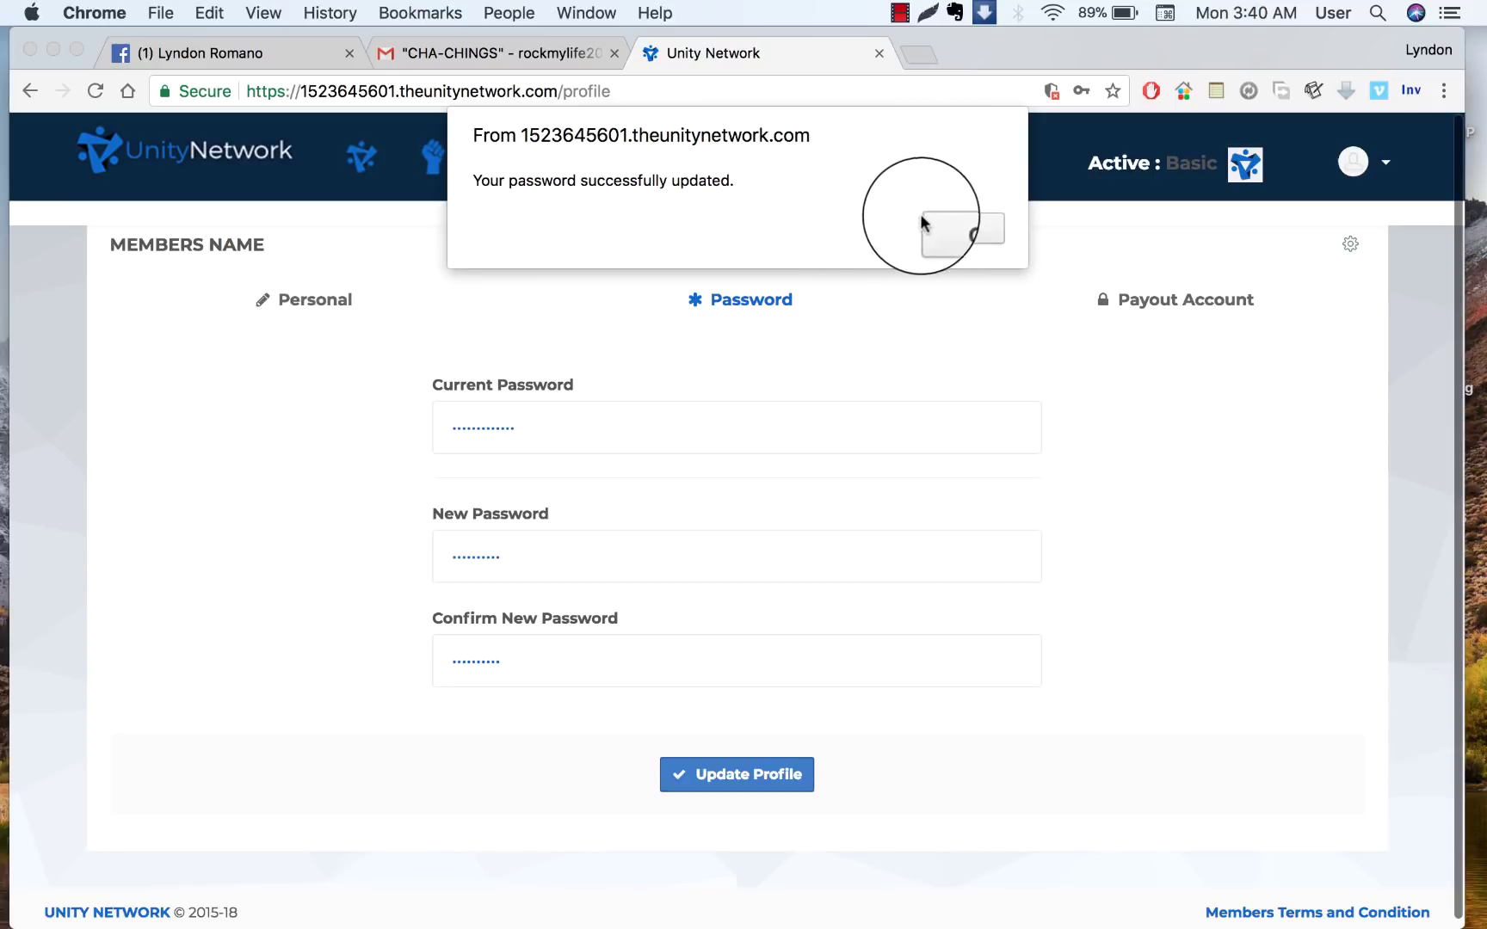
{"action": "left_click", "coordinate": [947, 231]}
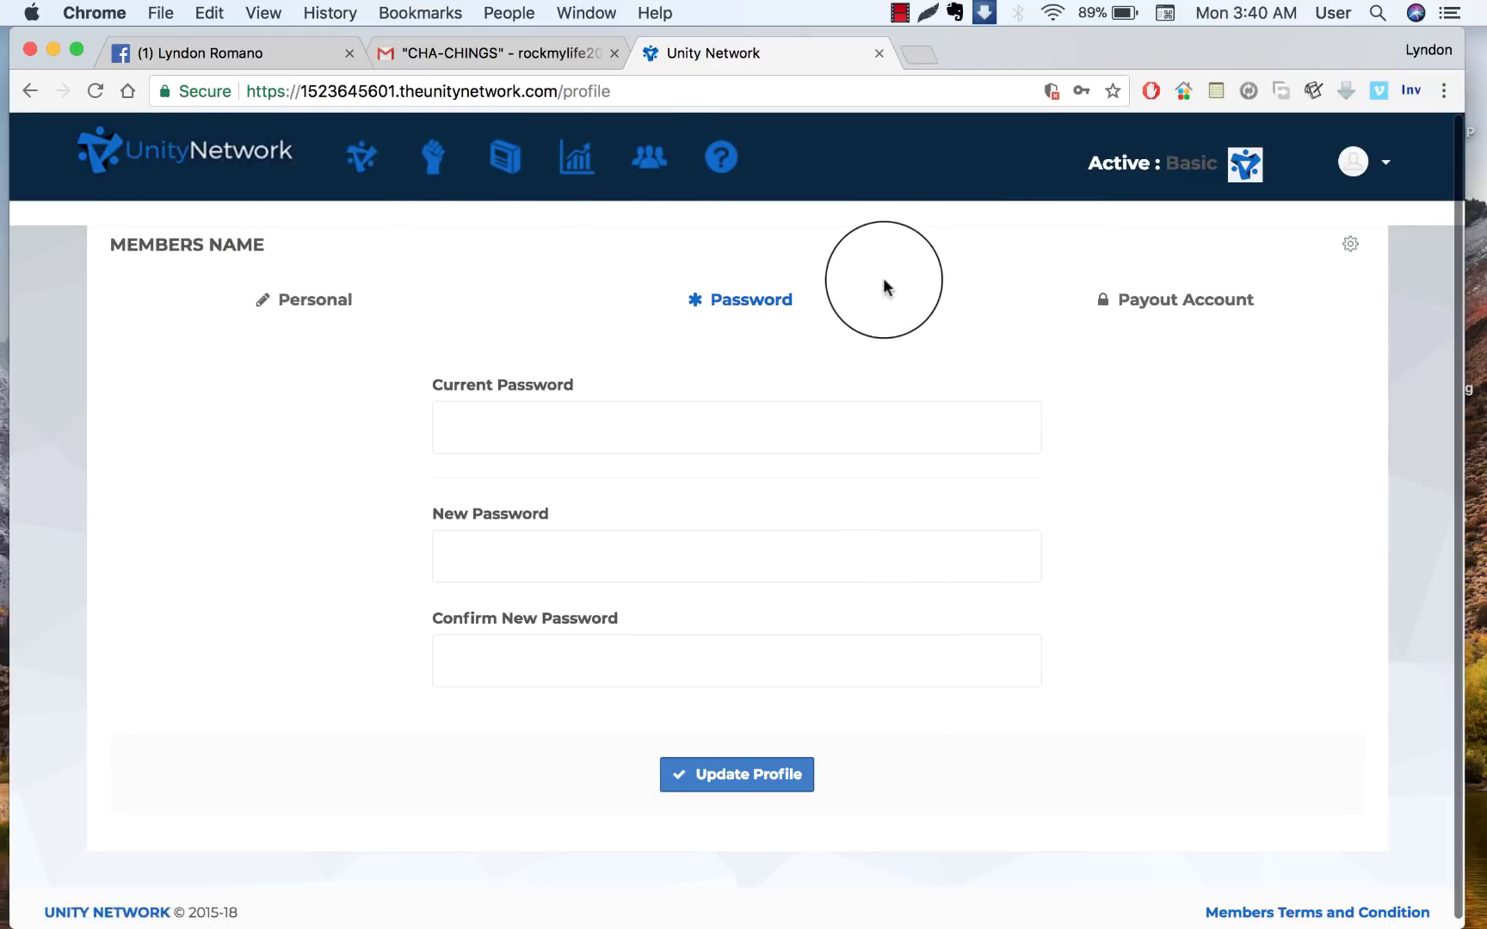
{"action": "left_click", "coordinate": [1380, 163]}
{"action": "left_click", "coordinate": [1221, 277]}
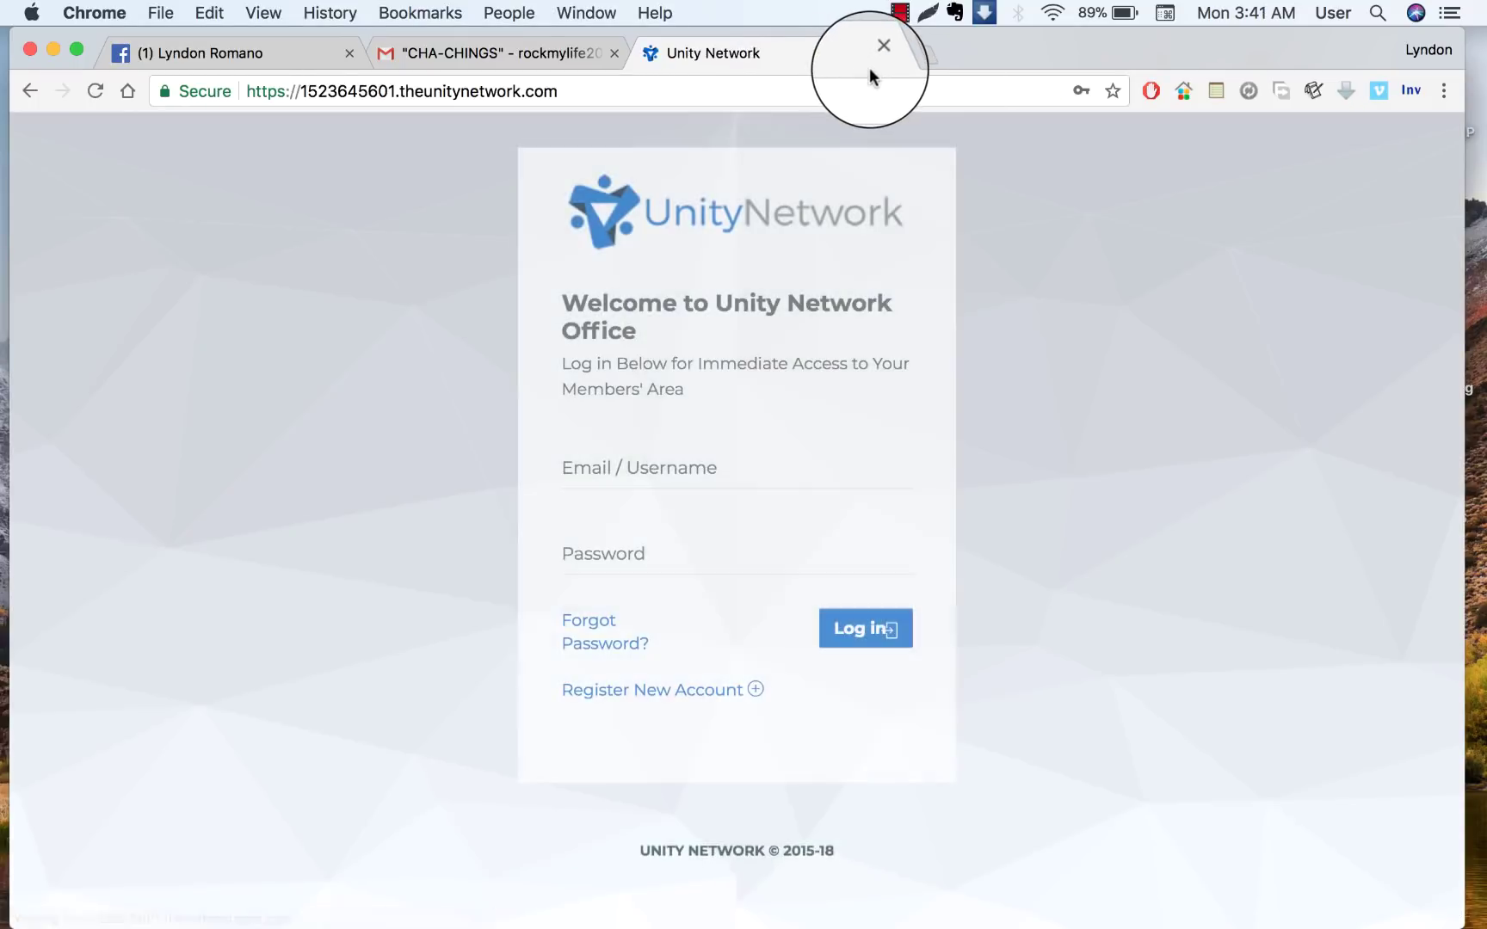
Close the Unity Network tab and open the ATM System login form from the password-reset page.
{"action": "left_click", "coordinate": [884, 48]}
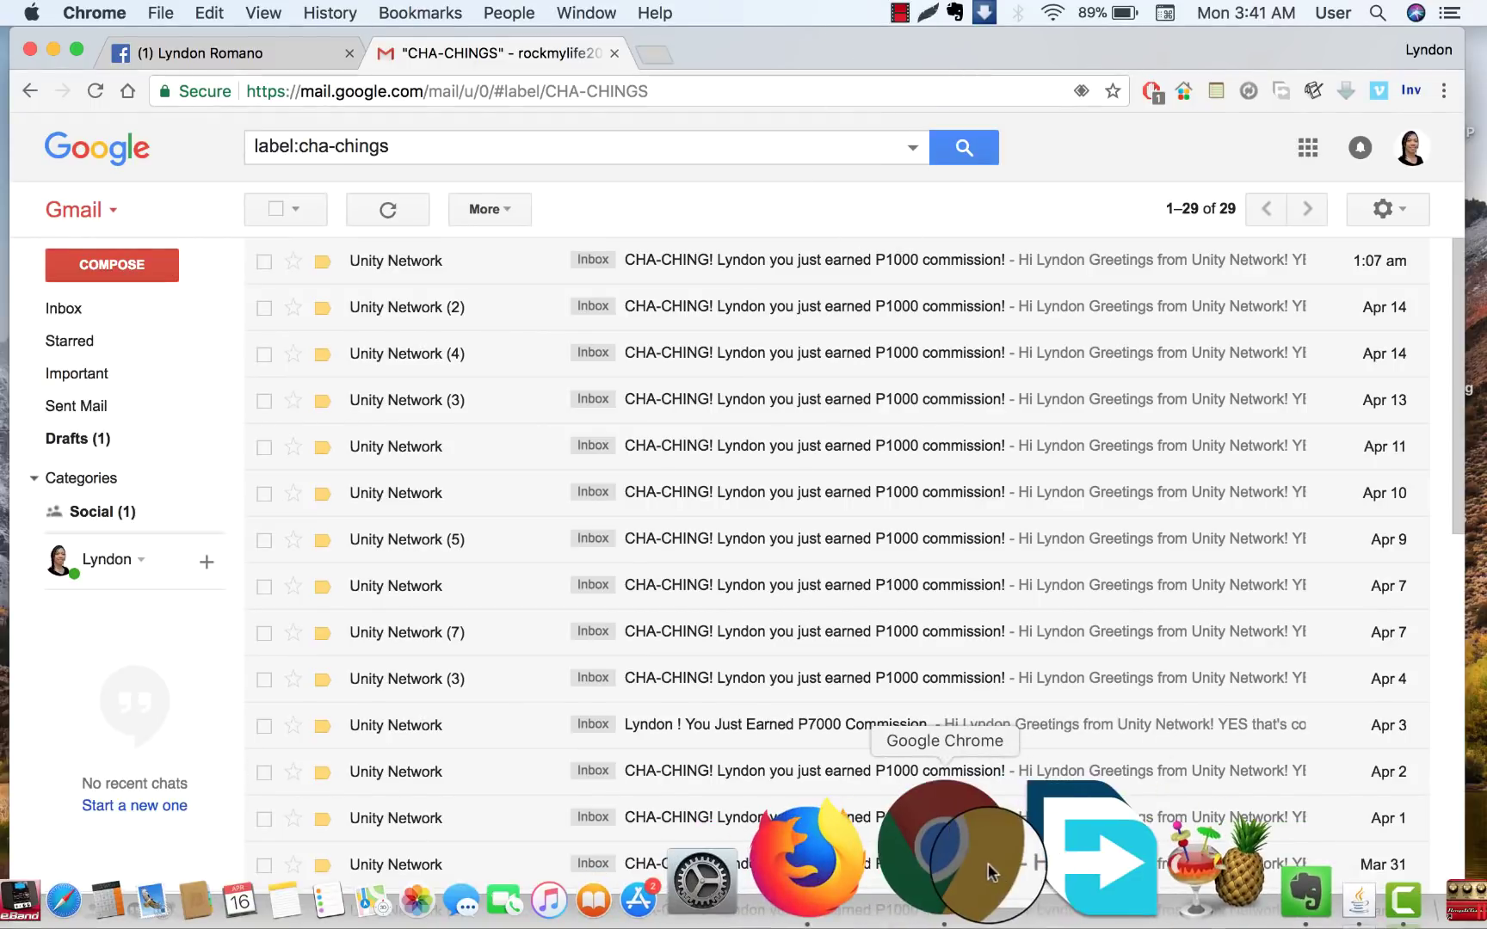
{"action": "left_click", "coordinate": [933, 852]}
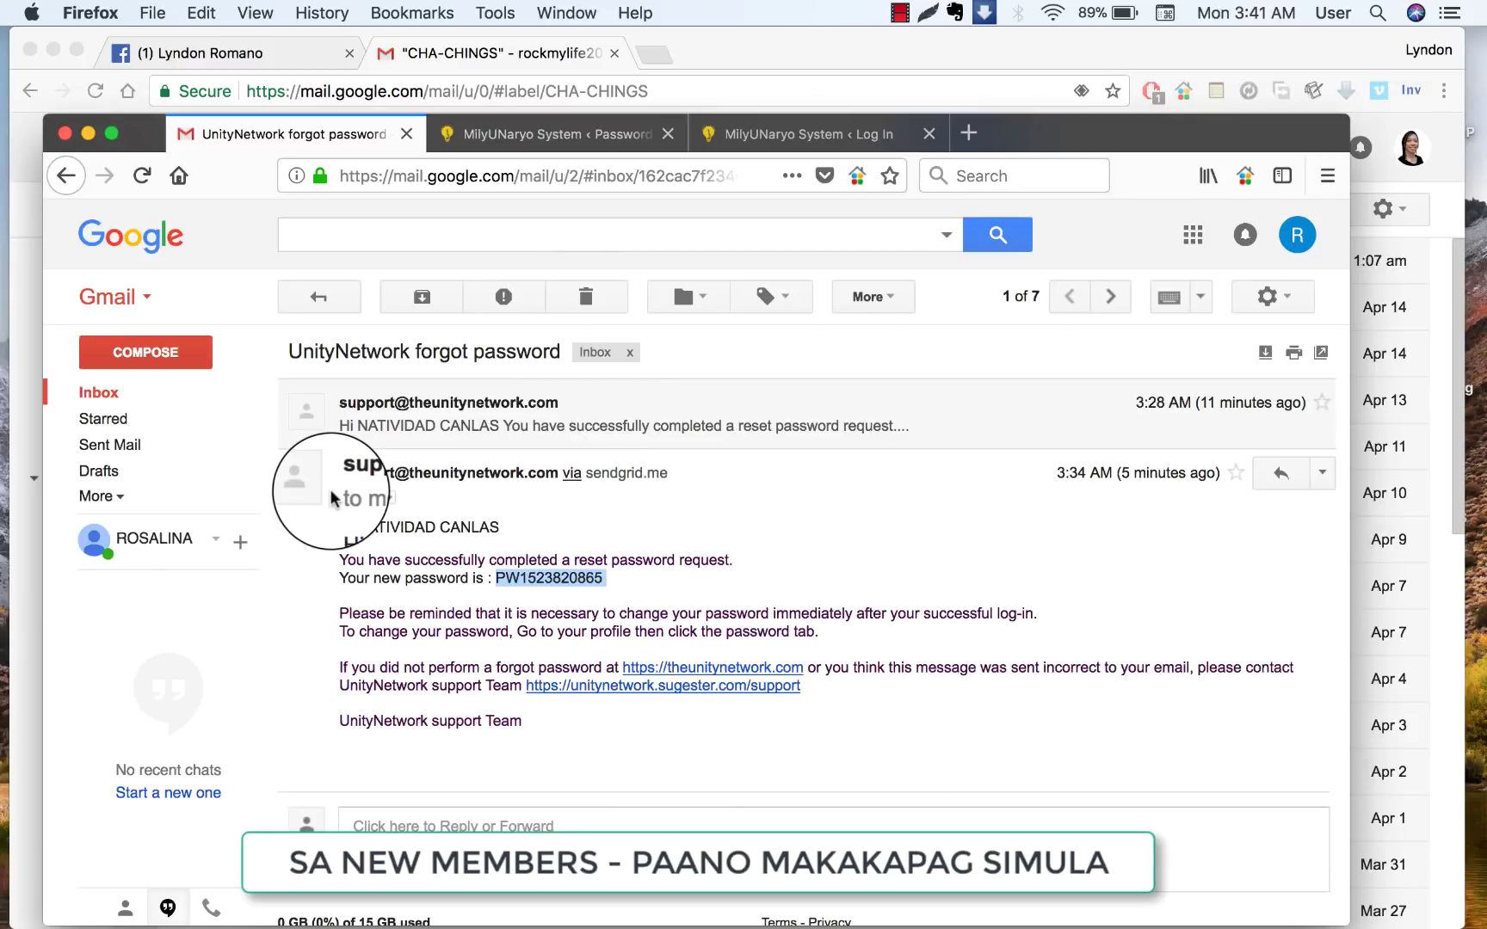
{"action": "left_click", "coordinate": [486, 133]}
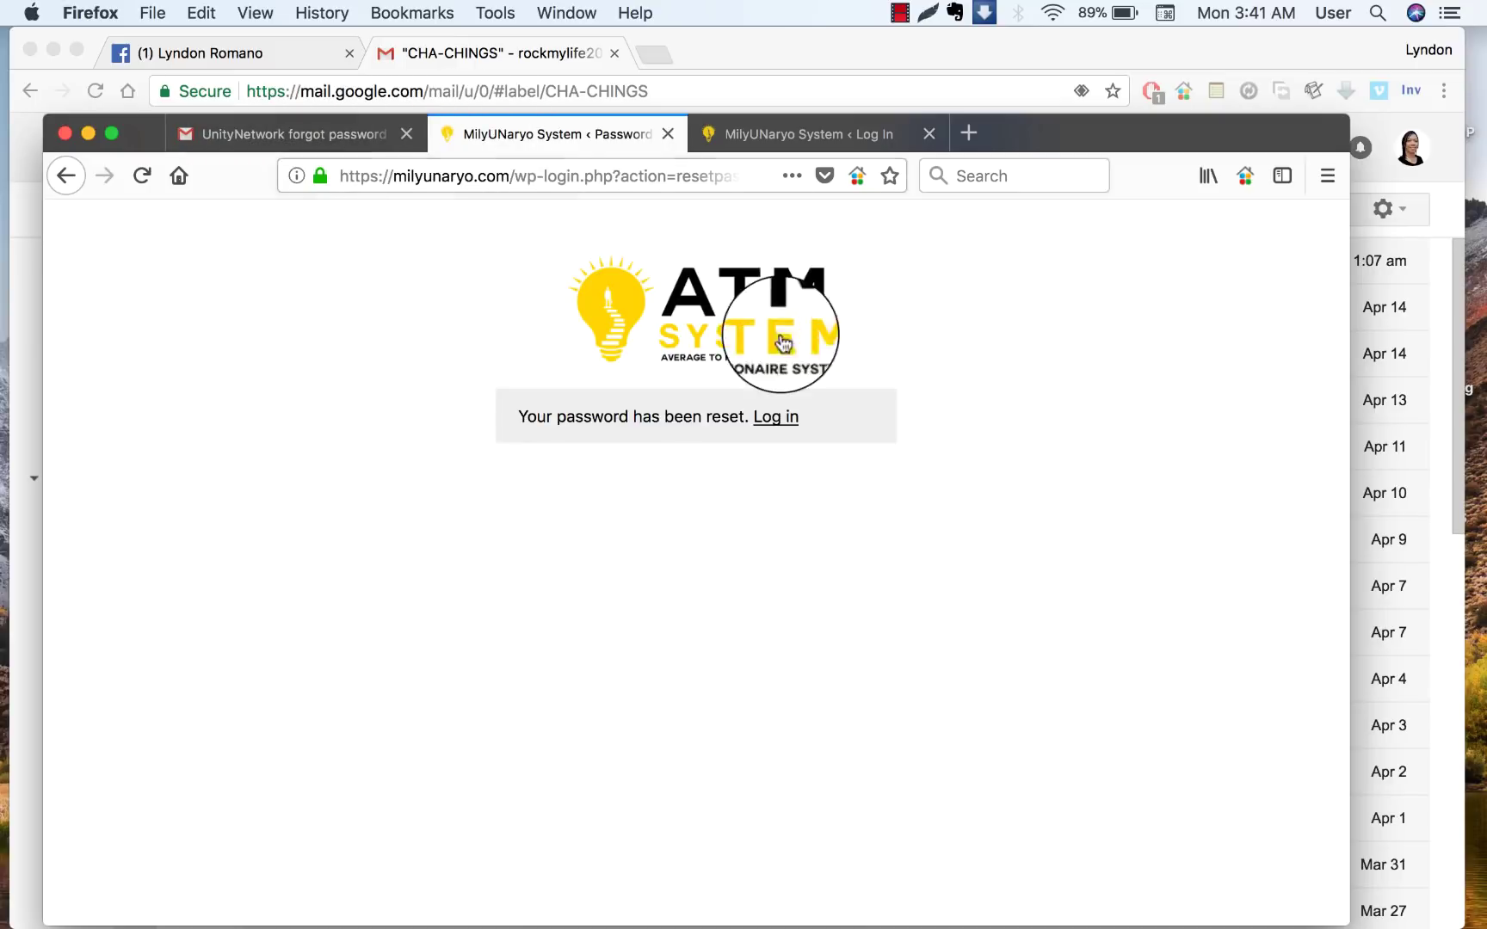
{"action": "left_click", "coordinate": [777, 420]}
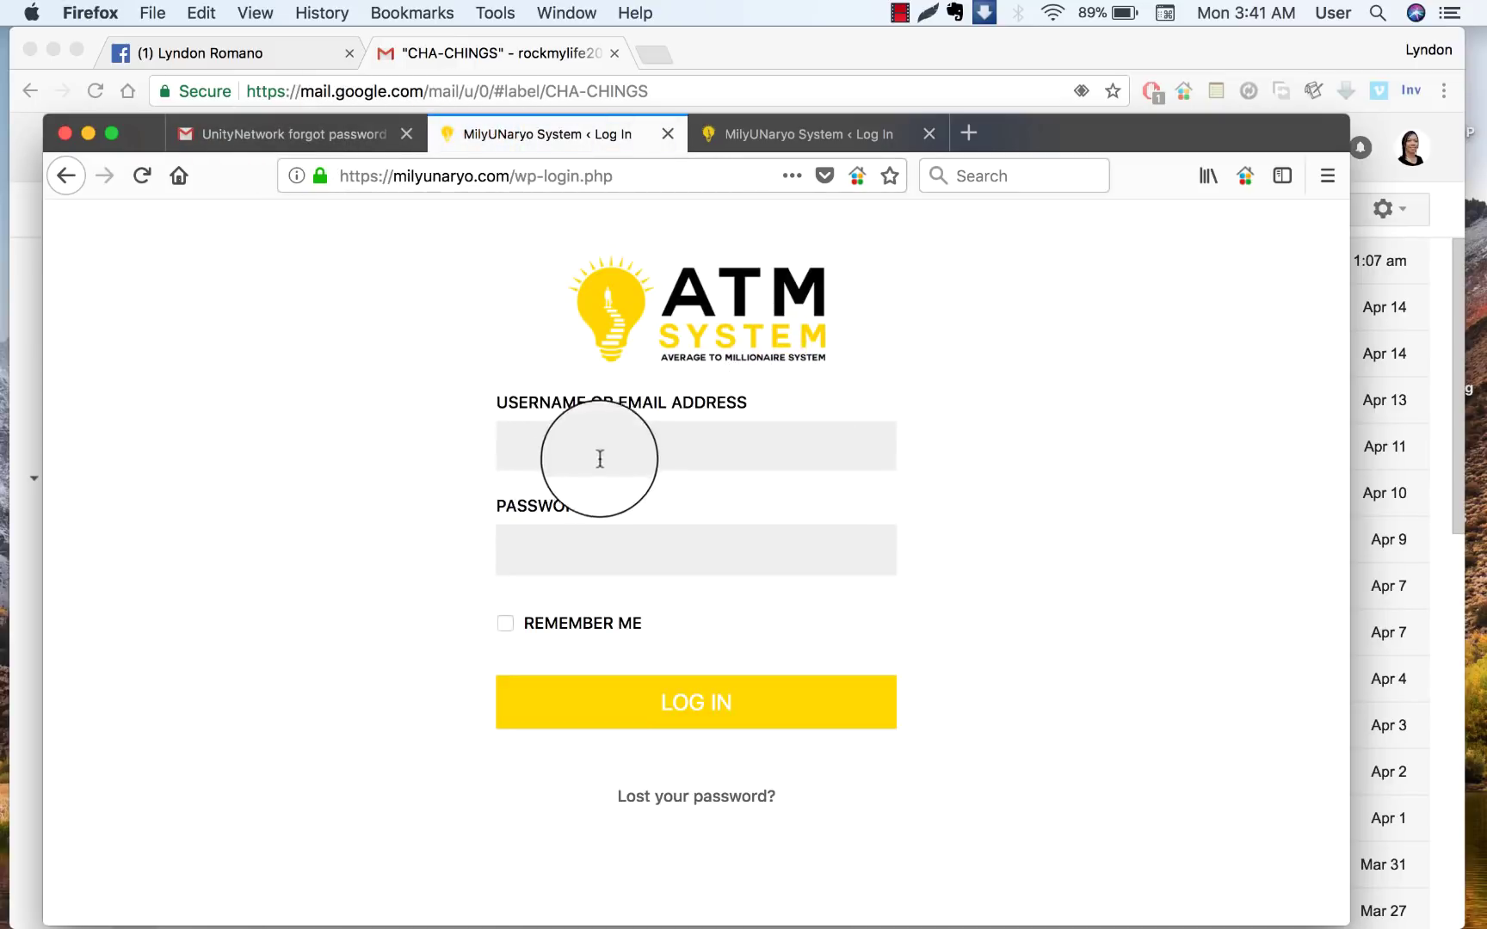
Log in to ATM System with the saved account details and update the stored login.
{"action": "left_click", "coordinate": [599, 442]}
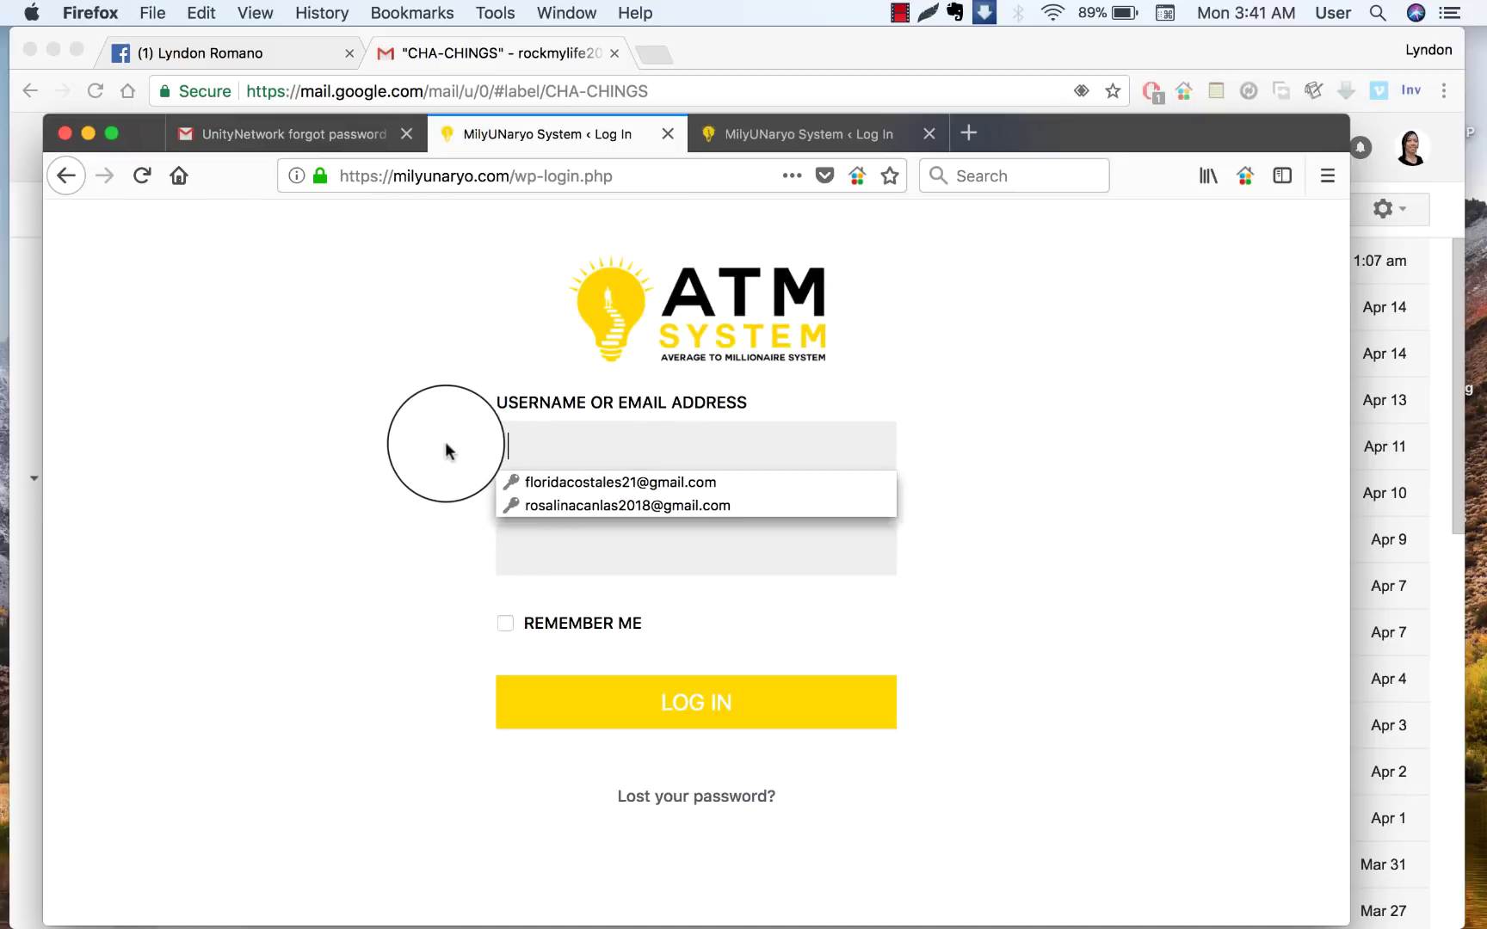
{"action": "left_click", "coordinate": [451, 453]}
{"action": "left_click", "coordinate": [561, 453]}
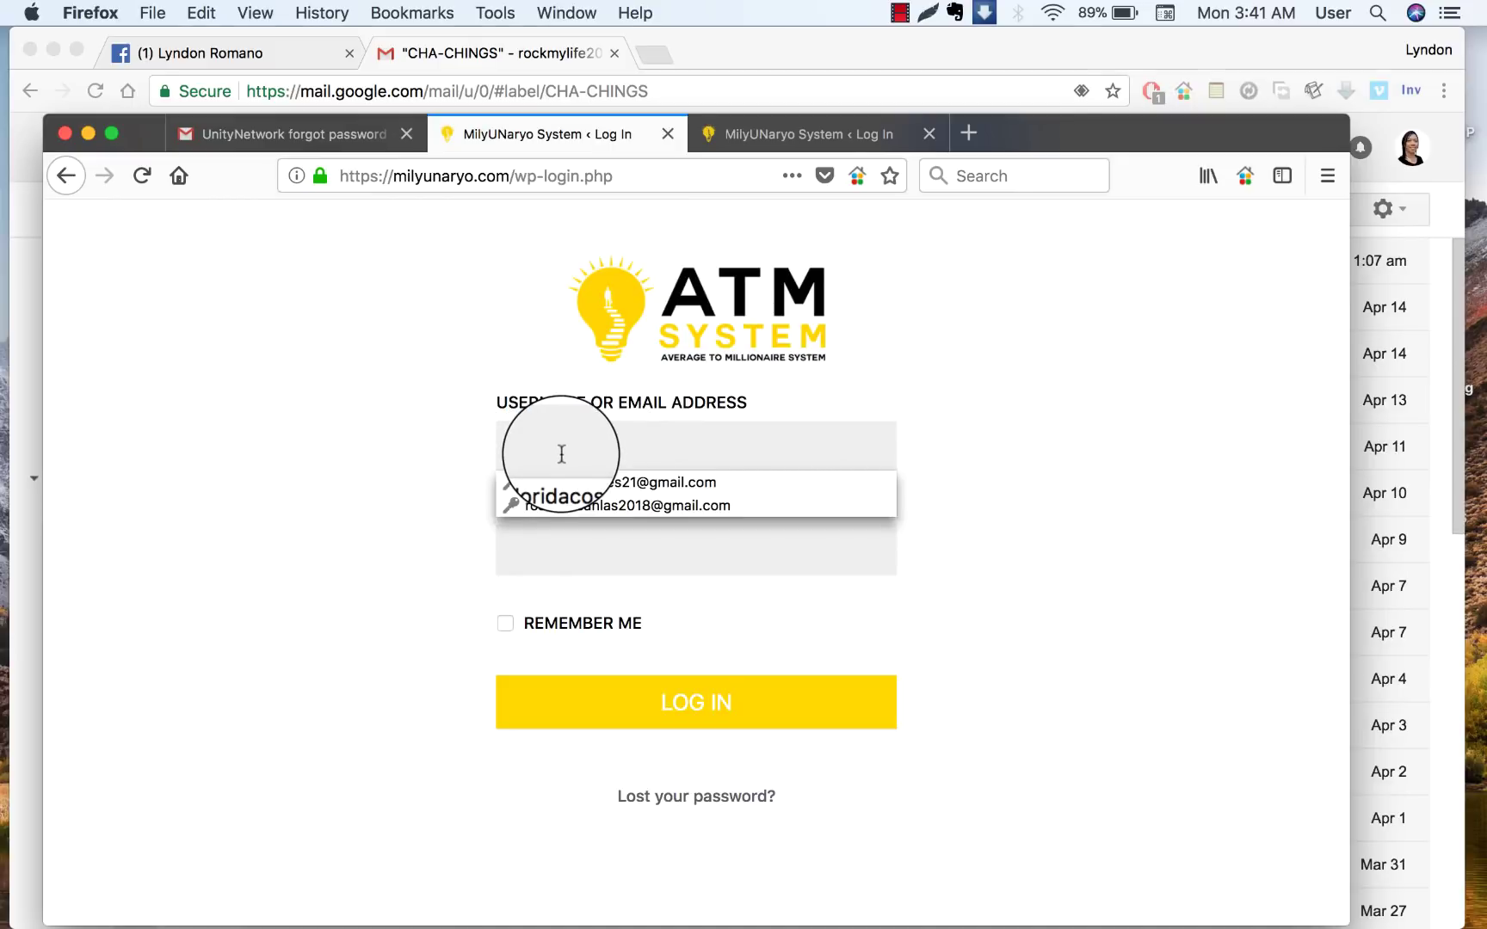
{"action": "left_click", "coordinate": [542, 505]}
{"action": "left_click_drag", "start_coordinate": [656, 551], "coordinate": [408, 545]}
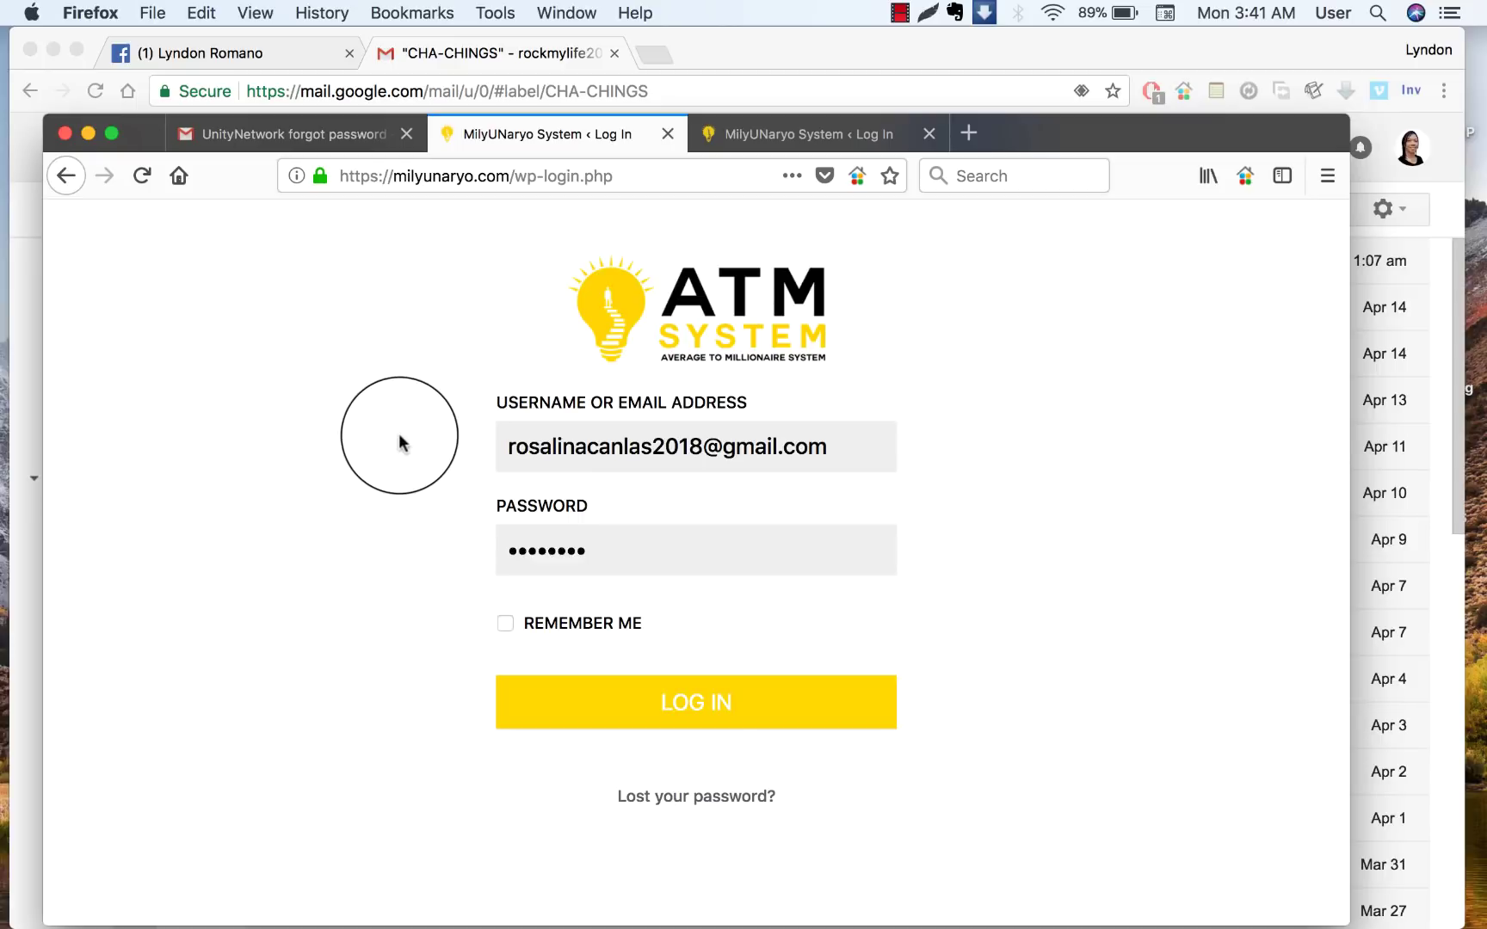
{"action": "left_click", "coordinate": [663, 701]}
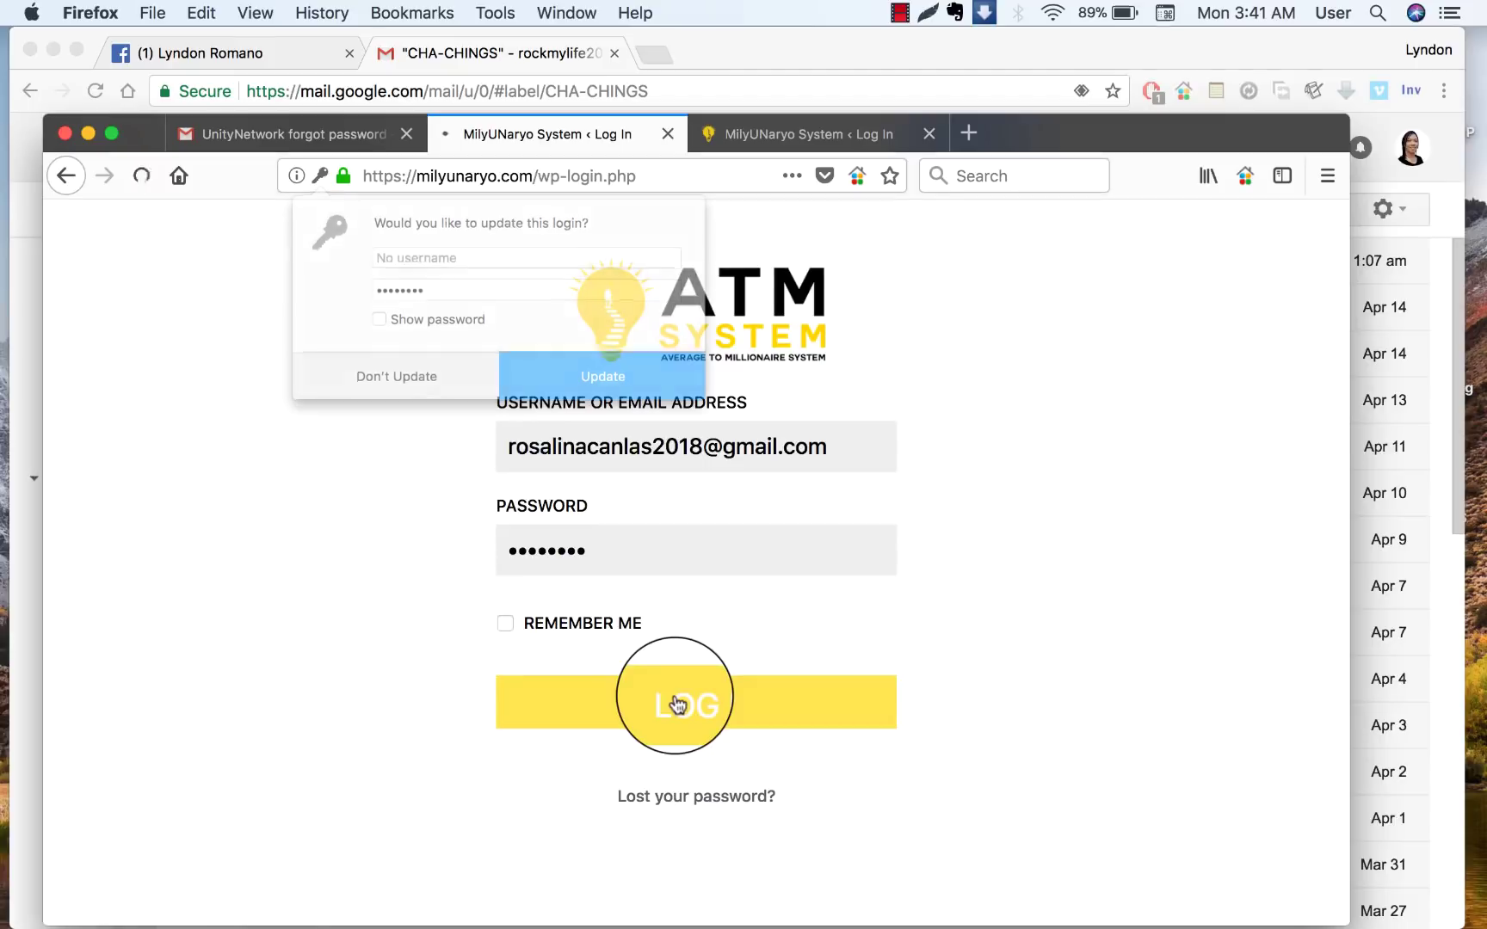
{"action": "left_click", "coordinate": [541, 368]}
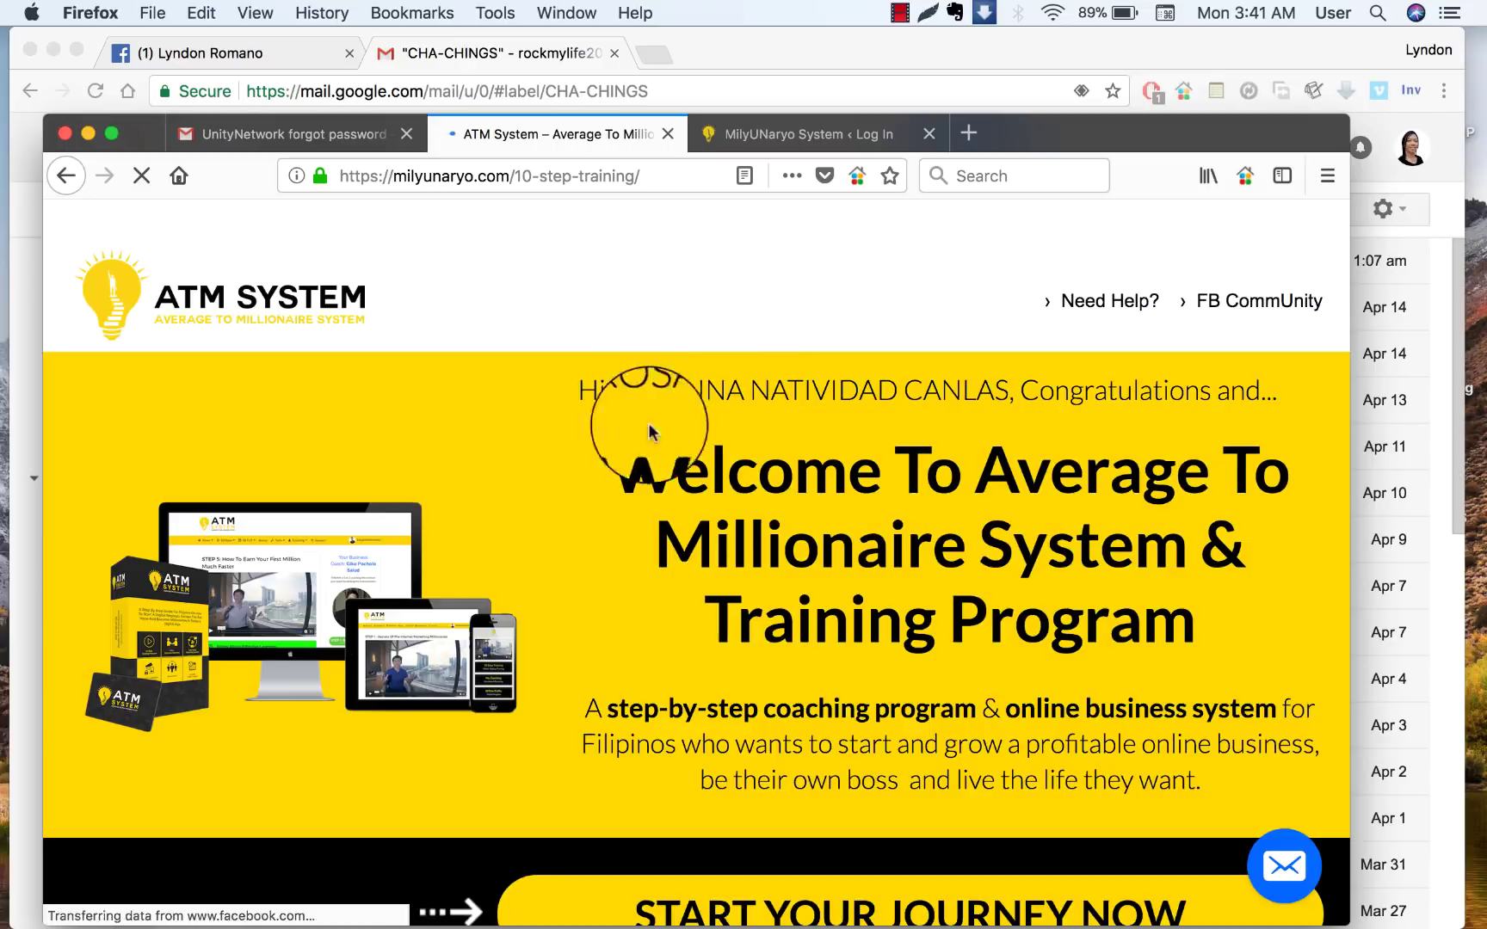
Scroll the welcome page and open the training's Start Here page.
{"action": "scroll", "coordinate": [940, 522], "scroll_direction": "down", "scroll_amount": 1}
{"action": "scroll", "coordinate": [940, 521], "scroll_direction": "down", "scroll_amount": 1}
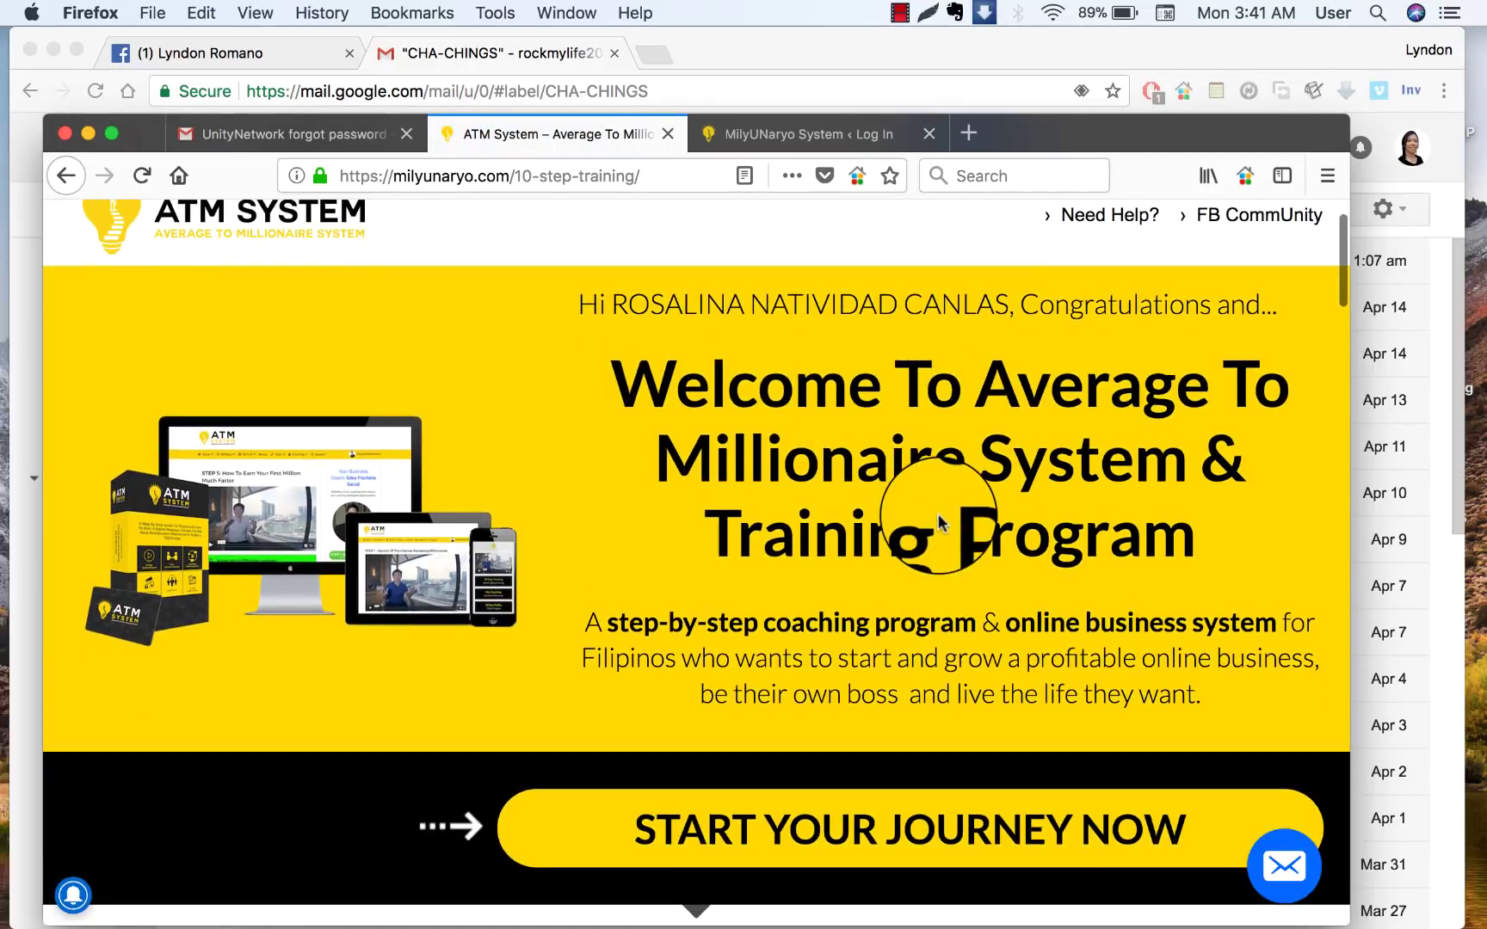
{"action": "scroll", "coordinate": [895, 456], "scroll_direction": "down", "scroll_amount": 5}
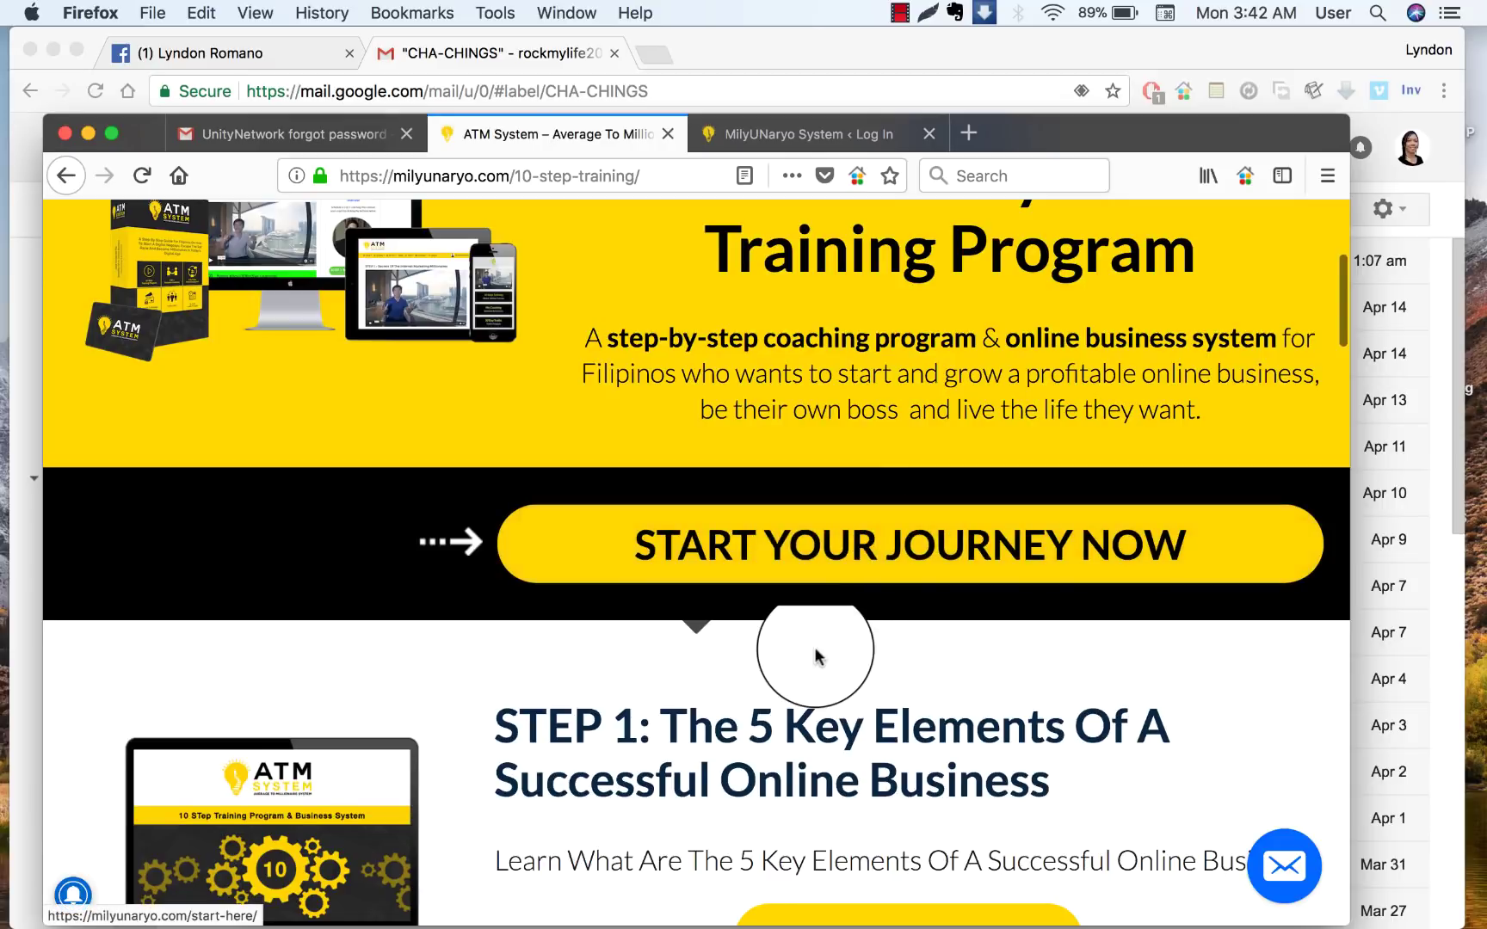
{"action": "scroll", "coordinate": [839, 662], "scroll_direction": "down", "scroll_amount": 5}
{"action": "scroll", "coordinate": [826, 564], "scroll_direction": "up", "scroll_amount": 2}
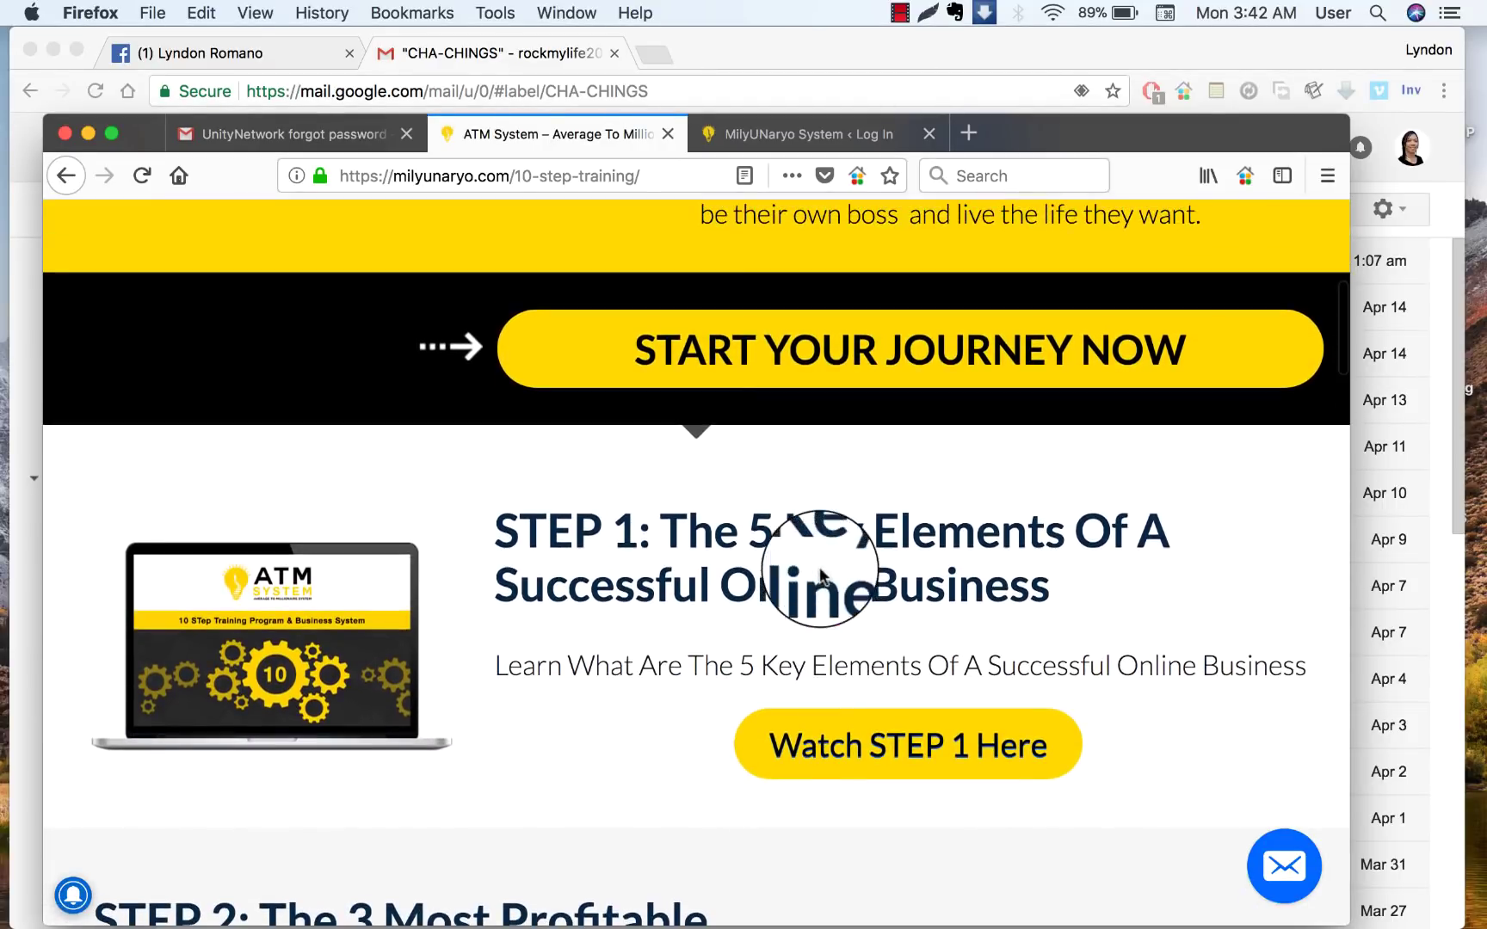
{"action": "left_click", "coordinate": [811, 381]}
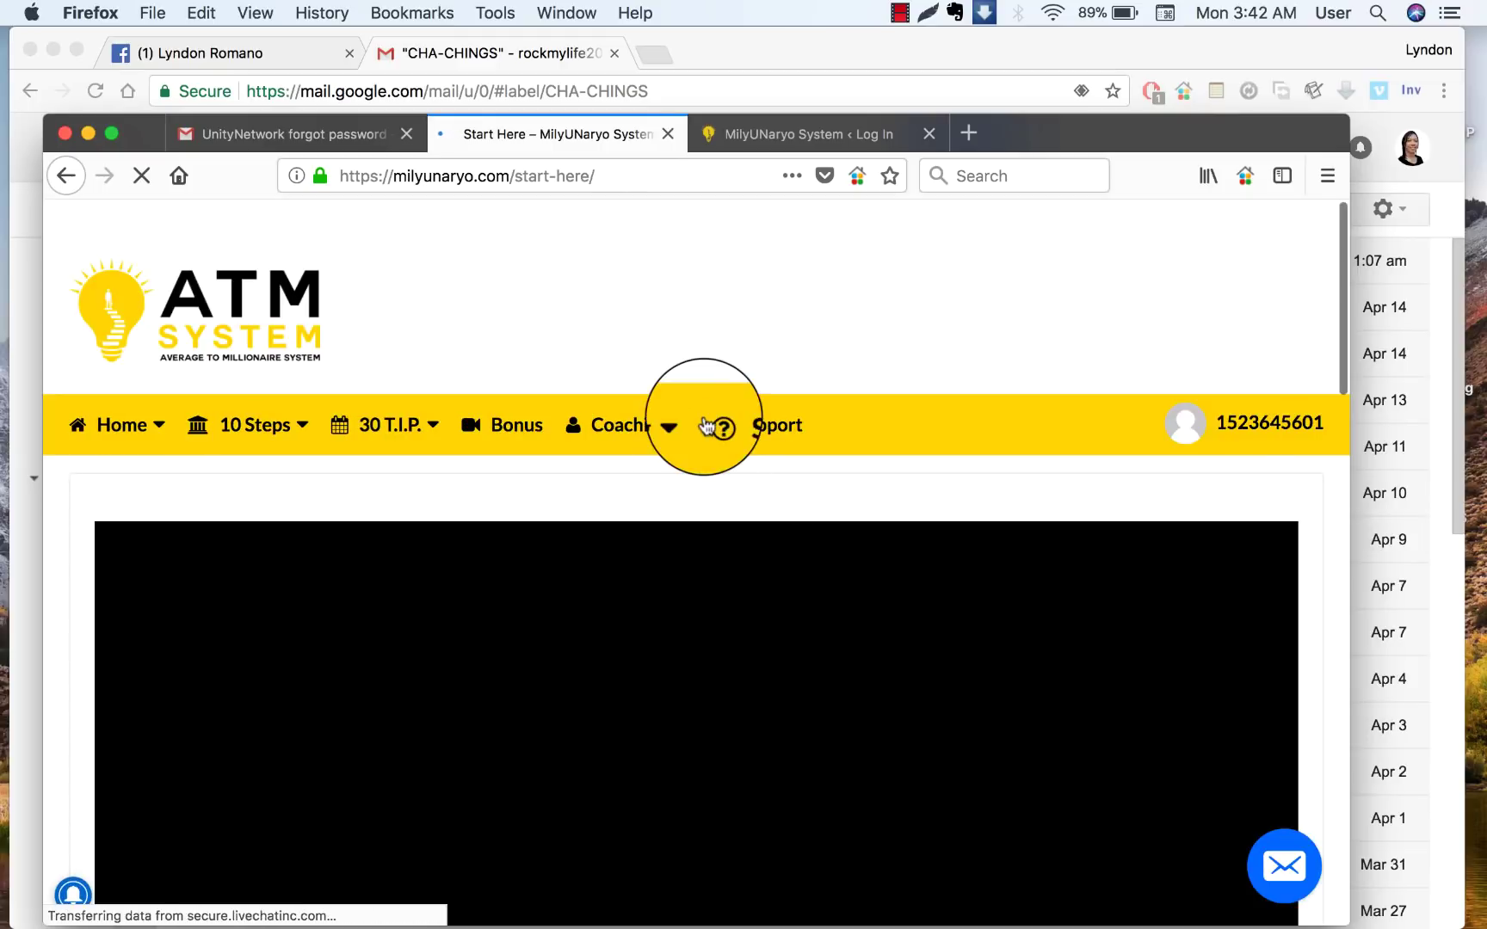
Pause the Start Here intro video at 00:02.
{"action": "scroll", "coordinate": [907, 344], "scroll_direction": "down", "scroll_amount": 3}
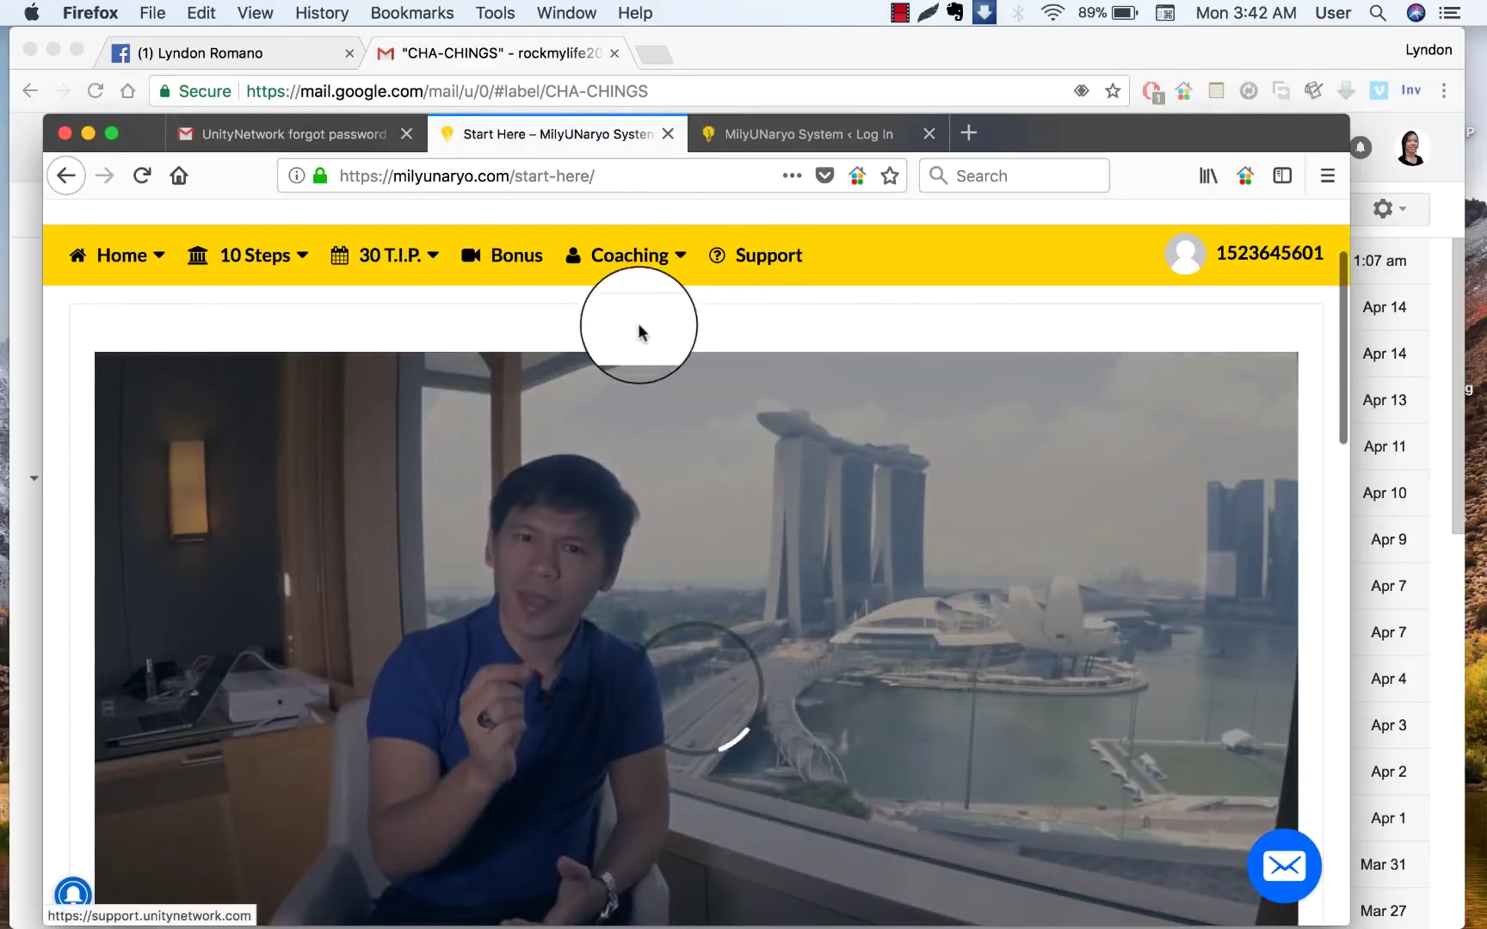
{"action": "scroll", "coordinate": [663, 335], "scroll_direction": "down", "scroll_amount": 1}
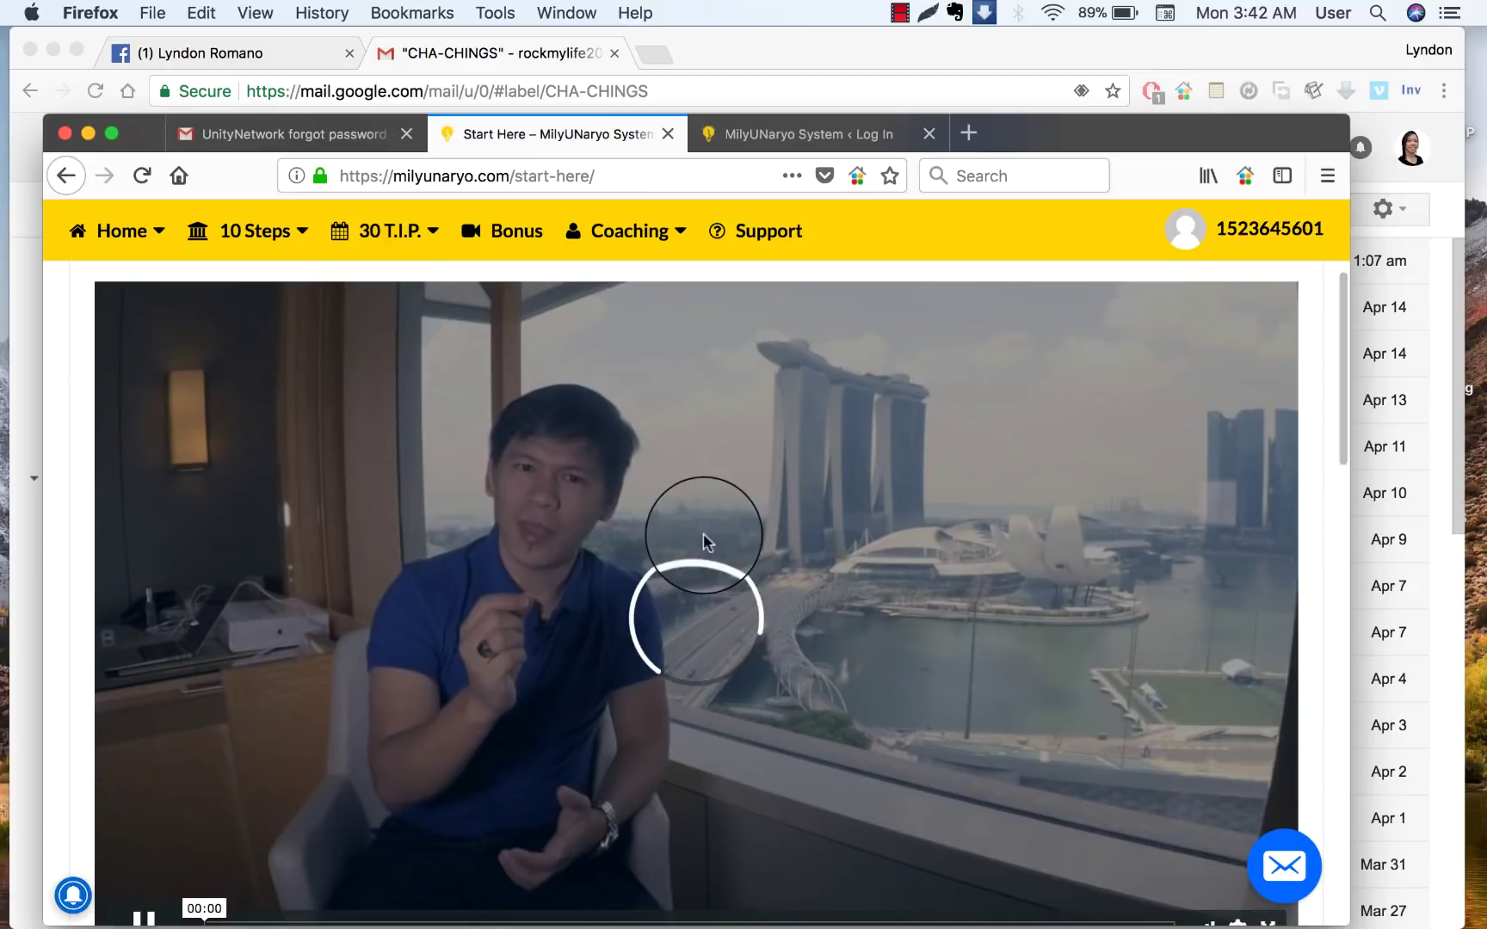
{"action": "scroll", "coordinate": [728, 565], "scroll_direction": "down", "scroll_amount": 1}
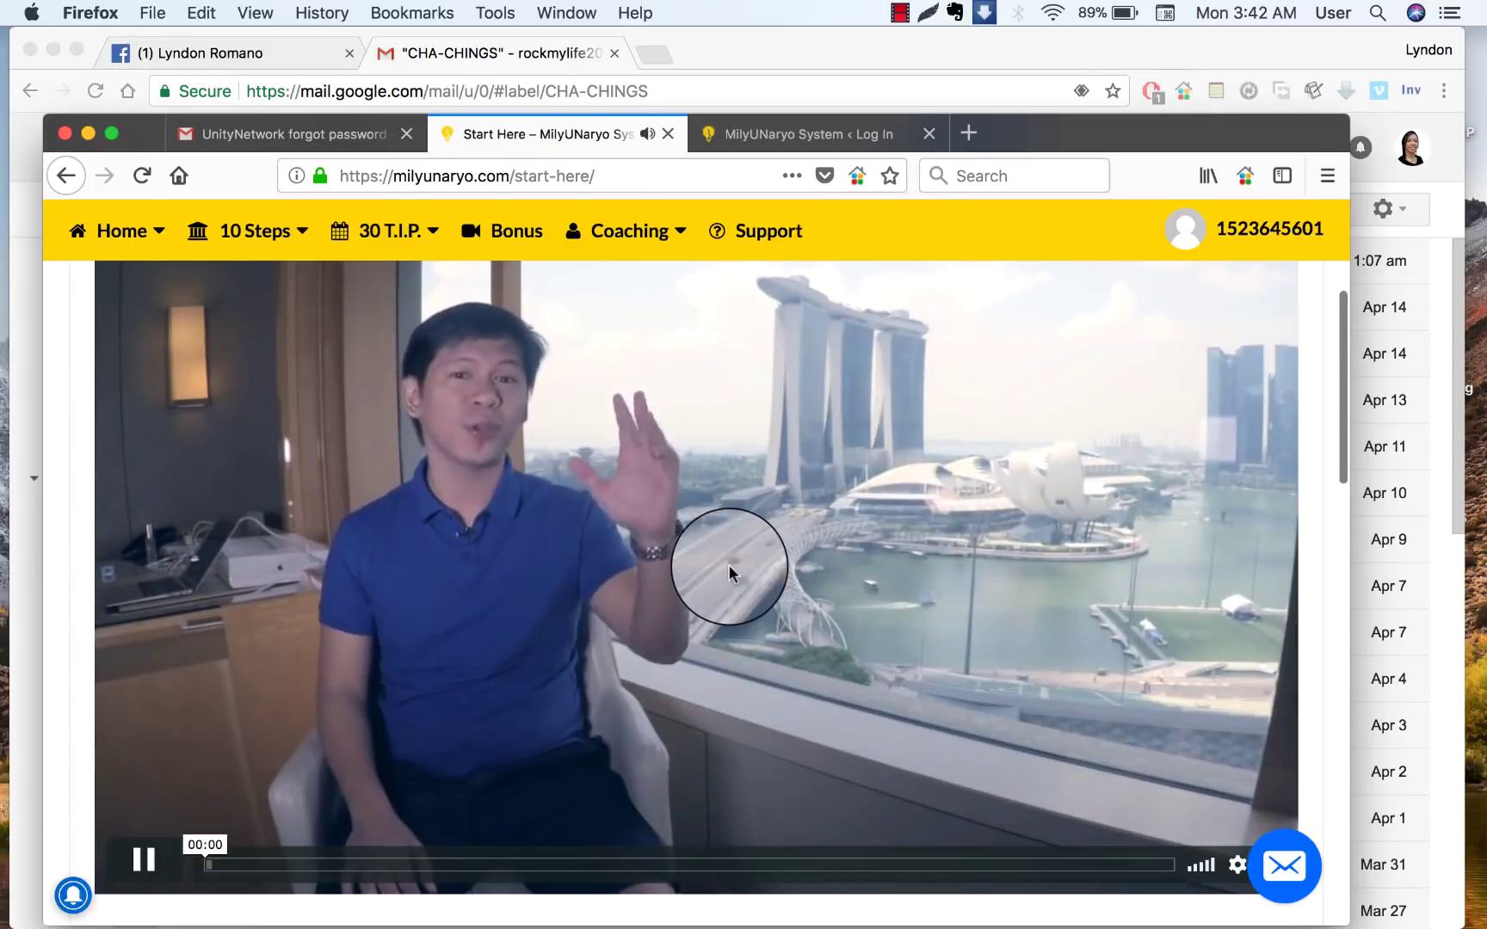
{"action": "left_click", "coordinate": [144, 852]}
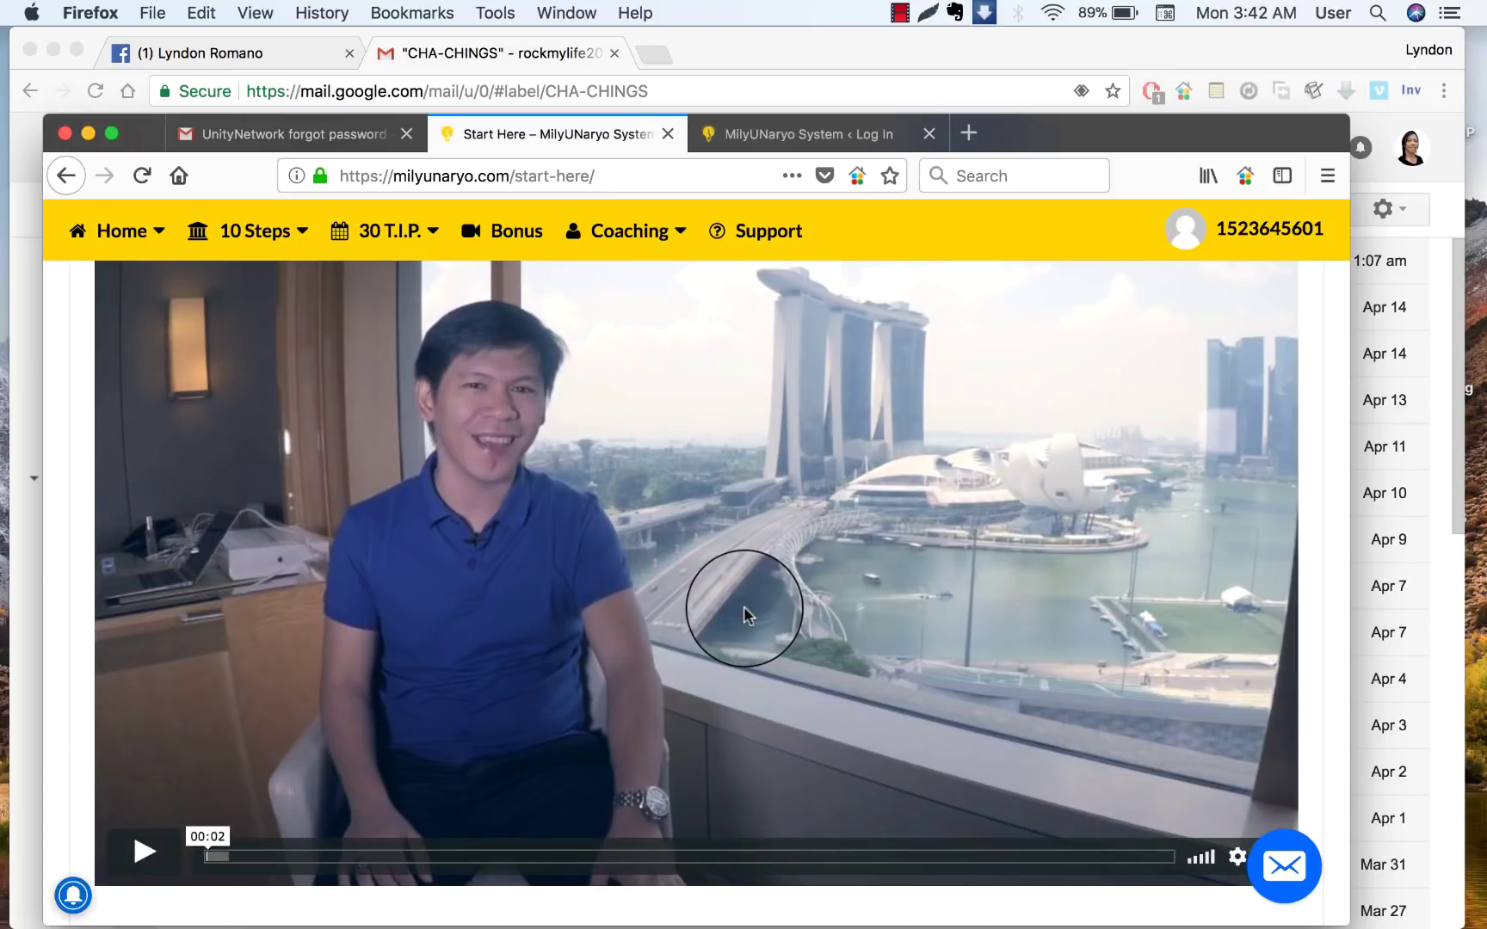
Scroll through the Start Here page to preview its content.
{"action": "scroll", "coordinate": [744, 607], "scroll_direction": "down", "scroll_amount": 3}
{"action": "scroll", "coordinate": [743, 608], "scroll_direction": "down", "scroll_amount": 3}
{"action": "scroll", "coordinate": [744, 607], "scroll_direction": "down", "scroll_amount": 4}
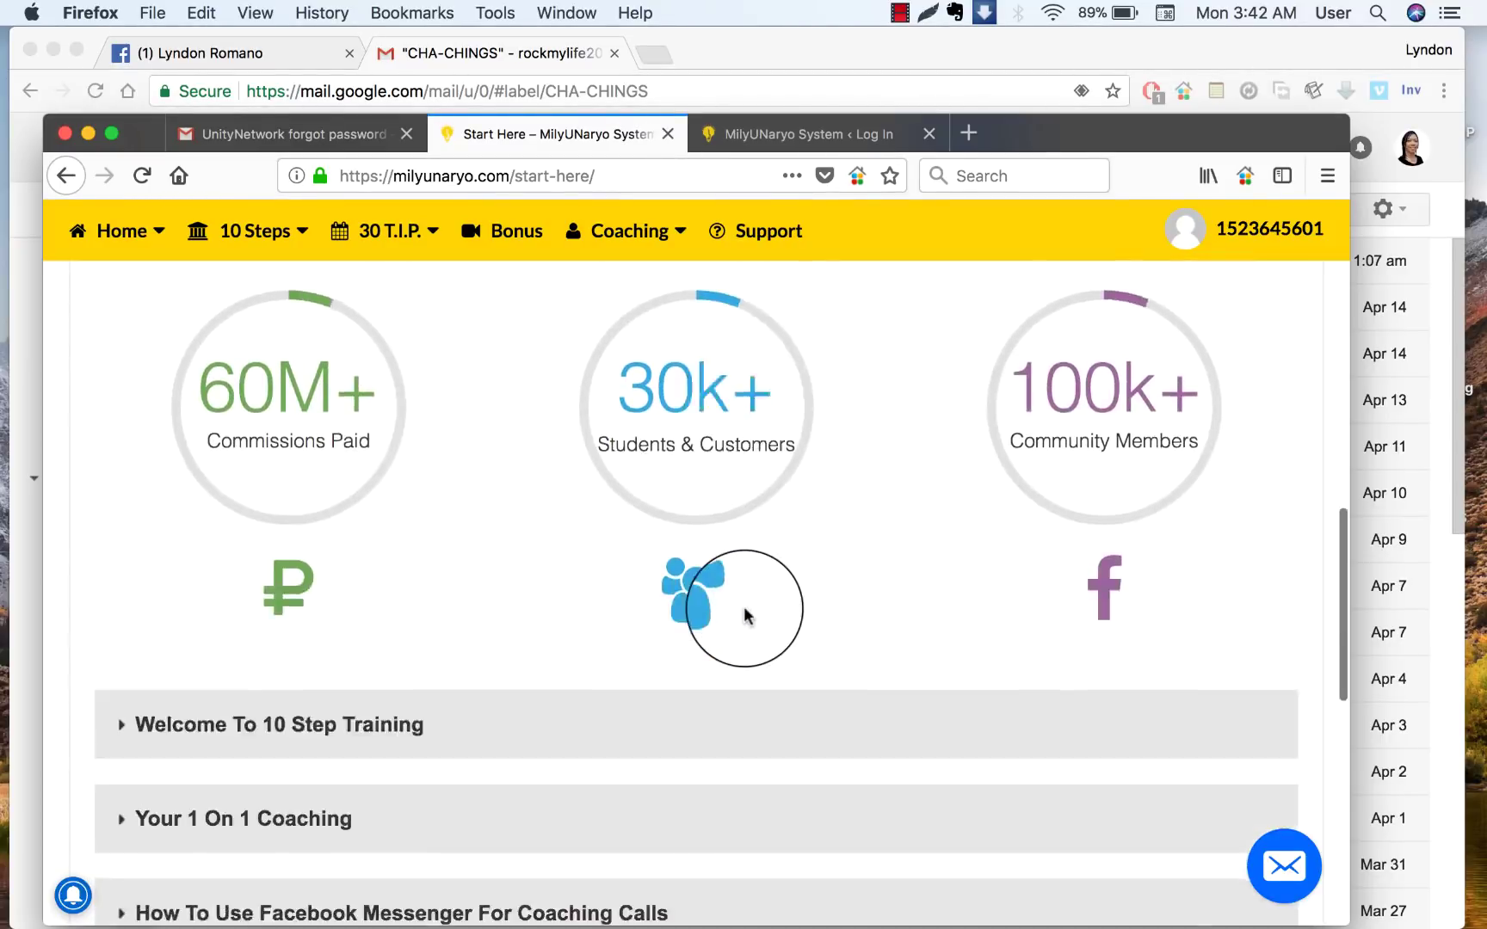
{"action": "scroll", "coordinate": [745, 614], "scroll_direction": "down", "scroll_amount": 5}
{"action": "scroll", "coordinate": [746, 615], "scroll_direction": "down", "scroll_amount": 3}
{"action": "scroll", "coordinate": [745, 614], "scroll_direction": "up", "scroll_amount": 6}
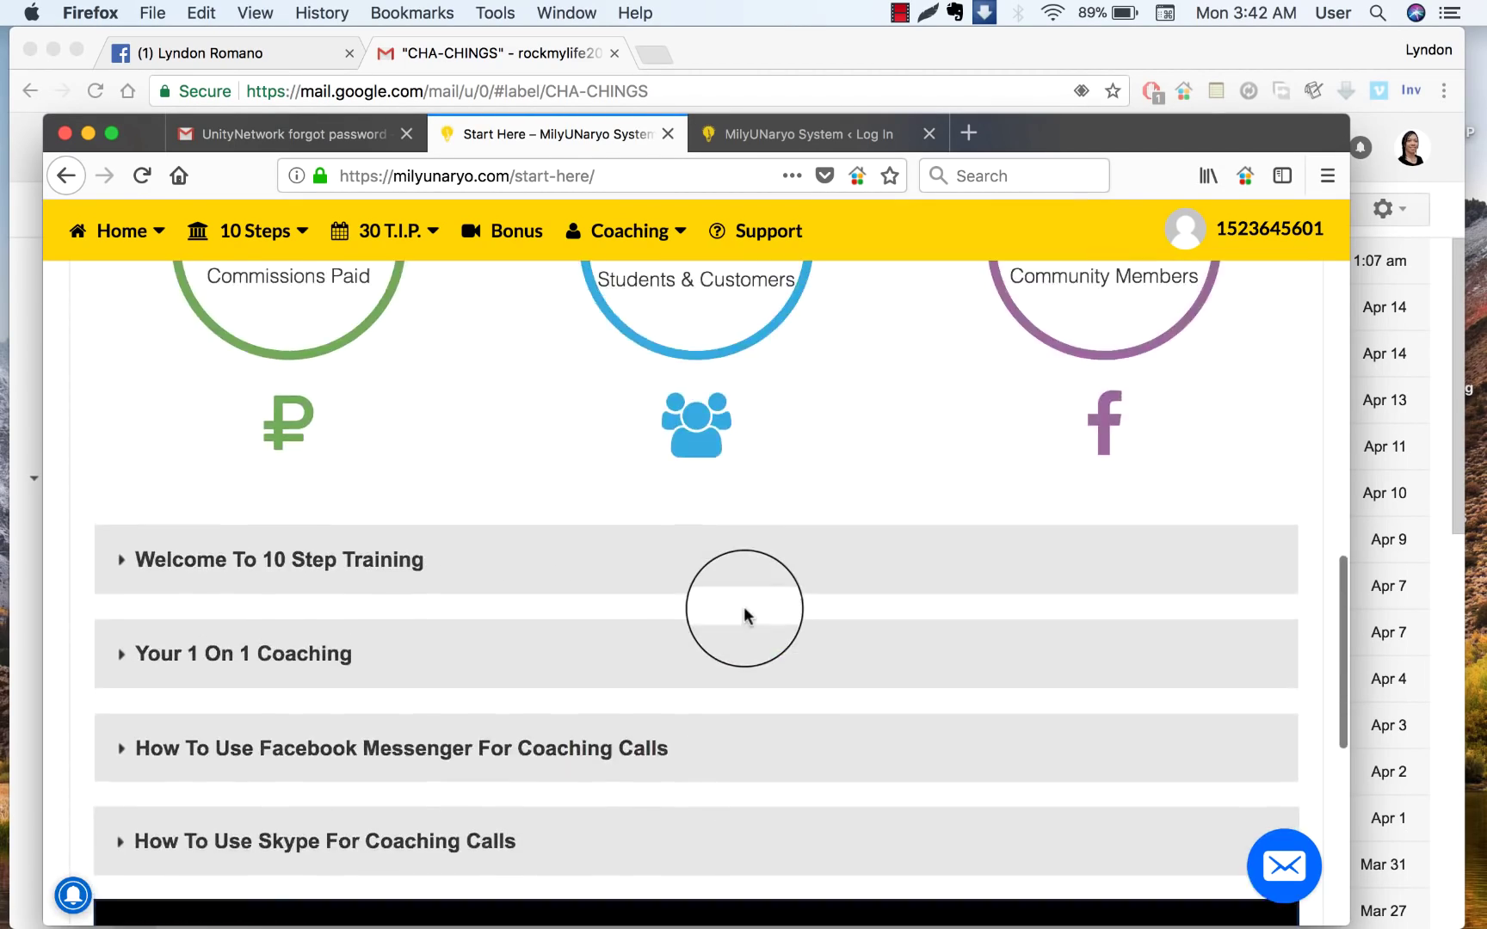
{"action": "scroll", "coordinate": [745, 612], "scroll_direction": "up", "scroll_amount": 4}
{"action": "scroll", "coordinate": [745, 612], "scroll_direction": "up", "scroll_amount": 2}
{"action": "scroll", "coordinate": [745, 612], "scroll_direction": "up", "scroll_amount": 3}
{"action": "scroll", "coordinate": [745, 613], "scroll_direction": "up", "scroll_amount": 3}
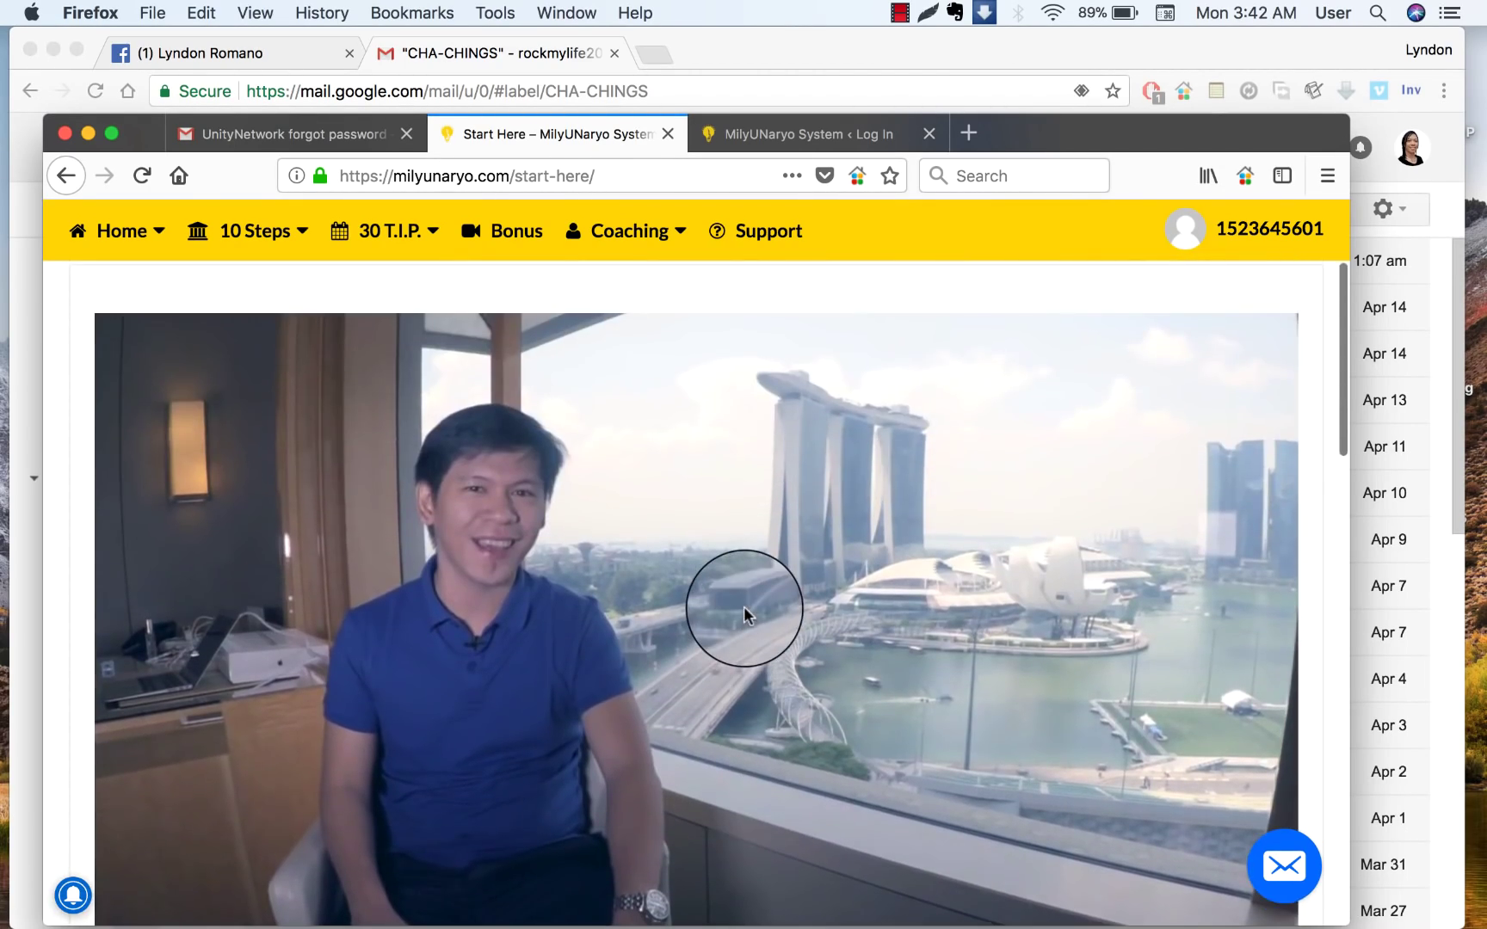
{"action": "scroll", "coordinate": [744, 605], "scroll_direction": "down", "scroll_amount": 10}
{"action": "scroll", "coordinate": [743, 614], "scroll_direction": "down", "scroll_amount": 5}
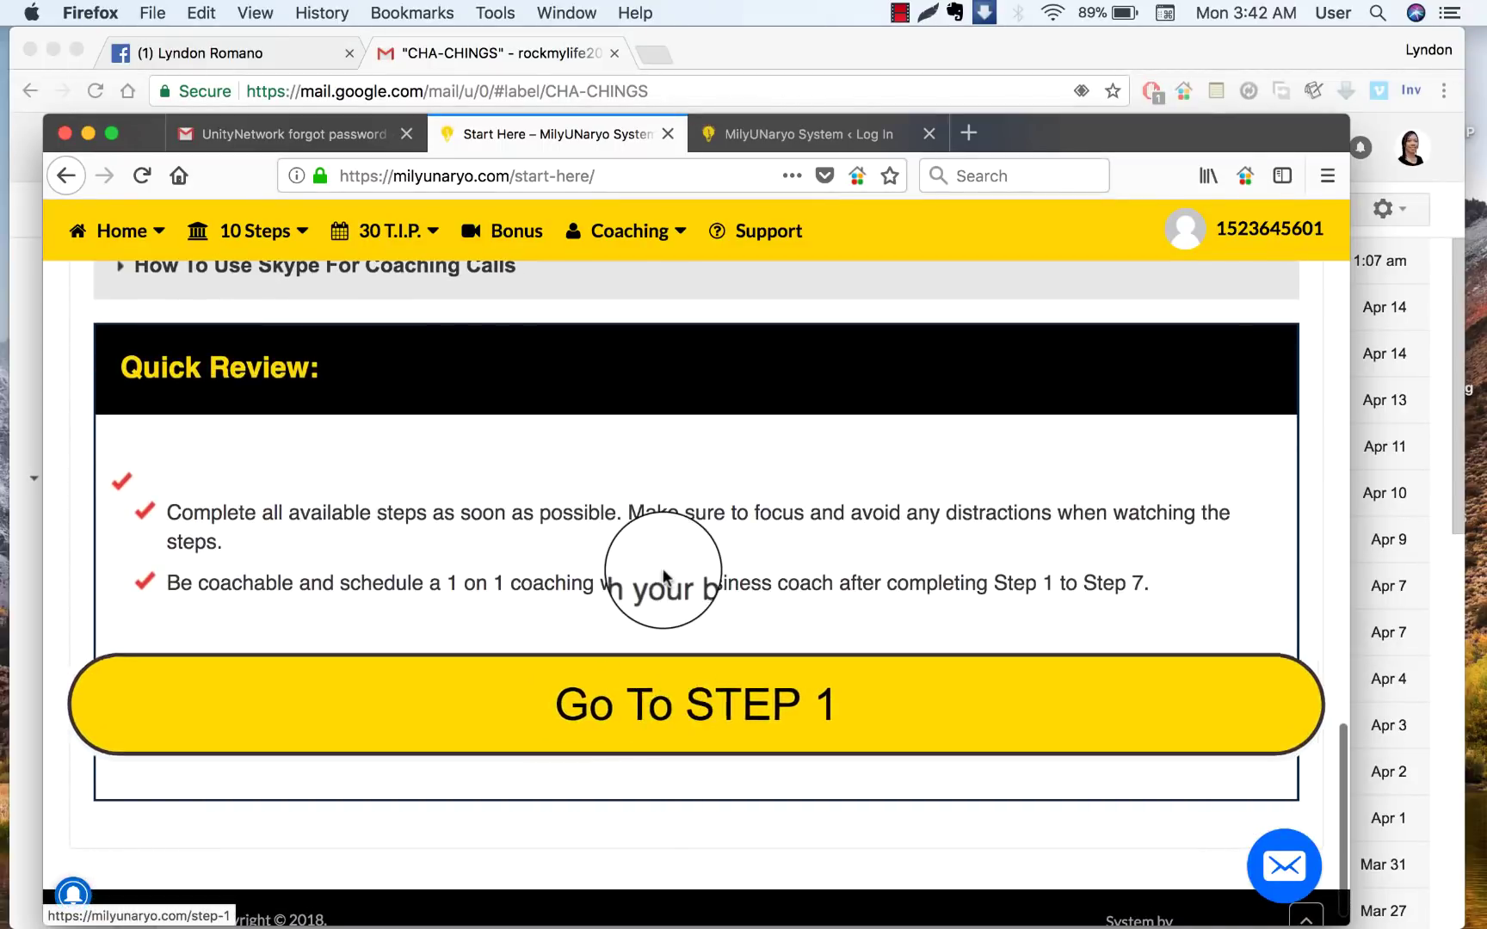
{"action": "scroll", "coordinate": [662, 575], "scroll_direction": "up", "scroll_amount": 10}
{"action": "scroll", "coordinate": [663, 591], "scroll_direction": "up", "scroll_amount": 8}
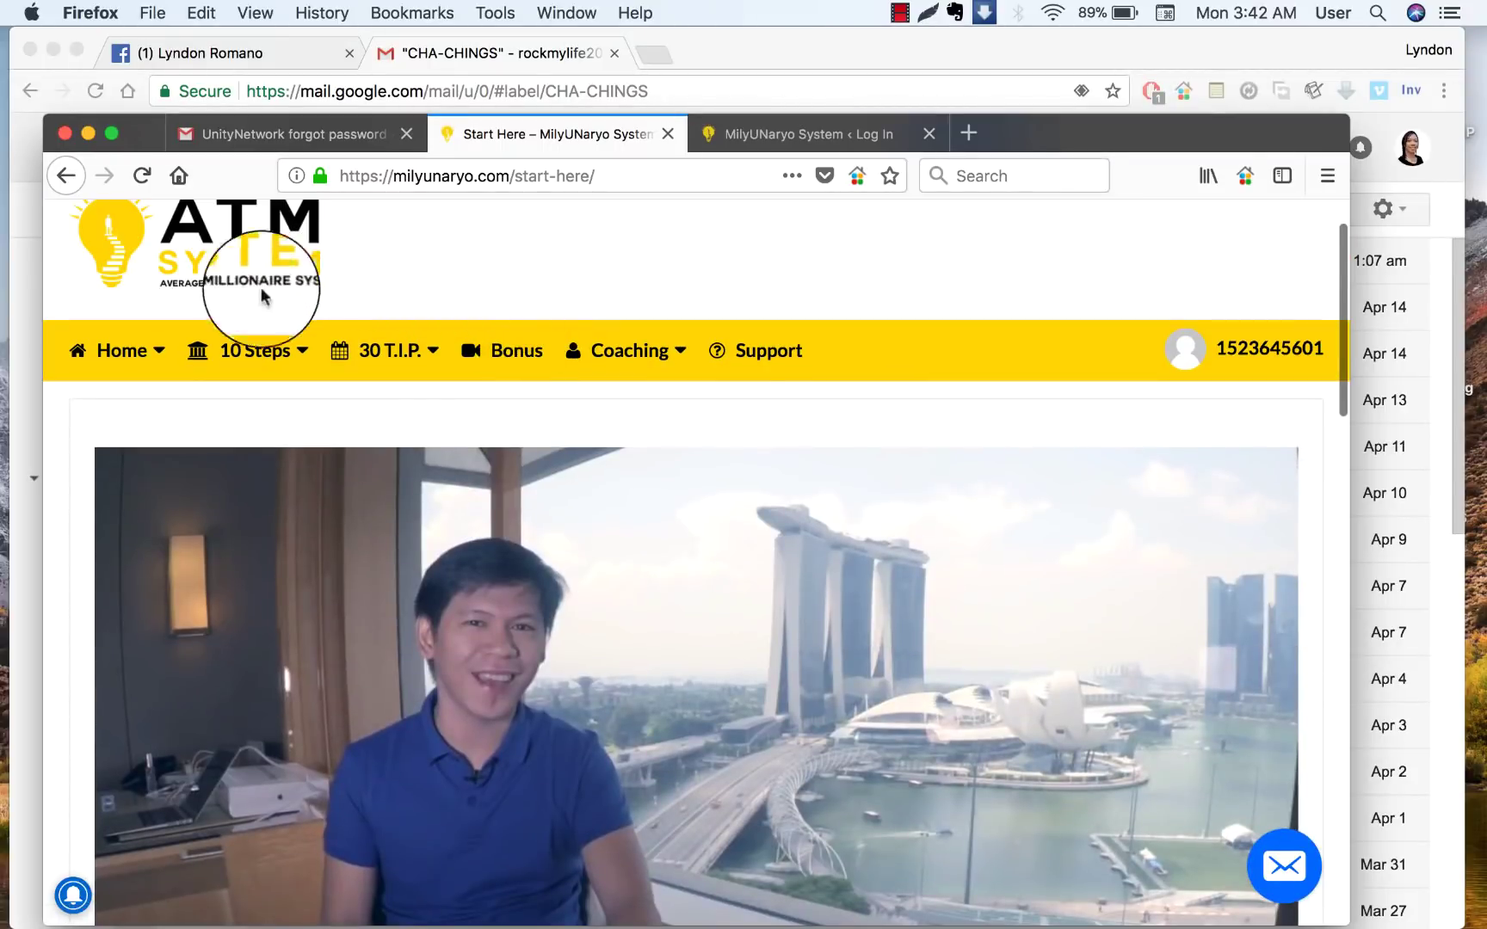
{"action": "mouse_move", "coordinate": [246, 230]}
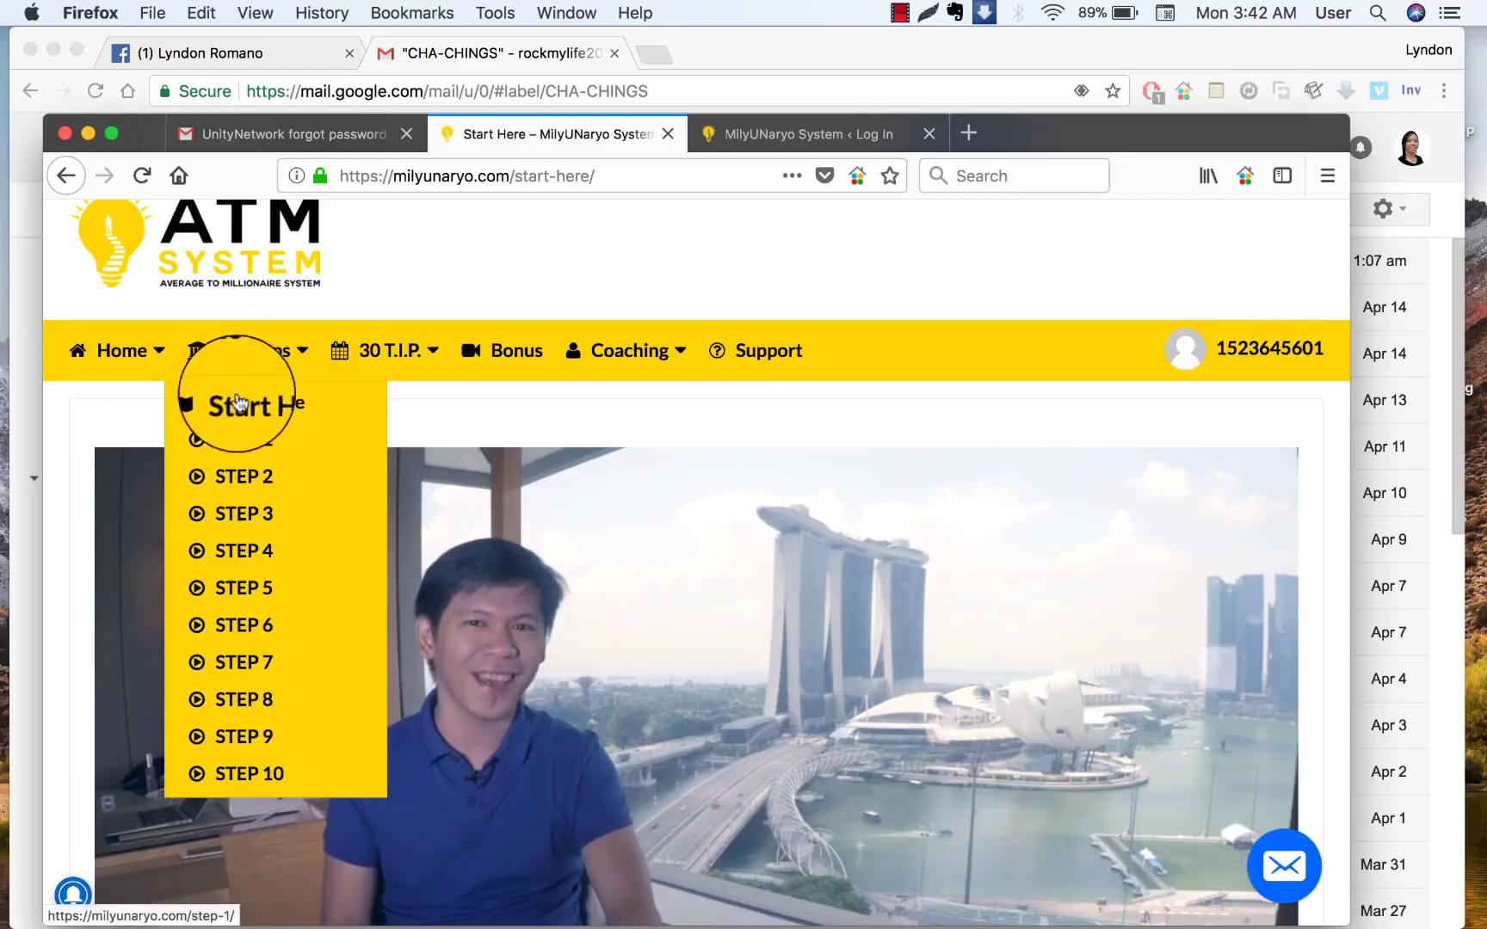
Open 'The 5 Key Elements Of A Successful Online Business' STEP 1 page and scroll through its content.
{"action": "left_click", "coordinate": [243, 440]}
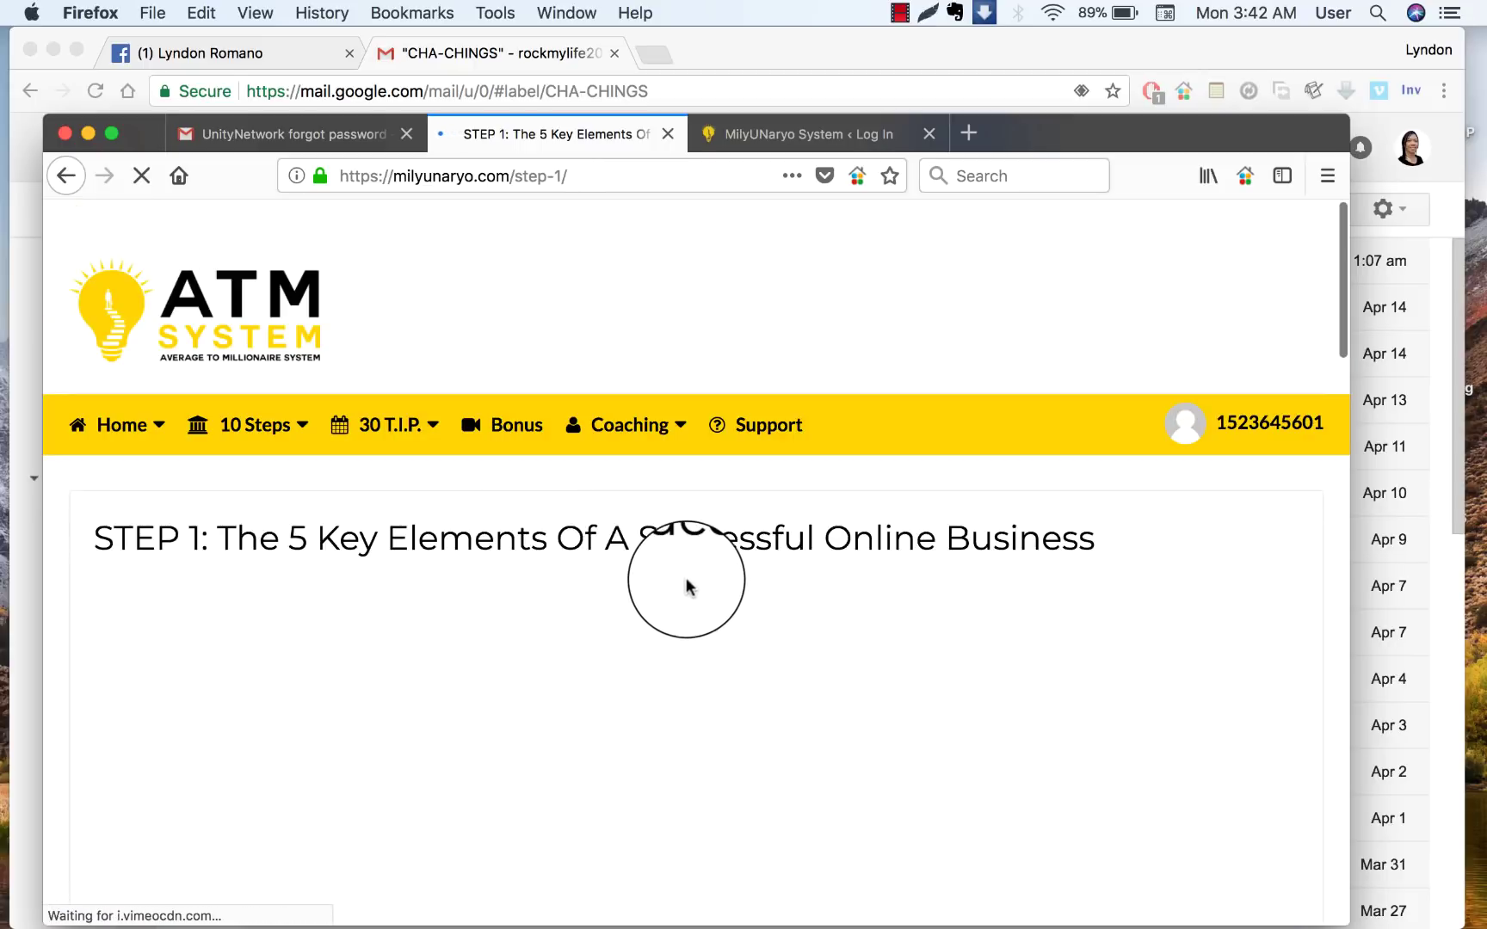
{"action": "scroll", "coordinate": [685, 578], "scroll_direction": "down", "scroll_amount": 5}
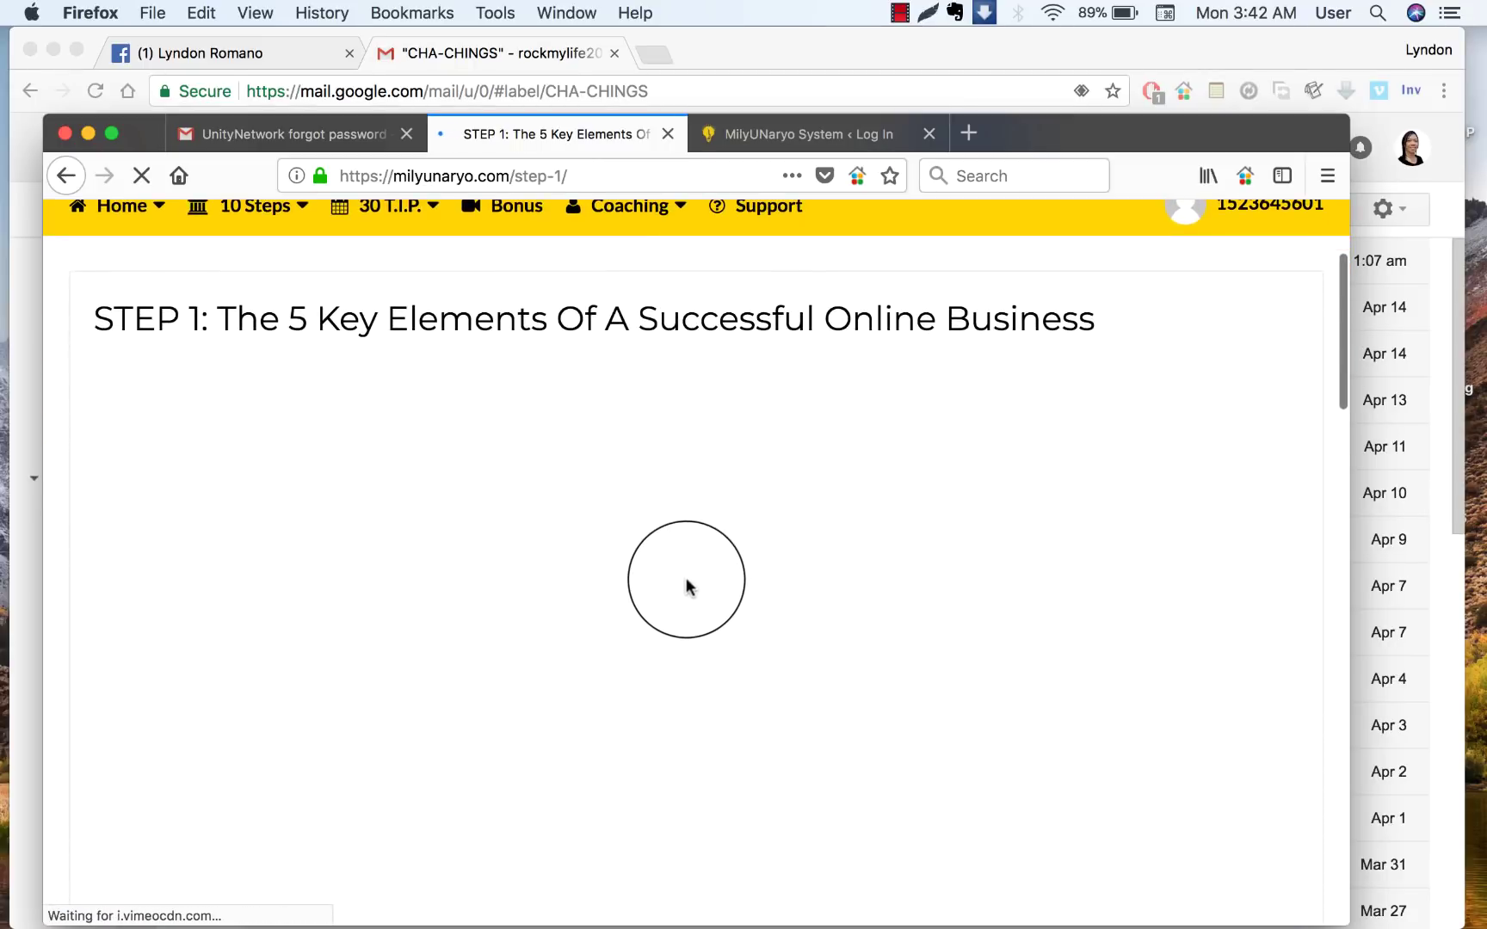
{"action": "scroll", "coordinate": [684, 577], "scroll_direction": "down", "scroll_amount": 2}
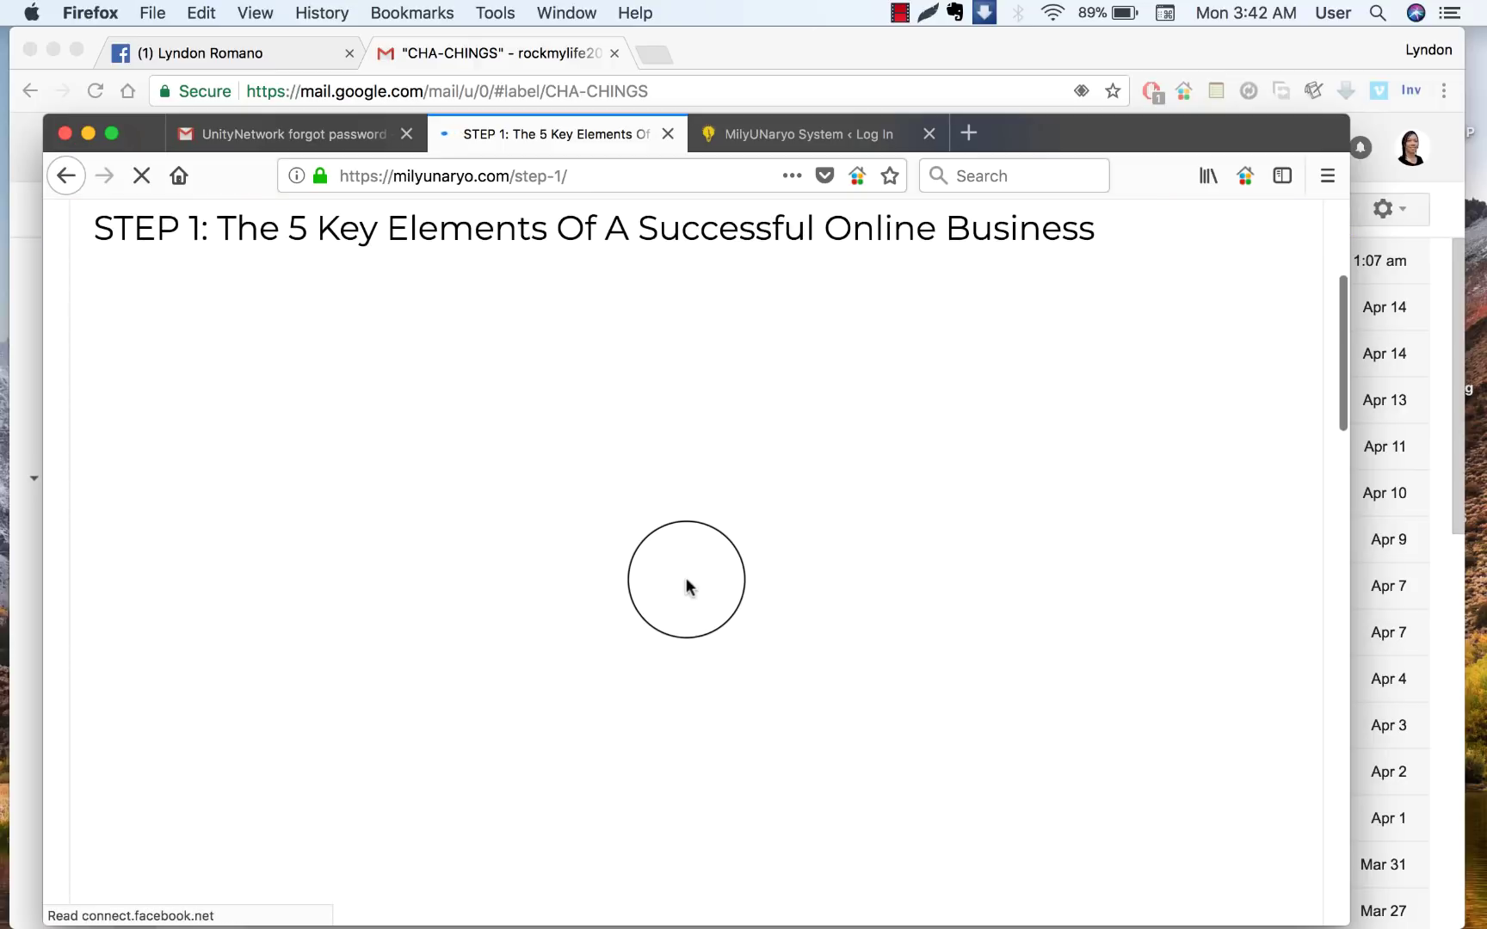
{"action": "scroll", "coordinate": [685, 577], "scroll_direction": "down", "scroll_amount": 4}
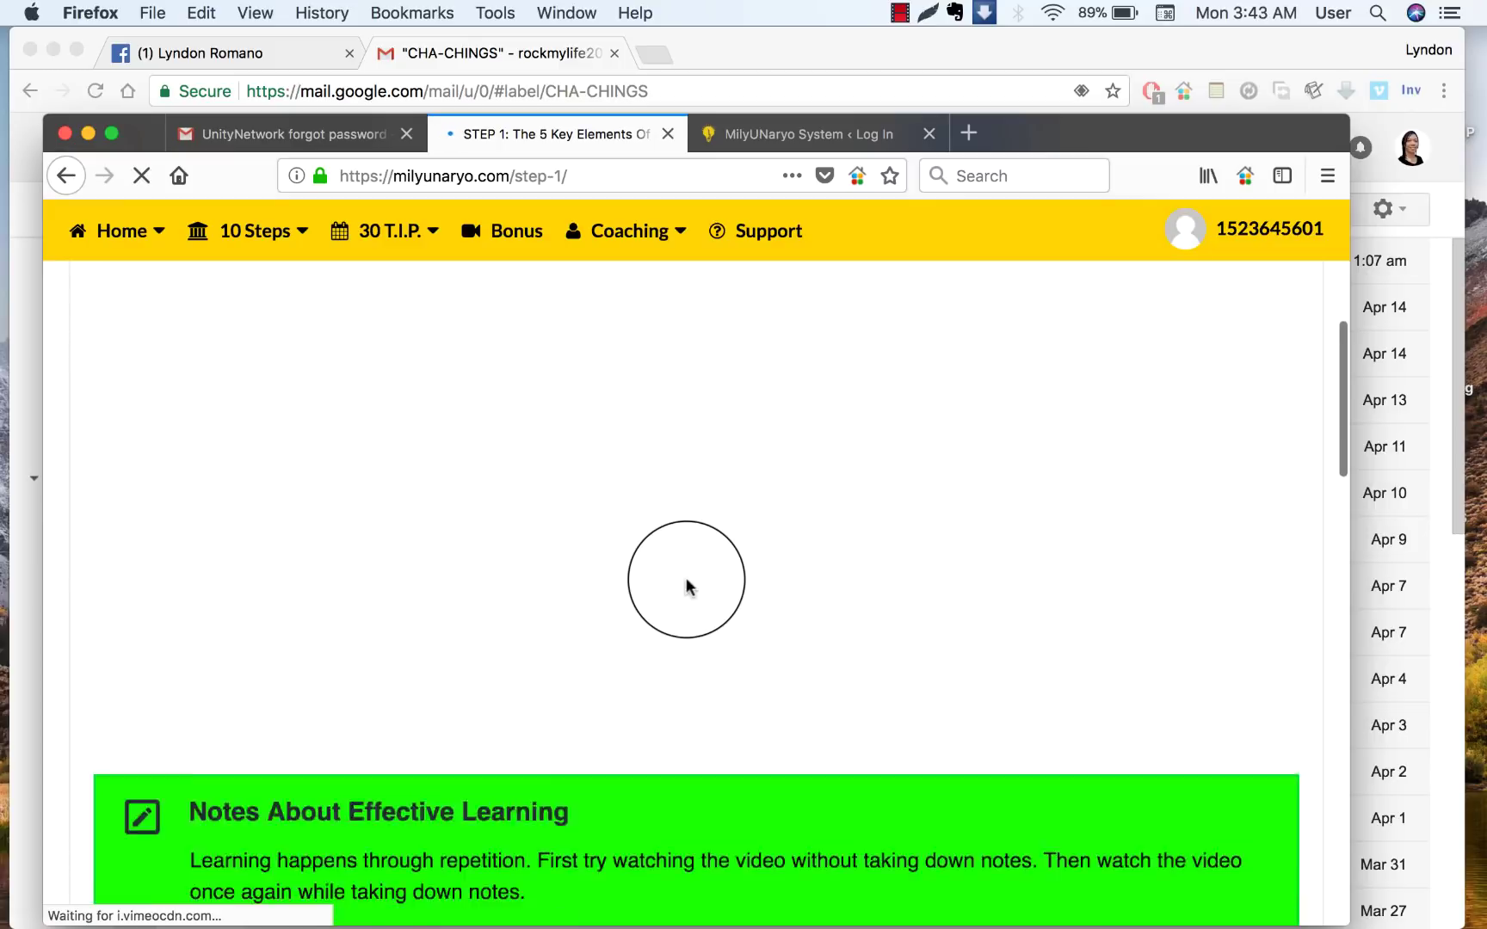
{"action": "scroll", "coordinate": [684, 577], "scroll_direction": "down", "scroll_amount": 5}
{"action": "scroll", "coordinate": [685, 578], "scroll_direction": "down", "scroll_amount": 2}
{"action": "scroll", "coordinate": [685, 578], "scroll_direction": "down", "scroll_amount": 3}
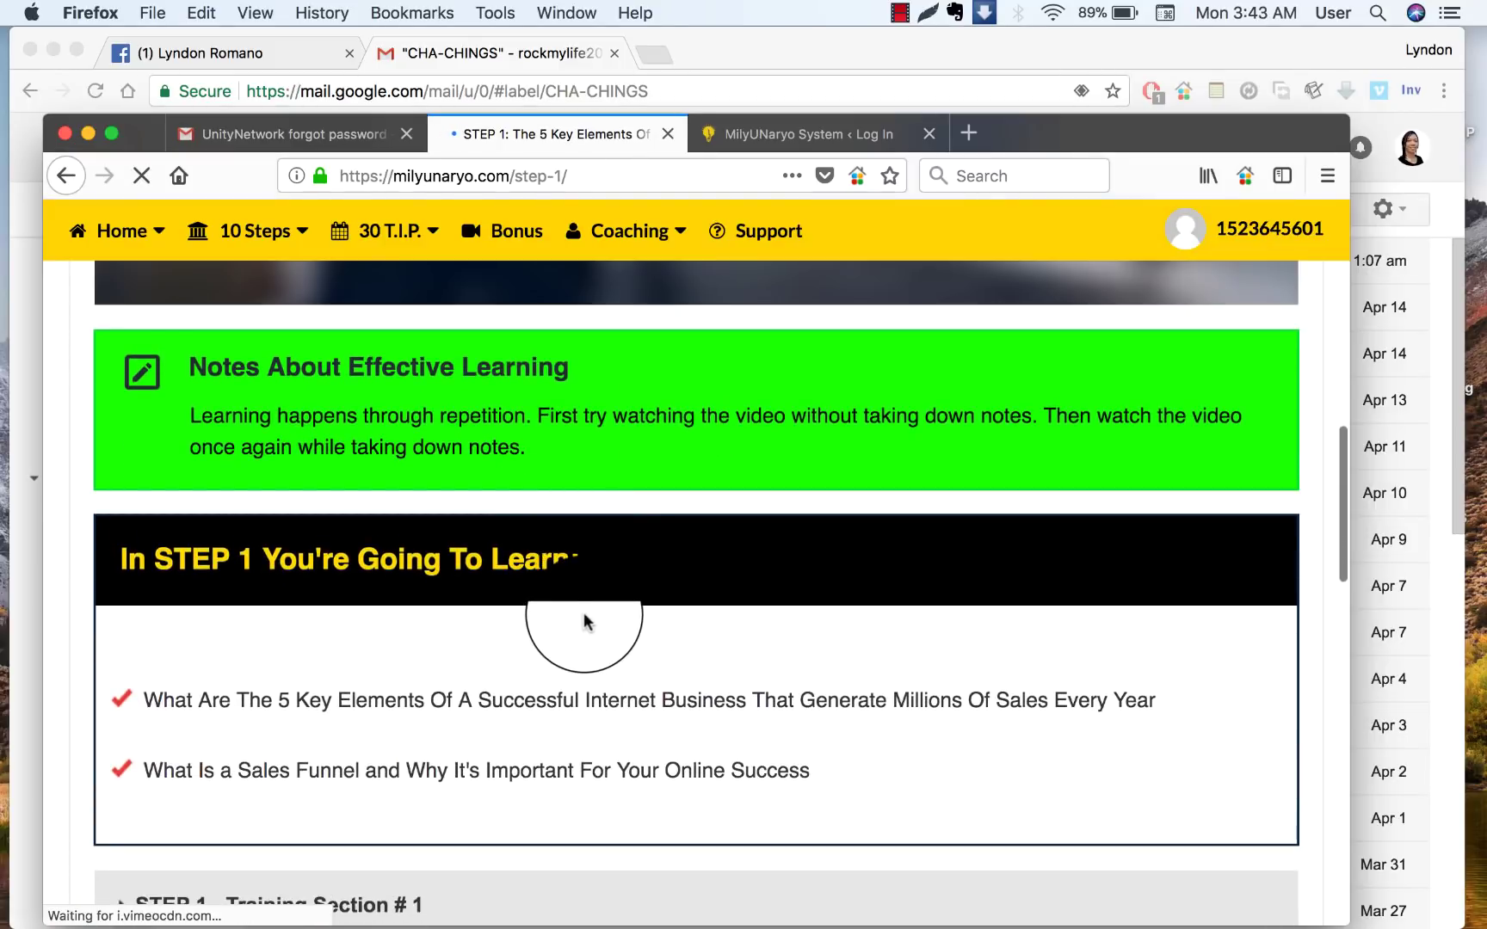
{"action": "scroll", "coordinate": [584, 621], "scroll_direction": "up", "scroll_amount": 3}
{"action": "scroll", "coordinate": [584, 621], "scroll_direction": "up", "scroll_amount": 5}
{"action": "scroll", "coordinate": [584, 620], "scroll_direction": "up", "scroll_amount": 1}
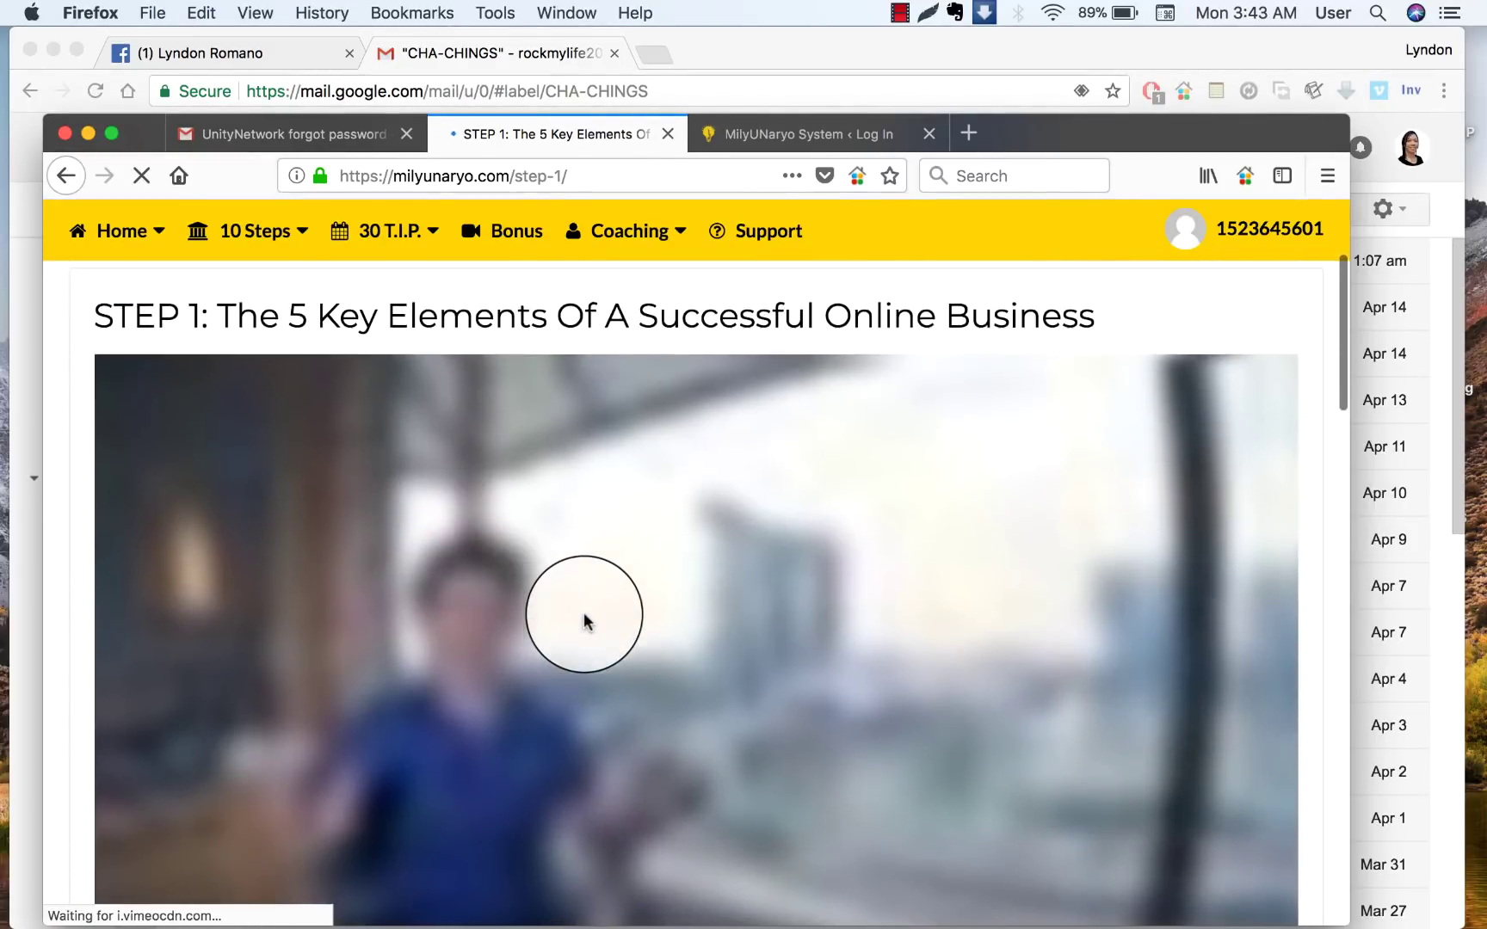
{"action": "scroll", "coordinate": [425, 298], "scroll_direction": "down", "scroll_amount": 5}
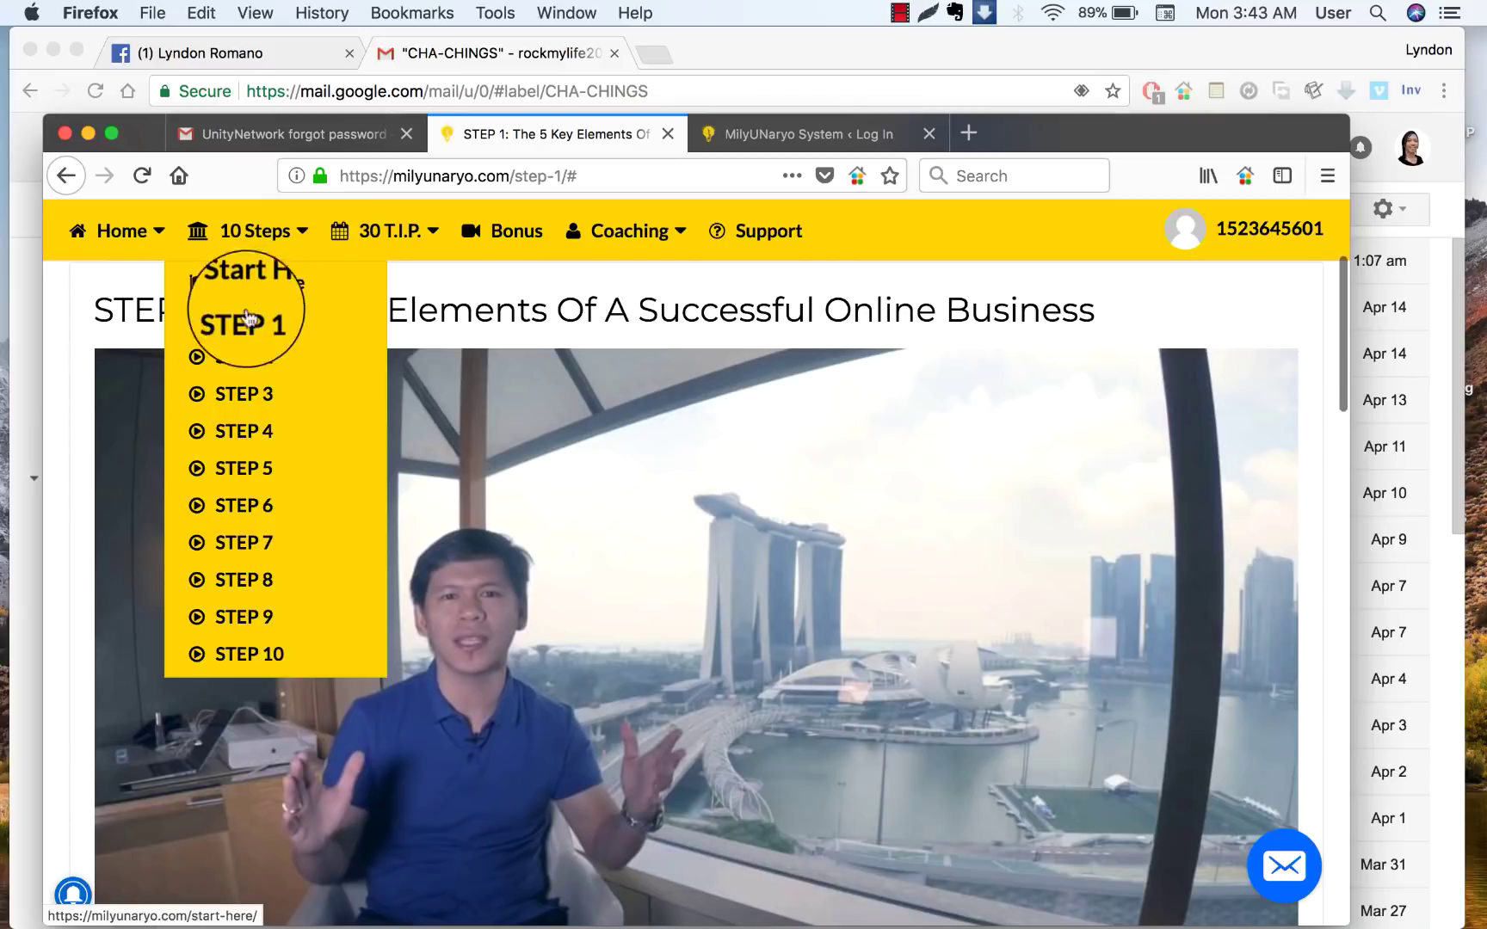
Open the STEP 7 training page and pause its video.
{"action": "left_click", "coordinate": [261, 558]}
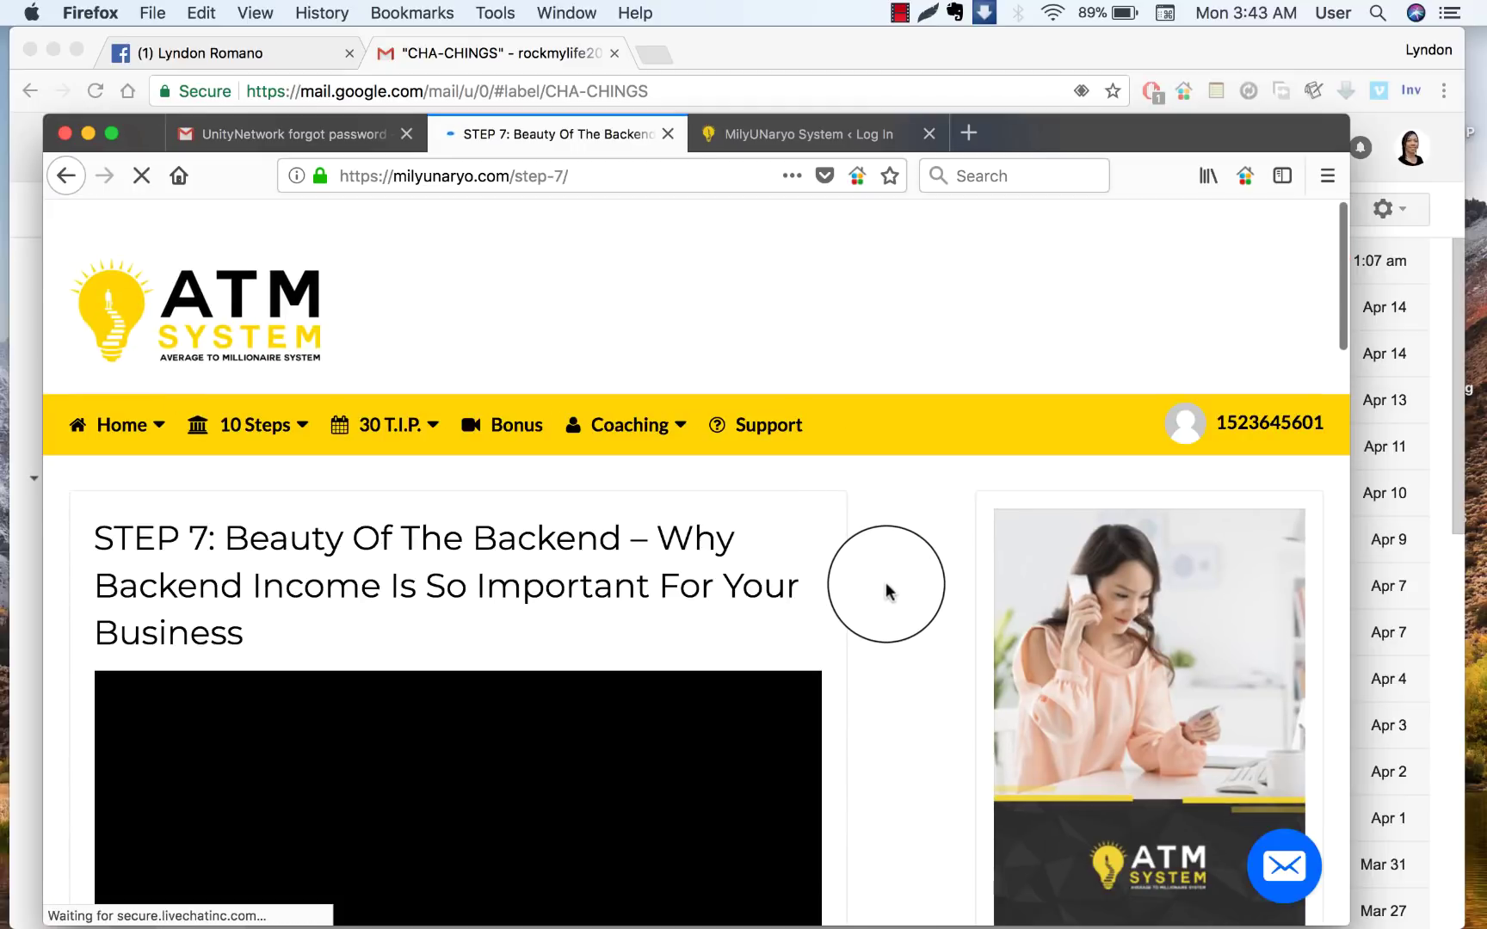
{"action": "scroll", "coordinate": [886, 590], "scroll_direction": "down", "scroll_amount": 3}
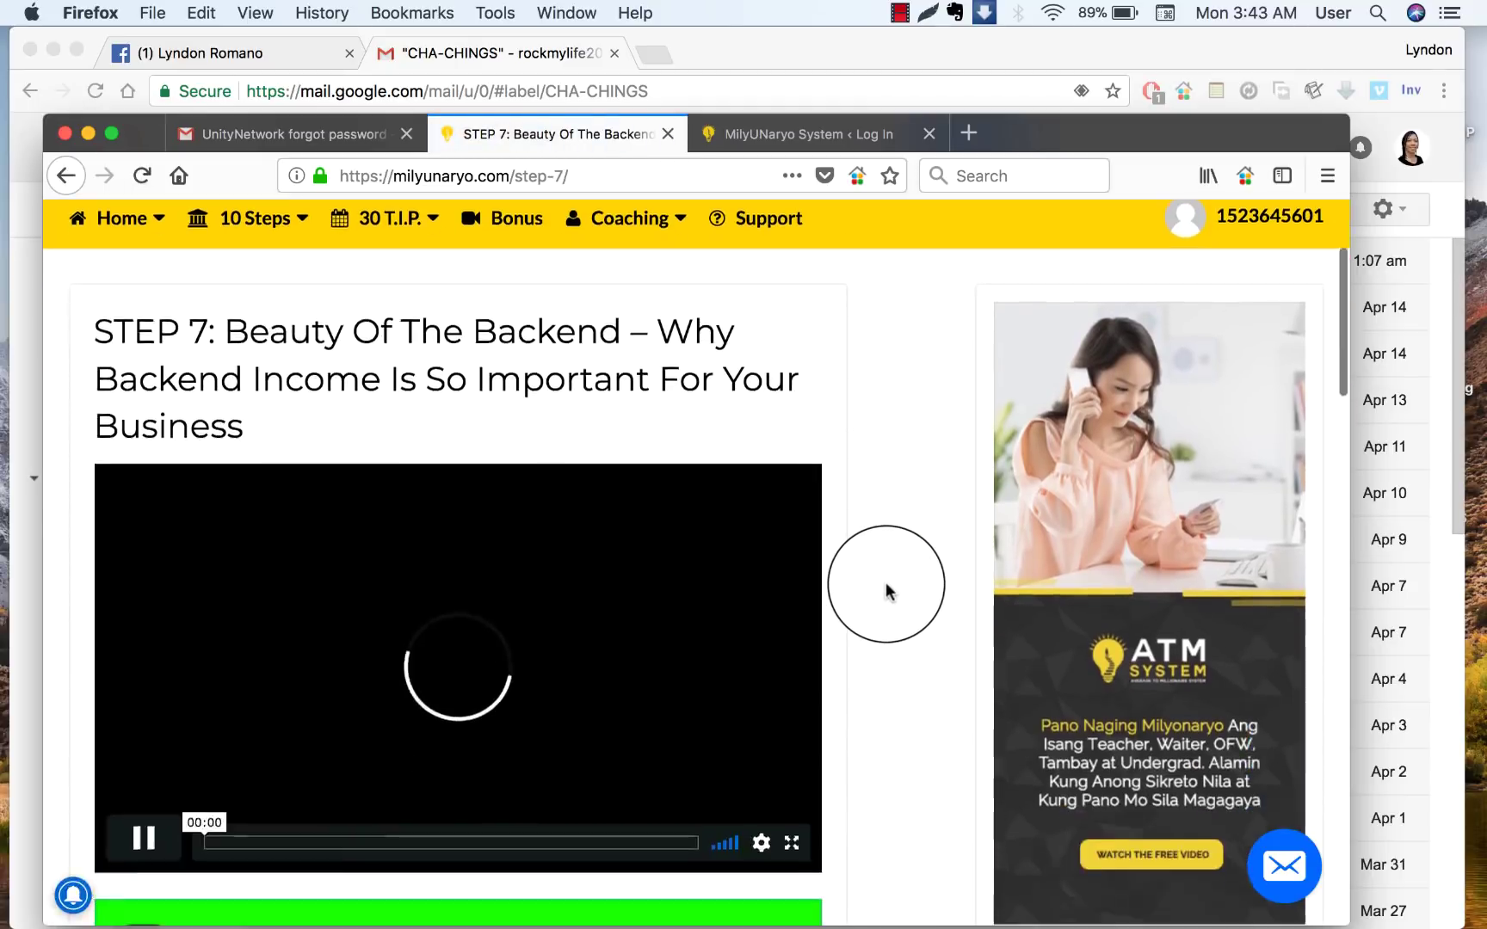
{"action": "left_click", "coordinate": [144, 789]}
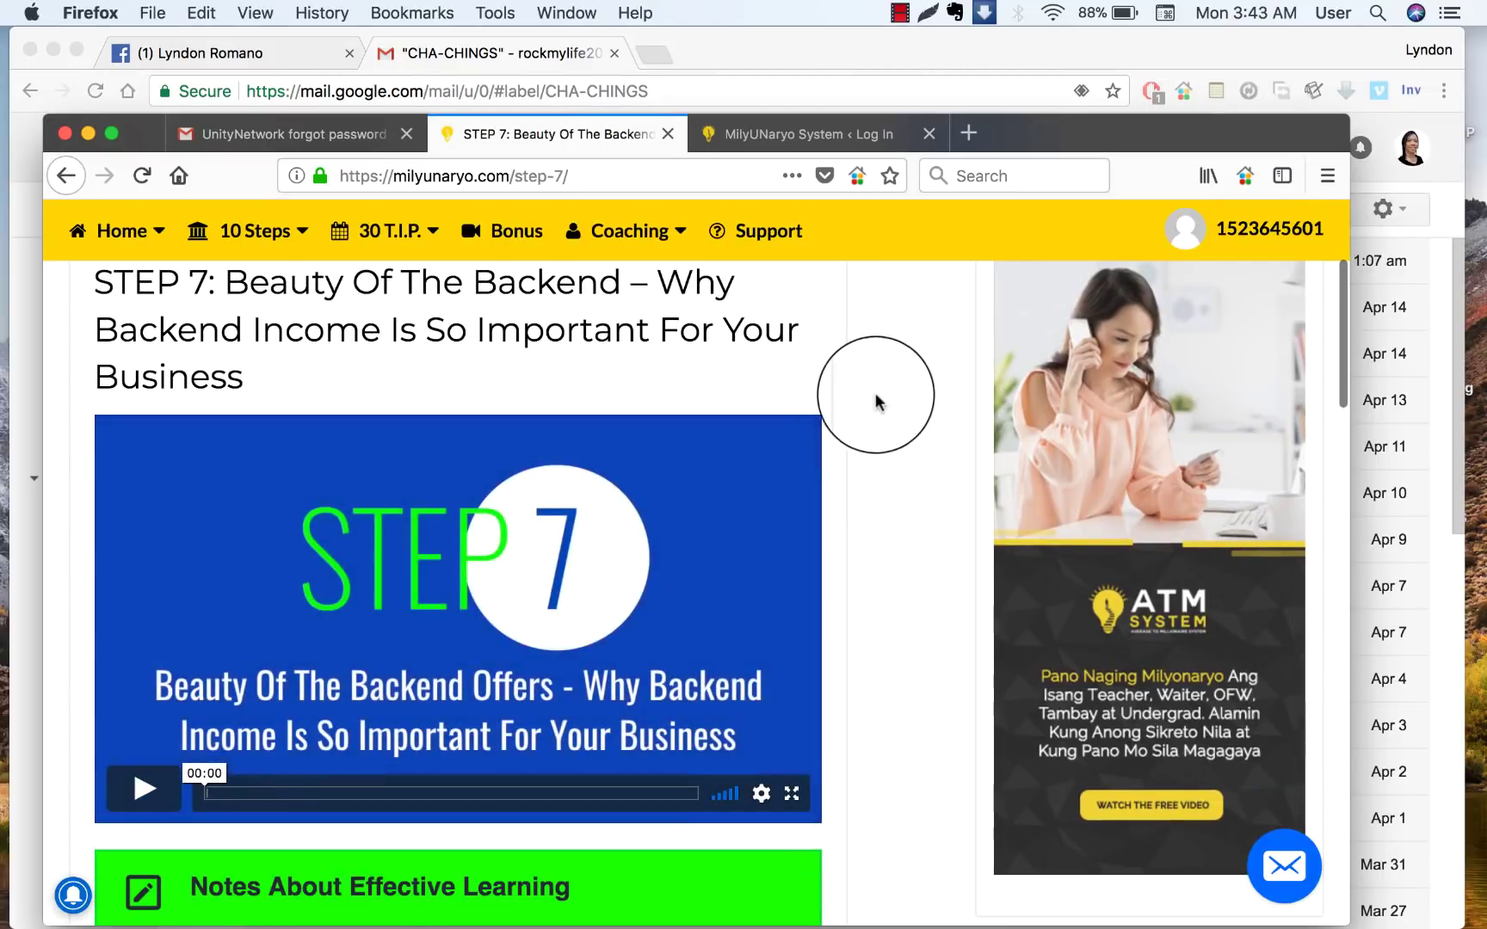
{"action": "scroll", "coordinate": [911, 452], "scroll_direction": "down", "scroll_amount": 1}
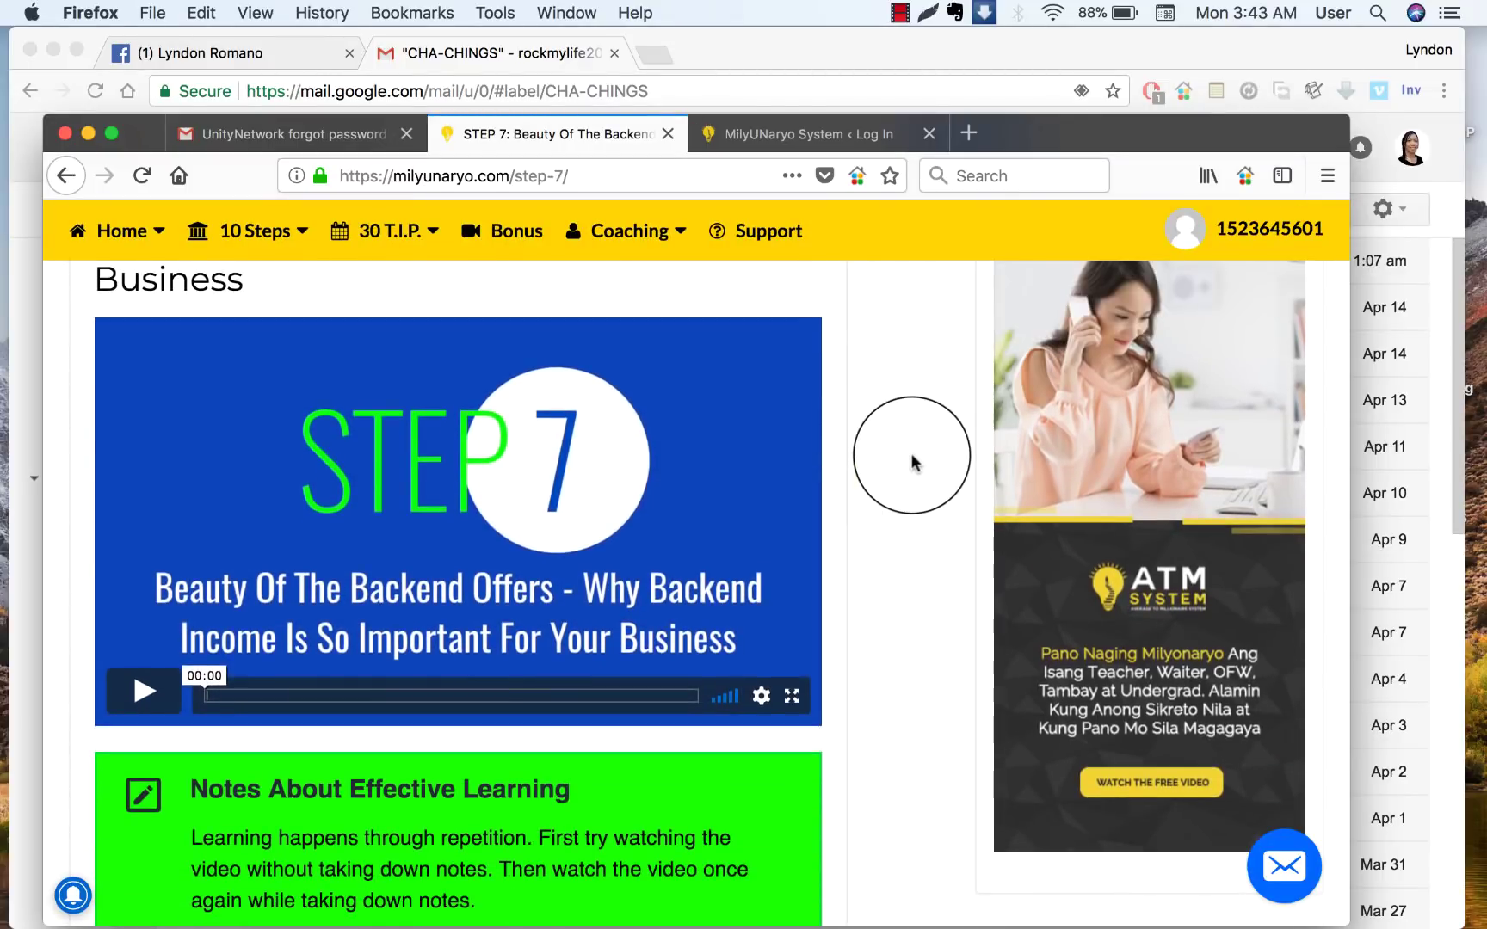
{"action": "scroll", "coordinate": [910, 452], "scroll_direction": "up", "scroll_amount": 5}
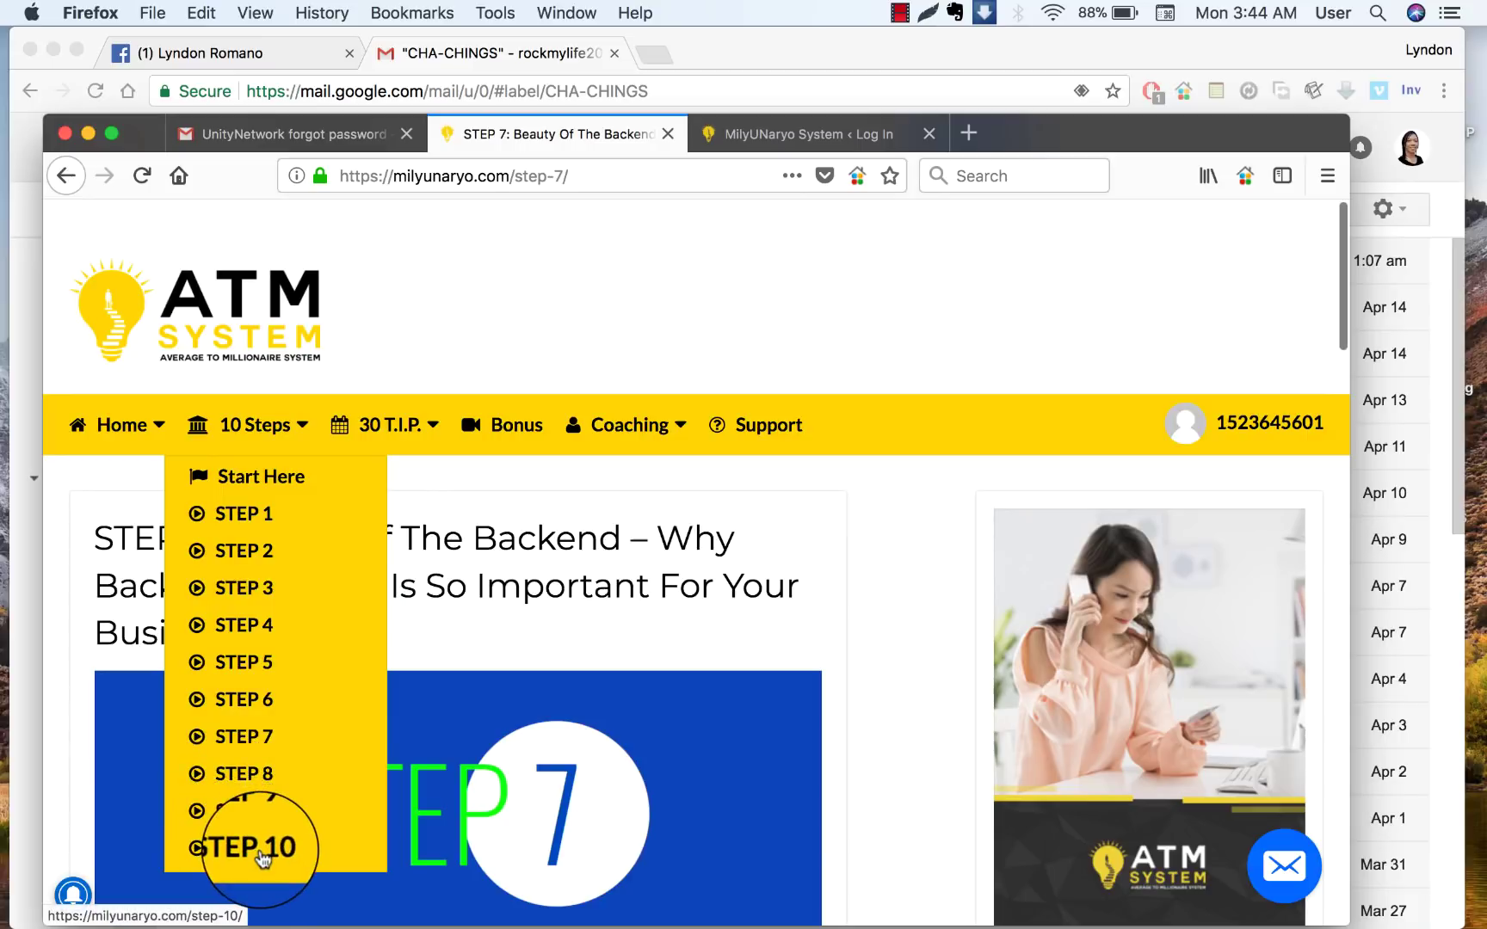
Open the STEP 10 training page and pause its video.
{"action": "left_click", "coordinate": [245, 848]}
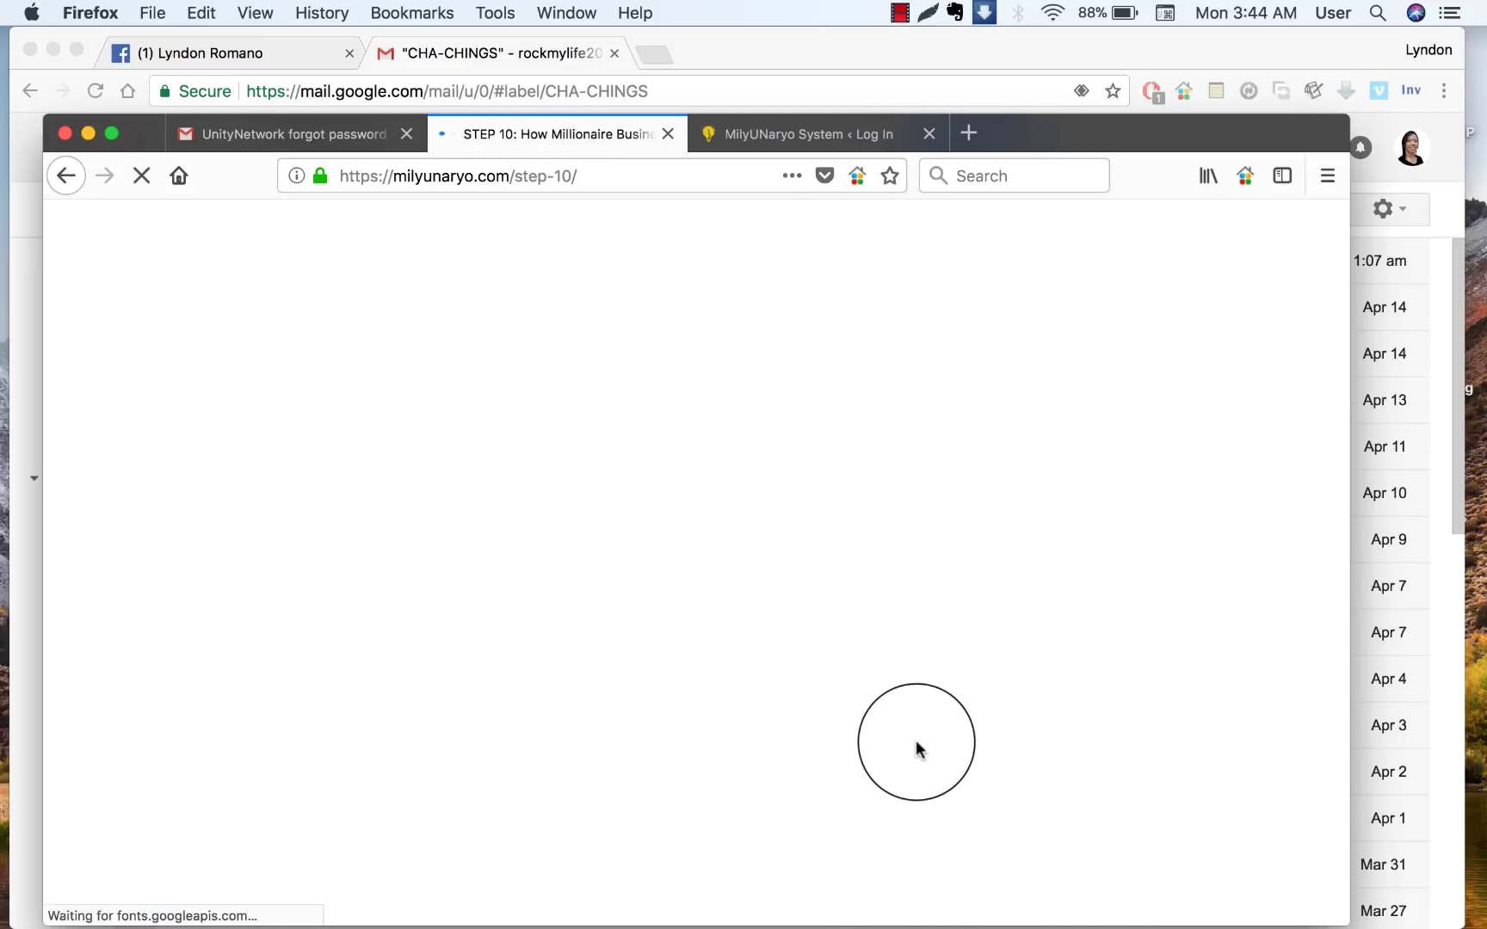
{"action": "scroll", "coordinate": [917, 749], "scroll_direction": "down", "scroll_amount": 4}
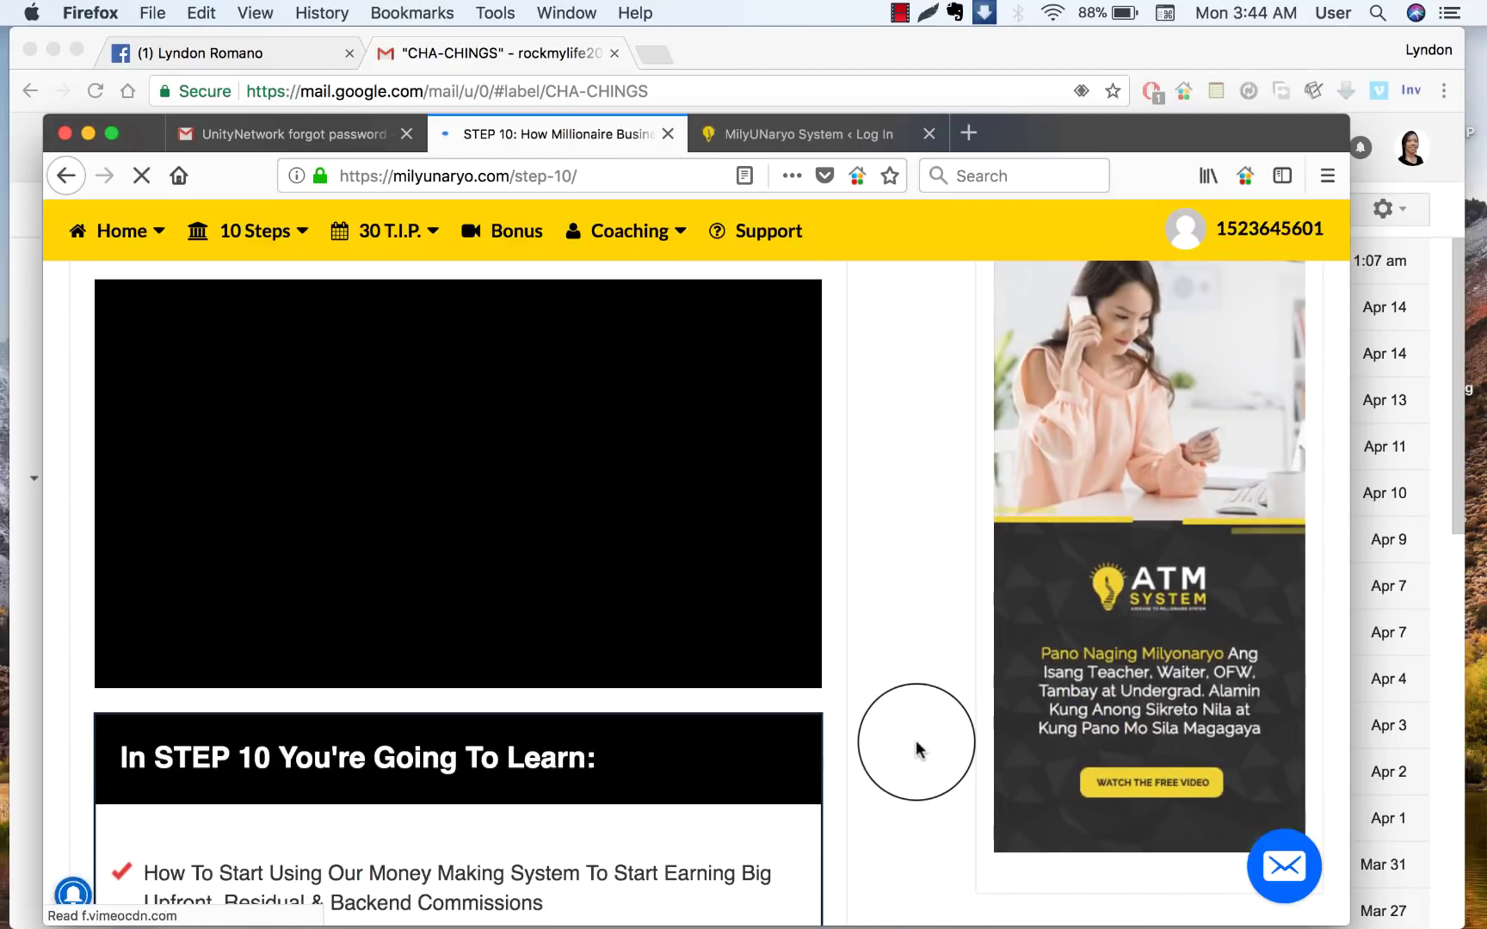
{"action": "scroll", "coordinate": [917, 748], "scroll_direction": "down", "scroll_amount": 3}
{"action": "scroll", "coordinate": [916, 740], "scroll_direction": "up", "scroll_amount": 3}
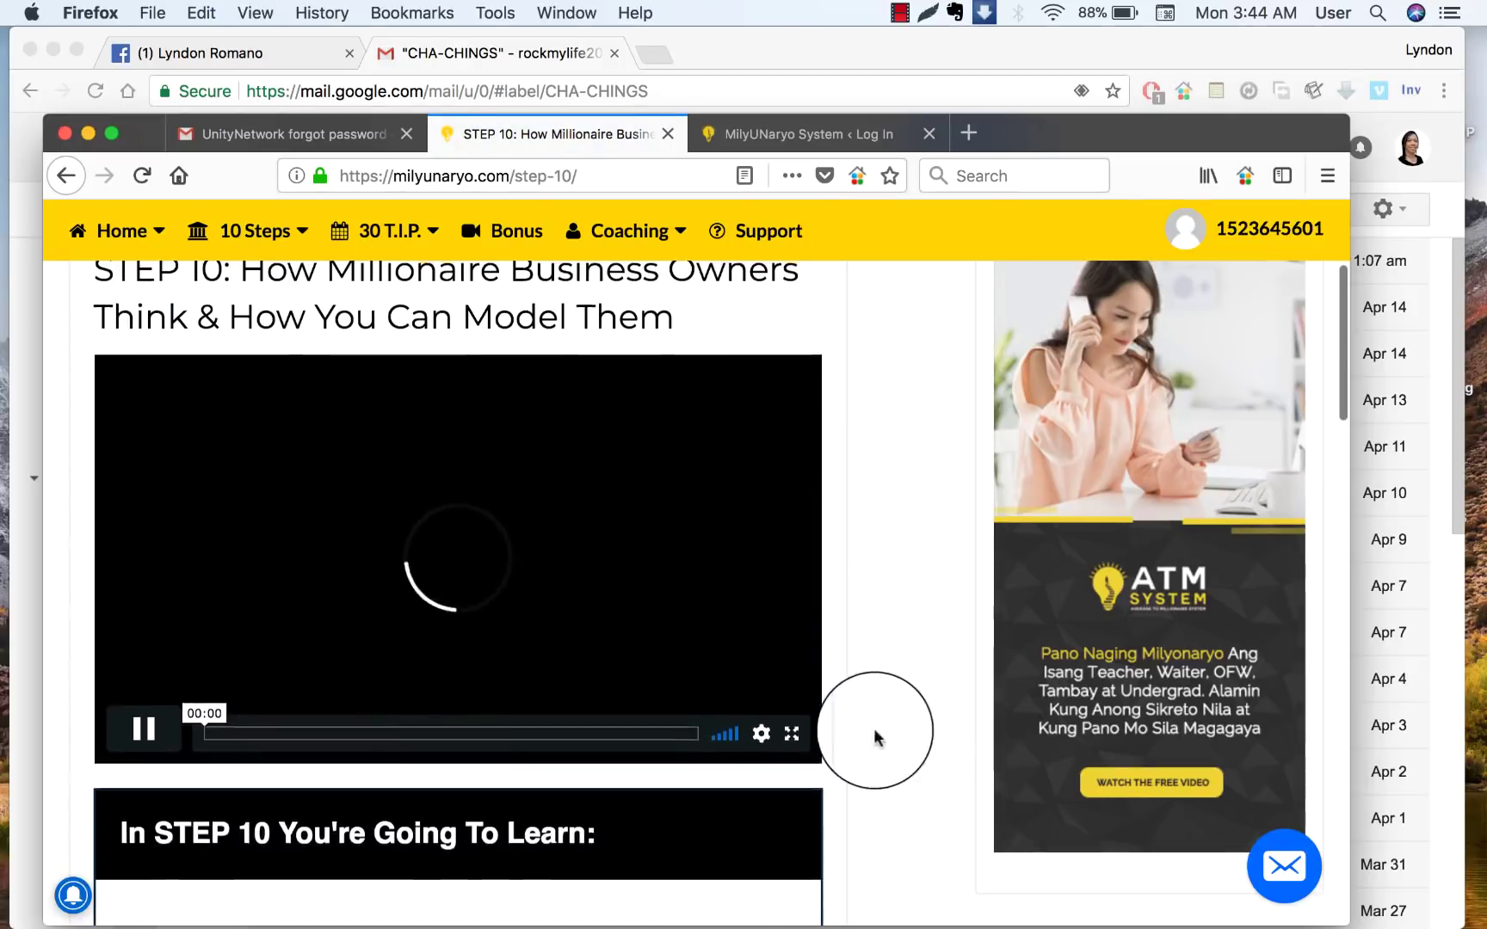
{"action": "left_click", "coordinate": [145, 738]}
Scroll down the STEP 10 assignment and follow SCHEDULE A COACHING NOW to the coaching page.
{"action": "scroll", "coordinate": [862, 474], "scroll_direction": "down", "scroll_amount": 5}
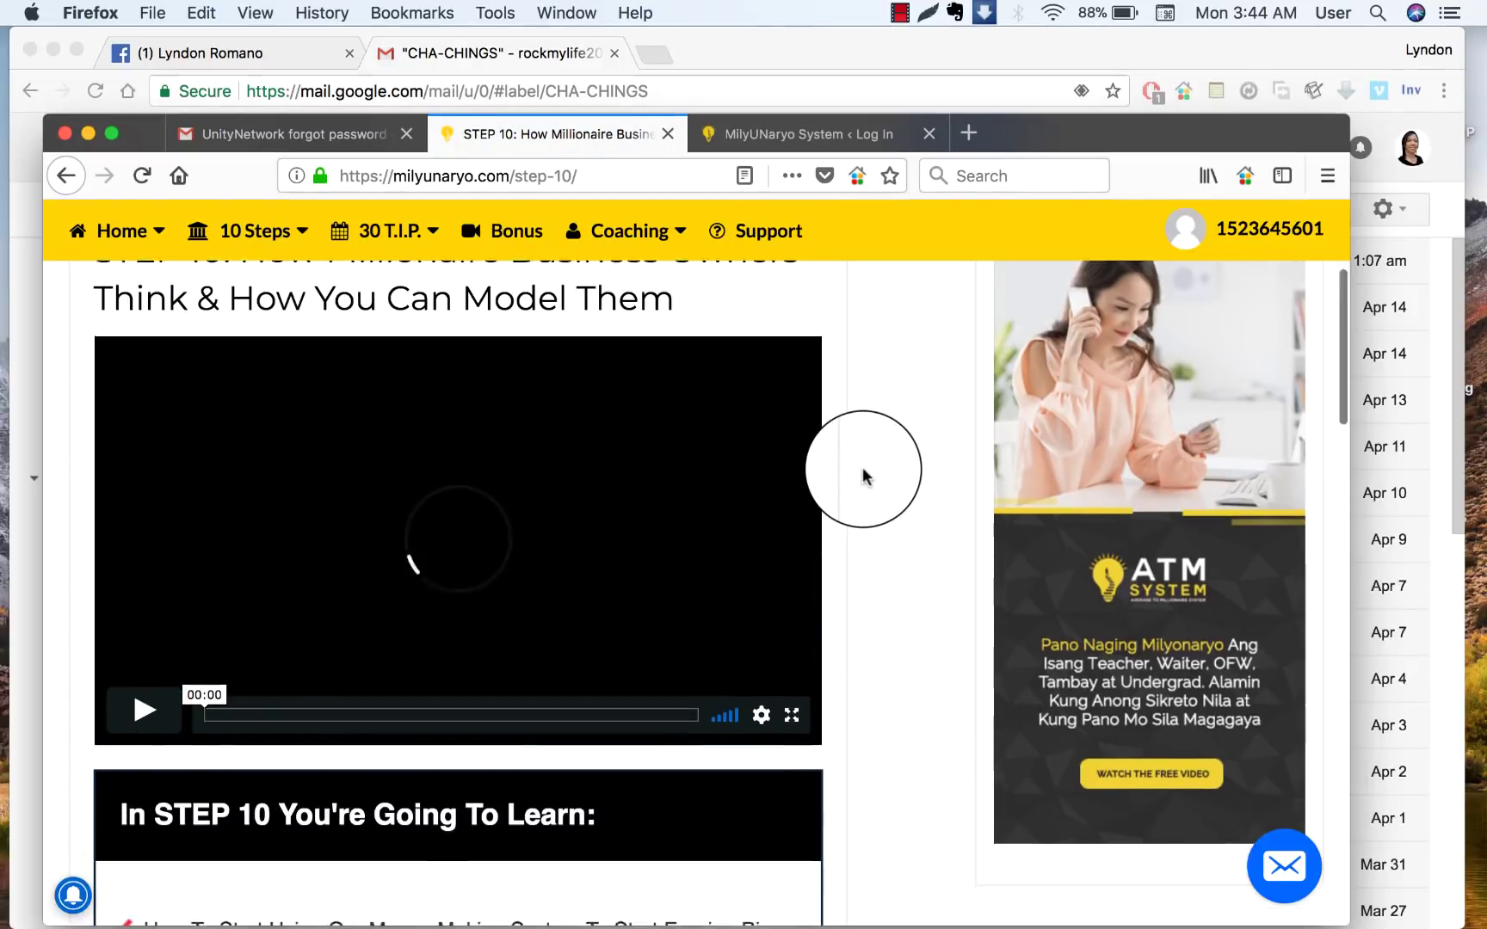
{"action": "scroll", "coordinate": [863, 475], "scroll_direction": "down", "scroll_amount": 2}
{"action": "scroll", "coordinate": [614, 471], "scroll_direction": "up", "scroll_amount": 5}
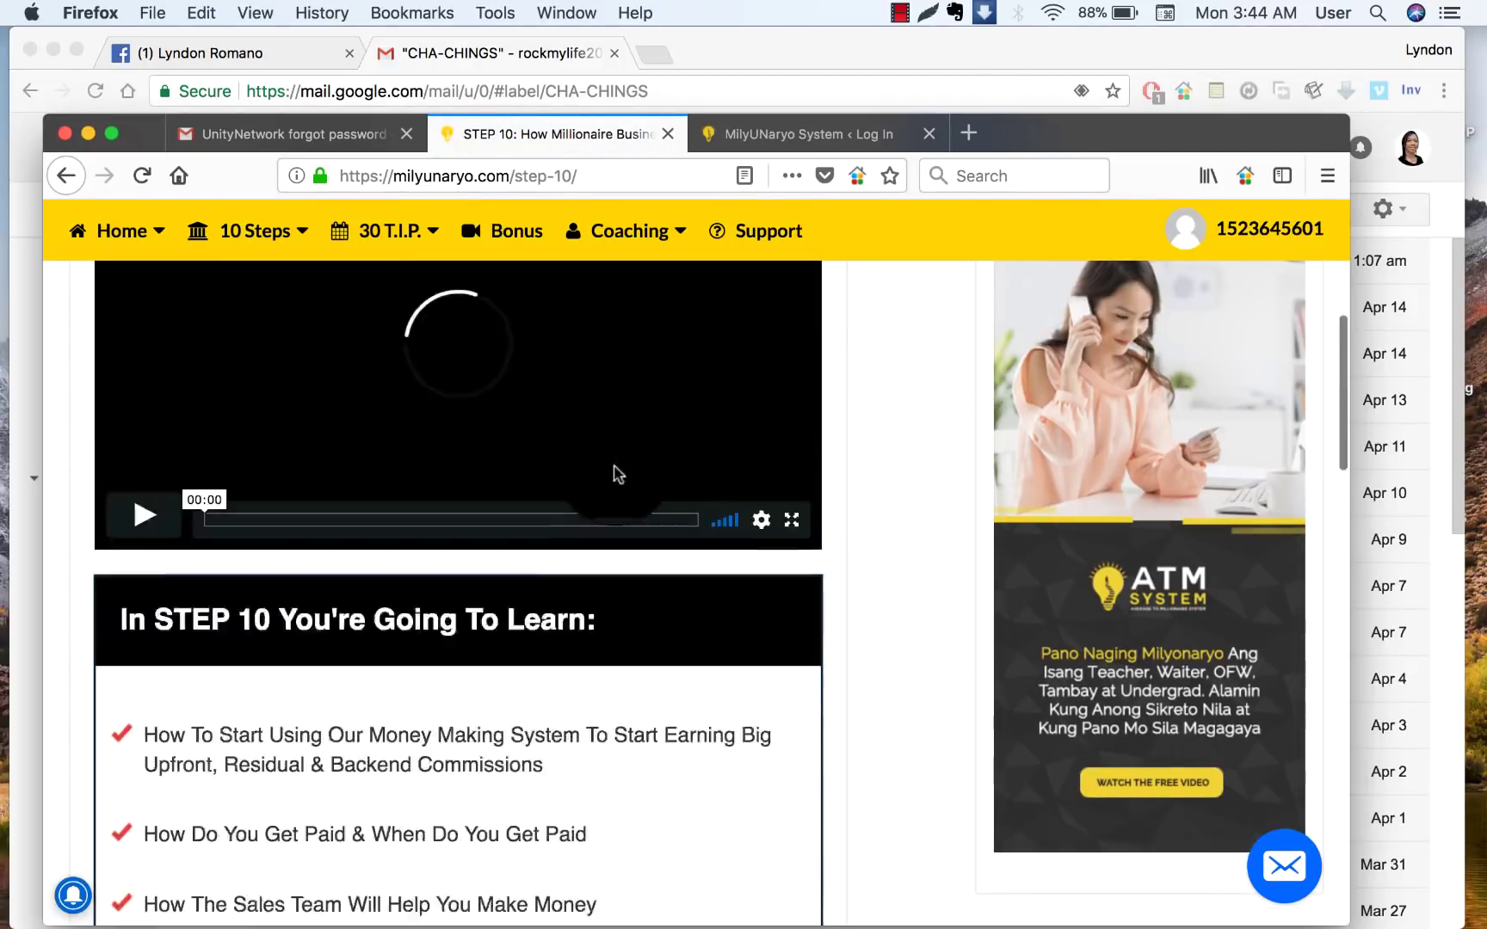
{"action": "scroll", "coordinate": [560, 482], "scroll_direction": "up", "scroll_amount": 3}
{"action": "scroll", "coordinate": [770, 677], "scroll_direction": "down", "scroll_amount": 2}
{"action": "scroll", "coordinate": [770, 678], "scroll_direction": "down", "scroll_amount": 5}
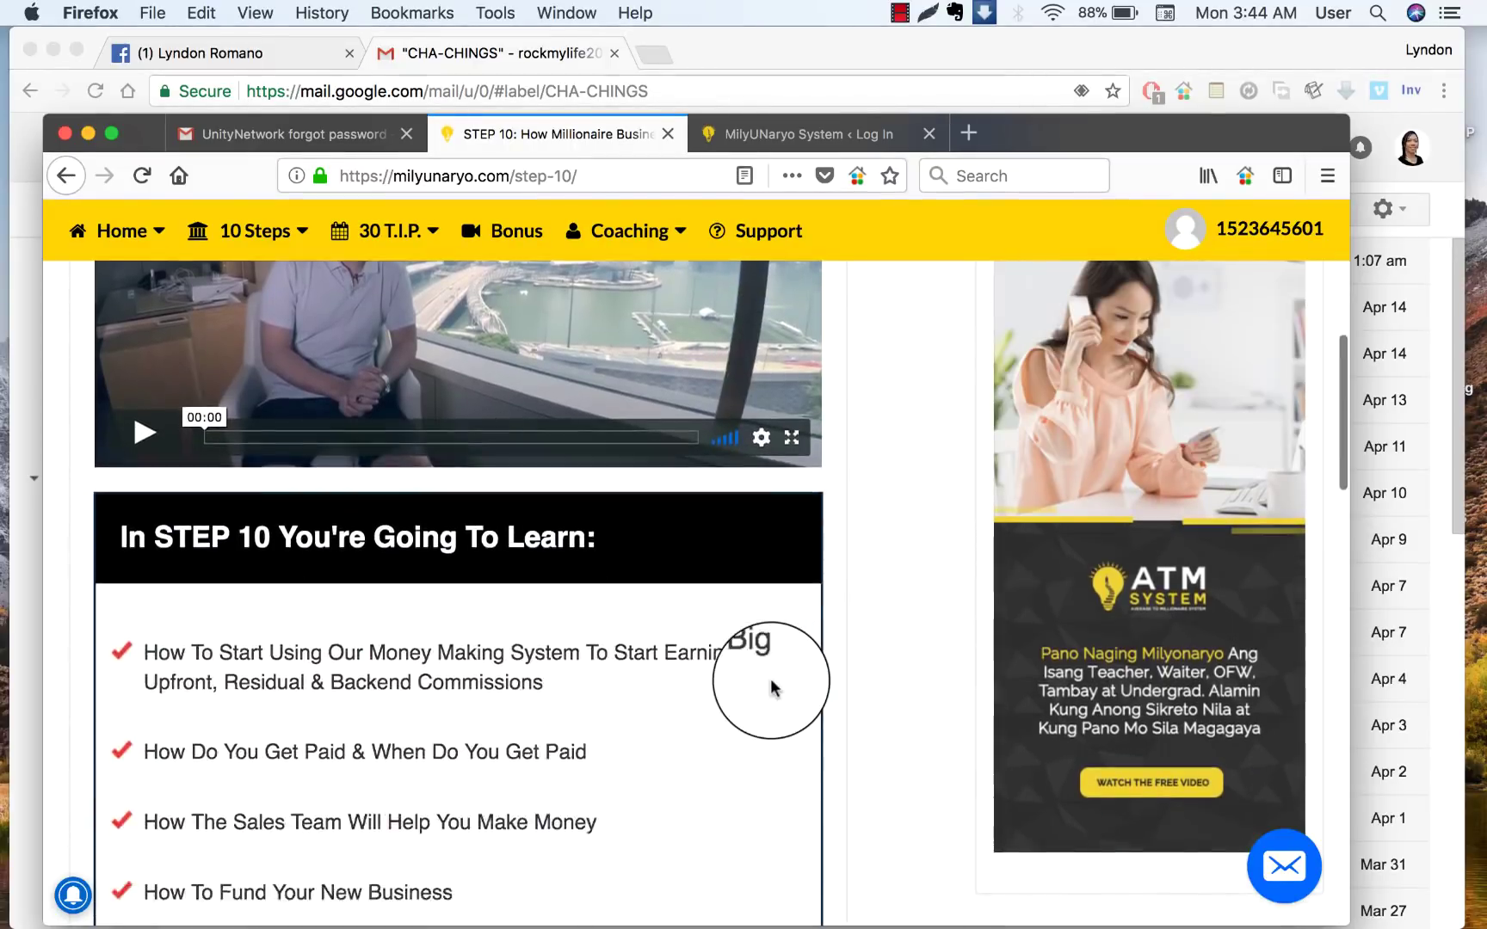
{"action": "scroll", "coordinate": [770, 678], "scroll_direction": "down", "scroll_amount": 8}
{"action": "scroll", "coordinate": [774, 688], "scroll_direction": "down", "scroll_amount": 3}
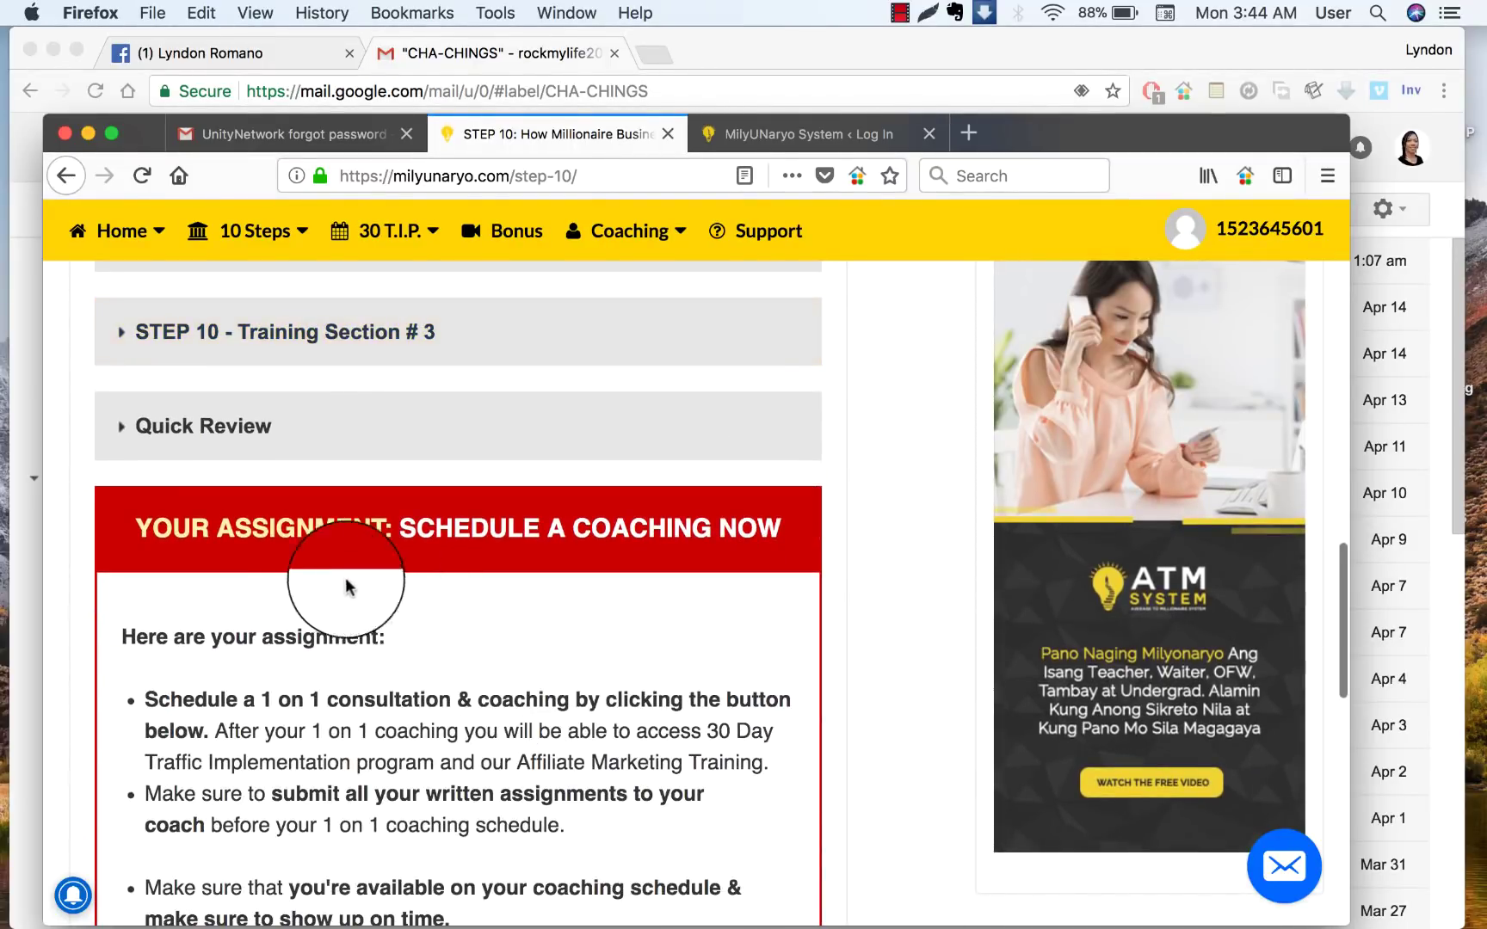
{"action": "scroll", "coordinate": [424, 641], "scroll_direction": "down", "scroll_amount": 3}
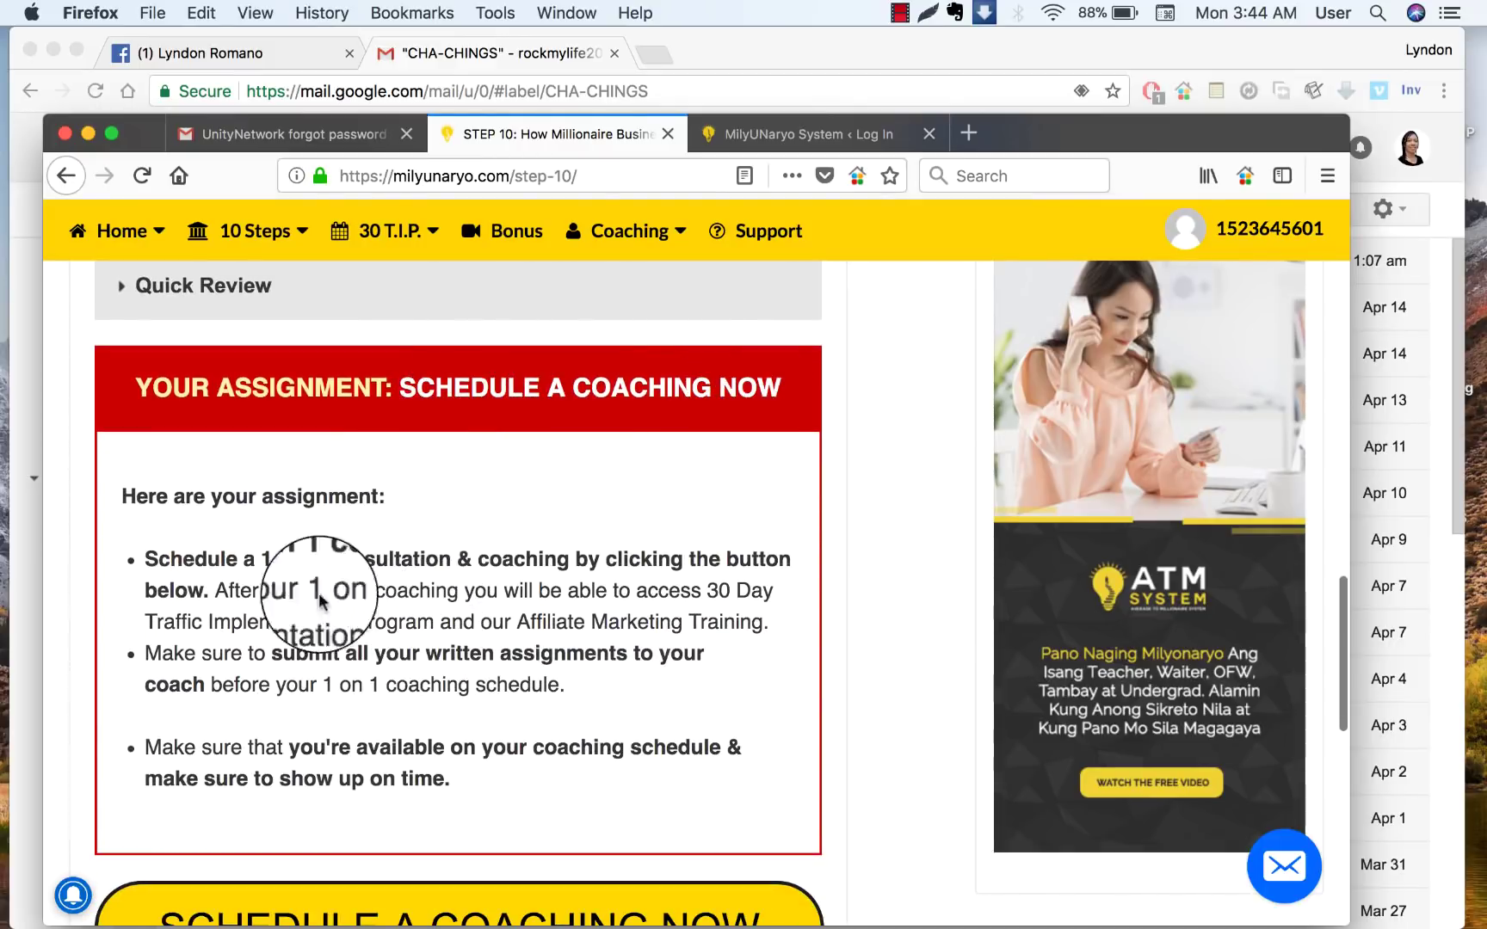
{"action": "scroll", "coordinate": [258, 551], "scroll_direction": "down", "scroll_amount": 1}
{"action": "scroll", "coordinate": [223, 431], "scroll_direction": "down", "scroll_amount": 2}
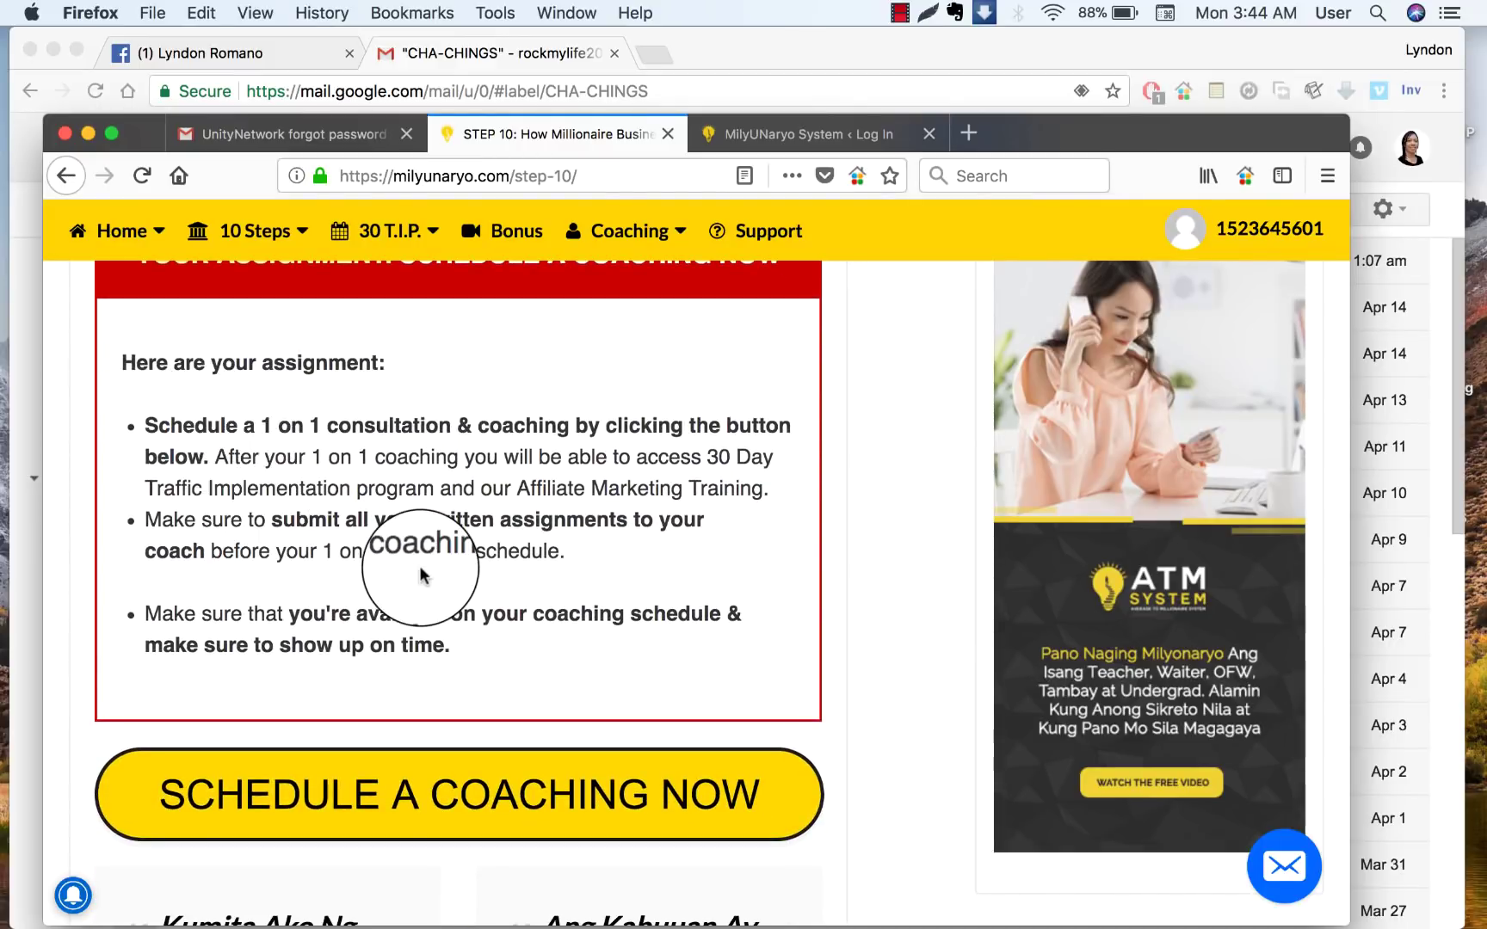
{"action": "scroll", "coordinate": [418, 565], "scroll_direction": "down", "scroll_amount": 1}
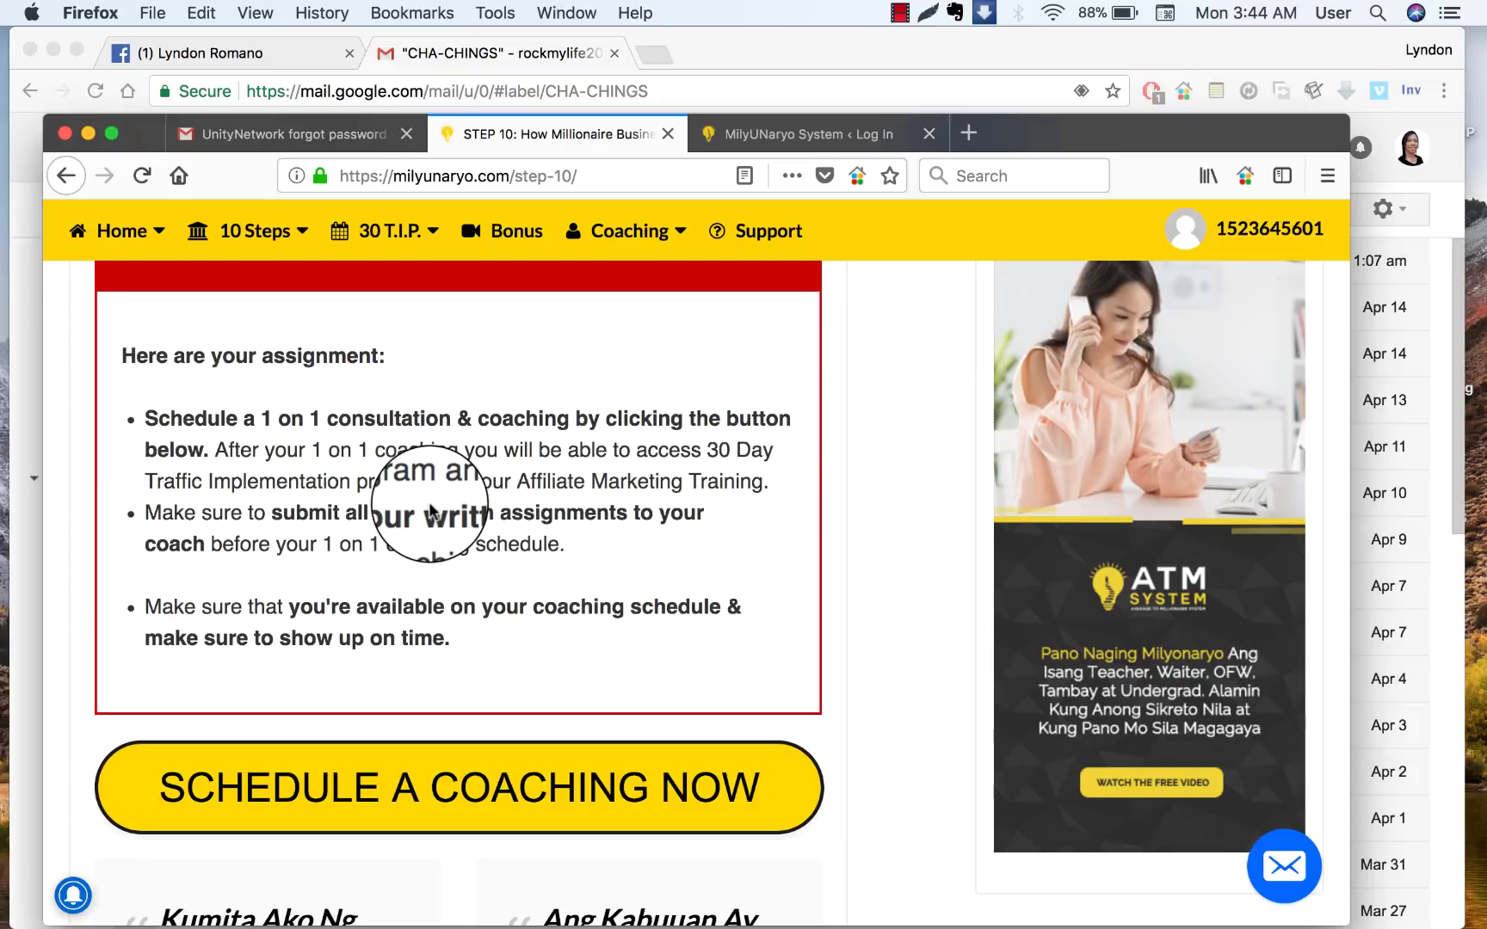
{"action": "scroll", "coordinate": [524, 533], "scroll_direction": "down", "scroll_amount": 5}
{"action": "scroll", "coordinate": [423, 663], "scroll_direction": "down", "scroll_amount": 2}
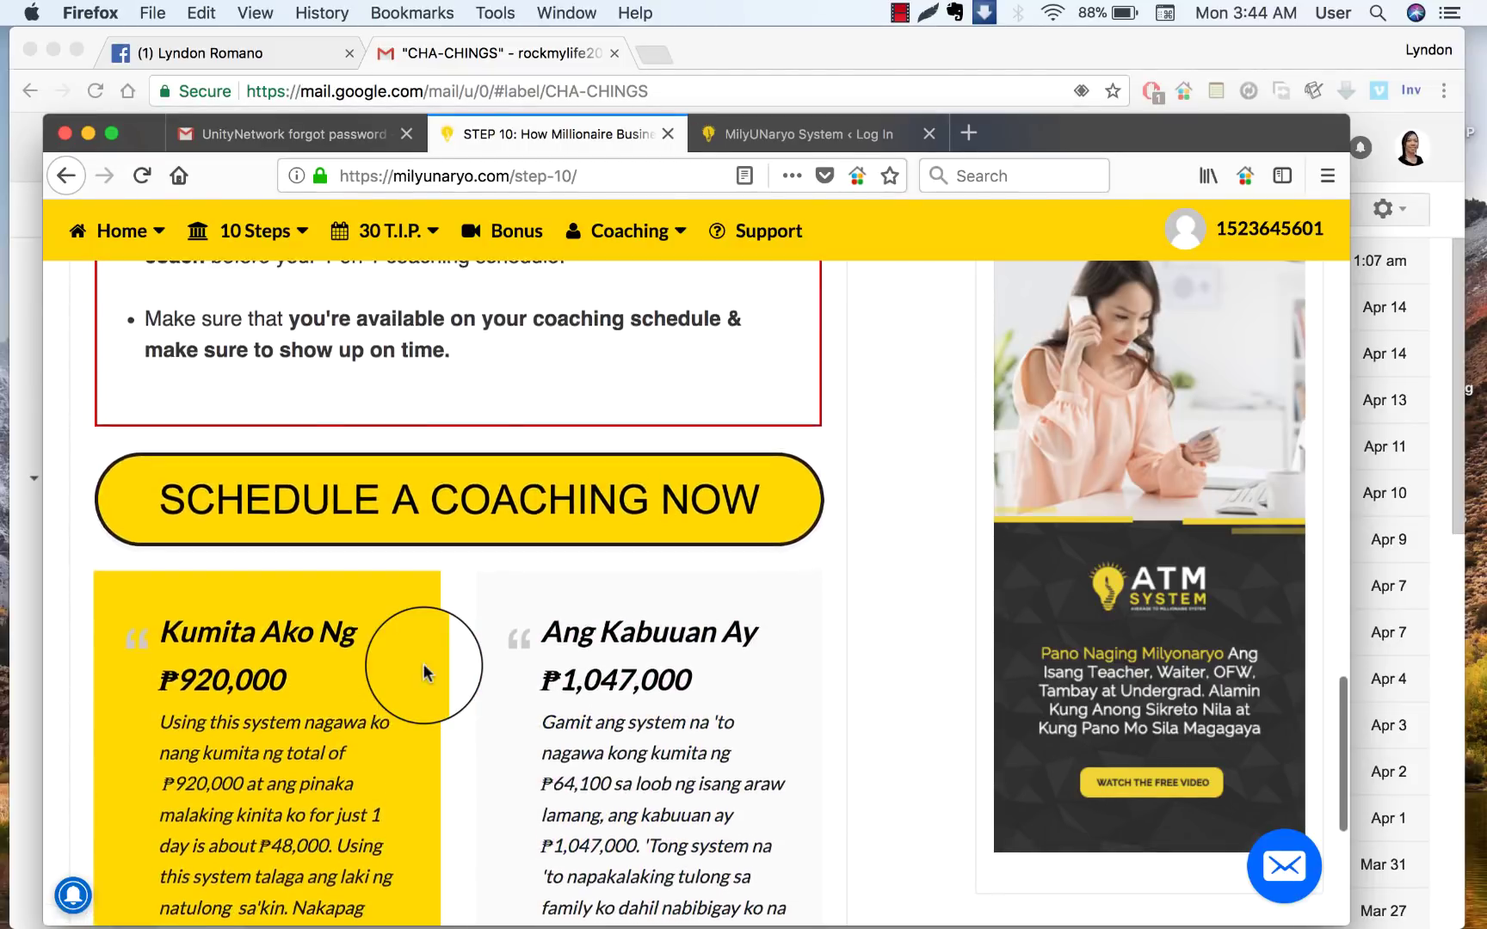
{"action": "scroll", "coordinate": [422, 663], "scroll_direction": "up", "scroll_amount": 1}
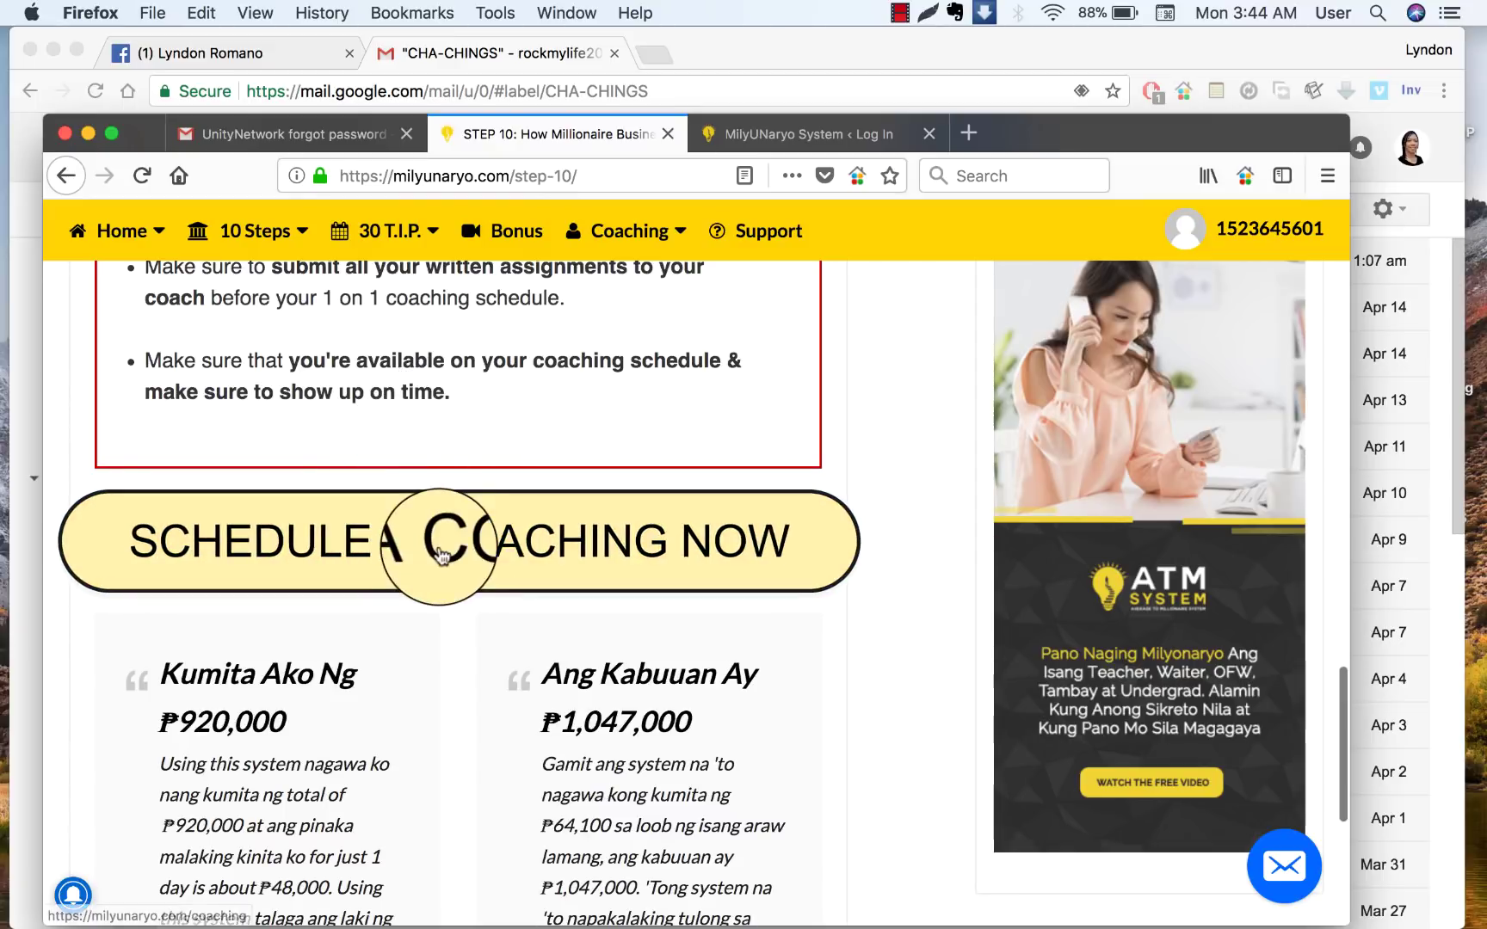
{"action": "left_click", "coordinate": [442, 555]}
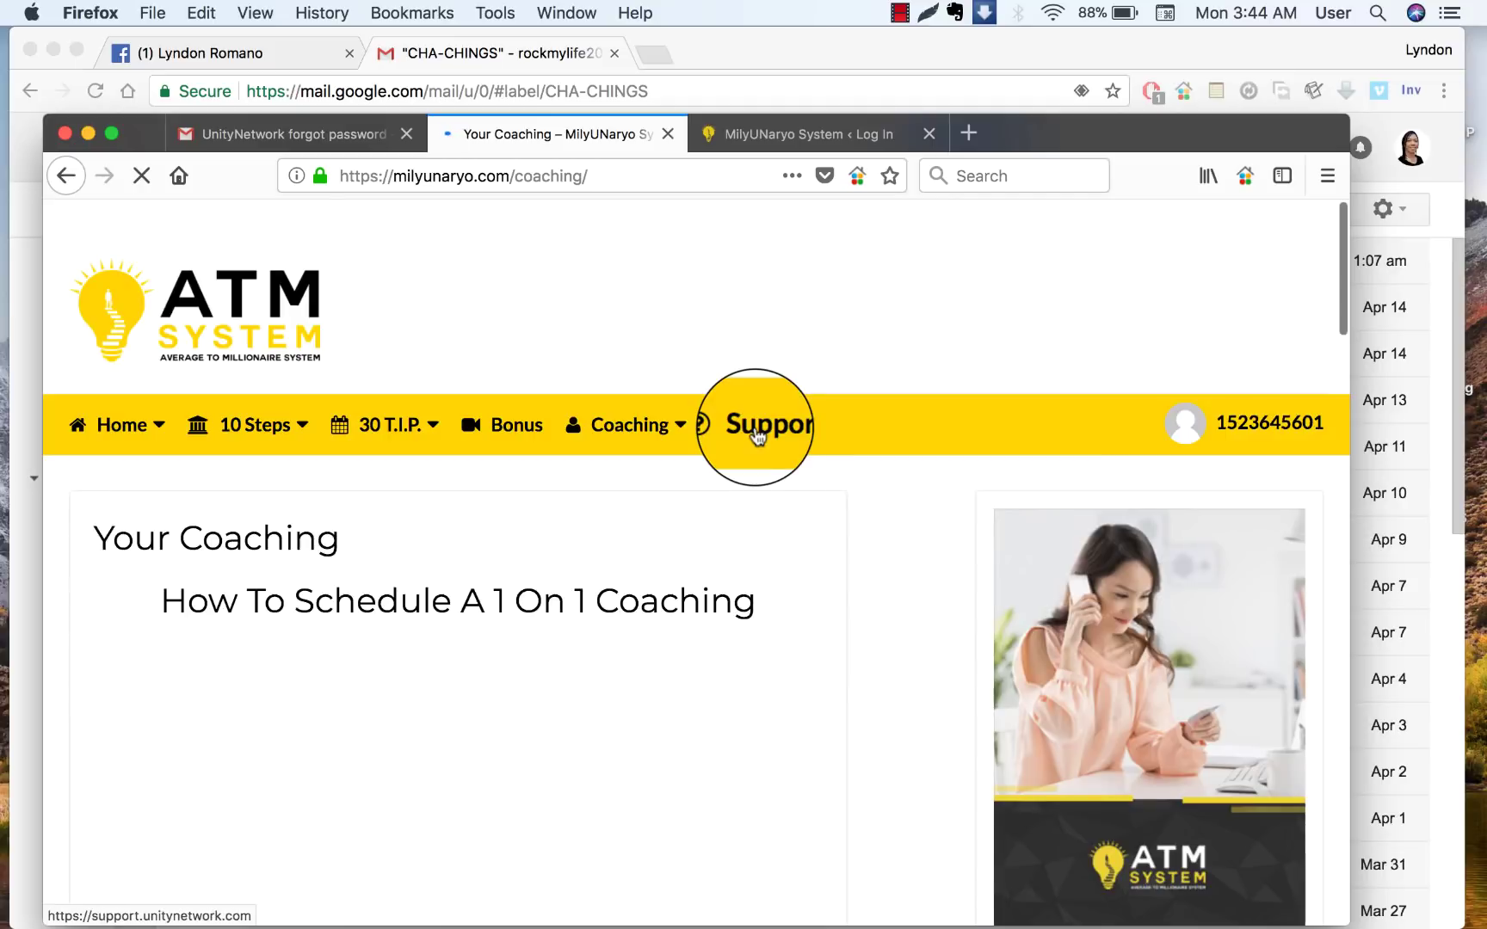
Pause the 'How To Schedule A 1 On 1 Coaching' tutorial video.
{"action": "scroll", "coordinate": [873, 712], "scroll_direction": "down", "scroll_amount": 5}
{"action": "scroll", "coordinate": [873, 712], "scroll_direction": "down", "scroll_amount": 3}
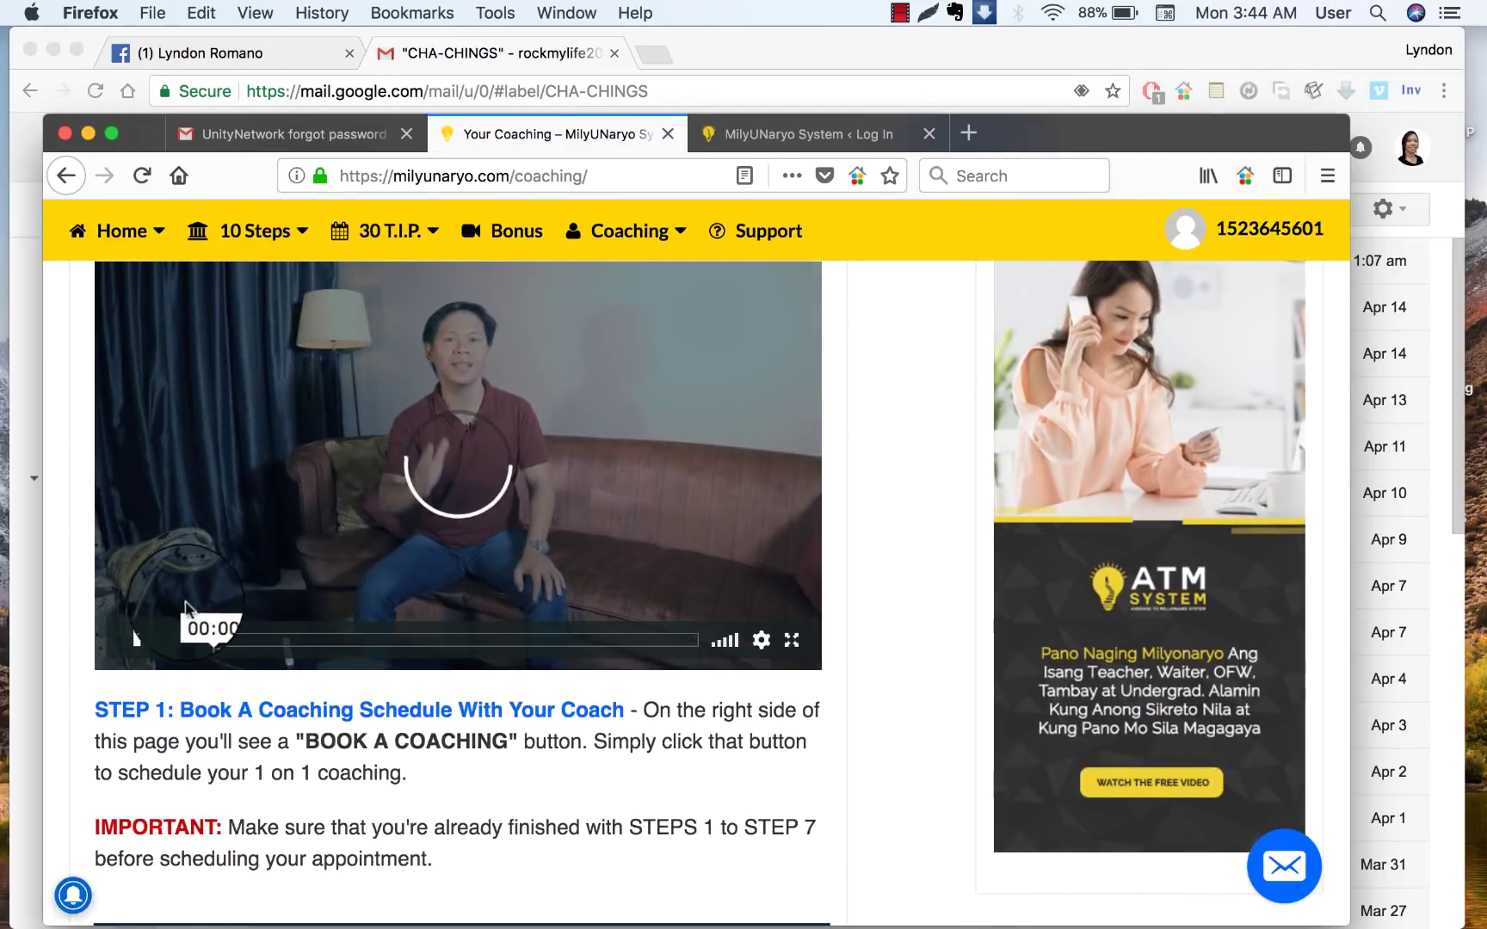
{"action": "left_click", "coordinate": [137, 647]}
{"action": "scroll", "coordinate": [138, 645], "scroll_direction": "up", "scroll_amount": 1}
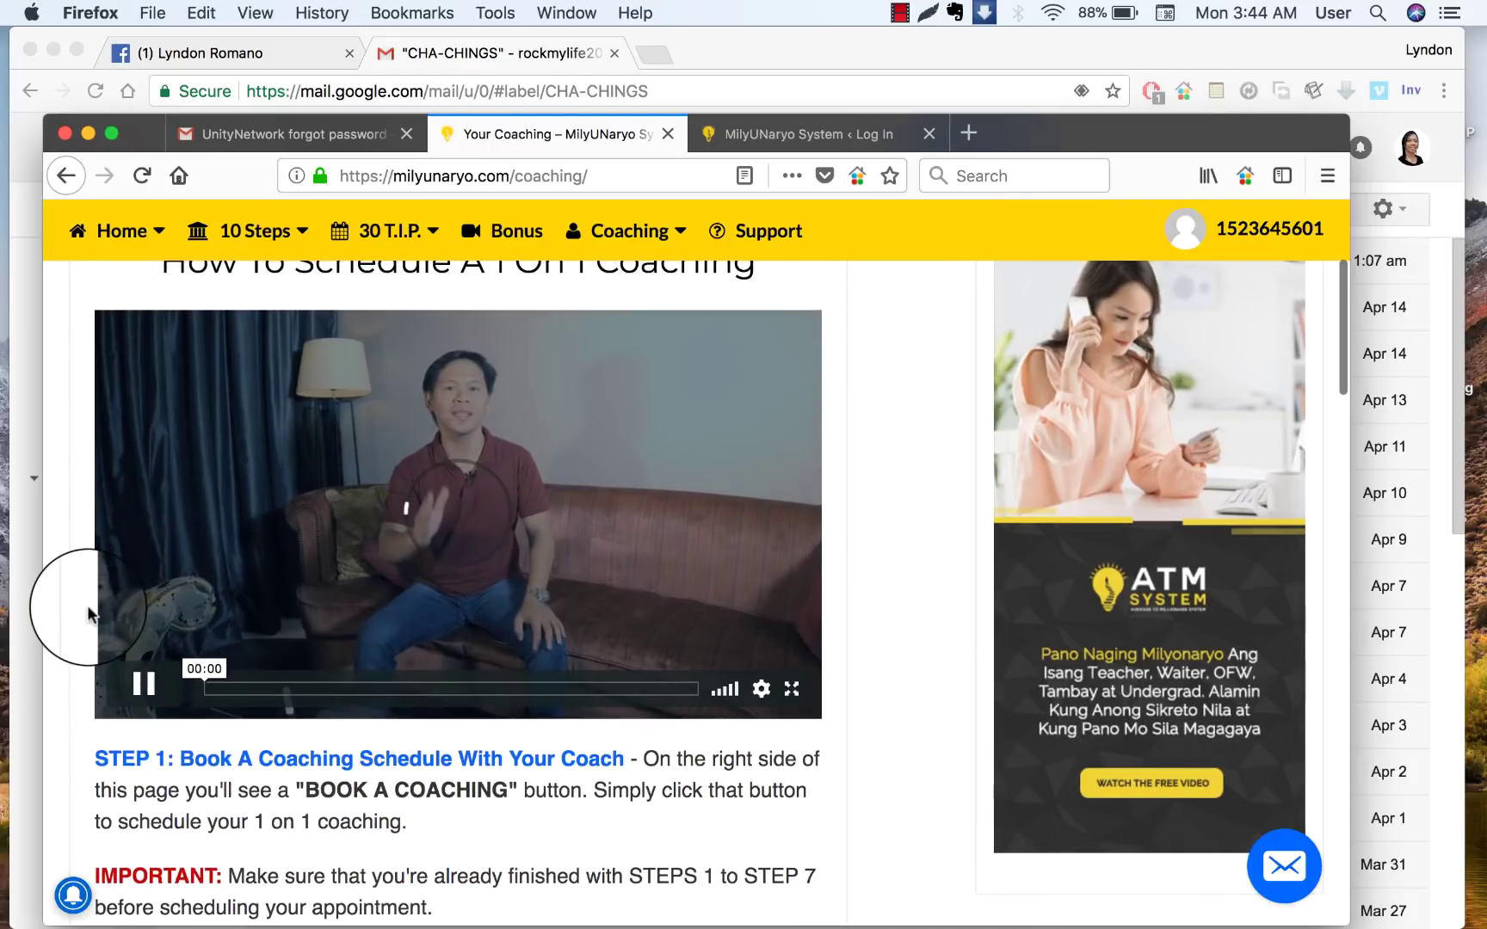
{"action": "scroll", "coordinate": [87, 605], "scroll_direction": "up", "scroll_amount": 1}
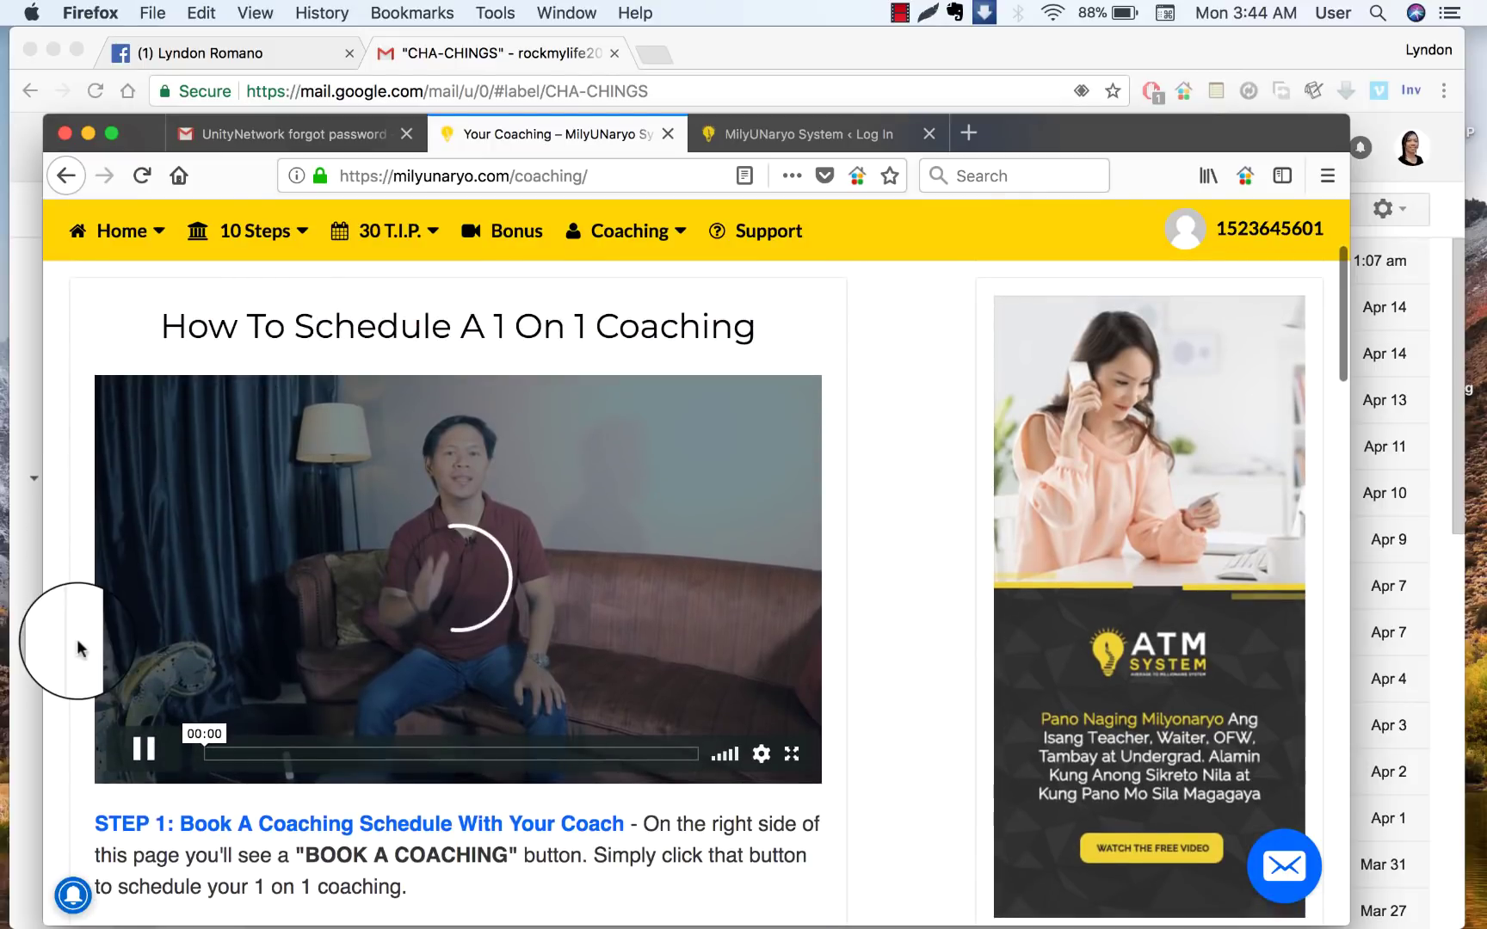
{"action": "scroll", "coordinate": [73, 641], "scroll_direction": "down", "scroll_amount": 2}
{"action": "left_click", "coordinate": [137, 635]}
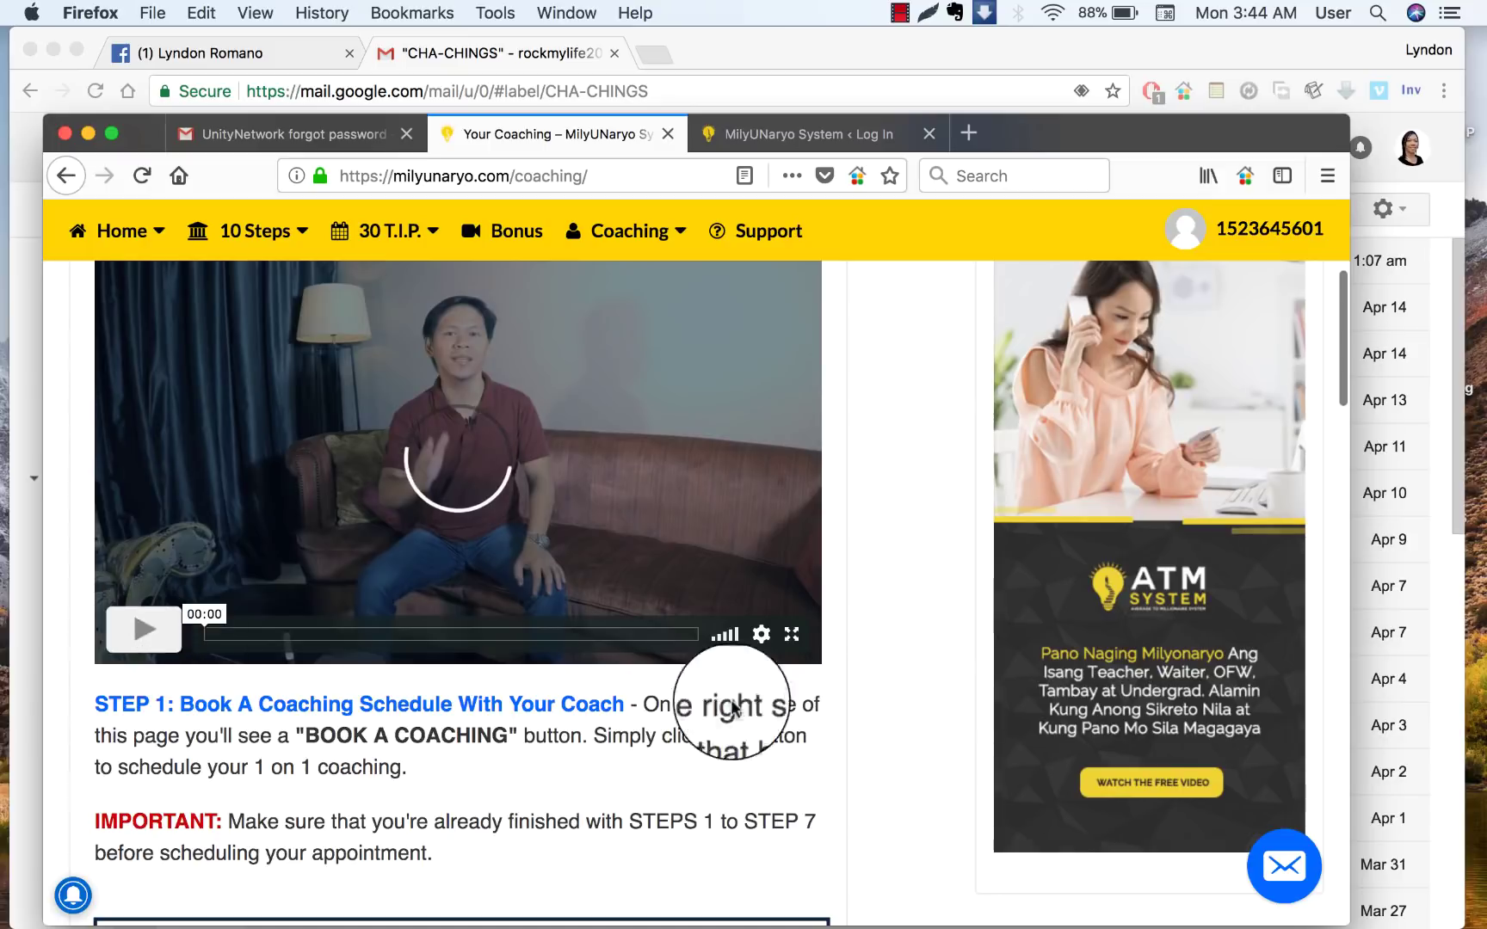
Read through the STEP 1 booking-form and STEP 2 Facebook Messenger instructions.
{"action": "scroll", "coordinate": [858, 744], "scroll_direction": "down", "scroll_amount": 5}
{"action": "scroll", "coordinate": [858, 744], "scroll_direction": "down", "scroll_amount": 1}
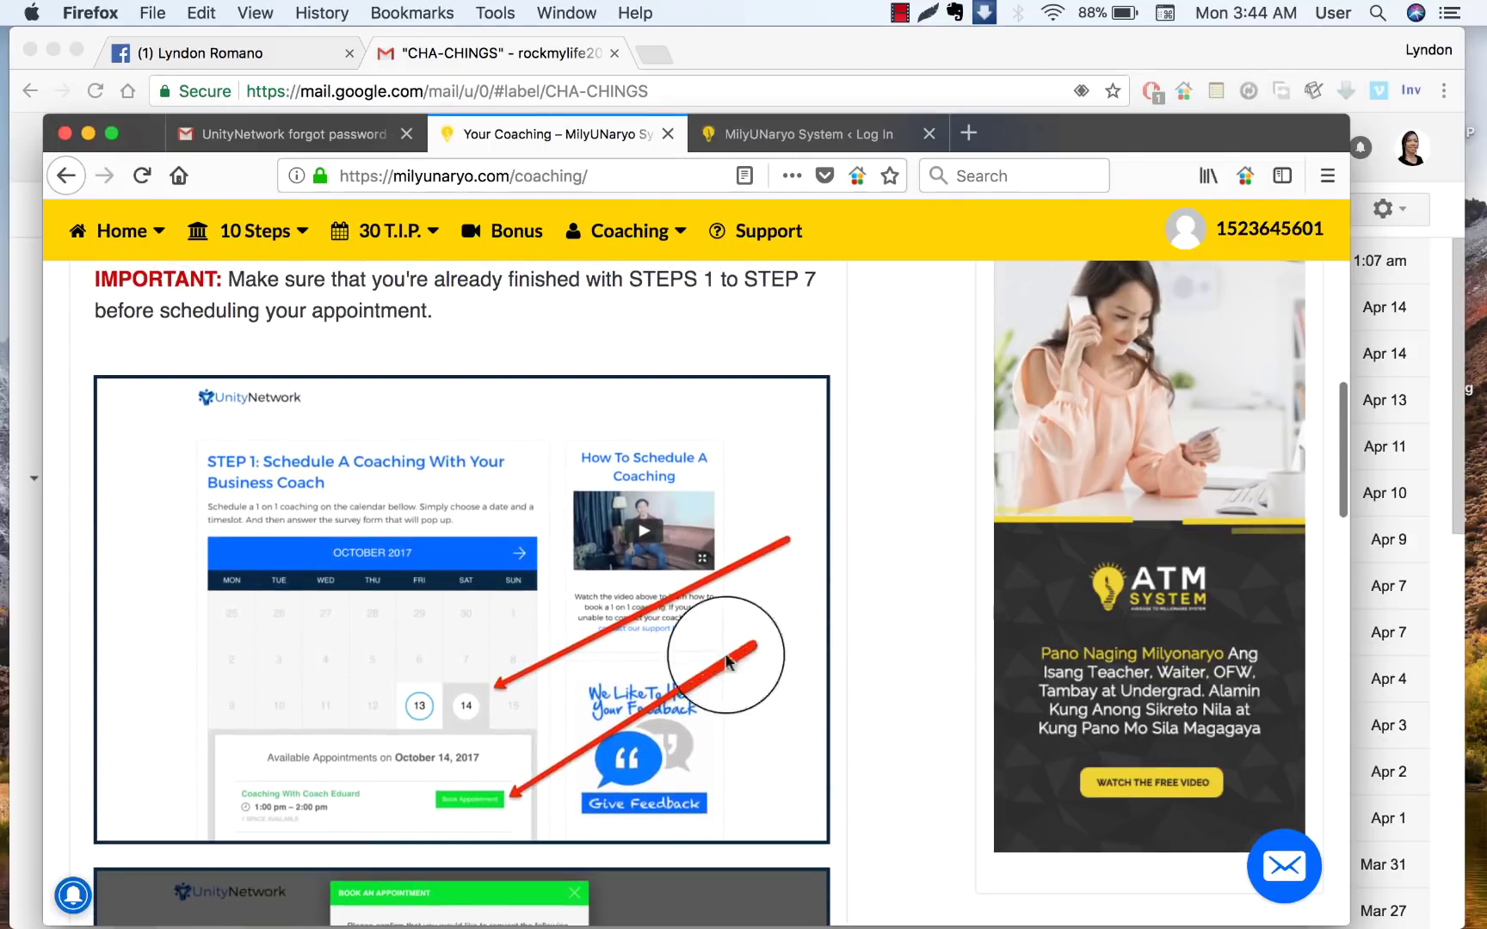
{"action": "scroll", "coordinate": [858, 744], "scroll_direction": "down", "scroll_amount": 2}
{"action": "scroll", "coordinate": [858, 744], "scroll_direction": "down", "scroll_amount": 3}
{"action": "scroll", "coordinate": [858, 744], "scroll_direction": "up", "scroll_amount": 2}
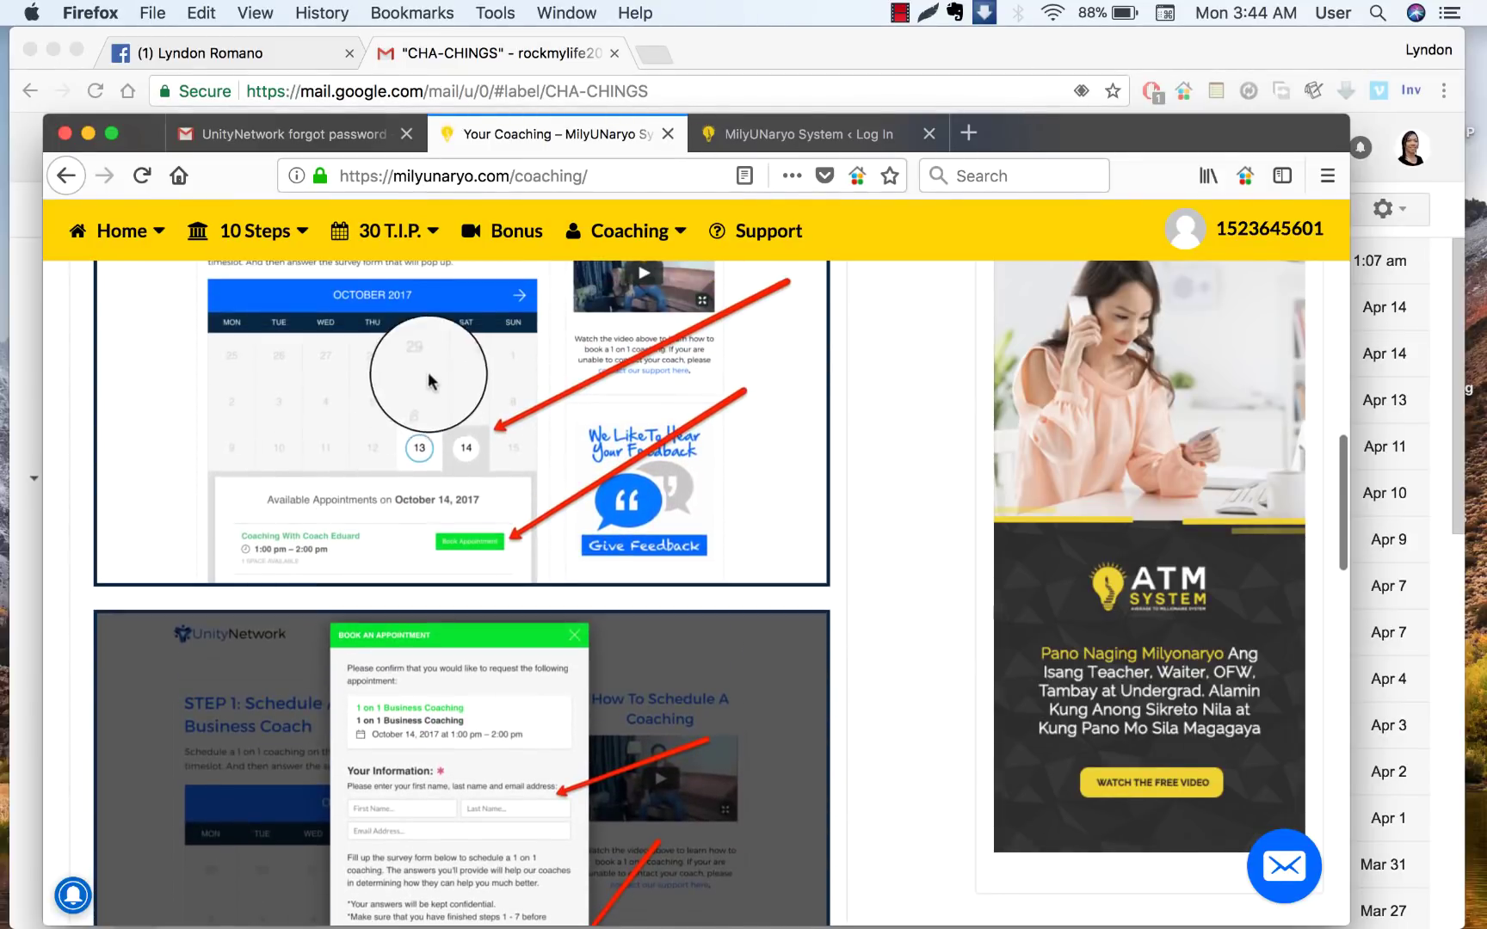
{"action": "scroll", "coordinate": [426, 439], "scroll_direction": "up", "scroll_amount": 3}
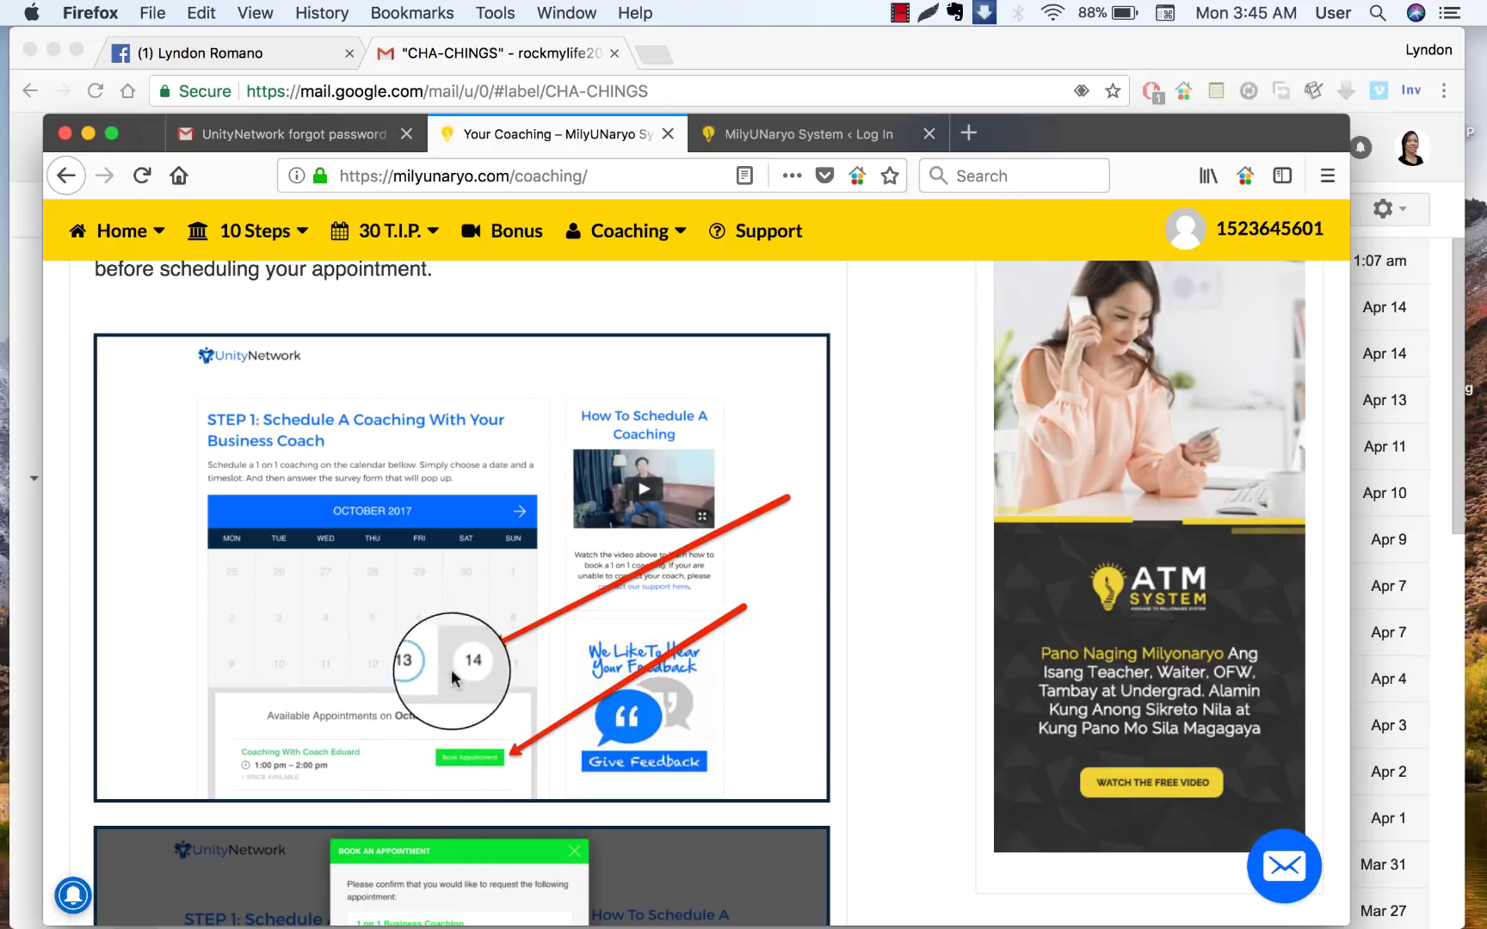
{"action": "scroll", "coordinate": [461, 697], "scroll_direction": "down", "scroll_amount": 3}
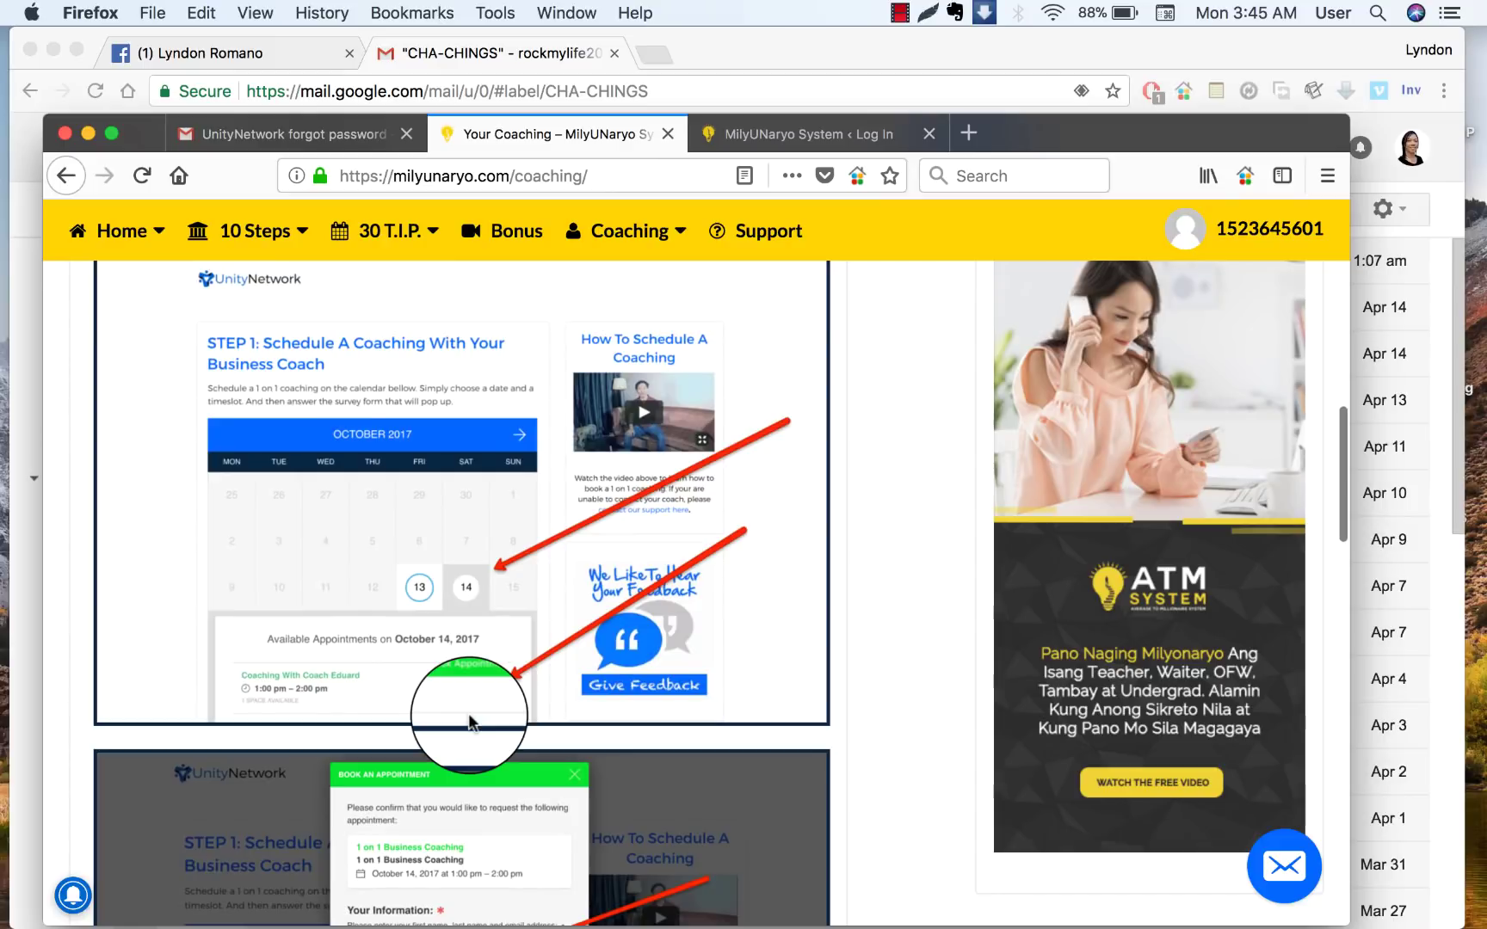
{"action": "scroll", "coordinate": [471, 723], "scroll_direction": "down", "scroll_amount": 2}
{"action": "scroll", "coordinate": [471, 680], "scroll_direction": "down", "scroll_amount": 5}
{"action": "scroll", "coordinate": [514, 641], "scroll_direction": "down", "scroll_amount": 3}
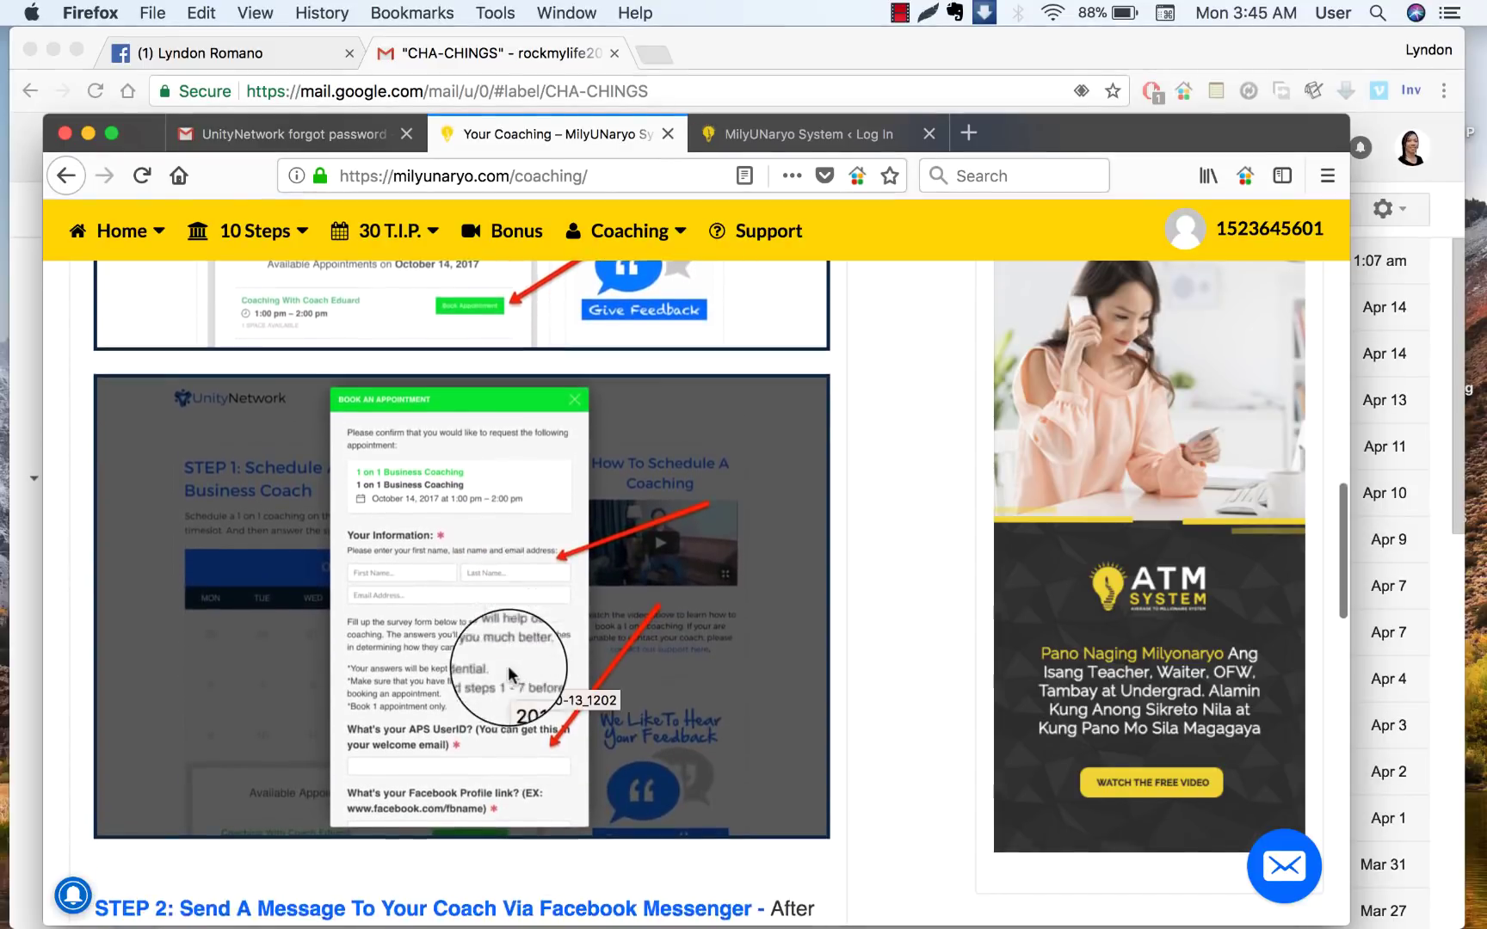
{"action": "scroll", "coordinate": [422, 396], "scroll_direction": "down", "scroll_amount": 2}
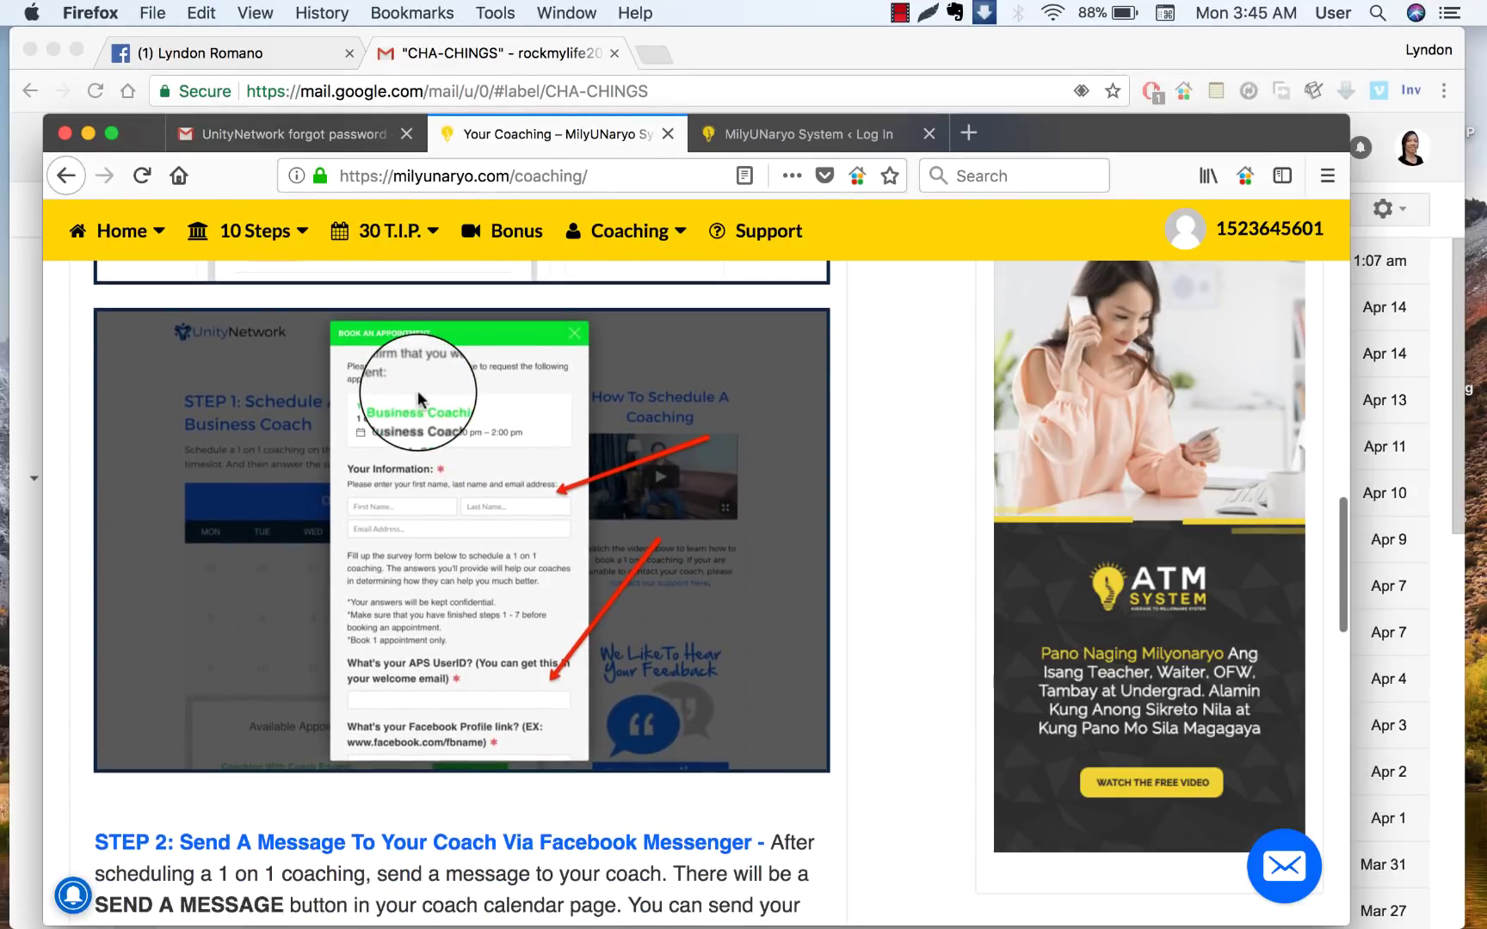
{"action": "scroll", "coordinate": [473, 370], "scroll_direction": "up", "scroll_amount": 2}
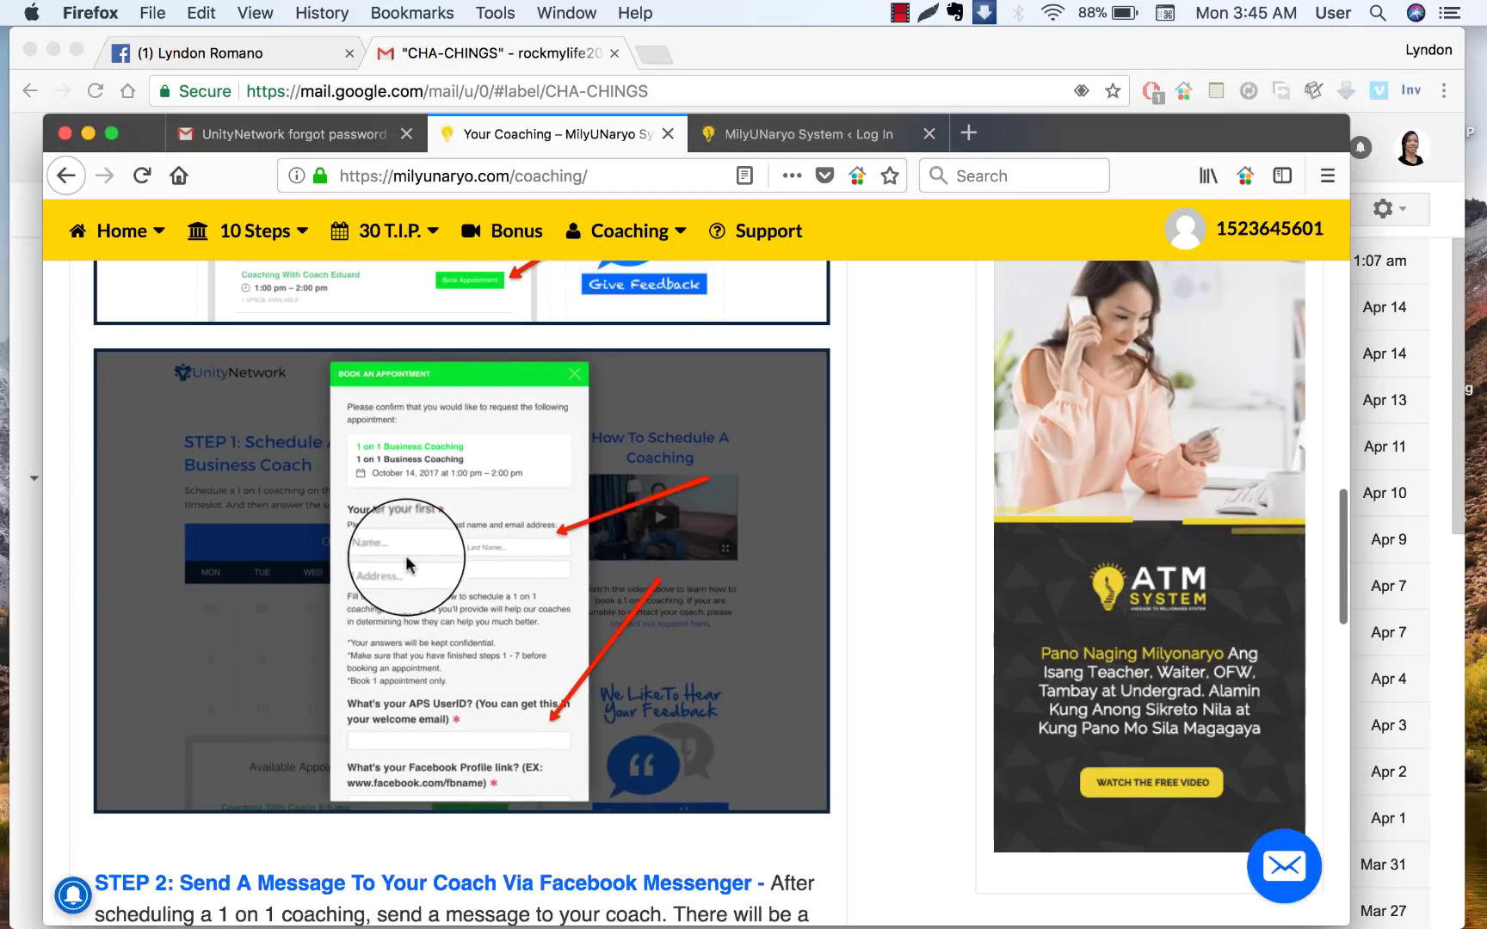
{"action": "scroll", "coordinate": [421, 637], "scroll_direction": "down", "scroll_amount": 2}
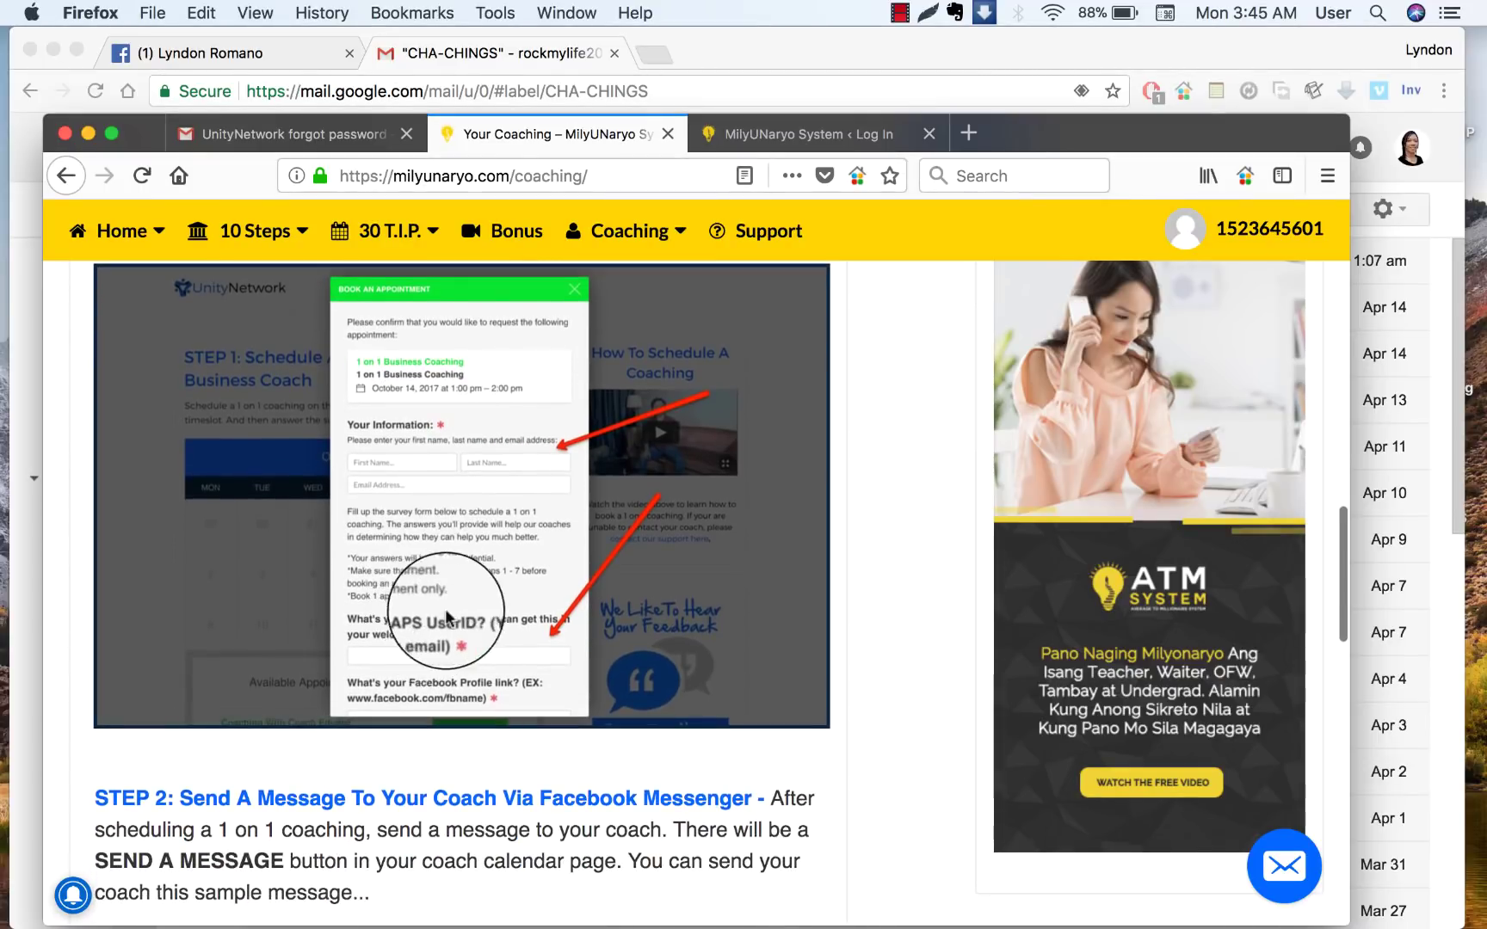
{"action": "scroll", "coordinate": [473, 621], "scroll_direction": "down", "scroll_amount": 1}
{"action": "scroll", "coordinate": [472, 621], "scroll_direction": "down", "scroll_amount": 2}
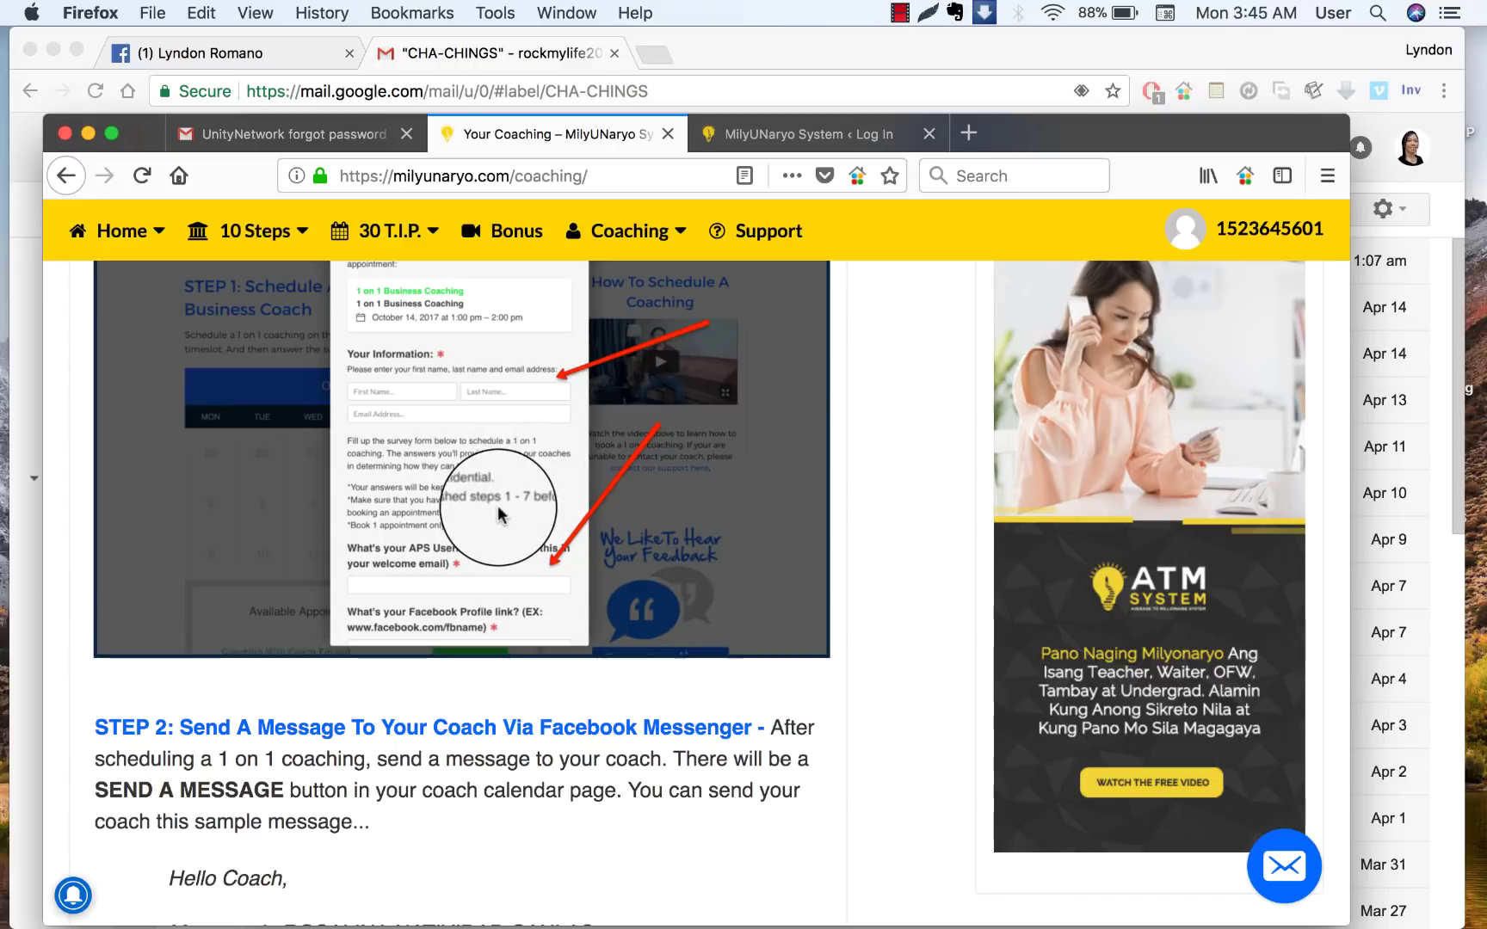
Highlight the sample message to the coach, then clear the highlight.
{"action": "scroll", "coordinate": [501, 515], "scroll_direction": "down", "scroll_amount": 4}
{"action": "scroll", "coordinate": [694, 616], "scroll_direction": "down", "scroll_amount": 5}
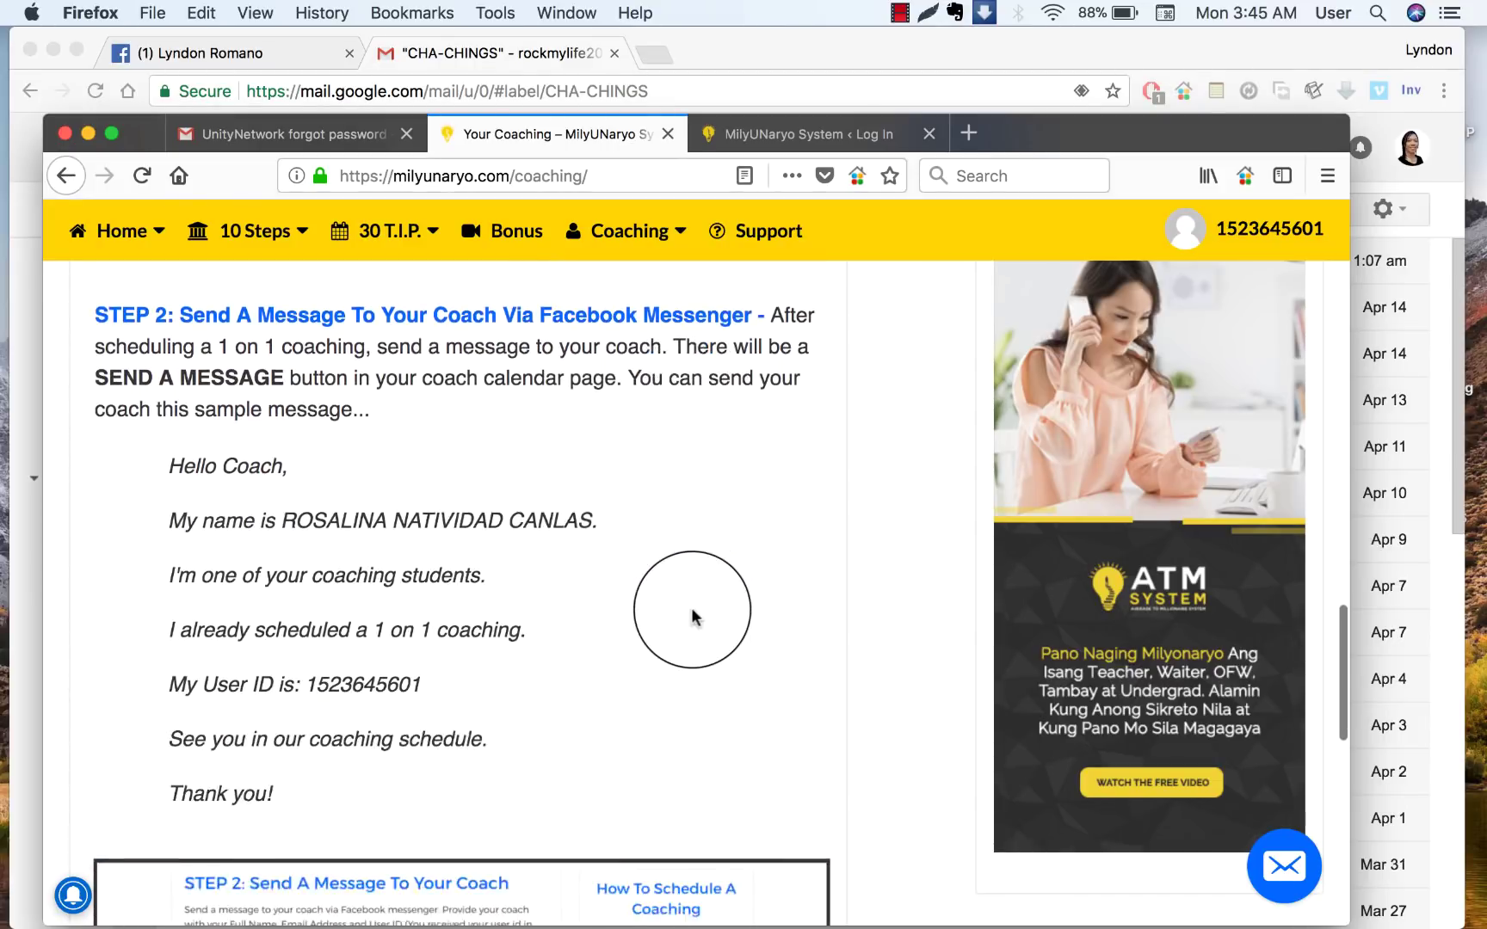
{"action": "scroll", "coordinate": [694, 616], "scroll_direction": "up", "scroll_amount": 1}
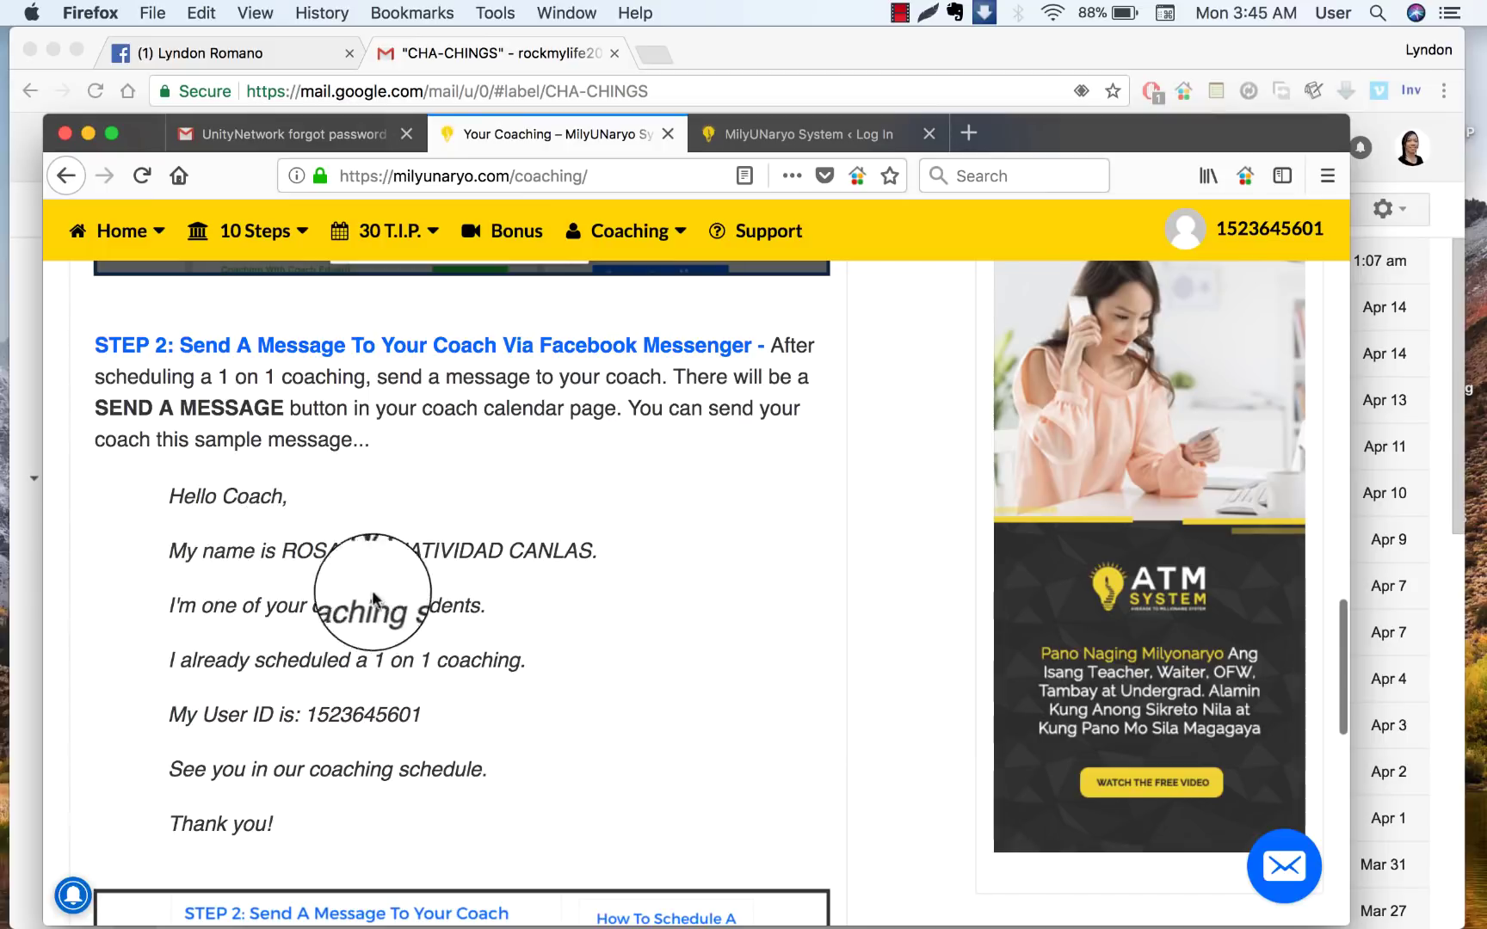
{"action": "left_click_drag", "start_coordinate": [166, 497], "coordinate": [465, 768]}
{"action": "left_click", "coordinate": [443, 787]}
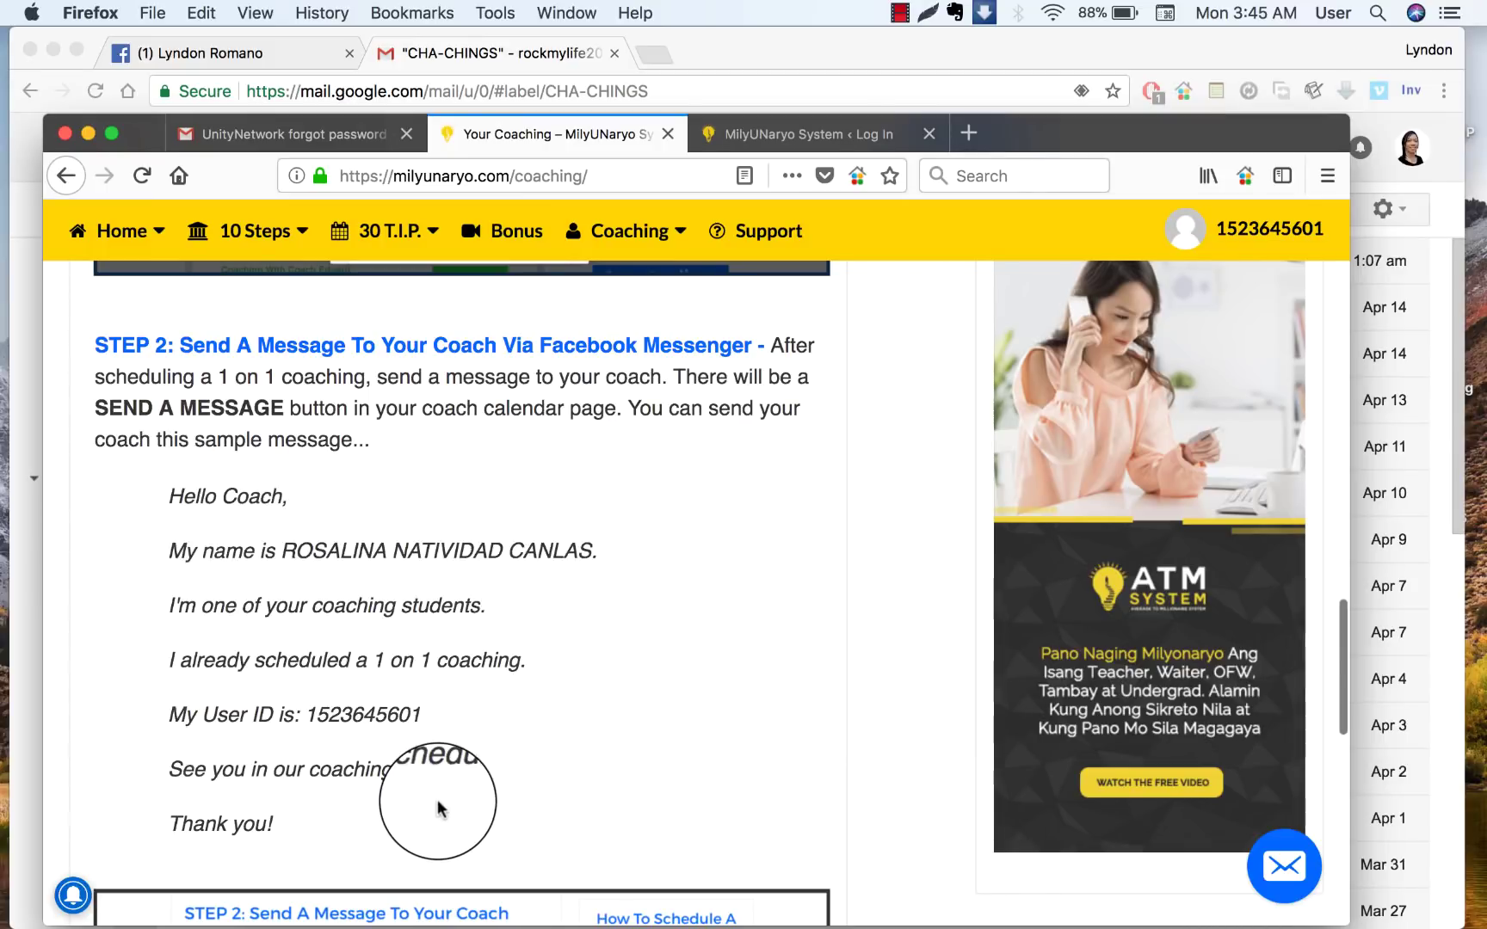
Return to the top and show the 30 T.I.P. menu, from Introduction through Day 26–30.
{"action": "scroll", "coordinate": [416, 645], "scroll_direction": "up", "scroll_amount": 1}
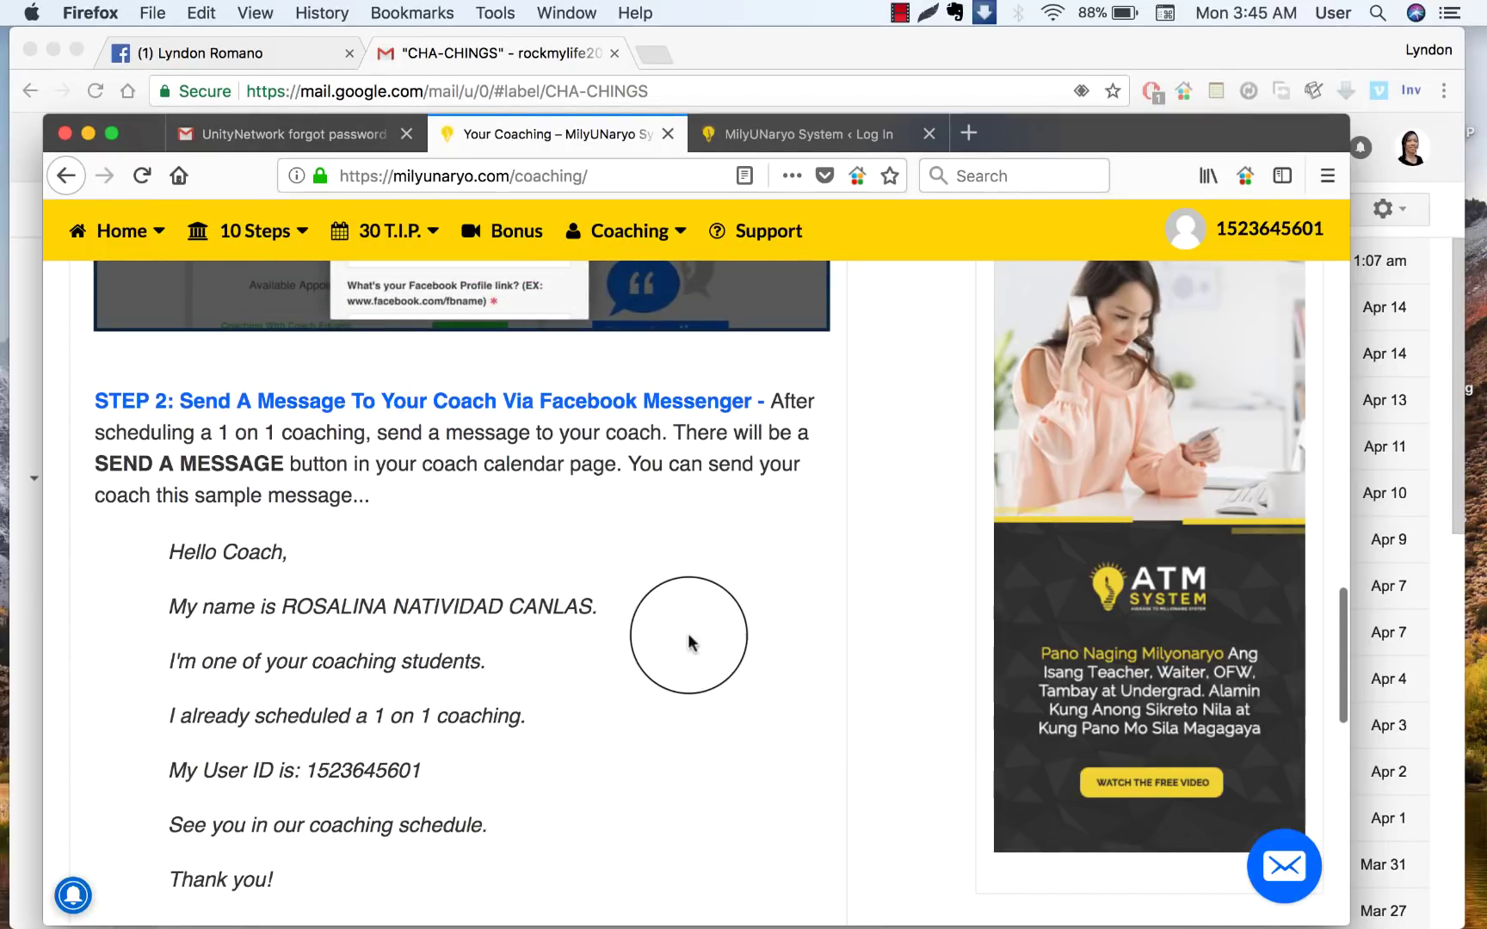
{"action": "scroll", "coordinate": [690, 641], "scroll_direction": "down", "scroll_amount": 2}
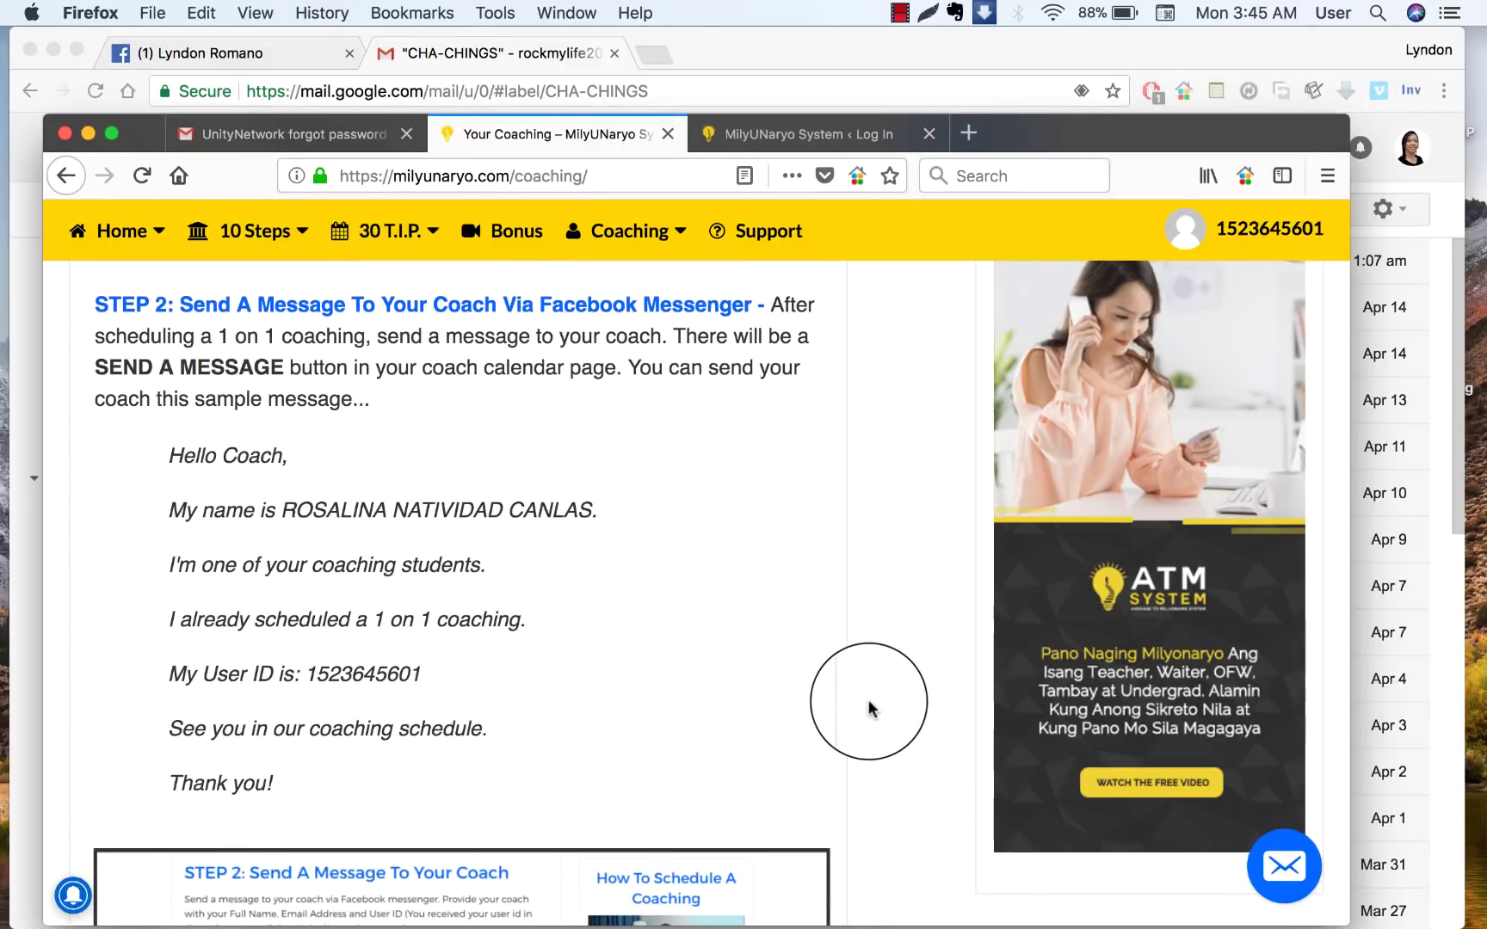
{"action": "scroll", "coordinate": [869, 703], "scroll_direction": "down", "scroll_amount": 4}
{"action": "scroll", "coordinate": [869, 704], "scroll_direction": "up", "scroll_amount": 1}
{"action": "scroll", "coordinate": [869, 704], "scroll_direction": "down", "scroll_amount": 3}
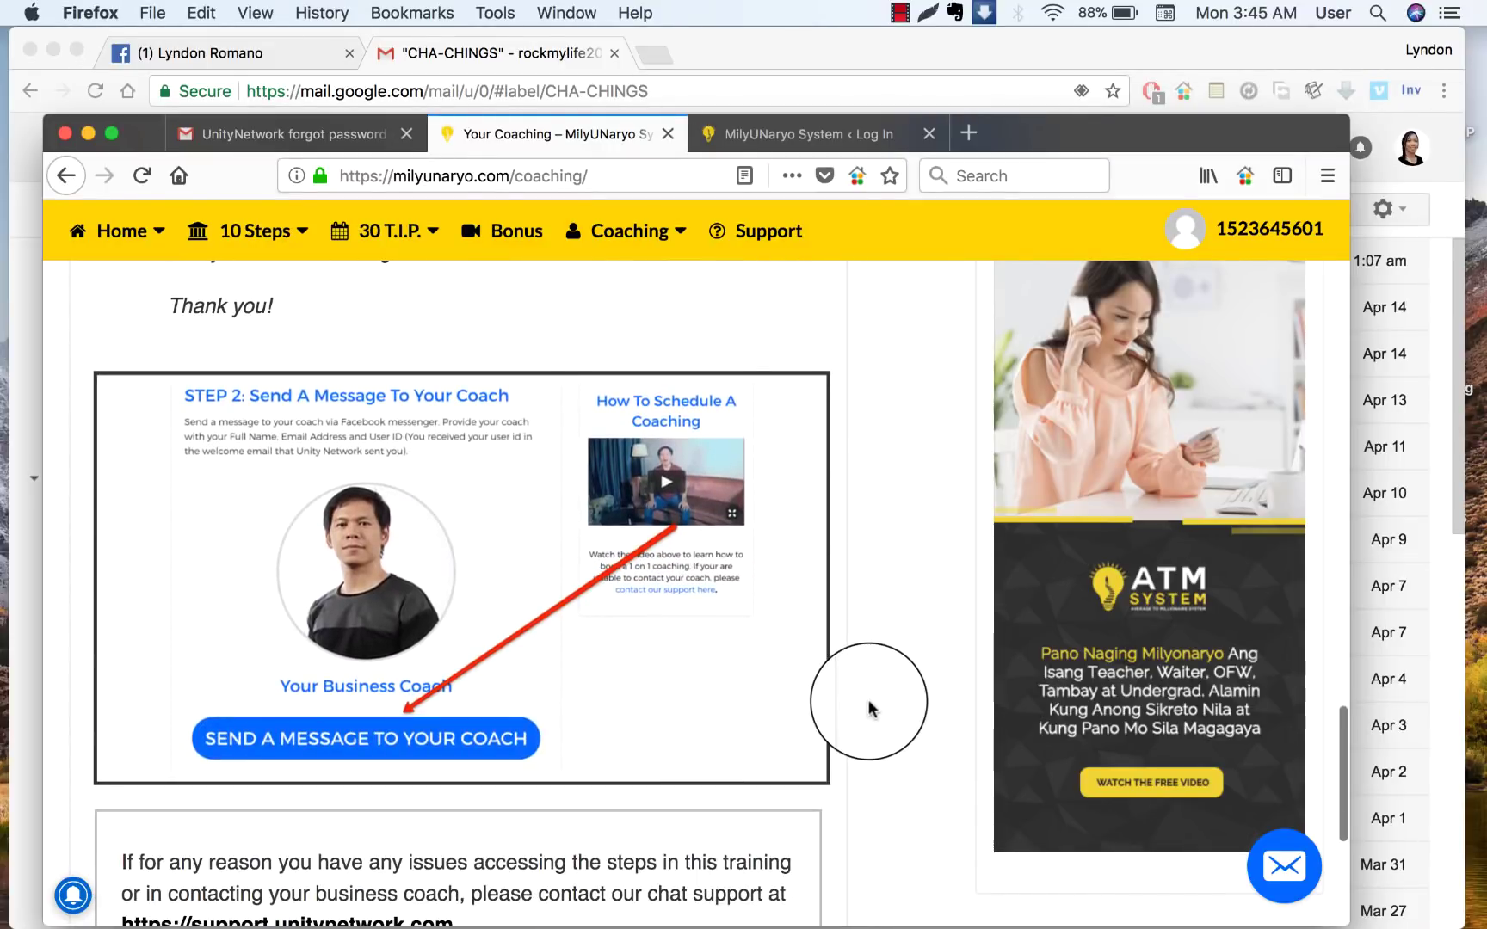
{"action": "scroll", "coordinate": [868, 707], "scroll_direction": "down", "scroll_amount": 5}
{"action": "scroll", "coordinate": [868, 707], "scroll_direction": "up", "scroll_amount": 9}
{"action": "scroll", "coordinate": [869, 708], "scroll_direction": "up", "scroll_amount": 10}
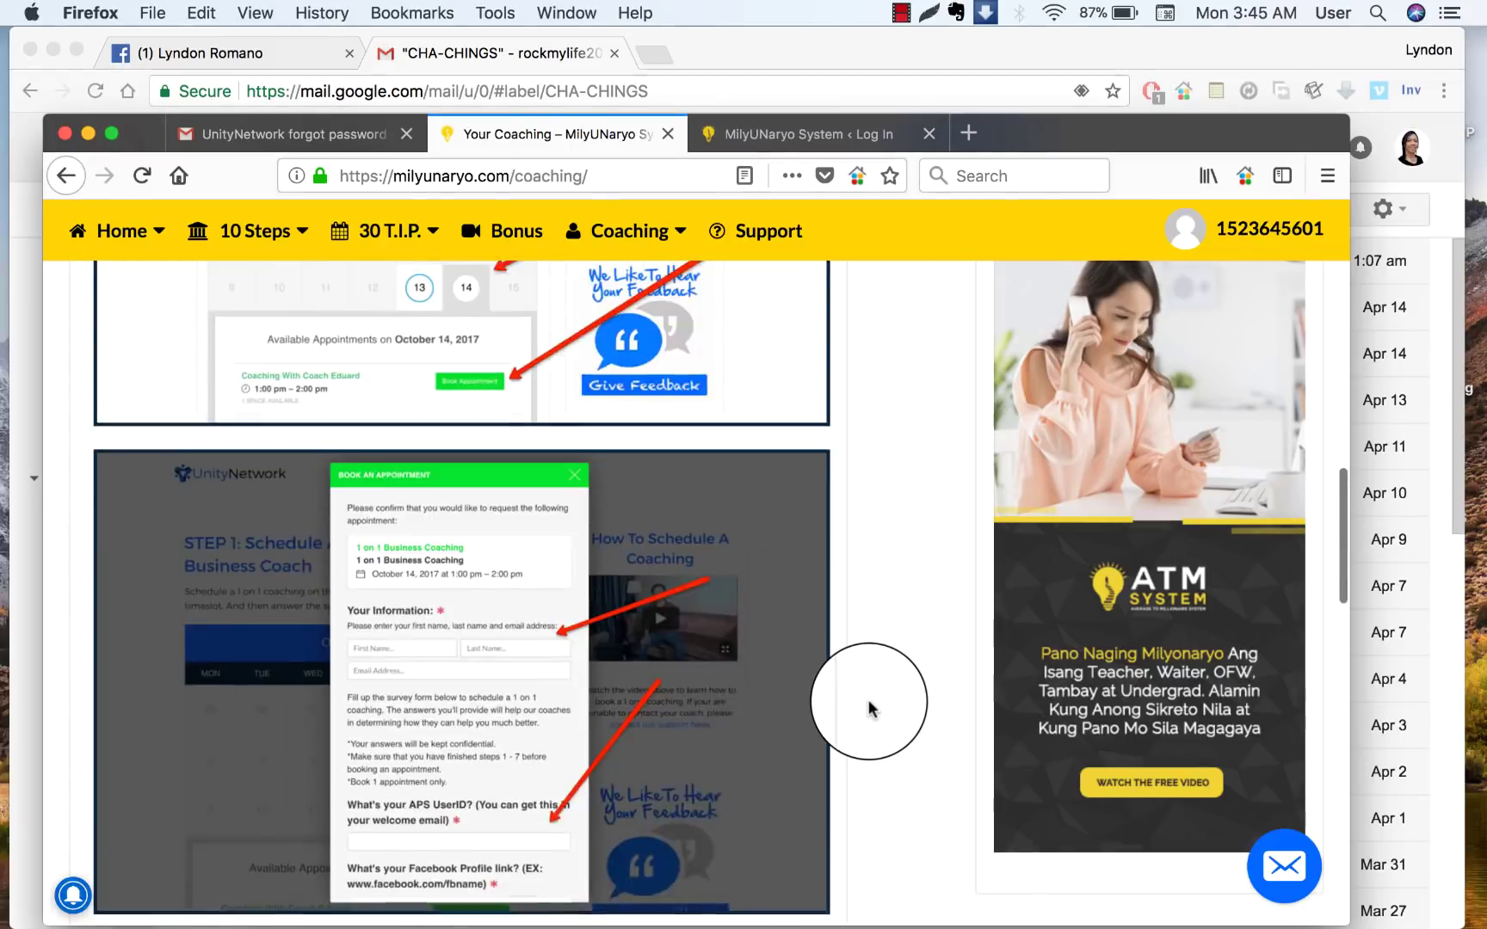
{"action": "scroll", "coordinate": [867, 704], "scroll_direction": "up", "scroll_amount": 2}
{"action": "scroll", "coordinate": [868, 704], "scroll_direction": "up", "scroll_amount": 5}
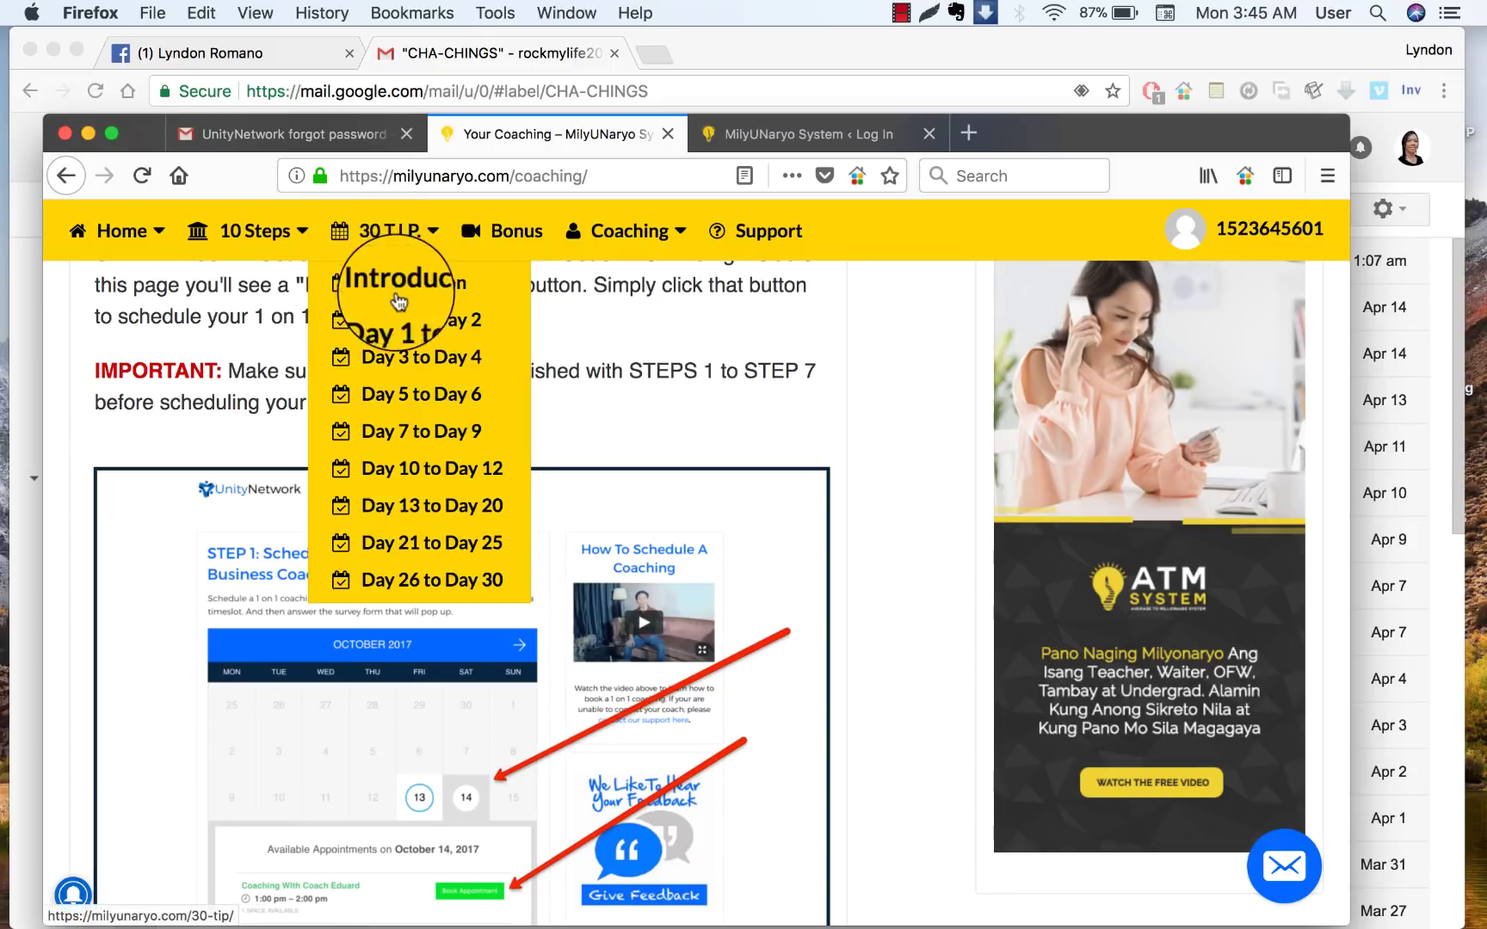
Open the 30 T.I.P. Introduction lesson, then close its locked No Access tab.
{"action": "left_click", "coordinate": [387, 234]}
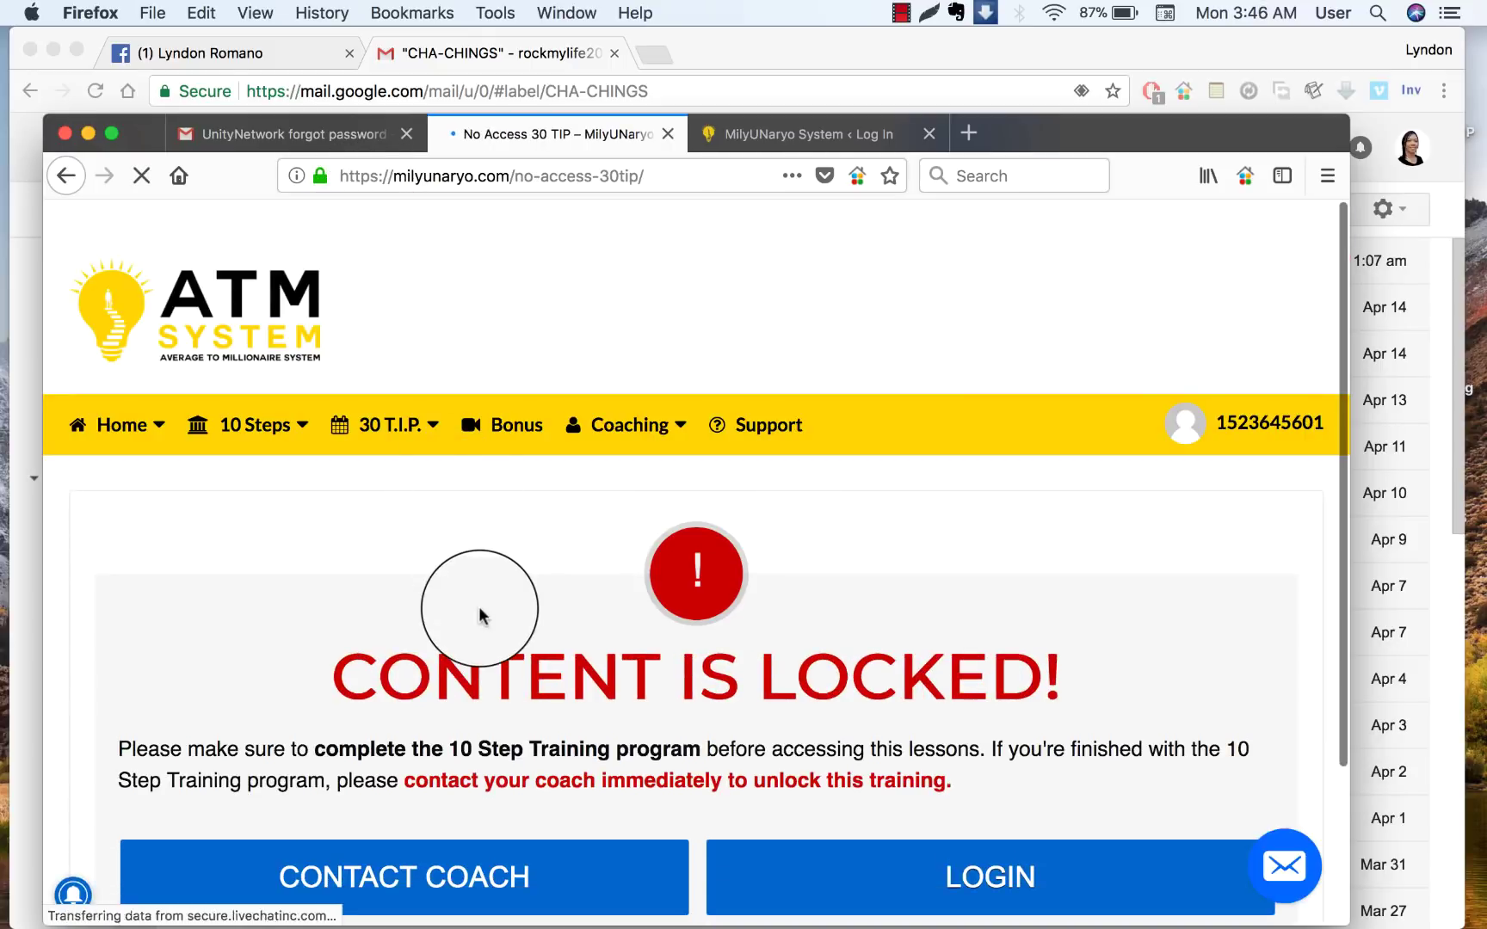
{"action": "scroll", "coordinate": [481, 614], "scroll_direction": "down", "scroll_amount": 3}
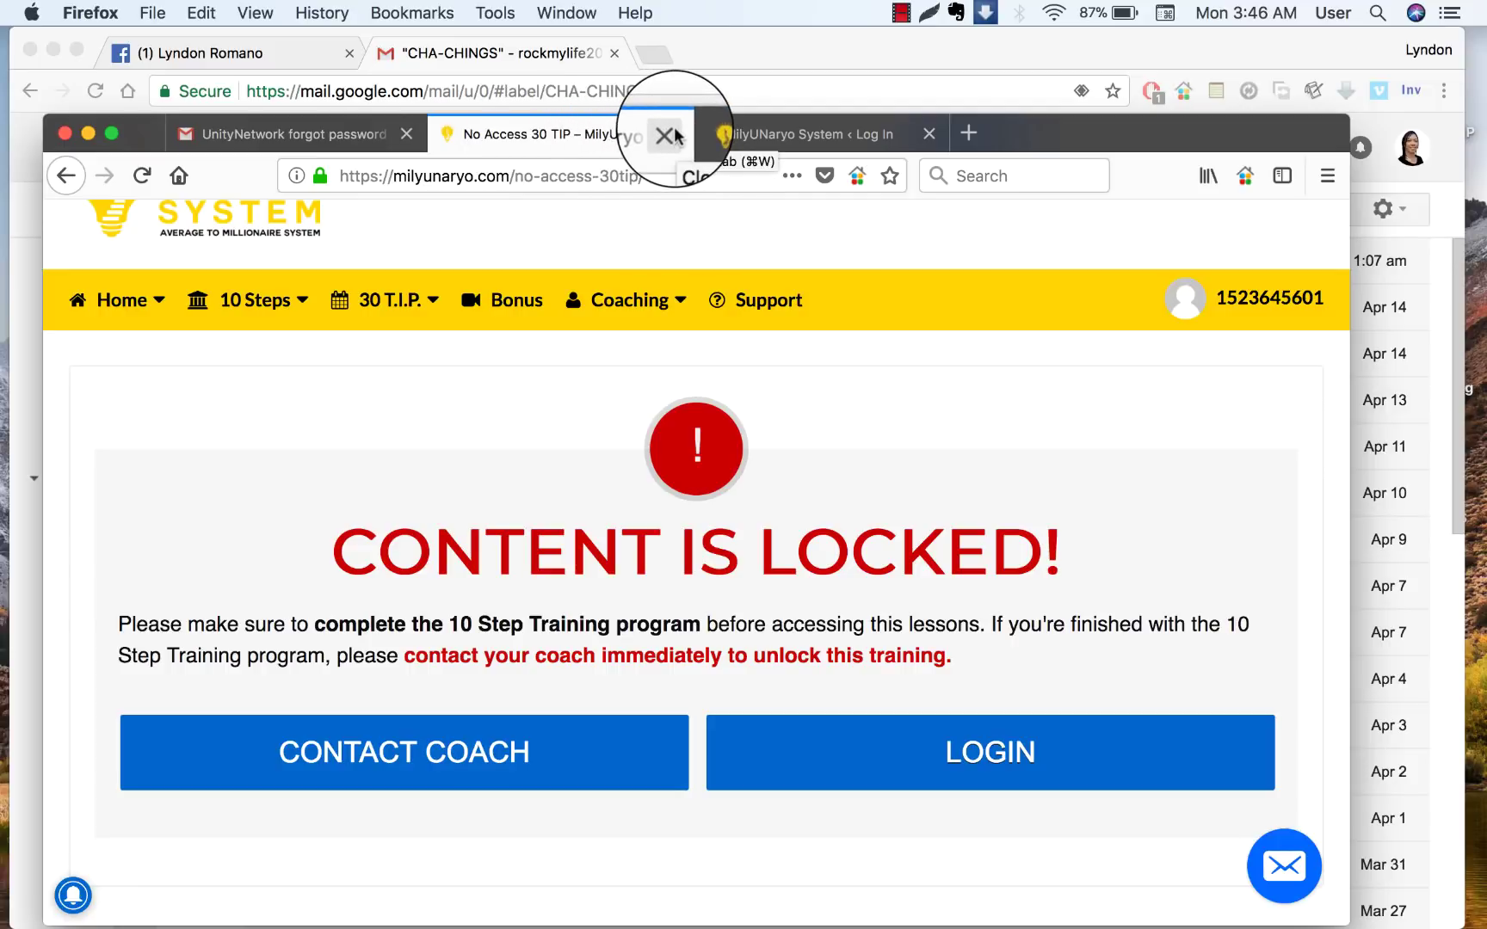
{"action": "left_click", "coordinate": [670, 135]}
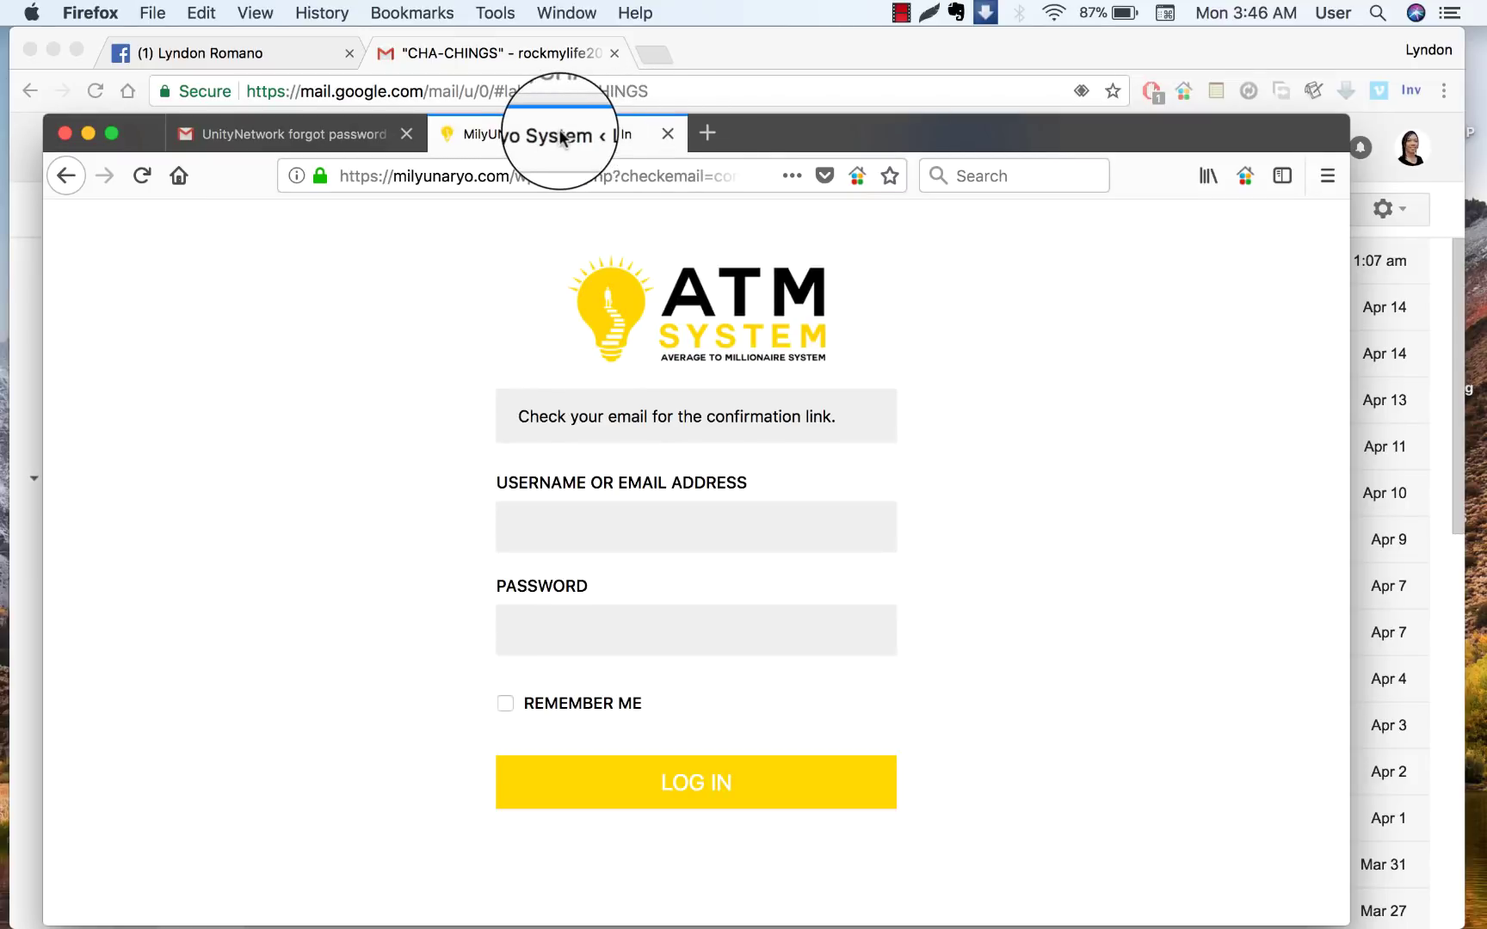
Load support.unitynetwork.com in place of the ATM System login page.
{"action": "left_click", "coordinate": [570, 175]}
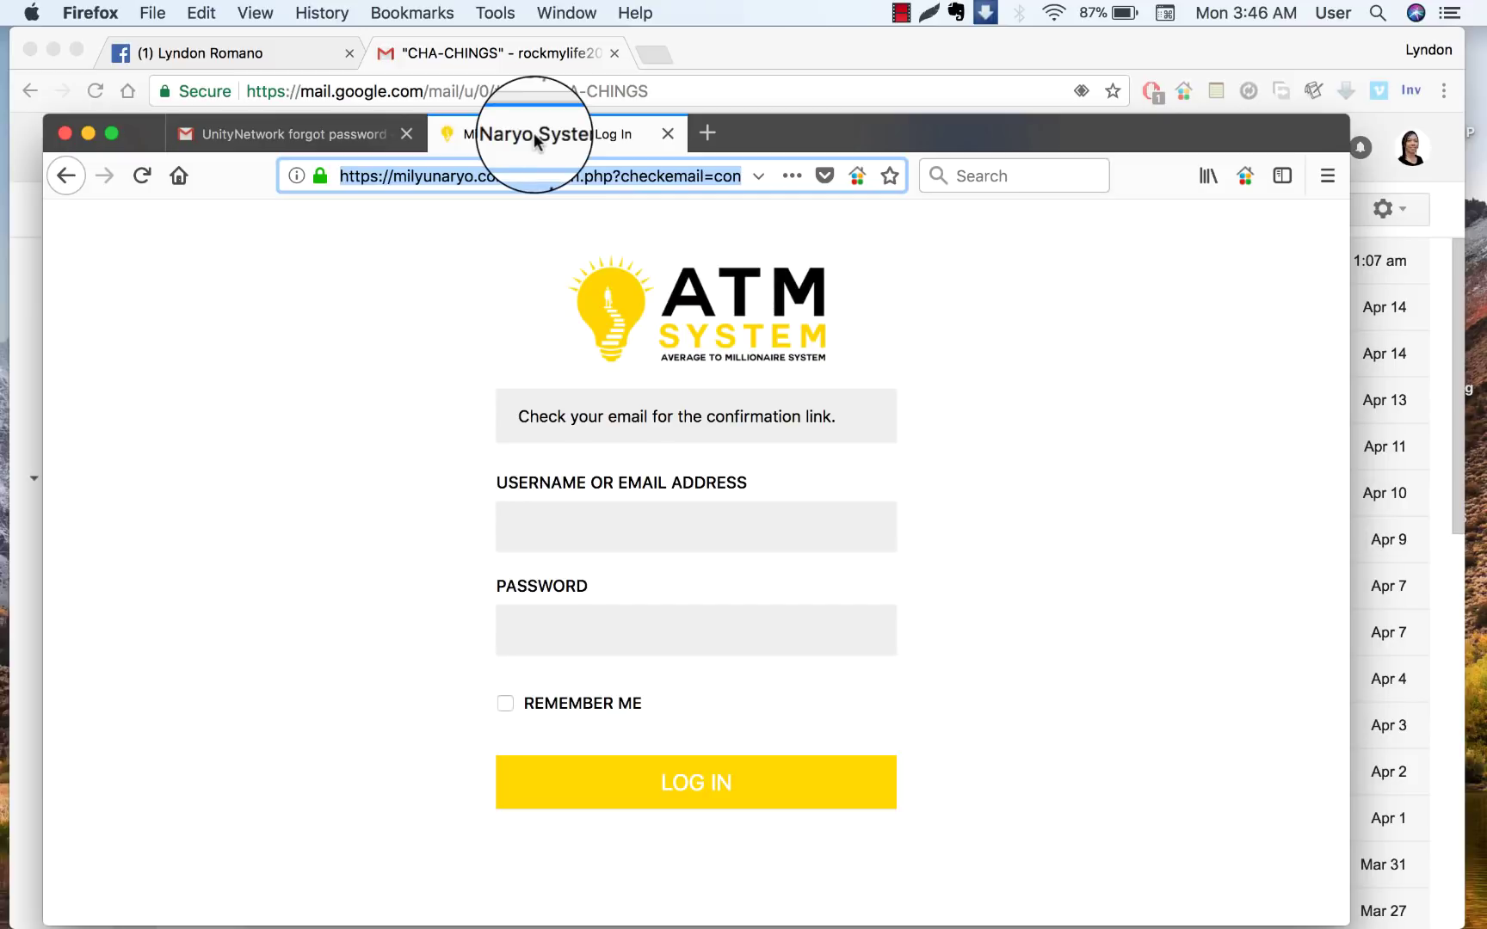
{"action": "type", "text": "support.unitynetwork.com/"}
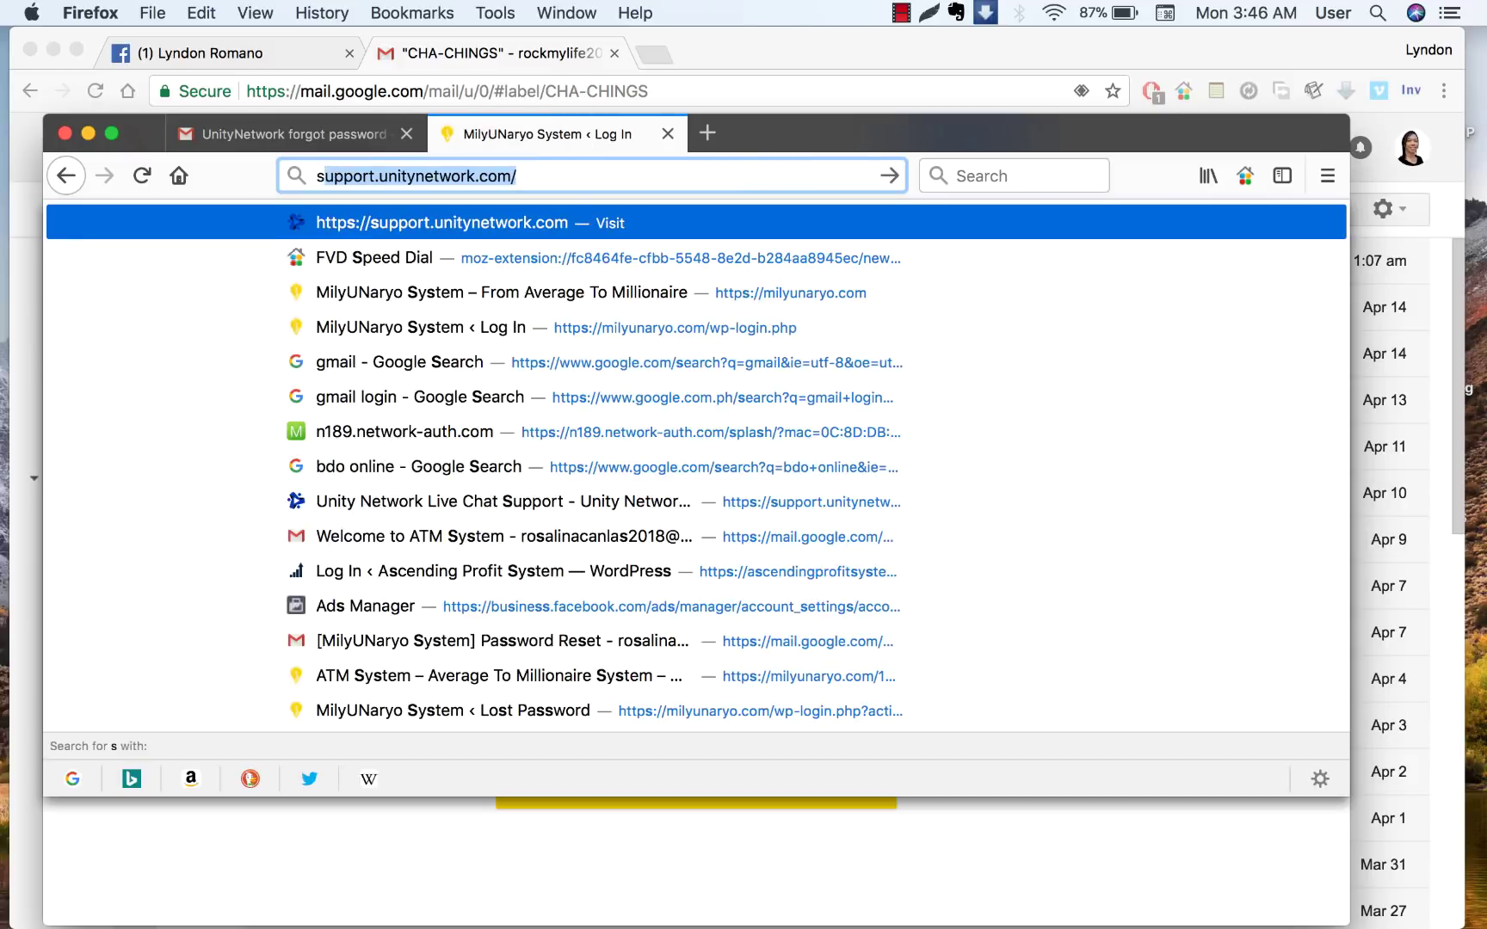
{"action": "left_click", "coordinate": [537, 176]}
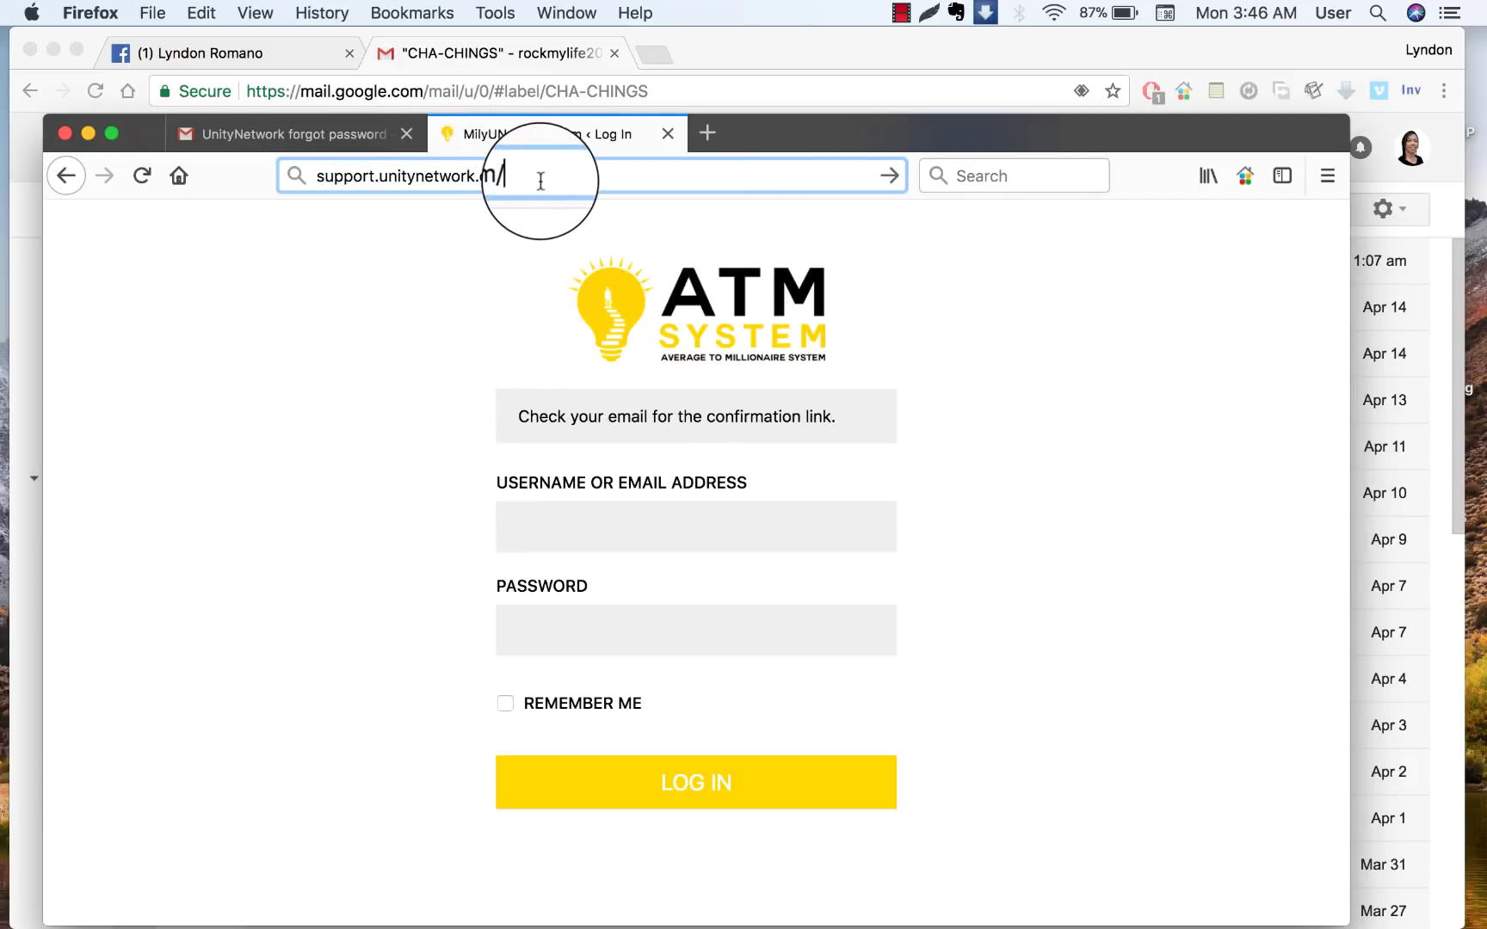
{"action": "left_click", "coordinate": [490, 219]}
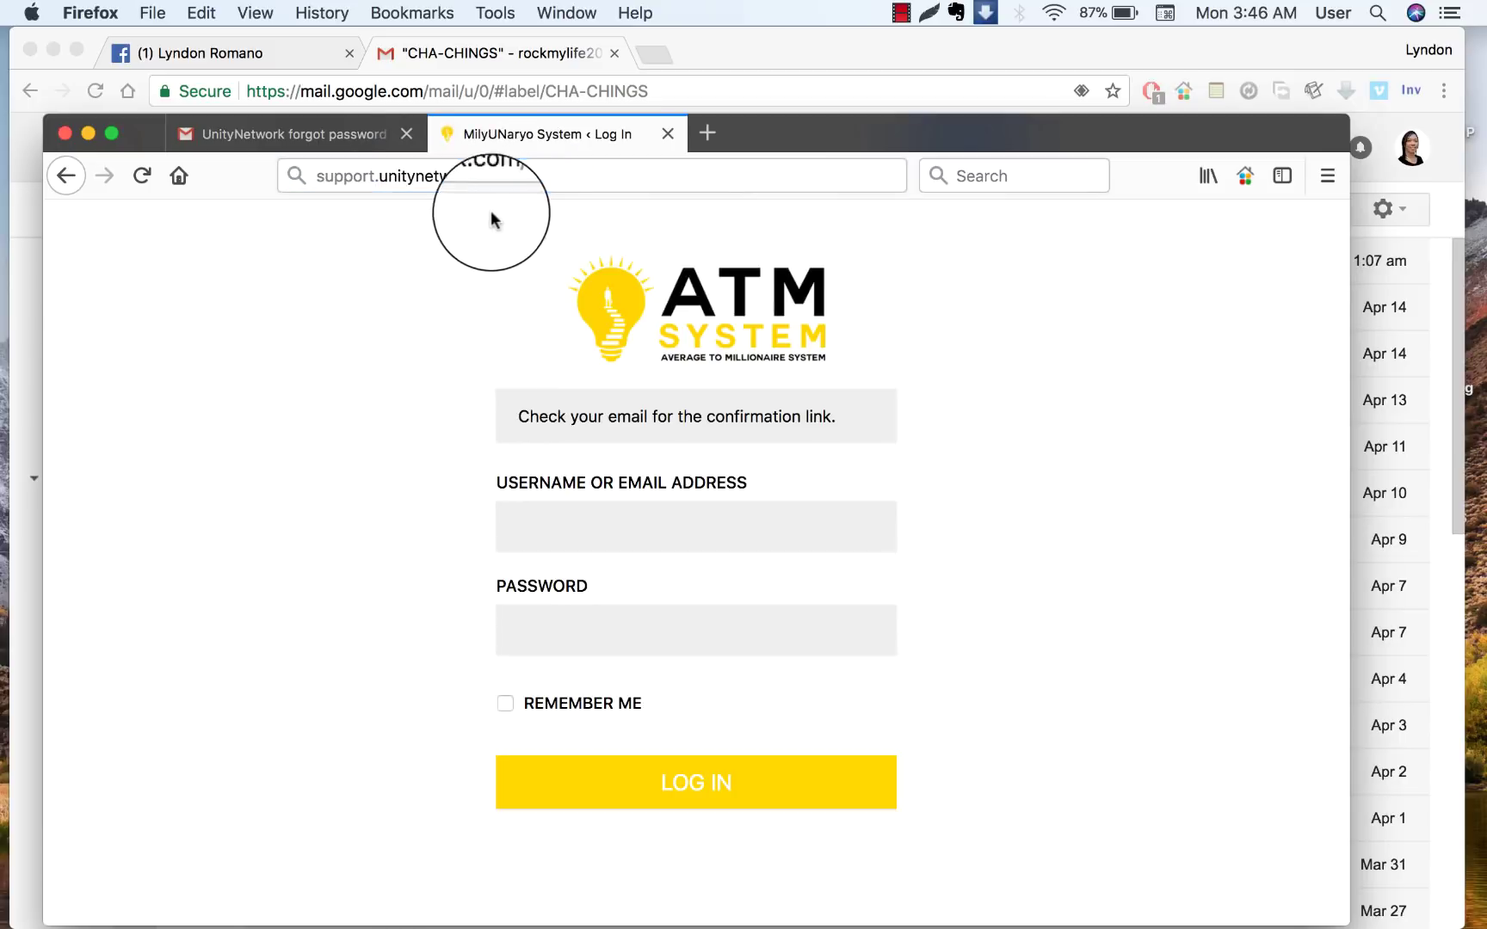
{"action": "left_click", "coordinate": [553, 181]}
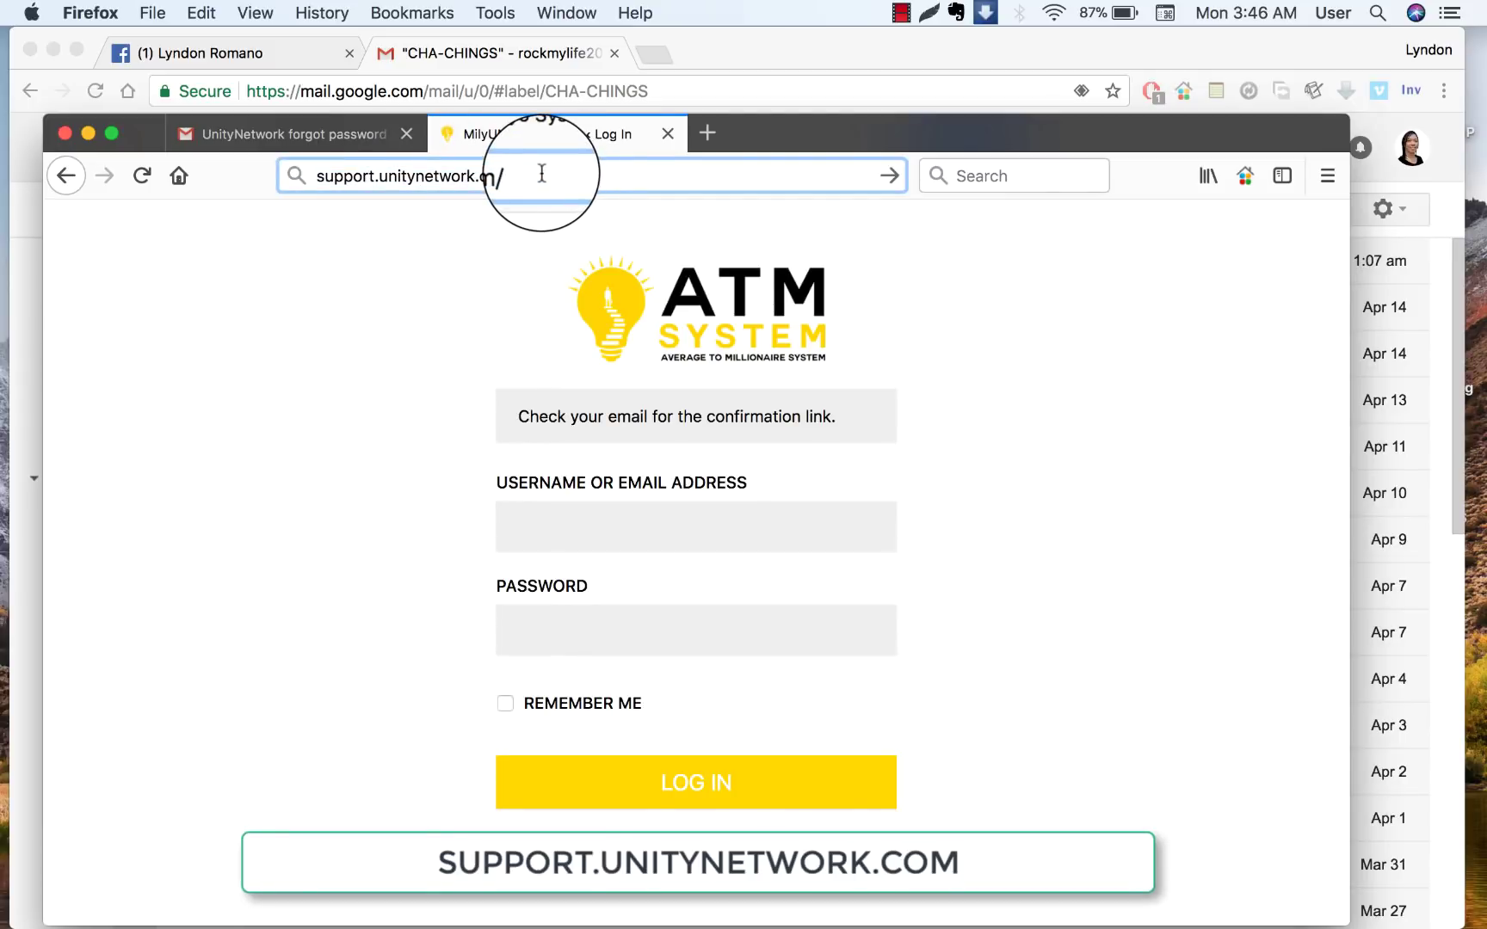
{"action": "key", "text": "Return"}
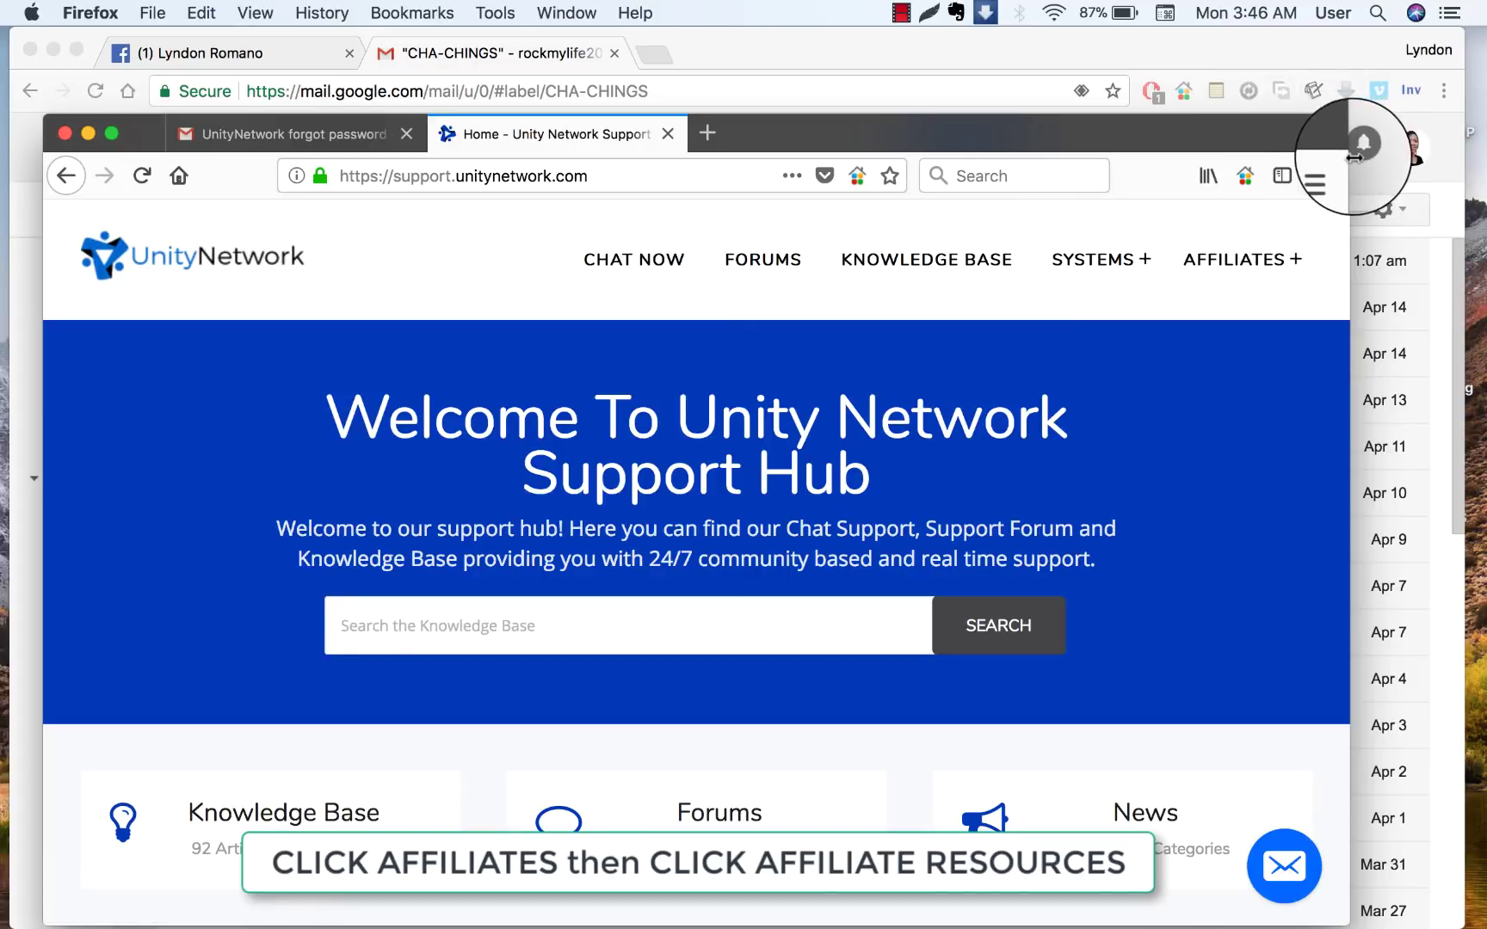
Widen the window and open Affiliates Resources, down to the ATM, APS and Millionaire Masterplan cards.
{"action": "left_click_drag", "start_coordinate": [1353, 159], "coordinate": [1478, 168]}
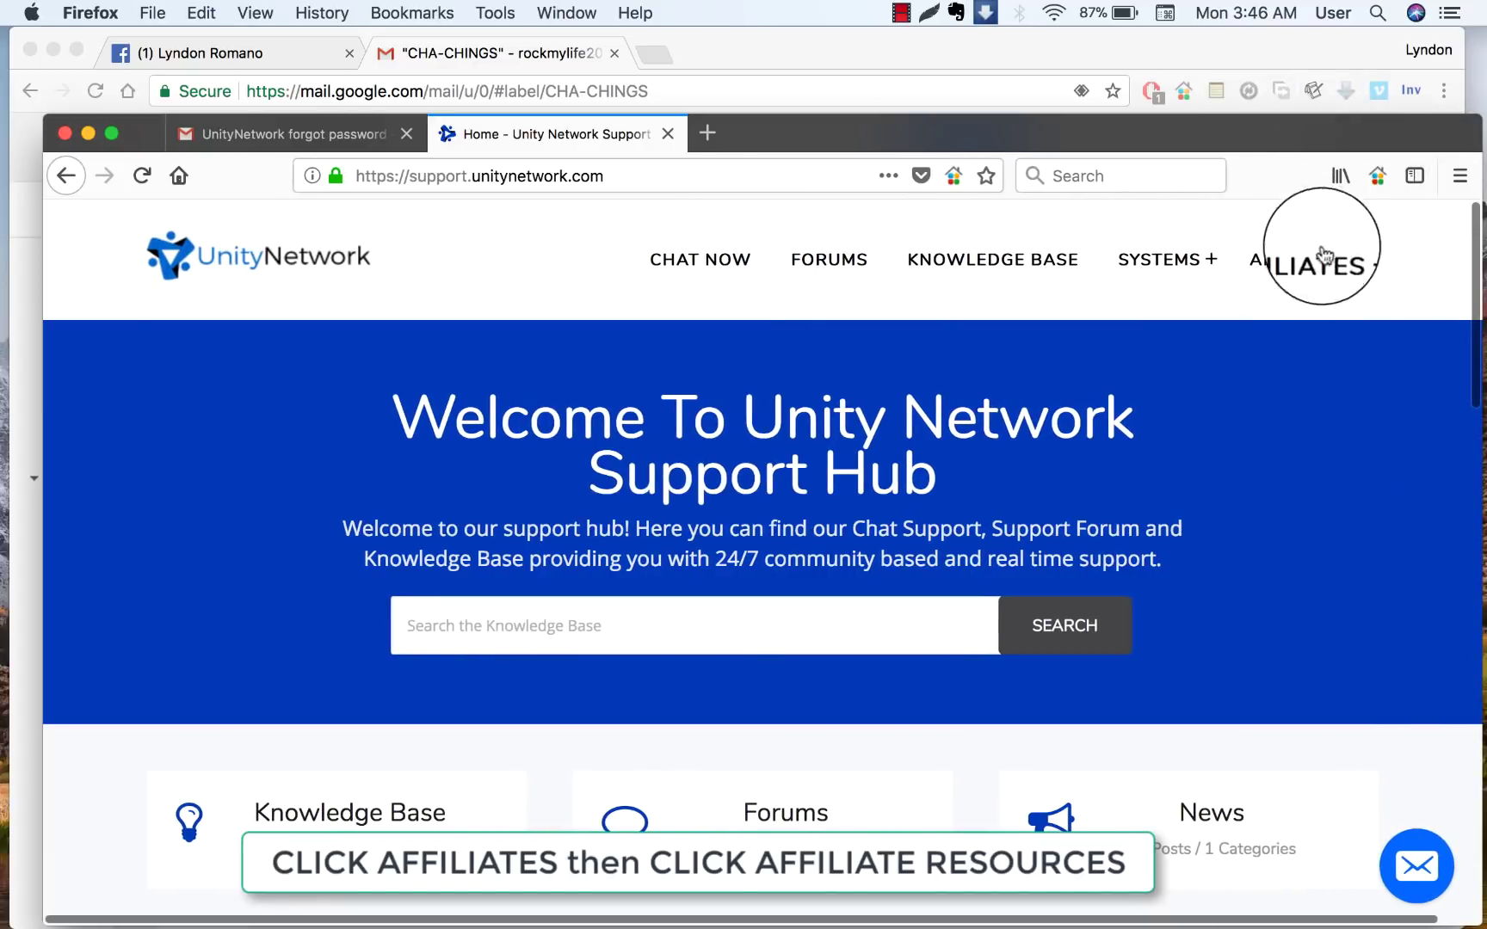
{"action": "mouse_move", "coordinate": [1233, 259]}
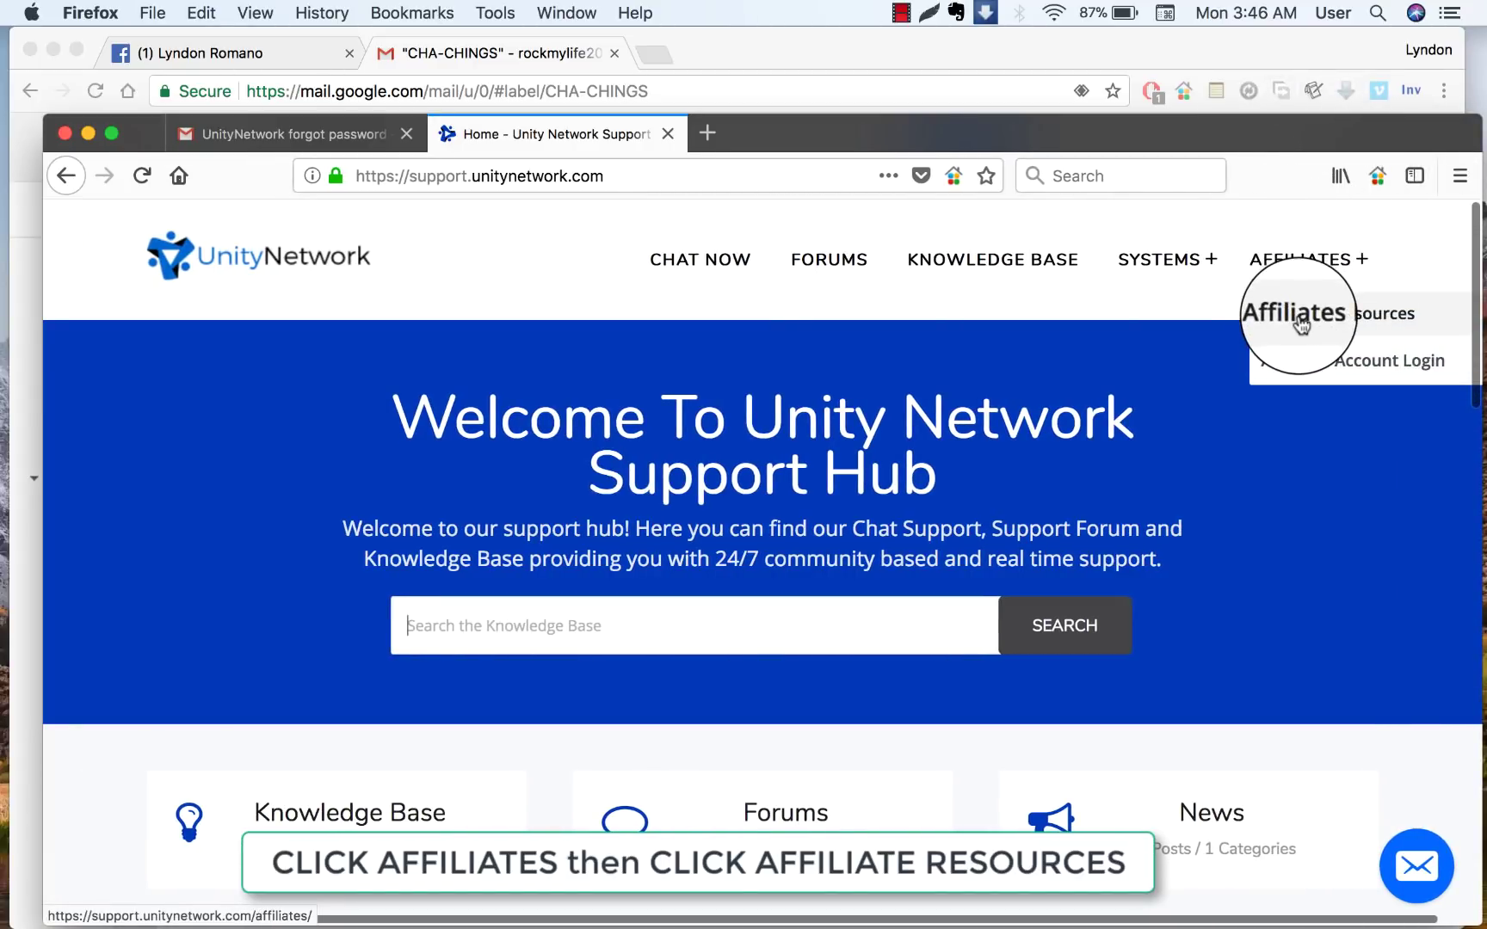
{"action": "left_click", "coordinate": [1299, 317]}
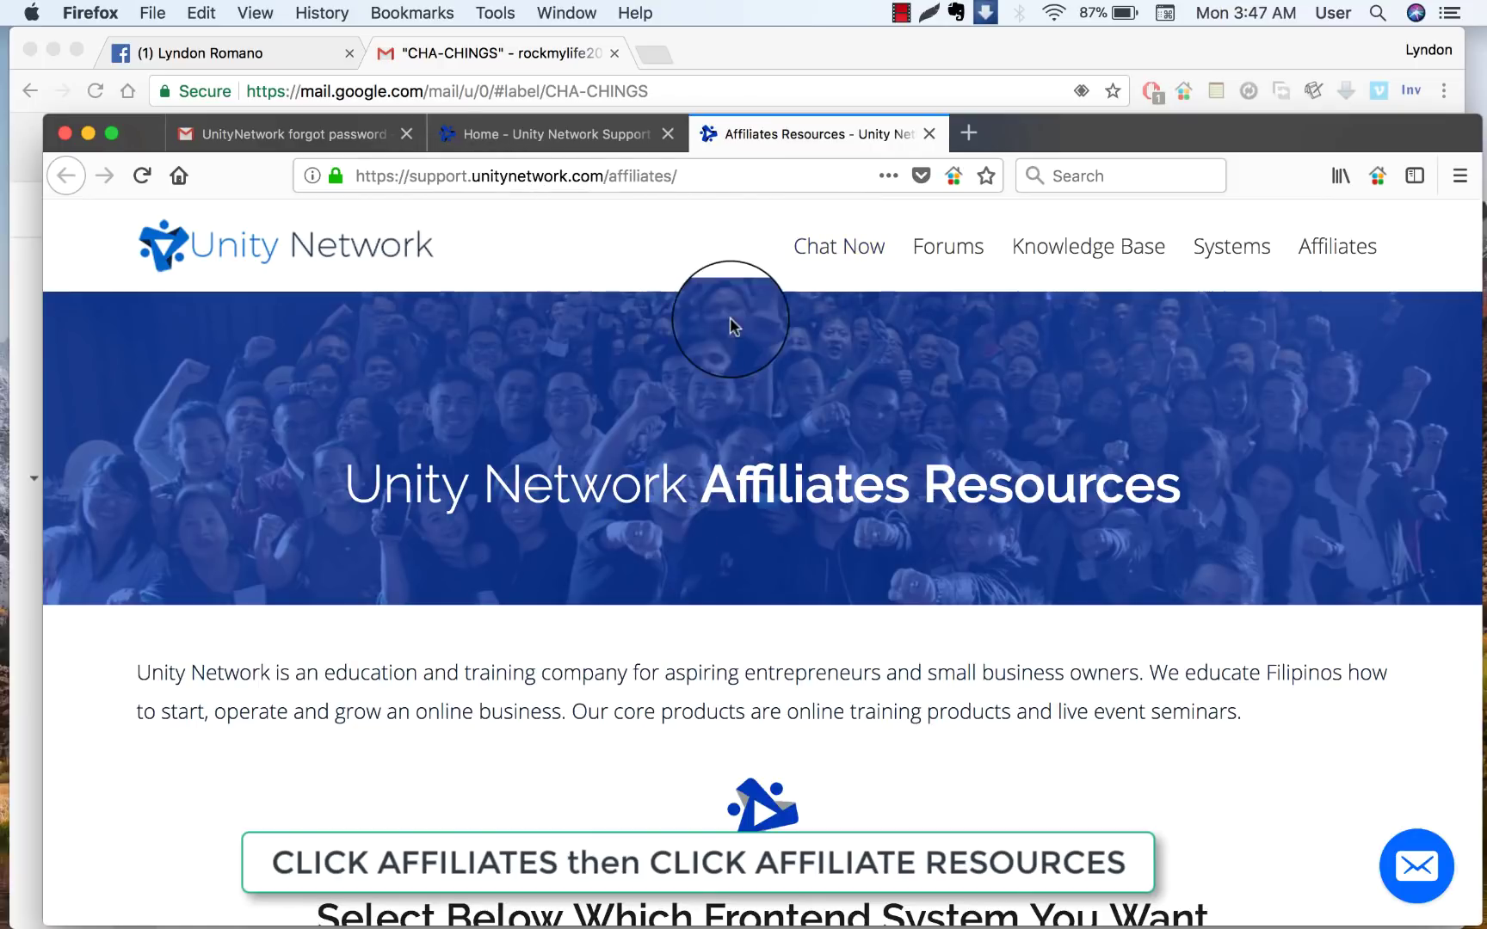
{"action": "scroll", "coordinate": [688, 489], "scroll_direction": "down", "scroll_amount": 5}
{"action": "scroll", "coordinate": [689, 489], "scroll_direction": "down", "scroll_amount": 3}
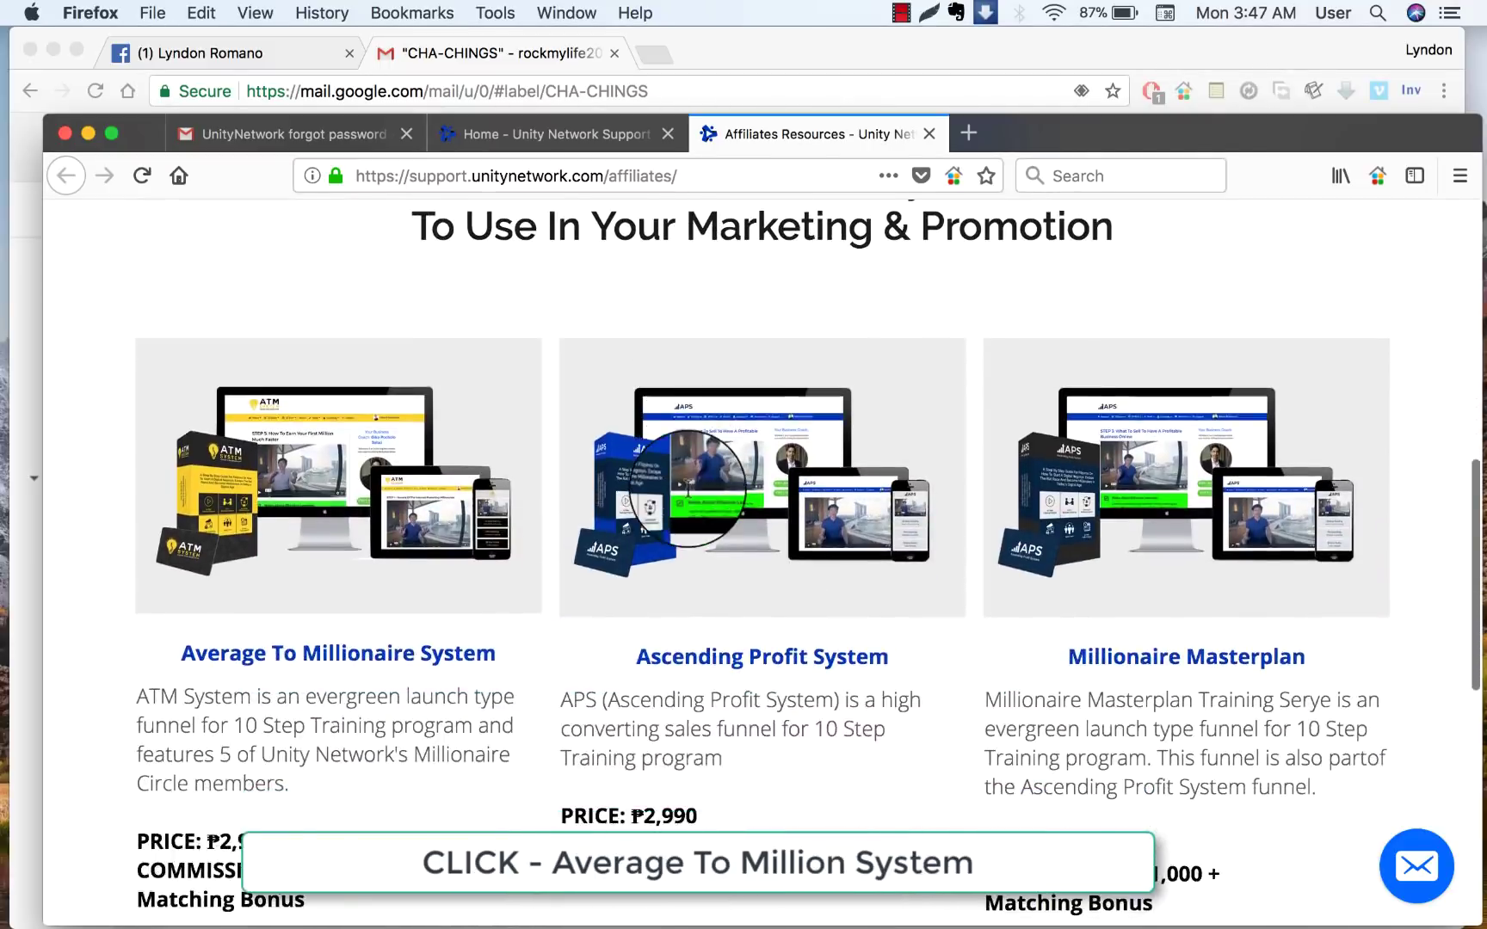
{"action": "scroll", "coordinate": [686, 494], "scroll_direction": "up", "scroll_amount": 1}
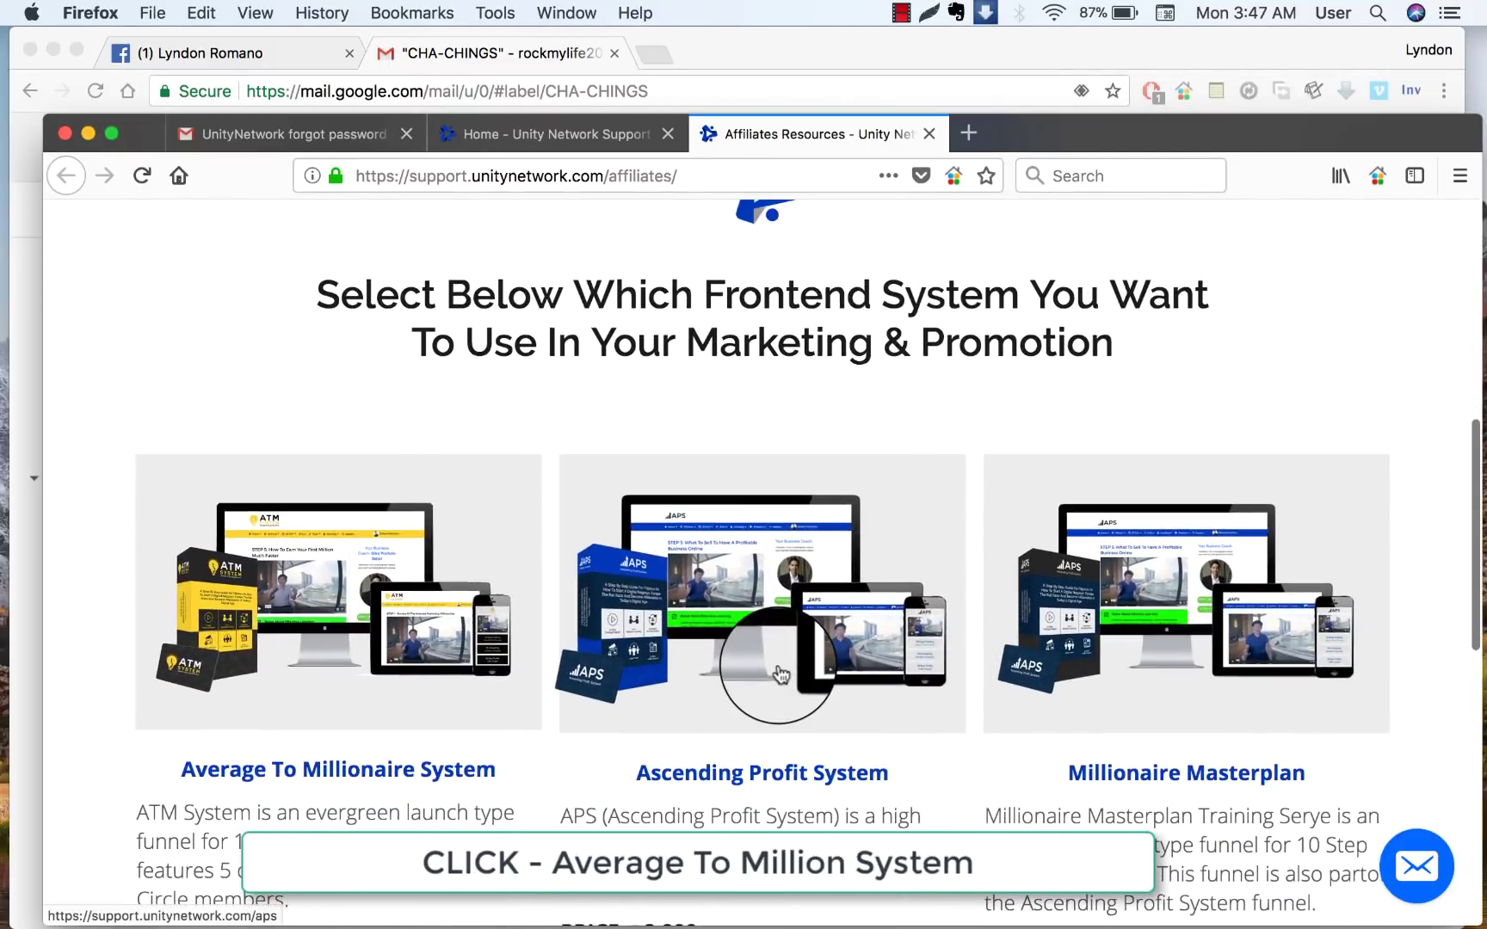
{"action": "scroll", "coordinate": [778, 673], "scroll_direction": "down", "scroll_amount": 1}
{"action": "scroll", "coordinate": [720, 602], "scroll_direction": "down", "scroll_amount": 1}
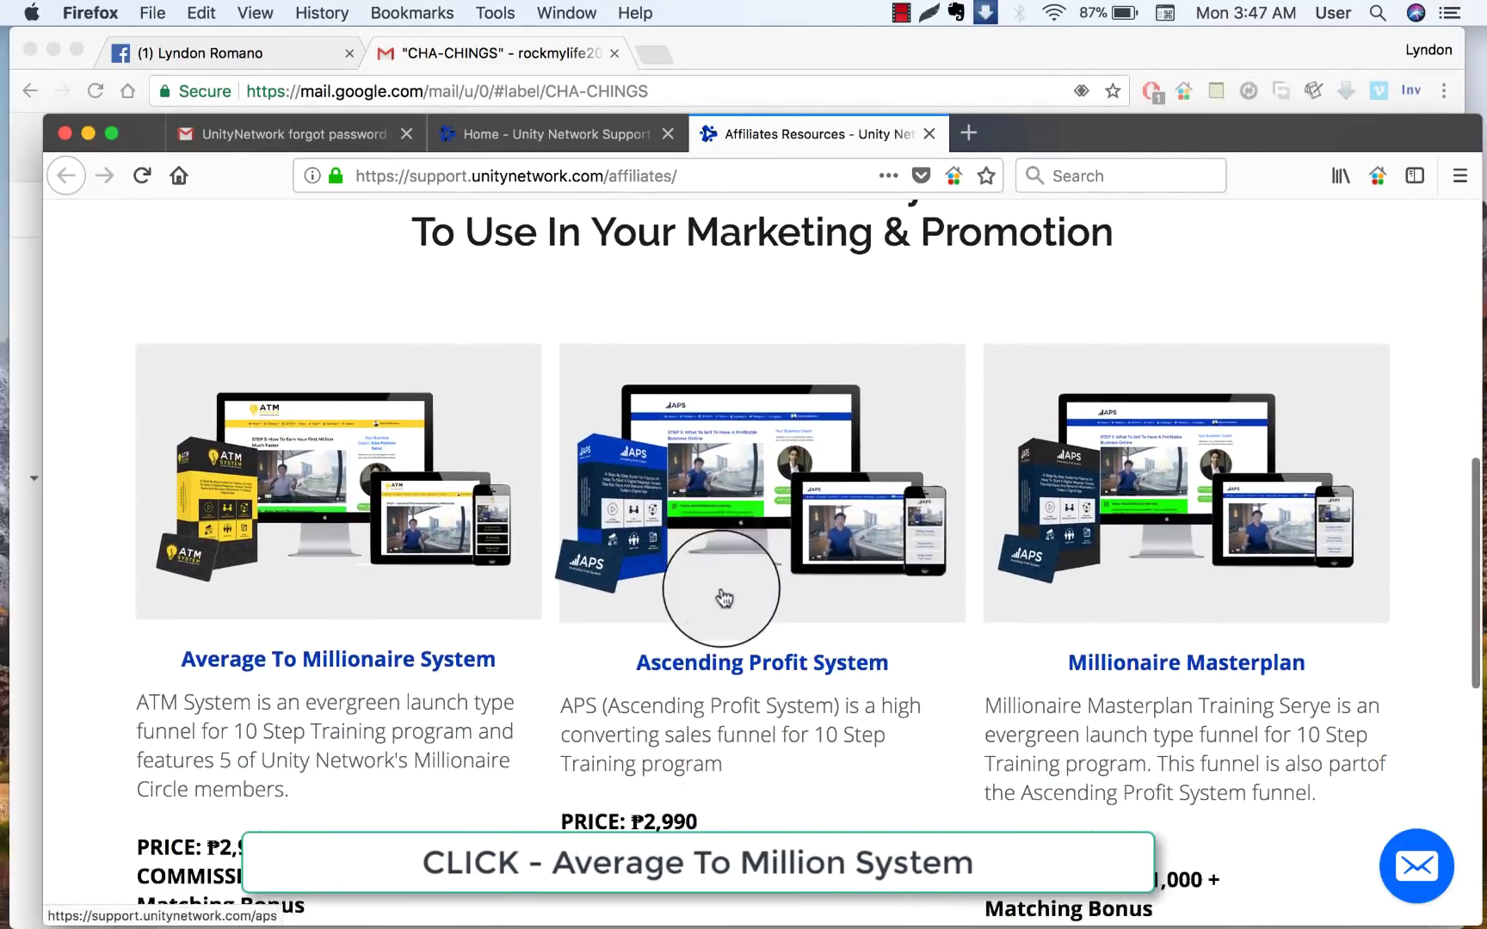
{"action": "scroll", "coordinate": [724, 598], "scroll_direction": "up", "scroll_amount": 1}
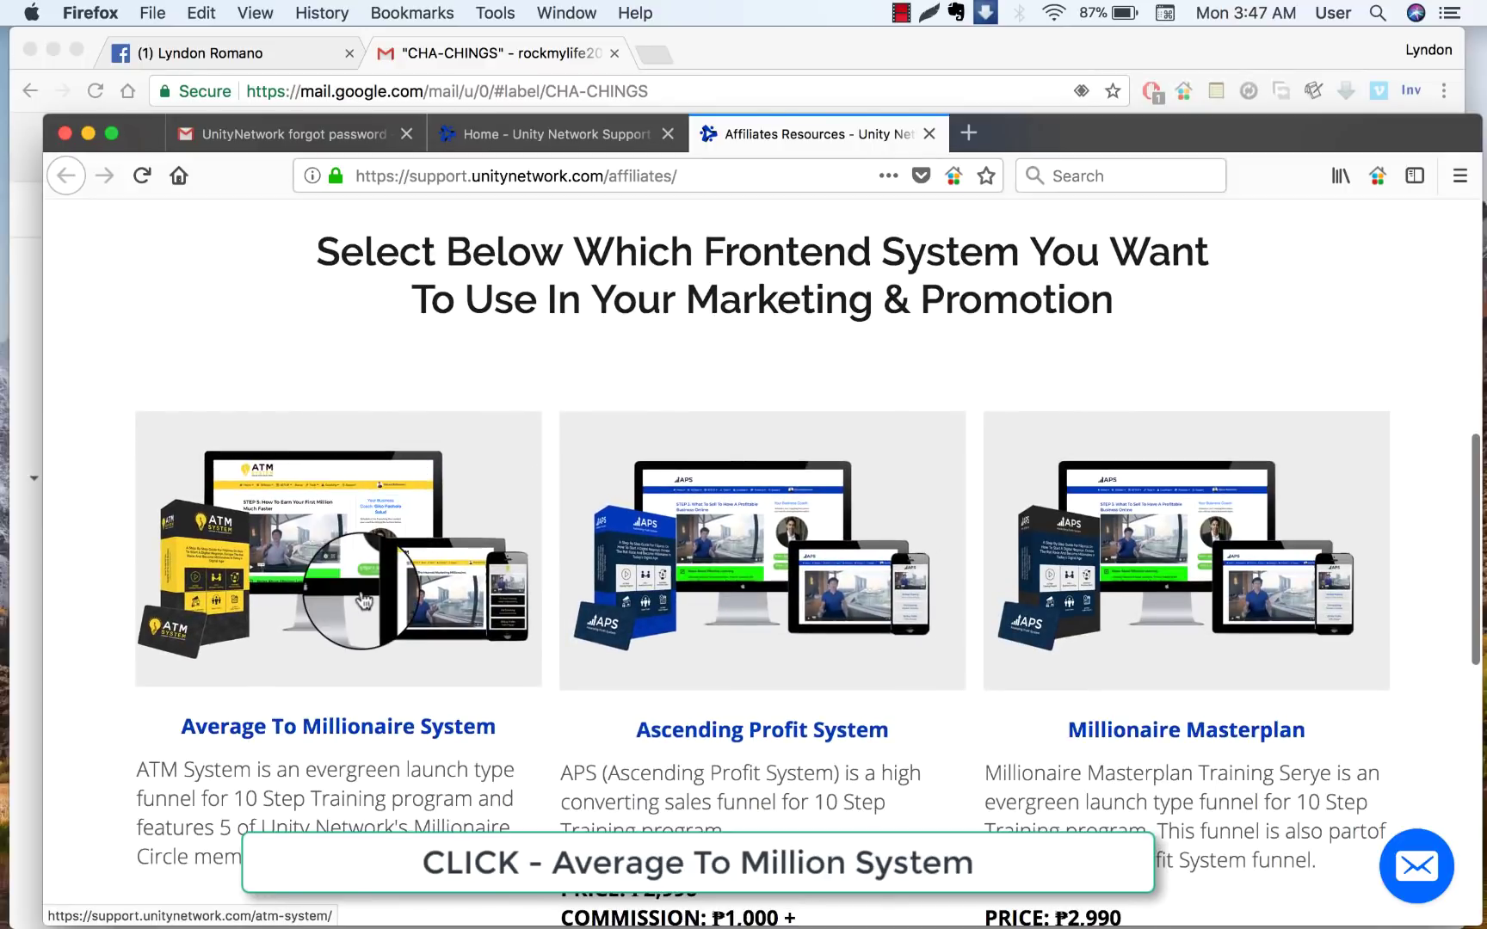
{"action": "scroll", "coordinate": [364, 599], "scroll_direction": "down", "scroll_amount": 1}
{"action": "scroll", "coordinate": [365, 599], "scroll_direction": "up", "scroll_amount": 1}
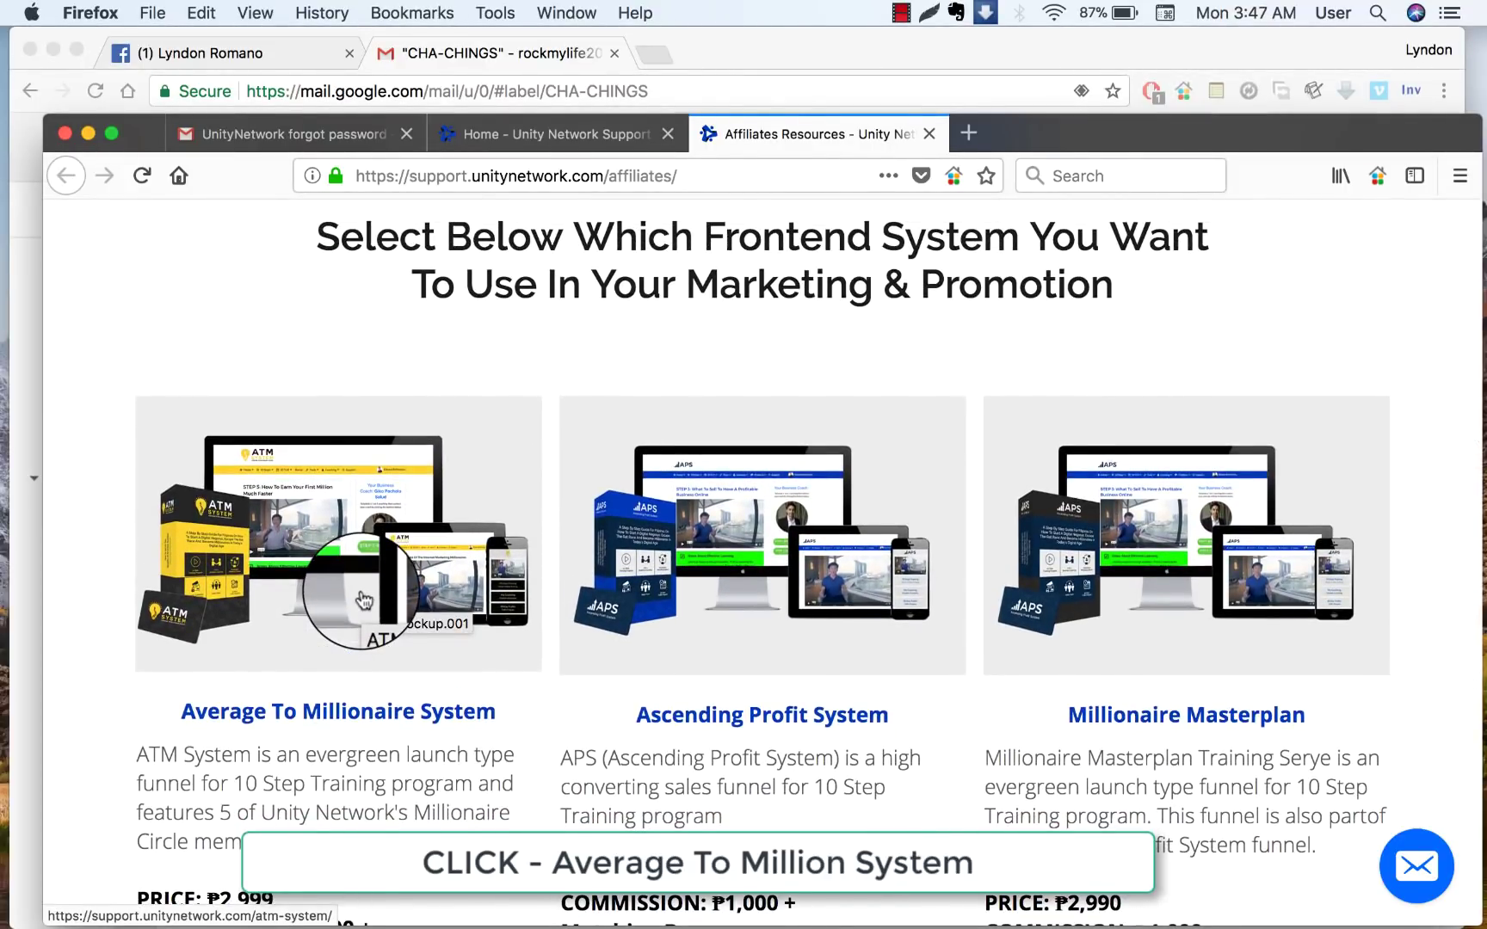
{"action": "scroll", "coordinate": [365, 600], "scroll_direction": "down", "scroll_amount": 1}
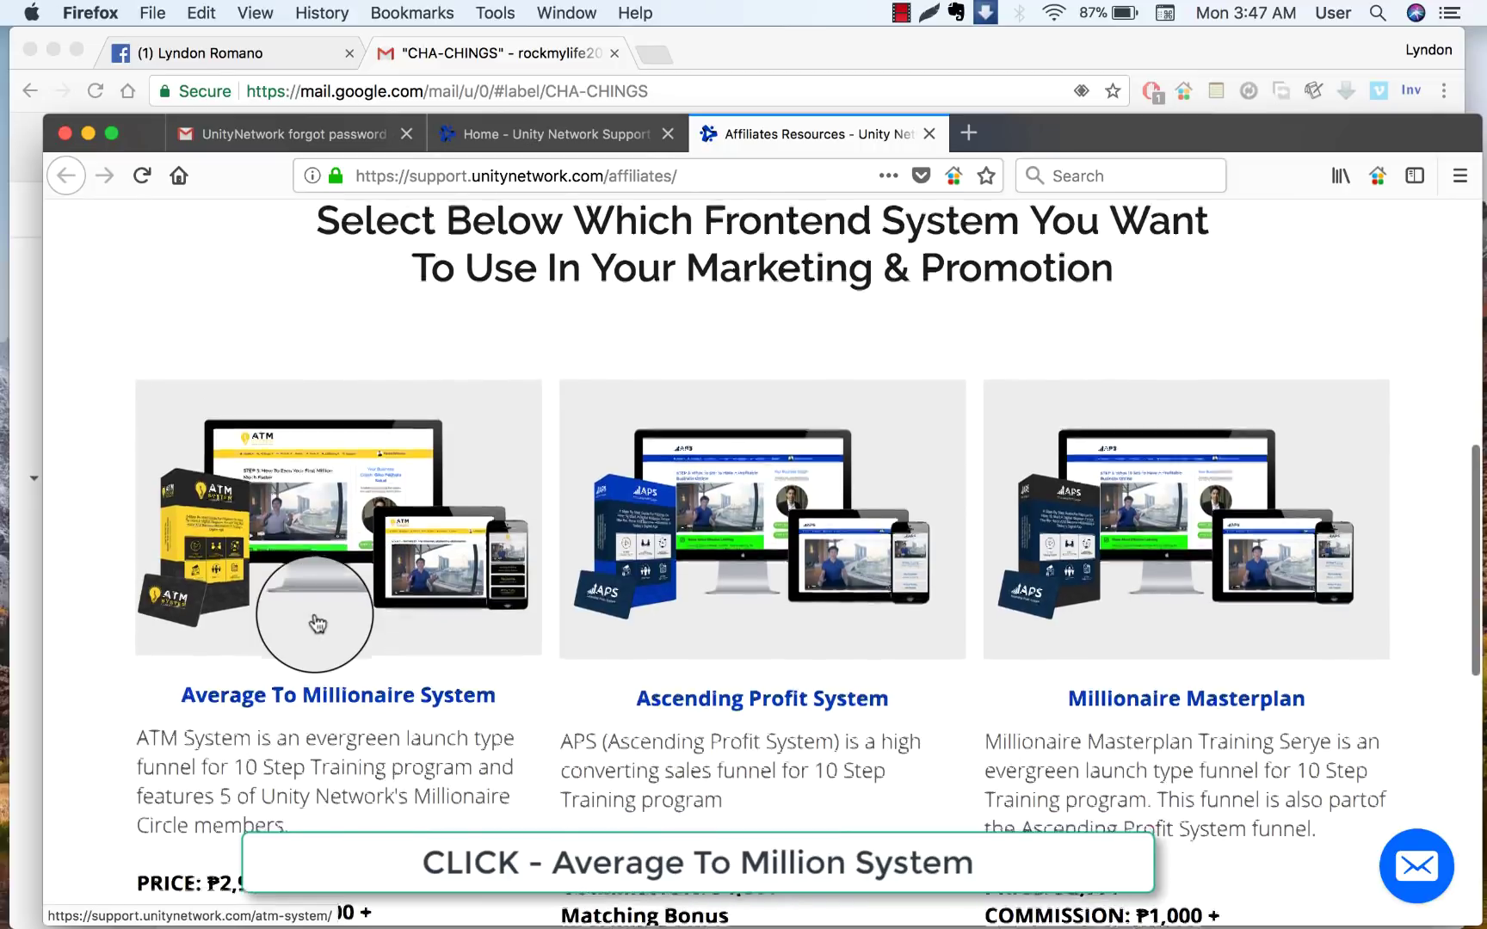
{"action": "scroll", "coordinate": [318, 623], "scroll_direction": "down", "scroll_amount": 1}
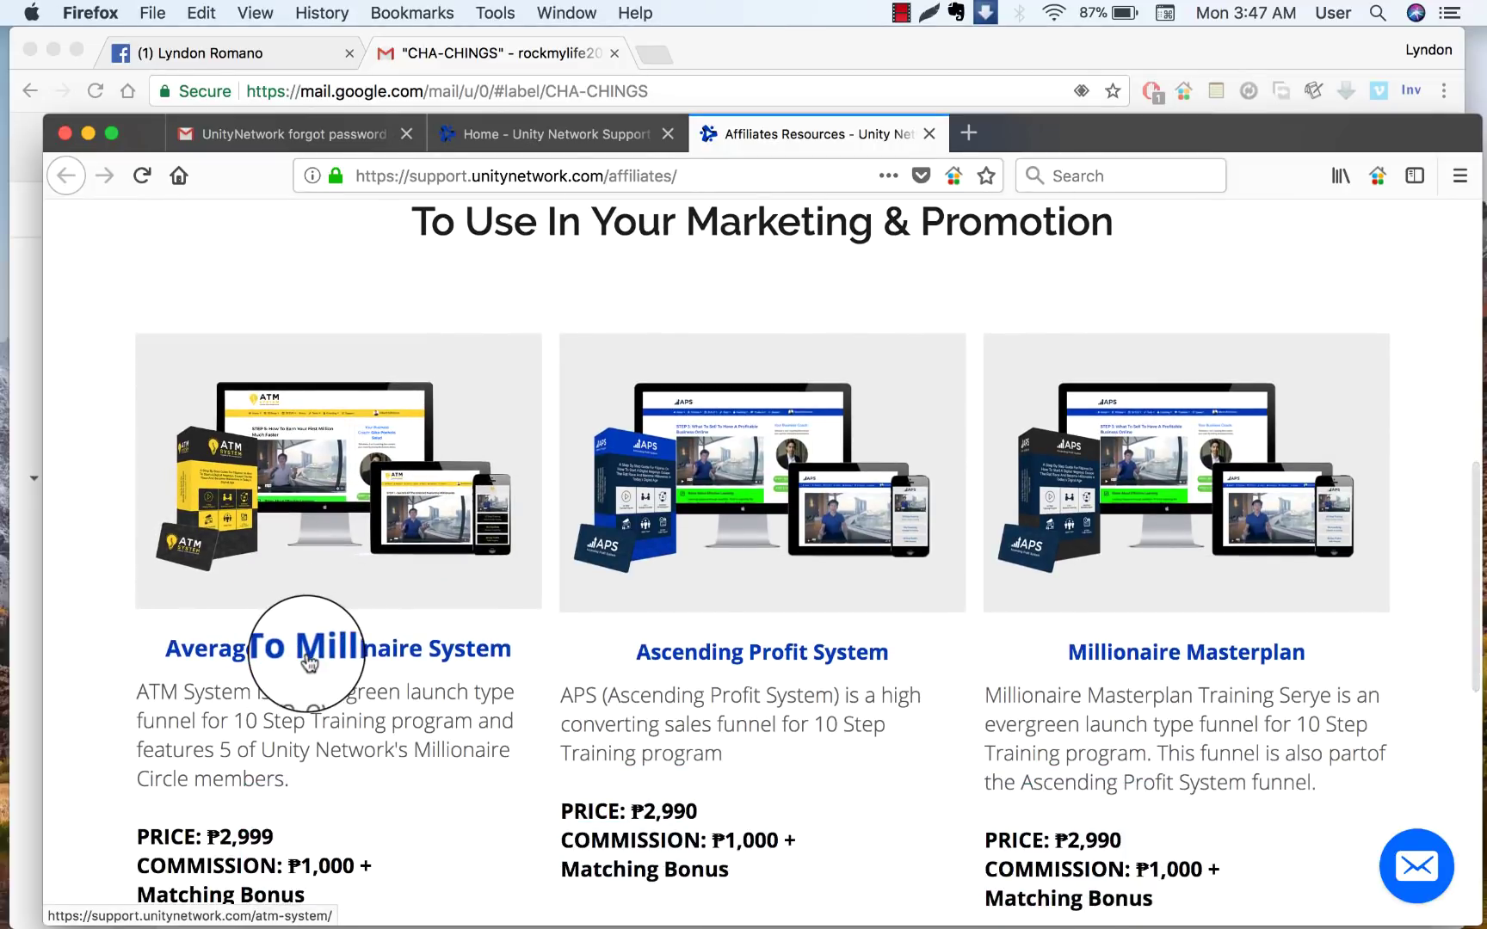
Open the Average To Millionaire System page and view its myunitylink.com and cliik.me affiliate links.
{"action": "left_click", "coordinate": [404, 469]}
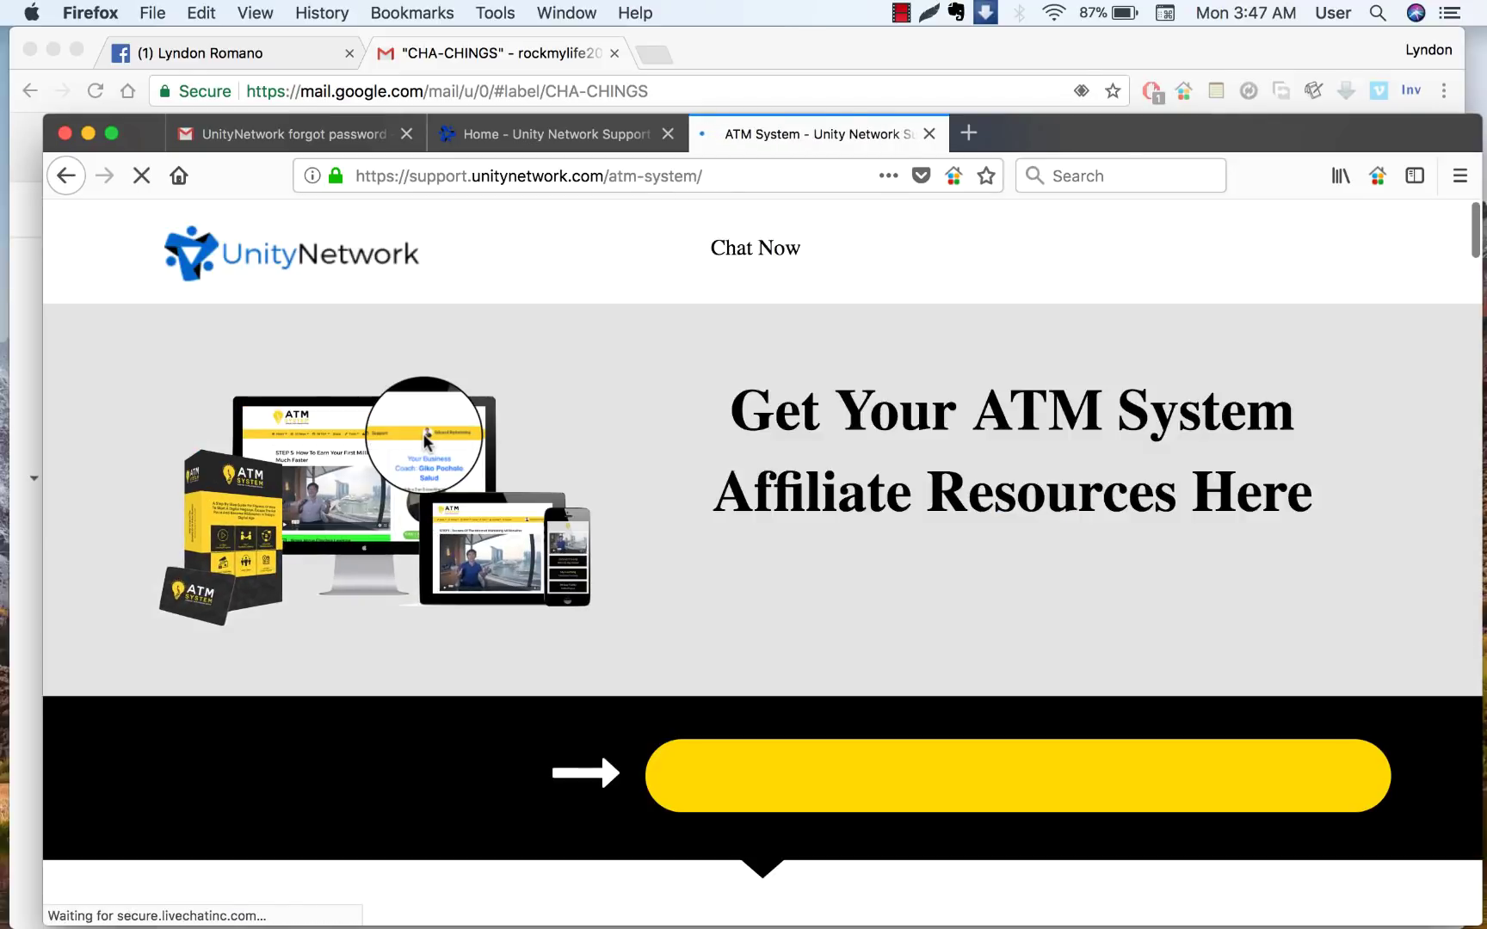
{"action": "scroll", "coordinate": [629, 684], "scroll_direction": "down", "scroll_amount": 3}
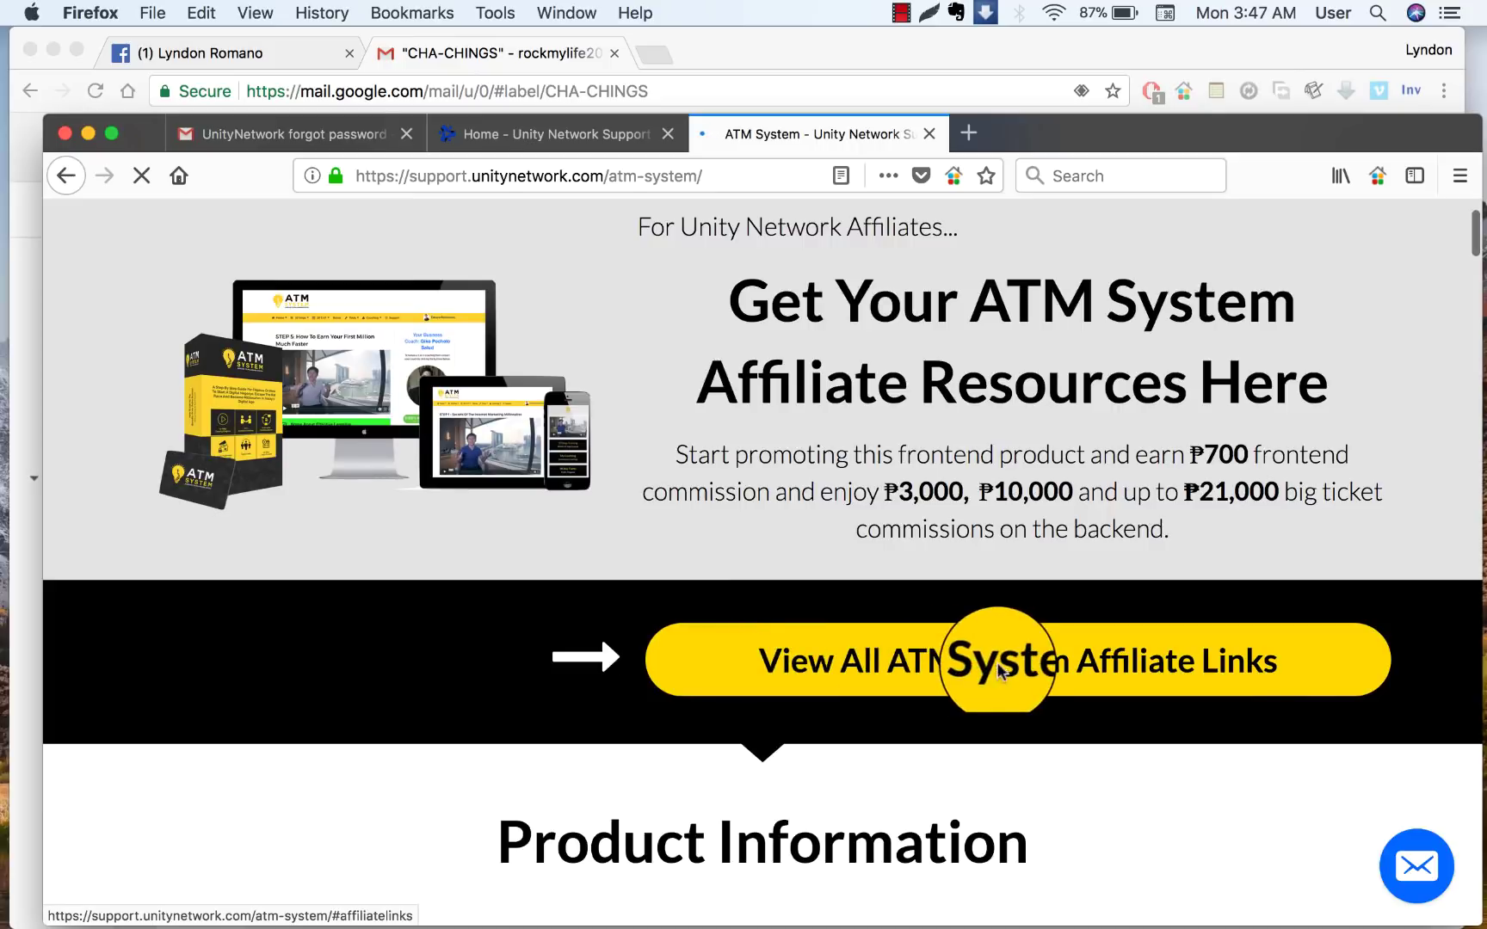
{"action": "left_click", "coordinate": [961, 670]}
{"action": "scroll", "coordinate": [875, 487], "scroll_direction": "down", "scroll_amount": 2}
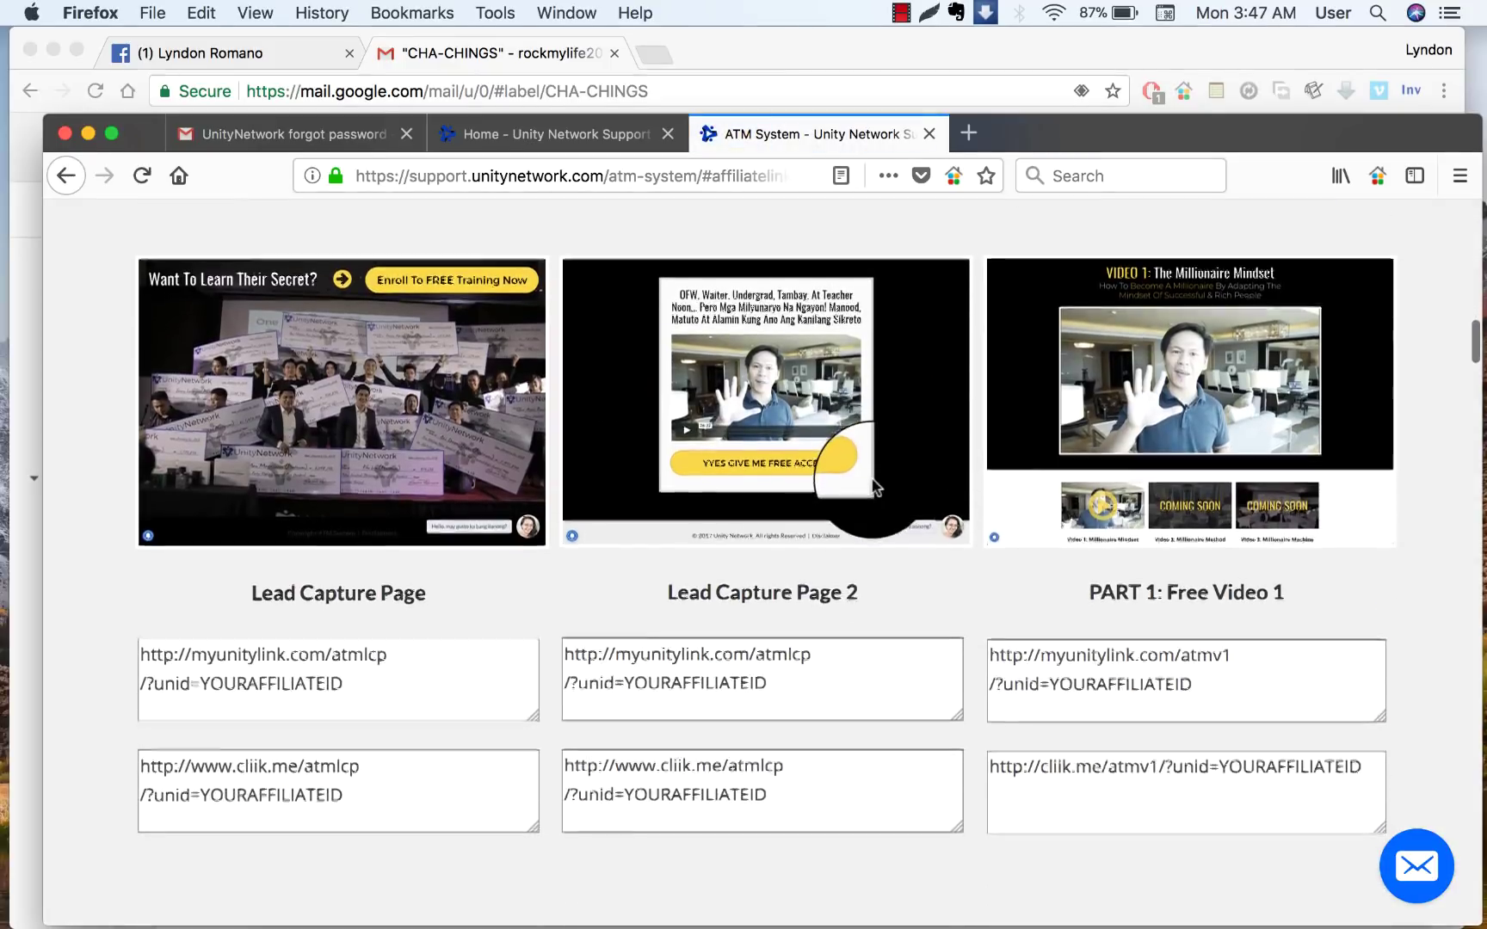
{"action": "scroll", "coordinate": [874, 487], "scroll_direction": "down", "scroll_amount": 3}
{"action": "scroll", "coordinate": [874, 487], "scroll_direction": "down", "scroll_amount": 5}
{"action": "scroll", "coordinate": [874, 487], "scroll_direction": "down", "scroll_amount": 1}
{"action": "scroll", "coordinate": [874, 487], "scroll_direction": "up", "scroll_amount": 2}
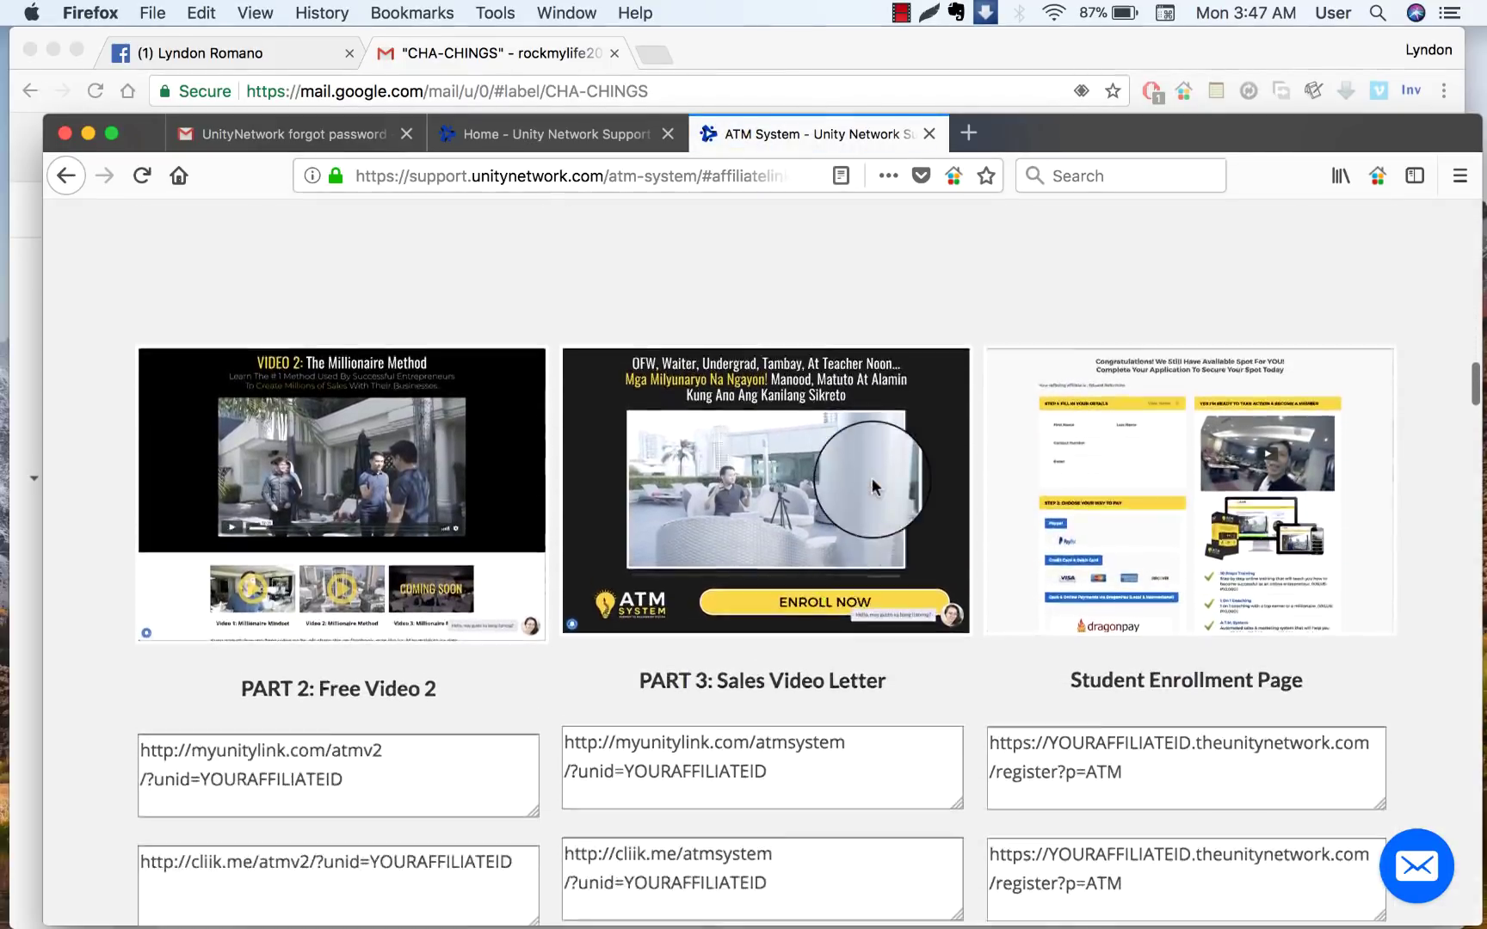
{"action": "scroll", "coordinate": [874, 487], "scroll_direction": "up", "scroll_amount": 2}
{"action": "scroll", "coordinate": [874, 487], "scroll_direction": "up", "scroll_amount": 4}
{"action": "scroll", "coordinate": [874, 487], "scroll_direction": "up", "scroll_amount": 2}
{"action": "scroll", "coordinate": [874, 487], "scroll_direction": "down", "scroll_amount": 5}
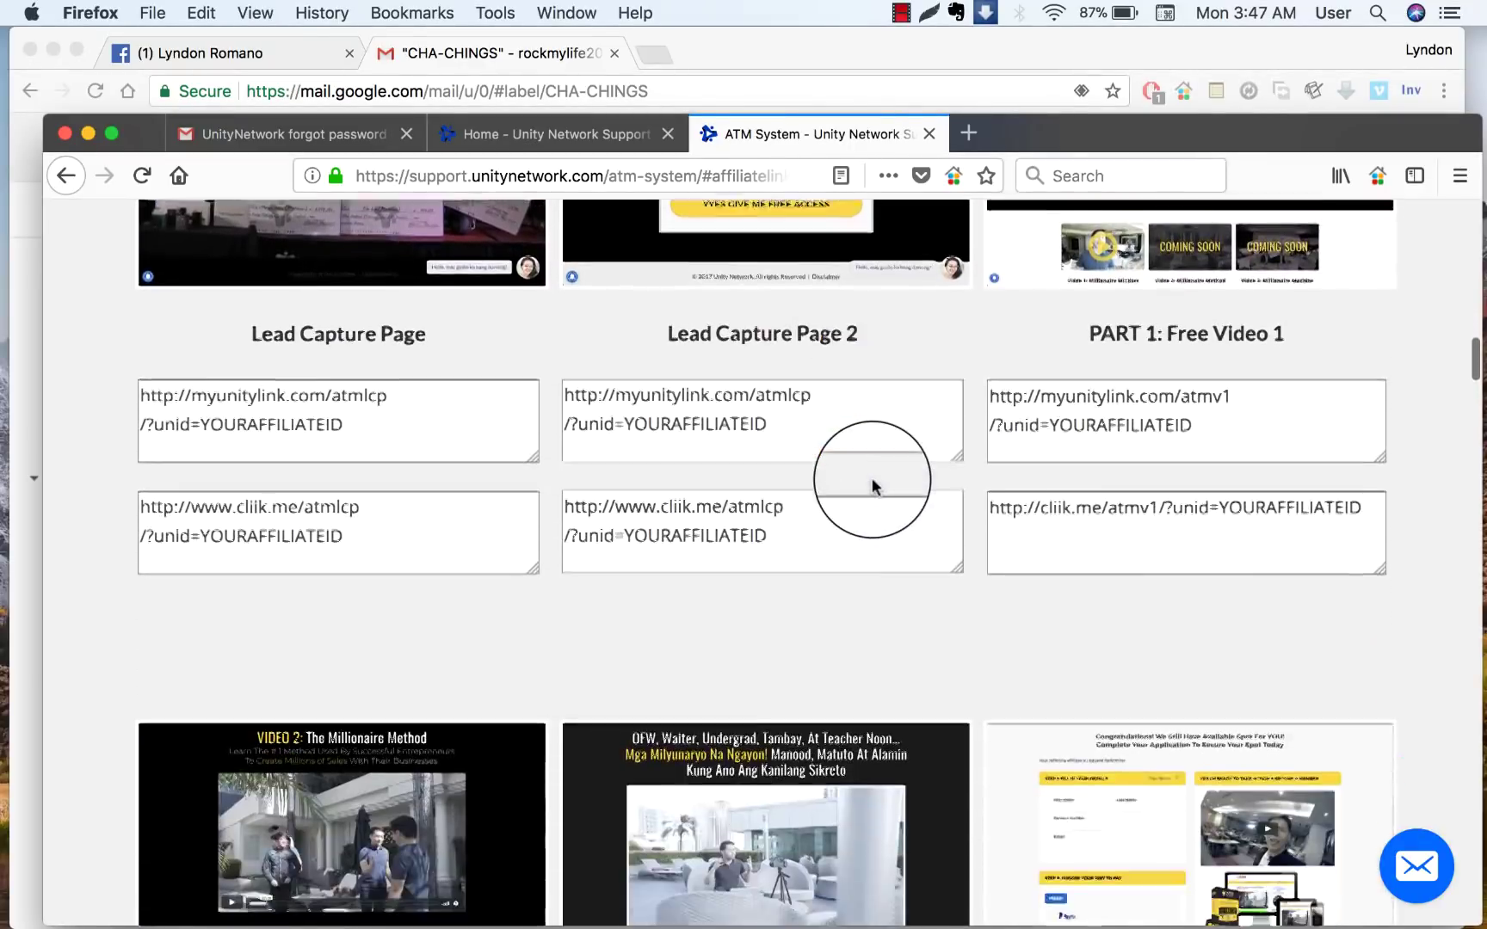
{"action": "scroll", "coordinate": [874, 487], "scroll_direction": "up", "scroll_amount": 2}
{"action": "scroll", "coordinate": [874, 487], "scroll_direction": "up", "scroll_amount": 1}
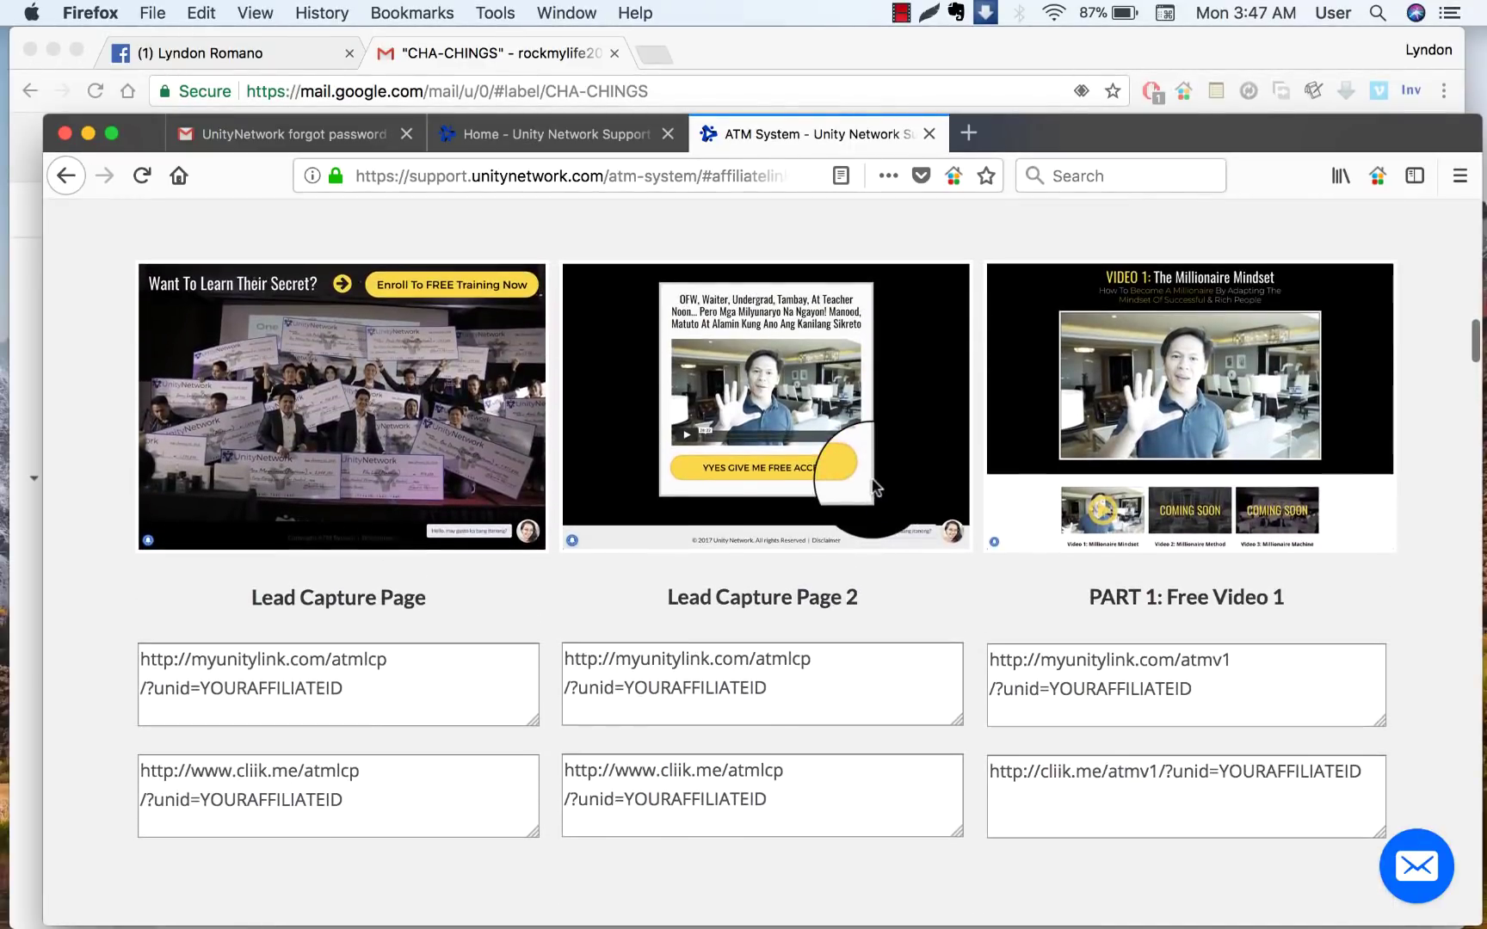
{"action": "scroll", "coordinate": [707, 593], "scroll_direction": "down", "scroll_amount": 1}
{"action": "scroll", "coordinate": [707, 594], "scroll_direction": "down", "scroll_amount": 1}
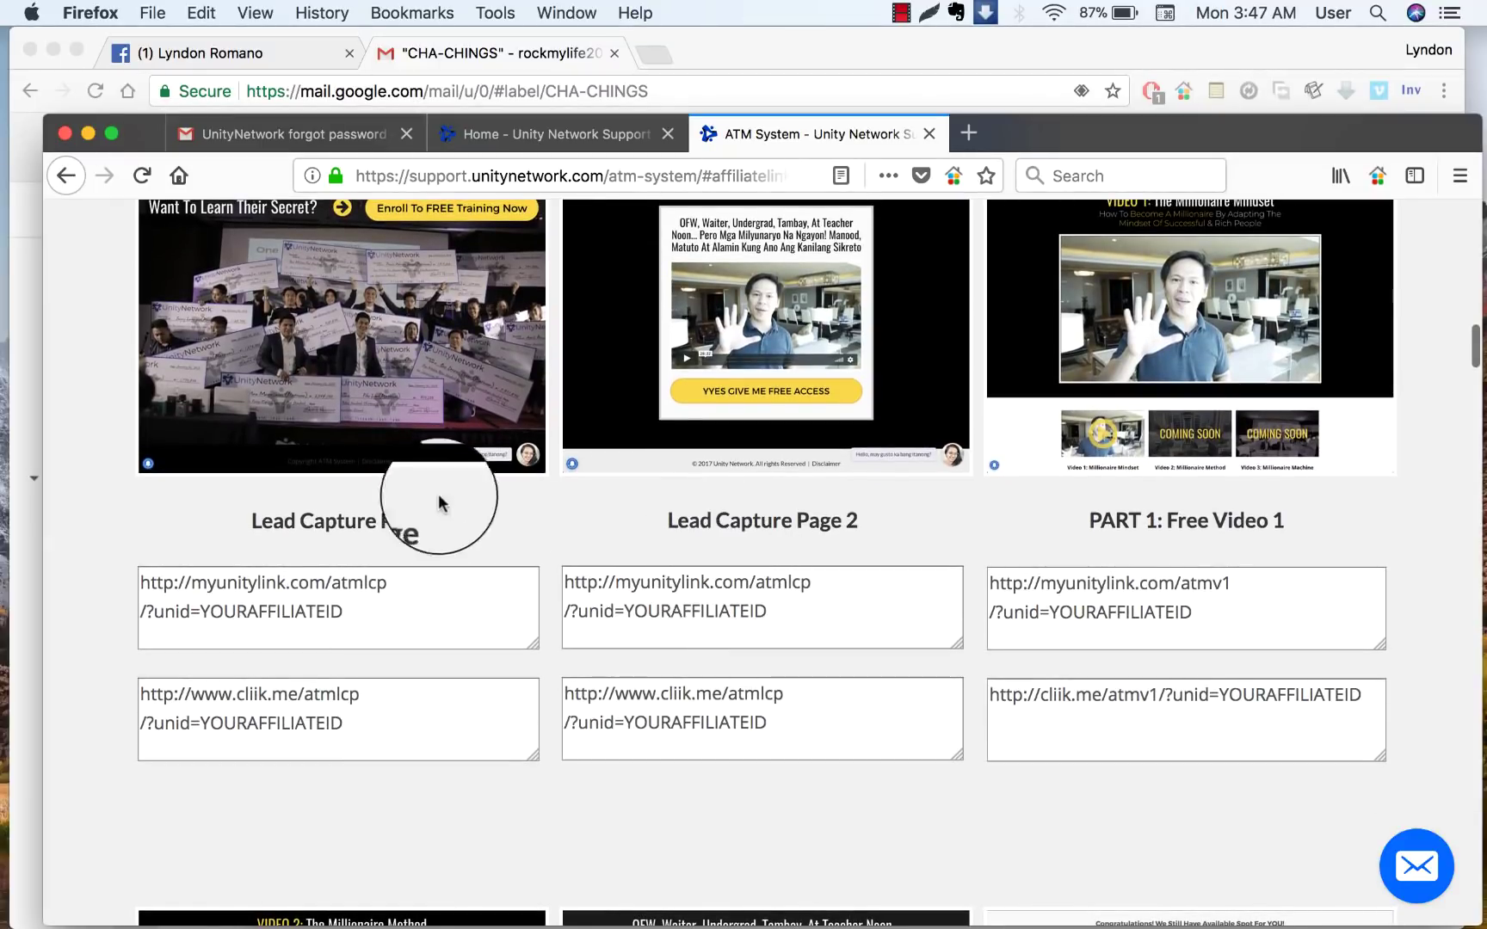
Try selecting the Lead Capture Page title, then clear the selection.
{"action": "double_click", "coordinate": [404, 522]}
{"action": "triple_click", "coordinate": [293, 517]}
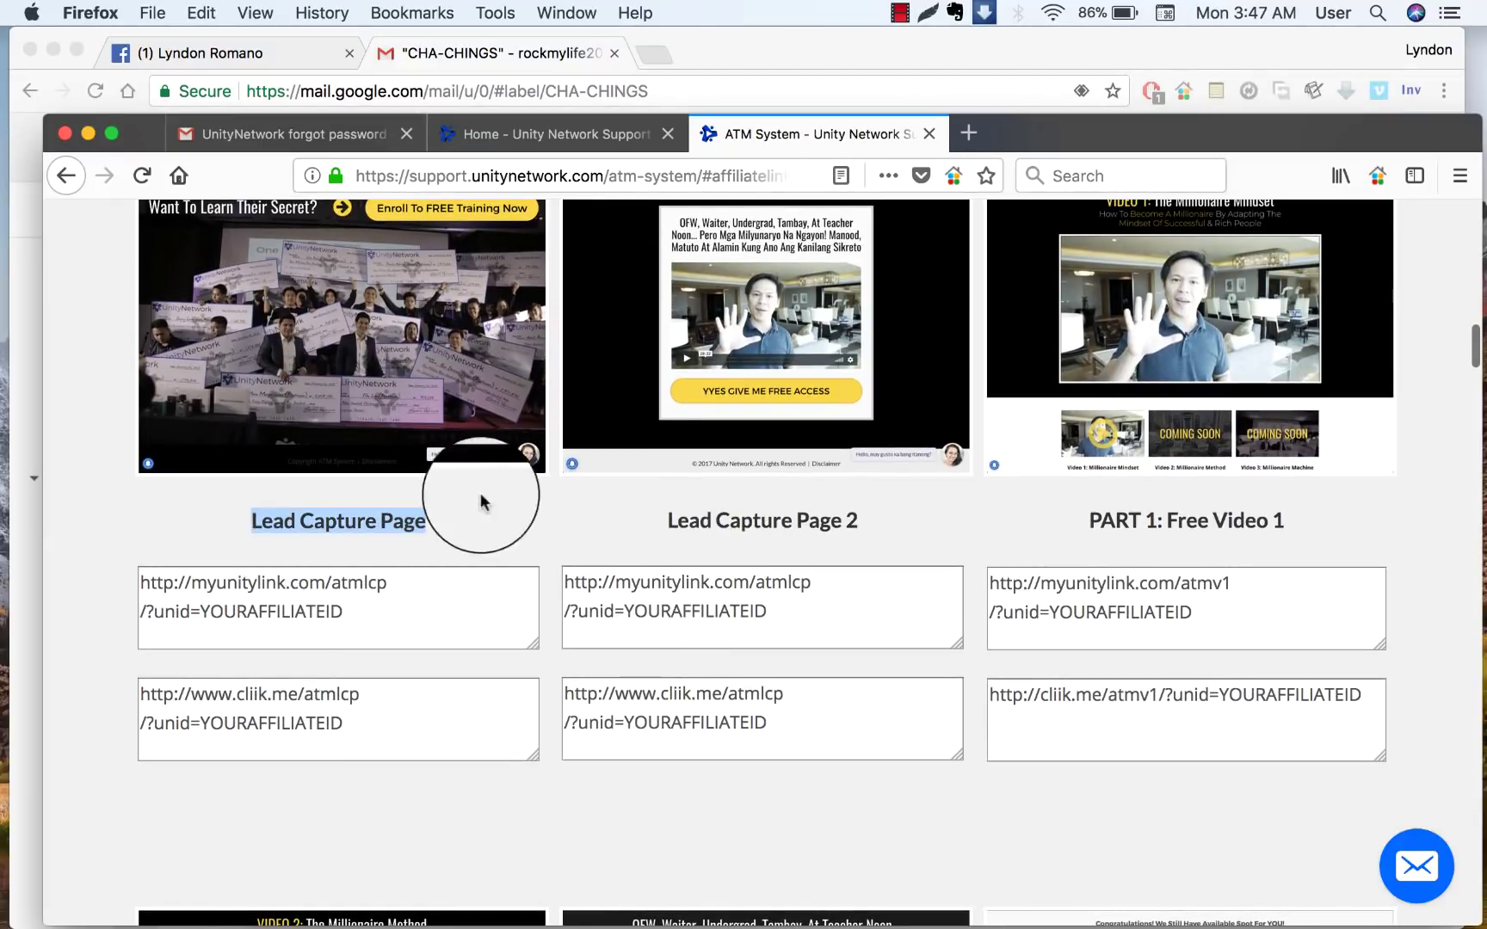
{"action": "left_click", "coordinate": [654, 516]}
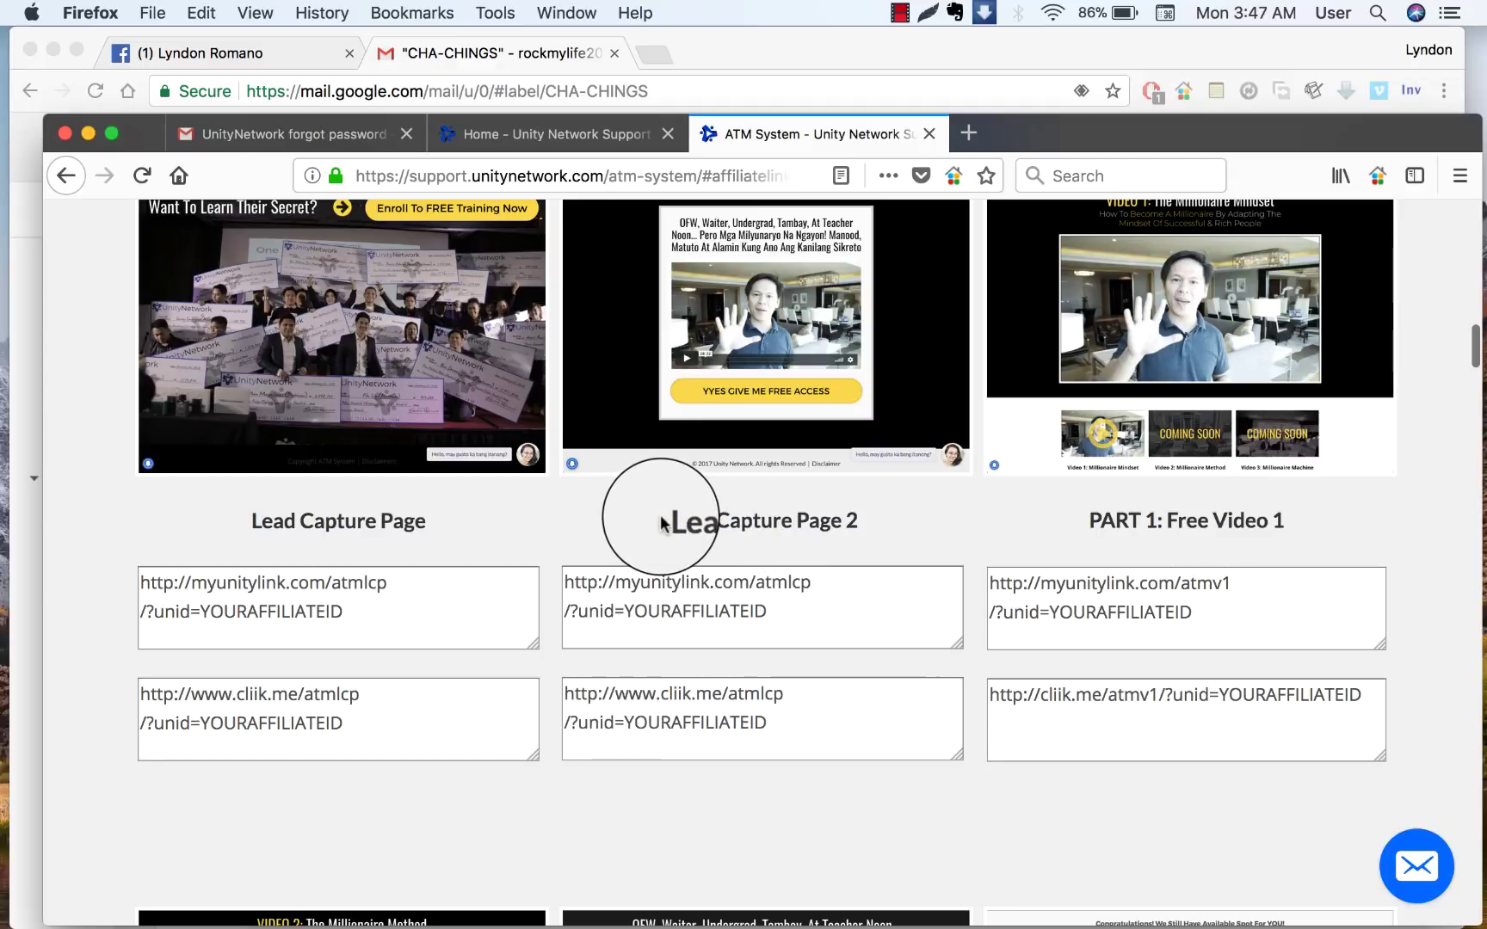
{"action": "scroll", "coordinate": [661, 516], "scroll_direction": "down", "scroll_amount": 2}
{"action": "scroll", "coordinate": [661, 517], "scroll_direction": "down", "scroll_amount": 3}
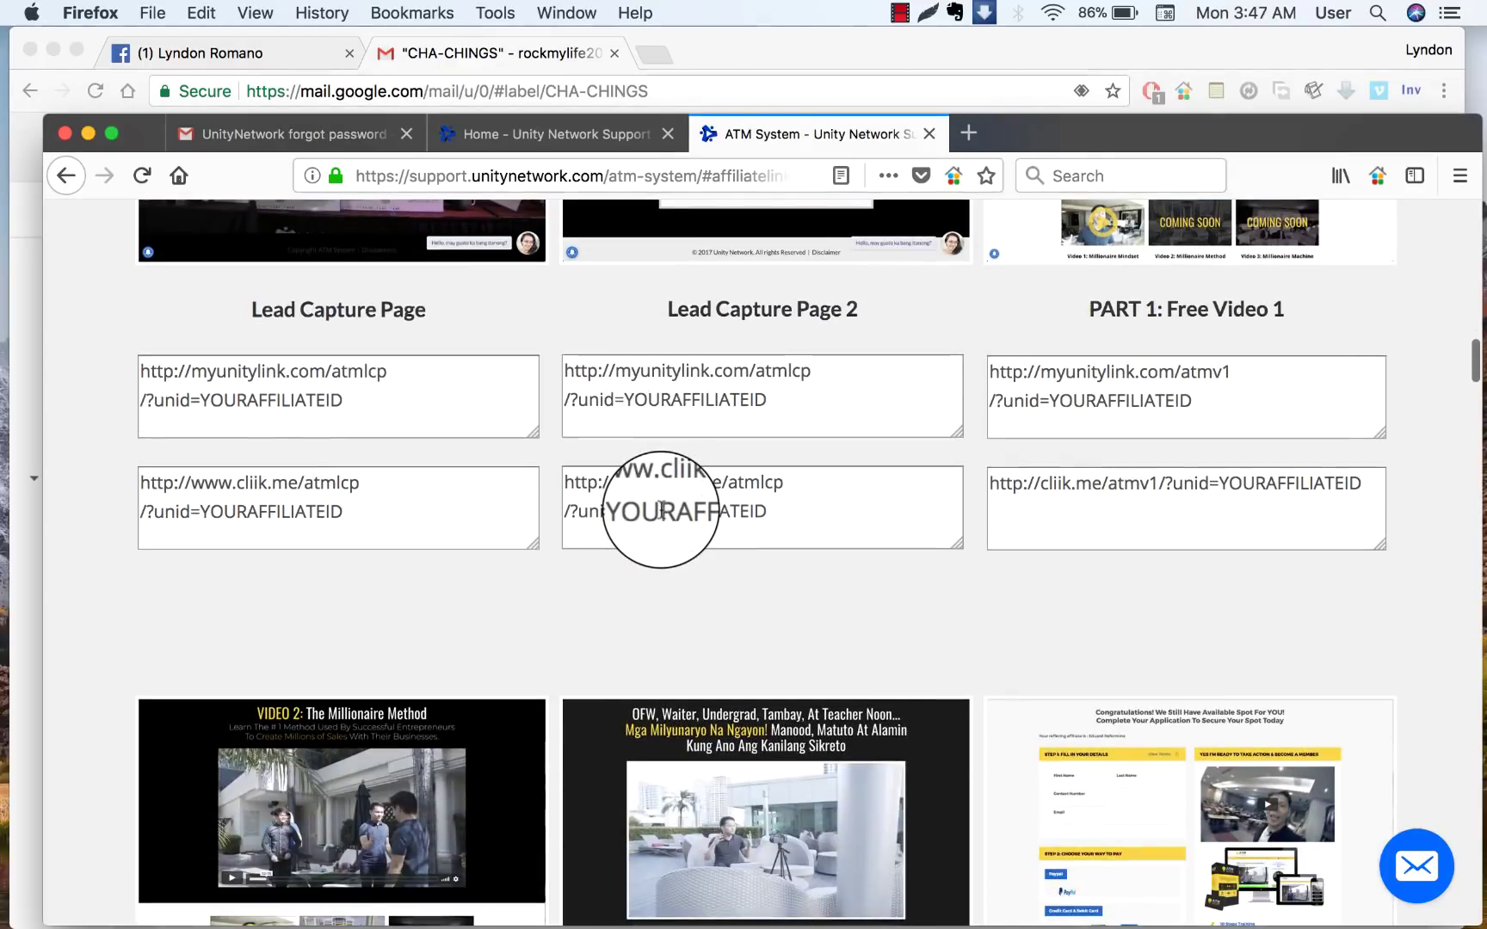
{"action": "scroll", "coordinate": [661, 510], "scroll_direction": "up", "scroll_amount": 3}
{"action": "scroll", "coordinate": [663, 514], "scroll_direction": "up", "scroll_amount": 2}
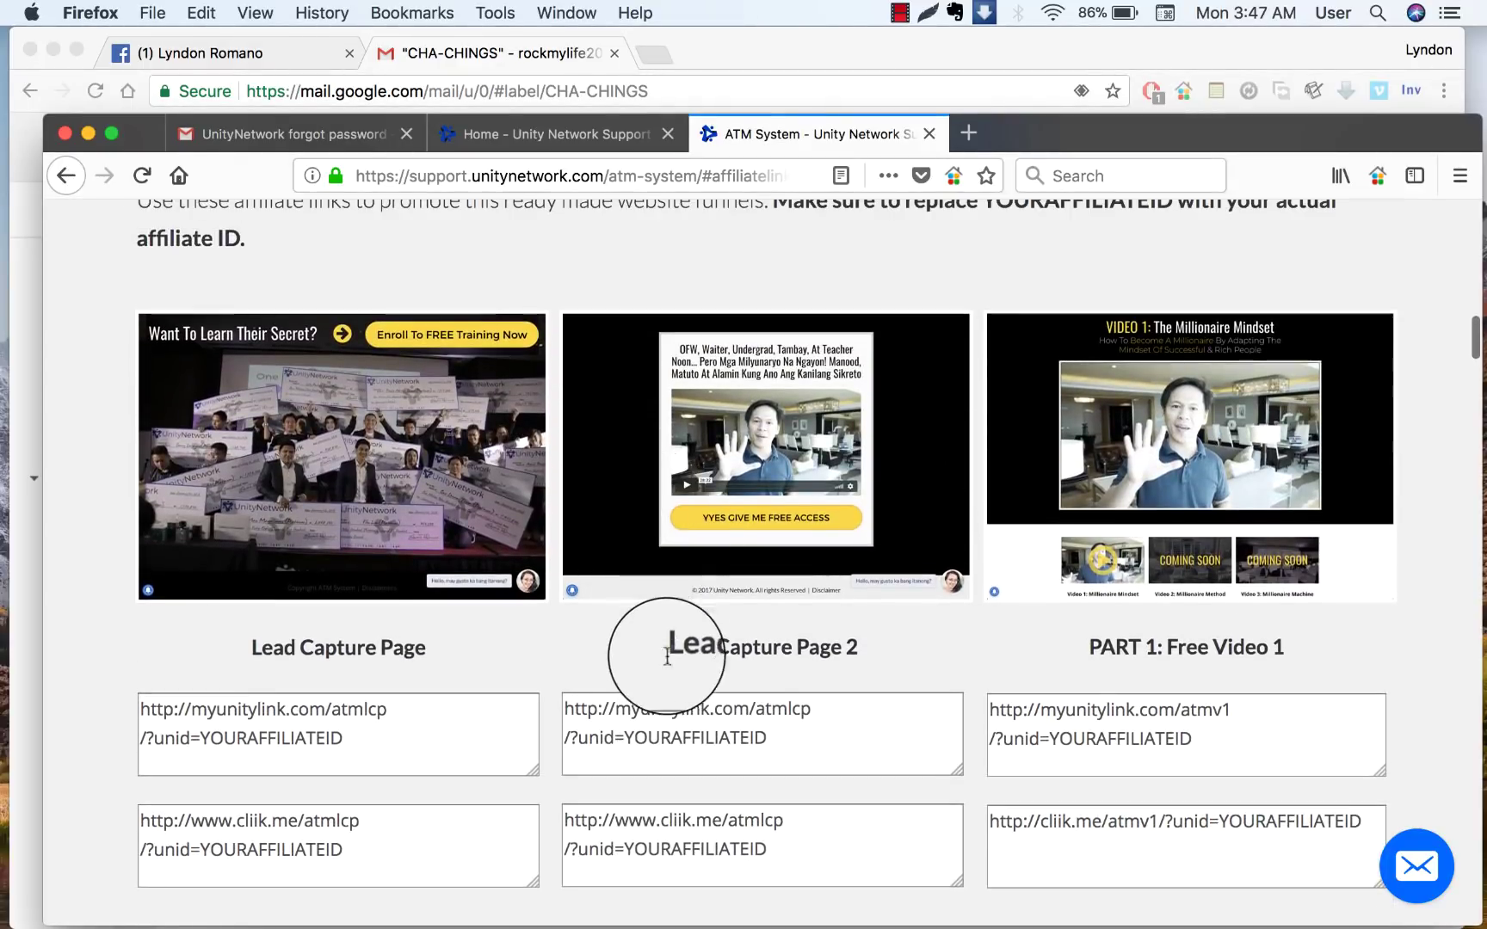
Test-select the Lead Capture Page 2 and PART 3: Sales Video Letter titles.
{"action": "left_click_drag", "start_coordinate": [667, 647], "coordinate": [923, 663]}
{"action": "left_click", "coordinate": [962, 640]}
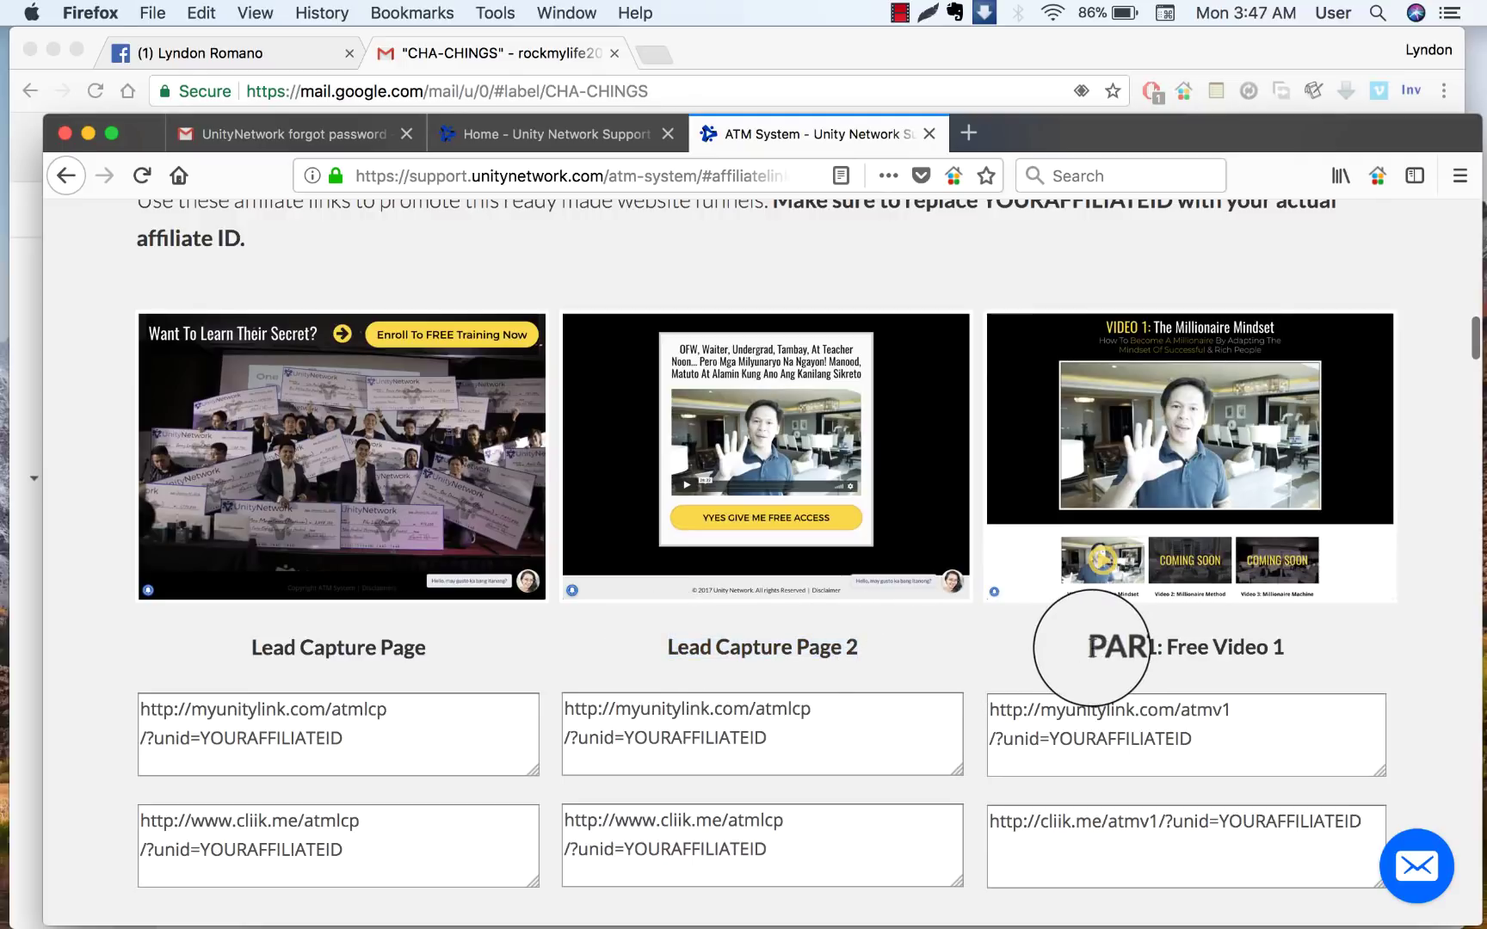
{"action": "left_click_drag", "start_coordinate": [1091, 645], "coordinate": [1338, 654]}
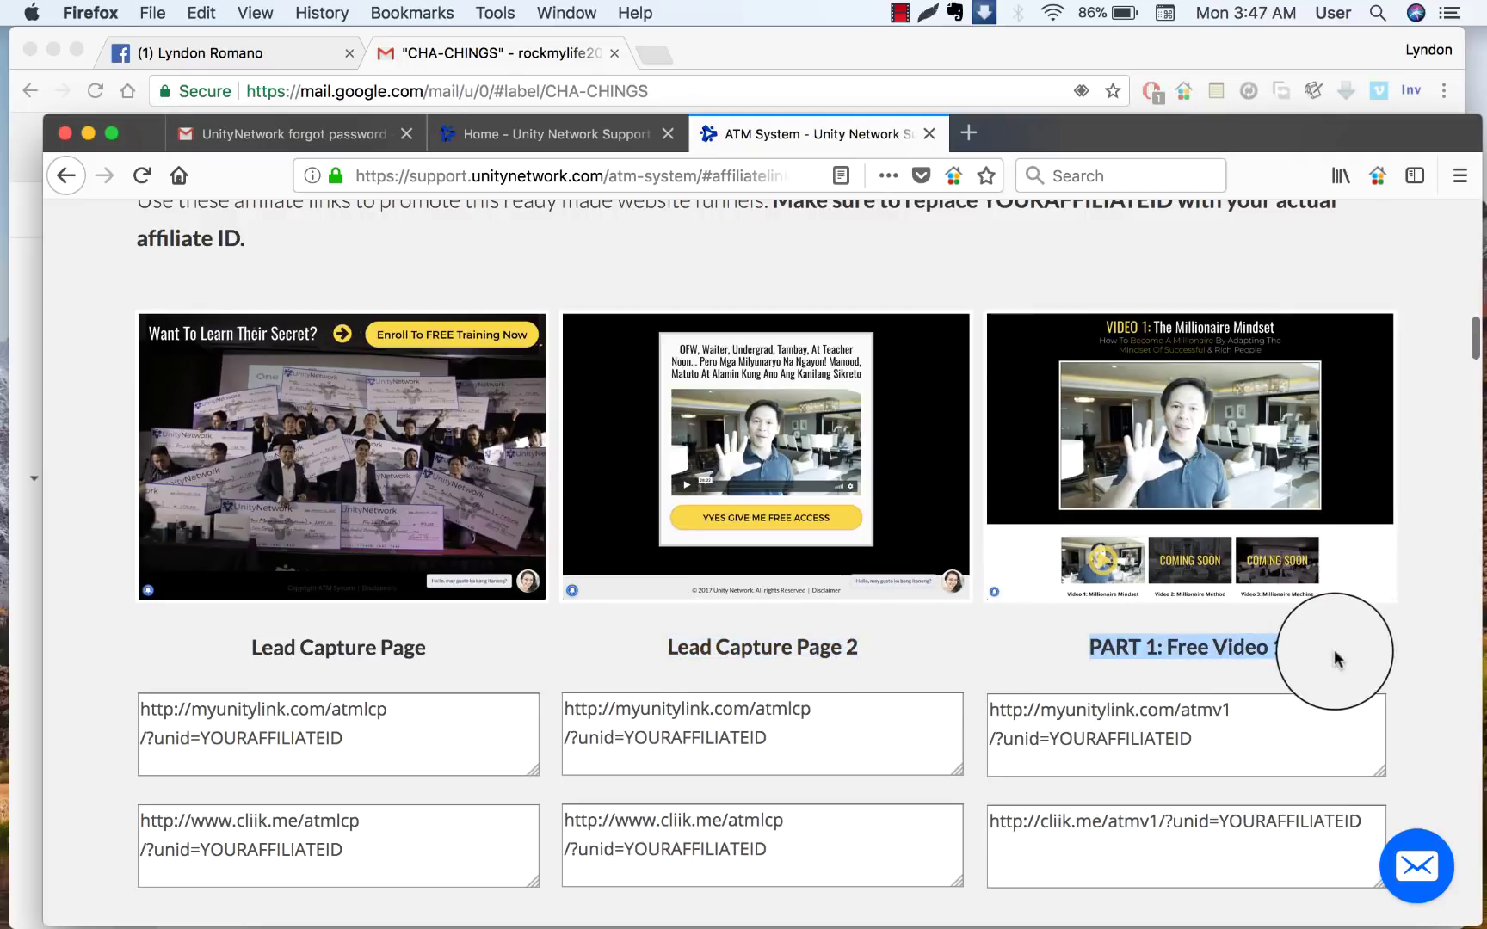
{"action": "scroll", "coordinate": [952, 631], "scroll_direction": "down", "scroll_amount": 4}
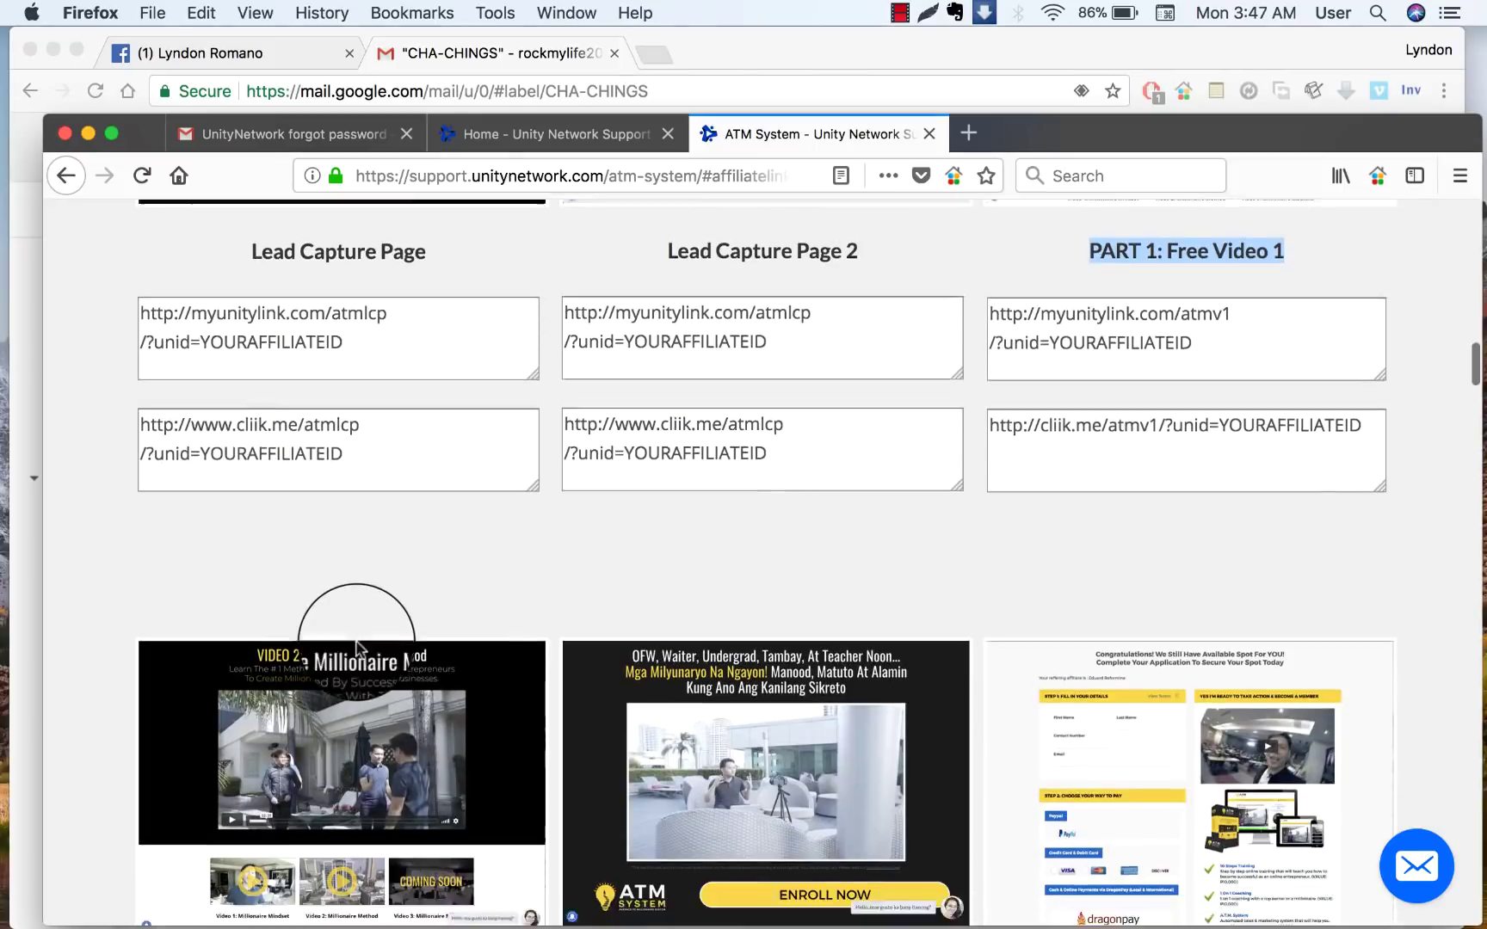
{"action": "scroll", "coordinate": [357, 650], "scroll_direction": "down", "scroll_amount": 4}
{"action": "left_click_drag", "start_coordinate": [252, 659], "coordinate": [458, 664]}
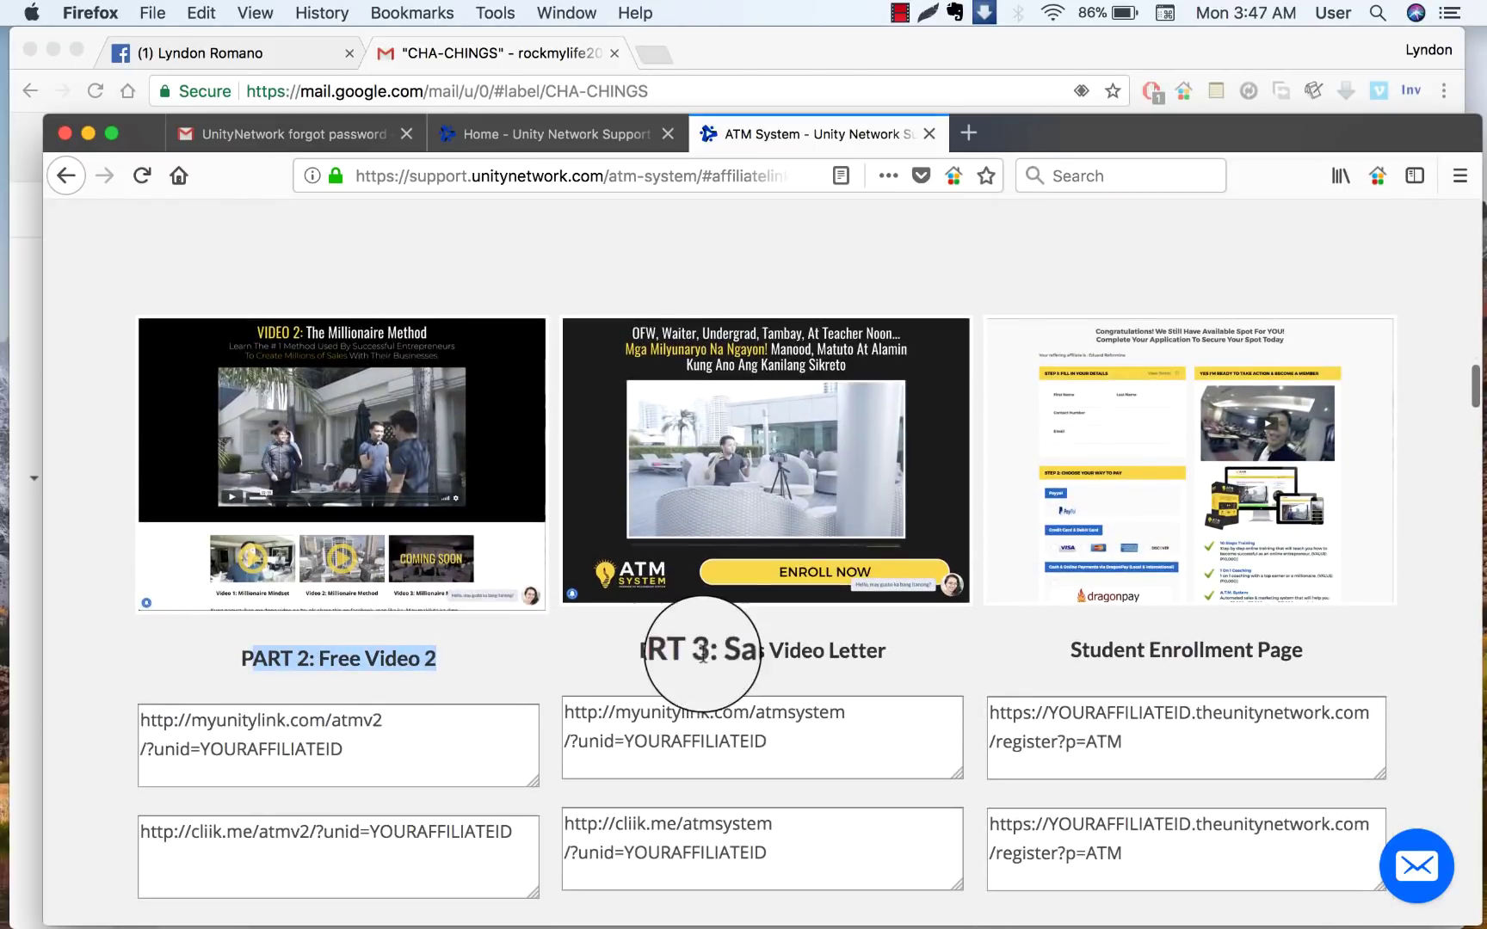
{"action": "mouse_move", "coordinate": [639, 651]}
{"action": "left_mouse_down"}
{"action": "mouse_move", "coordinate": [1252, 647]}
{"action": "mouse_move", "coordinate": [1304, 662]}
{"action": "left_mouse_up"}
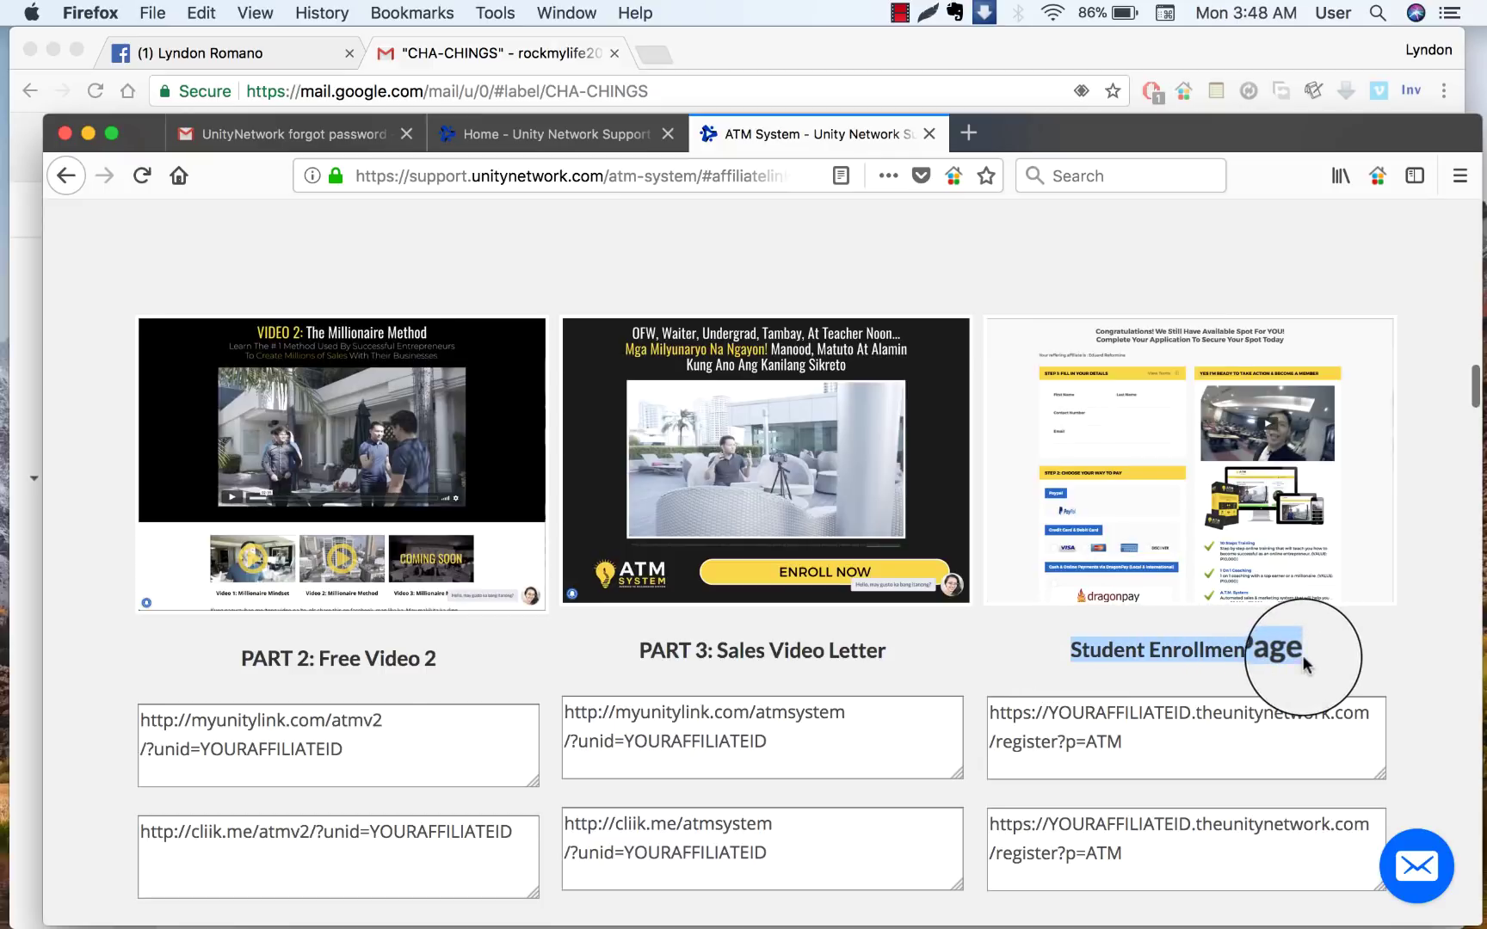
{"action": "scroll", "coordinate": [1286, 655], "scroll_direction": "down", "scroll_amount": 1}
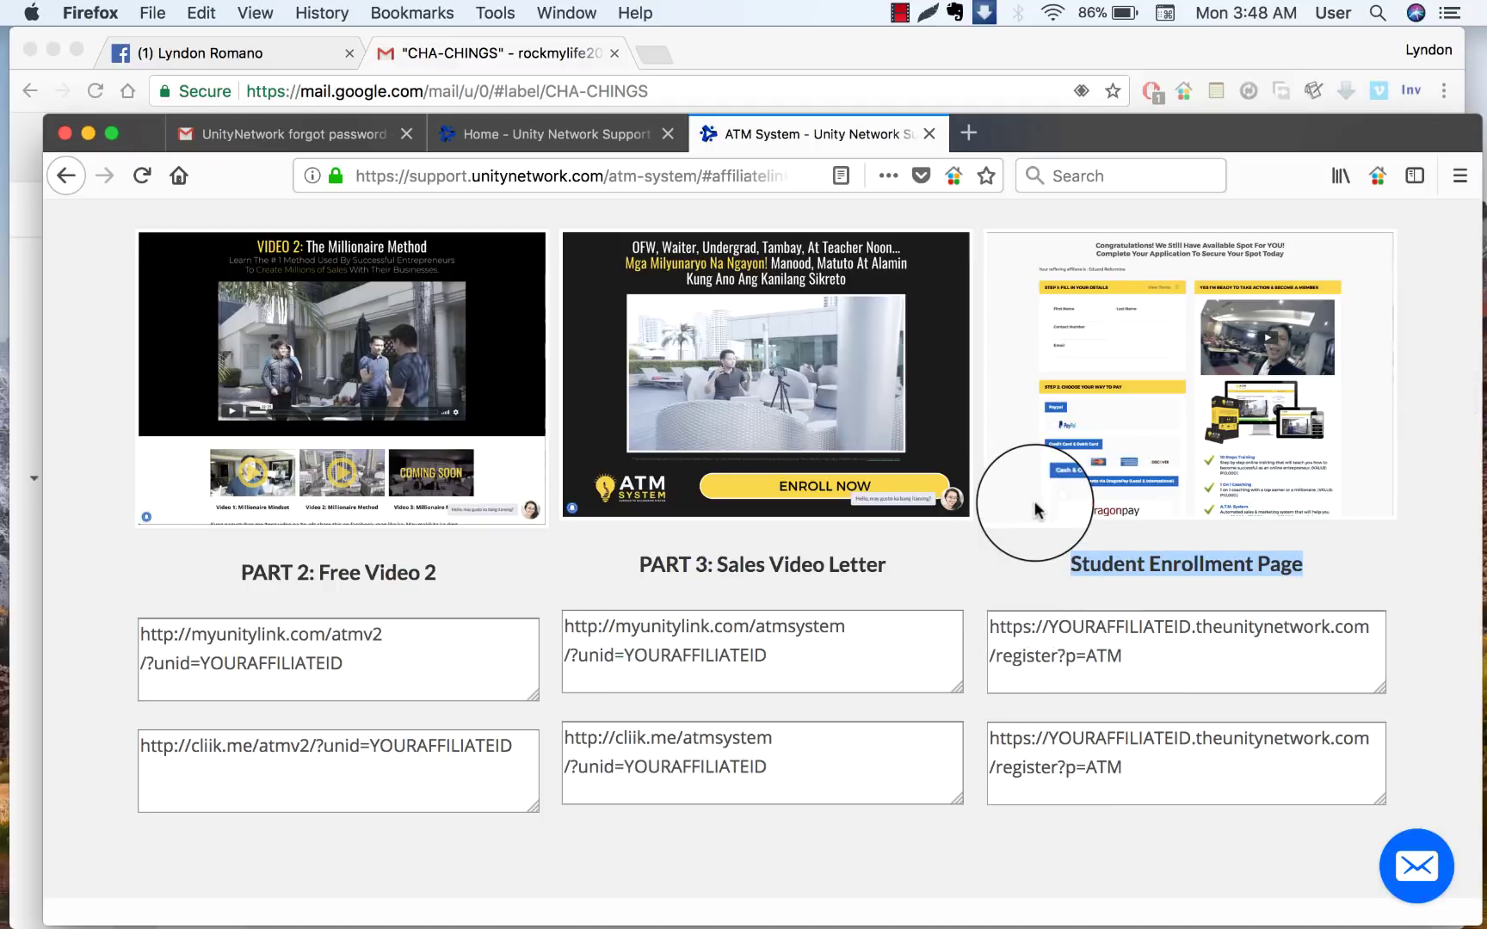
{"action": "scroll", "coordinate": [998, 488], "scroll_direction": "up", "scroll_amount": 1}
{"action": "scroll", "coordinate": [998, 489], "scroll_direction": "up", "scroll_amount": 5}
{"action": "scroll", "coordinate": [996, 477], "scroll_direction": "up", "scroll_amount": 3}
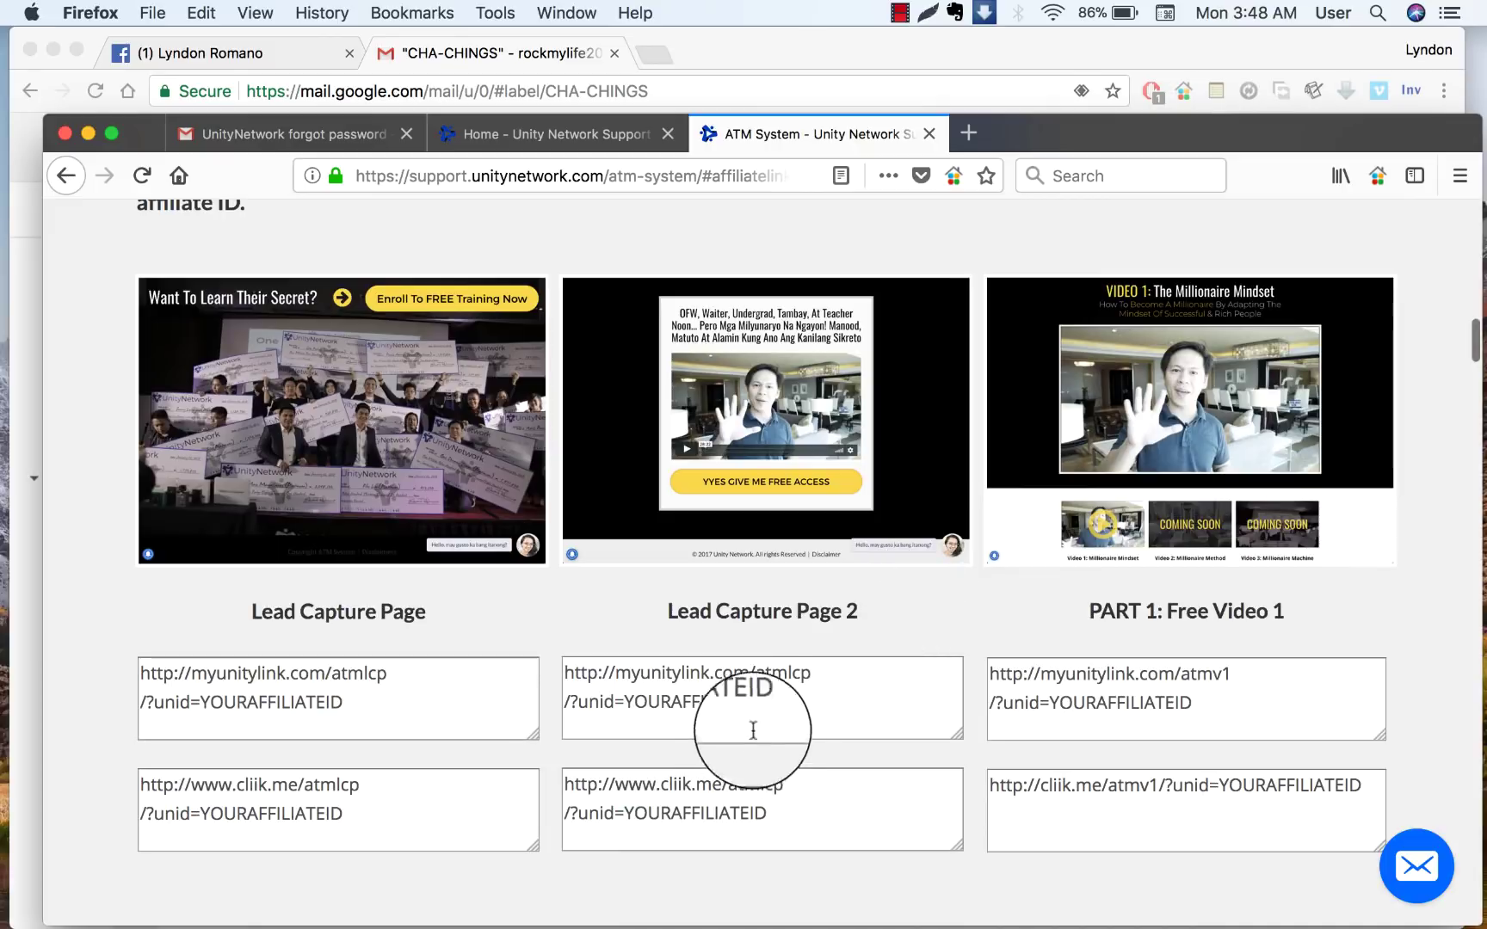
Select the Lead Capture Page 2 heading and copy it to the clipboard.
{"action": "left_click_drag", "start_coordinate": [768, 702], "coordinate": [551, 664]}
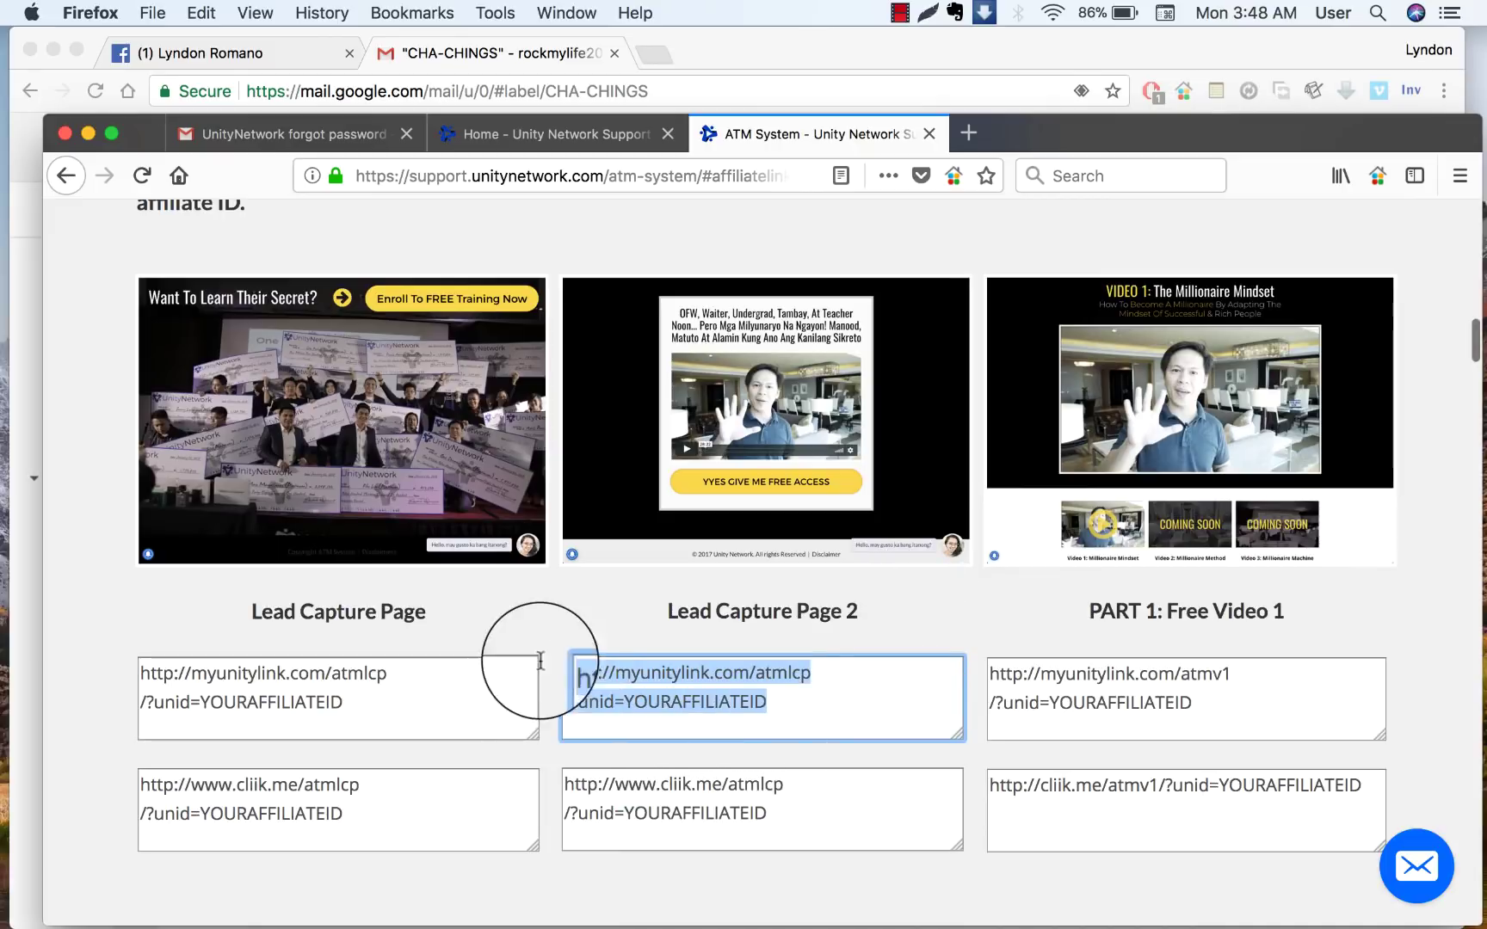
{"action": "left_click", "coordinate": [625, 702]}
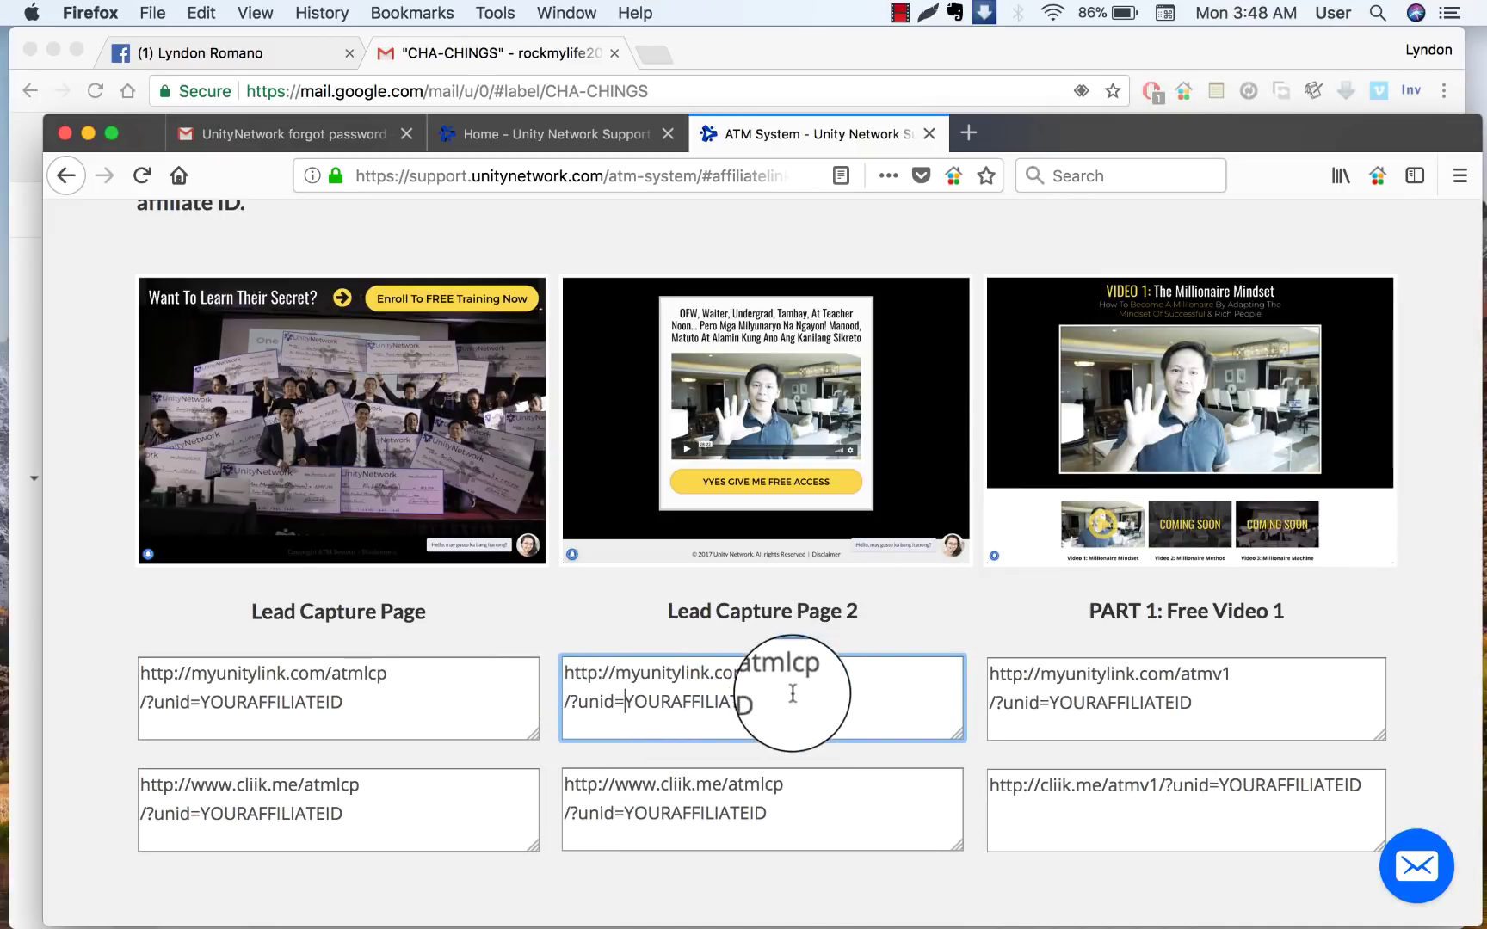
{"action": "left_click_drag", "start_coordinate": [783, 702], "coordinate": [539, 656]}
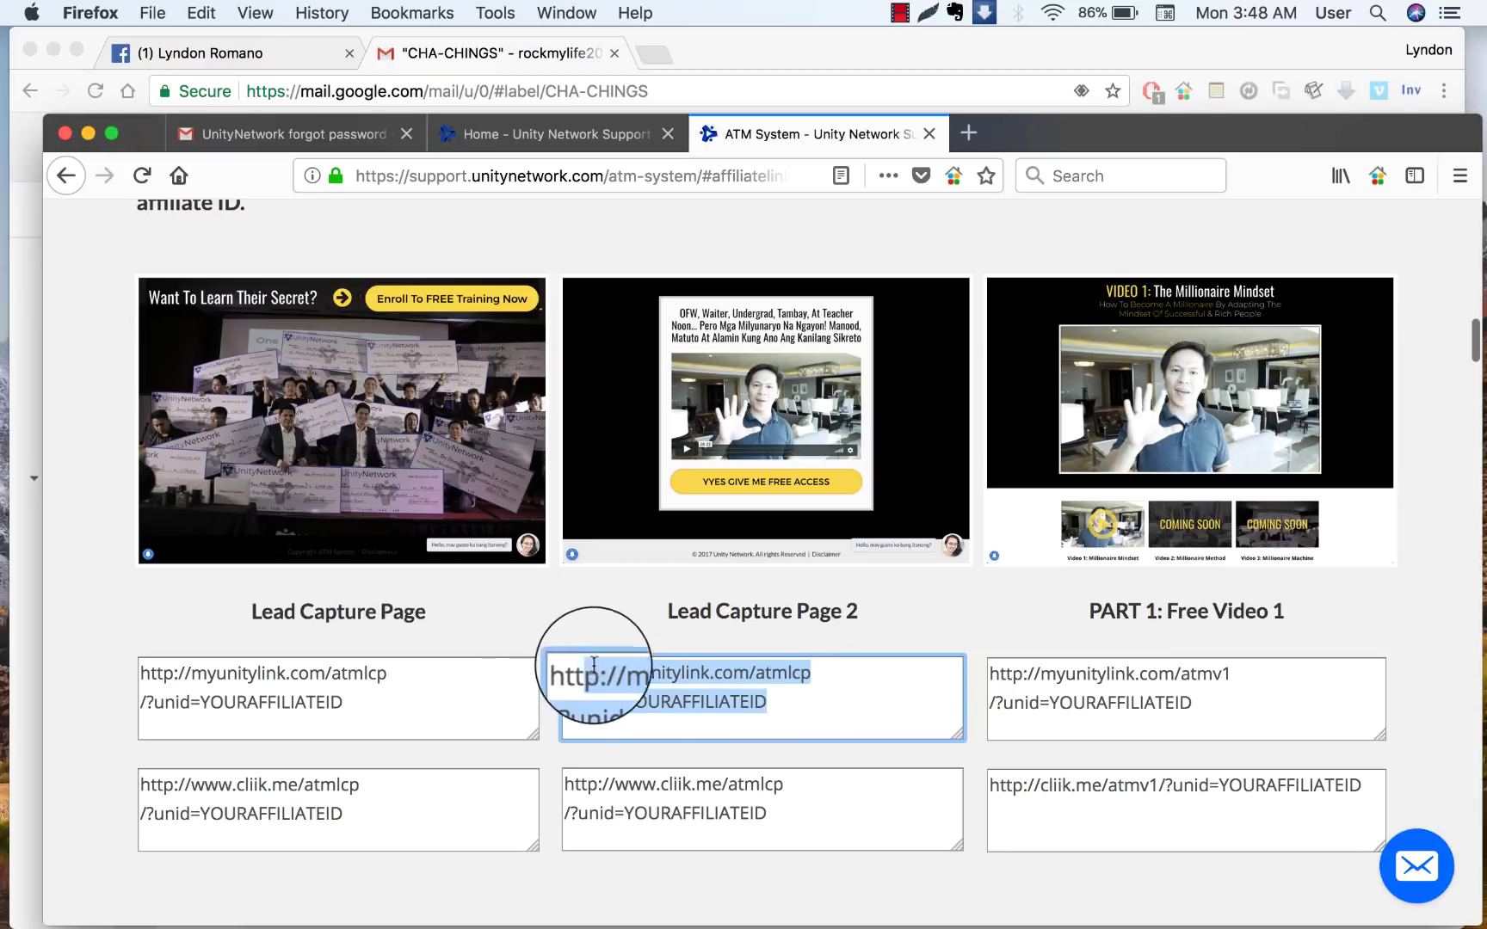
{"action": "left_click", "coordinate": [595, 616]}
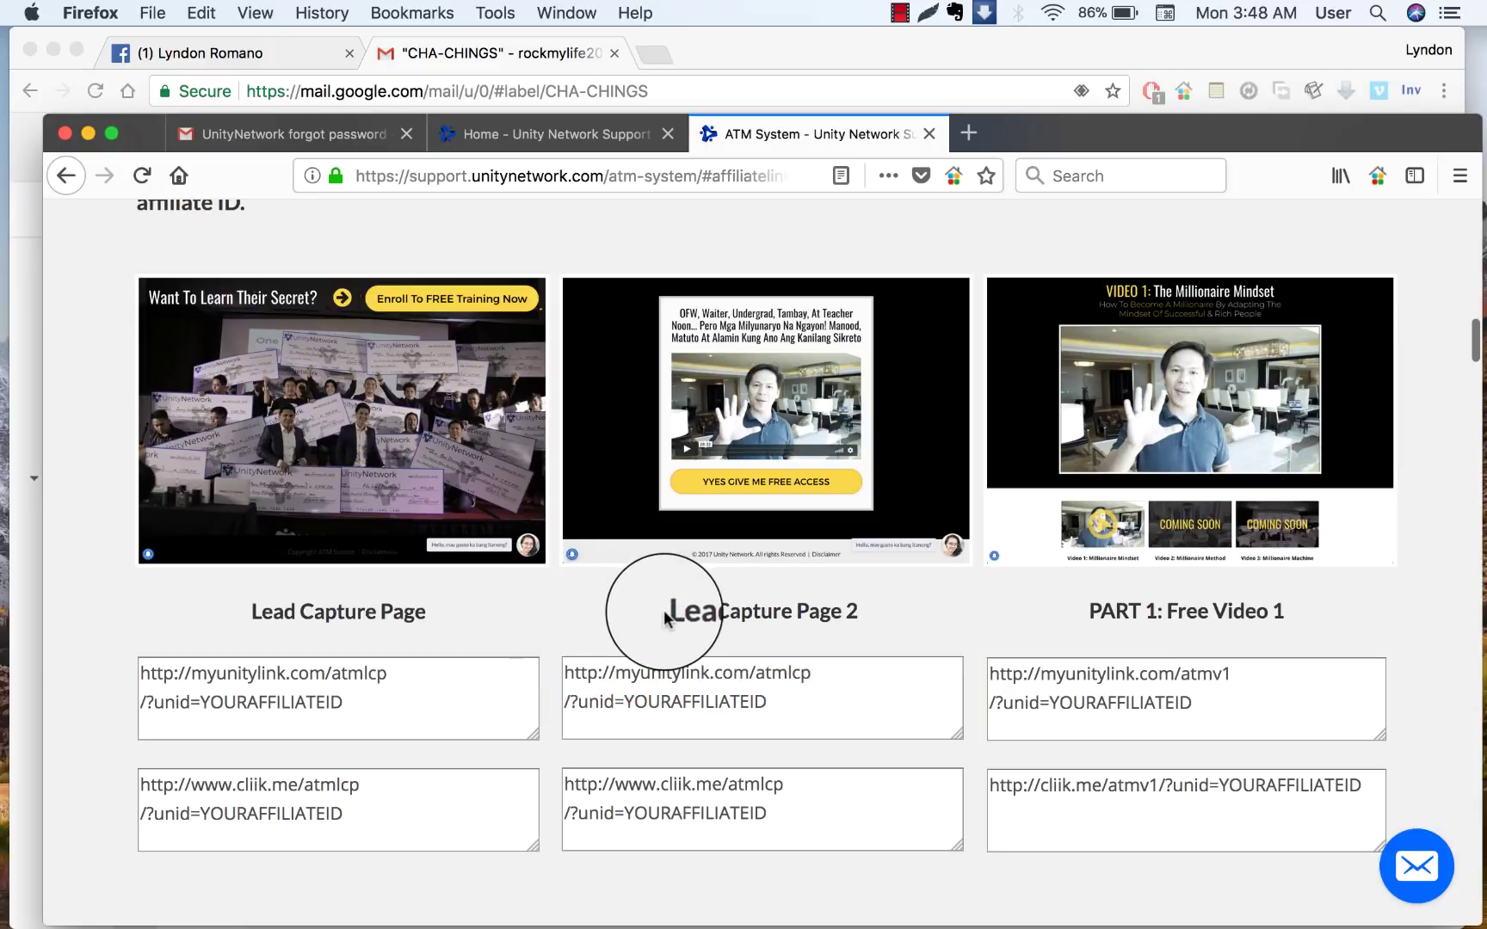
{"action": "left_click_drag", "start_coordinate": [665, 618], "coordinate": [860, 612]}
{"action": "right_click", "coordinate": [831, 613]}
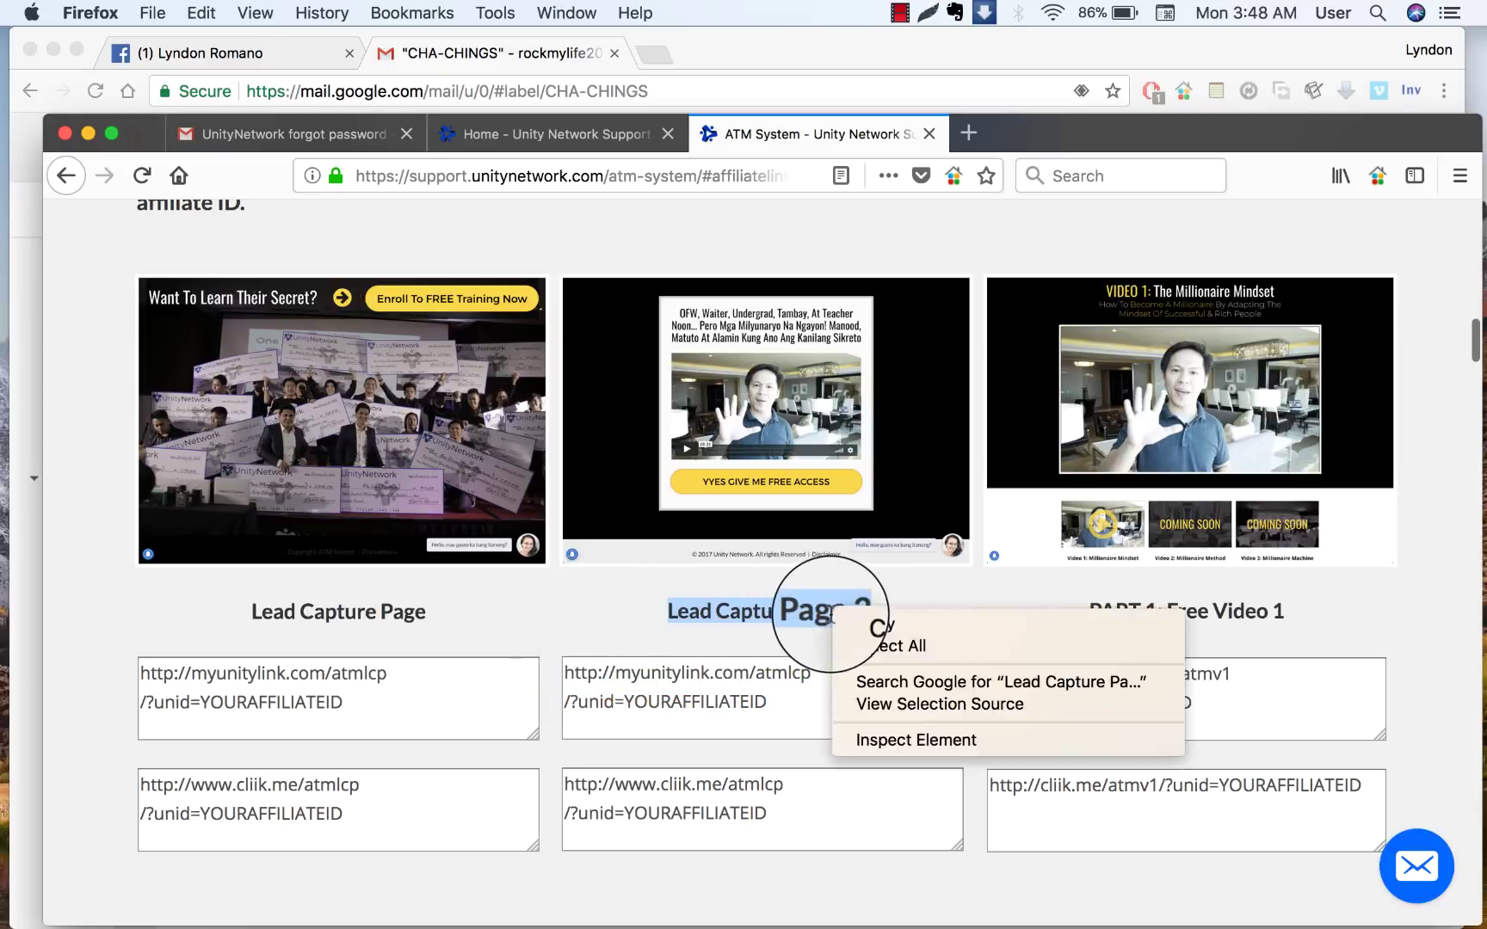
{"action": "left_click", "coordinate": [888, 621]}
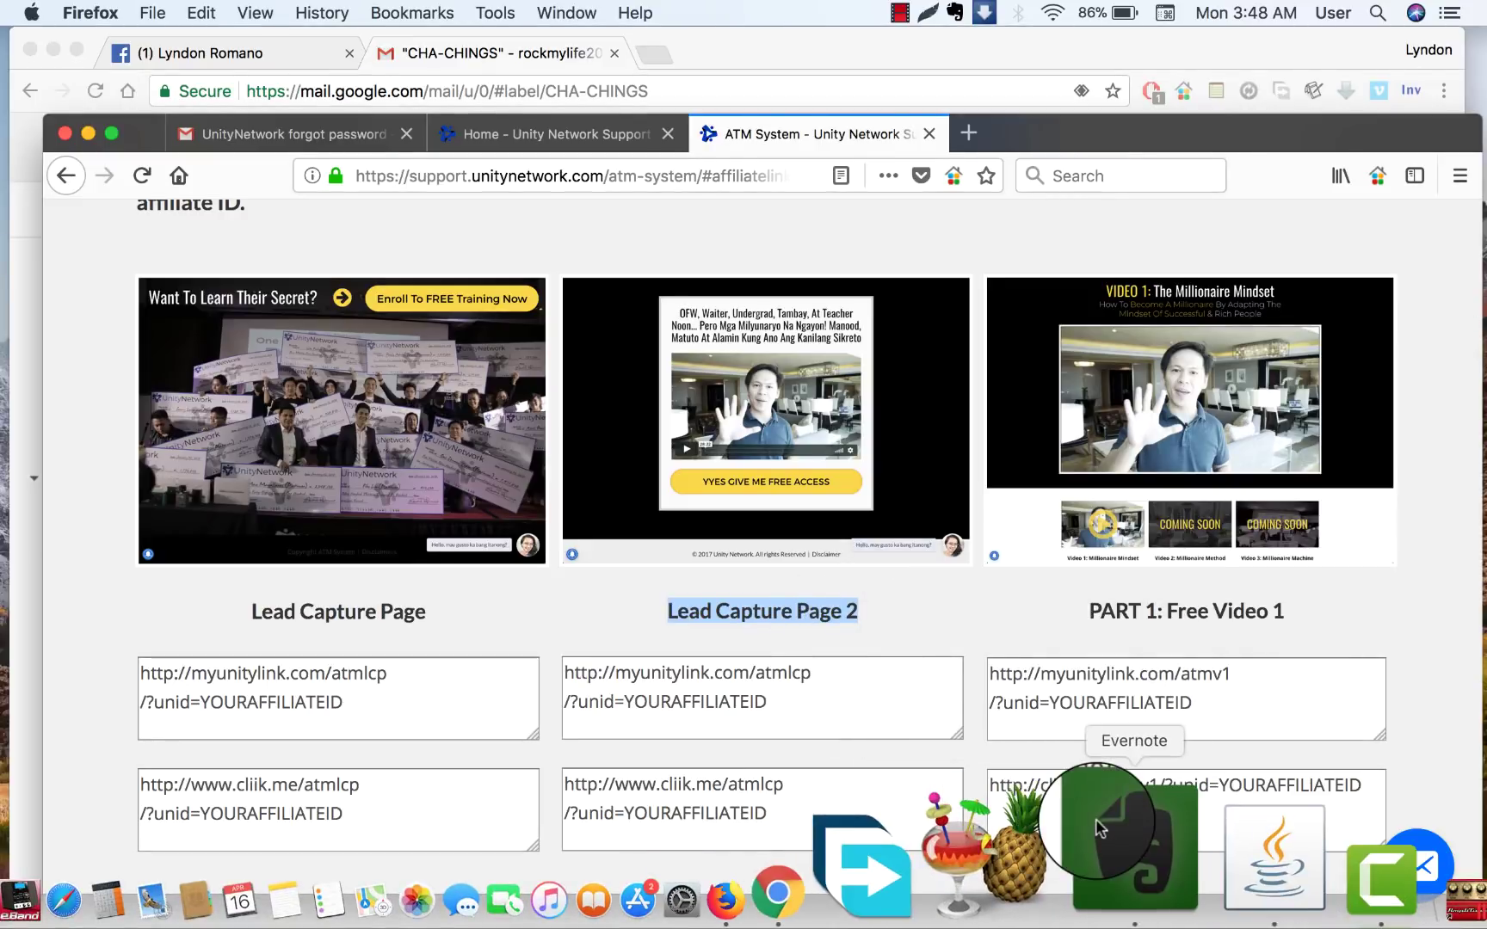
Add an empty line below the three numbered topics in the Evernote note for the Lead Capture Page 2 heading.
{"action": "left_click", "coordinate": [1097, 828]}
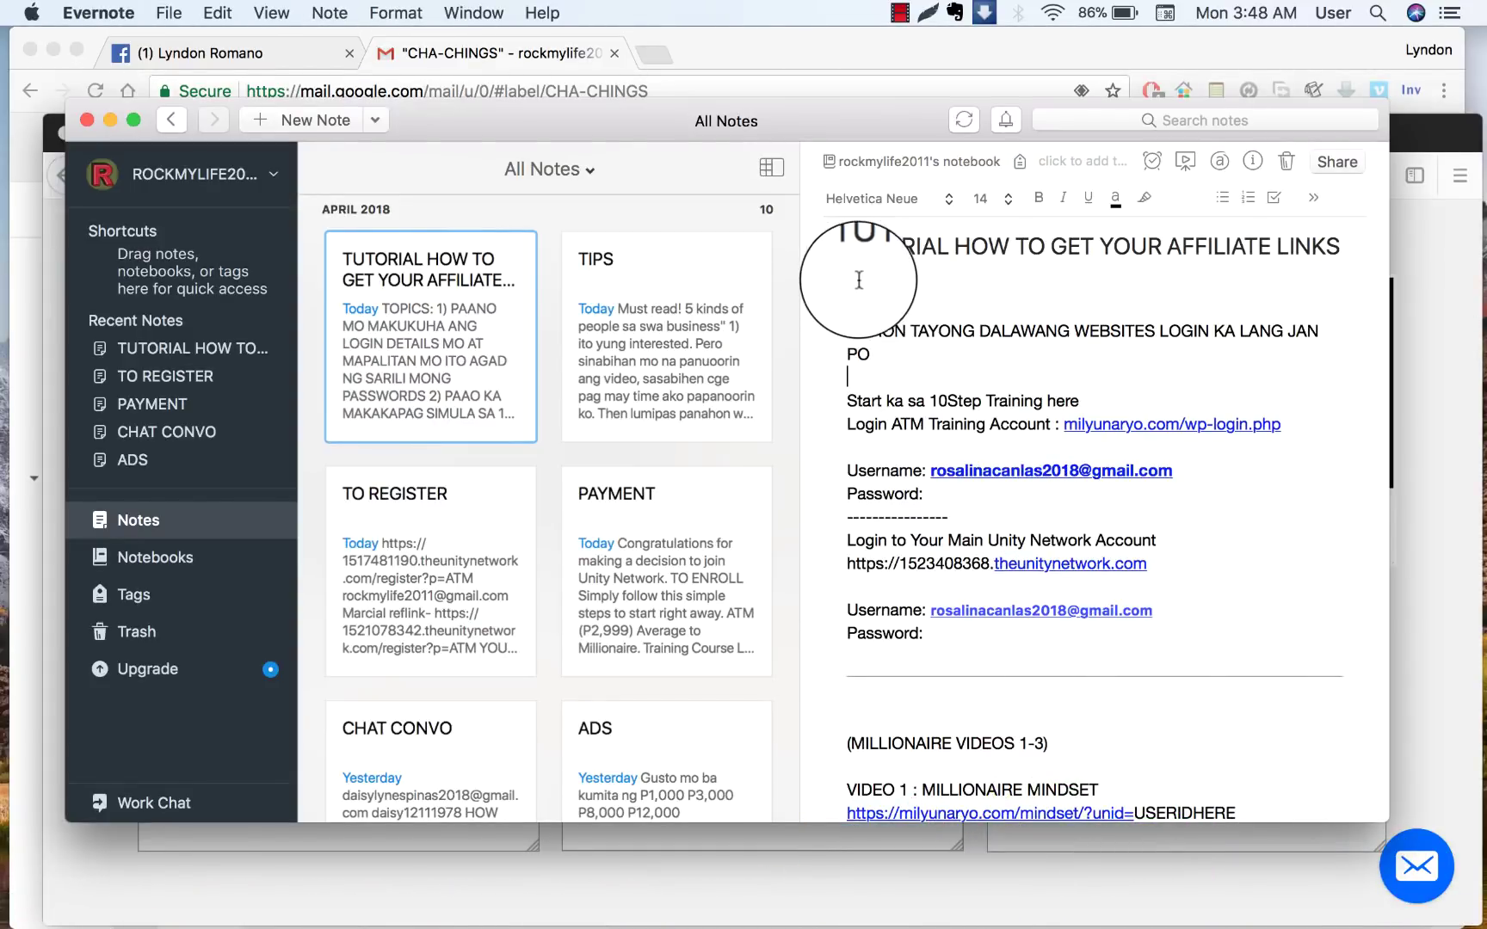
{"action": "key", "text": "Return"}
{"action": "key", "text": "Return"}
{"action": "key", "text": "Return"}
{"action": "key", "text": "Return"}
{"action": "key", "text": "Return"}
{"action": "key", "text": "Return"}
{"action": "key", "text": "Return"}
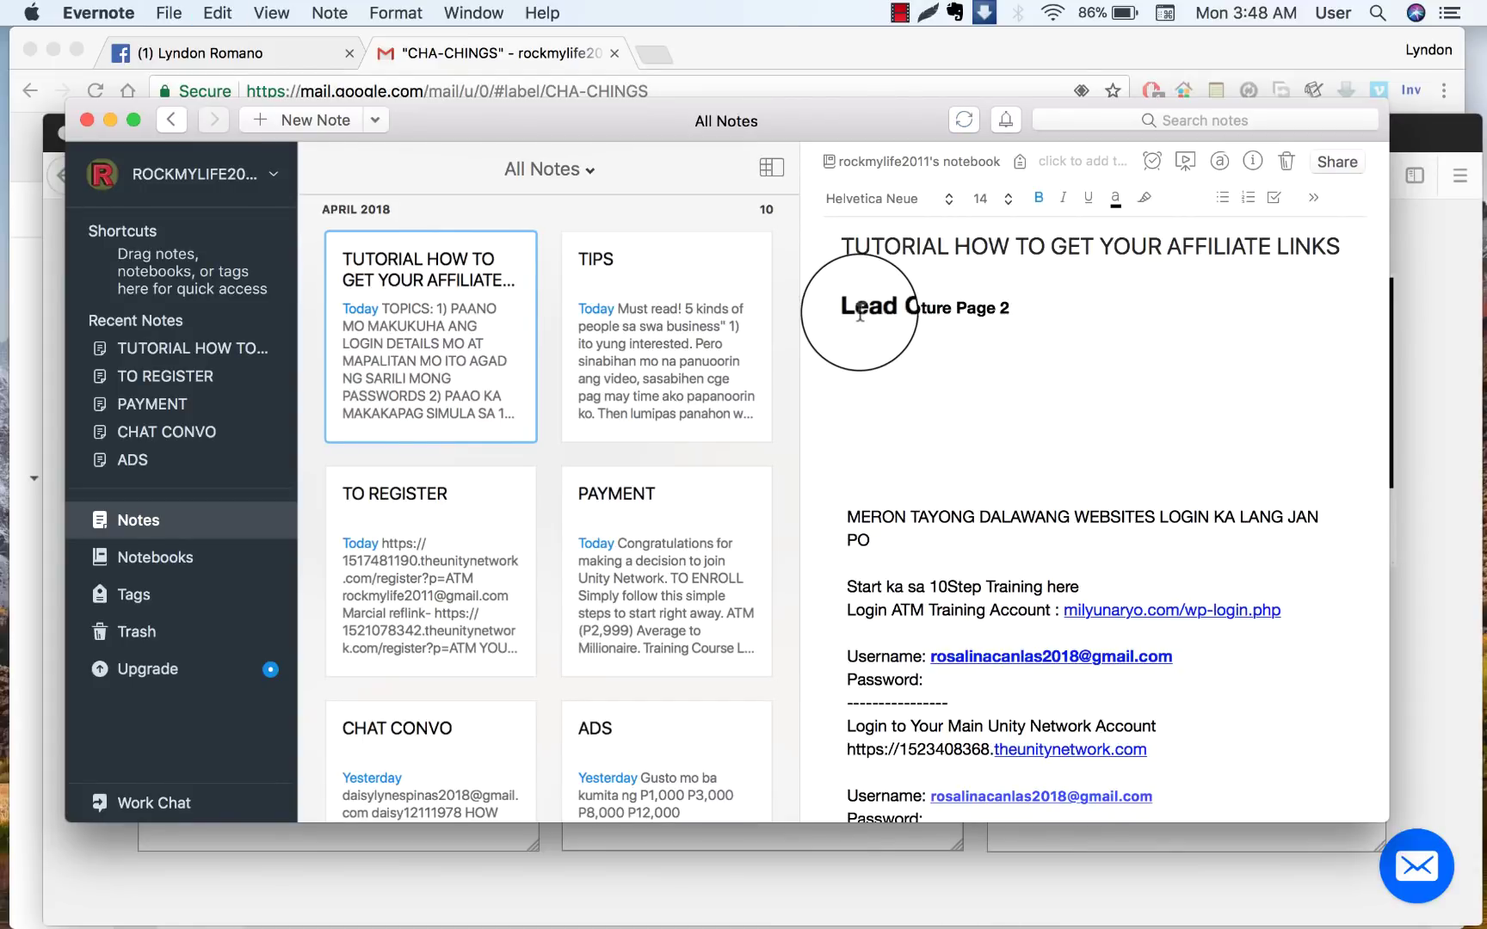
{"action": "key", "text": "super+z"}
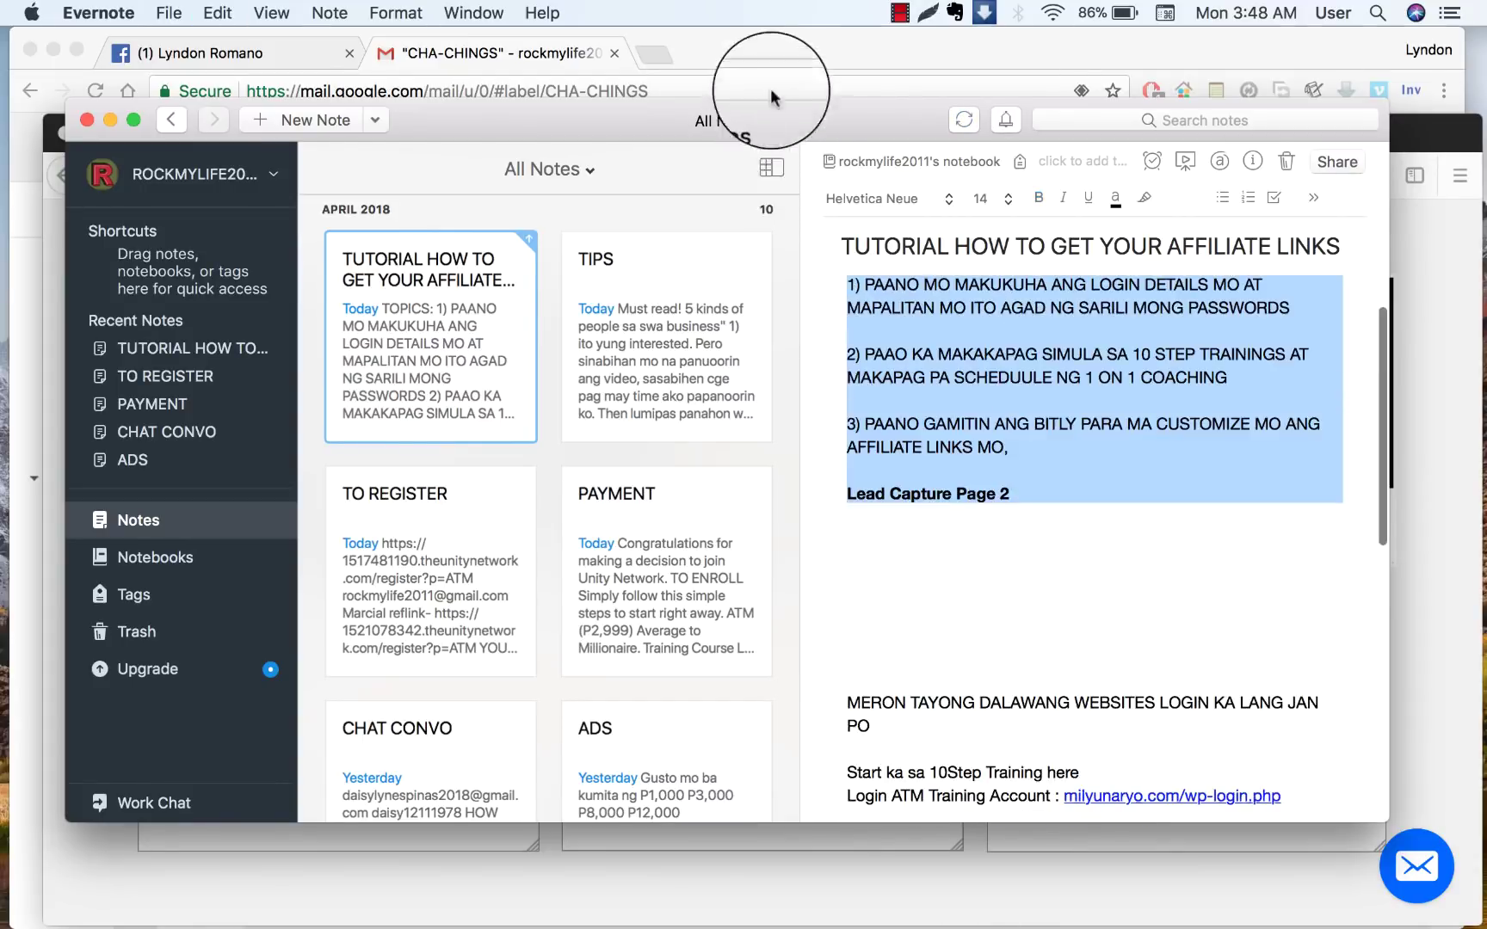
{"action": "left_click", "coordinate": [954, 518]}
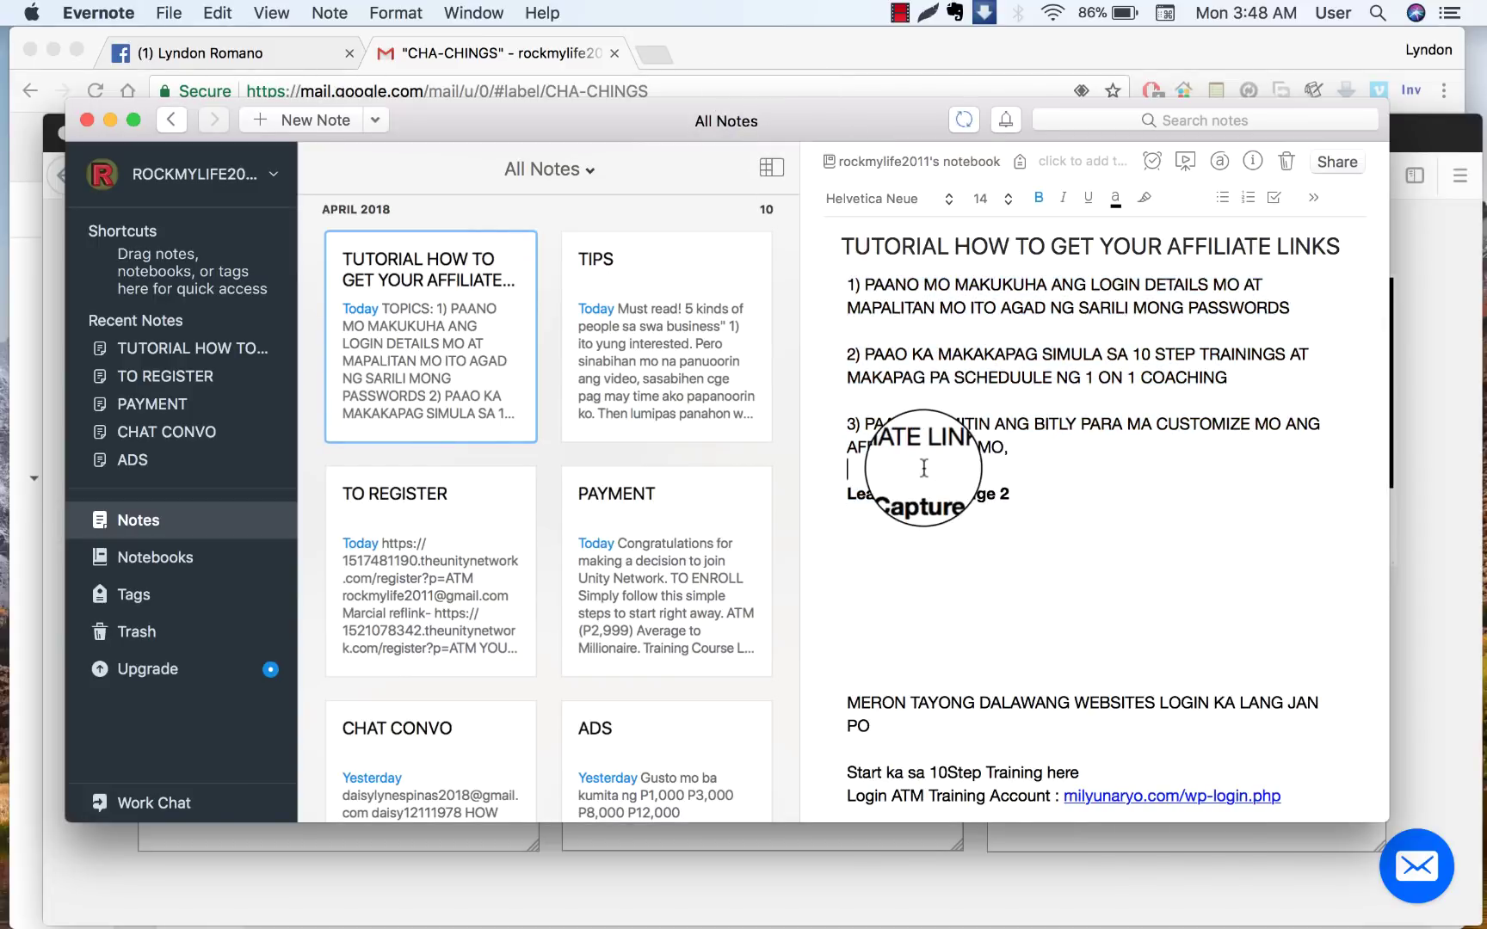
{"action": "left_click", "coordinate": [716, 49]}
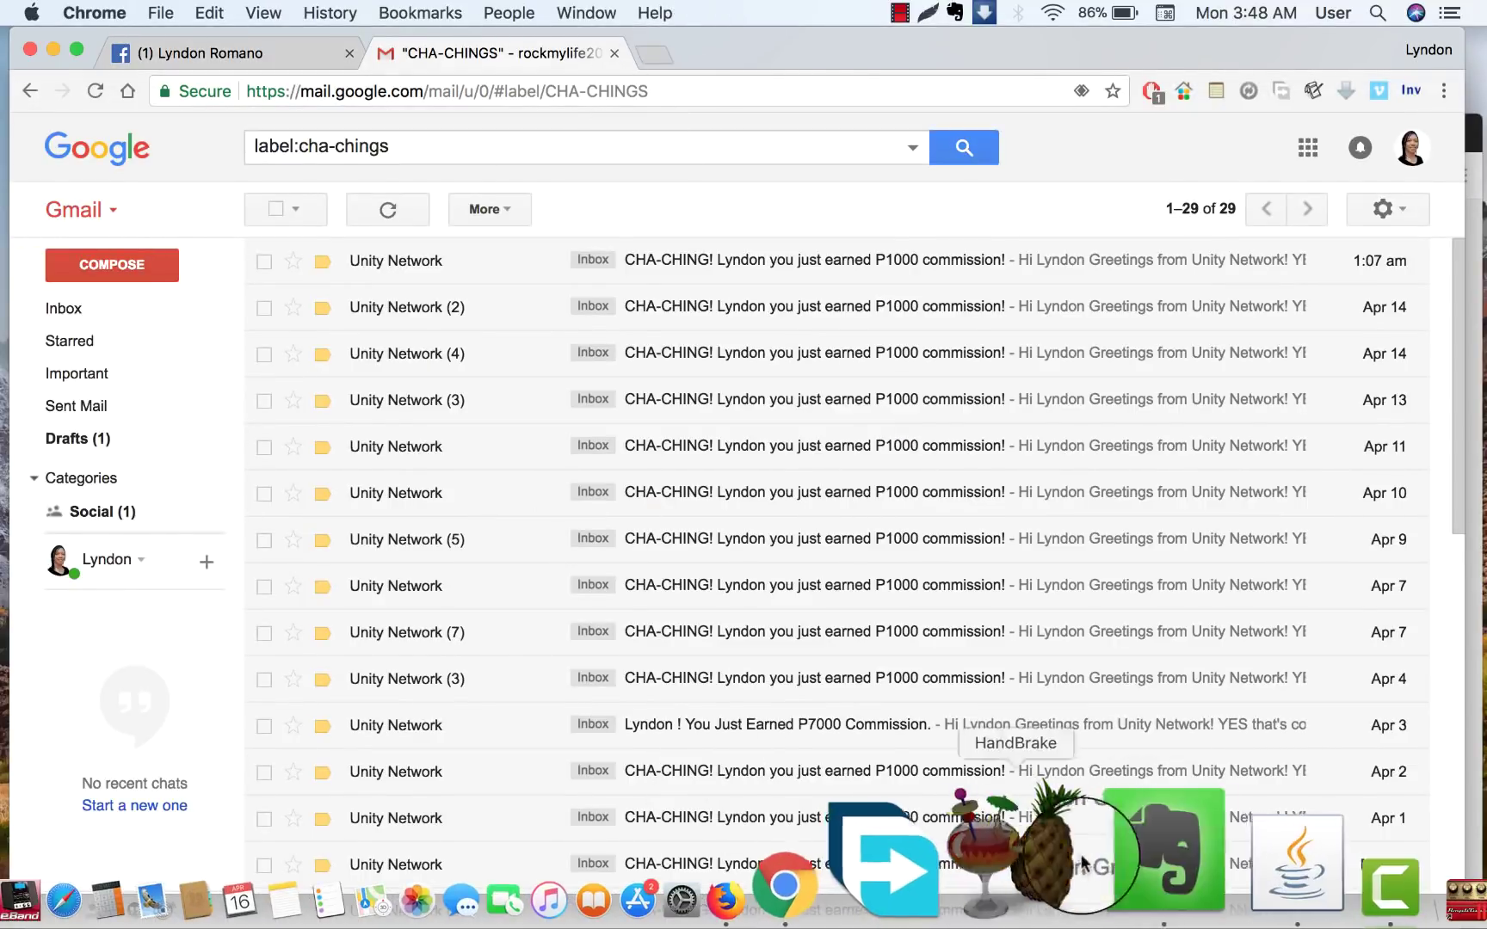
On the ATM System affiliate links page, select the Lead Capture Page 2 link URLs.
{"action": "left_click", "coordinate": [946, 894]}
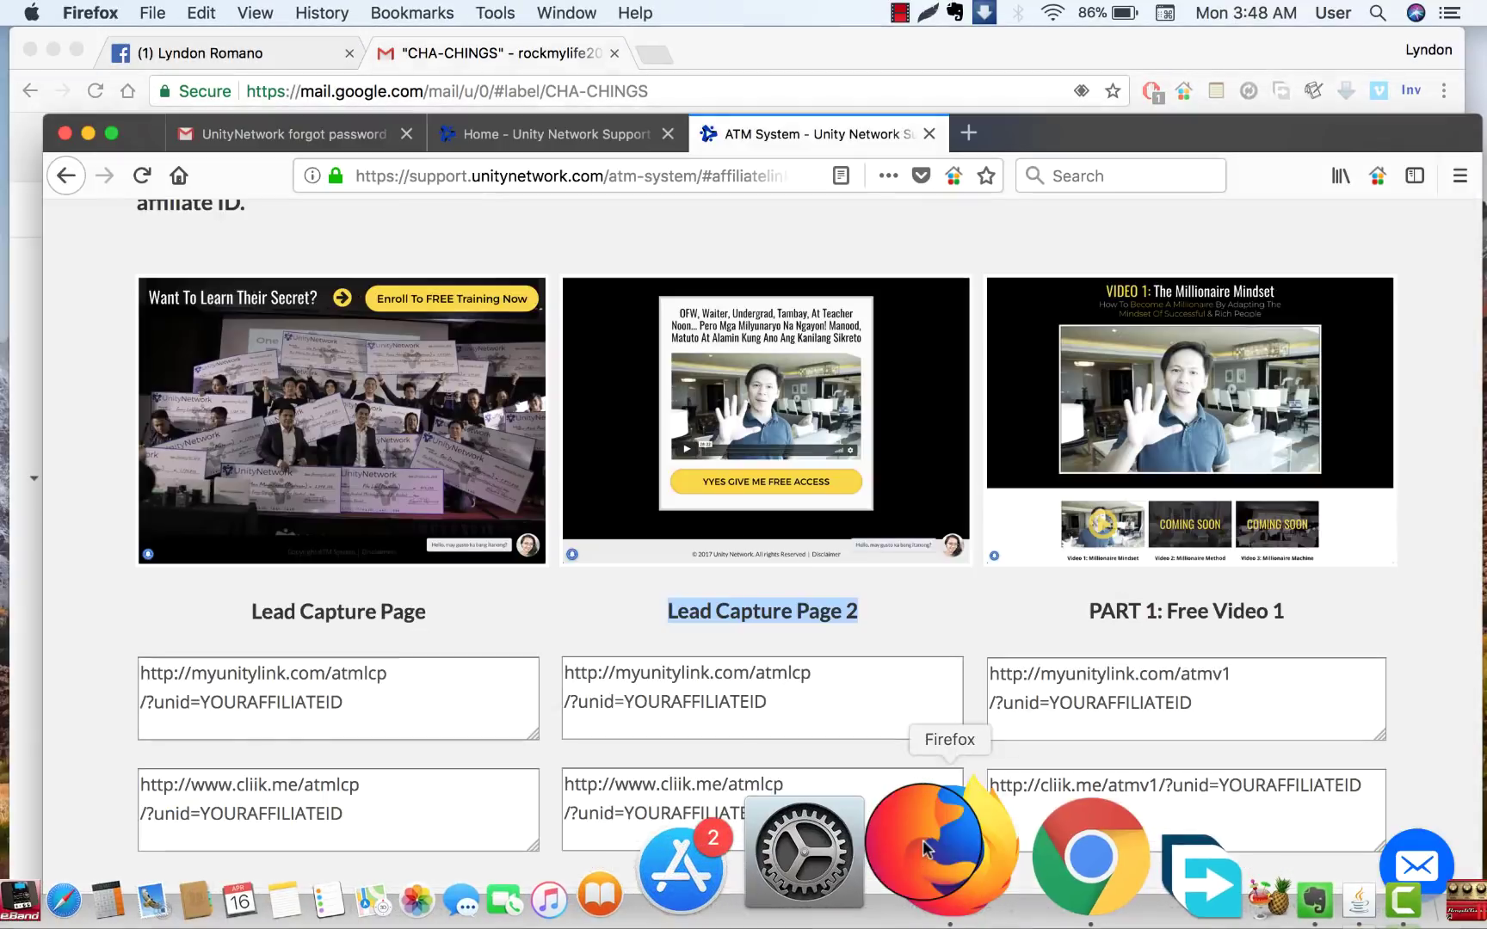
{"action": "left_click", "coordinate": [779, 705]}
{"action": "left_click_drag", "start_coordinate": [774, 707], "coordinate": [565, 671]}
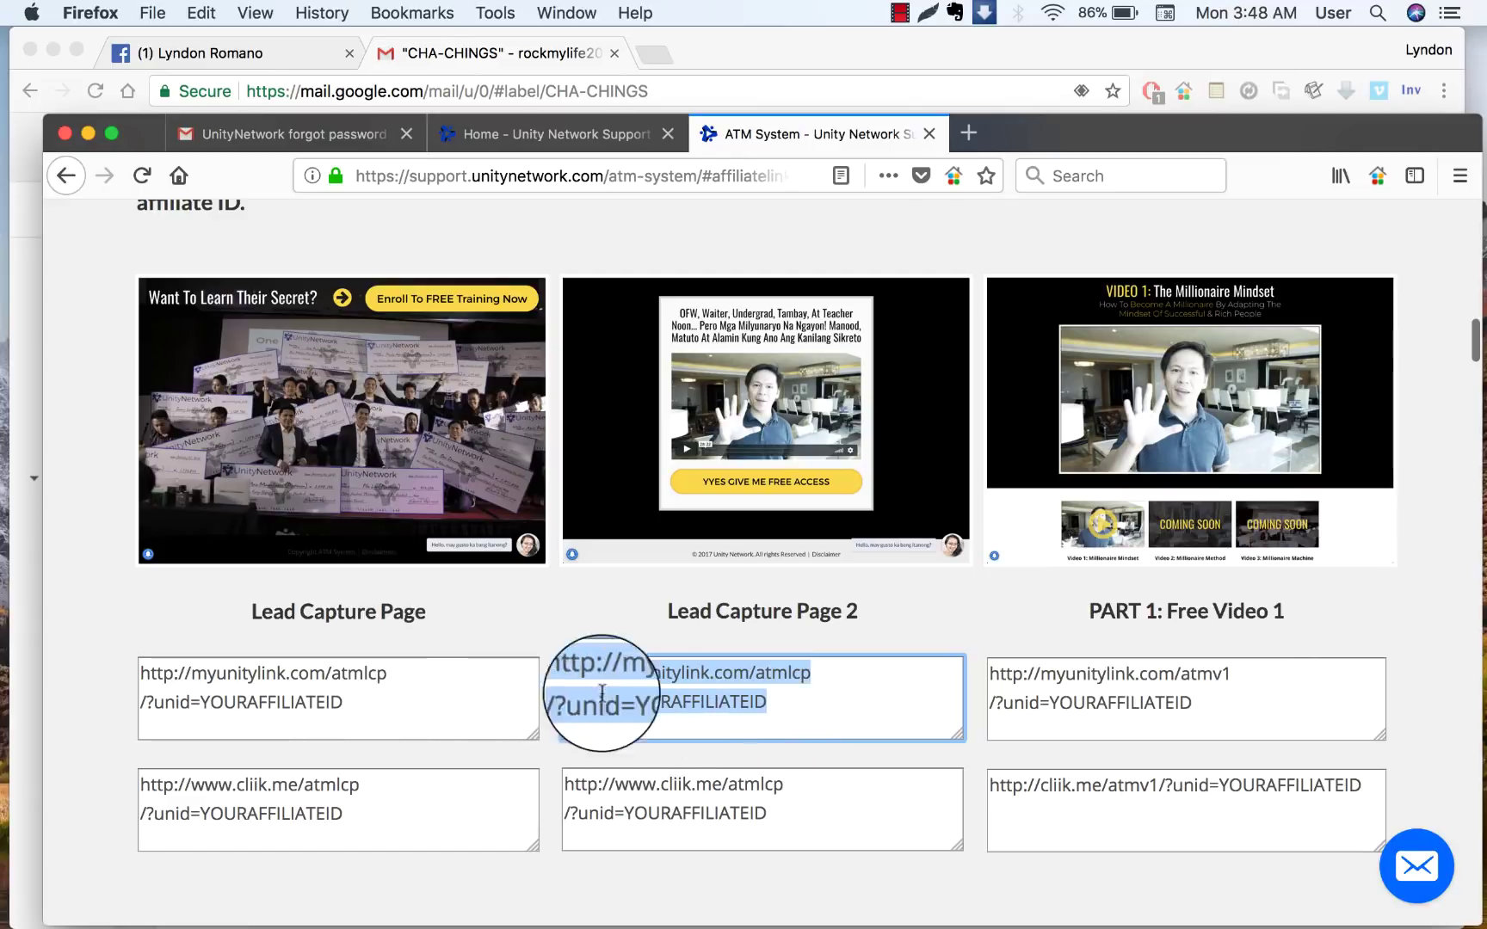
{"action": "left_click", "coordinate": [783, 822]}
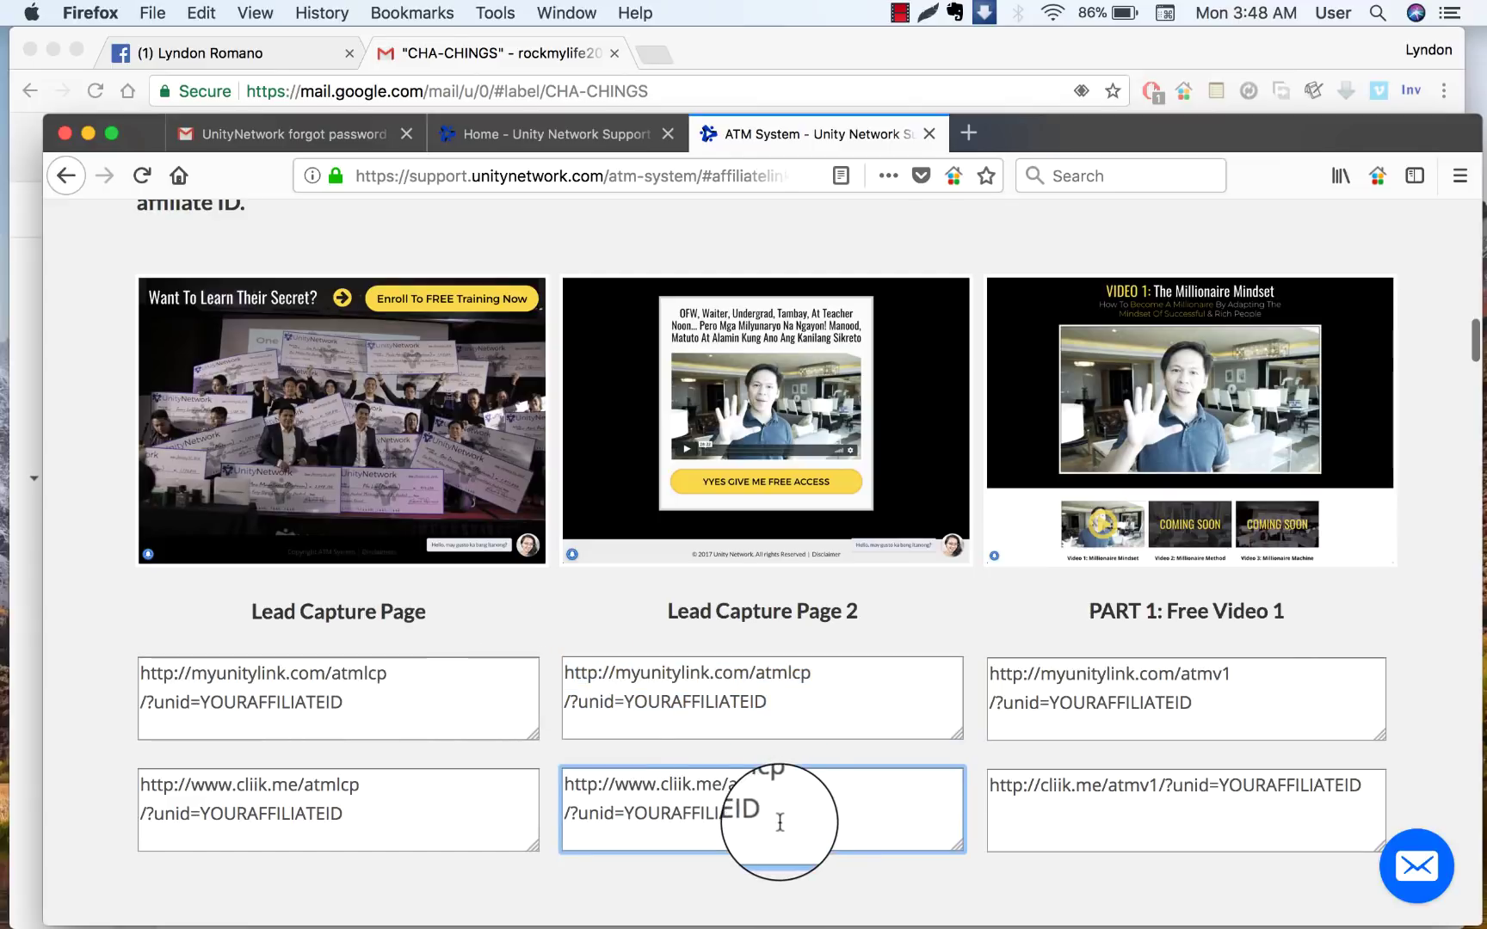
{"action": "left_click_drag", "start_coordinate": [779, 822], "coordinate": [572, 768]}
{"action": "left_click", "coordinate": [598, 723]}
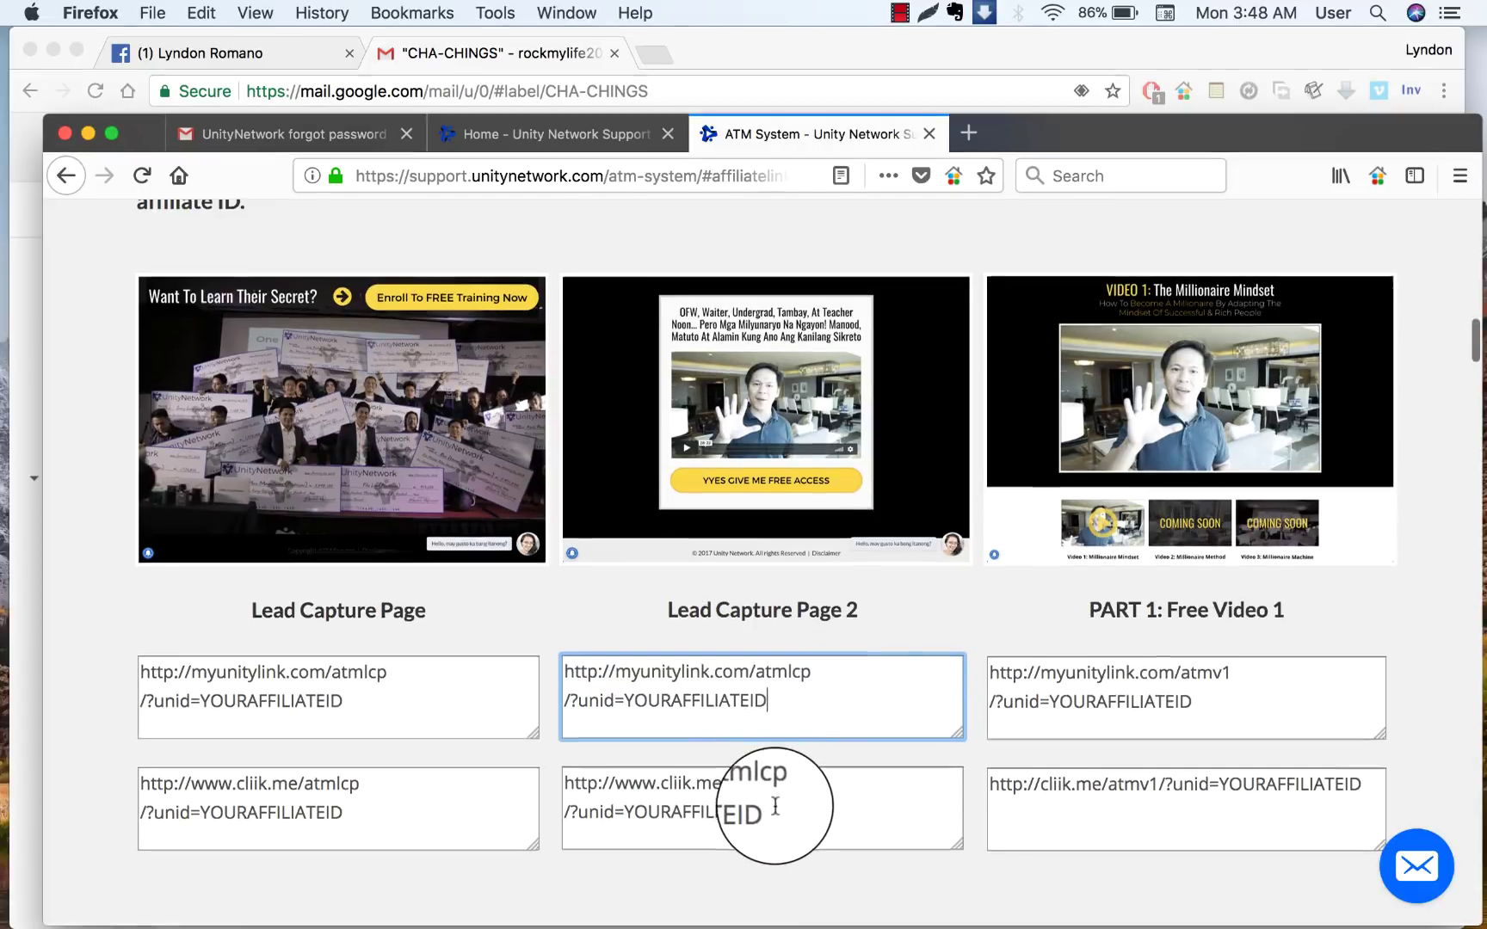
{"action": "scroll", "coordinate": [764, 804], "scroll_direction": "down", "scroll_amount": 1}
{"action": "left_click_drag", "start_coordinate": [776, 691], "coordinate": [502, 633]}
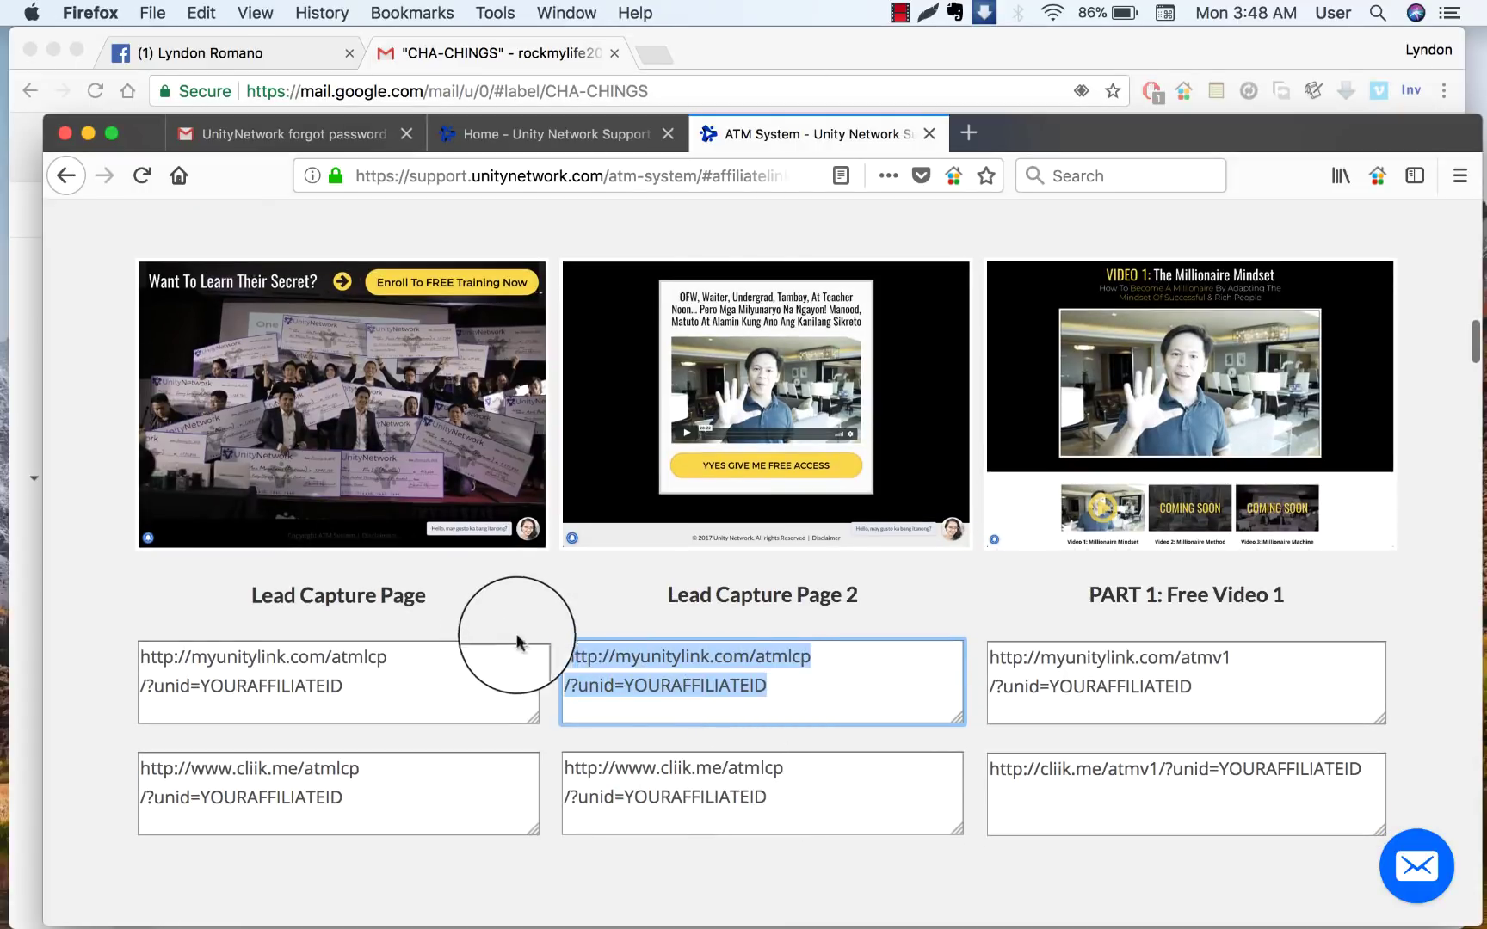
Copy the full cliik.me link under Lead Capture Page 2 for the Evernote note.
{"action": "mouse_move", "coordinate": [761, 796]}
{"action": "left_mouse_down"}
{"action": "mouse_move", "coordinate": [572, 790]}
{"action": "mouse_move", "coordinate": [590, 756]}
{"action": "left_mouse_up"}
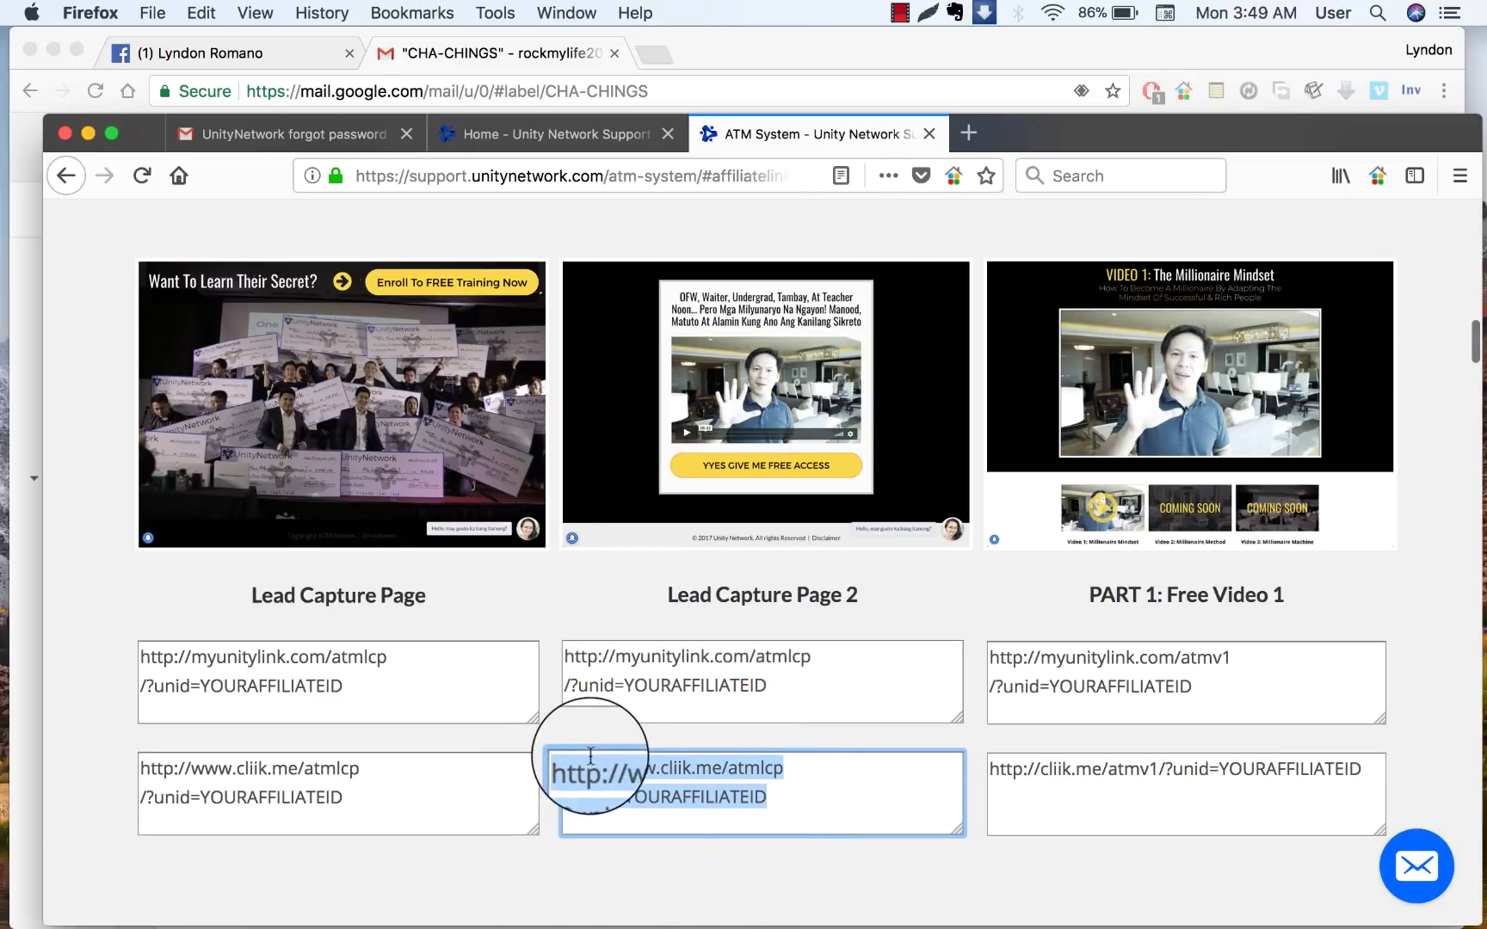
{"action": "scroll", "coordinate": [593, 755], "scroll_direction": "down", "scroll_amount": 2}
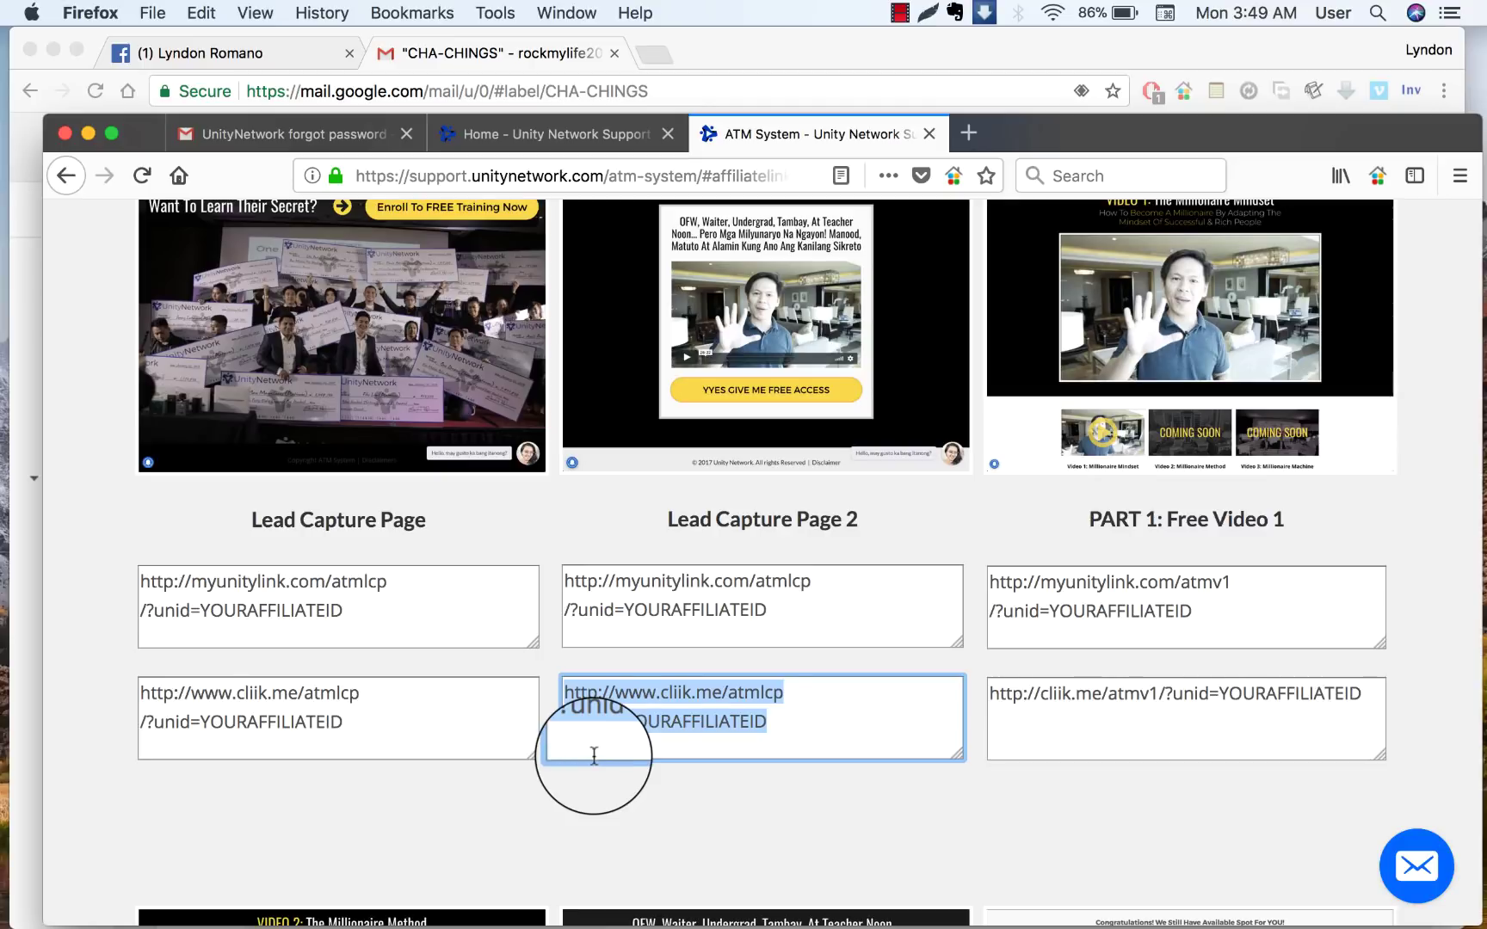
{"action": "left_click", "coordinate": [796, 732]}
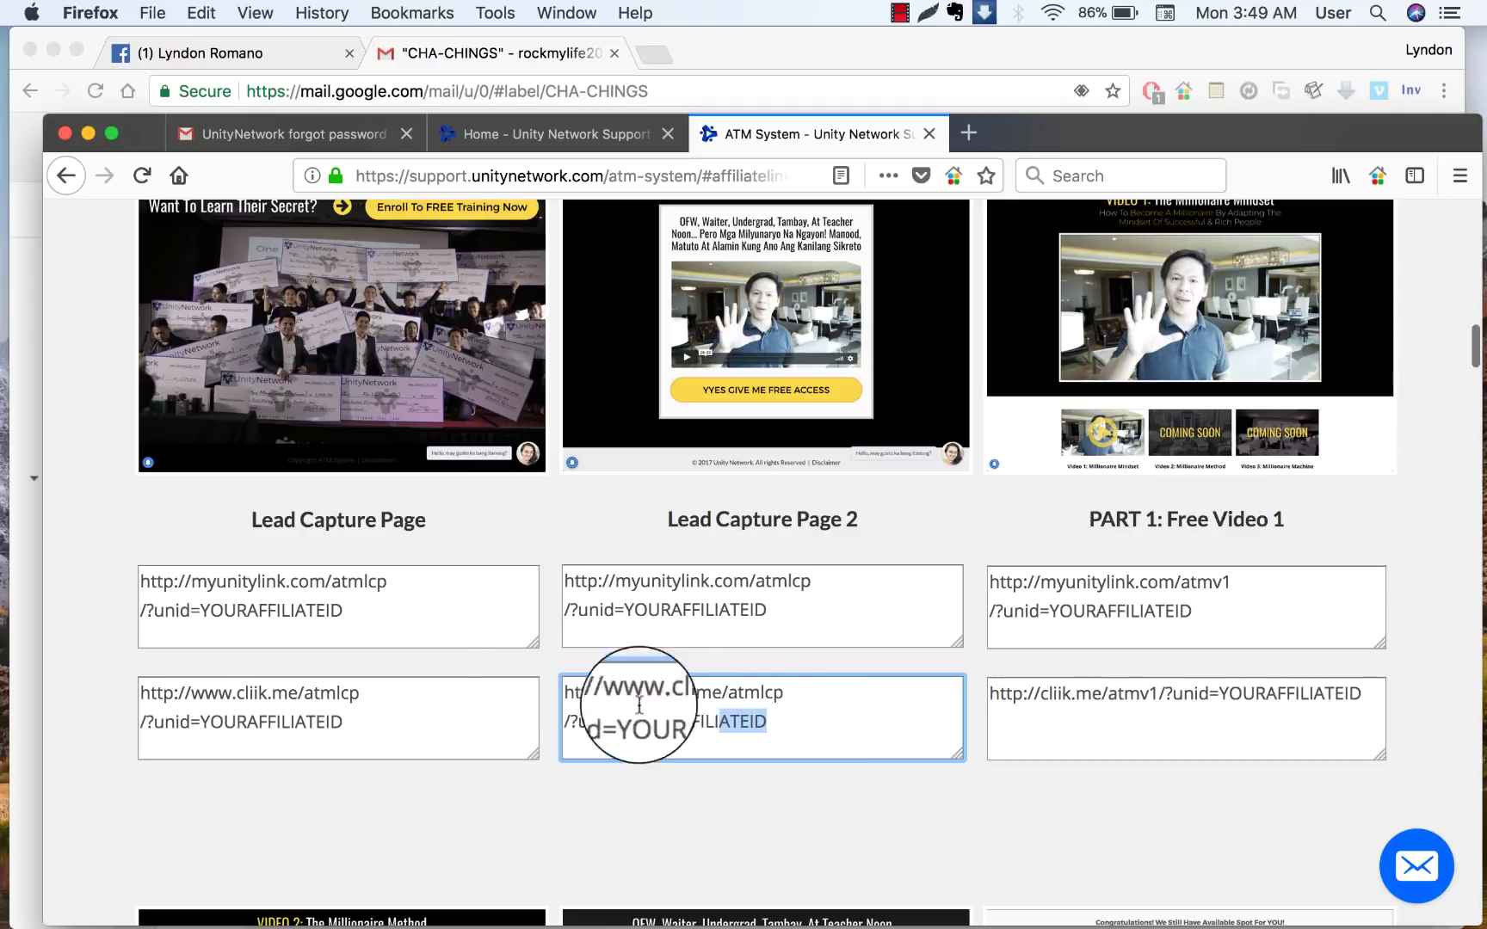
{"action": "left_click_drag", "start_coordinate": [764, 722], "coordinate": [533, 695]}
{"action": "right_click", "coordinate": [600, 695]}
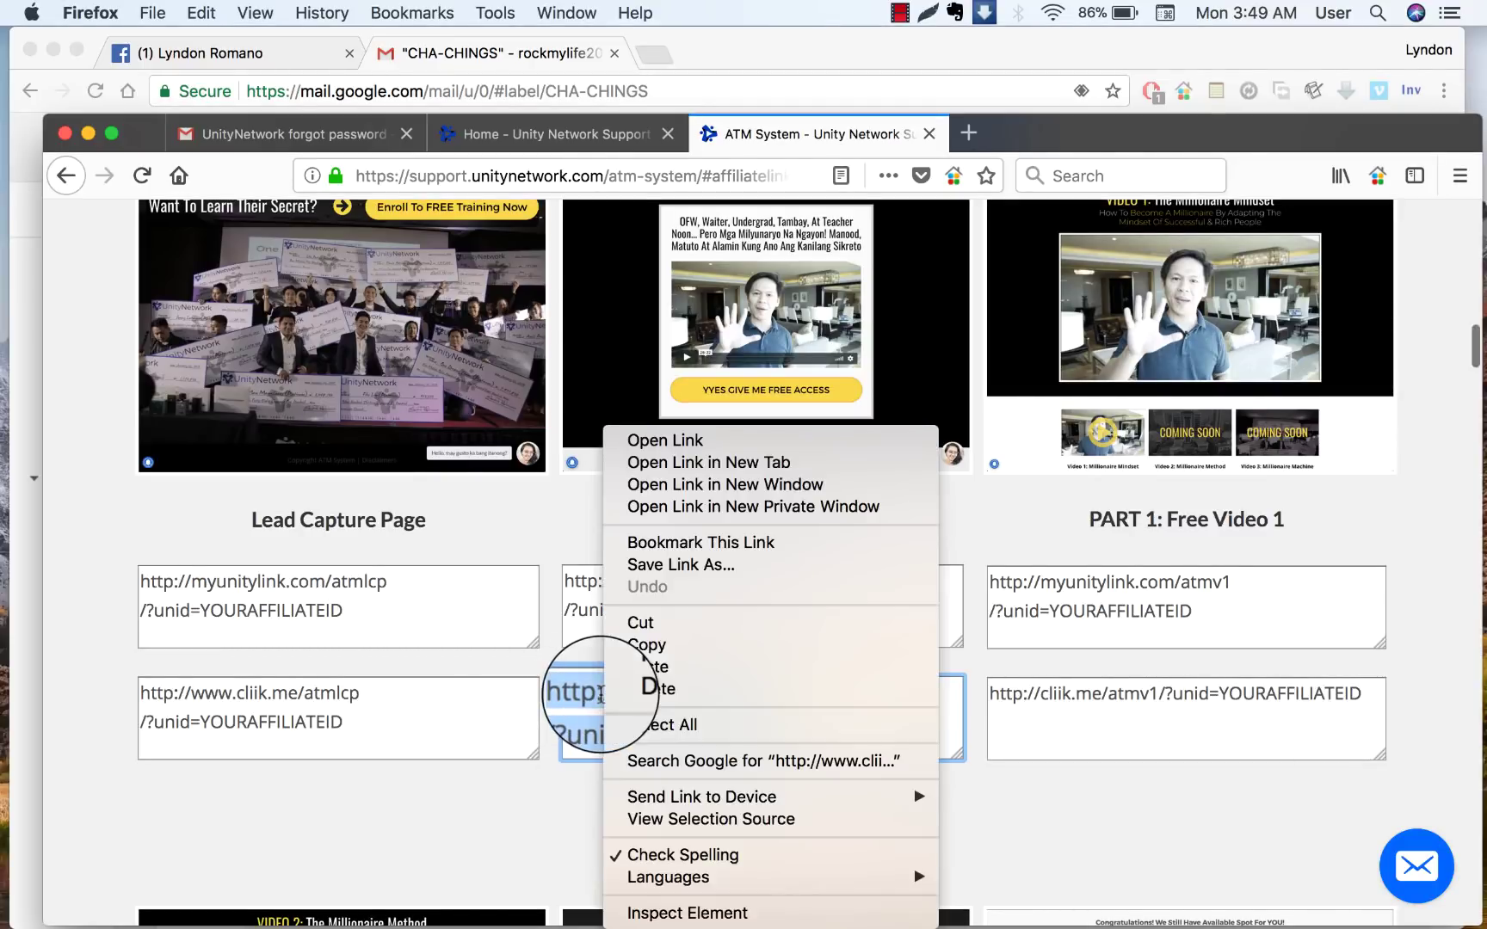
{"action": "left_click", "coordinate": [638, 646]}
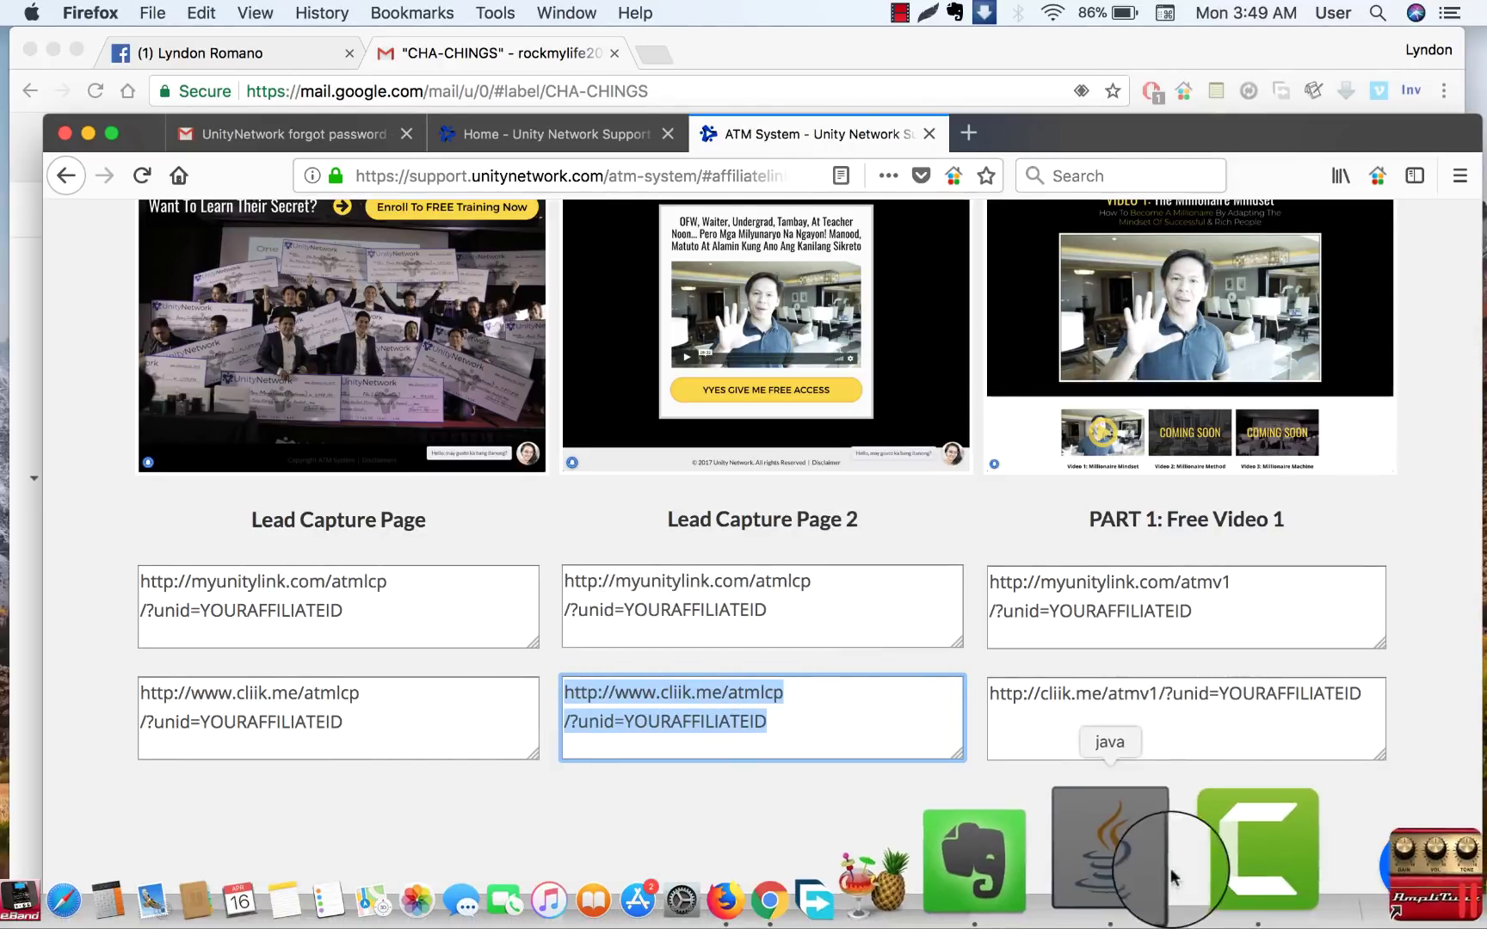
{"action": "left_click", "coordinate": [1101, 848]}
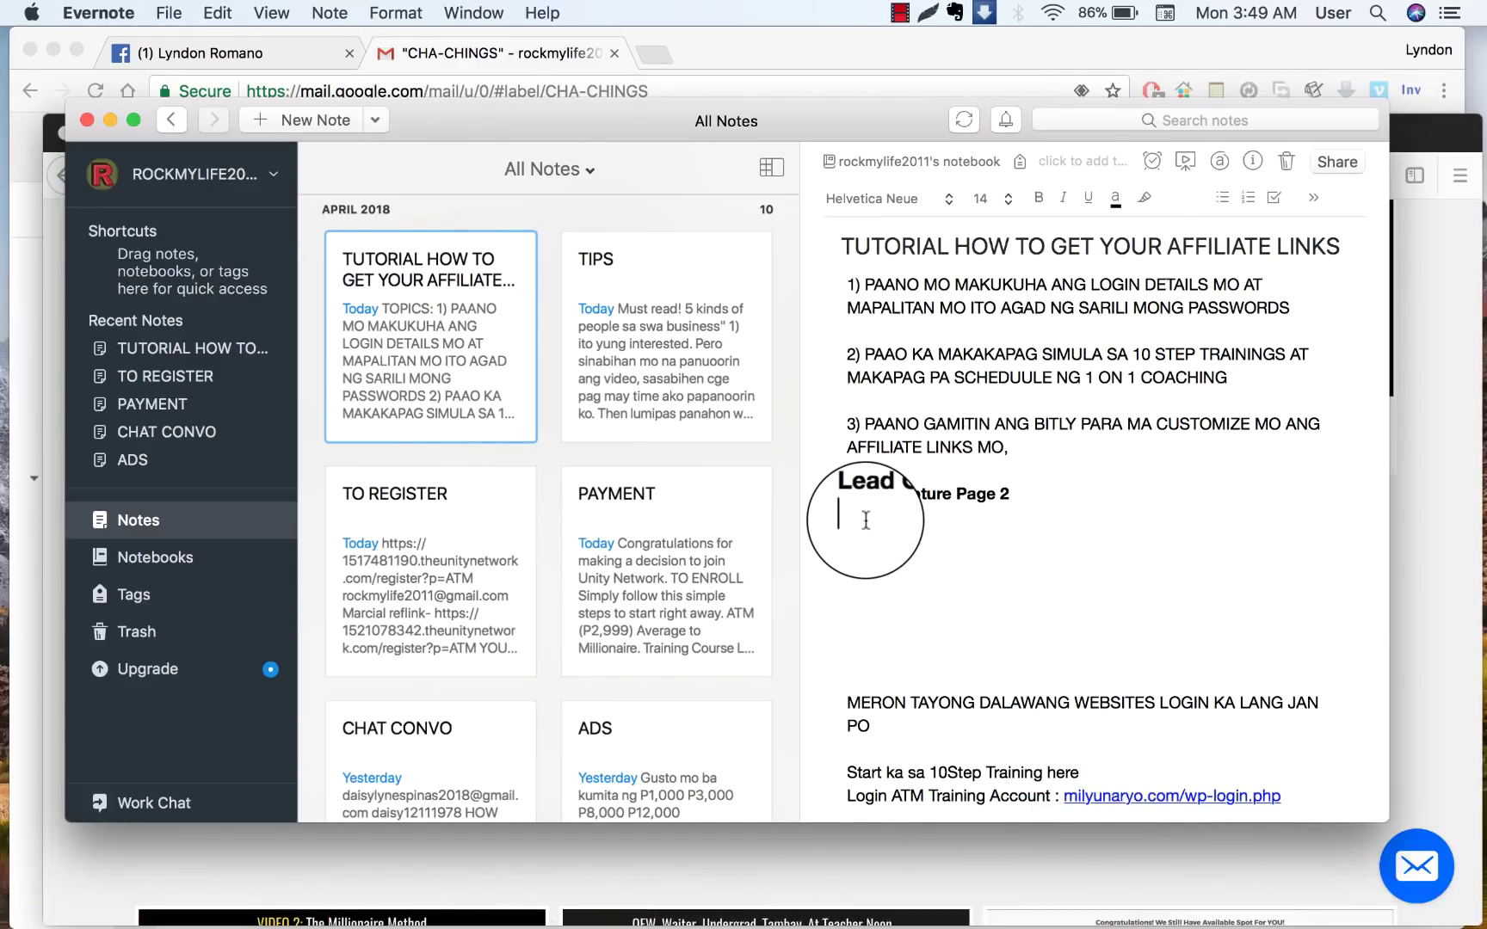
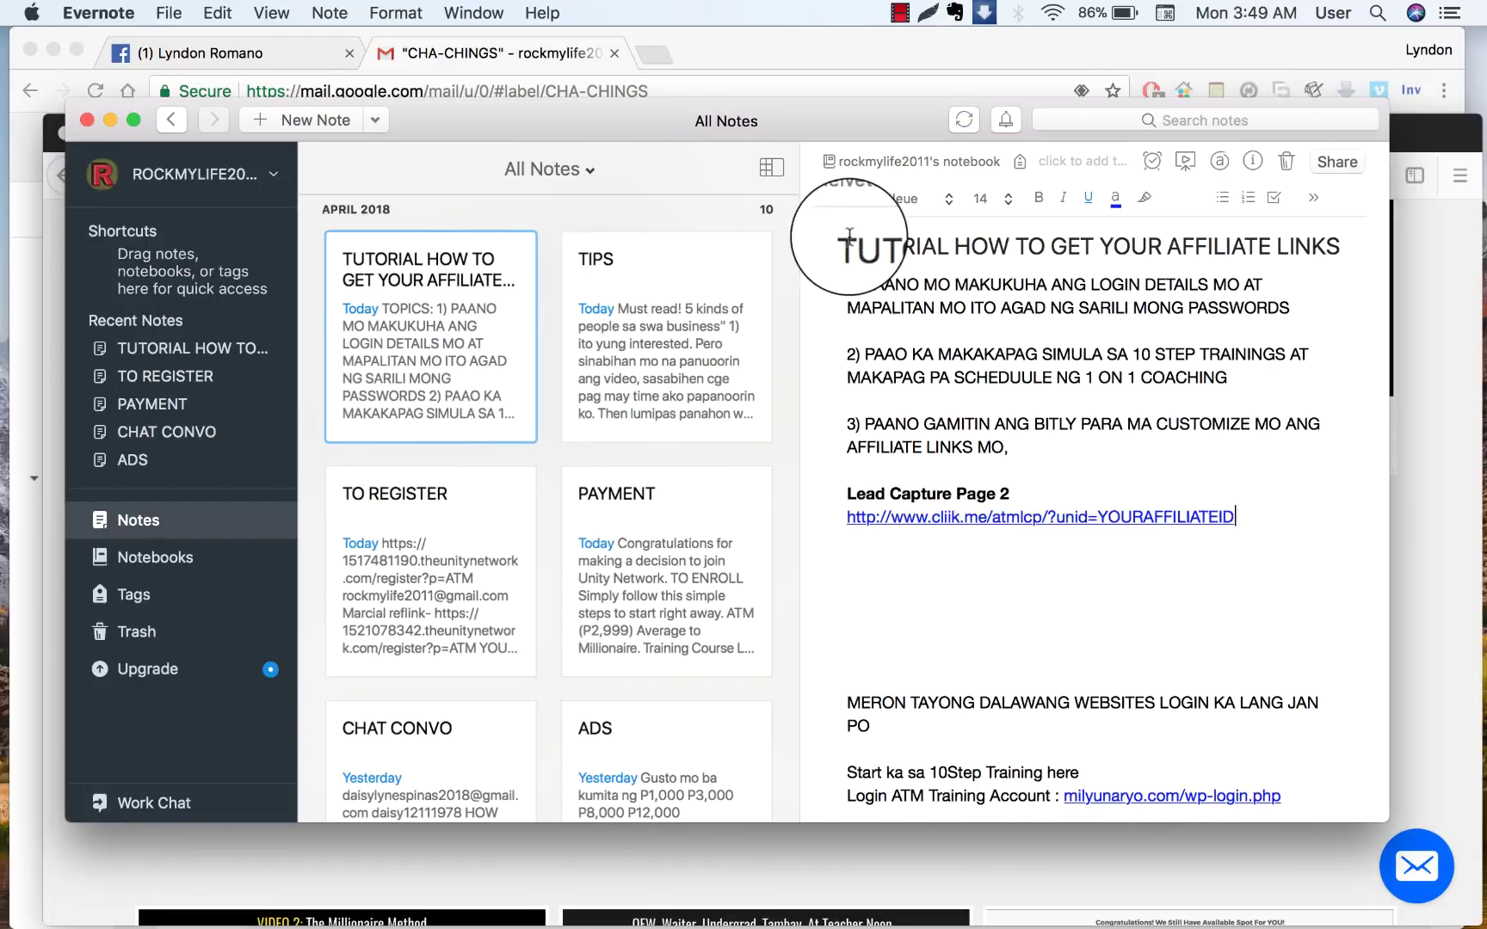
Copy the PART 1: Free Video 1 heading from Firefox into the note below Lead Capture Page 2.
{"action": "left_click", "coordinate": [754, 57]}
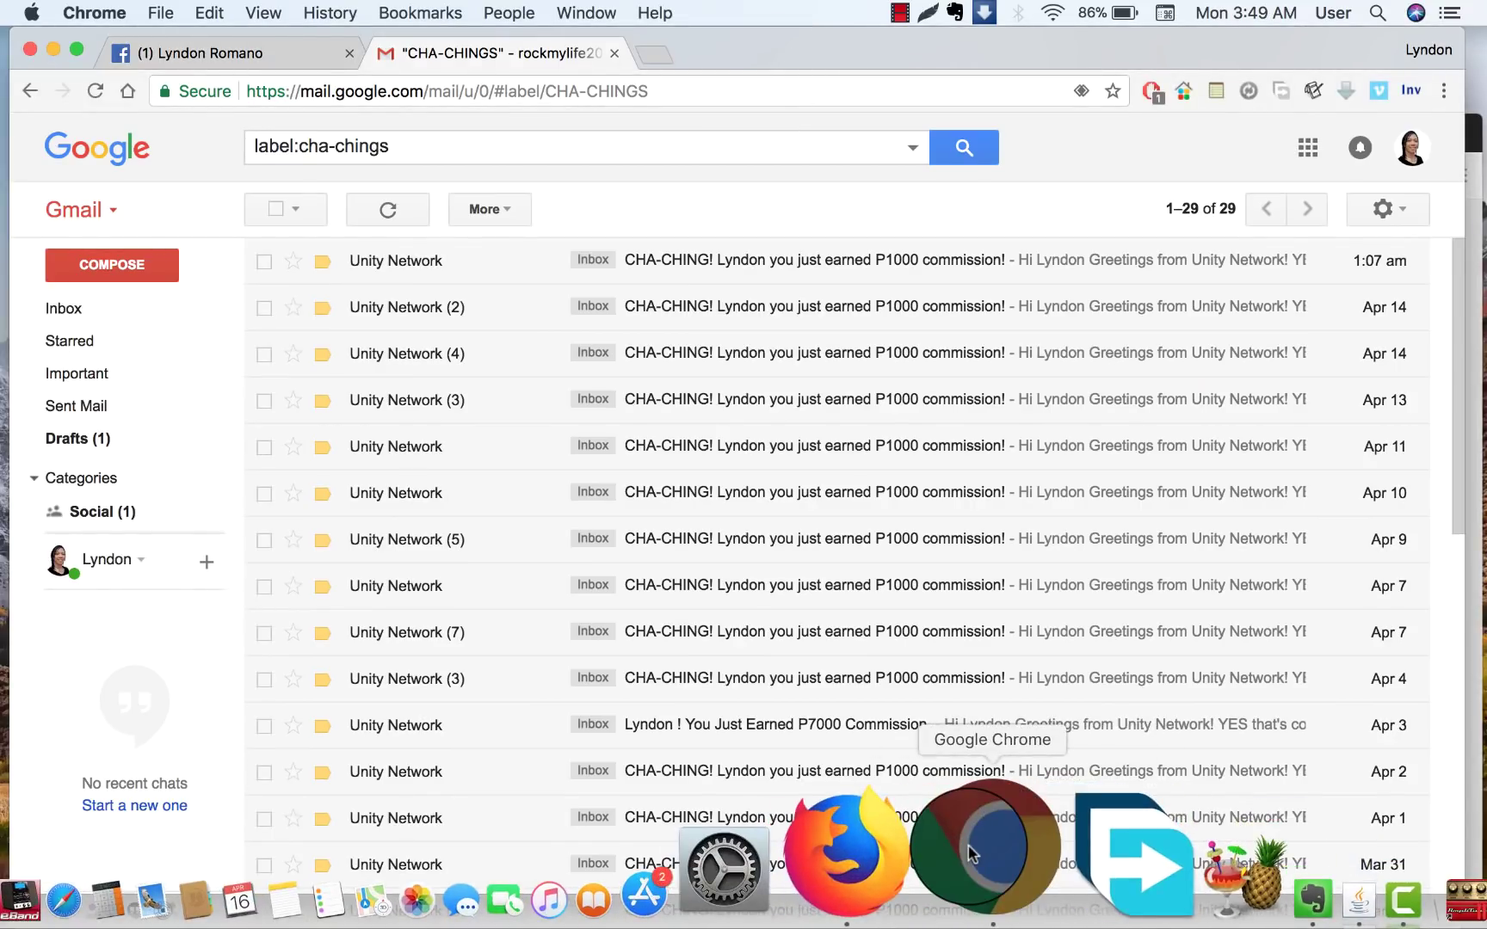
{"action": "left_click", "coordinate": [936, 852]}
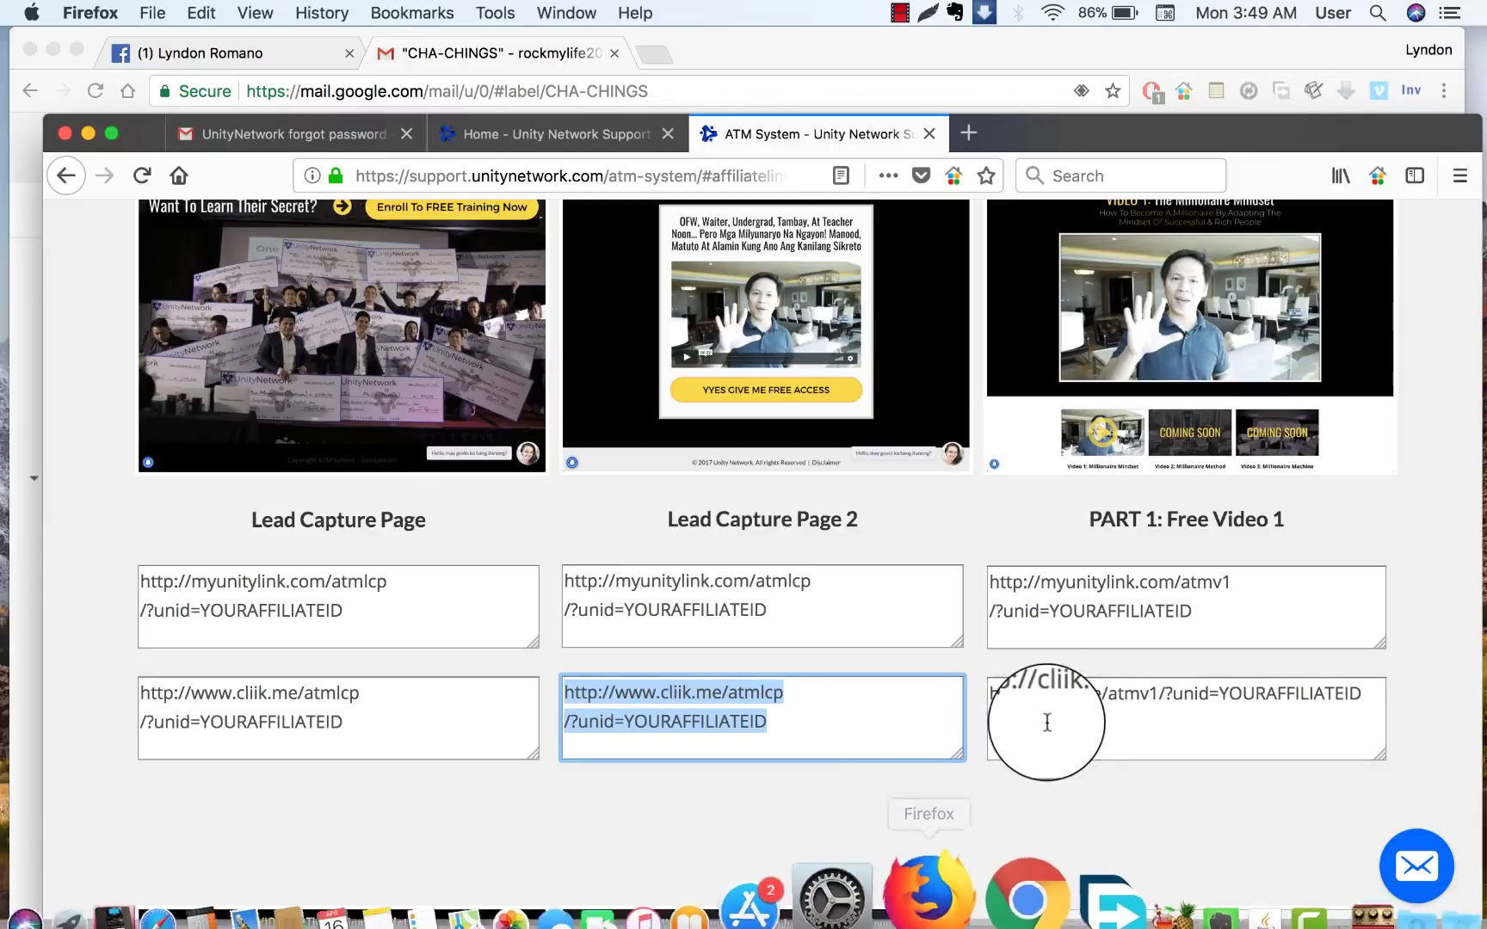
{"action": "left_click", "coordinate": [1047, 728]}
{"action": "triple_click", "coordinate": [1009, 697]}
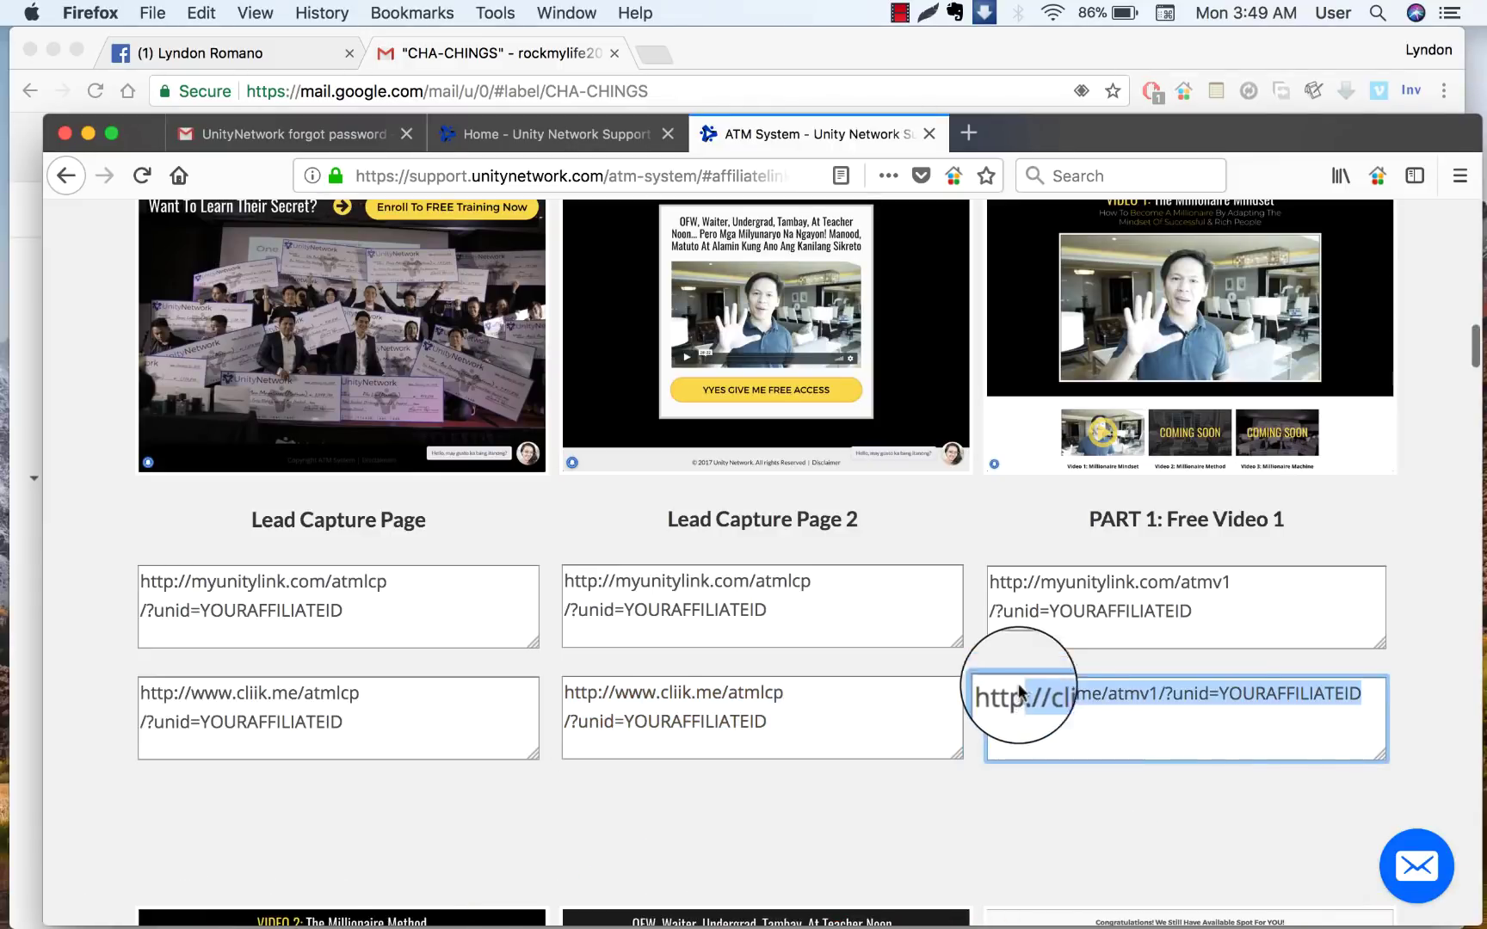
{"action": "left_click", "coordinate": [1085, 520]}
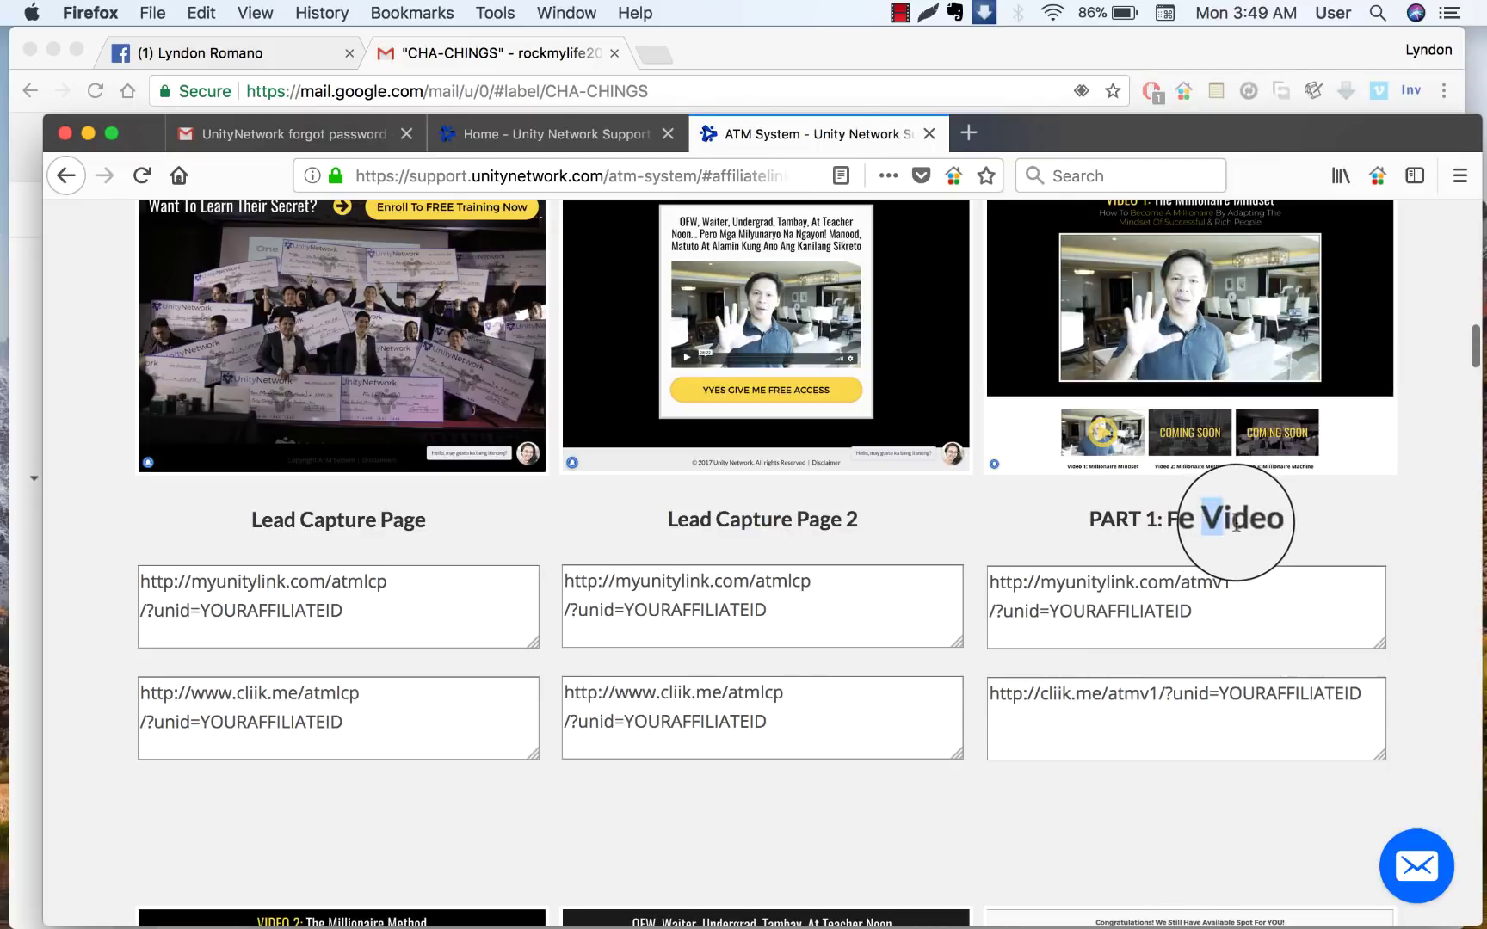
{"action": "left_click_drag", "start_coordinate": [1272, 520], "coordinate": [1116, 512]}
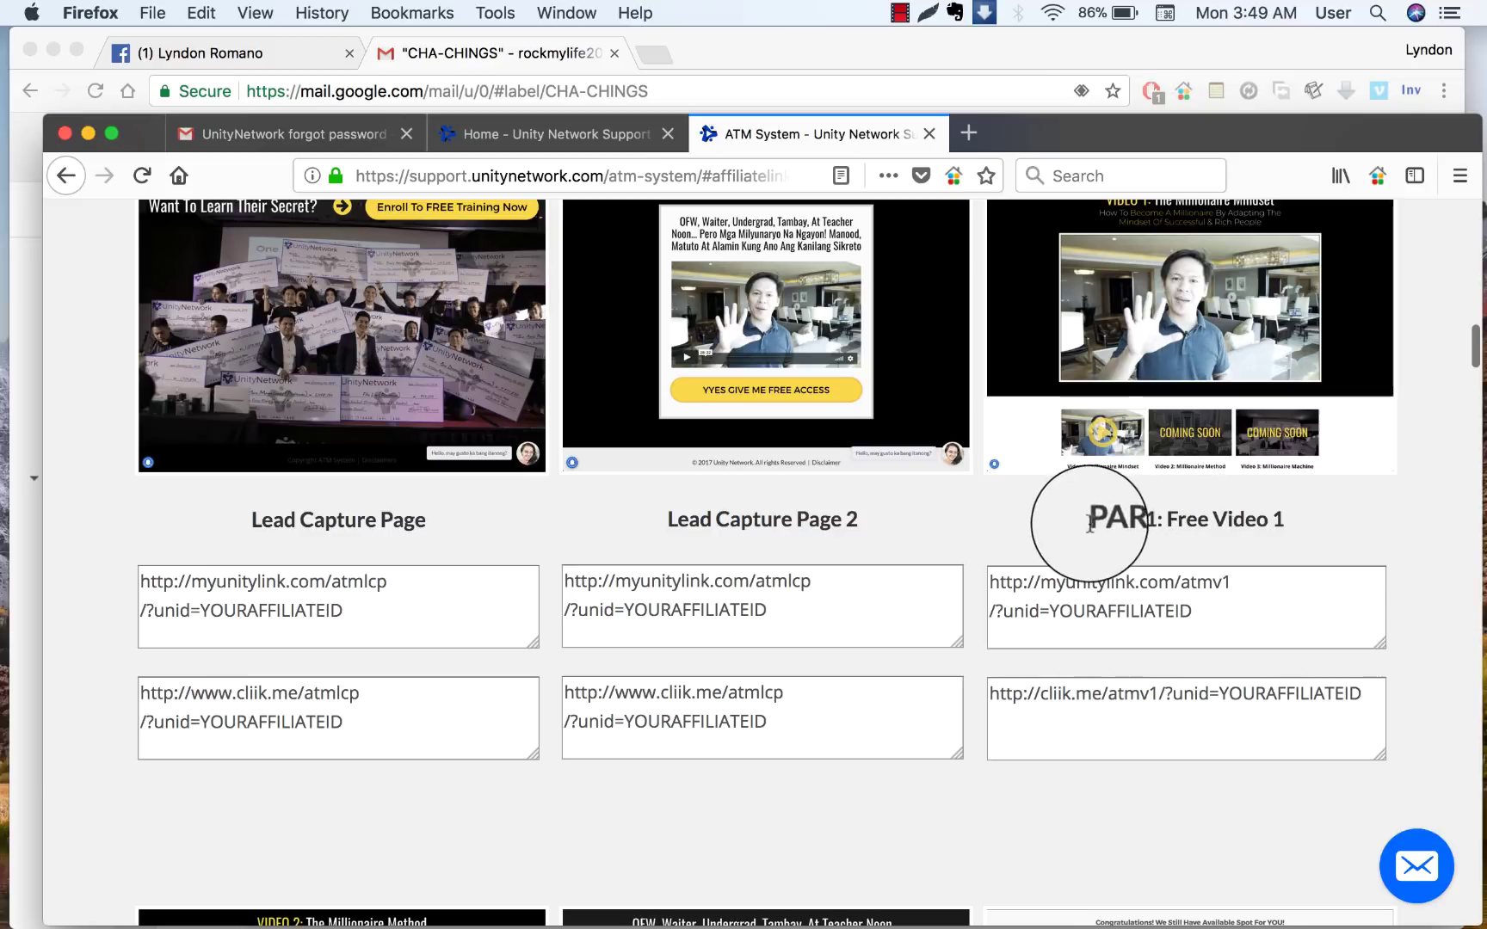
{"action": "left_click_drag", "start_coordinate": [1088, 520], "coordinate": [1298, 526]}
{"action": "right_click", "coordinate": [1265, 521]}
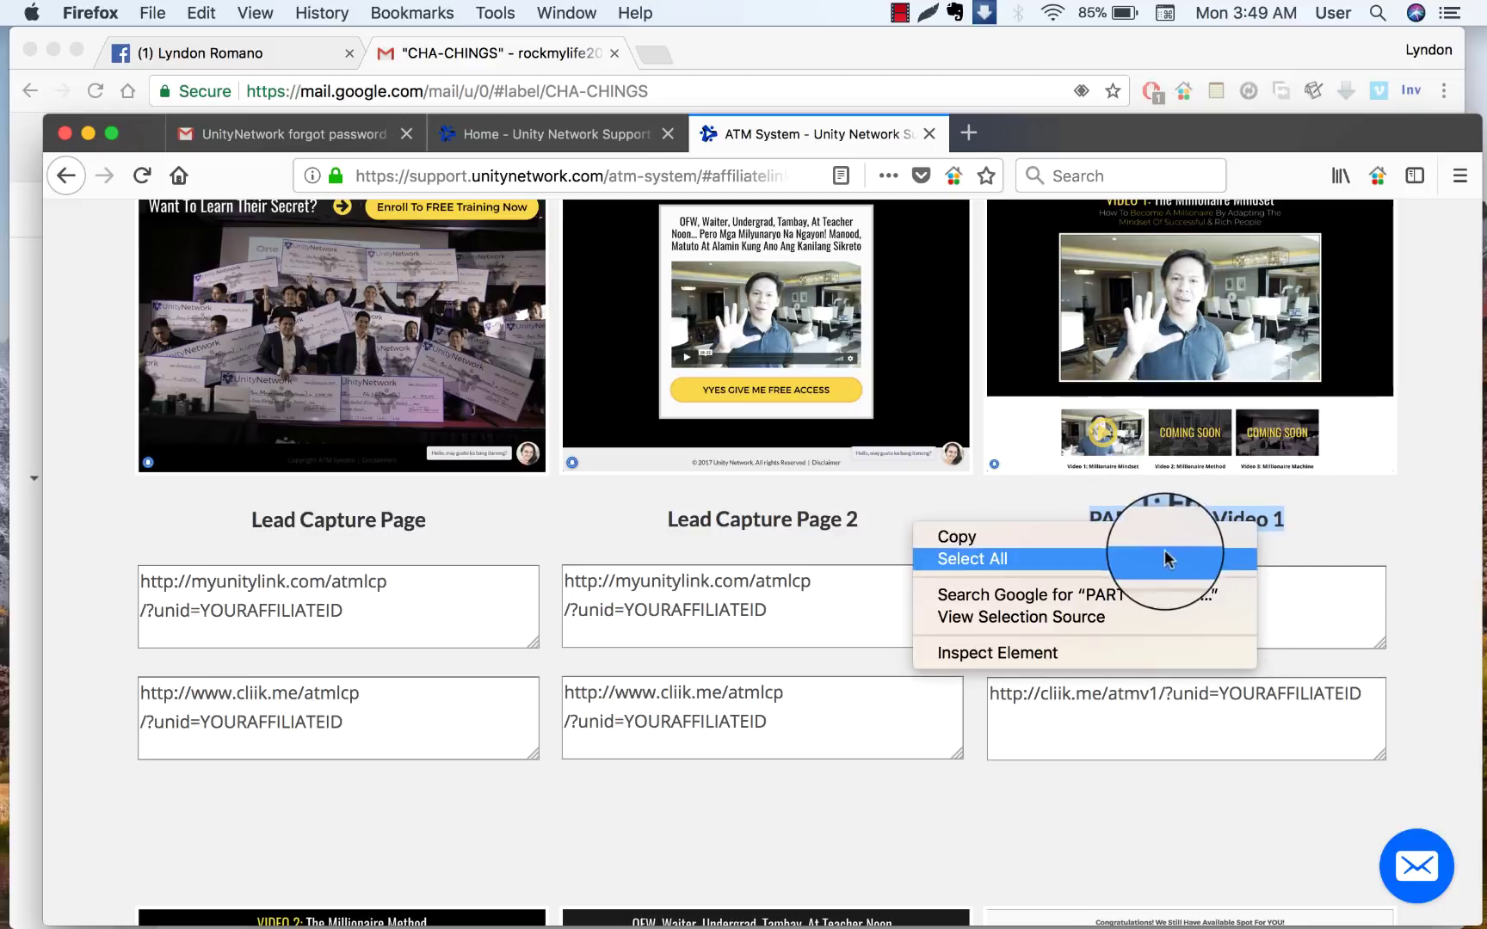
{"action": "left_click", "coordinate": [1140, 534]}
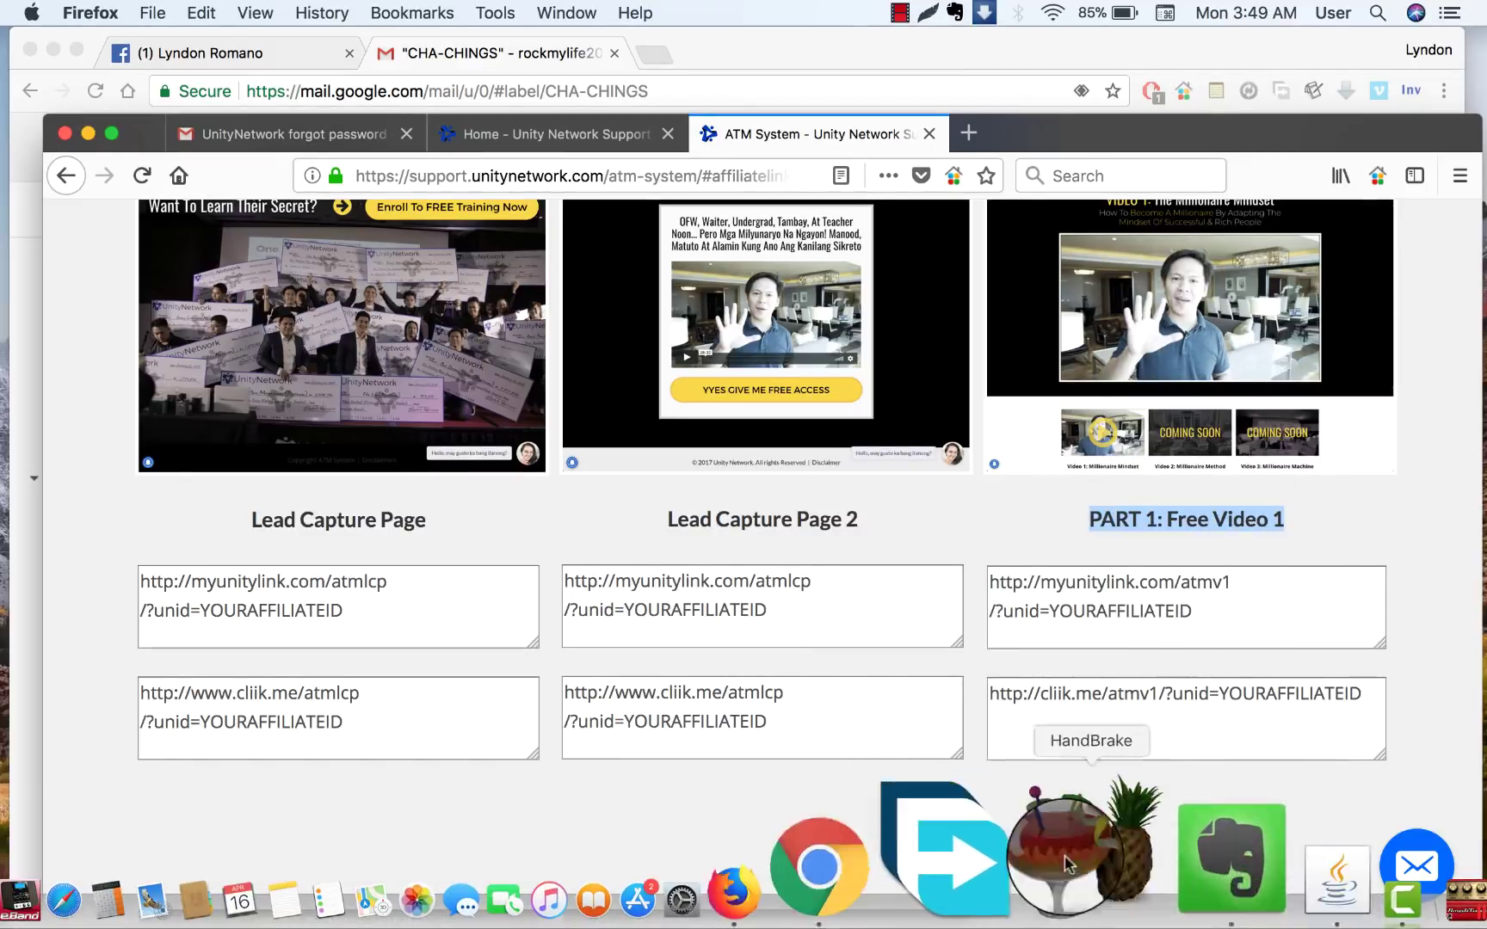
{"action": "left_click", "coordinate": [1132, 895]}
{"action": "left_click", "coordinate": [882, 590]}
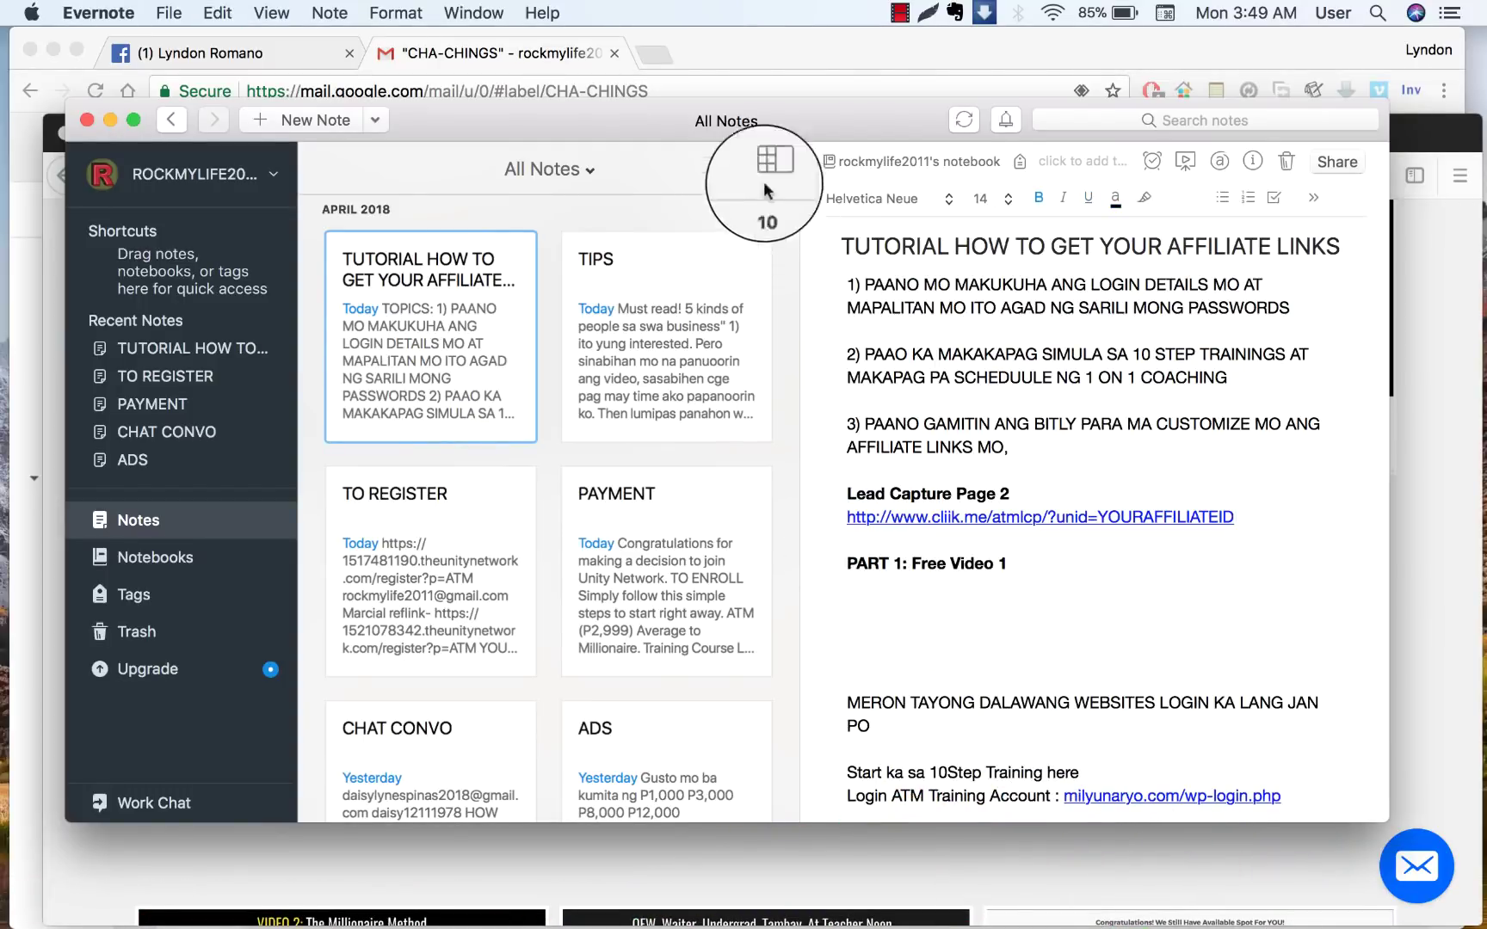
Copy the PART 1 cliik.me short link and paste it under its heading in the note.
{"action": "left_click", "coordinate": [758, 39]}
{"action": "mouse_move", "coordinate": [1086, 848]}
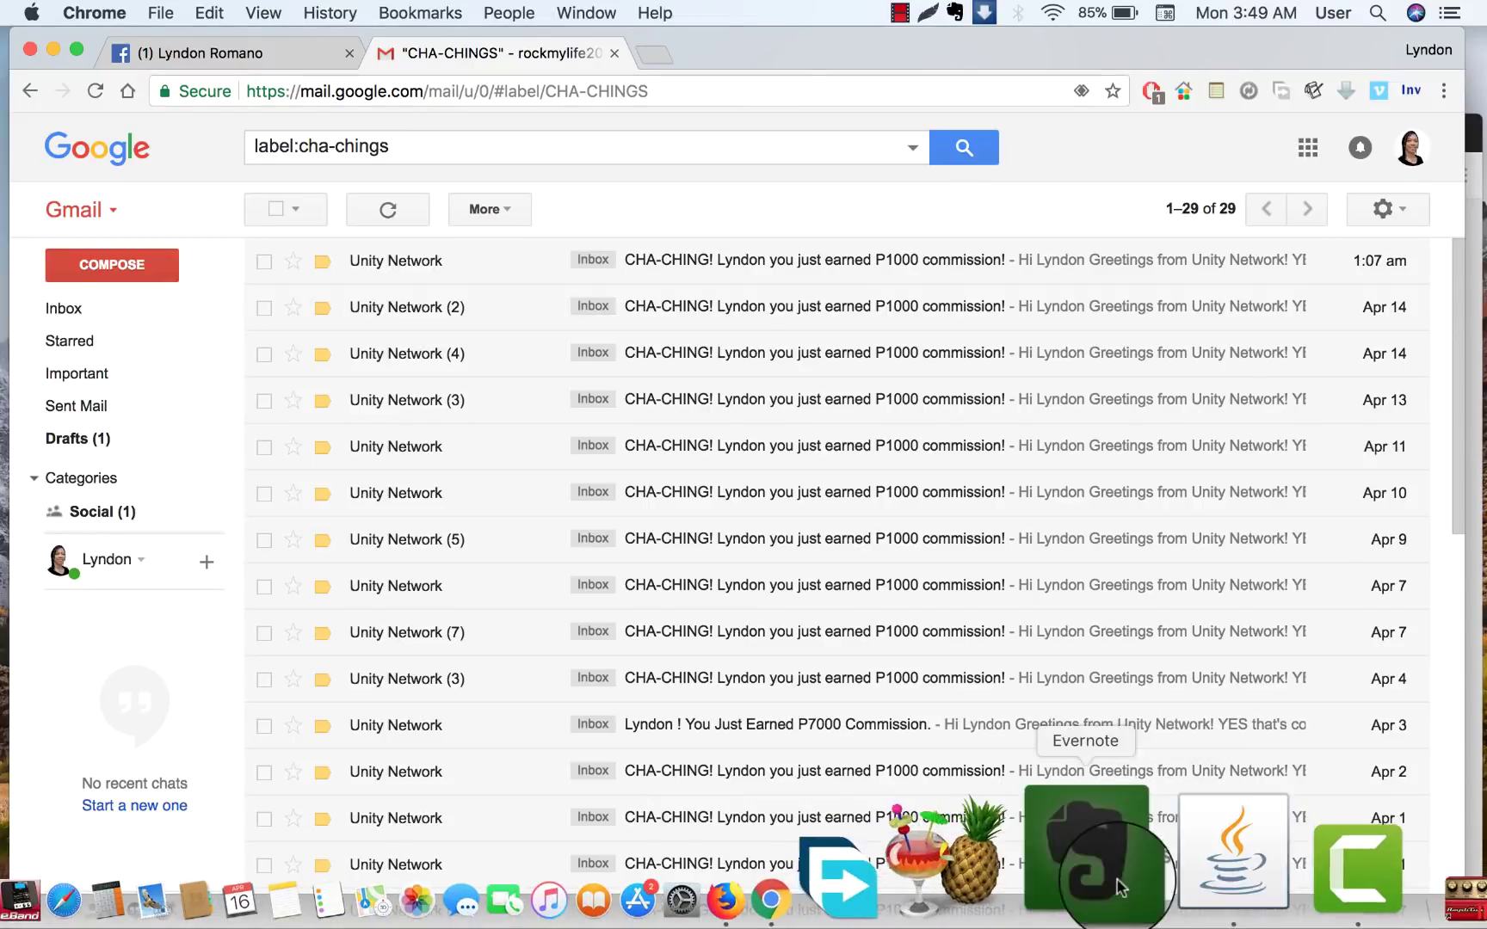
{"action": "left_click", "coordinate": [886, 856]}
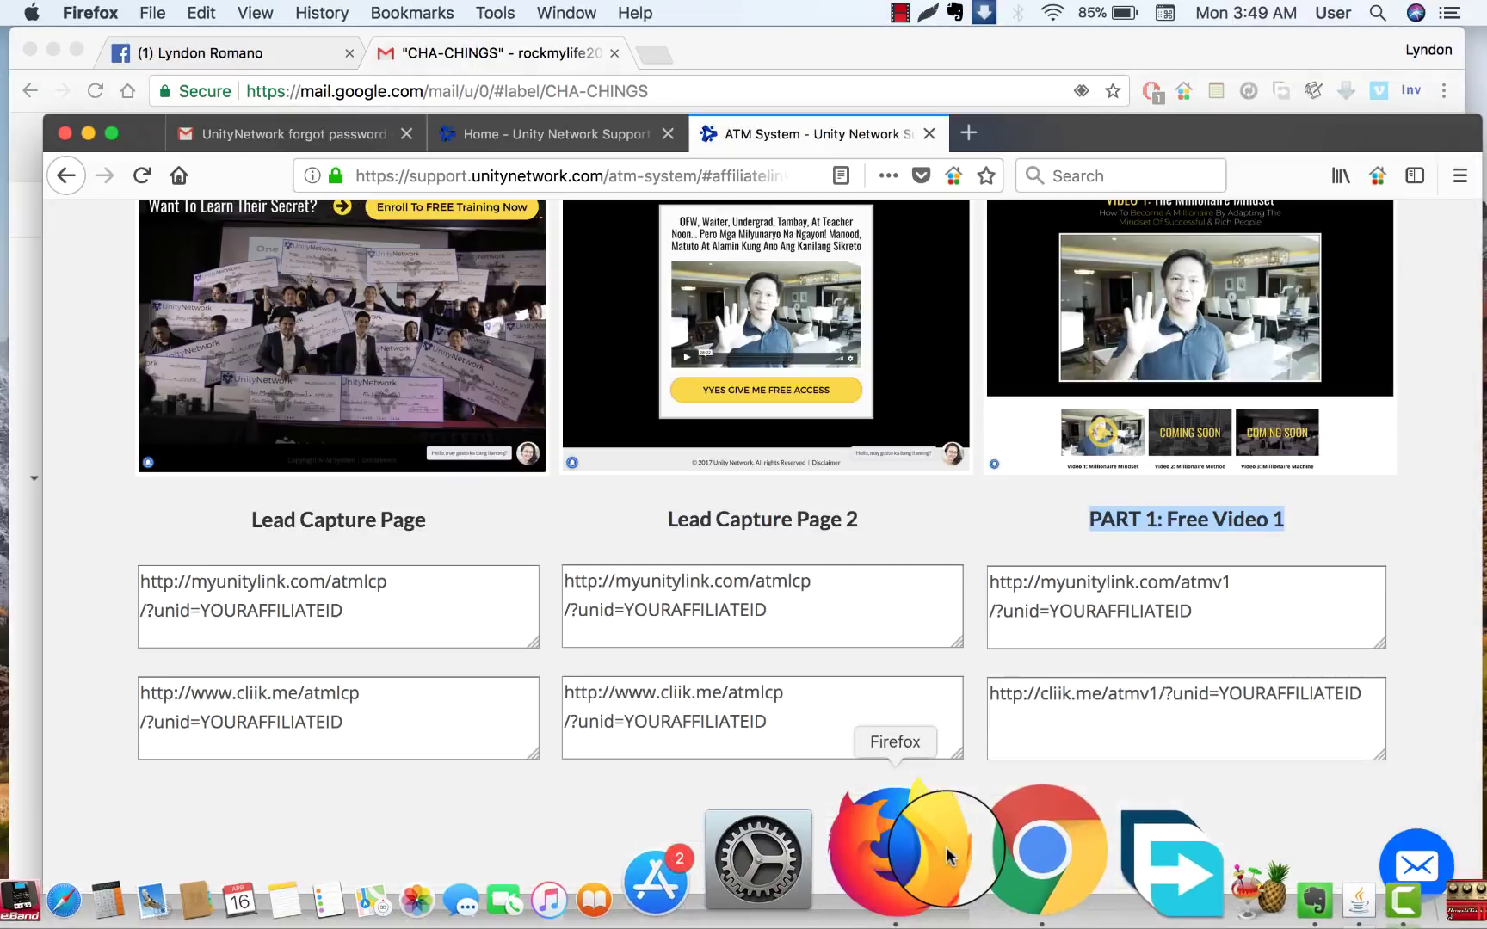
{"action": "left_click", "coordinate": [1028, 701]}
{"action": "left_click", "coordinate": [983, 686]}
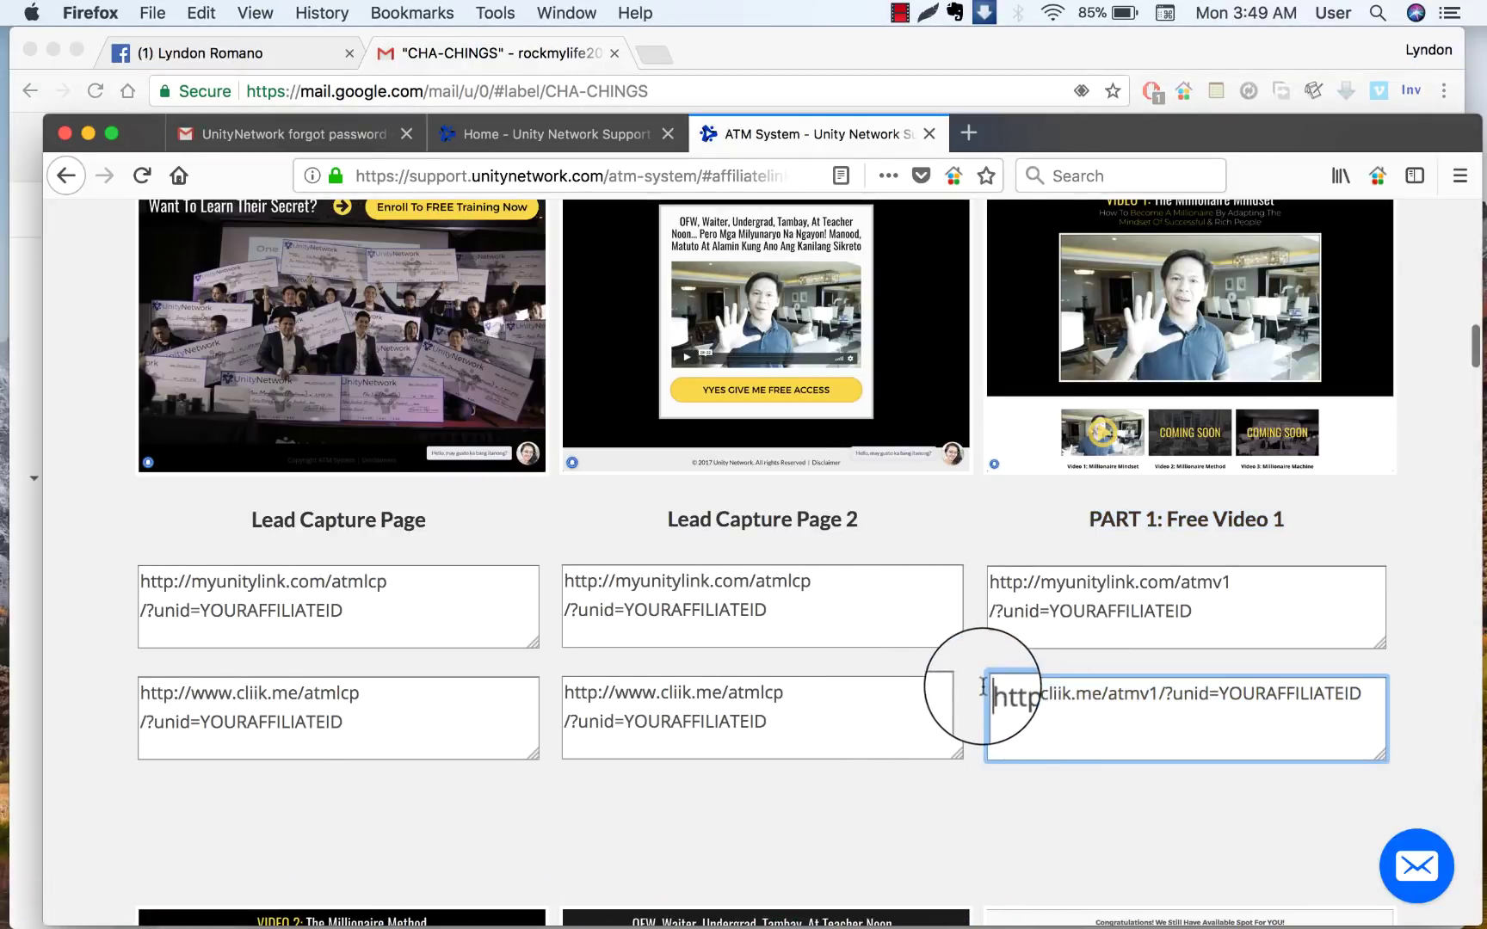
{"action": "left_click_drag", "start_coordinate": [1367, 693], "coordinate": [996, 696]}
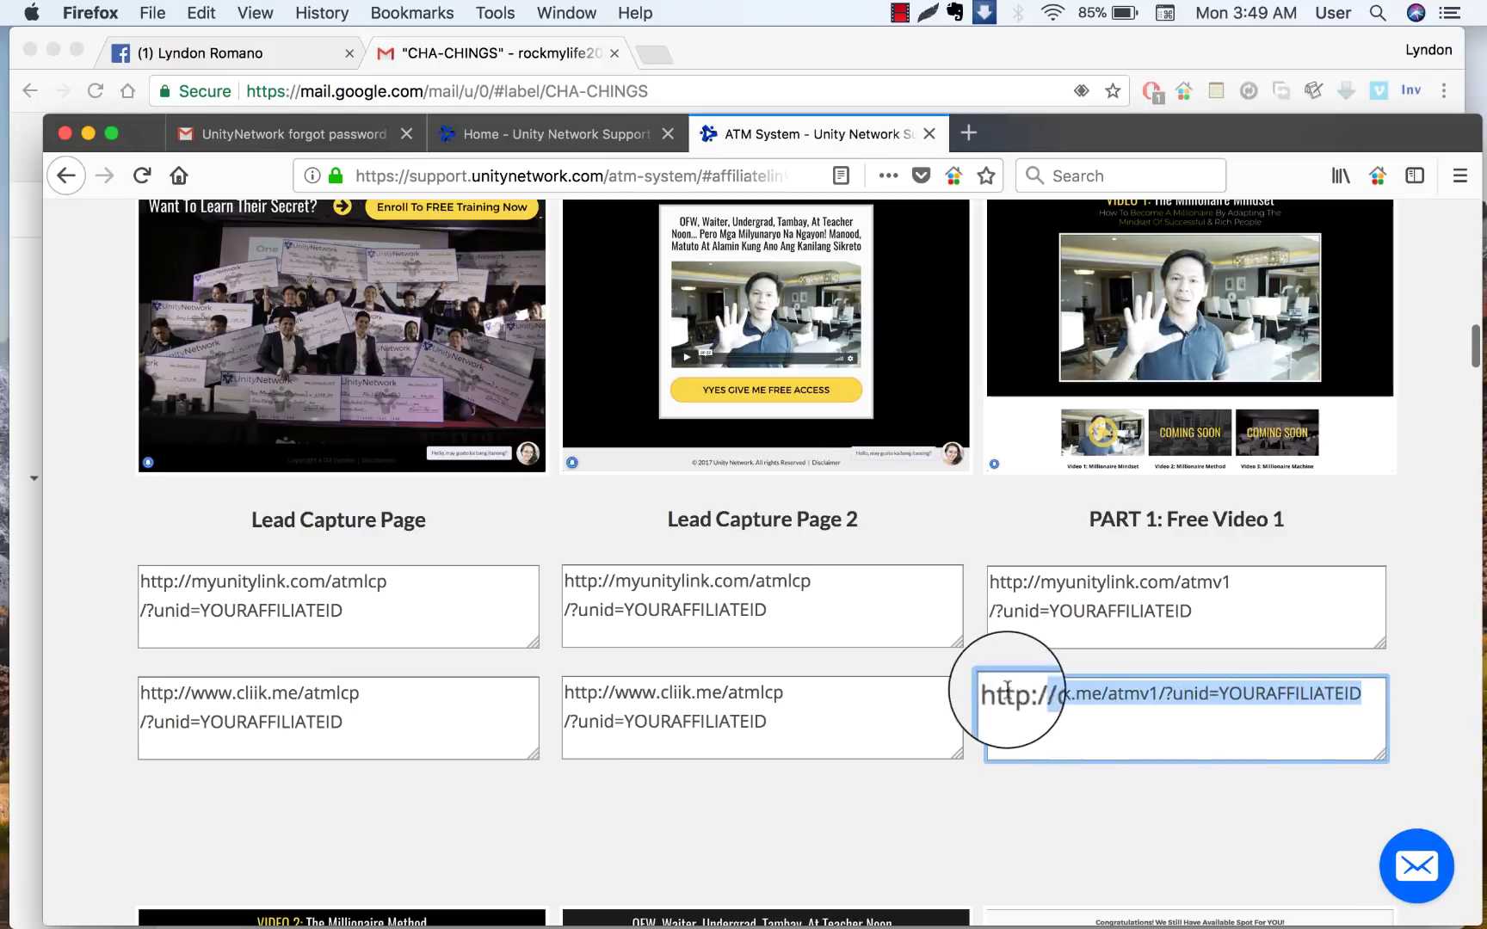
{"action": "right_click", "coordinate": [998, 694]}
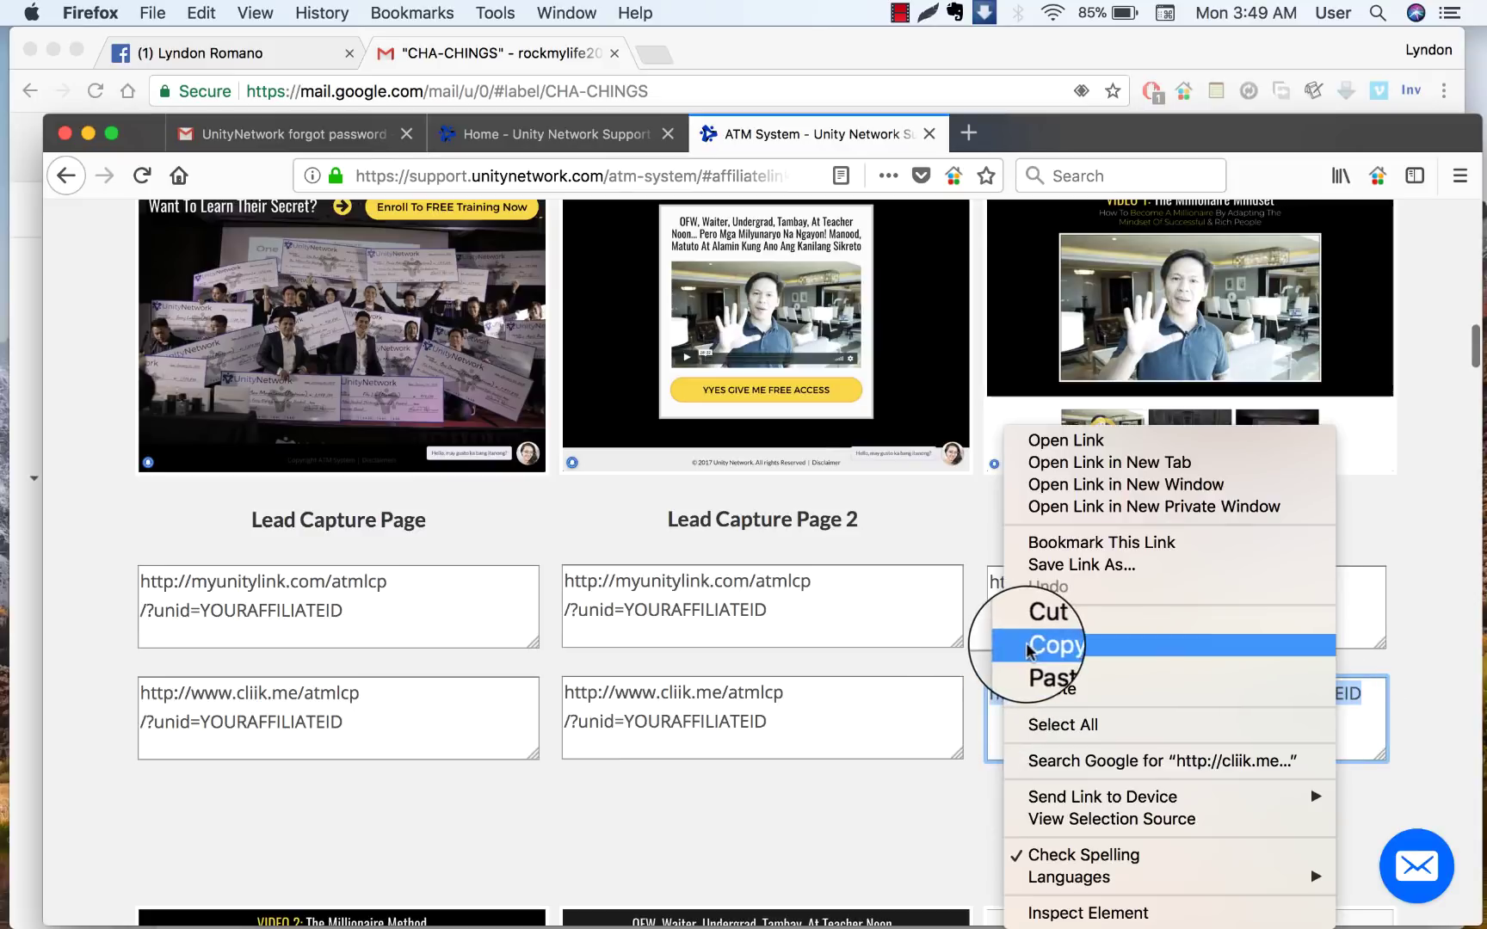
{"action": "left_click", "coordinate": [1046, 644]}
{"action": "left_click", "coordinate": [1098, 851]}
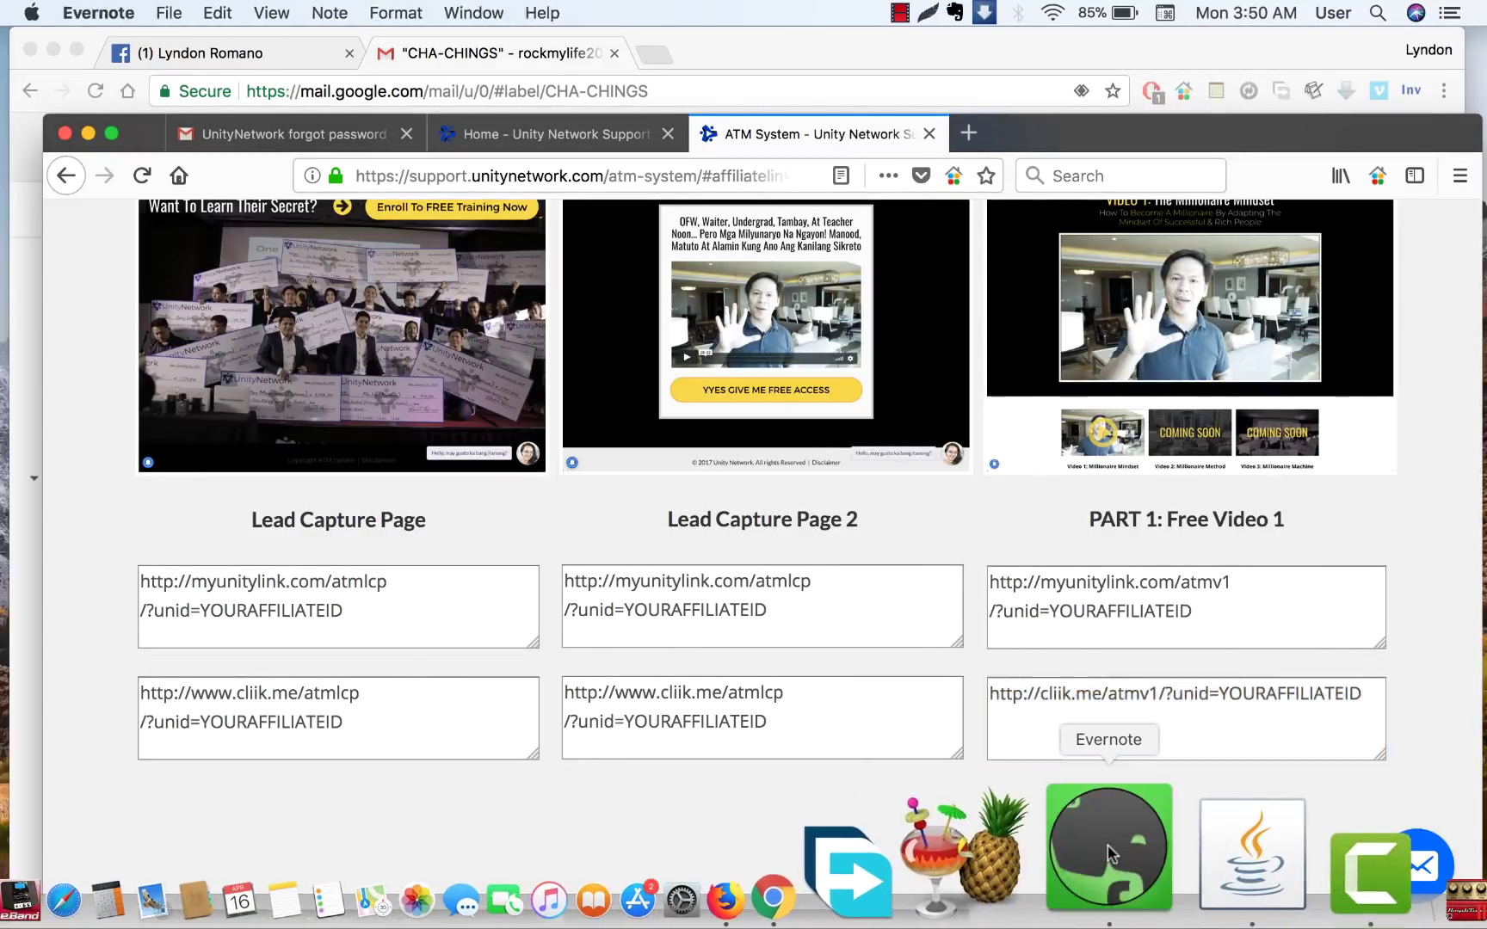
{"action": "left_click", "coordinate": [972, 592]}
{"action": "key", "text": "Return"}
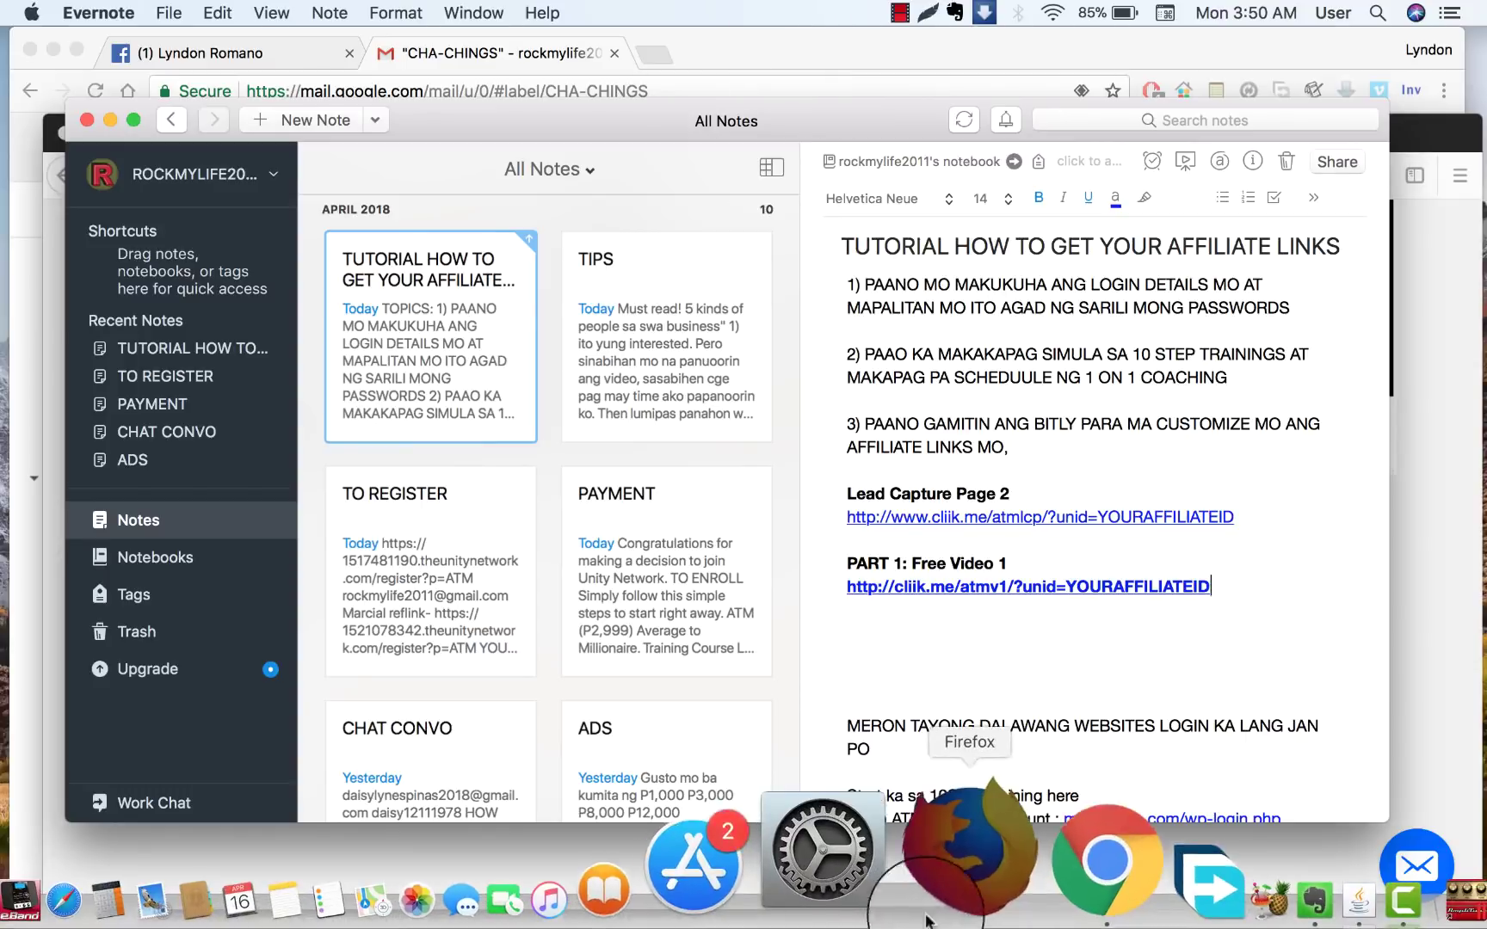
Copy the PART 2: Free Video 2 heading from the affiliate links page into the note.
{"action": "left_click", "coordinate": [956, 899]}
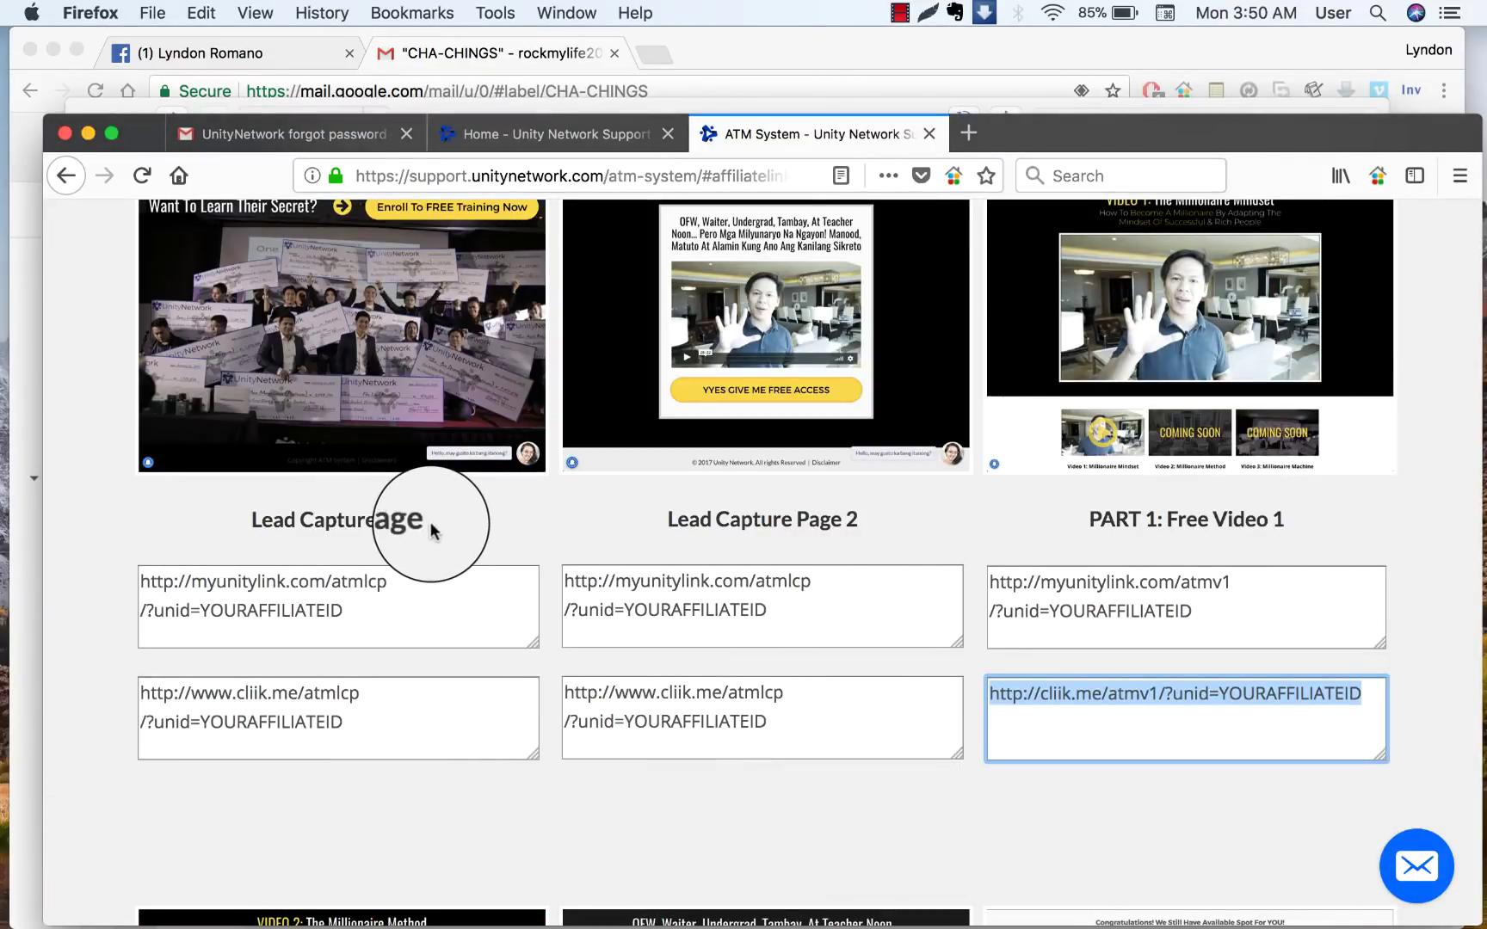
{"action": "scroll", "coordinate": [1029, 442], "scroll_direction": "down", "scroll_amount": 3}
{"action": "scroll", "coordinate": [1110, 600], "scroll_direction": "down", "scroll_amount": 3}
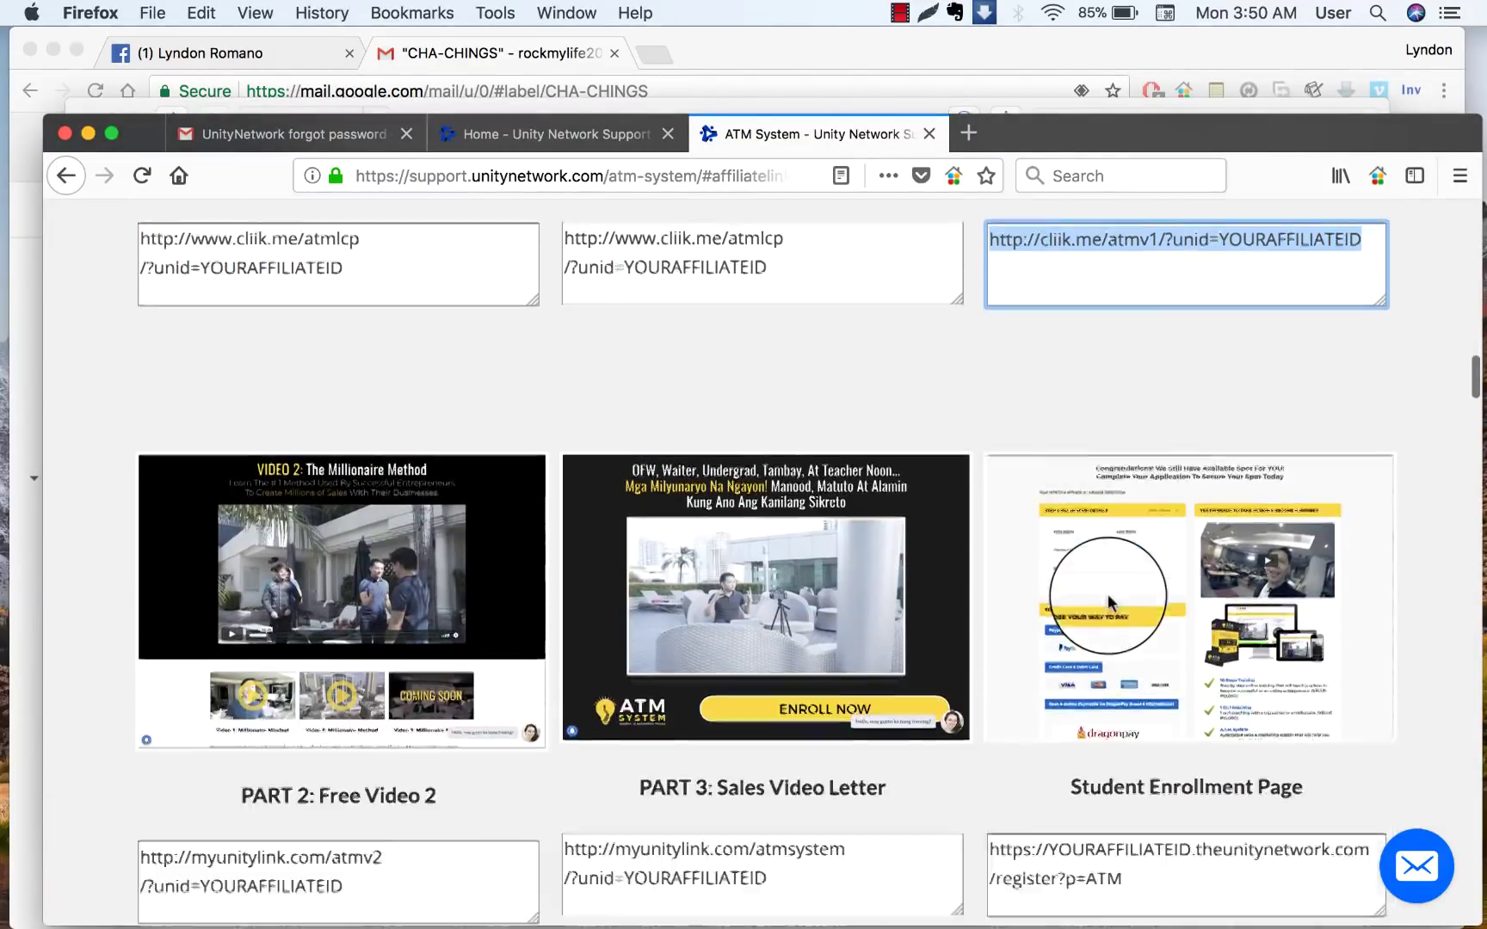
{"action": "scroll", "coordinate": [1108, 602], "scroll_direction": "down", "scroll_amount": 2}
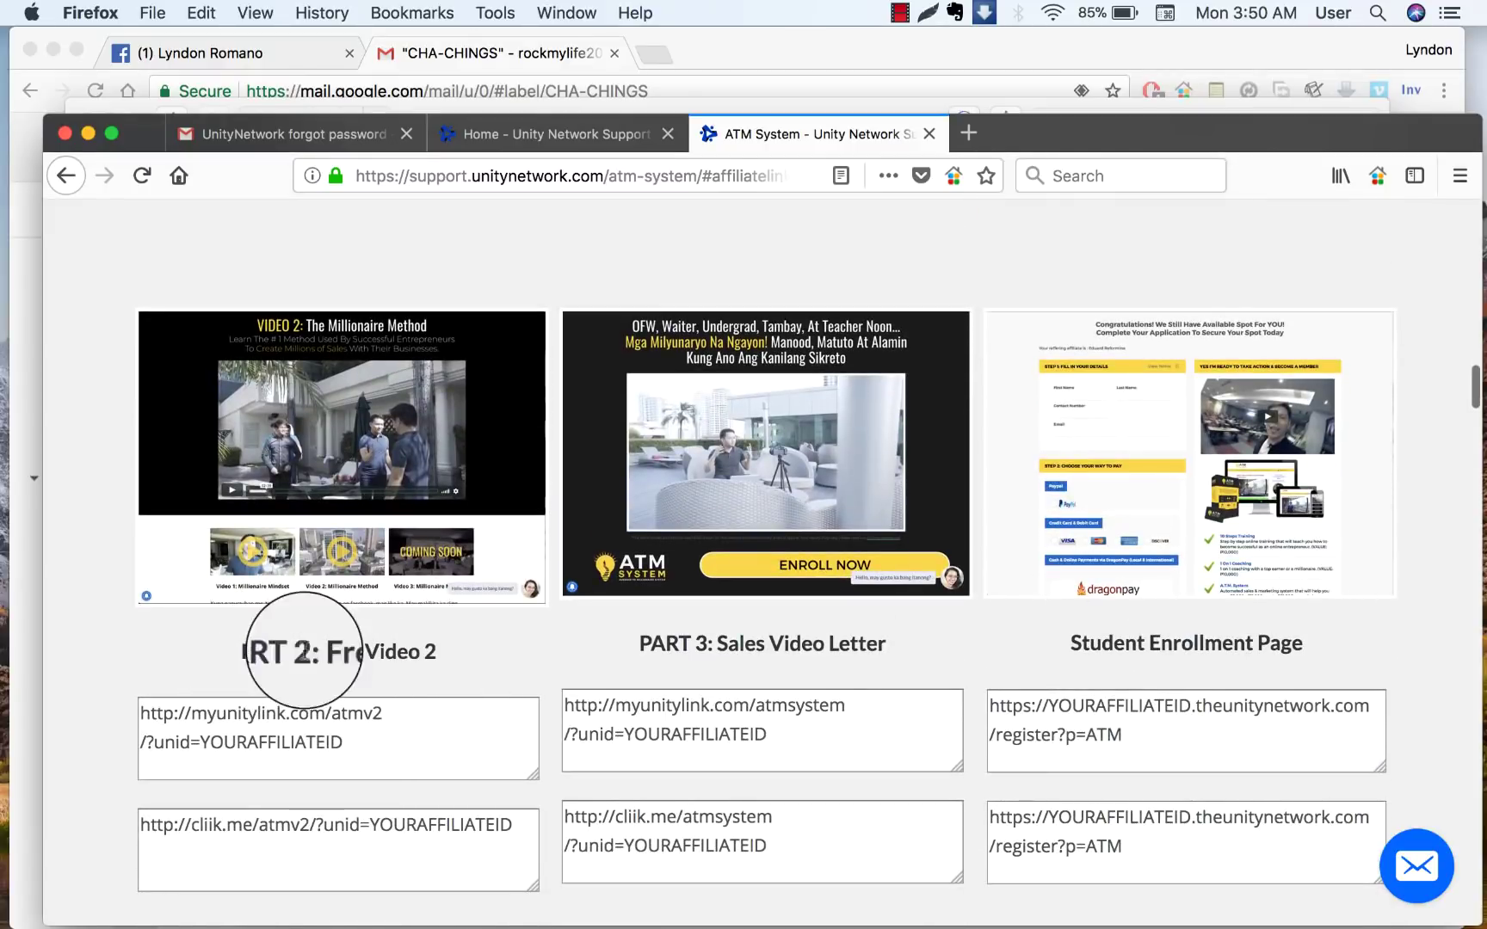
{"action": "left_click_drag", "start_coordinate": [243, 651], "coordinate": [509, 654]}
{"action": "right_click", "coordinate": [370, 650]}
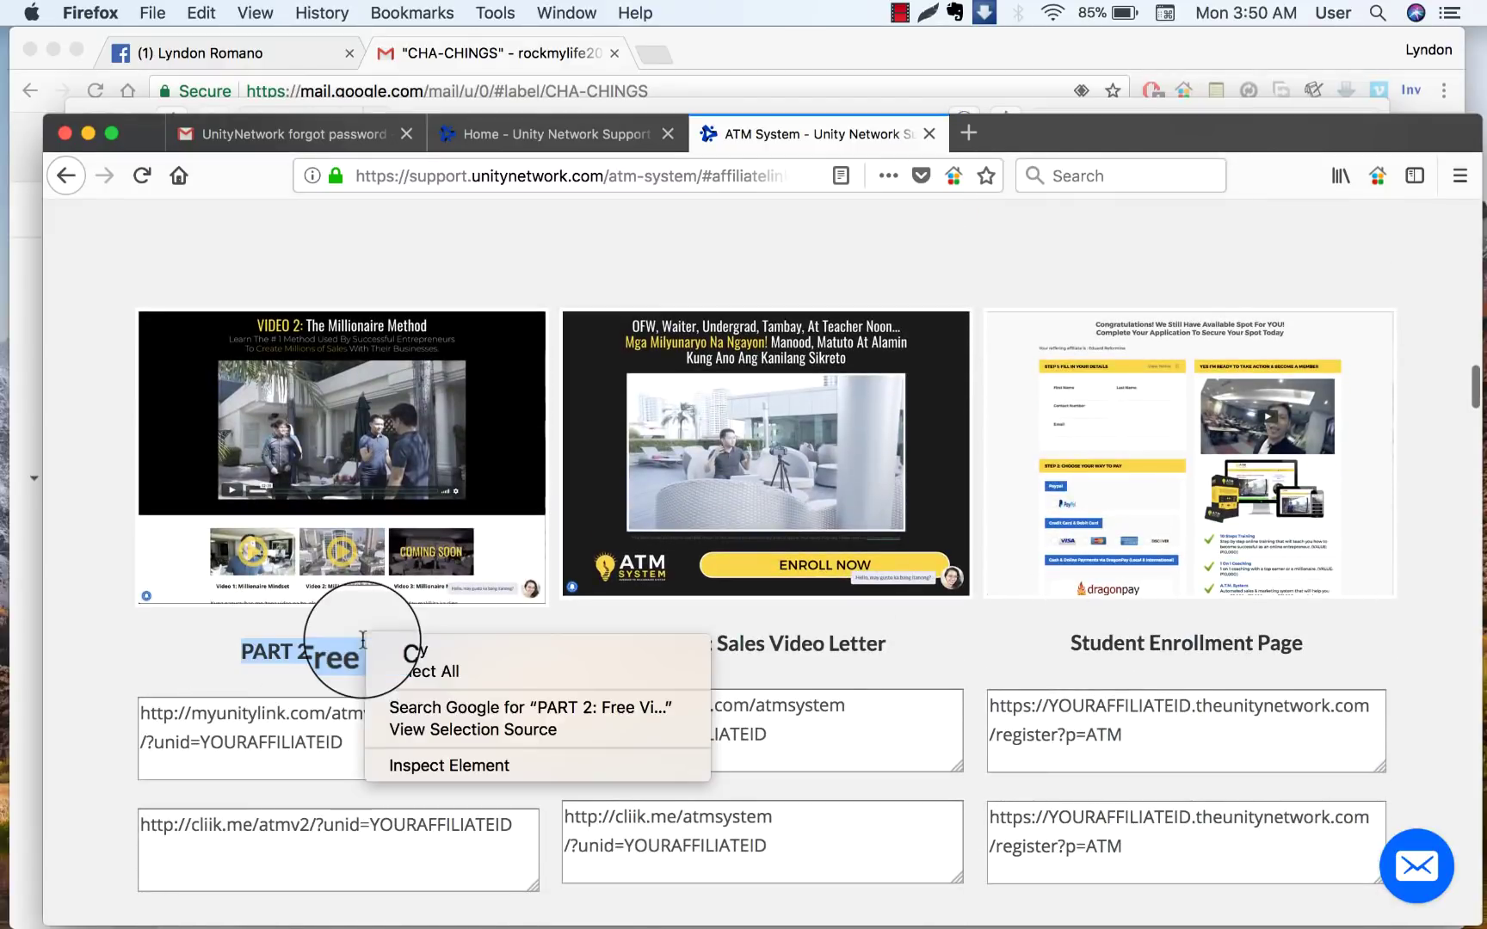
{"action": "left_click", "coordinate": [427, 657]}
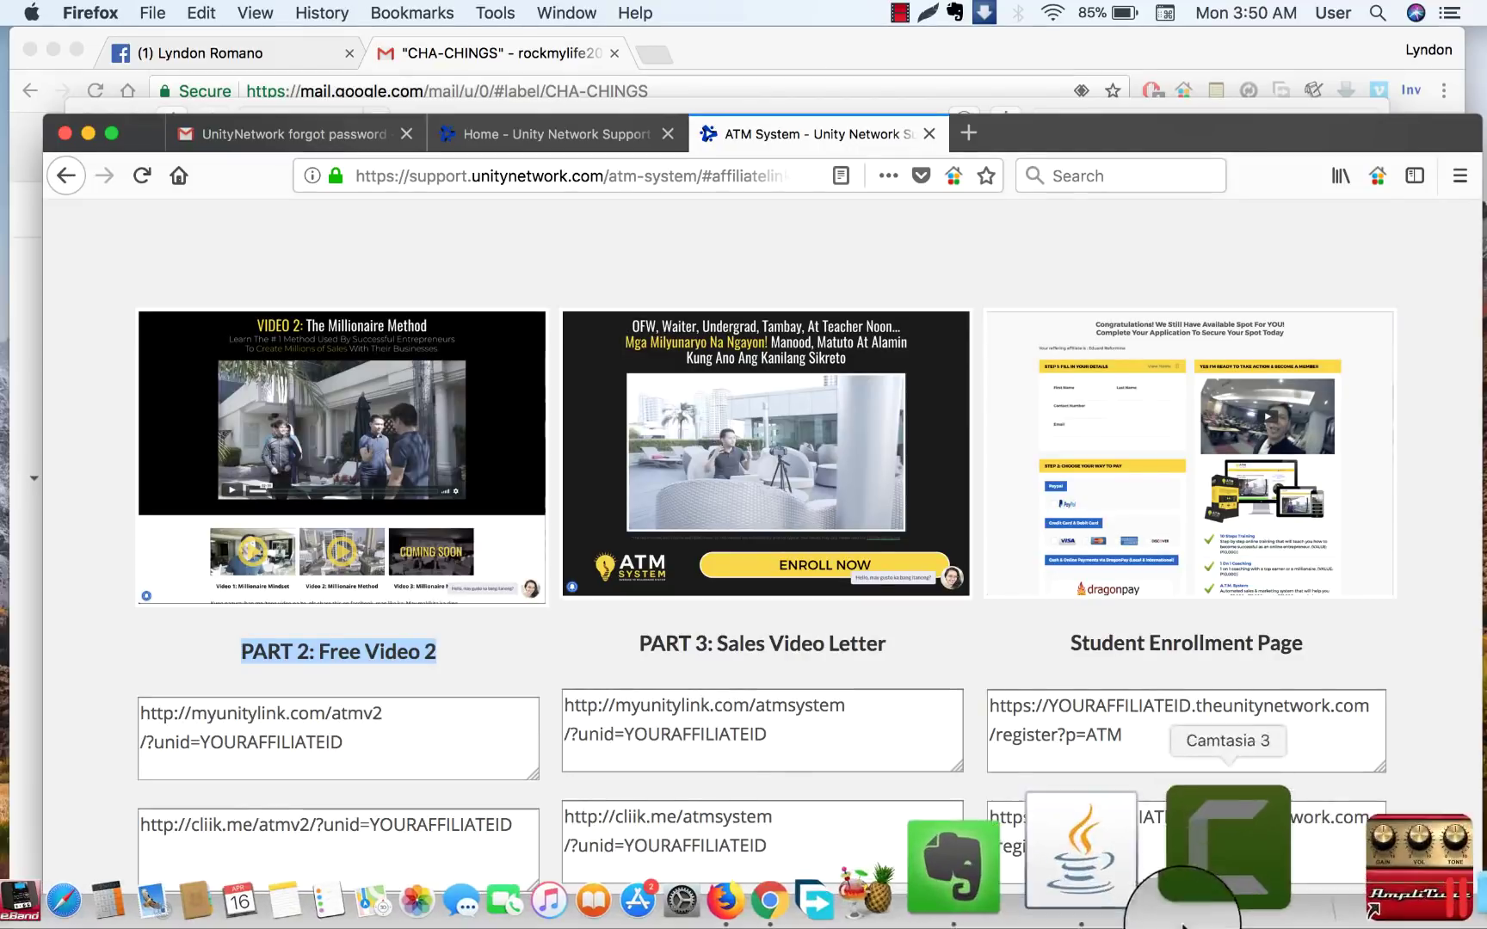
{"action": "left_click", "coordinate": [1084, 856]}
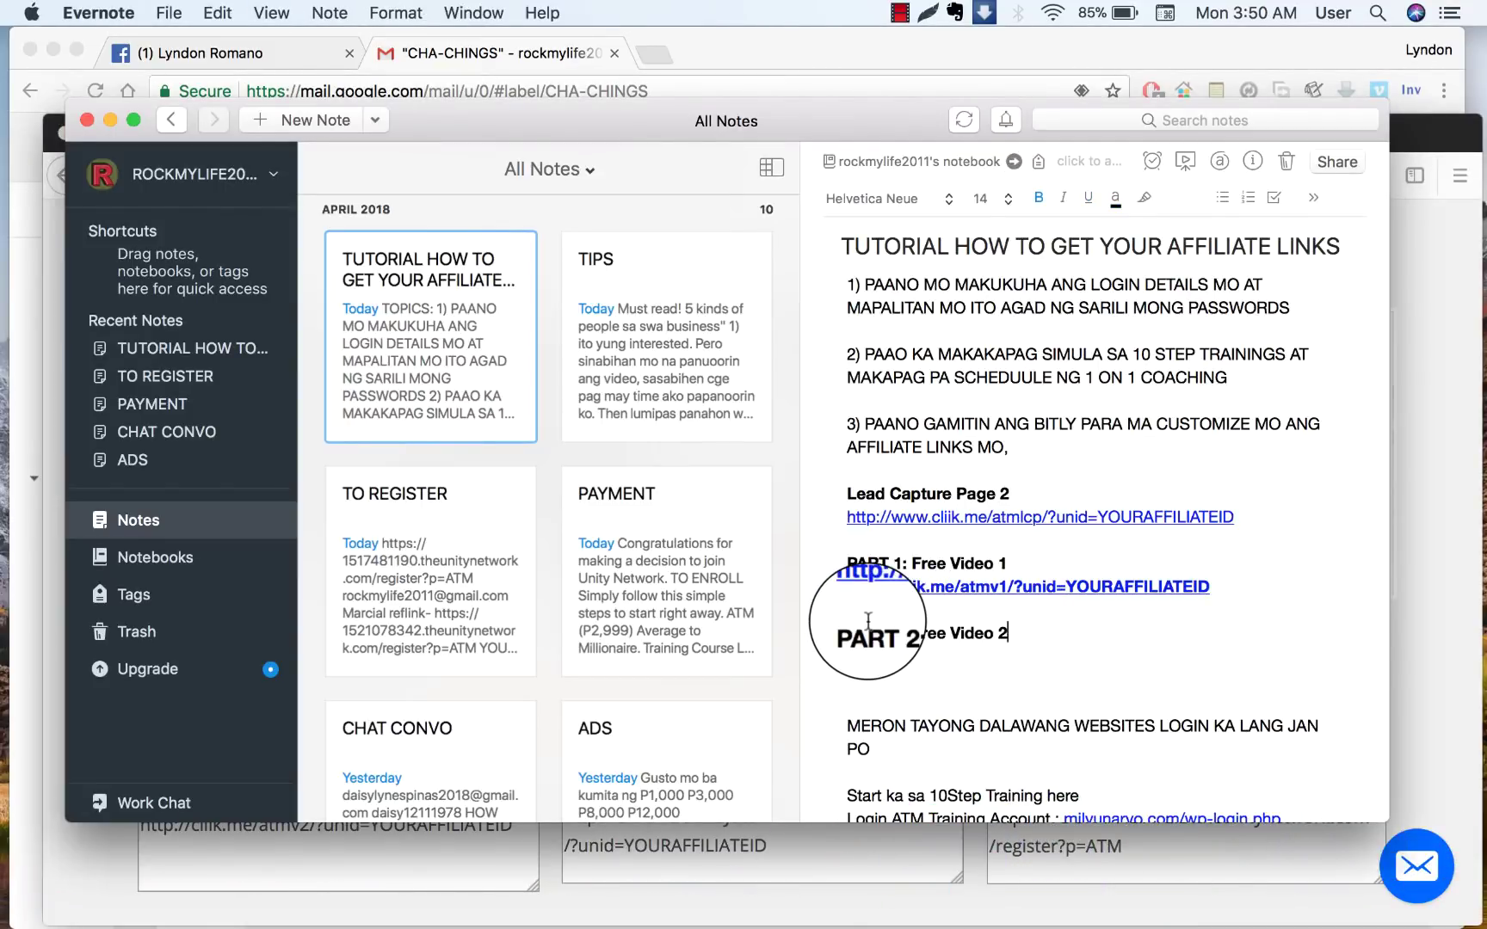
Copy the cliik.me/atmv2 short link into the note beneath the PART 2 heading.
{"action": "left_click", "coordinate": [737, 905]}
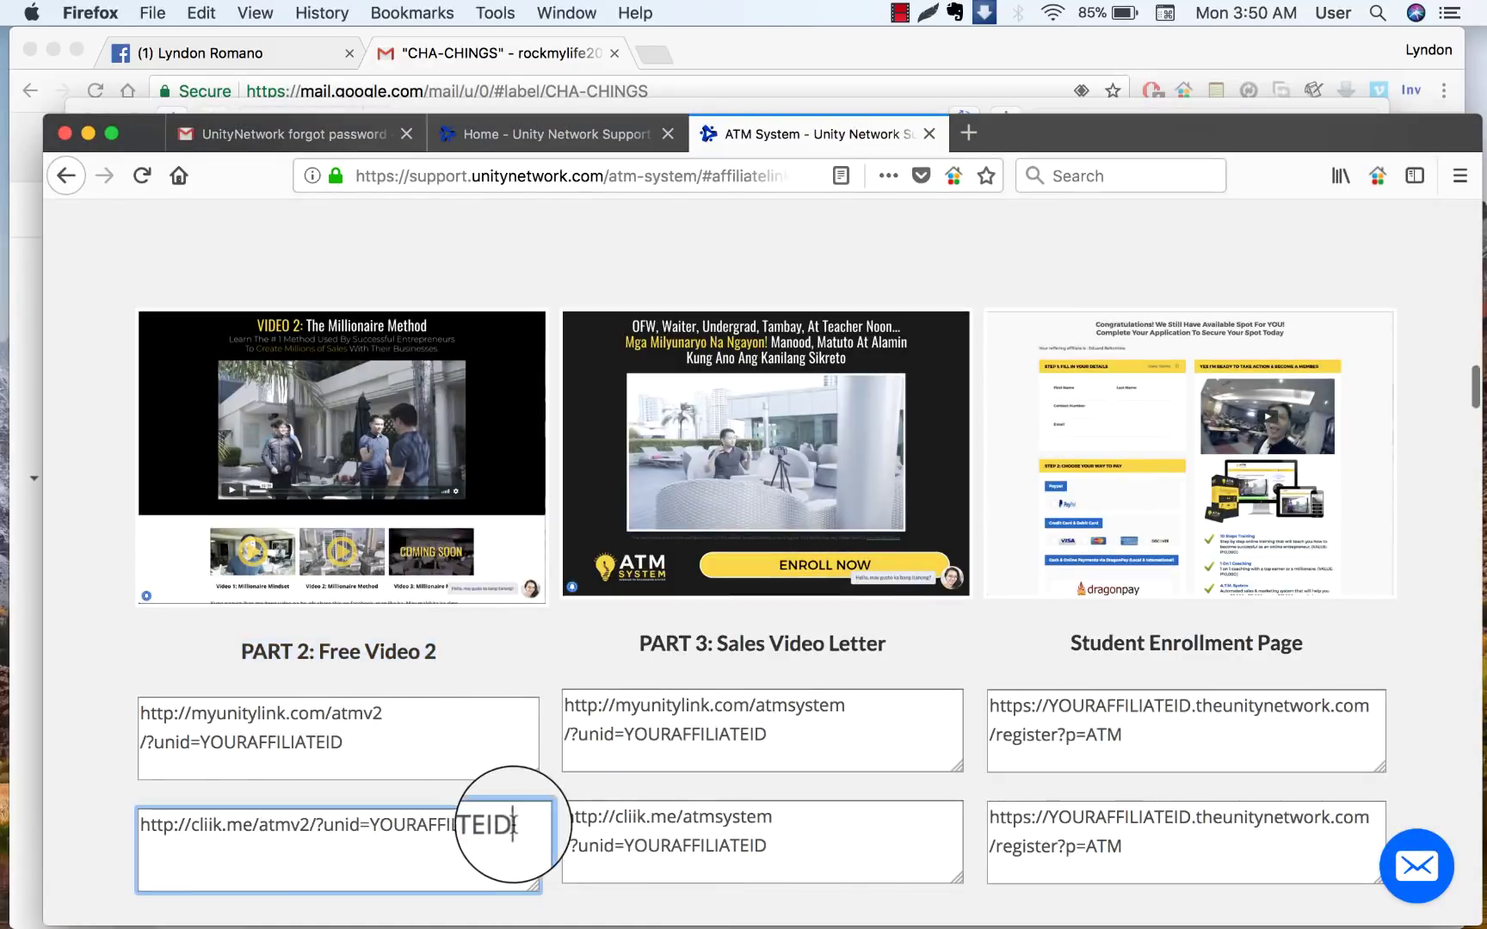
{"action": "left_click_drag", "start_coordinate": [506, 813], "coordinate": [106, 829]}
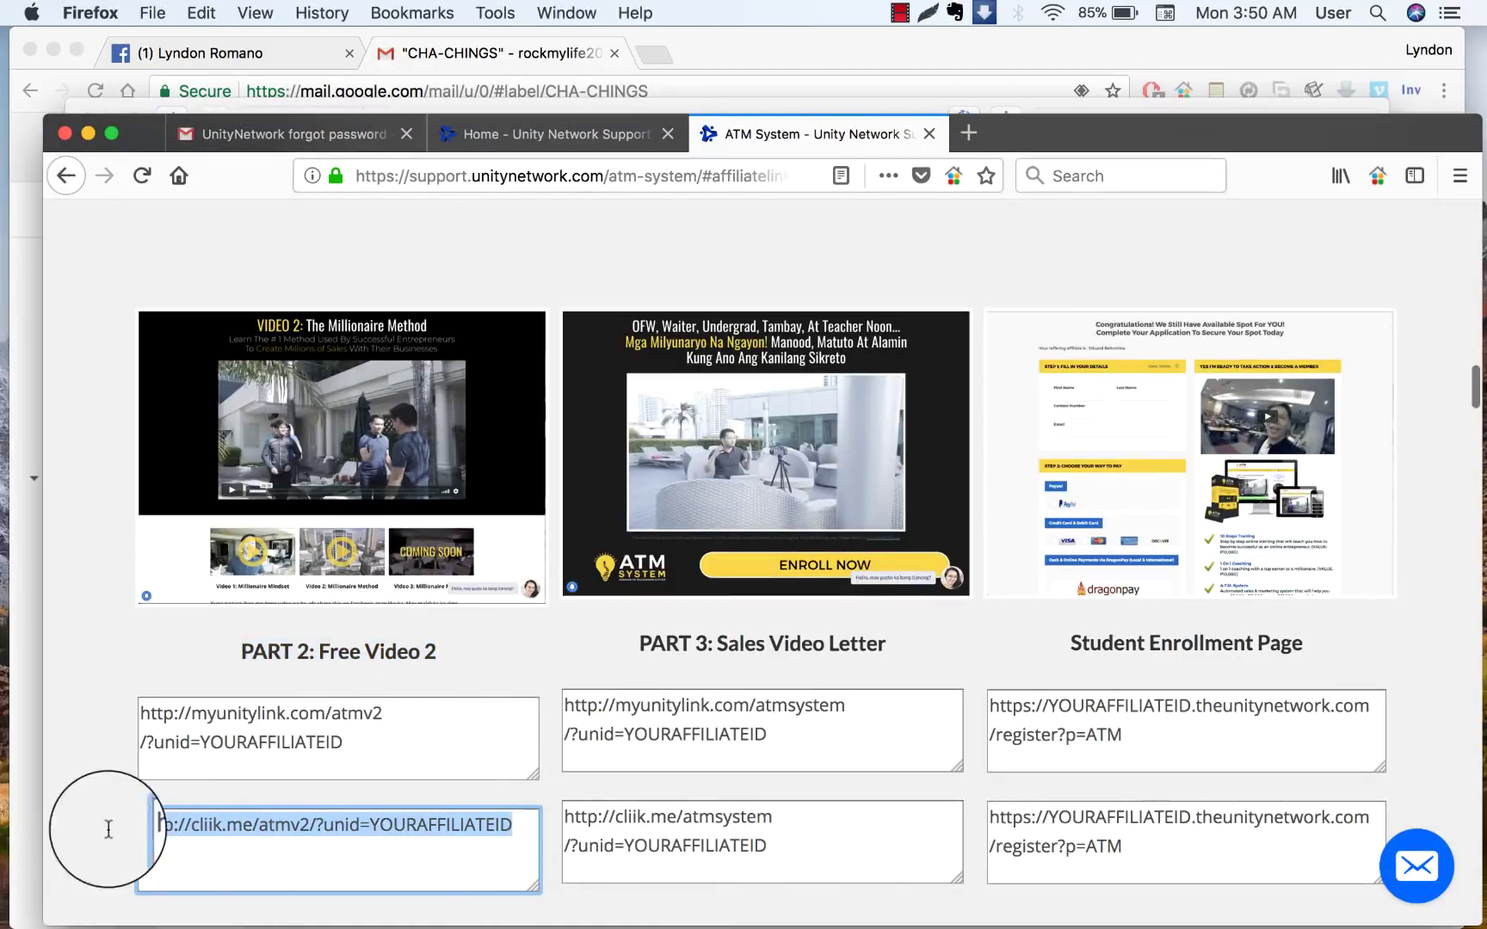
{"action": "right_click", "coordinate": [207, 826]}
{"action": "left_click", "coordinate": [245, 643]}
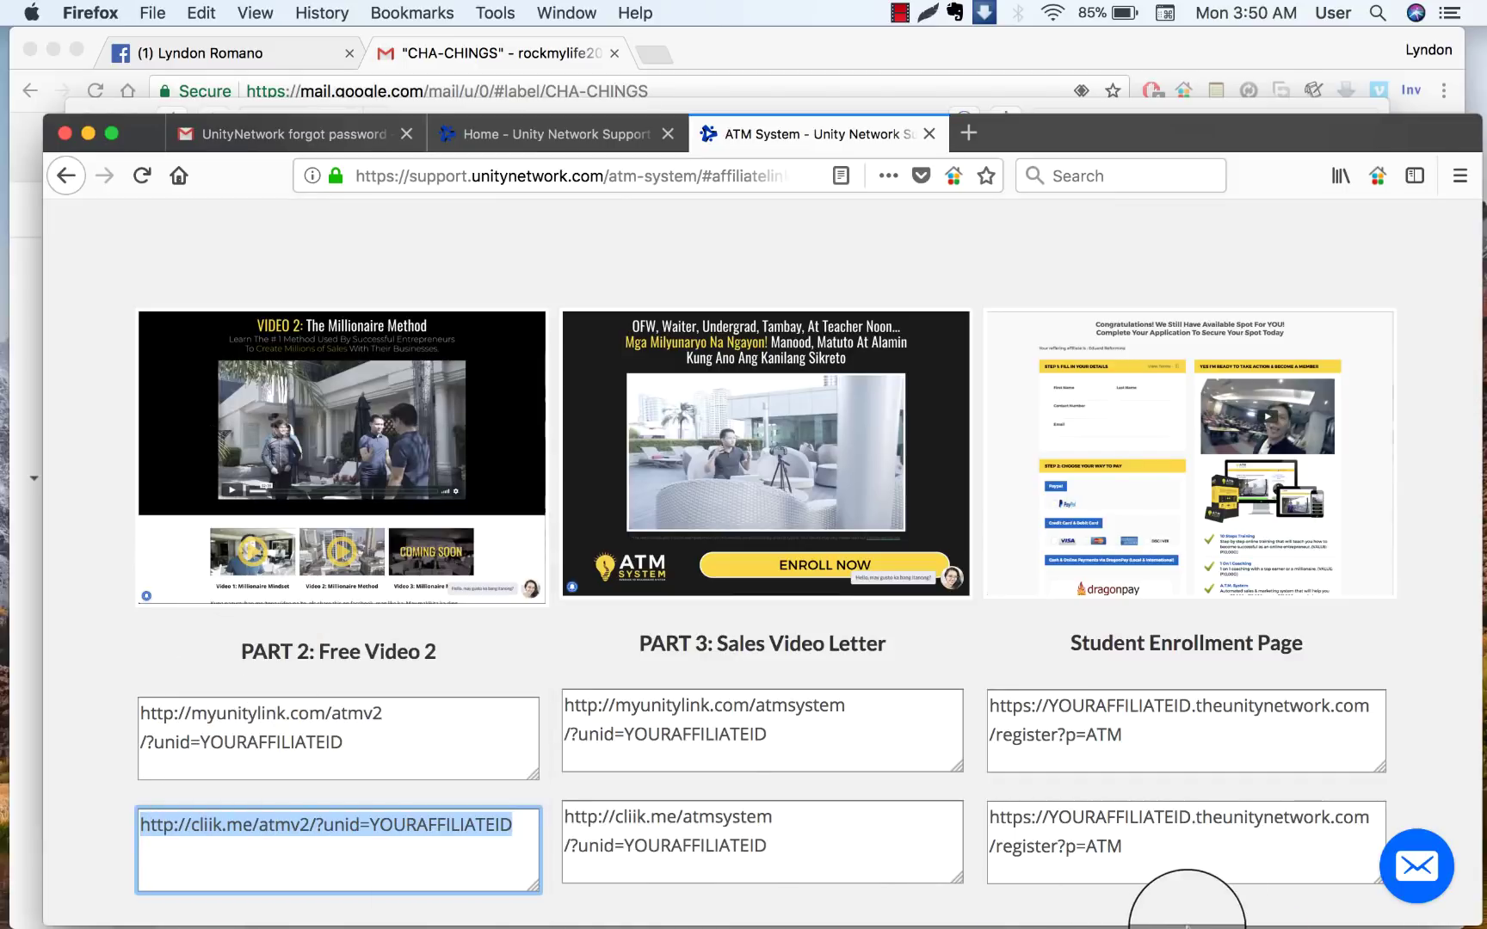
{"action": "left_click", "coordinate": [1153, 852]}
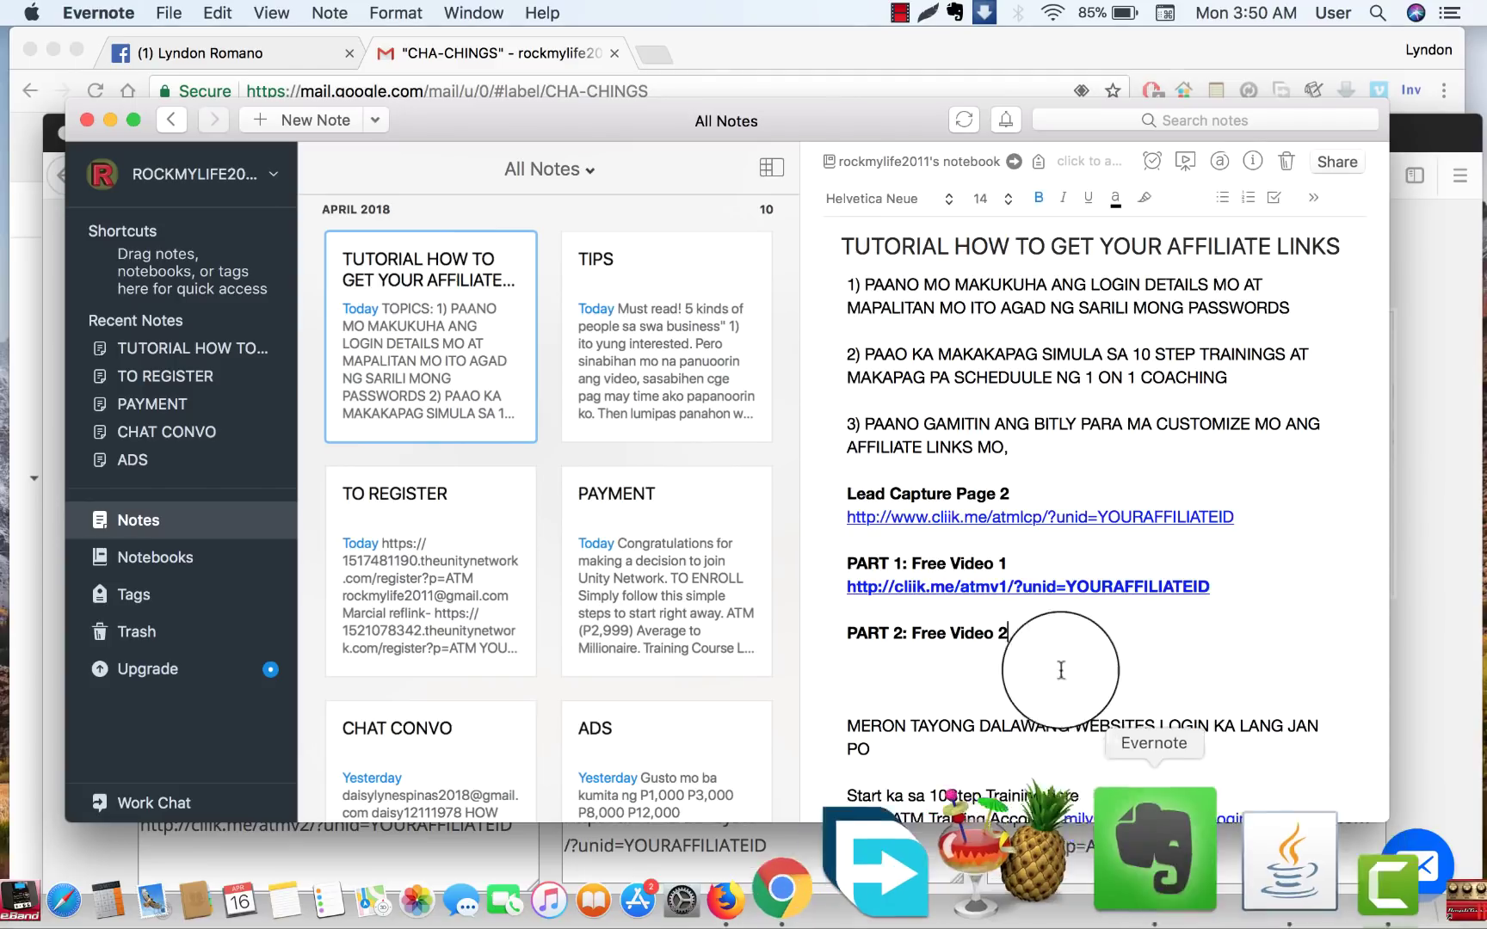
{"action": "key", "text": "Return"}
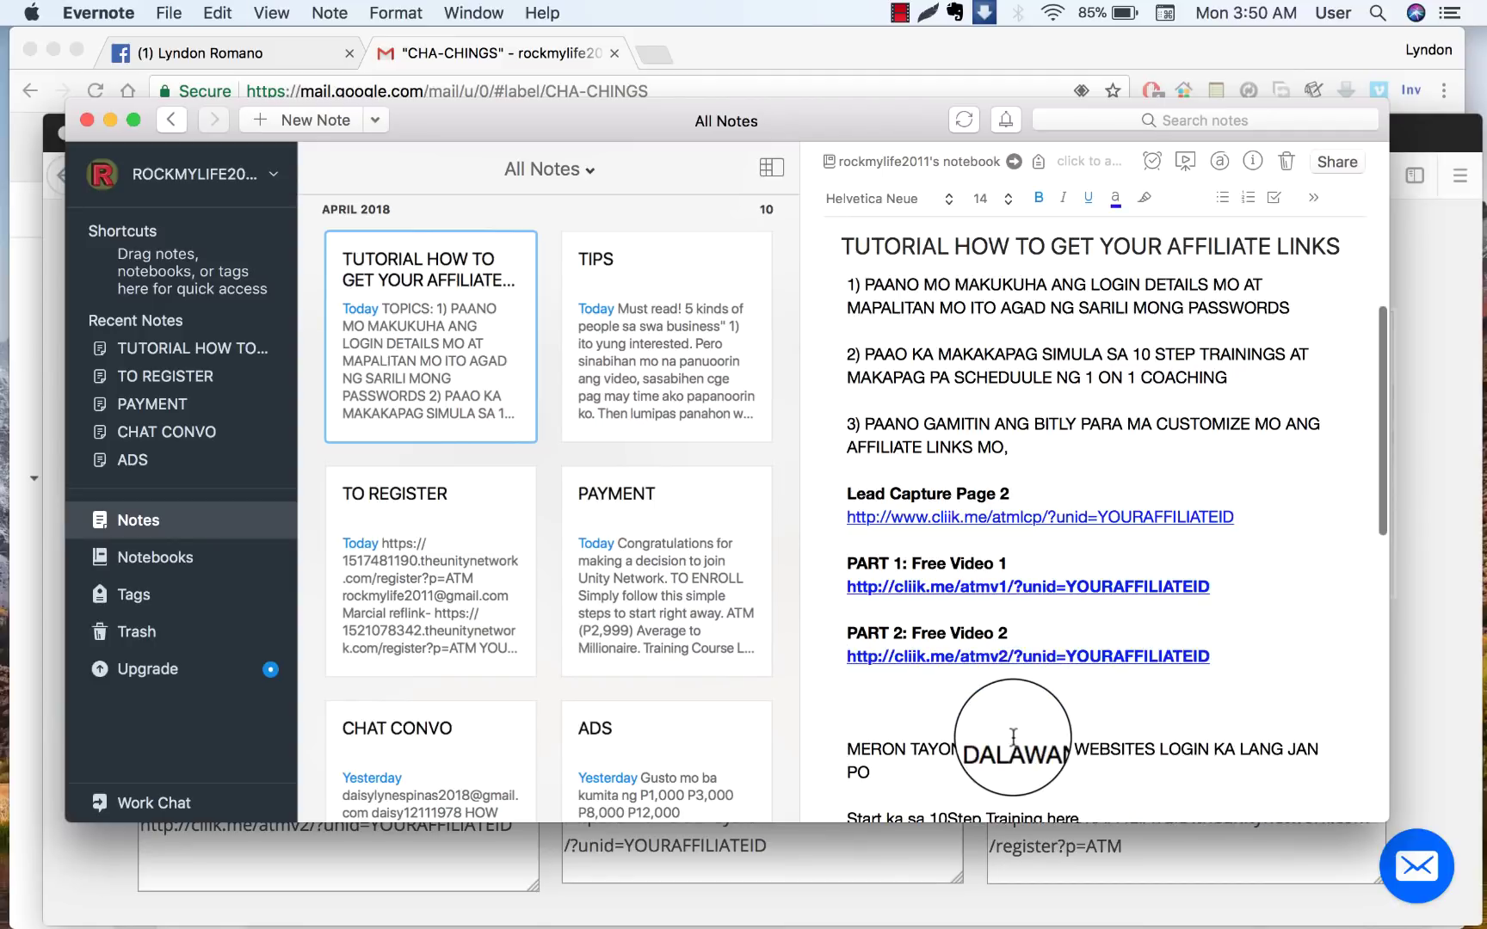
Copy the PART 3: Sales Video Letter heading into the note with a blank line below.
{"action": "left_click", "coordinate": [895, 890]}
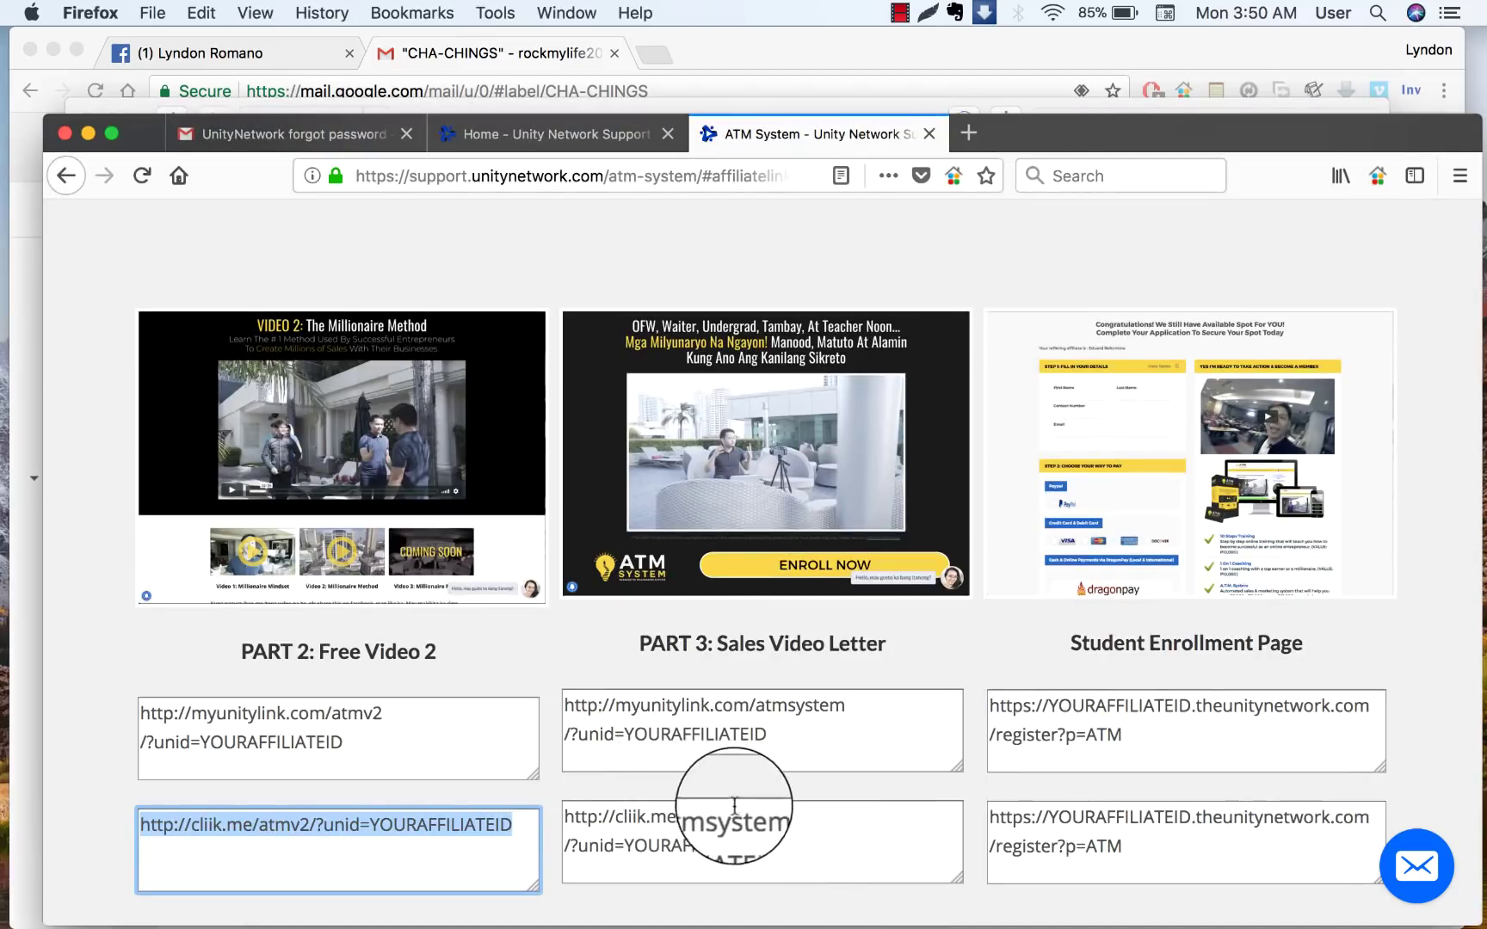
{"action": "left_click_drag", "start_coordinate": [637, 643], "coordinate": [945, 647]}
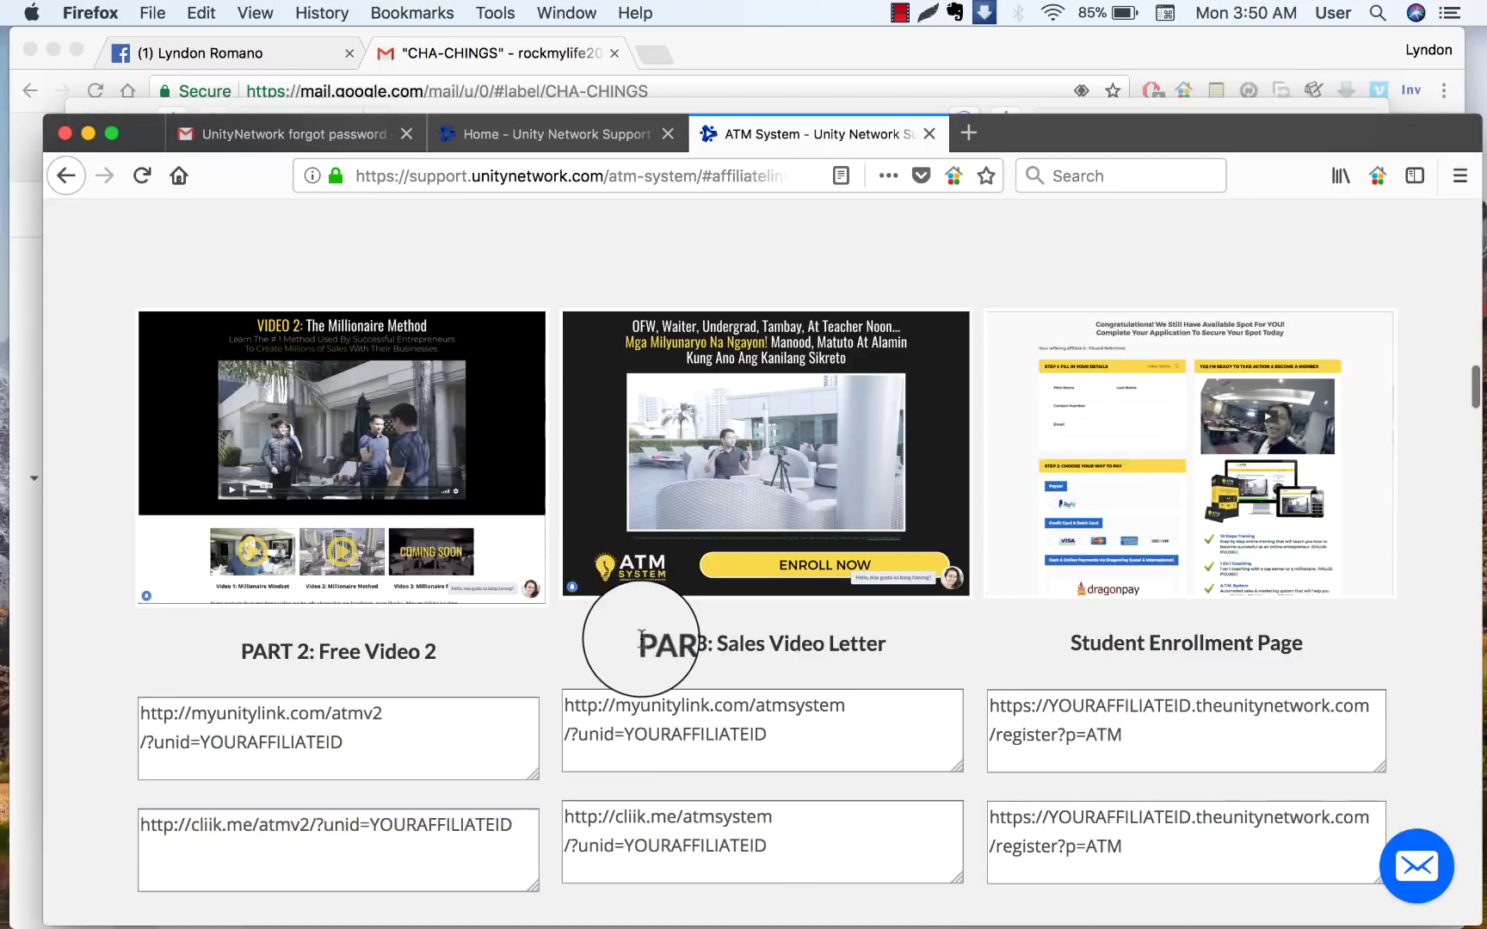
{"action": "right_click", "coordinate": [866, 638]}
{"action": "left_click", "coordinate": [905, 652]}
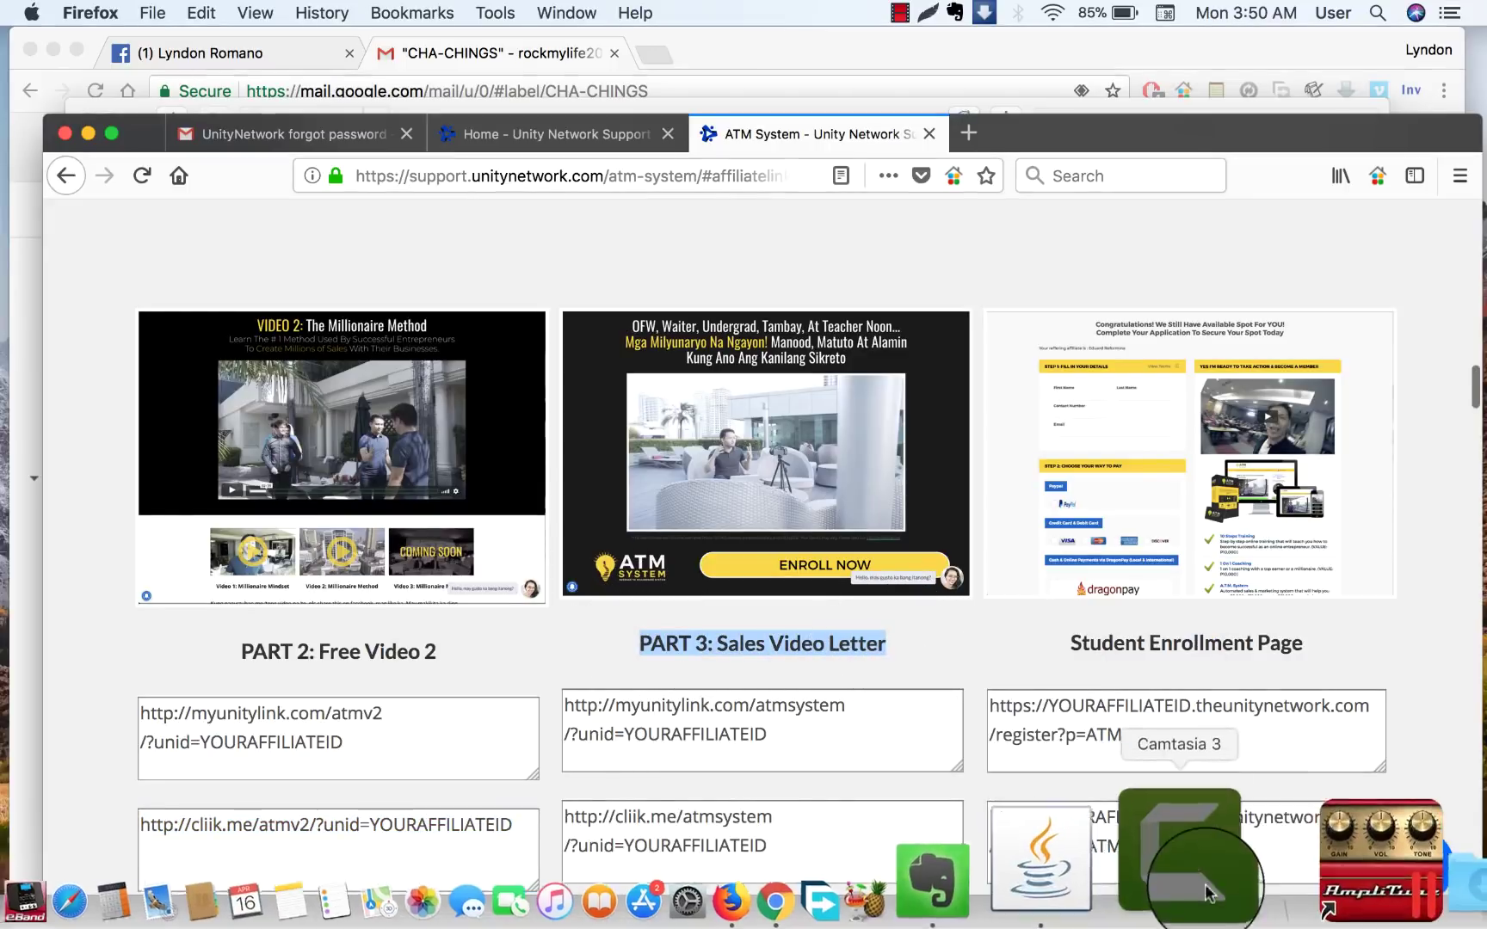
{"action": "left_click", "coordinate": [1104, 873]}
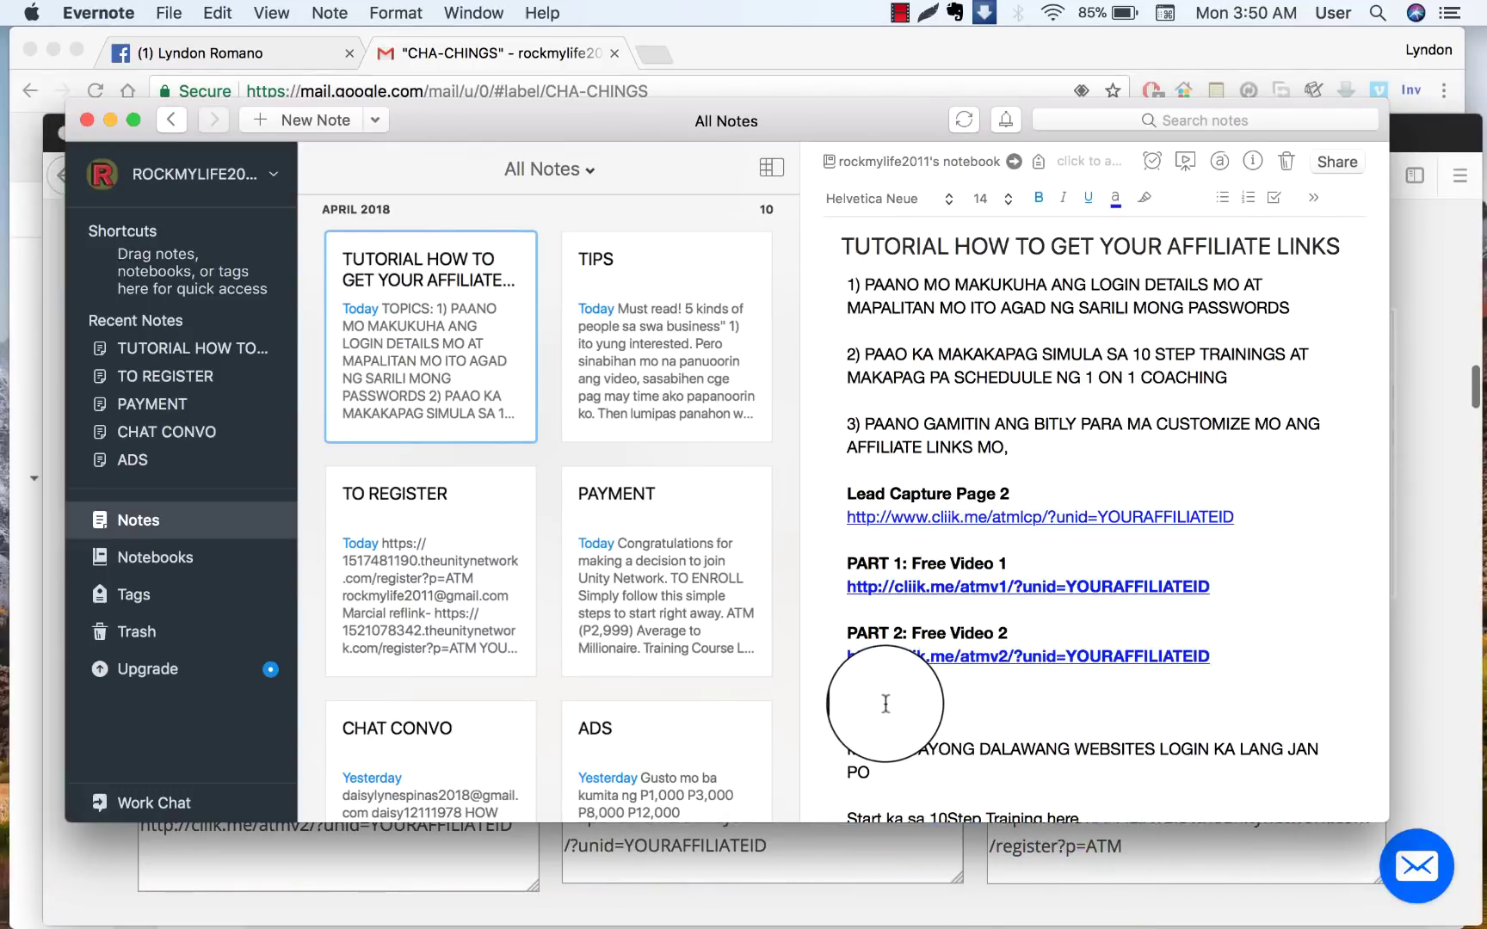
{"action": "key", "text": "Return"}
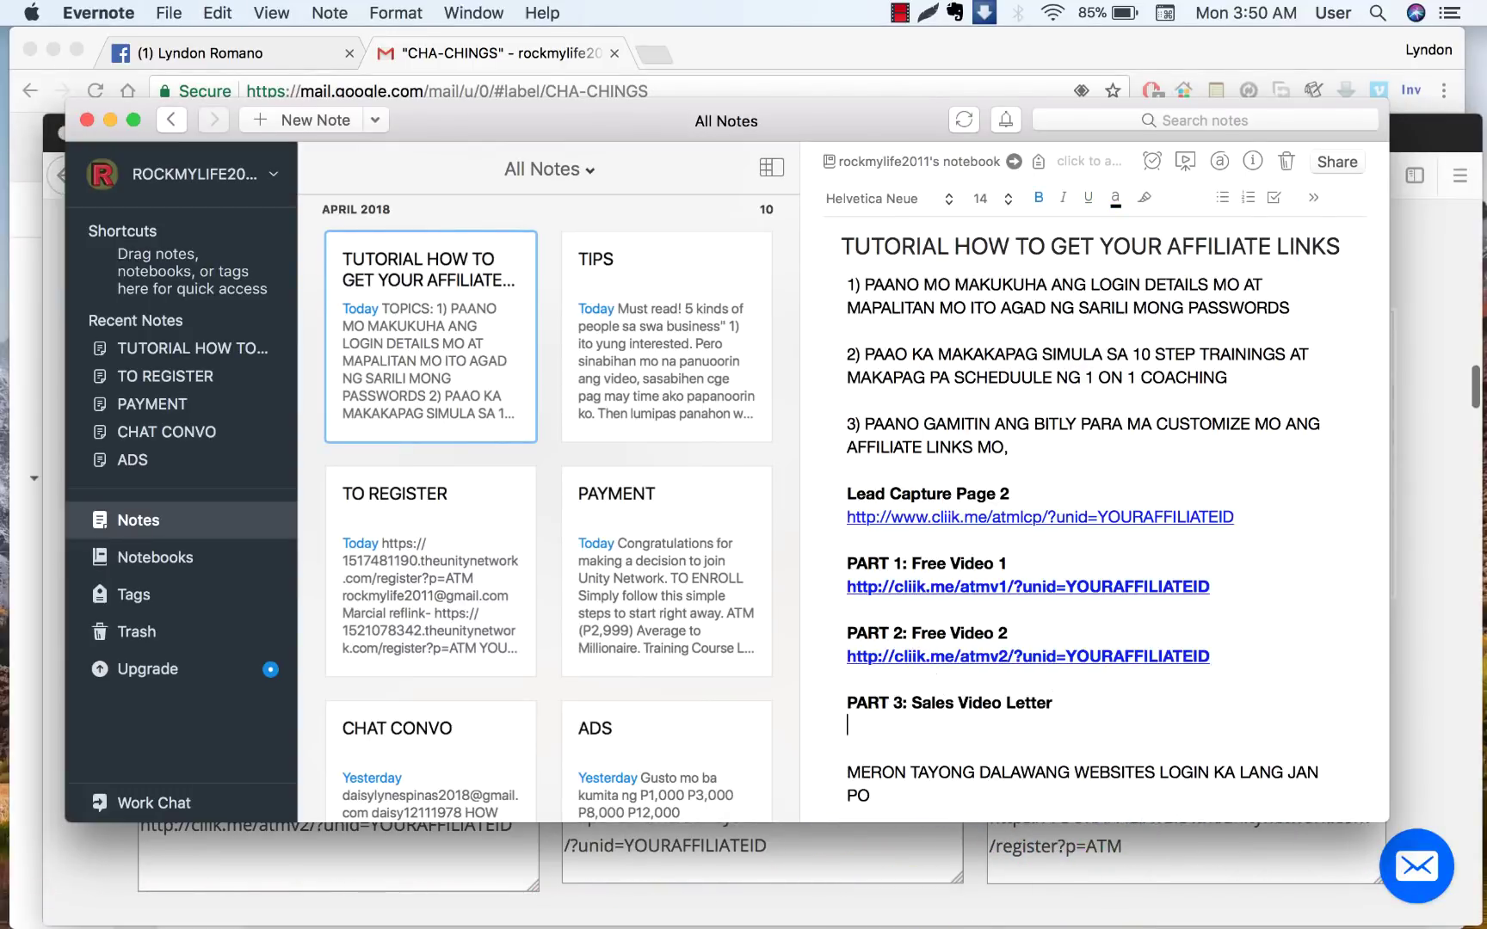
Copy the cliik.me/atmsystem short link and paste it under PART 3 with Cmd+V.
{"action": "left_click", "coordinate": [853, 841]}
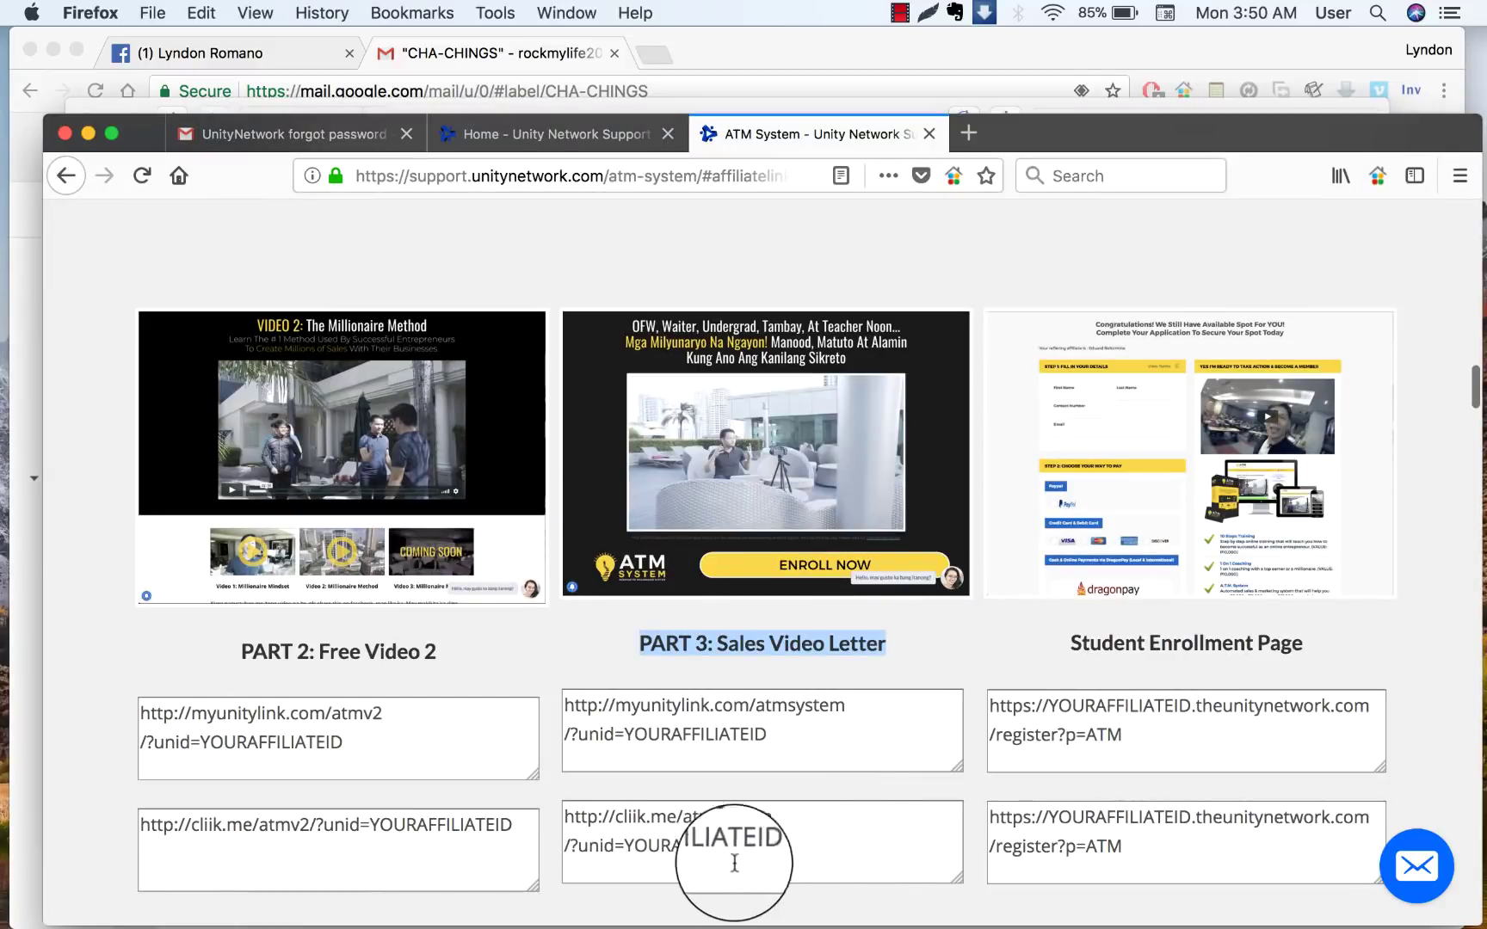
{"action": "left_click_drag", "start_coordinate": [757, 843], "coordinate": [531, 797]}
{"action": "right_click", "coordinate": [597, 808]}
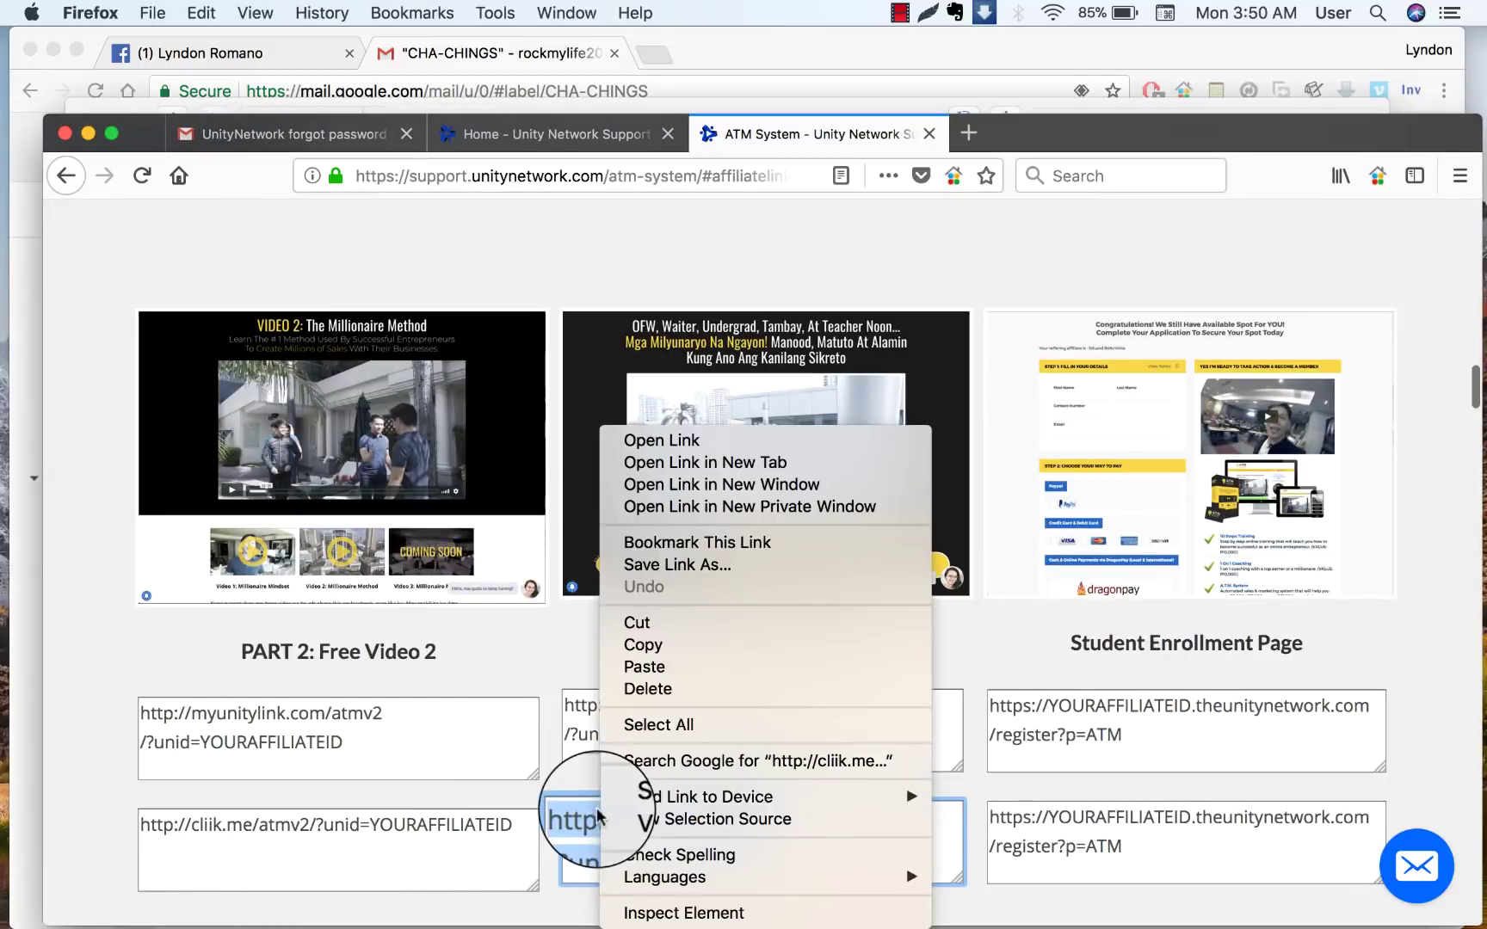
{"action": "left_click", "coordinate": [637, 643]}
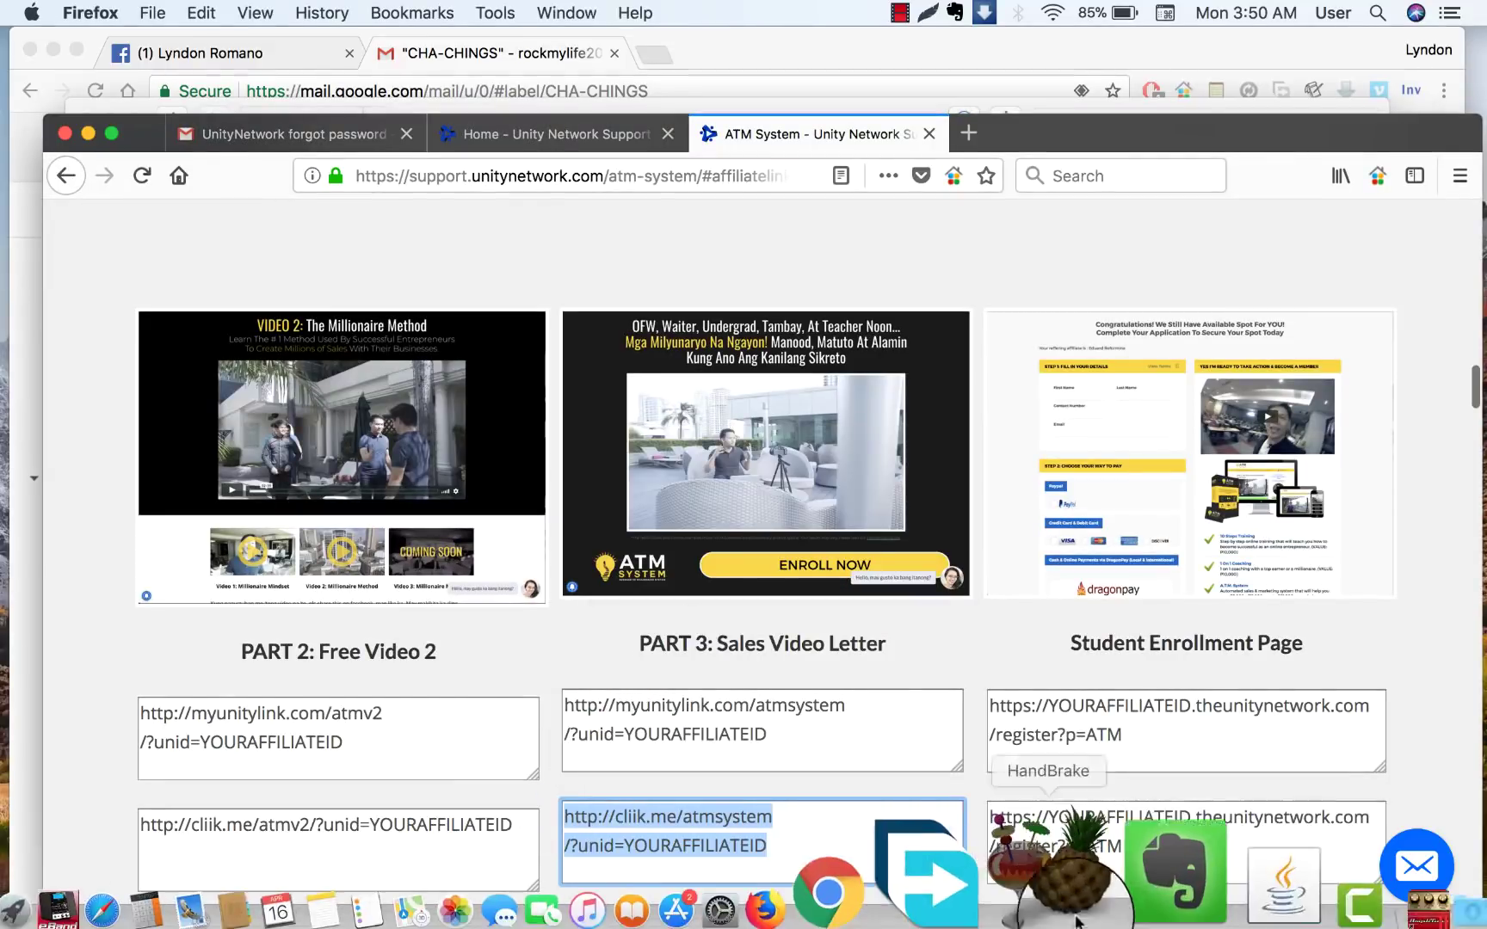
{"action": "left_click", "coordinate": [1200, 860]}
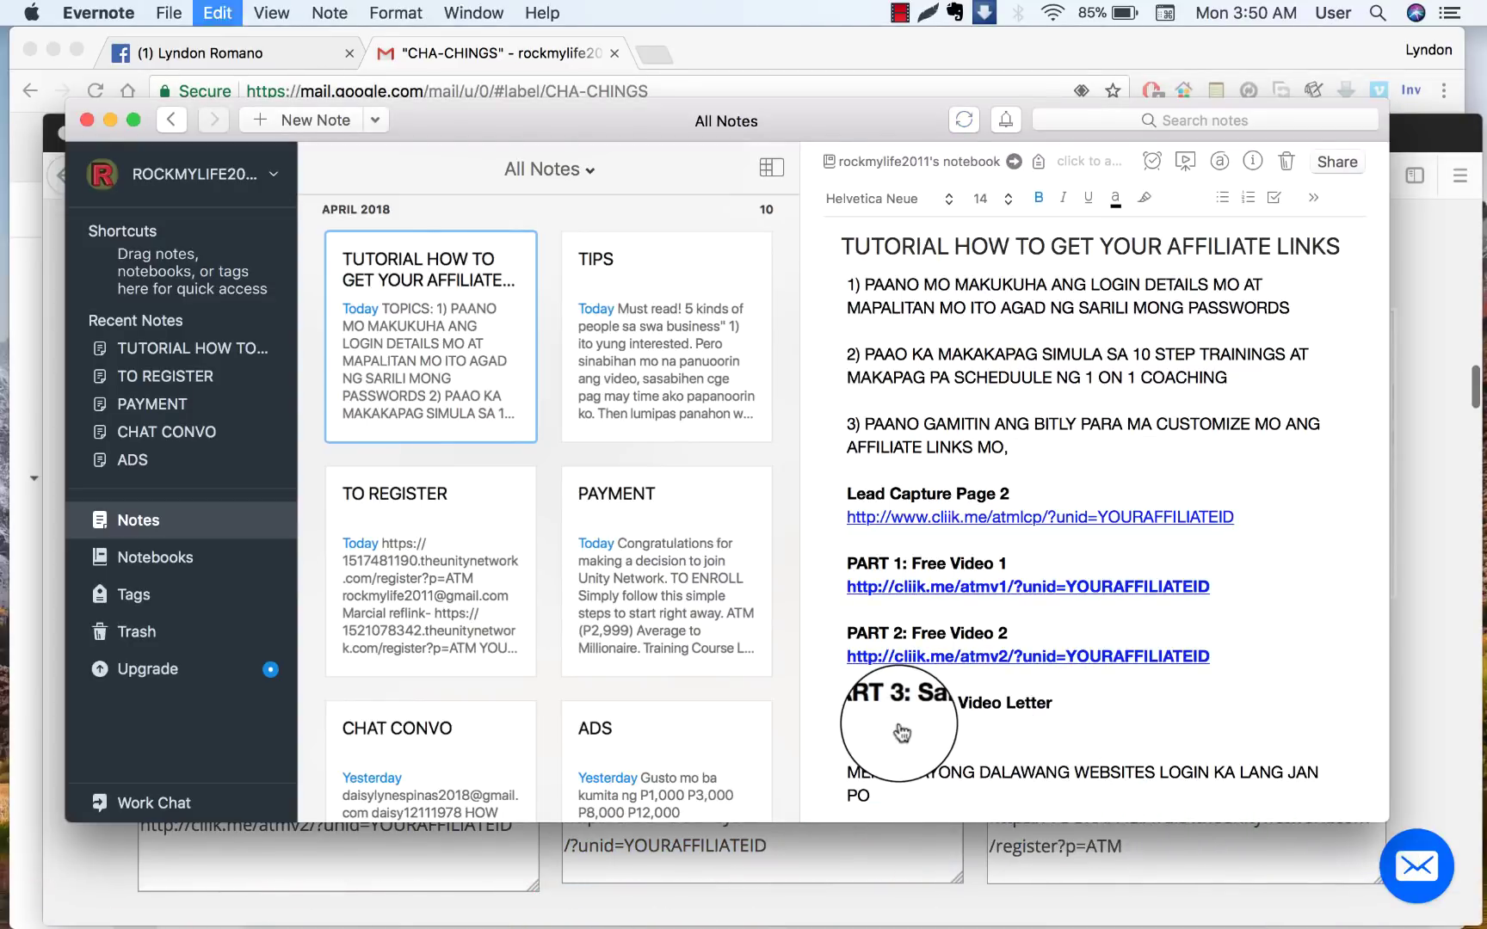
{"action": "key", "text": "super+v"}
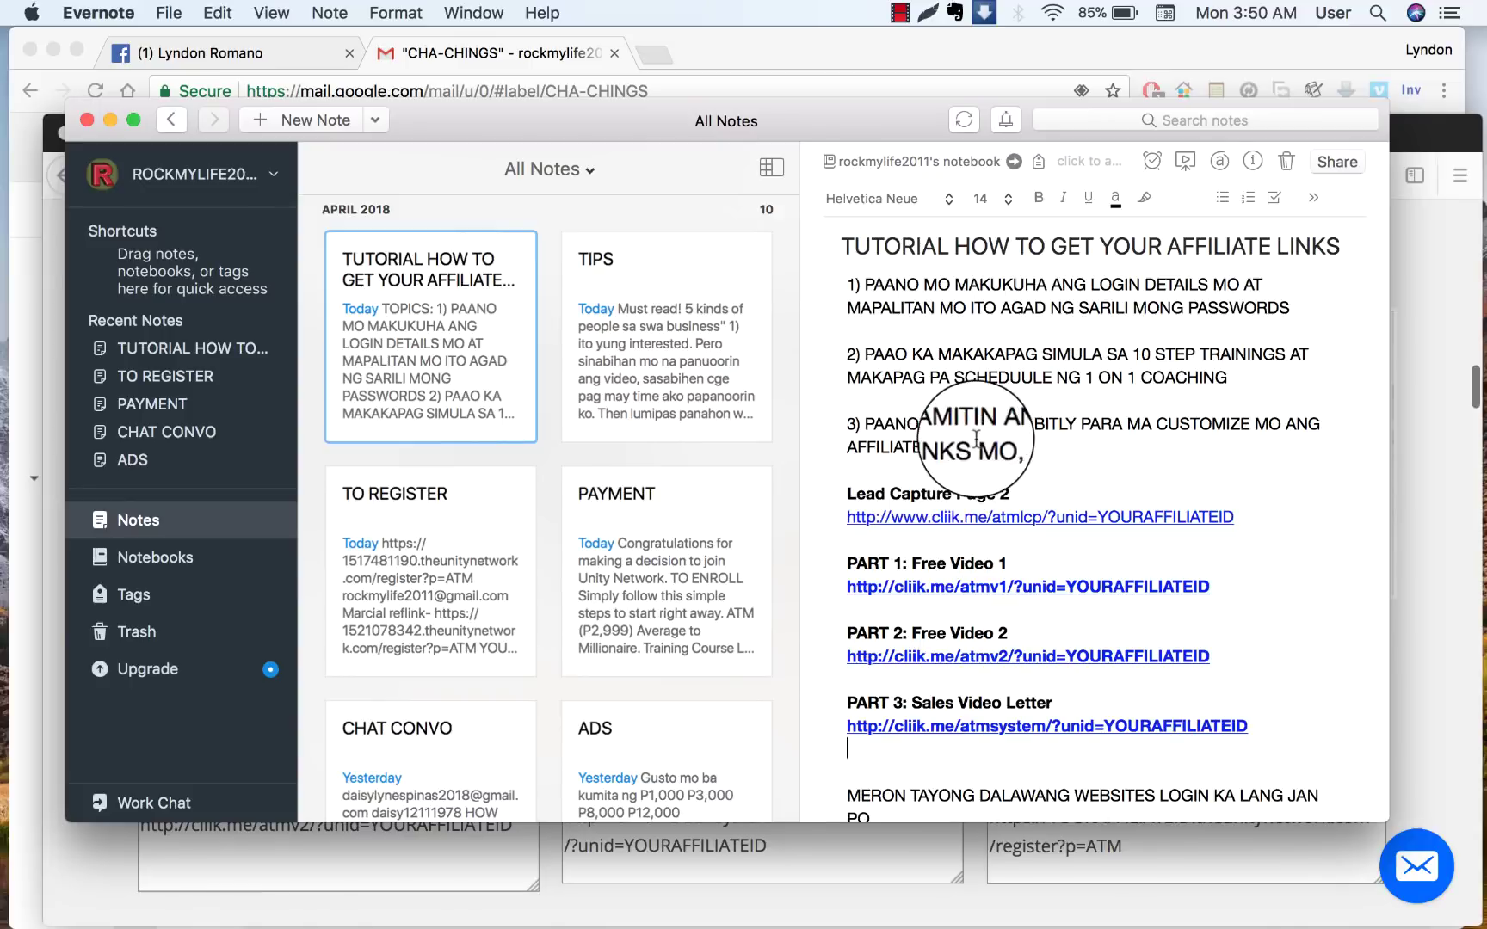
Add blank lines above Lead Capture Page 2 and before the MERON section.
{"action": "key", "text": "Return"}
{"action": "key", "text": "Return"}
{"action": "key", "text": "Return"}
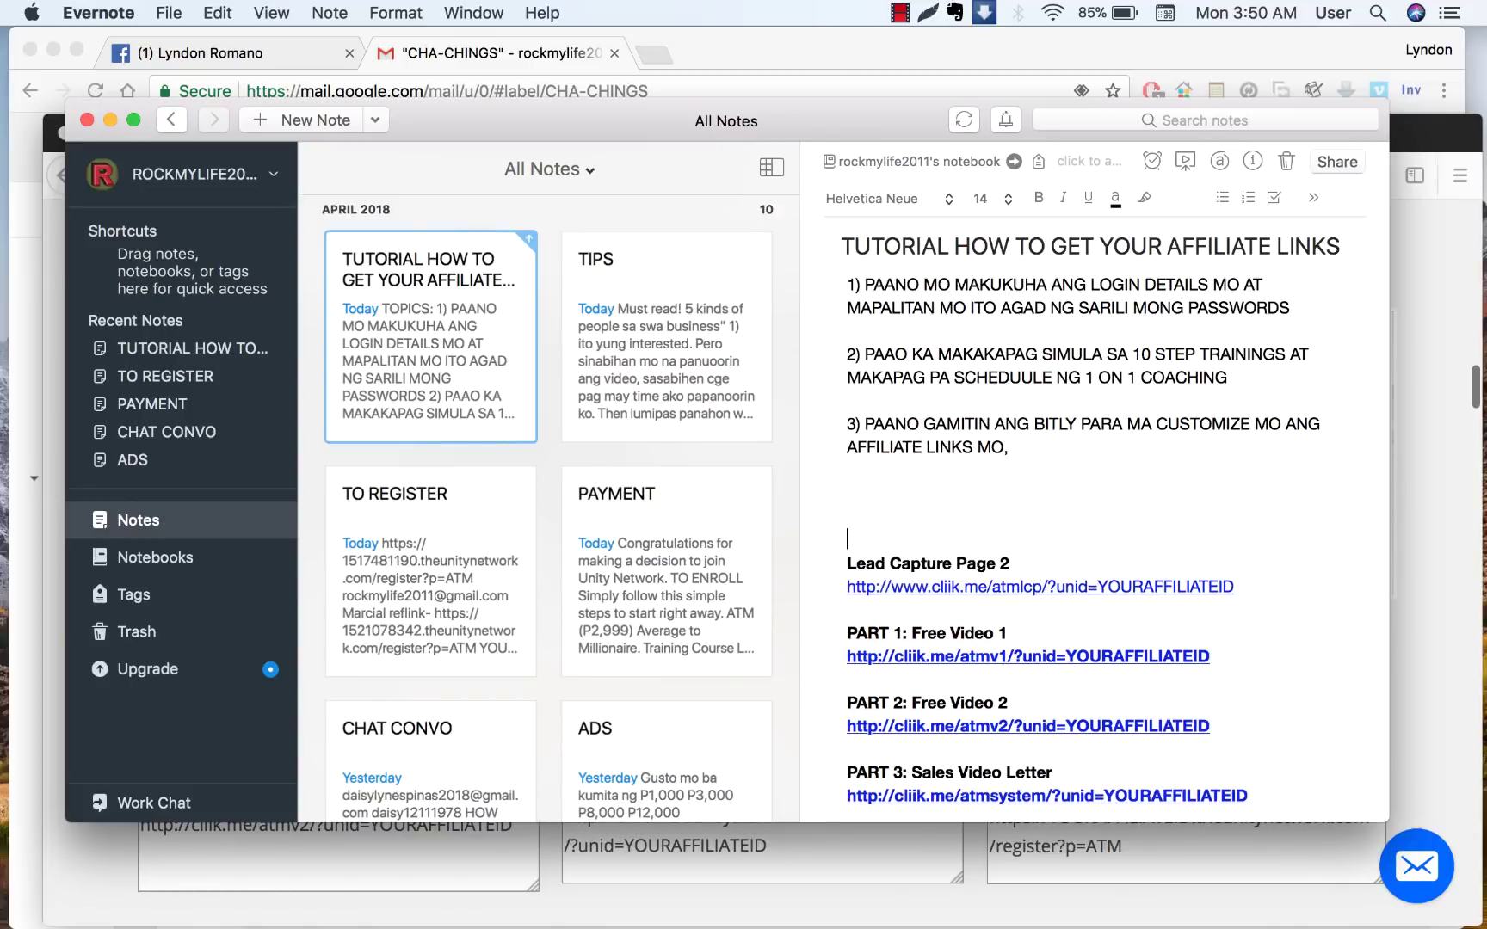
{"action": "scroll", "coordinate": [878, 538], "scroll_direction": "down", "scroll_amount": 3}
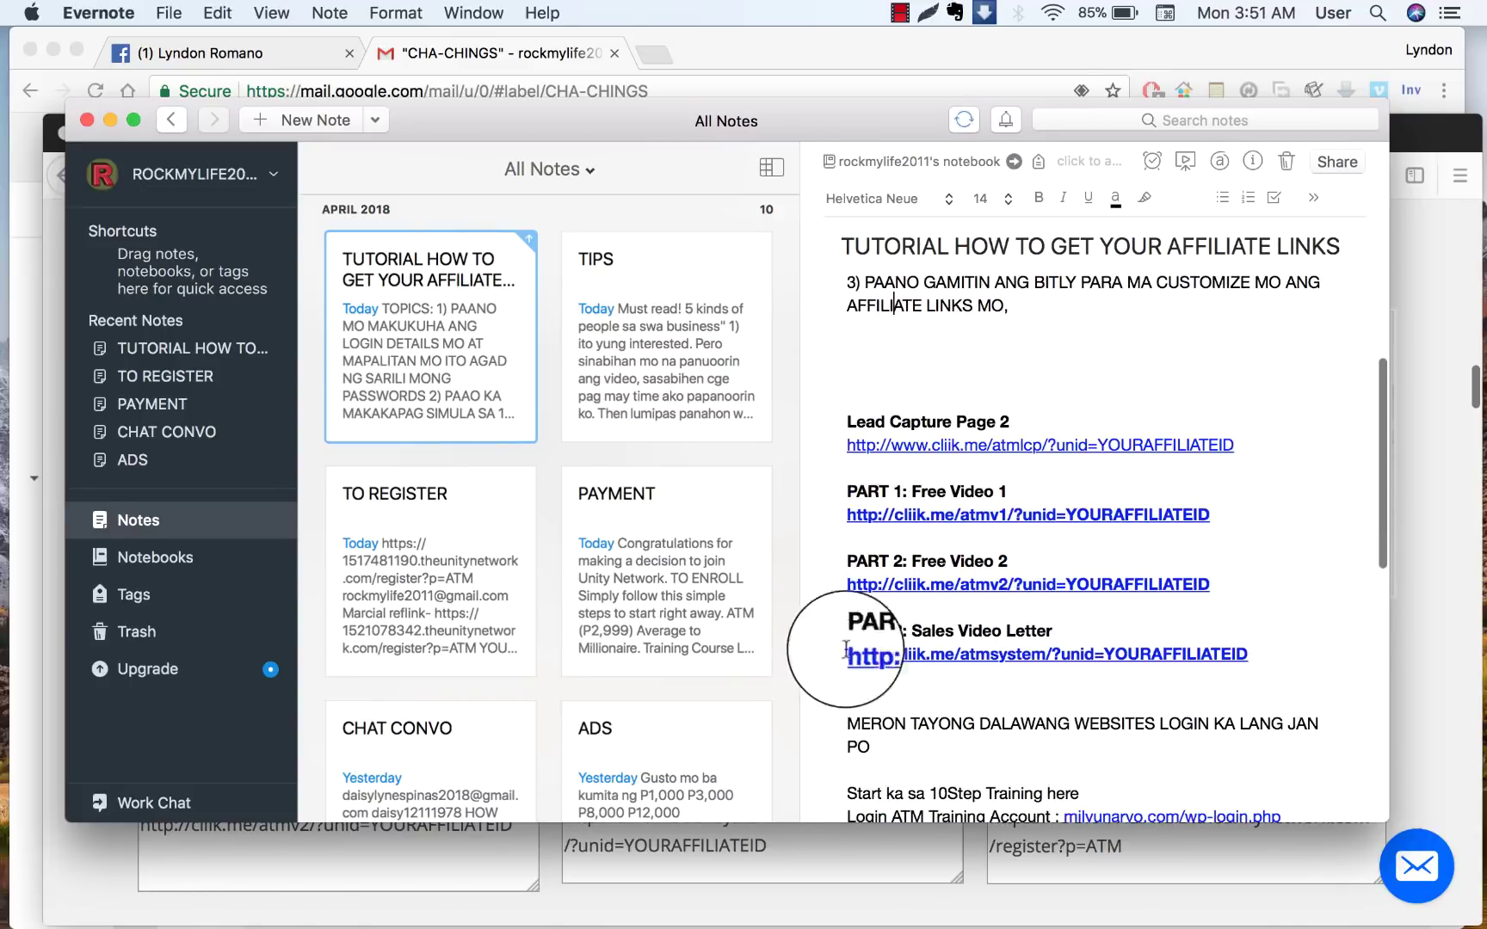
{"action": "key", "text": "Return"}
{"action": "key", "text": "Return"}
{"action": "key", "text": "Return"}
{"action": "key", "text": "Return"}
{"action": "key", "text": "Return"}
{"action": "key", "text": "Return"}
{"action": "key", "text": "Return"}
{"action": "scroll", "coordinate": [840, 691], "scroll_direction": "down", "scroll_amount": 6}
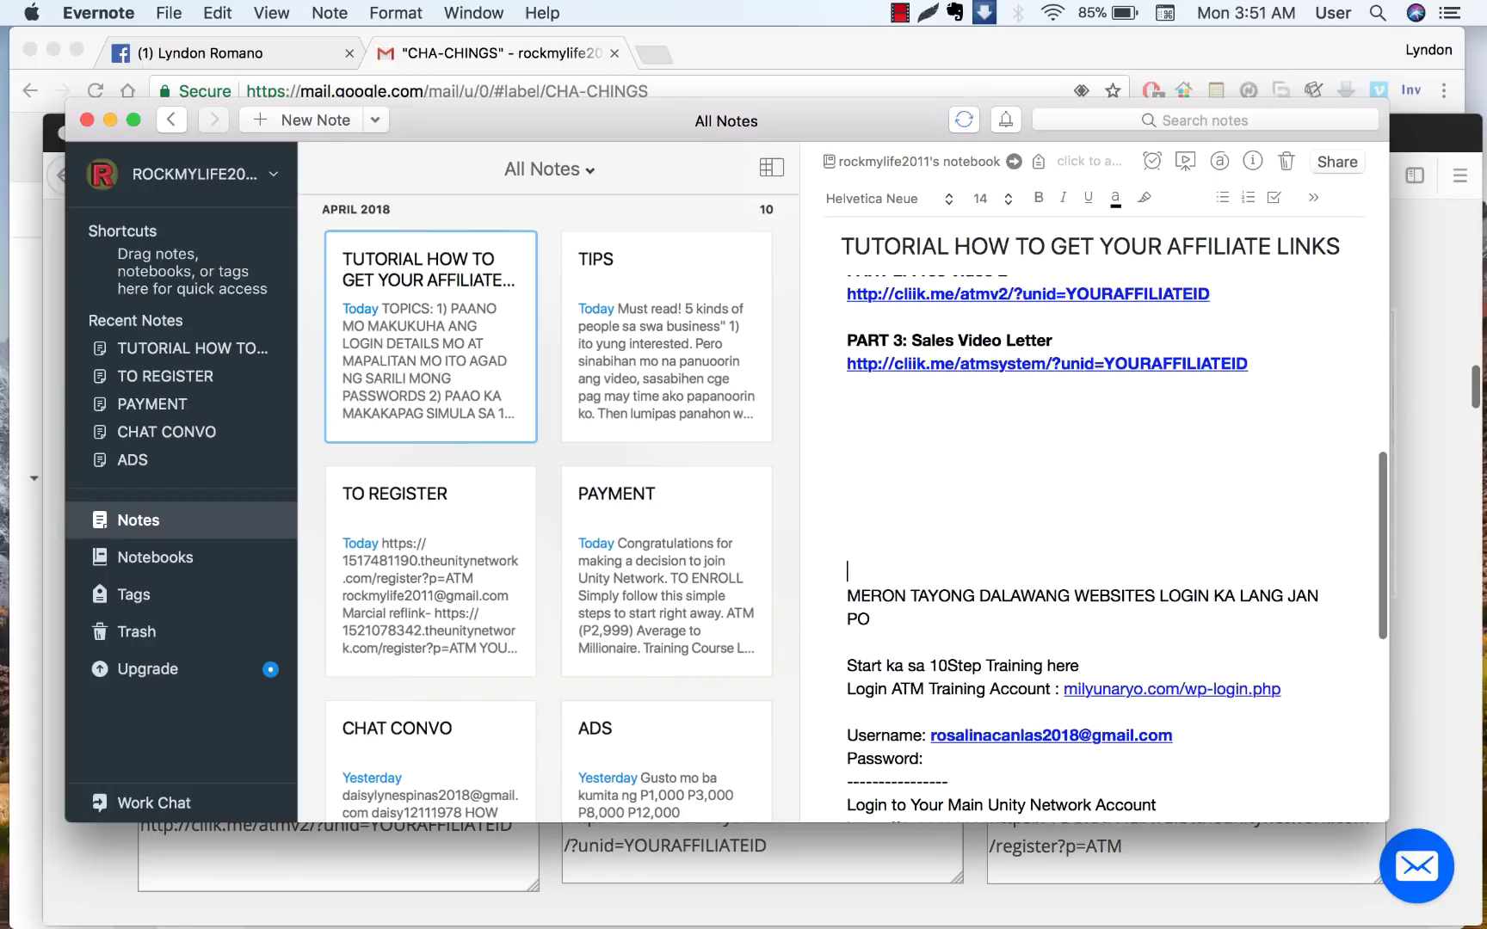
{"action": "scroll", "coordinate": [979, 472], "scroll_direction": "up", "scroll_amount": 3}
{"action": "scroll", "coordinate": [979, 471], "scroll_direction": "up", "scroll_amount": 5}
{"action": "scroll", "coordinate": [856, 474], "scroll_direction": "up", "scroll_amount": 1}
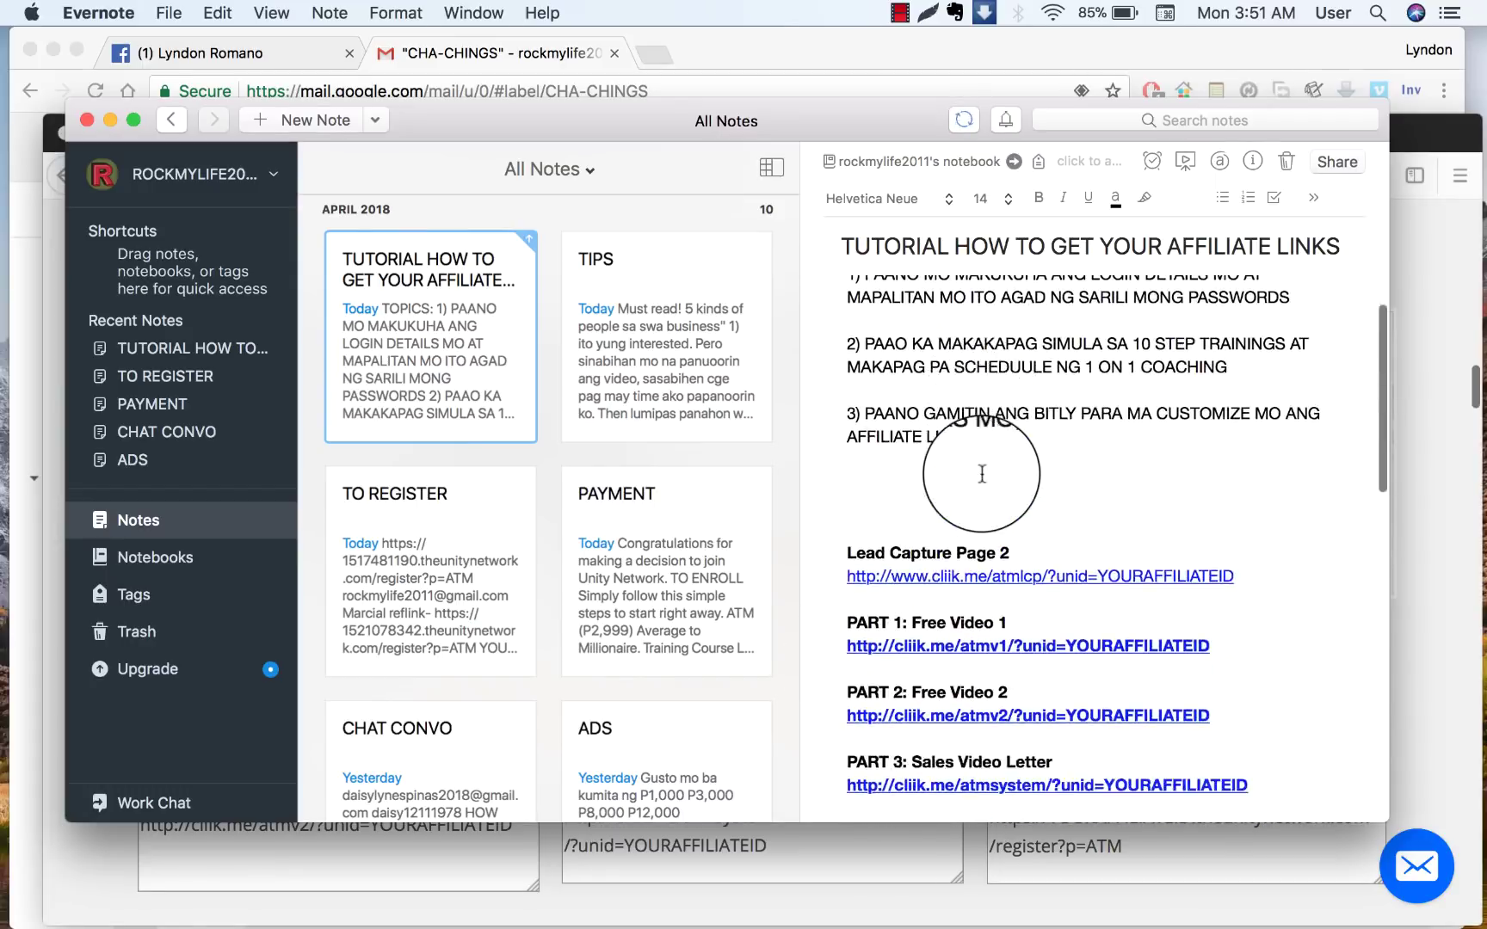
{"action": "scroll", "coordinate": [981, 471], "scroll_direction": "down", "scroll_amount": 3}
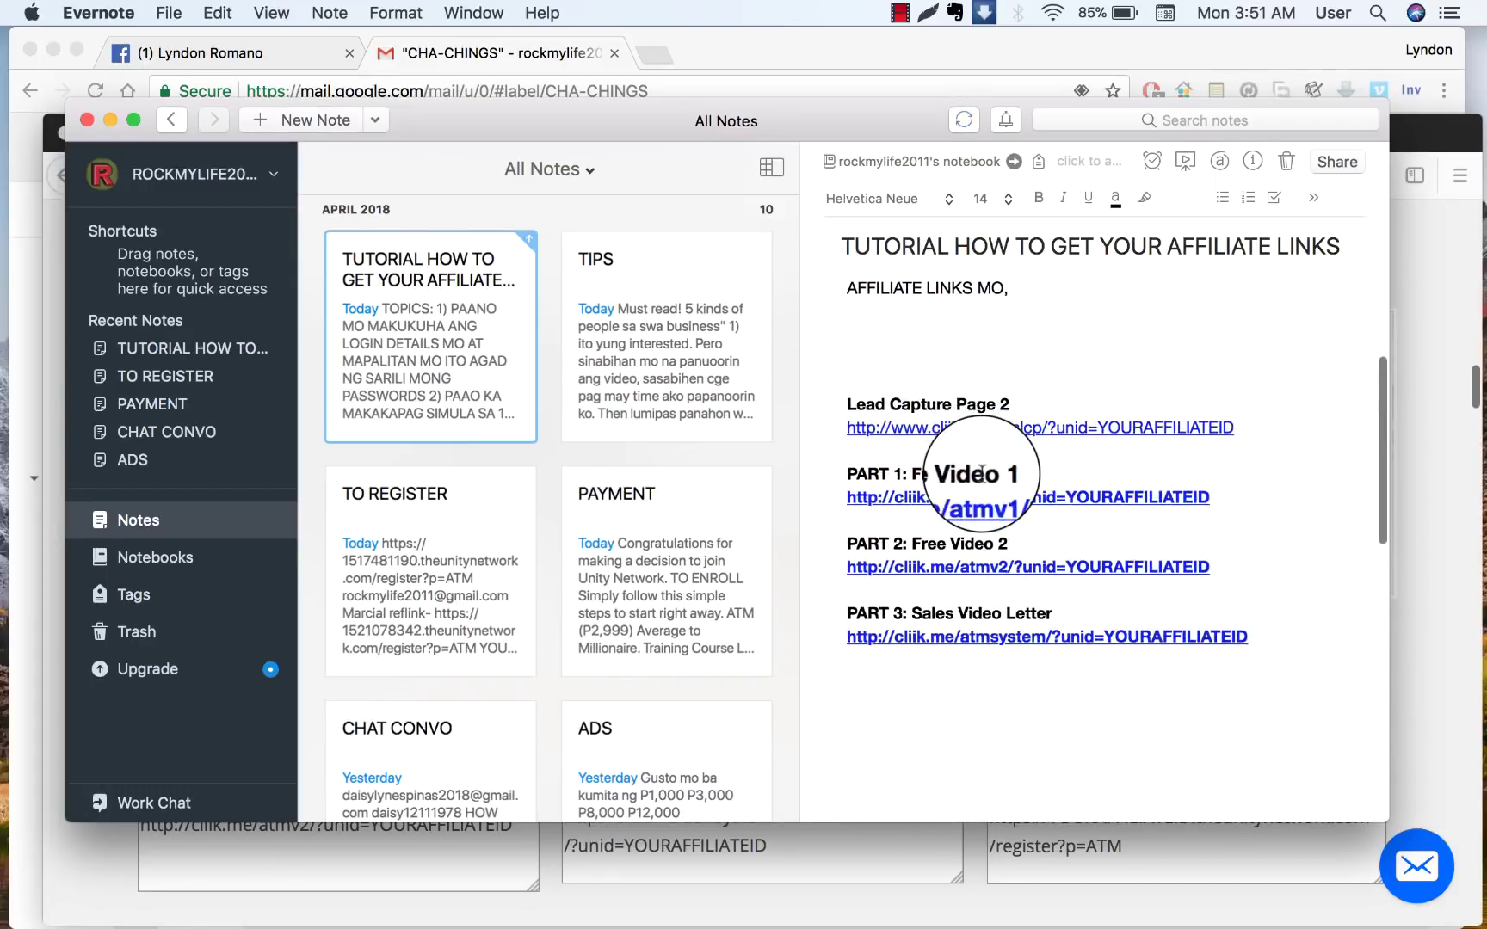
{"action": "left_click", "coordinate": [809, 50]}
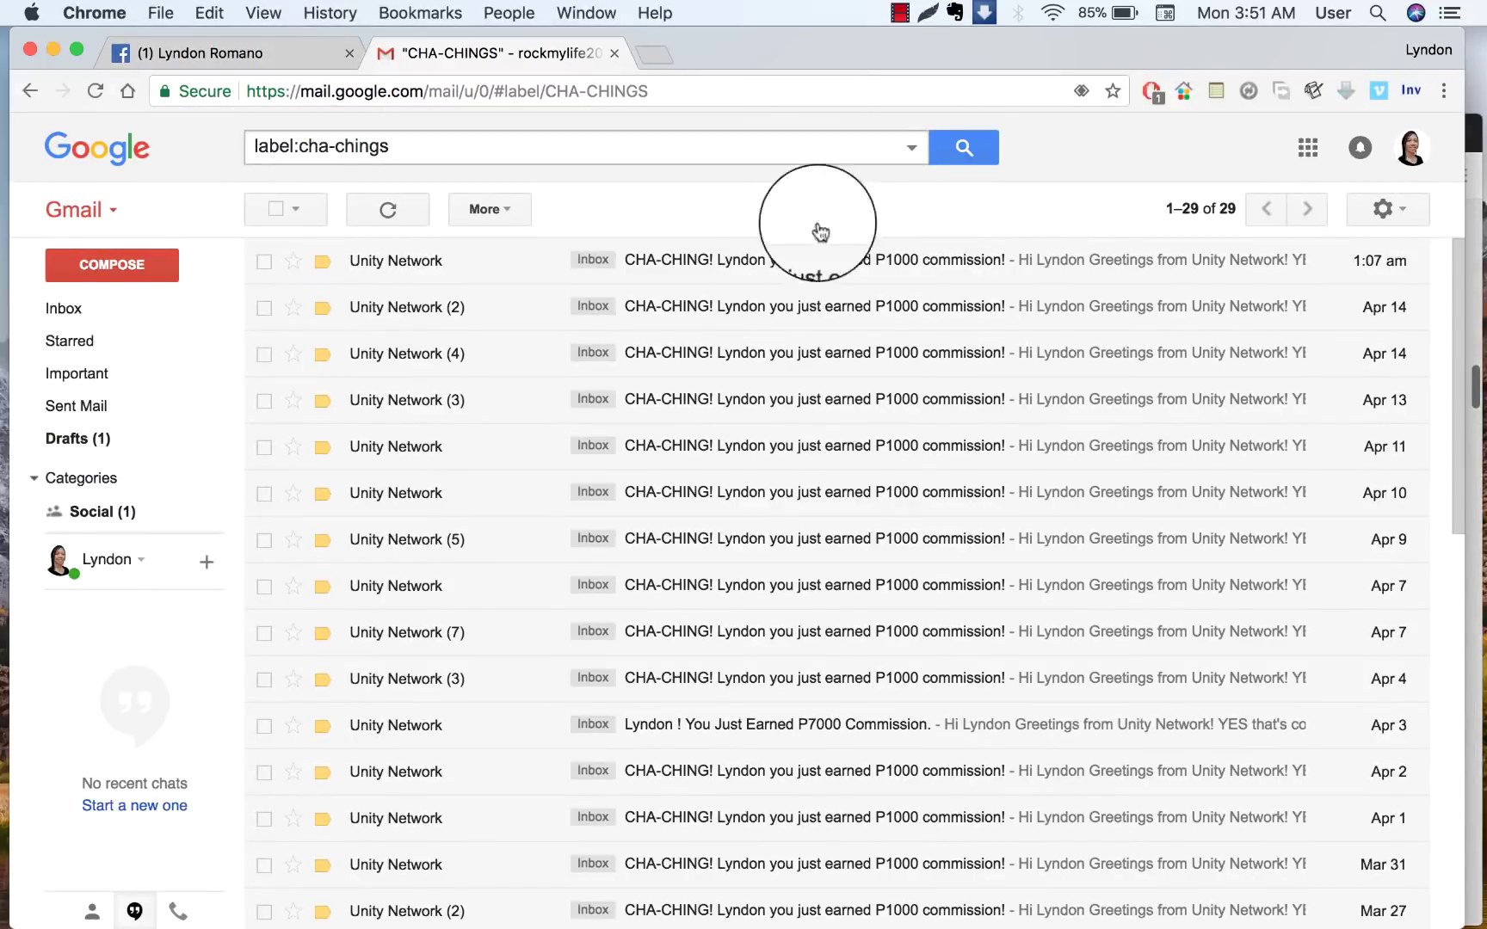
Copy the Student Enrollment Page heading from the ATM System page into the note.
{"action": "left_click", "coordinate": [938, 865]}
{"action": "scroll", "coordinate": [1033, 671], "scroll_direction": "down", "scroll_amount": 1}
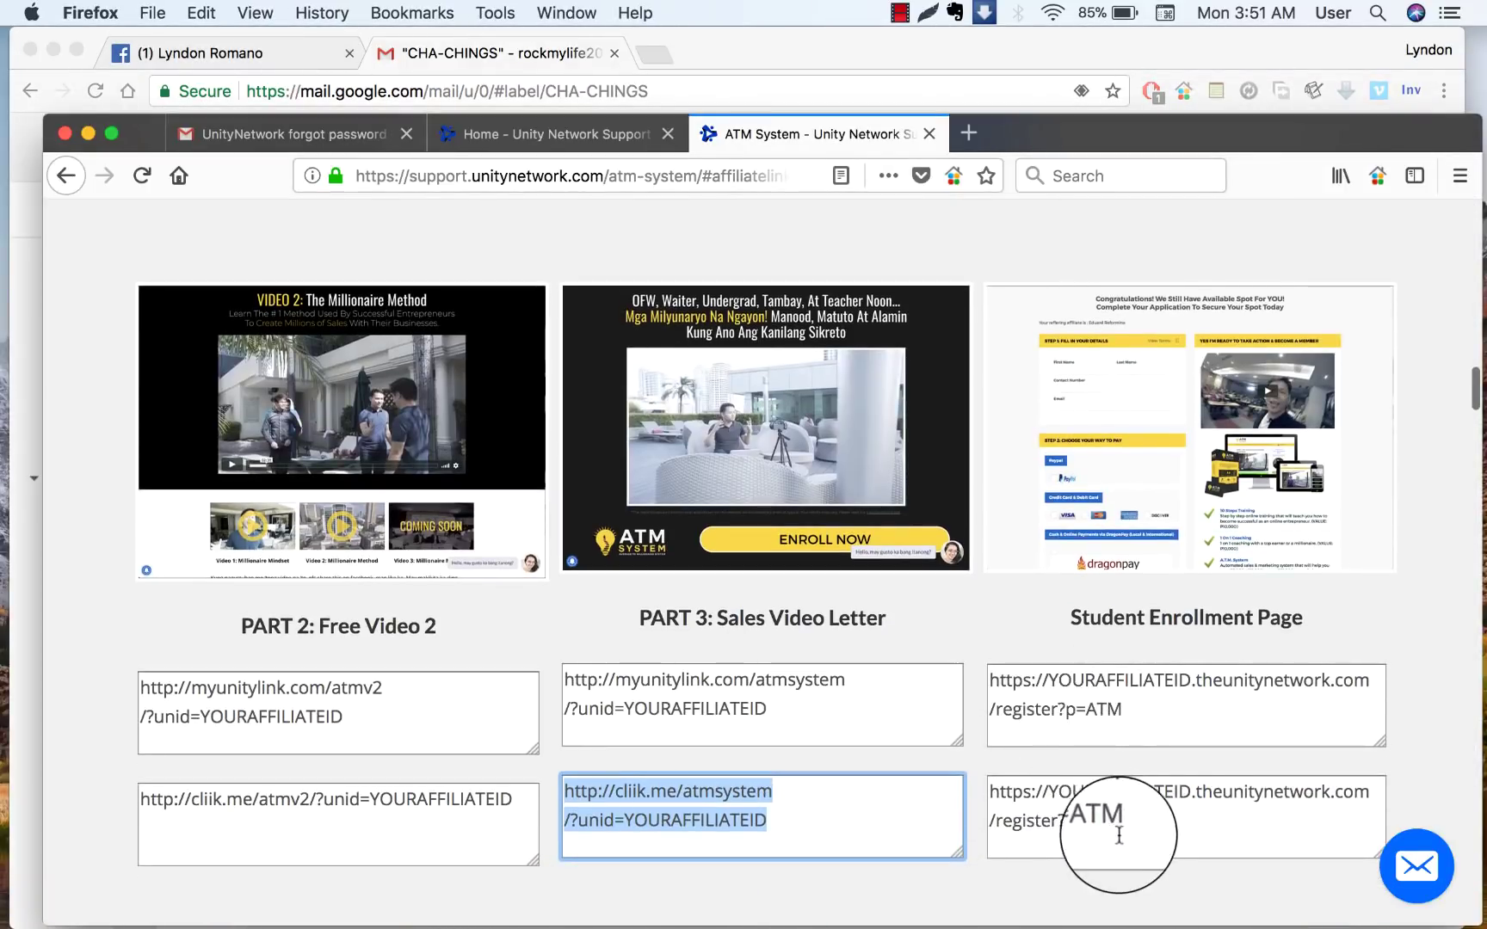
{"action": "left_click", "coordinate": [1128, 830]}
{"action": "left_click_drag", "start_coordinate": [1127, 833], "coordinate": [945, 786]}
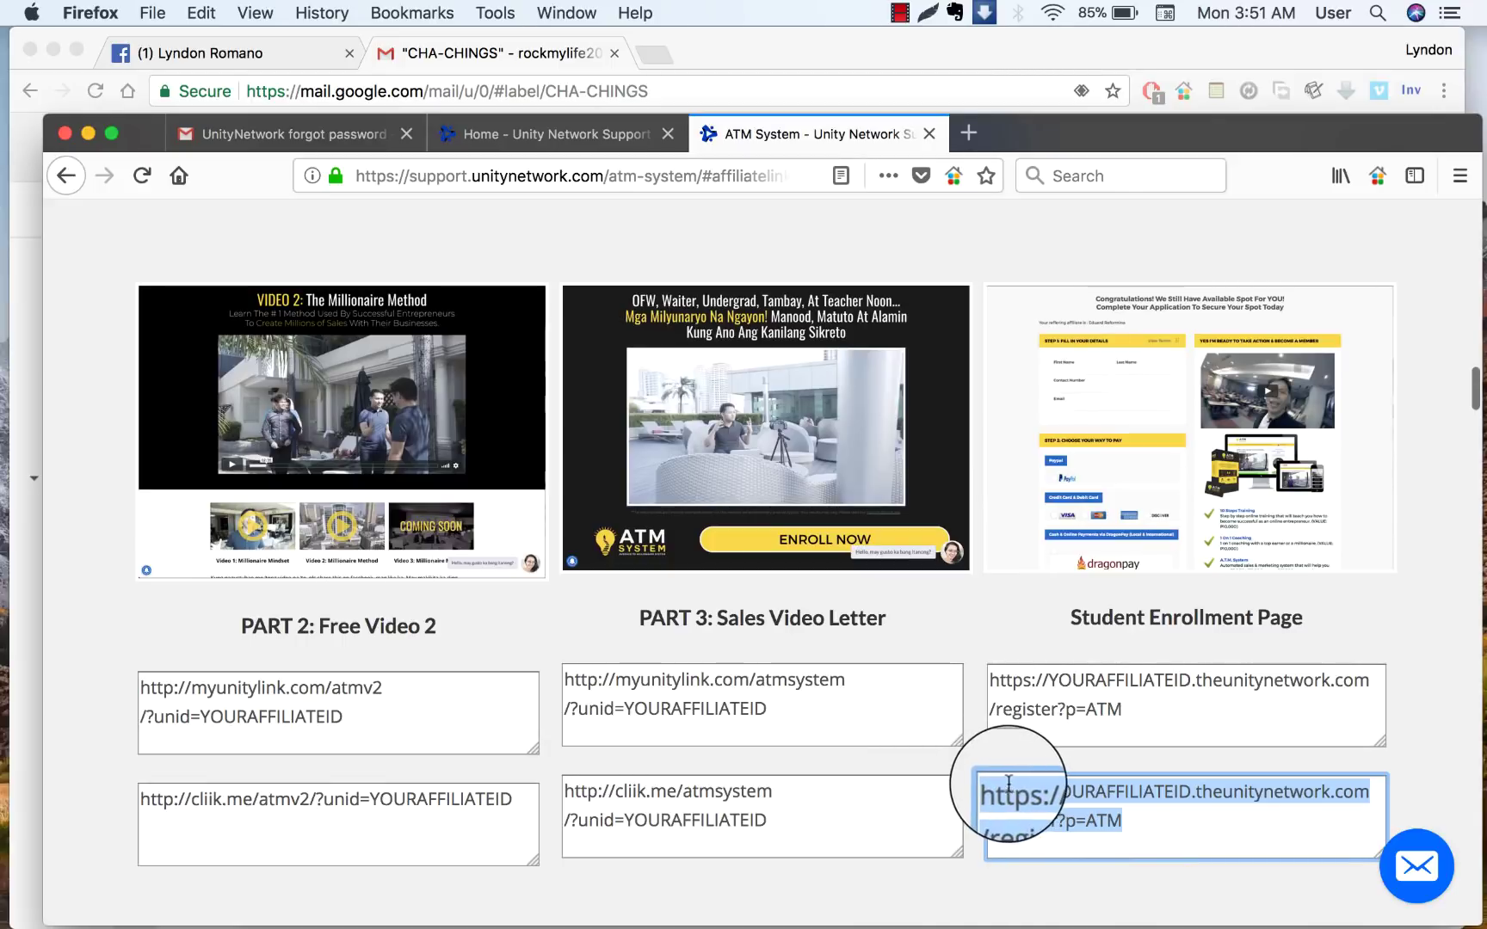
{"action": "left_click", "coordinate": [1067, 628]}
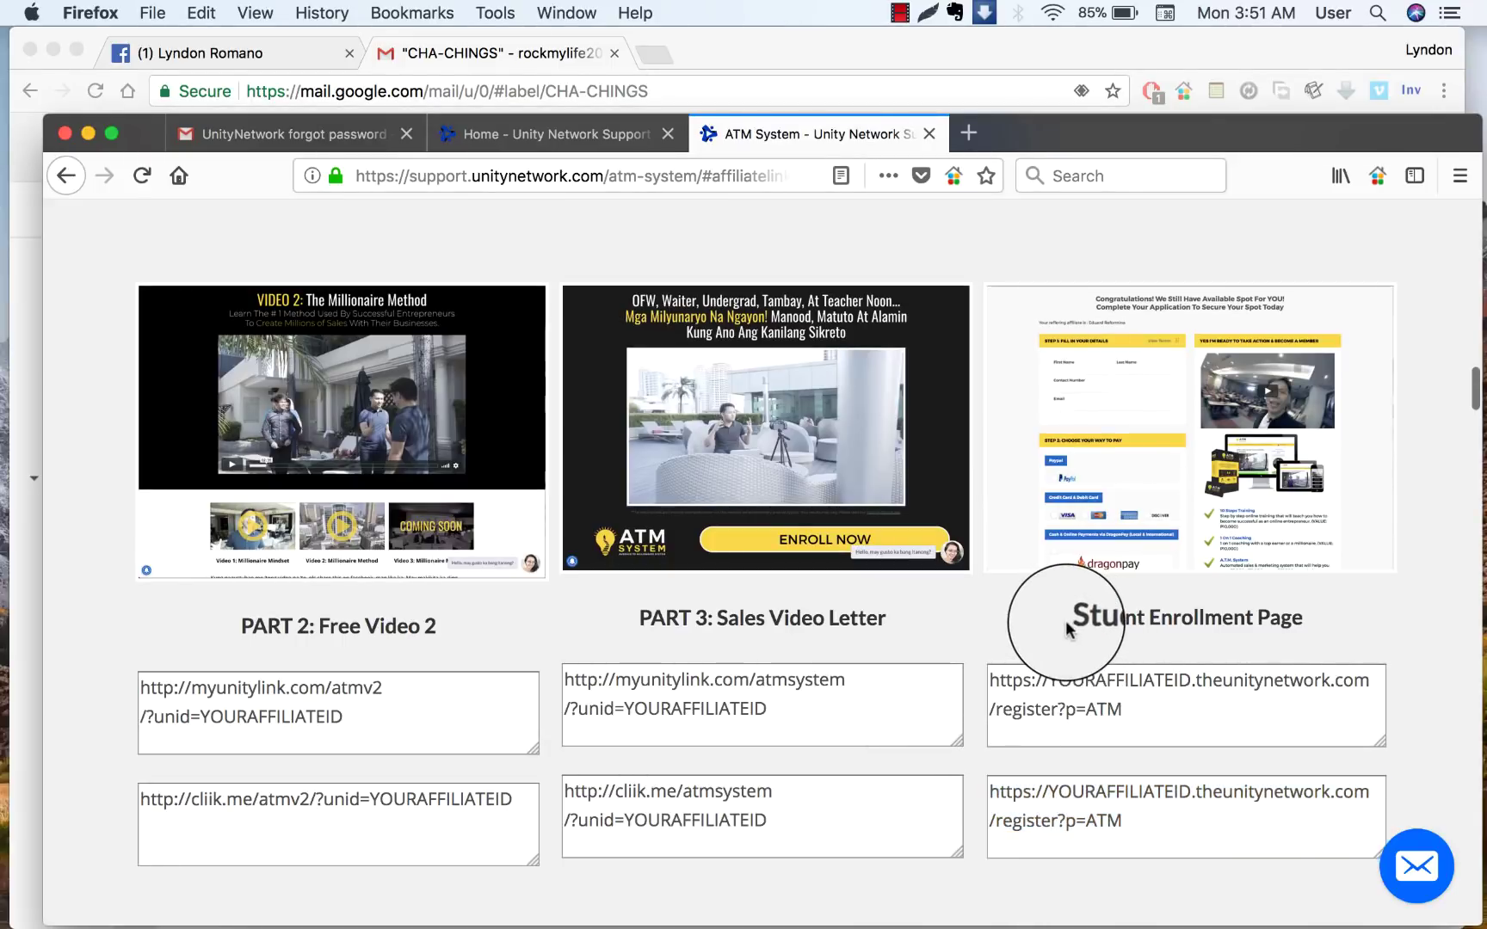
{"action": "mouse_move", "coordinate": [1067, 615]}
{"action": "left_mouse_down"}
{"action": "mouse_move", "coordinate": [1311, 619]}
{"action": "mouse_move", "coordinate": [1047, 612]}
{"action": "left_mouse_up"}
{"action": "left_click", "coordinate": [1195, 617]}
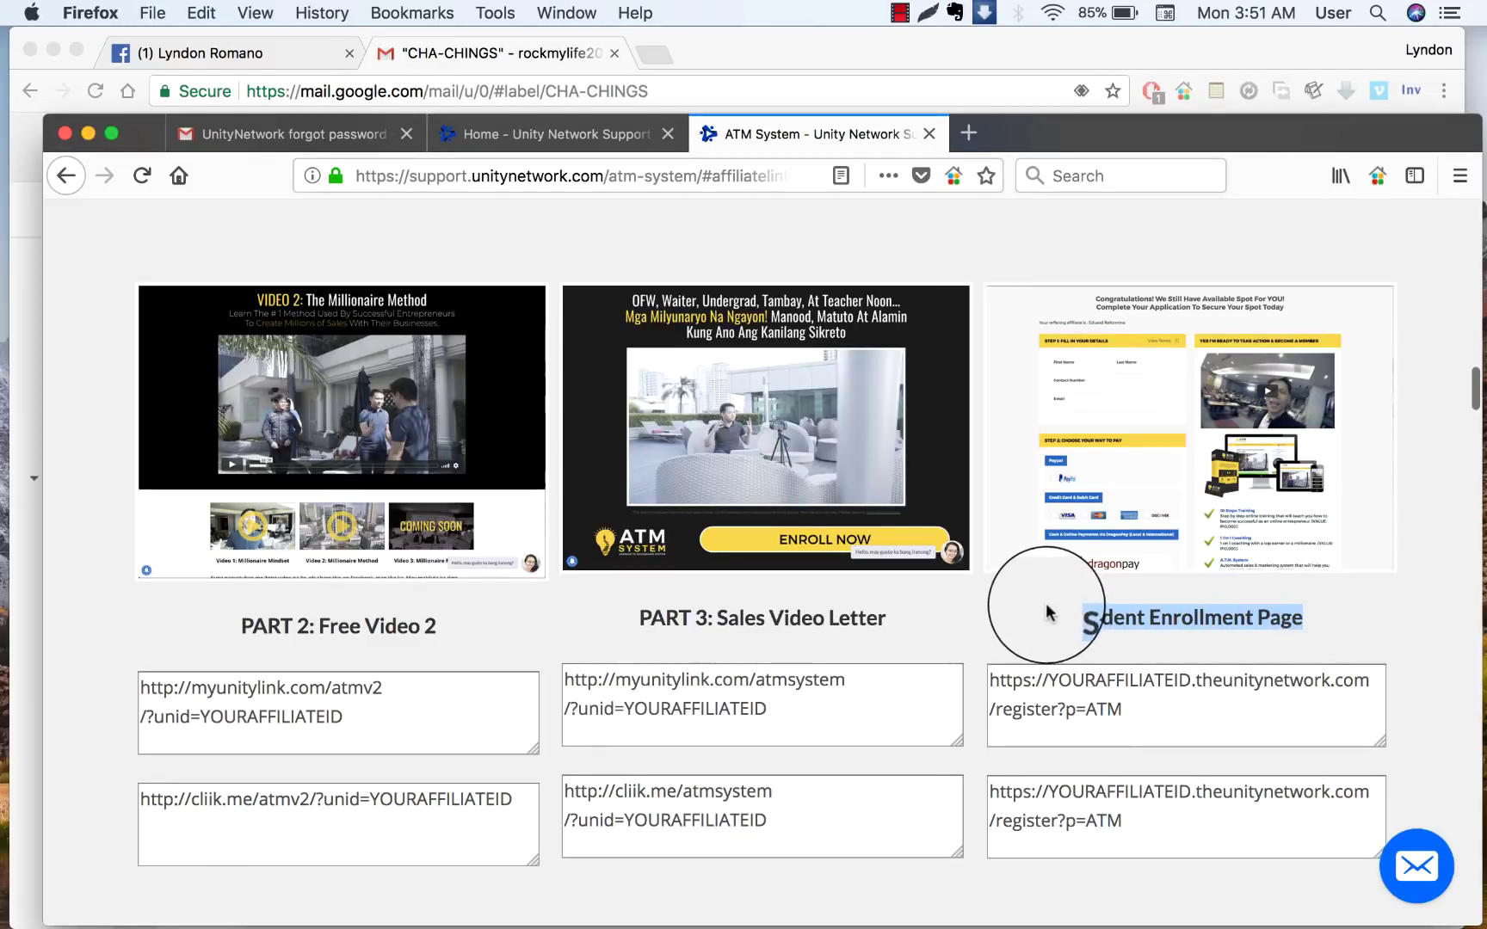
{"action": "right_click", "coordinate": [1078, 605]}
{"action": "left_click", "coordinate": [1126, 615]}
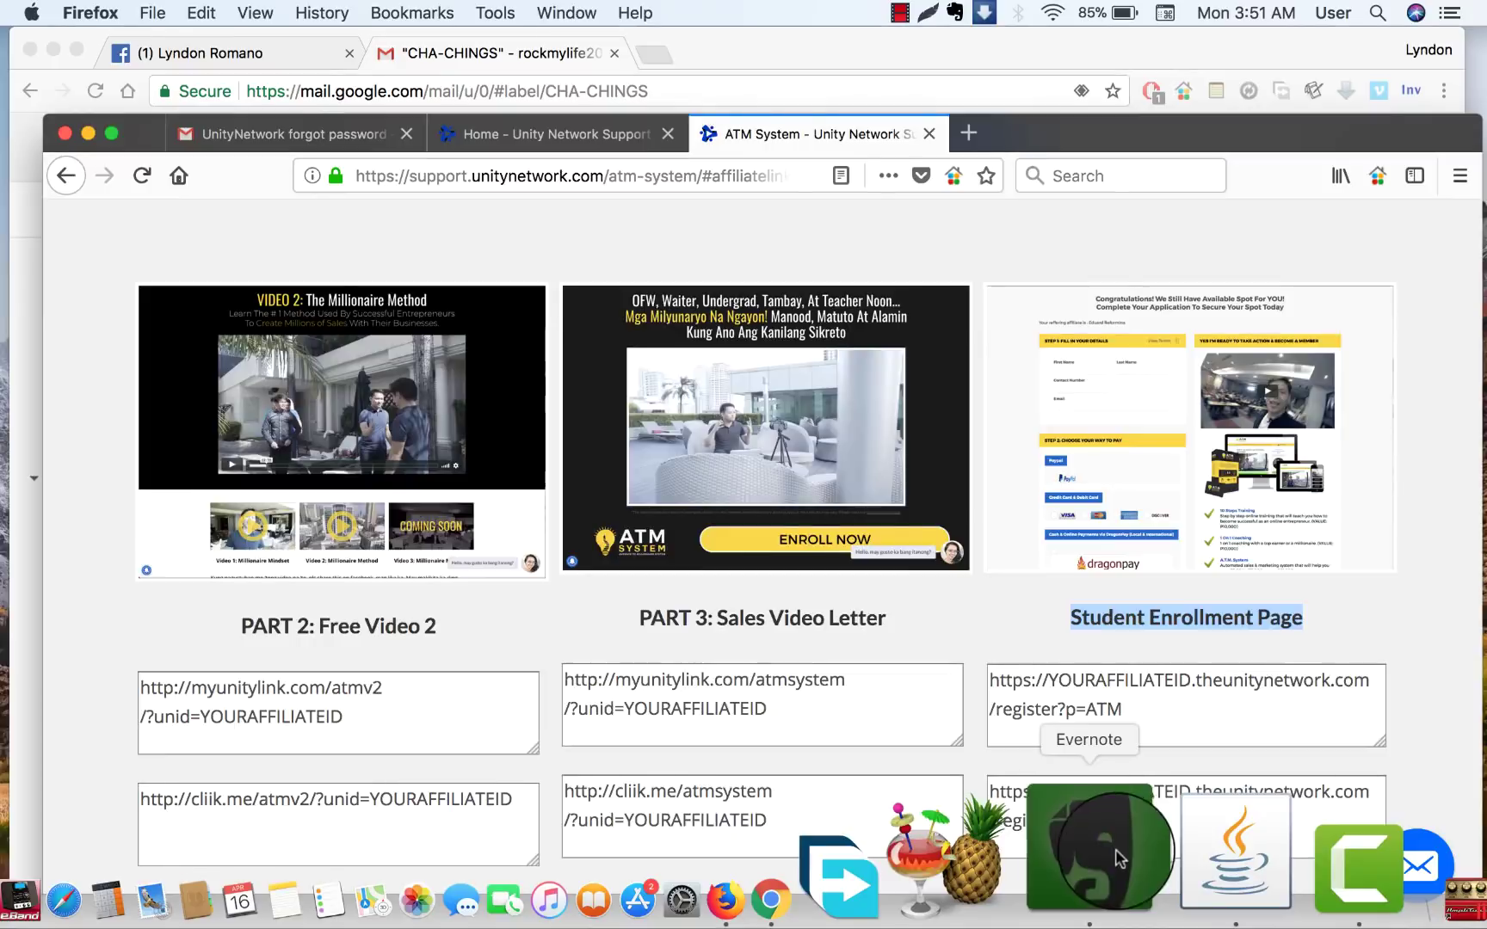
{"action": "left_click", "coordinate": [1088, 861]}
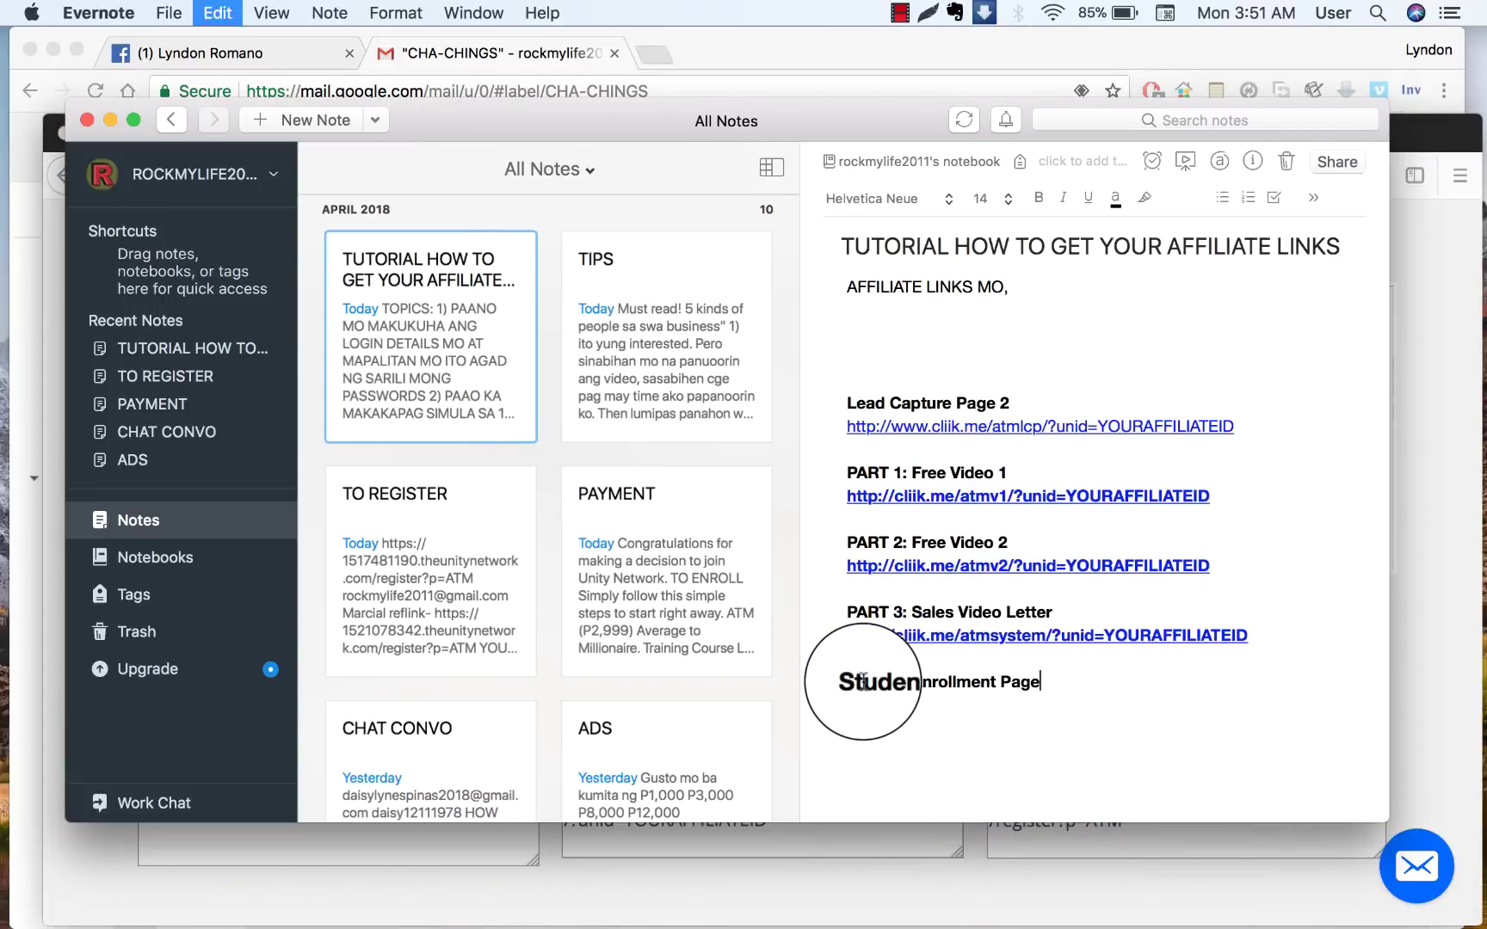
Copy the theunitynetwork.com/register?p=ATM link and paste it under Student Enrollment Page.
{"action": "left_click", "coordinate": [998, 889]}
{"action": "left_click_drag", "start_coordinate": [1122, 820], "coordinate": [1003, 766]}
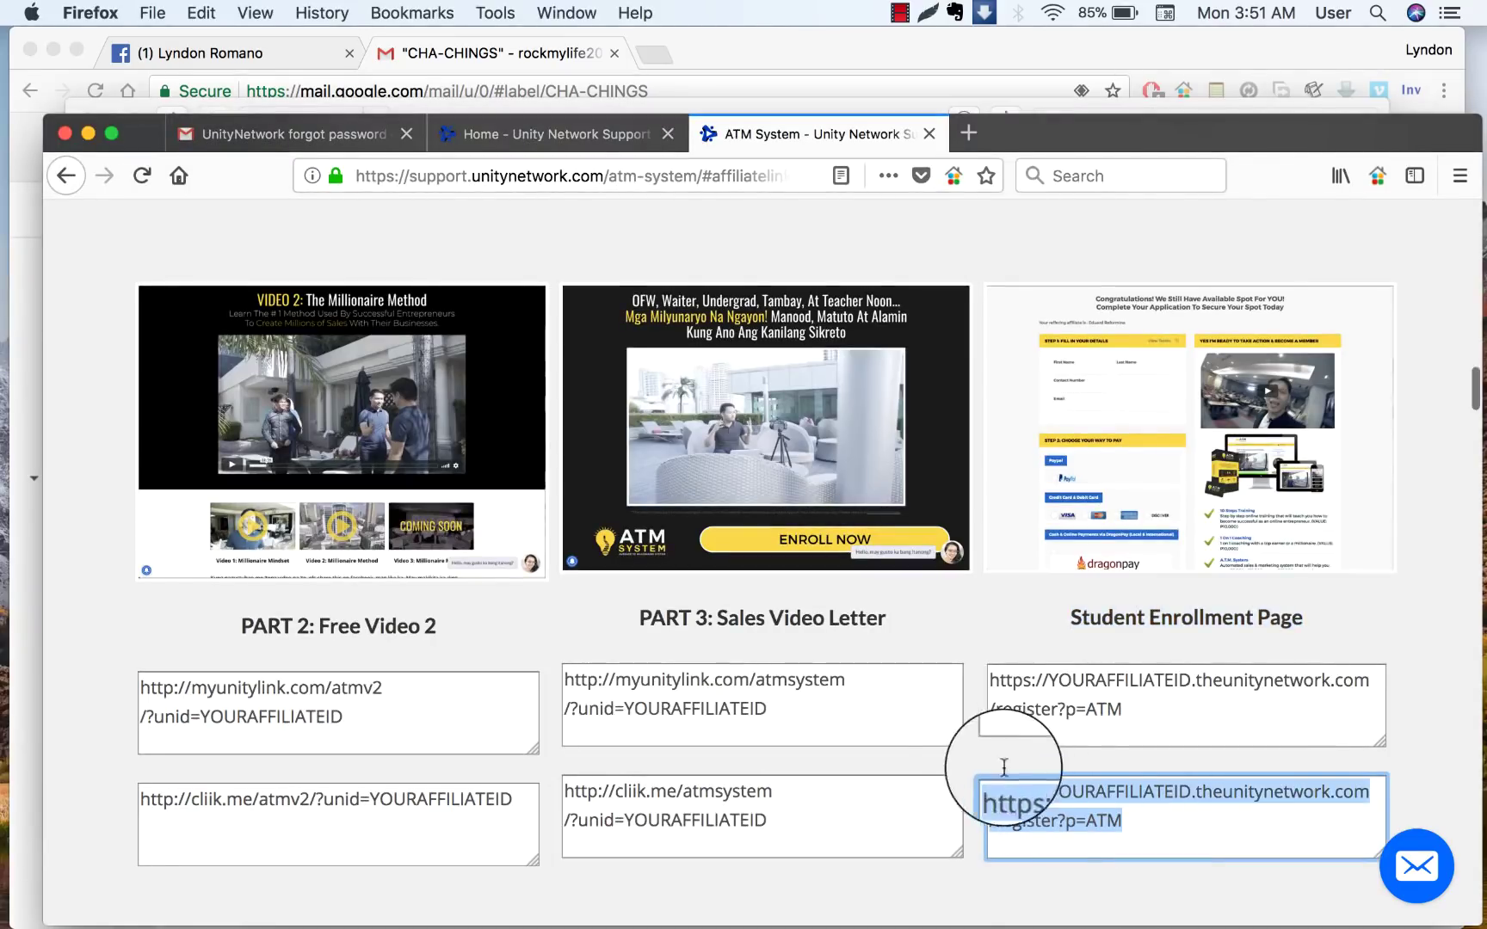
{"action": "left_click", "coordinate": [1003, 766]}
{"action": "mouse_move", "coordinate": [1119, 821]}
{"action": "left_mouse_down"}
{"action": "mouse_move", "coordinate": [979, 810]}
{"action": "mouse_move", "coordinate": [961, 787]}
{"action": "left_mouse_up"}
{"action": "right_click", "coordinate": [996, 797]}
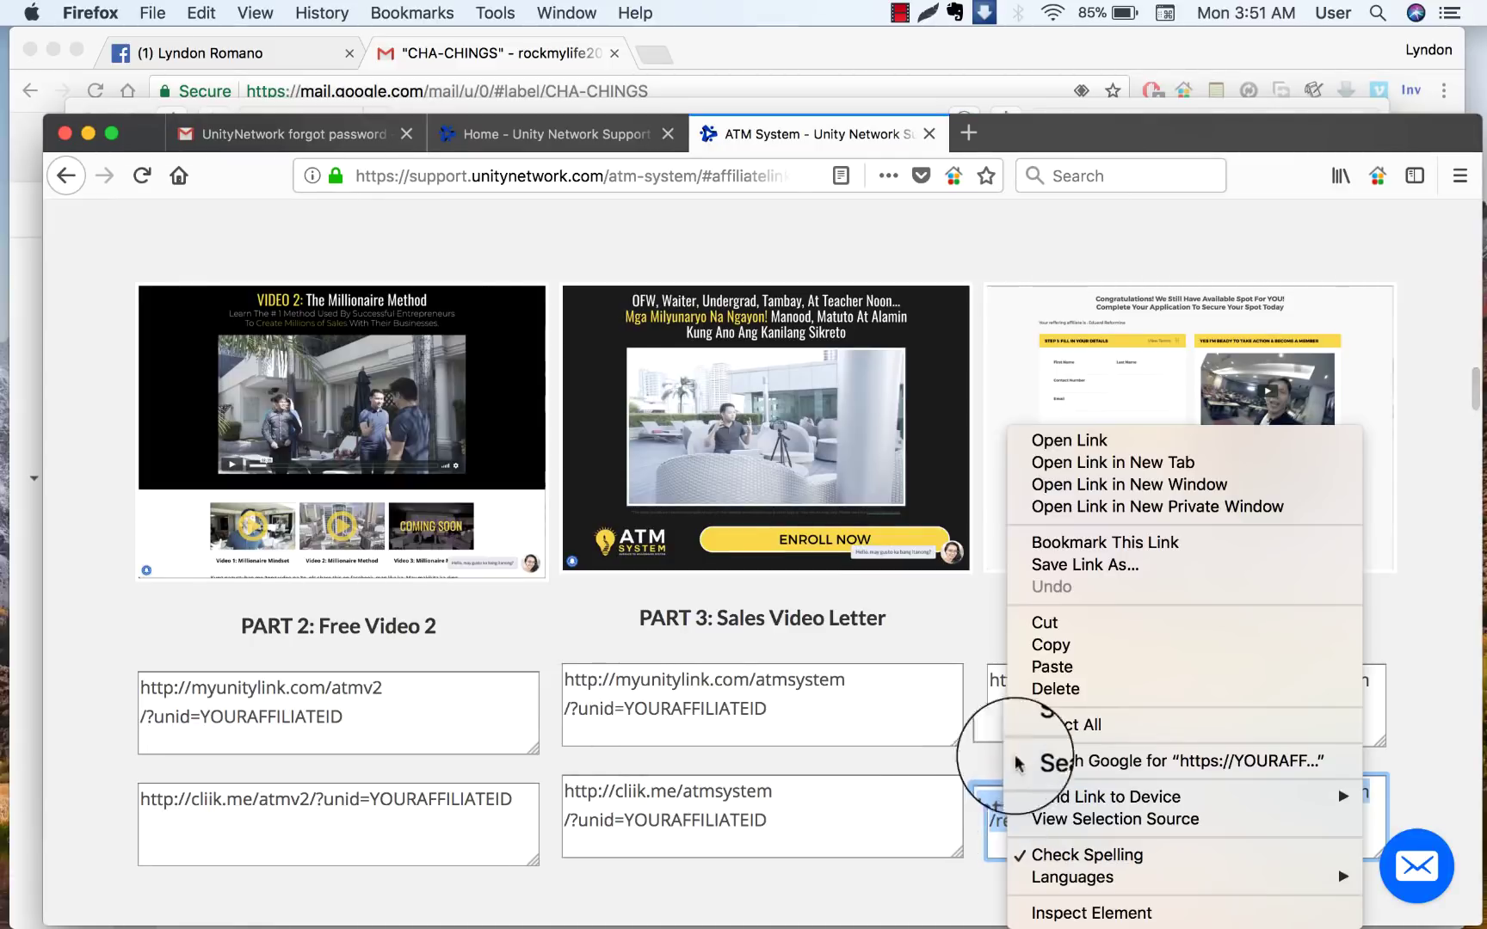
{"action": "left_click", "coordinate": [1062, 645]}
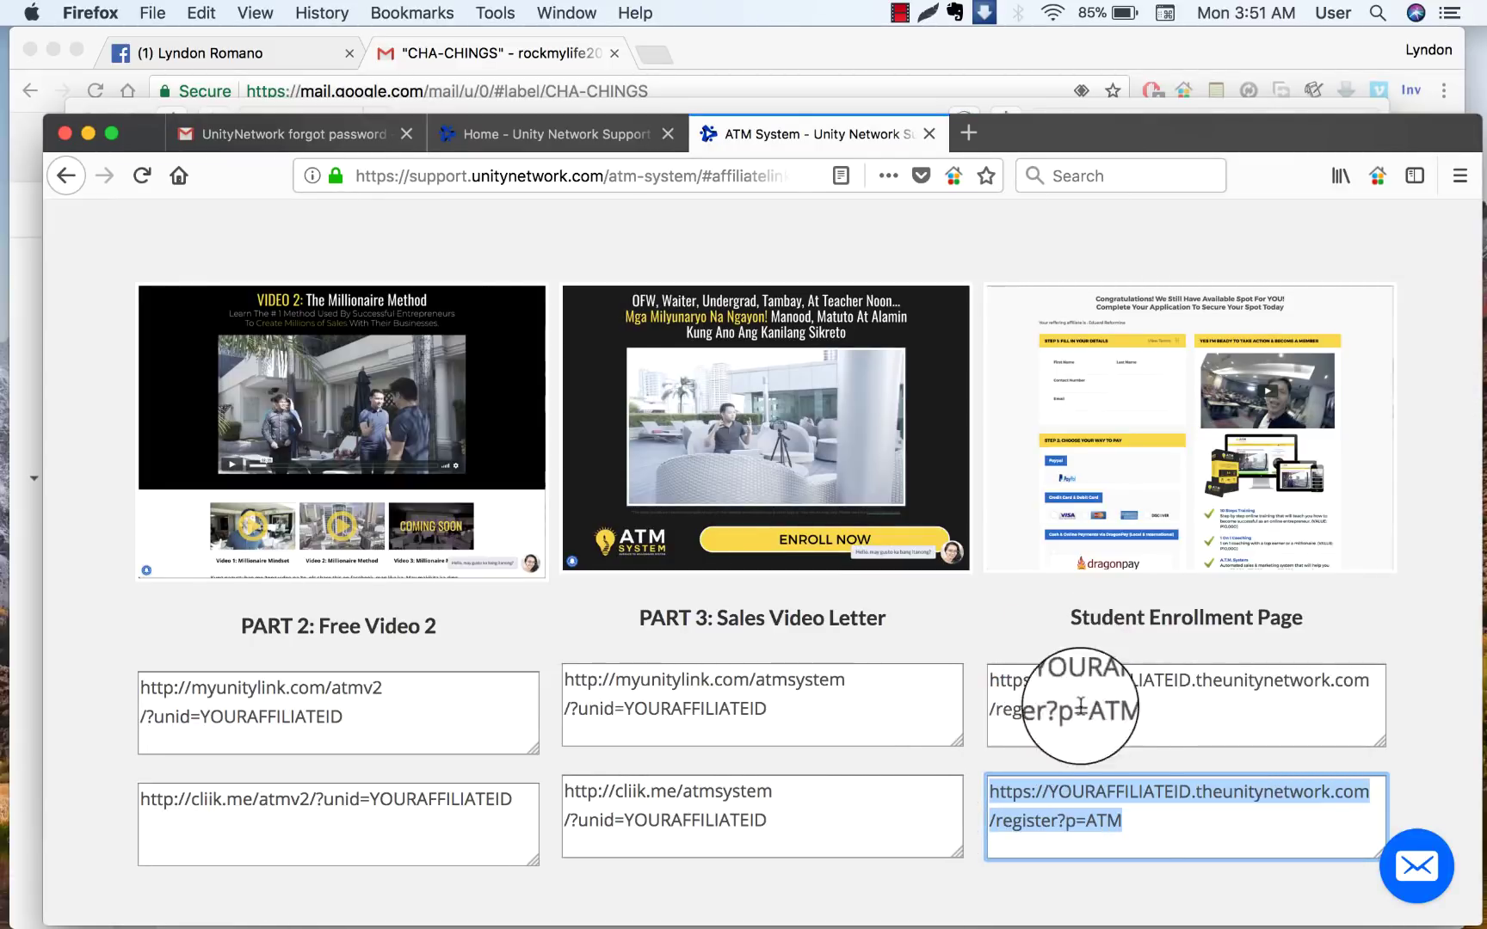
{"action": "mouse_move", "coordinate": [1117, 843]}
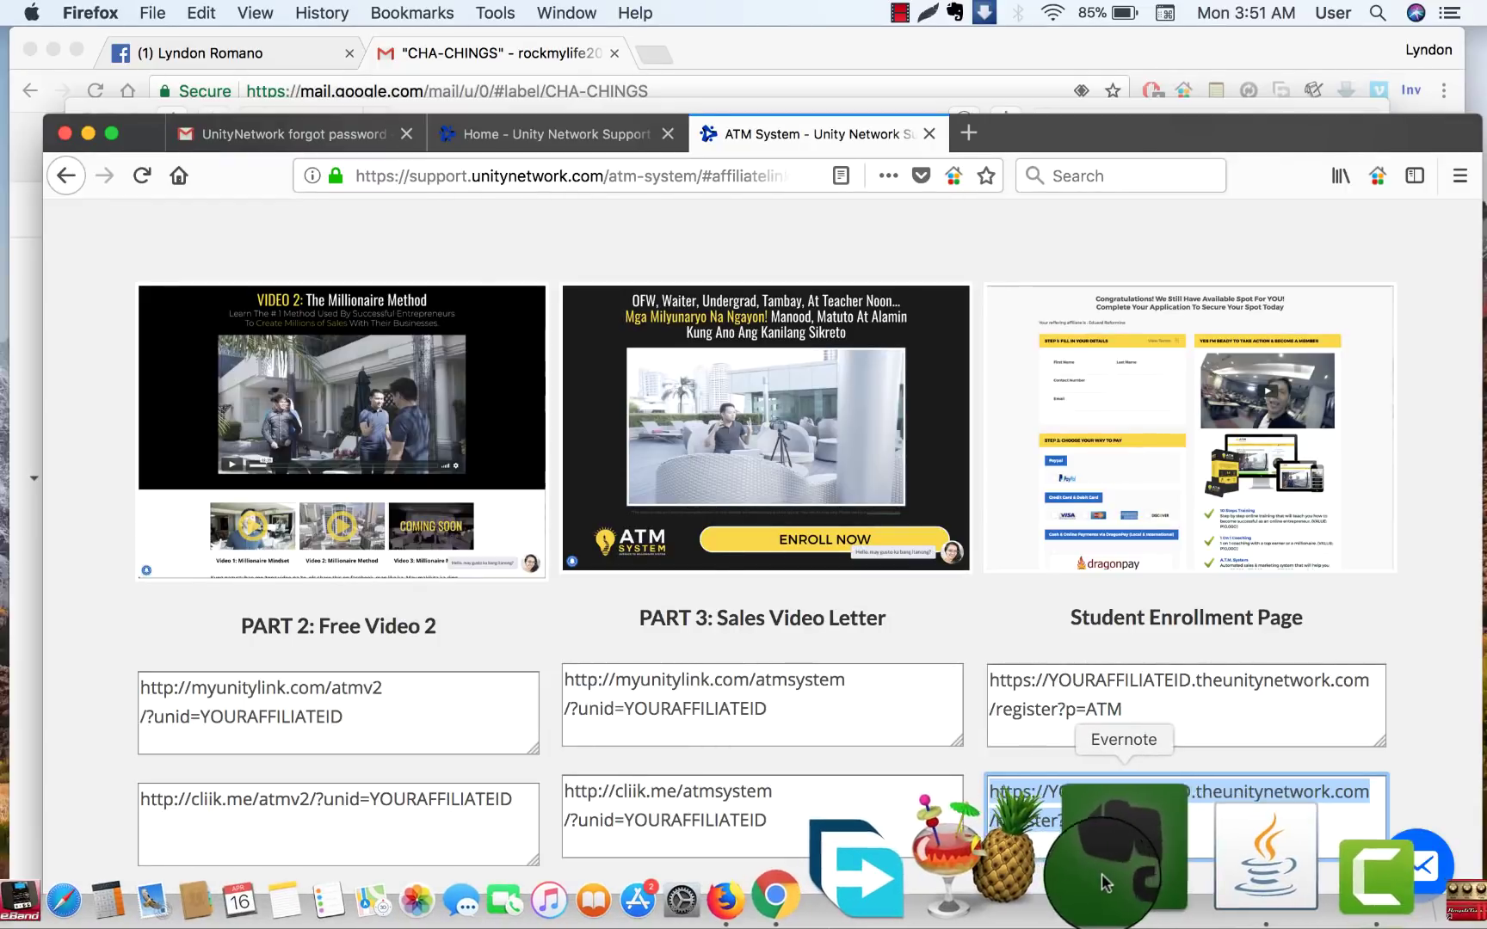
{"action": "left_click", "coordinate": [1101, 873]}
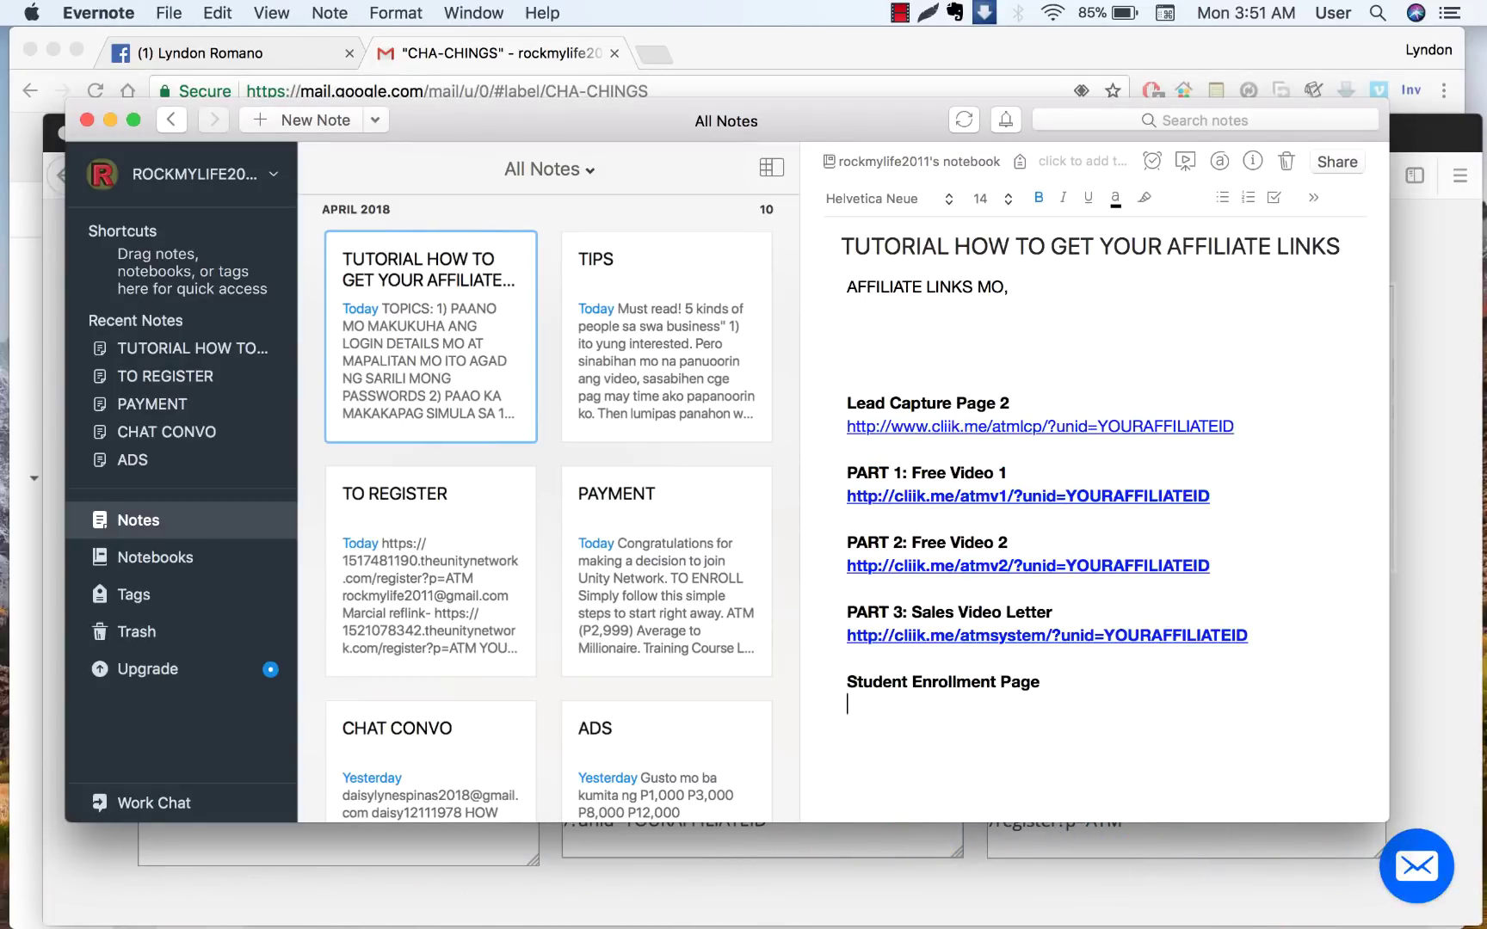
{"action": "key", "text": "super+v"}
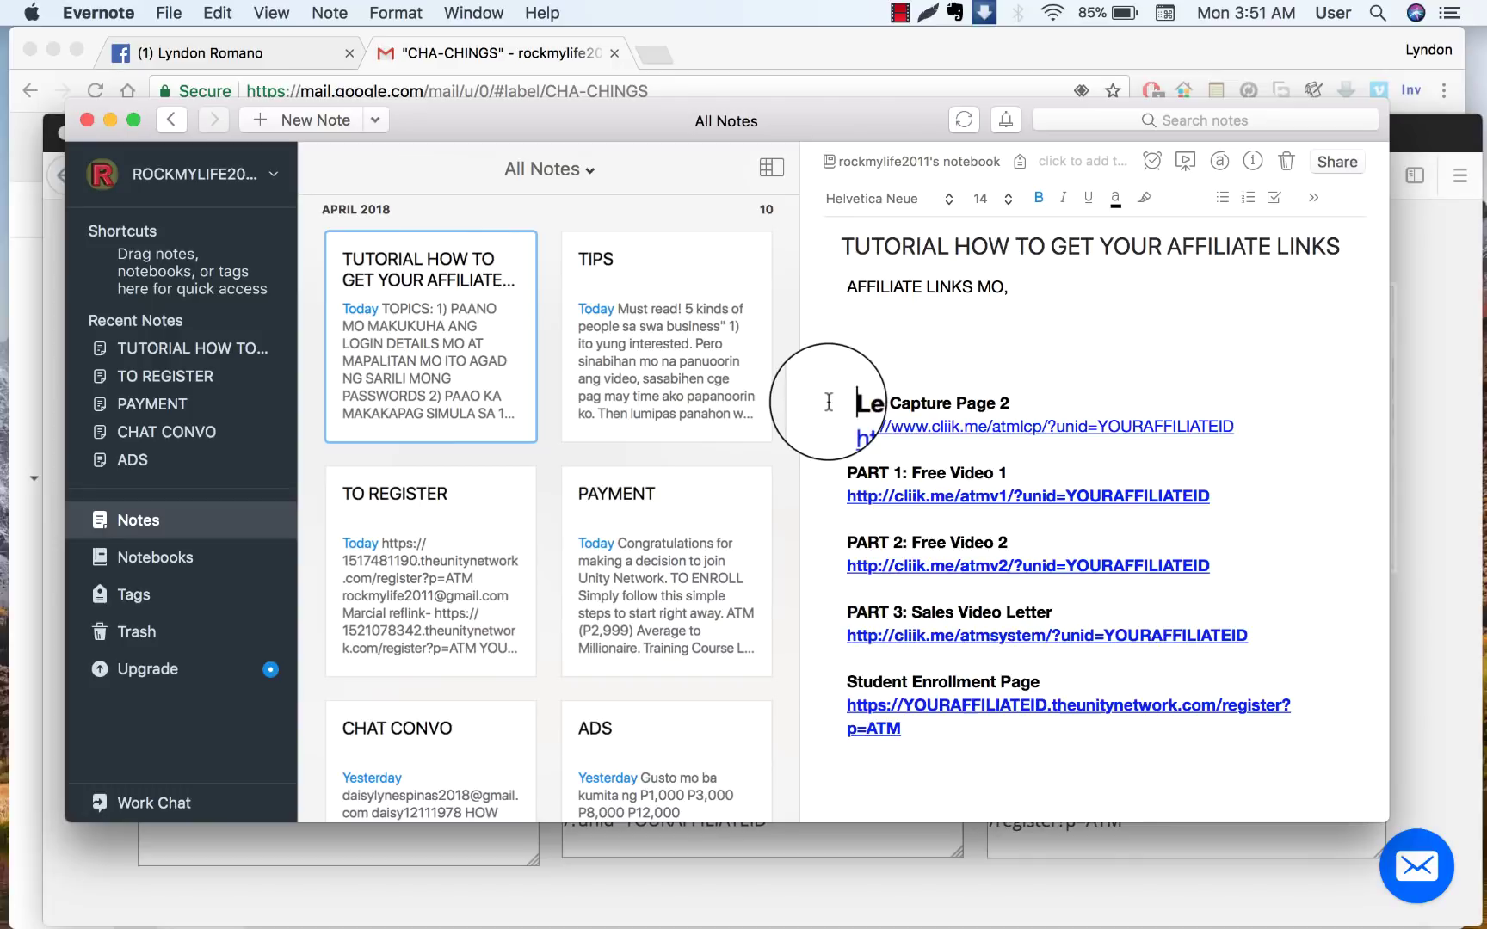
Replace YOURAFFILIATEID in the Lead Capture Page 2 link with the affiliate ID and copy it.
{"action": "left_click", "coordinate": [1270, 425]}
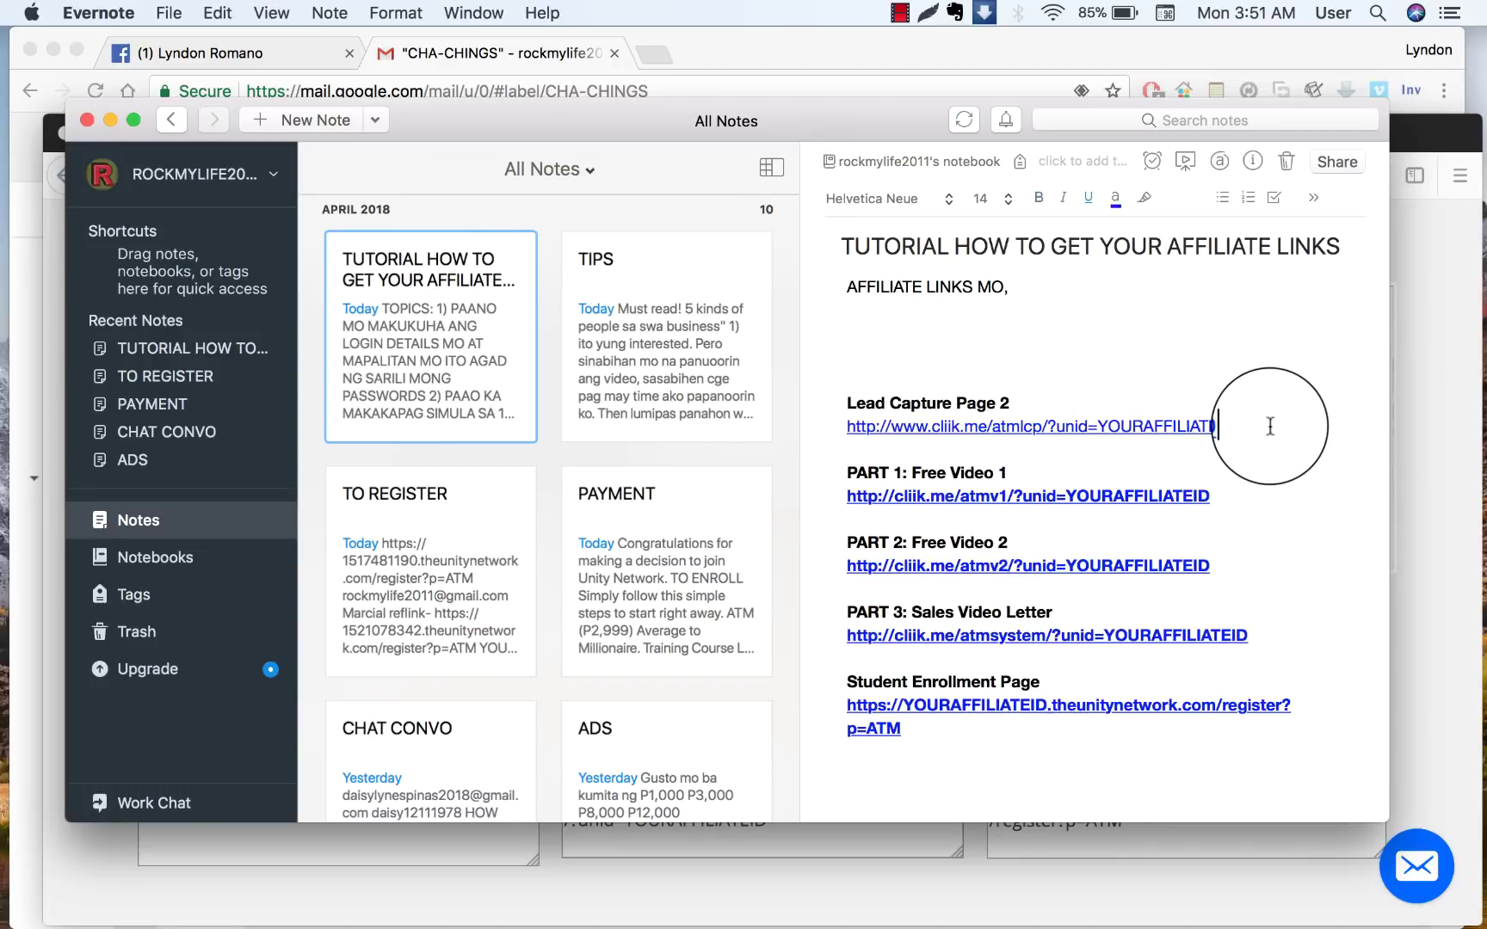
{"action": "type", "text": "EID"}
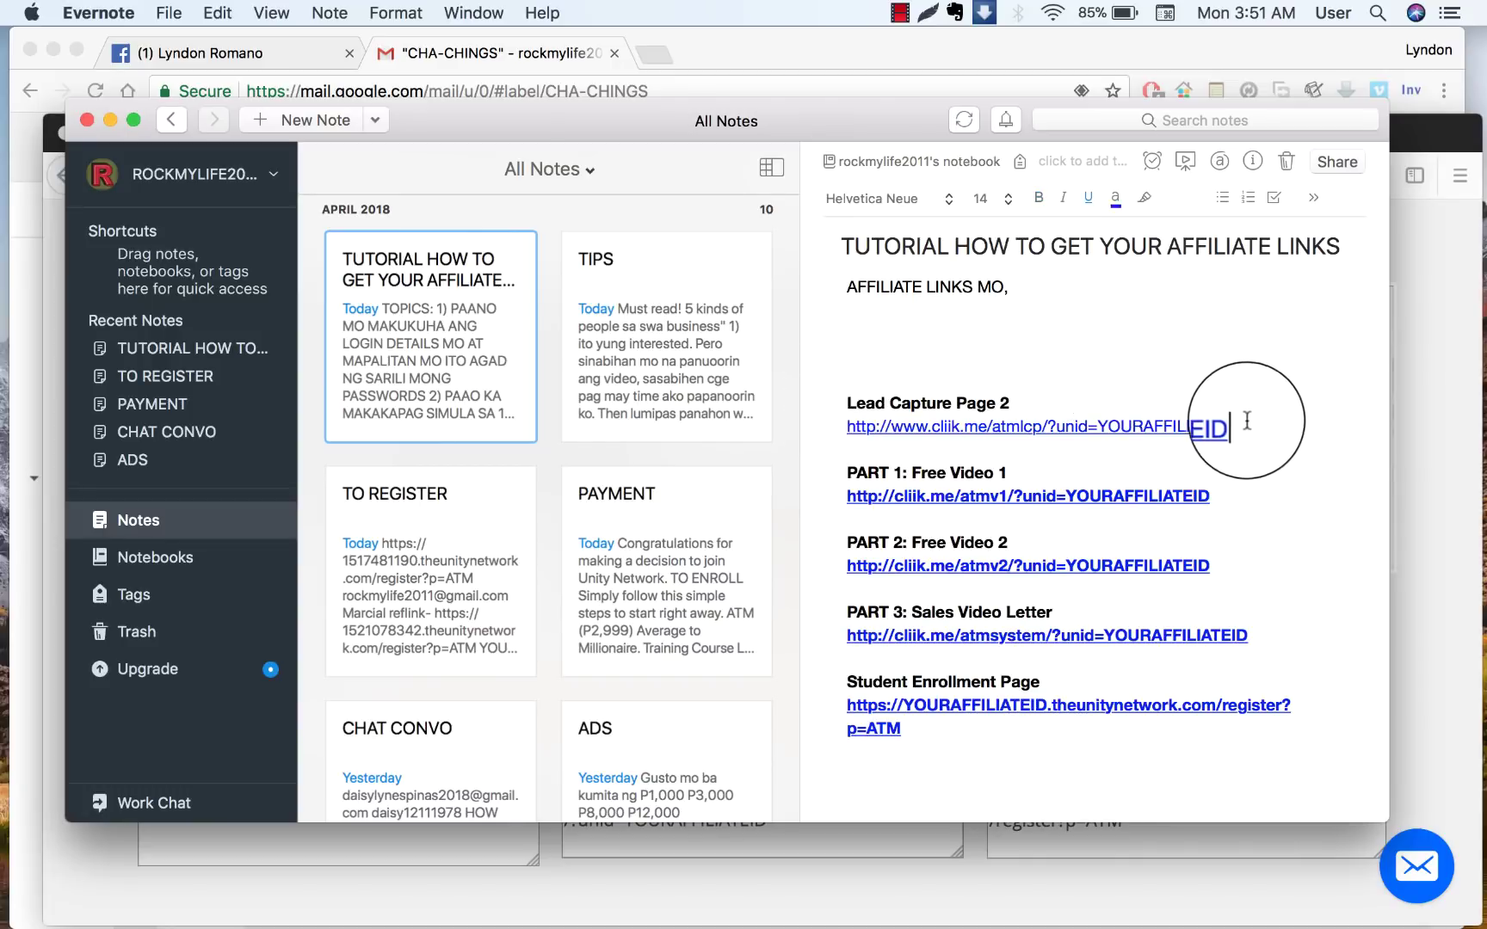
{"action": "left_click_drag", "start_coordinate": [1233, 426], "coordinate": [1106, 431]}
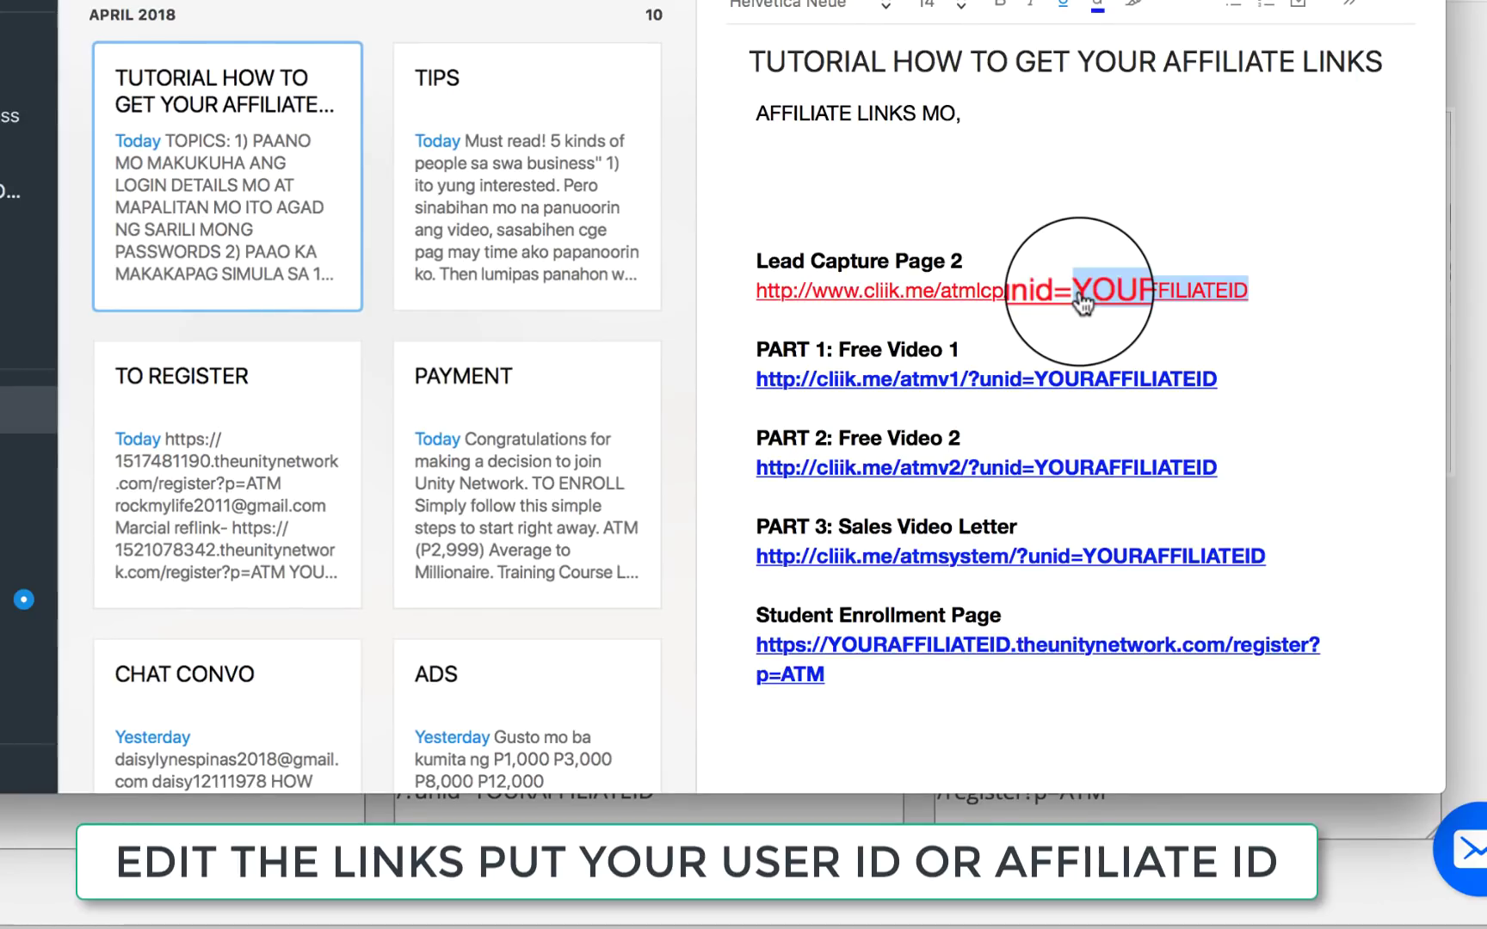
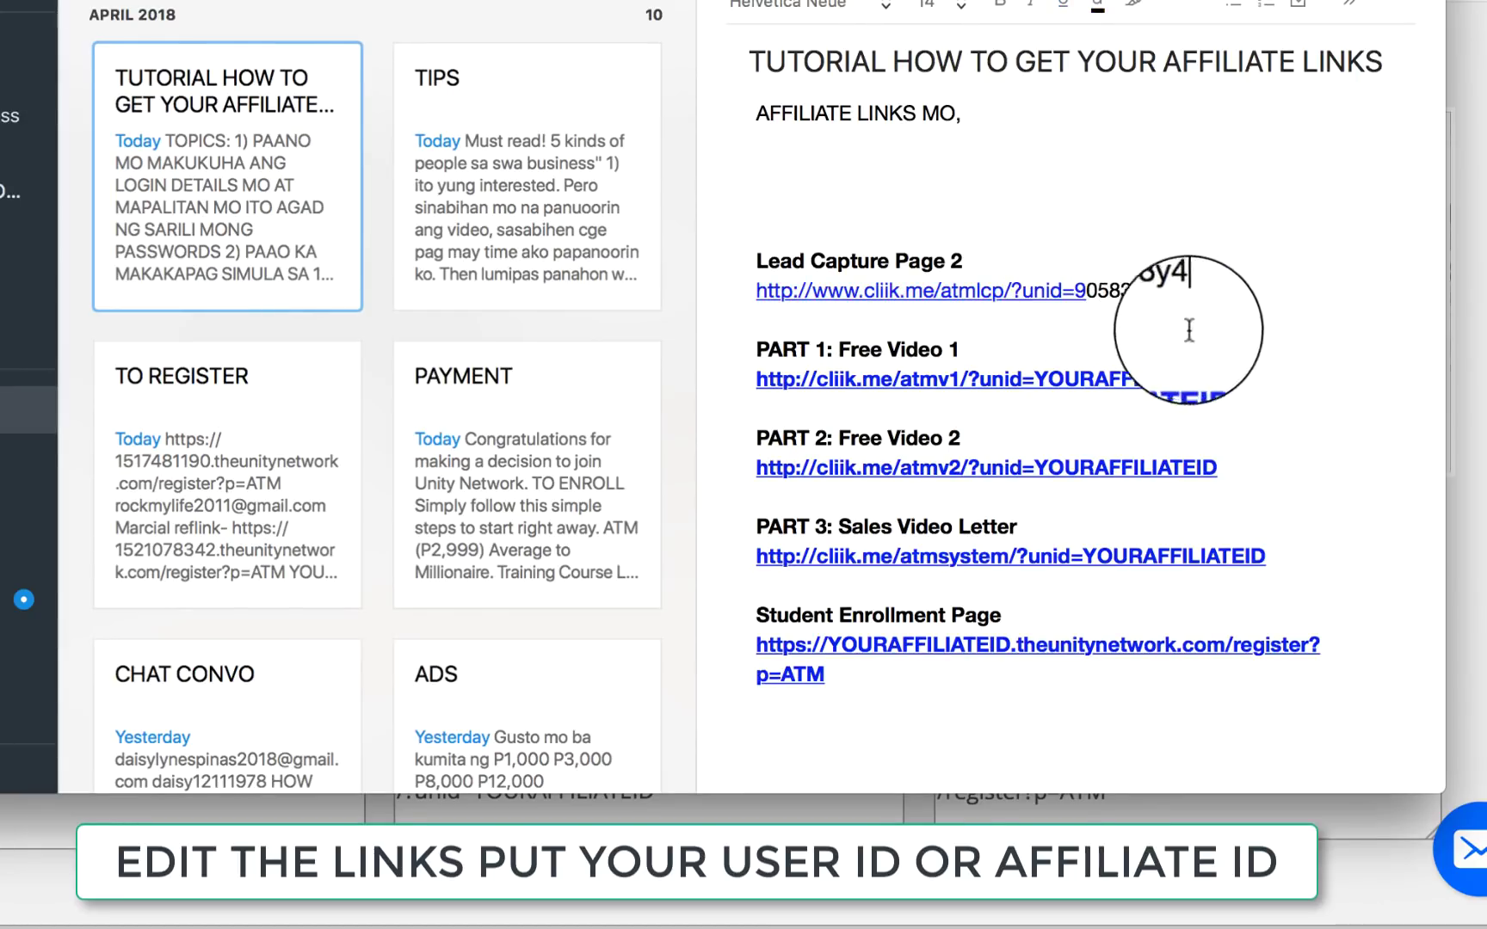
{"action": "left_click_drag", "start_coordinate": [1201, 291], "coordinate": [1080, 297]}
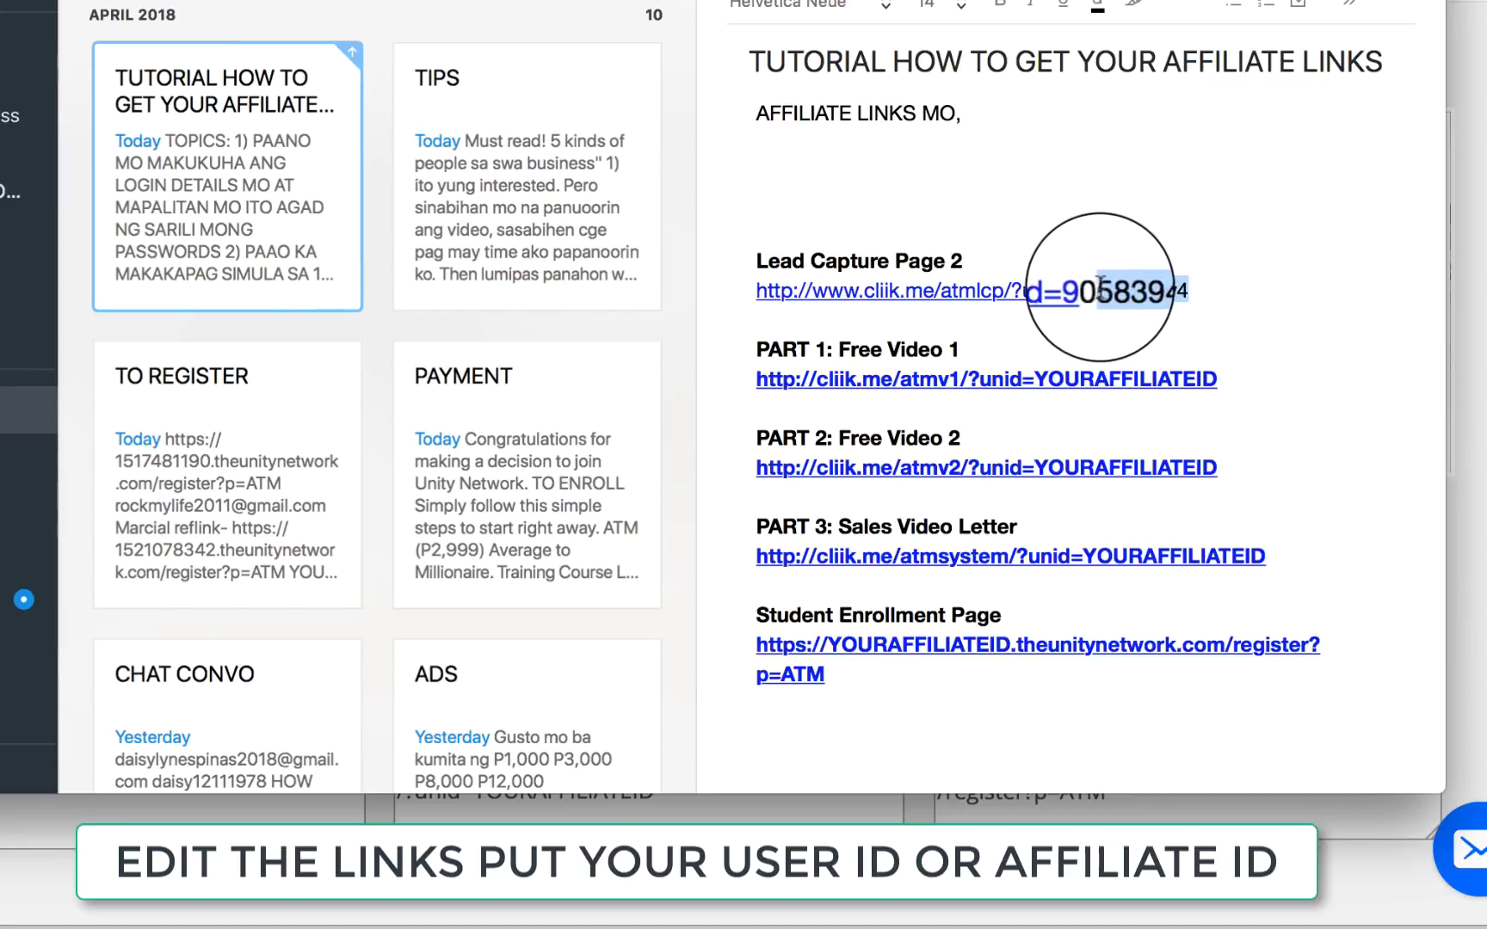
{"action": "key", "text": "super+c"}
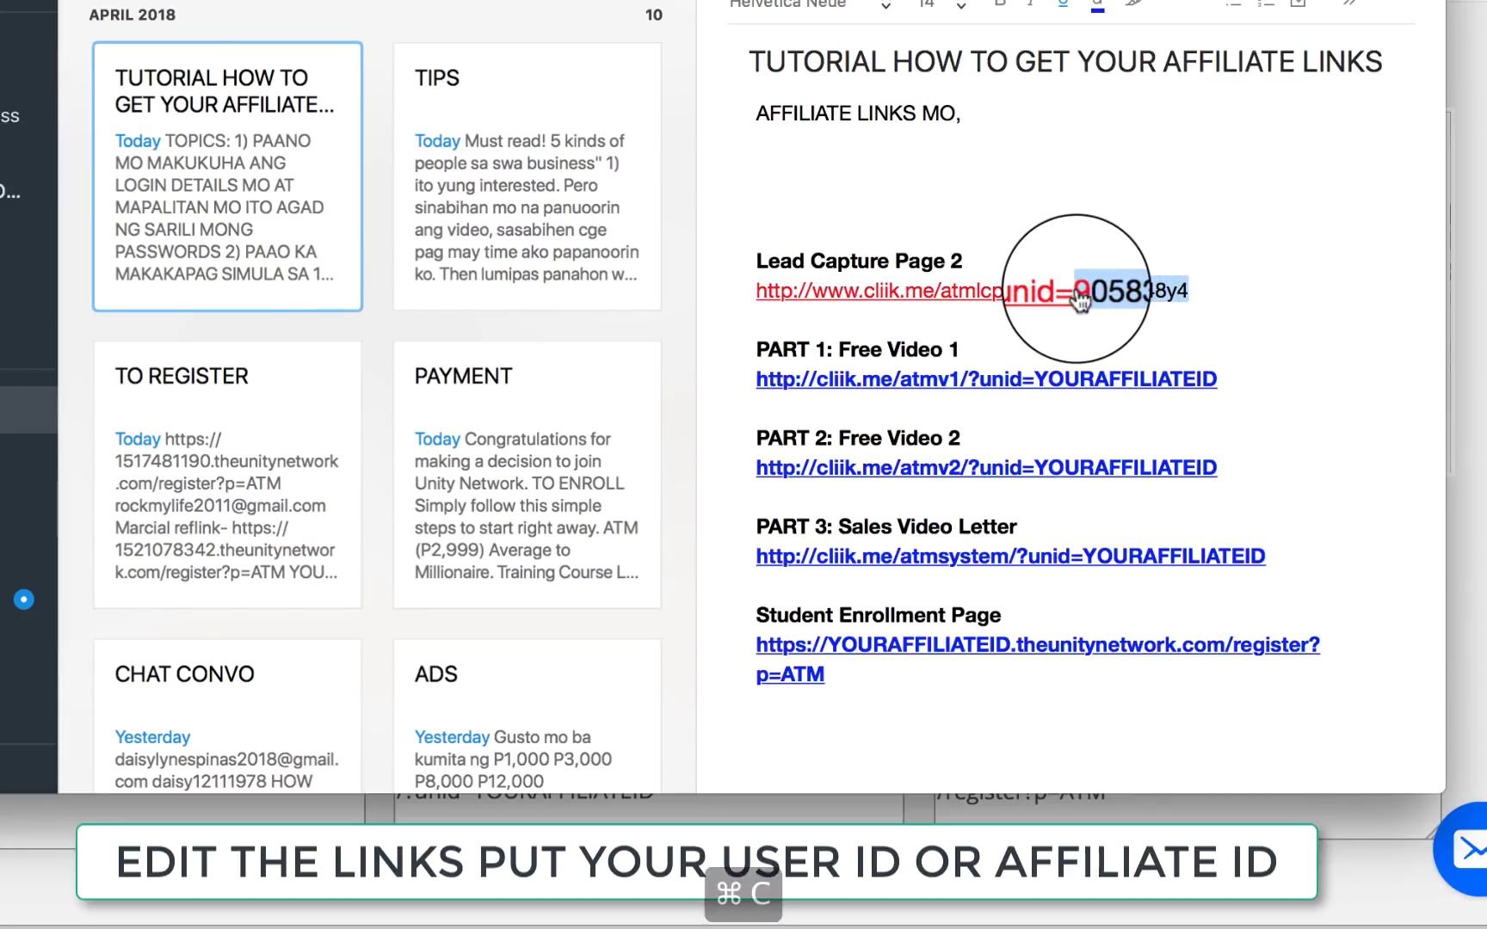
{"action": "right_click", "coordinate": [1080, 293]}
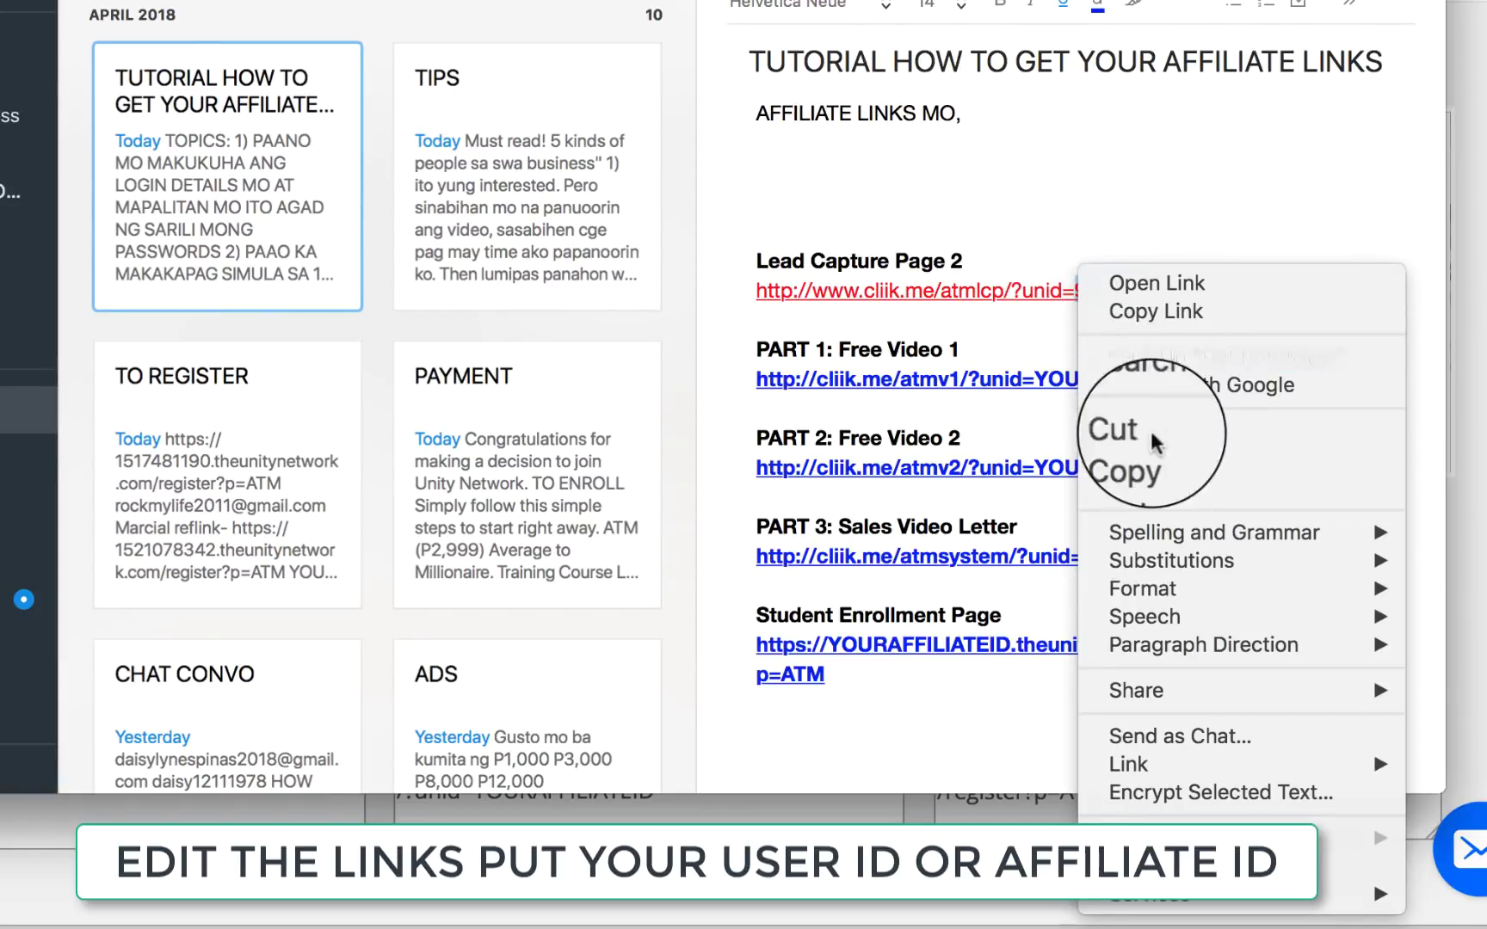
{"action": "left_click", "coordinate": [1134, 458]}
Swap YOURAFFILIATEID for the pasted affiliate ID in the PART 1 and PART 2 links.
{"action": "left_click", "coordinate": [1250, 380]}
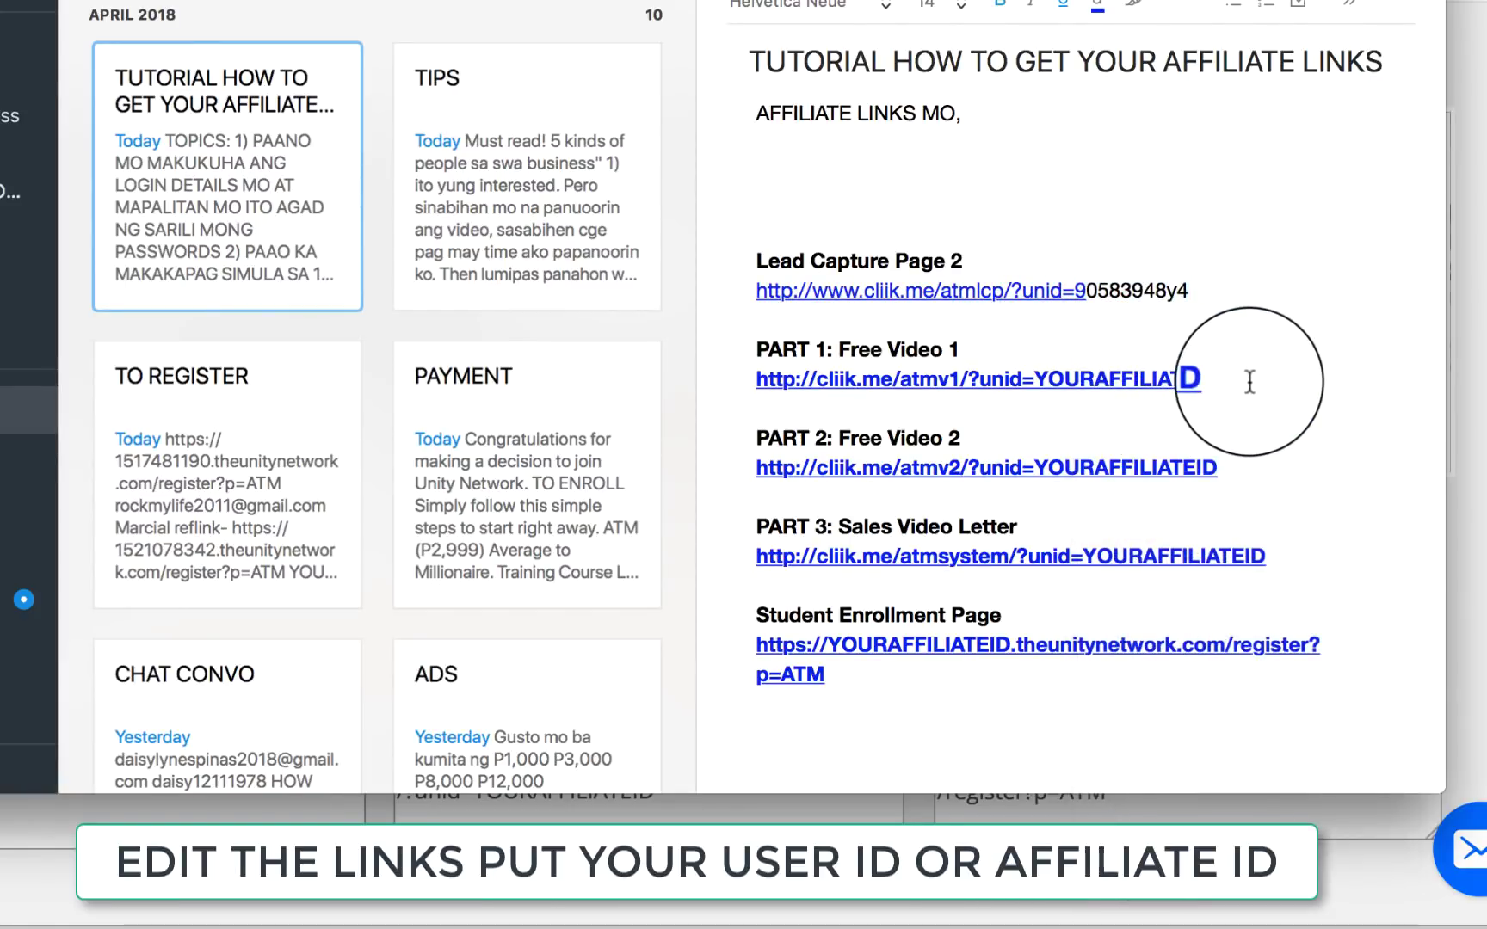
{"action": "left_click_drag", "start_coordinate": [1249, 379], "coordinate": [1041, 380]}
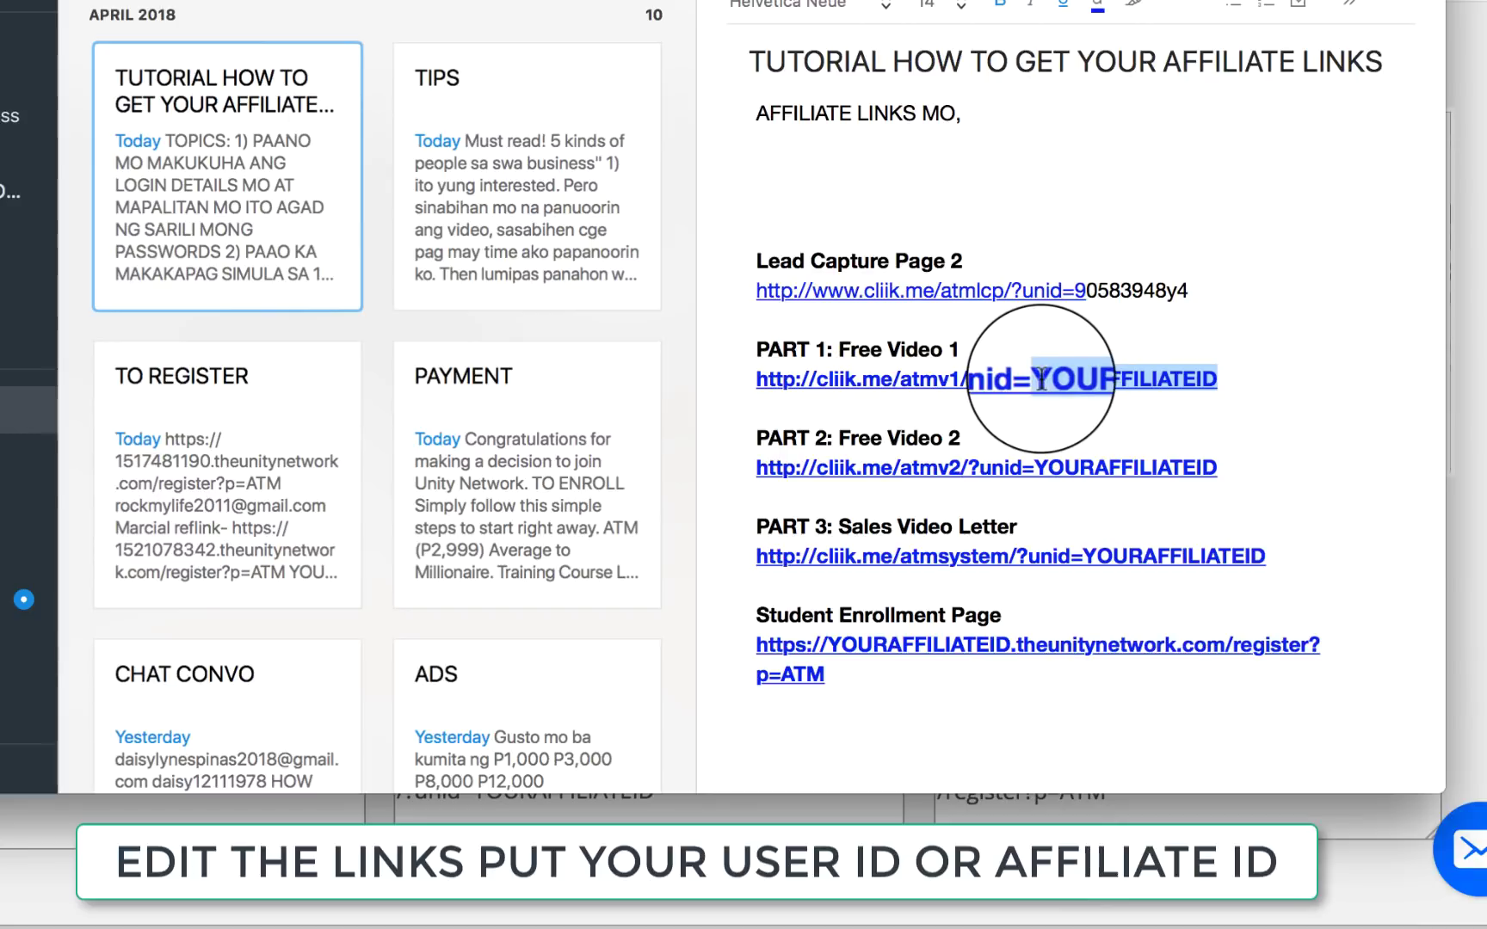
{"action": "key", "text": "BackSpace"}
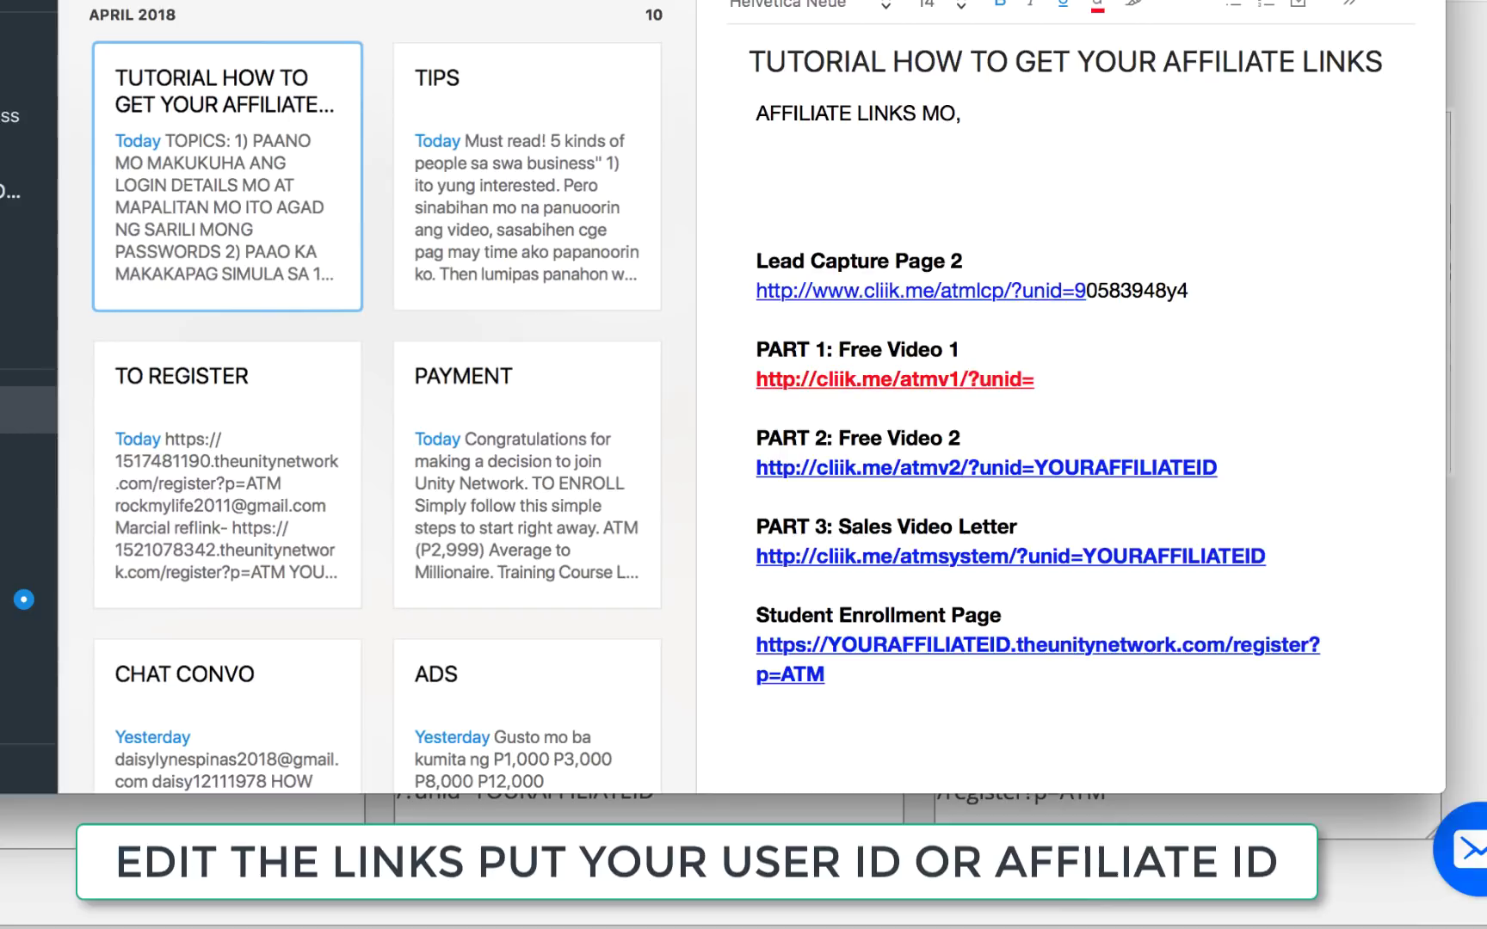
{"action": "right_click", "coordinate": [1039, 373]}
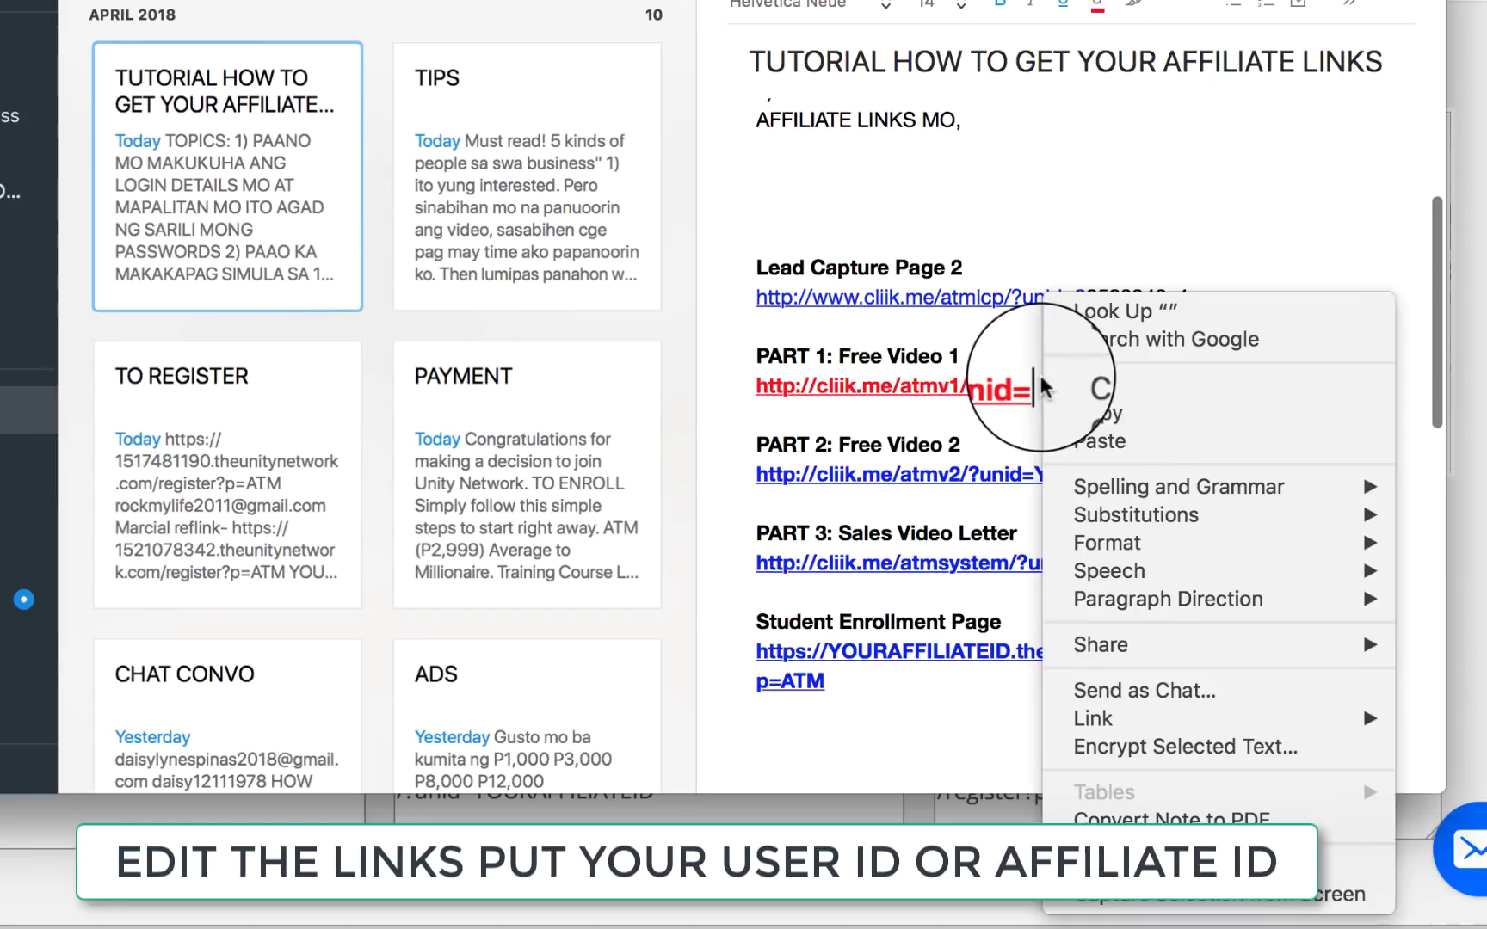
{"action": "left_click", "coordinate": [1092, 441]}
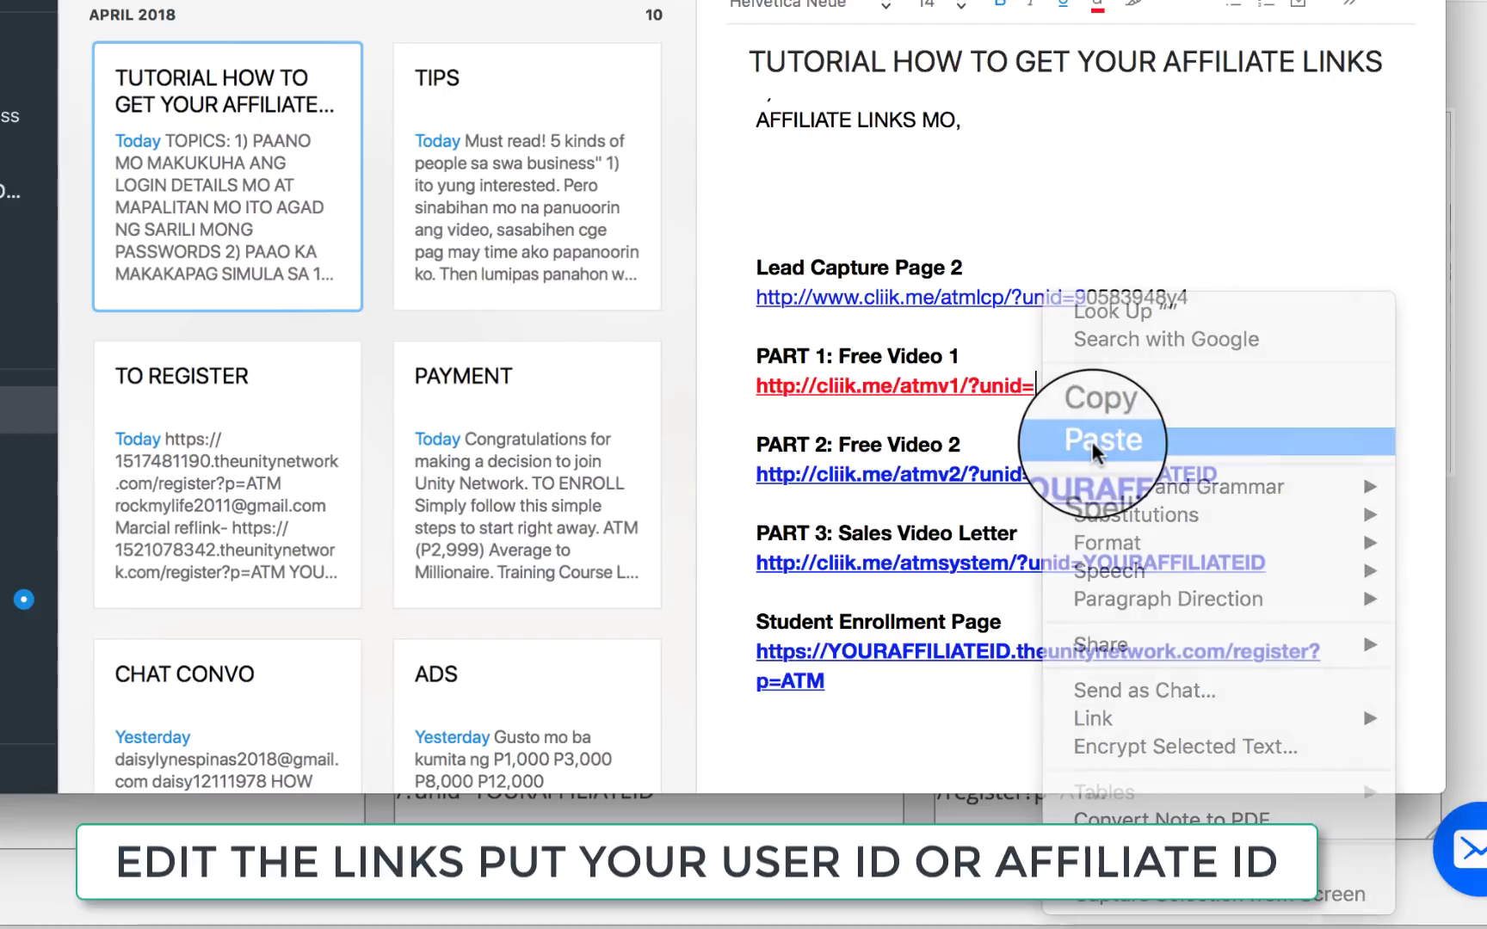
{"action": "left_click", "coordinate": [1209, 474]}
{"action": "left_click_drag", "start_coordinate": [1209, 474], "coordinate": [1034, 477]}
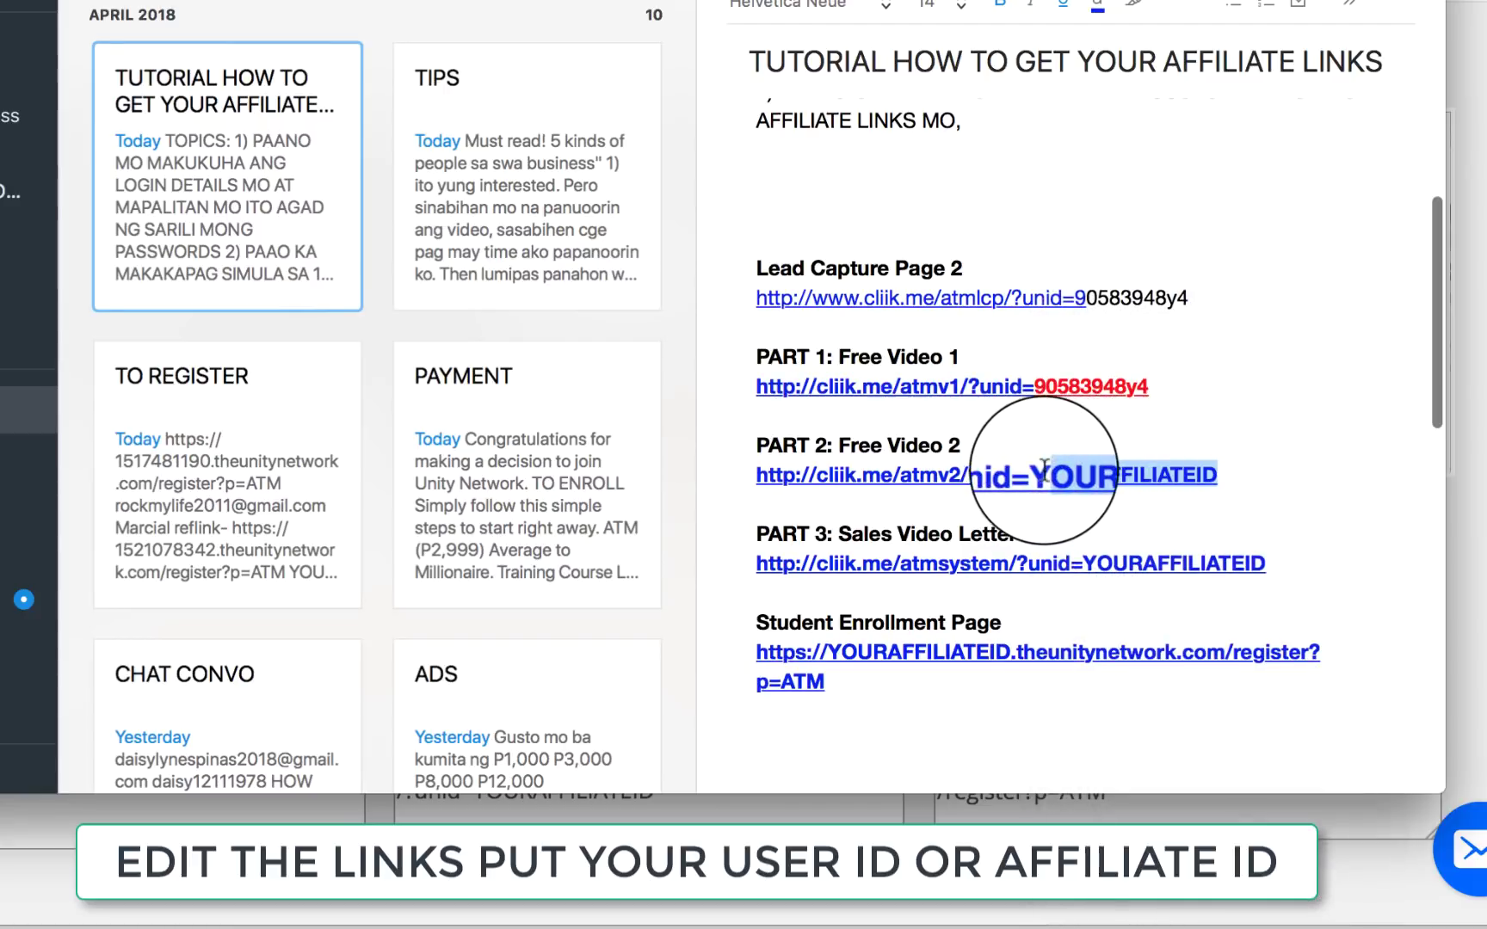
{"action": "key", "text": "BackSpace"}
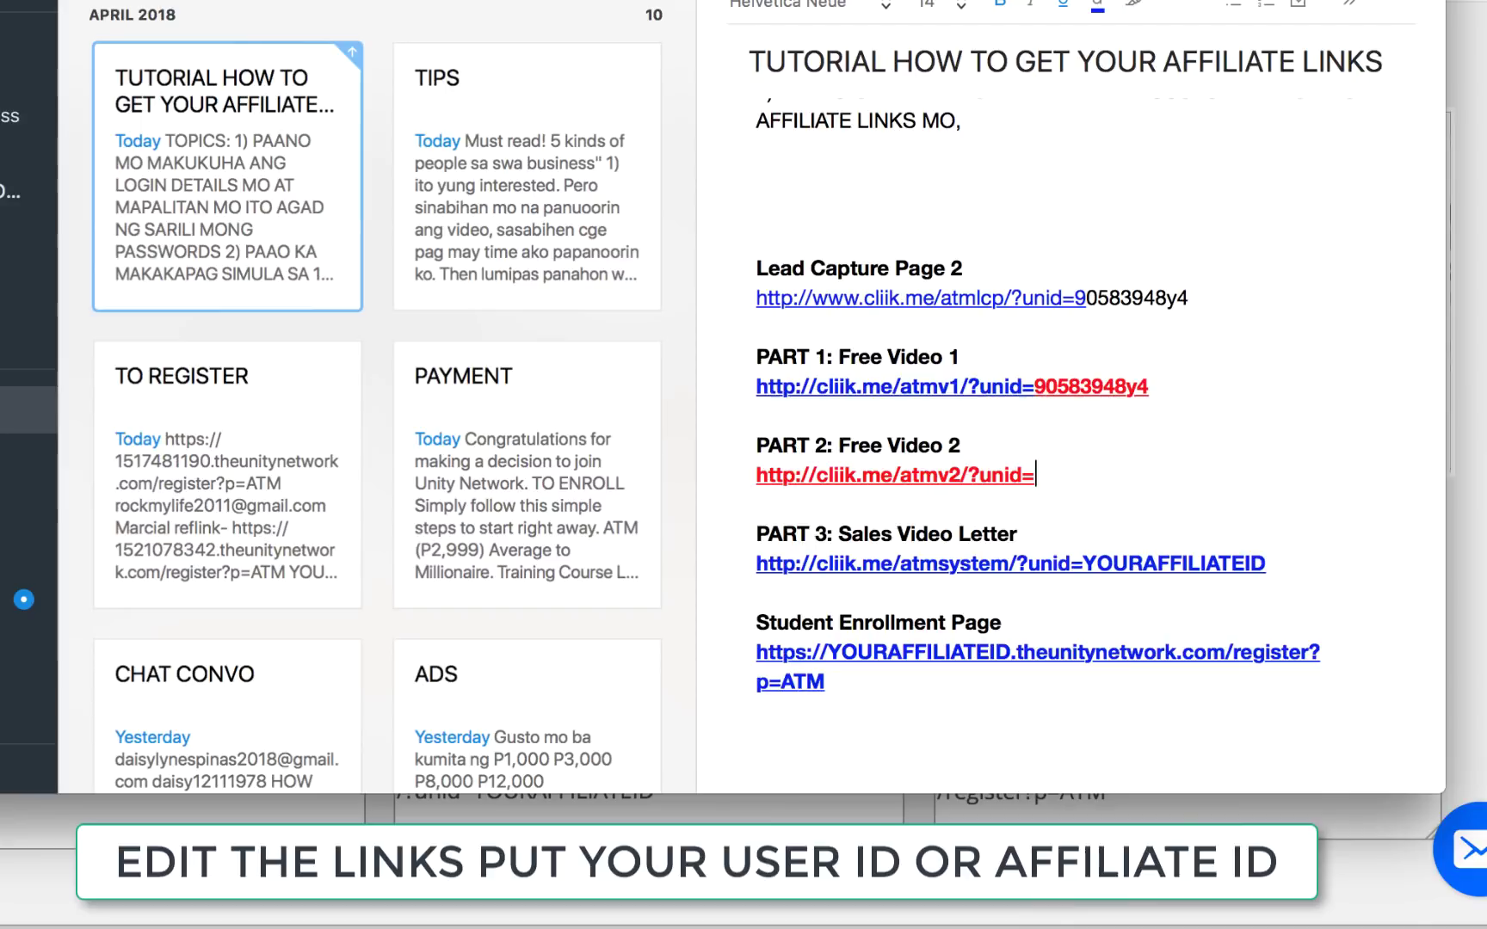
{"action": "right_click", "coordinate": [1037, 478]}
{"action": "left_click", "coordinate": [1097, 444]}
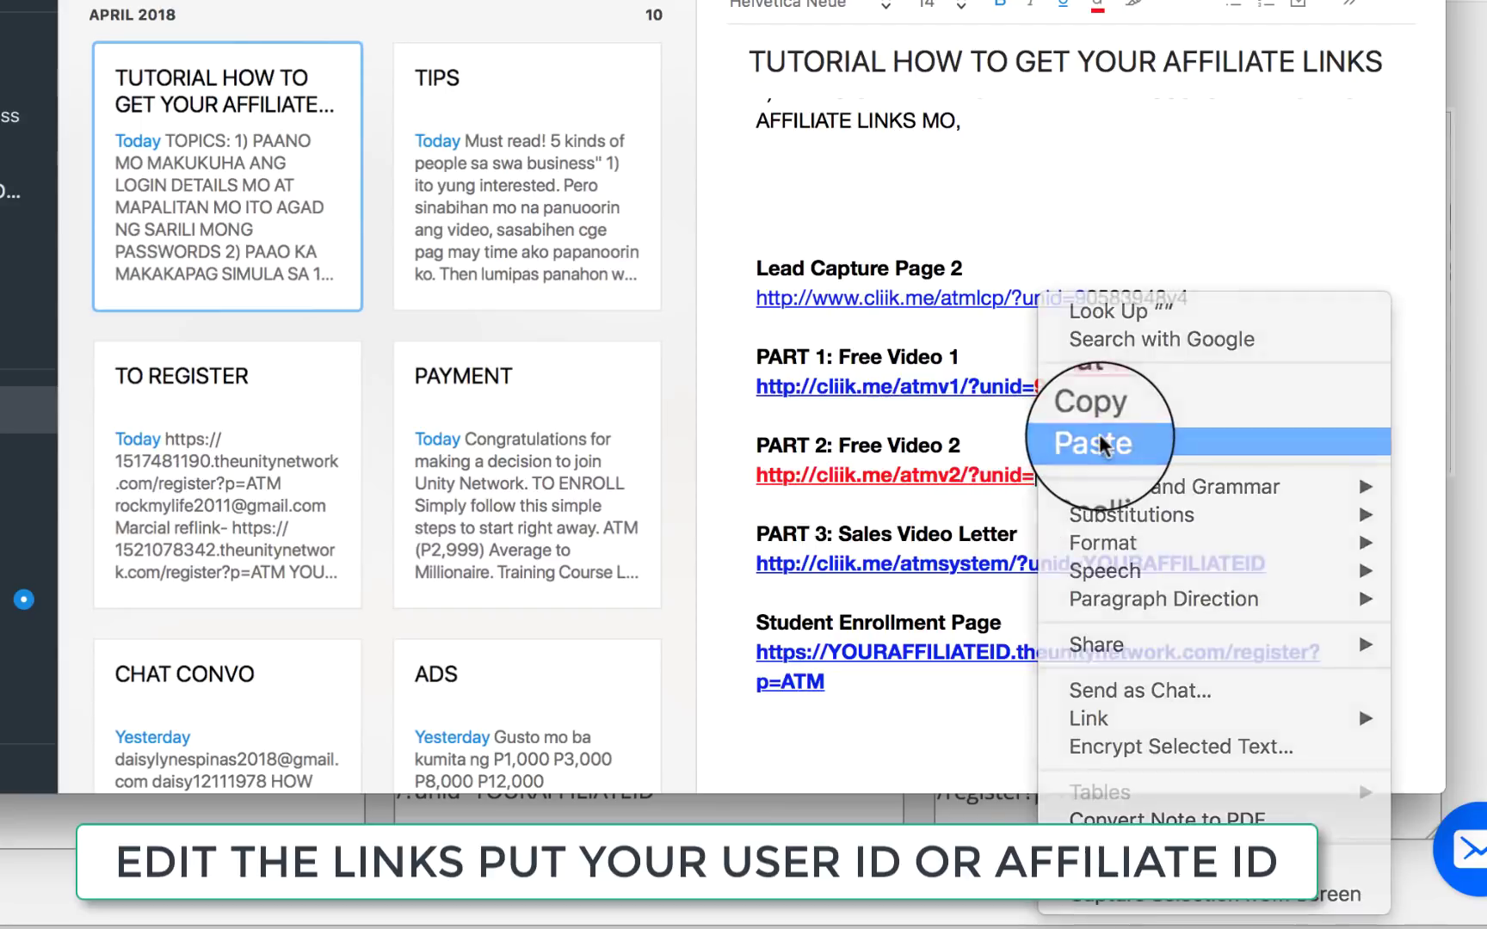
Swap YOURAFFILIATEID for the pasted affiliate ID in the PART 3 link.
{"action": "left_click", "coordinate": [1284, 563]}
{"action": "left_click_drag", "start_coordinate": [1285, 564], "coordinate": [1091, 571]}
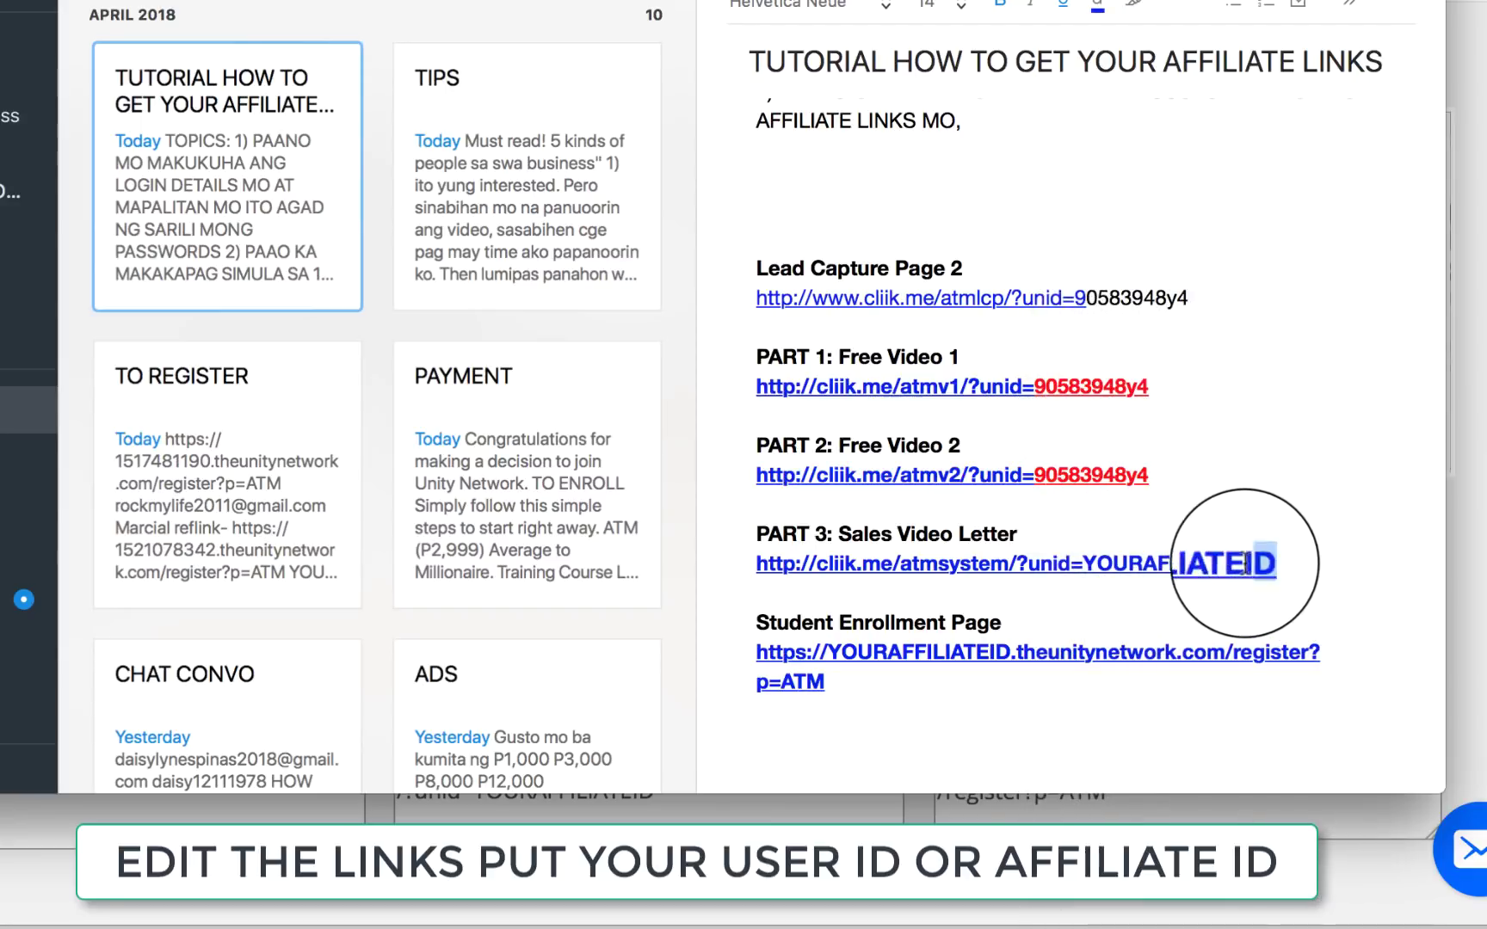
{"action": "key", "text": "BackSpace"}
{"action": "right_click", "coordinate": [1086, 563]}
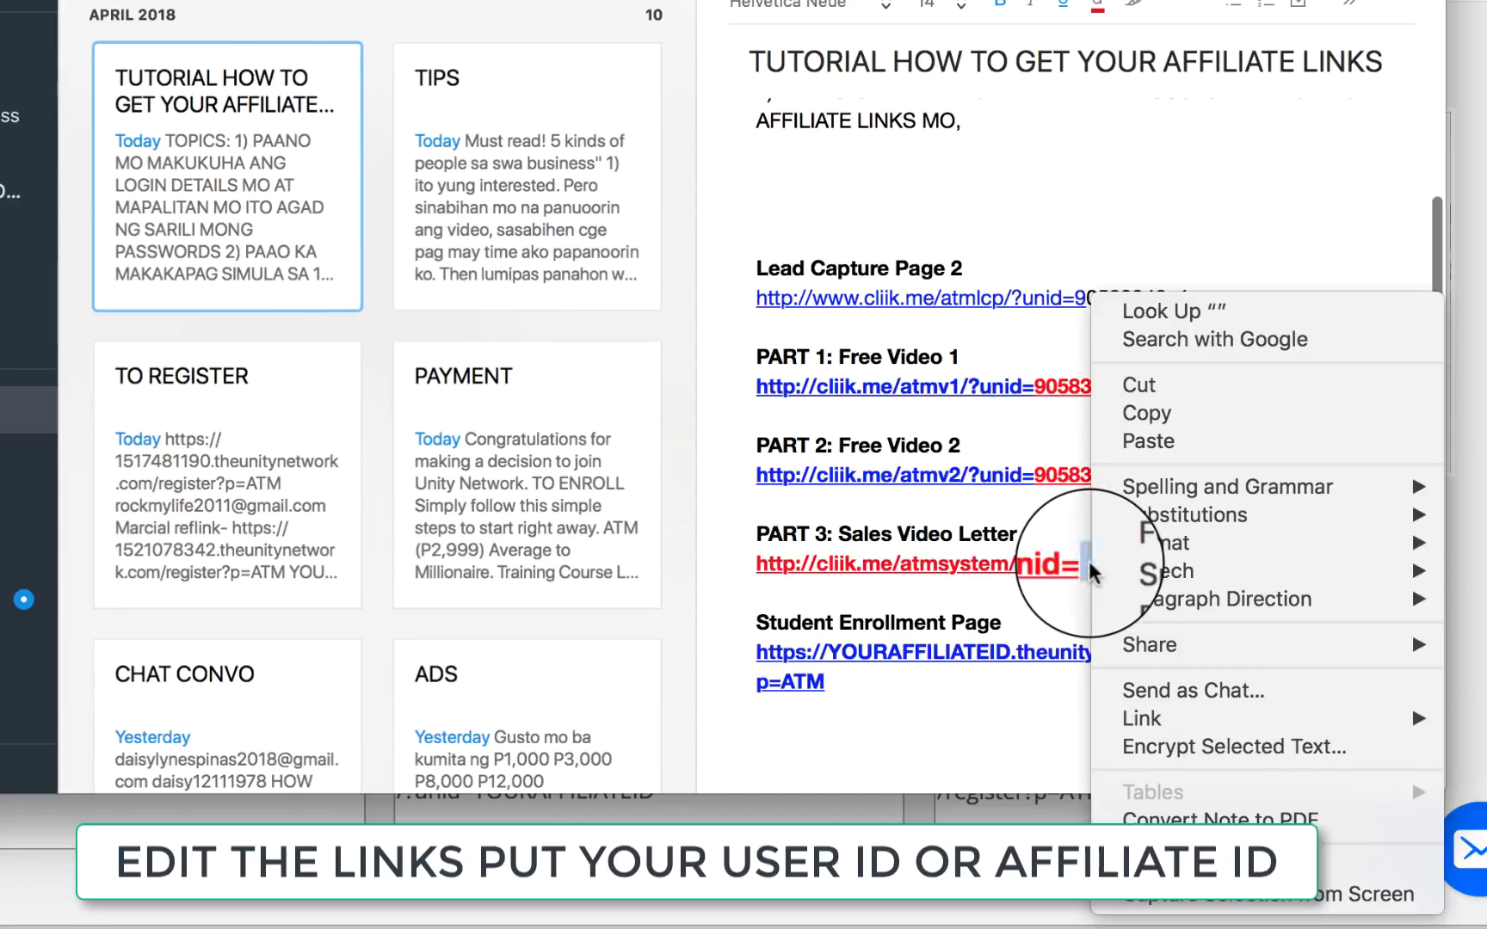
{"action": "left_click", "coordinate": [1157, 342]}
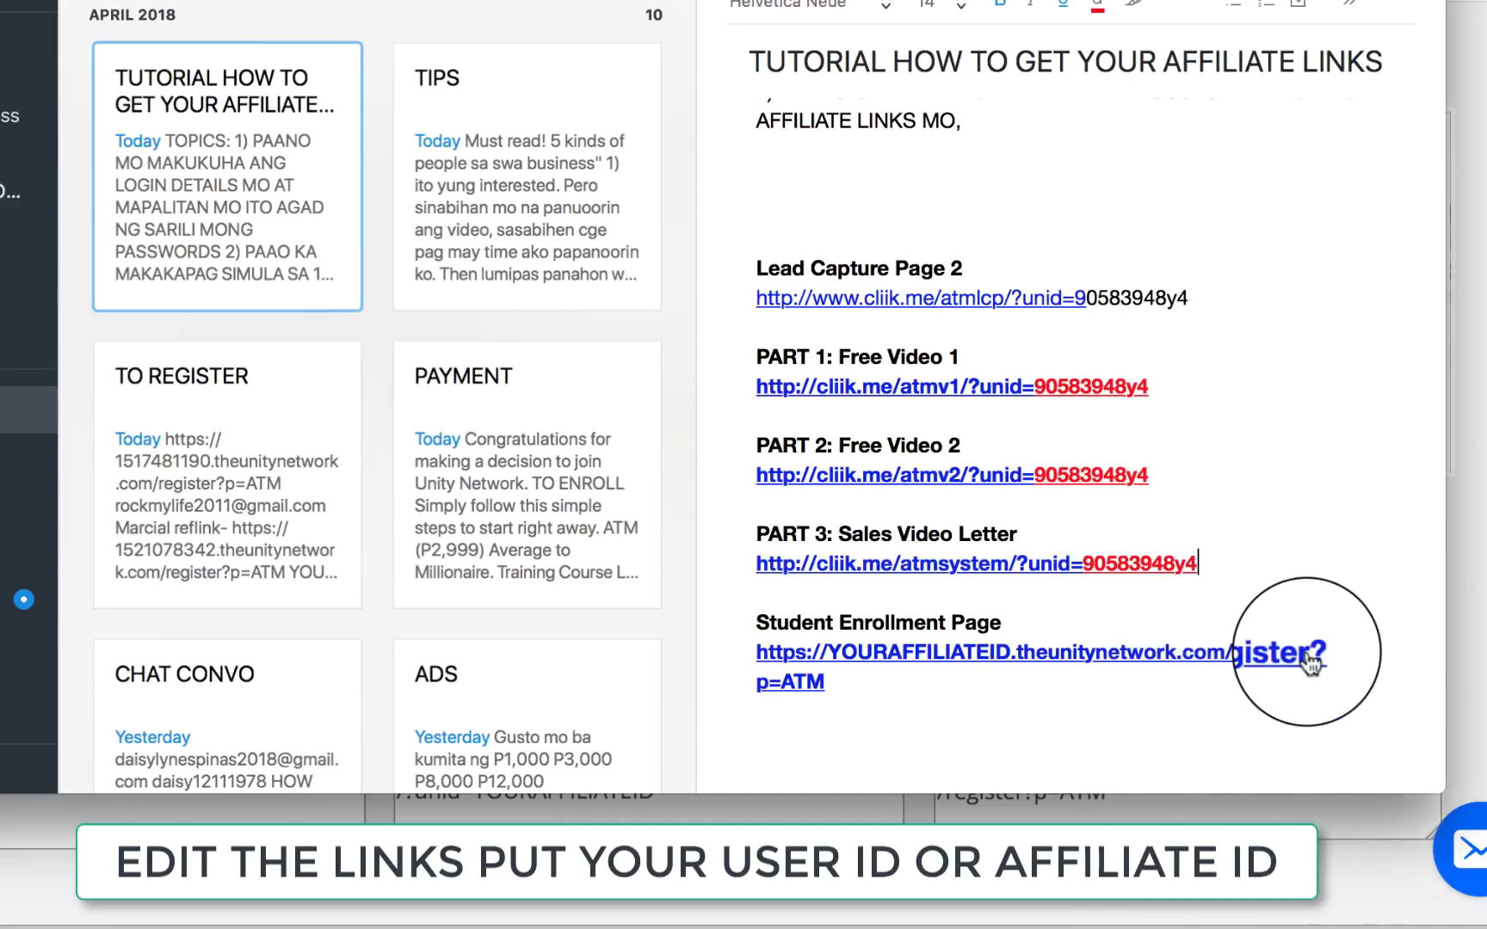
Delete YOURAFFILIATEID after https in the register?p=ATM link and paste the affiliate ID there.
{"action": "left_click", "coordinate": [756, 652]}
{"action": "key", "text": "Right"}
{"action": "key", "text": "Right"}
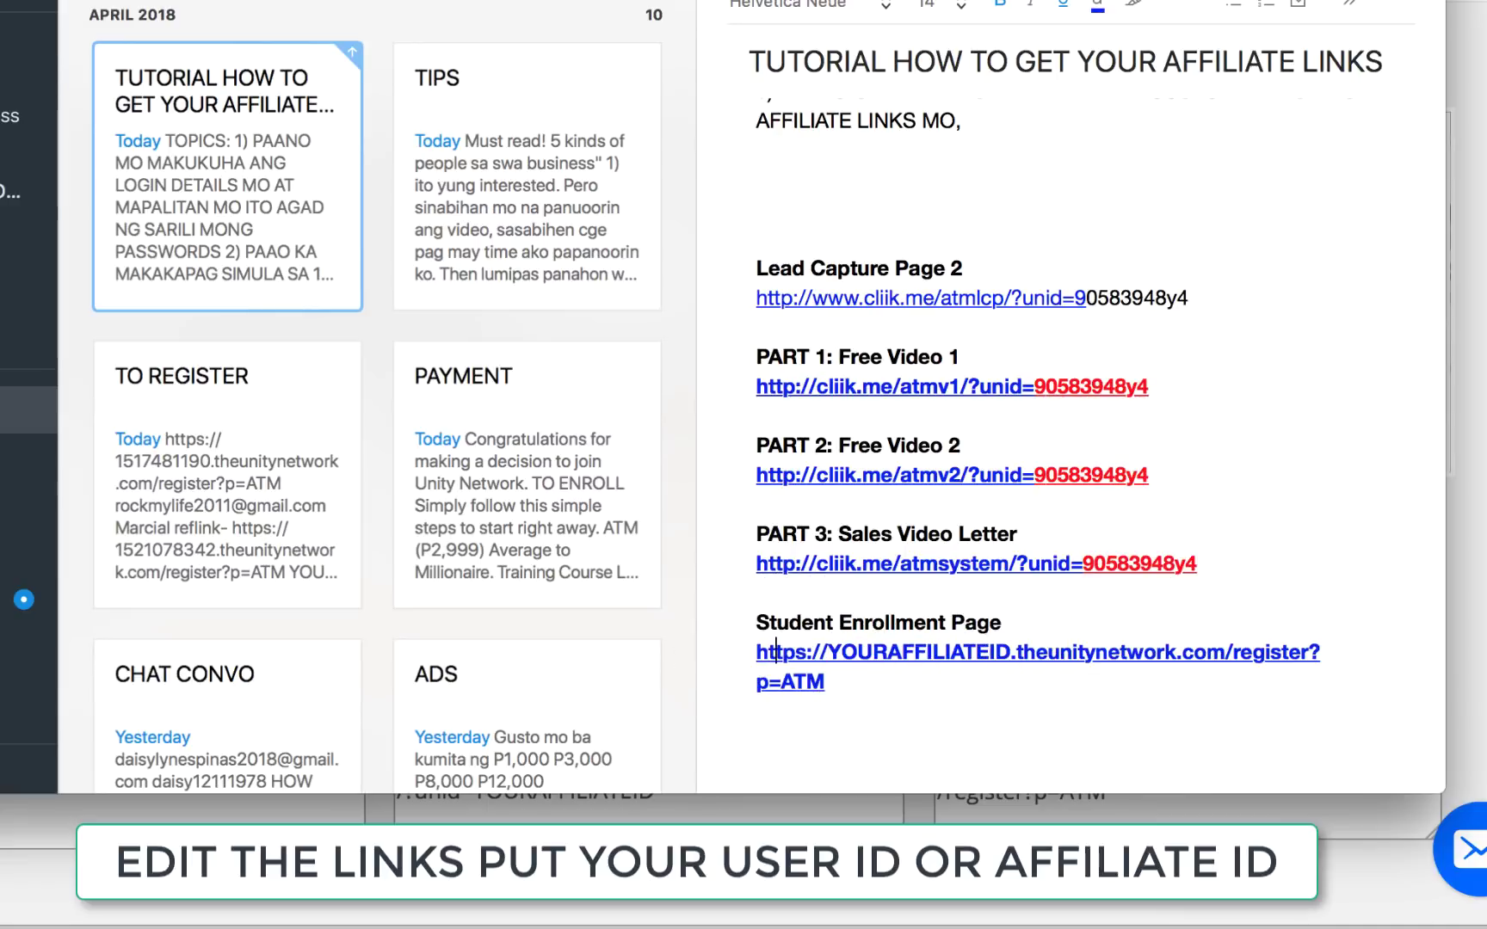
{"action": "key", "text": "Right"}
{"action": "key", "text": "Left"}
{"action": "key", "text": "Left"}
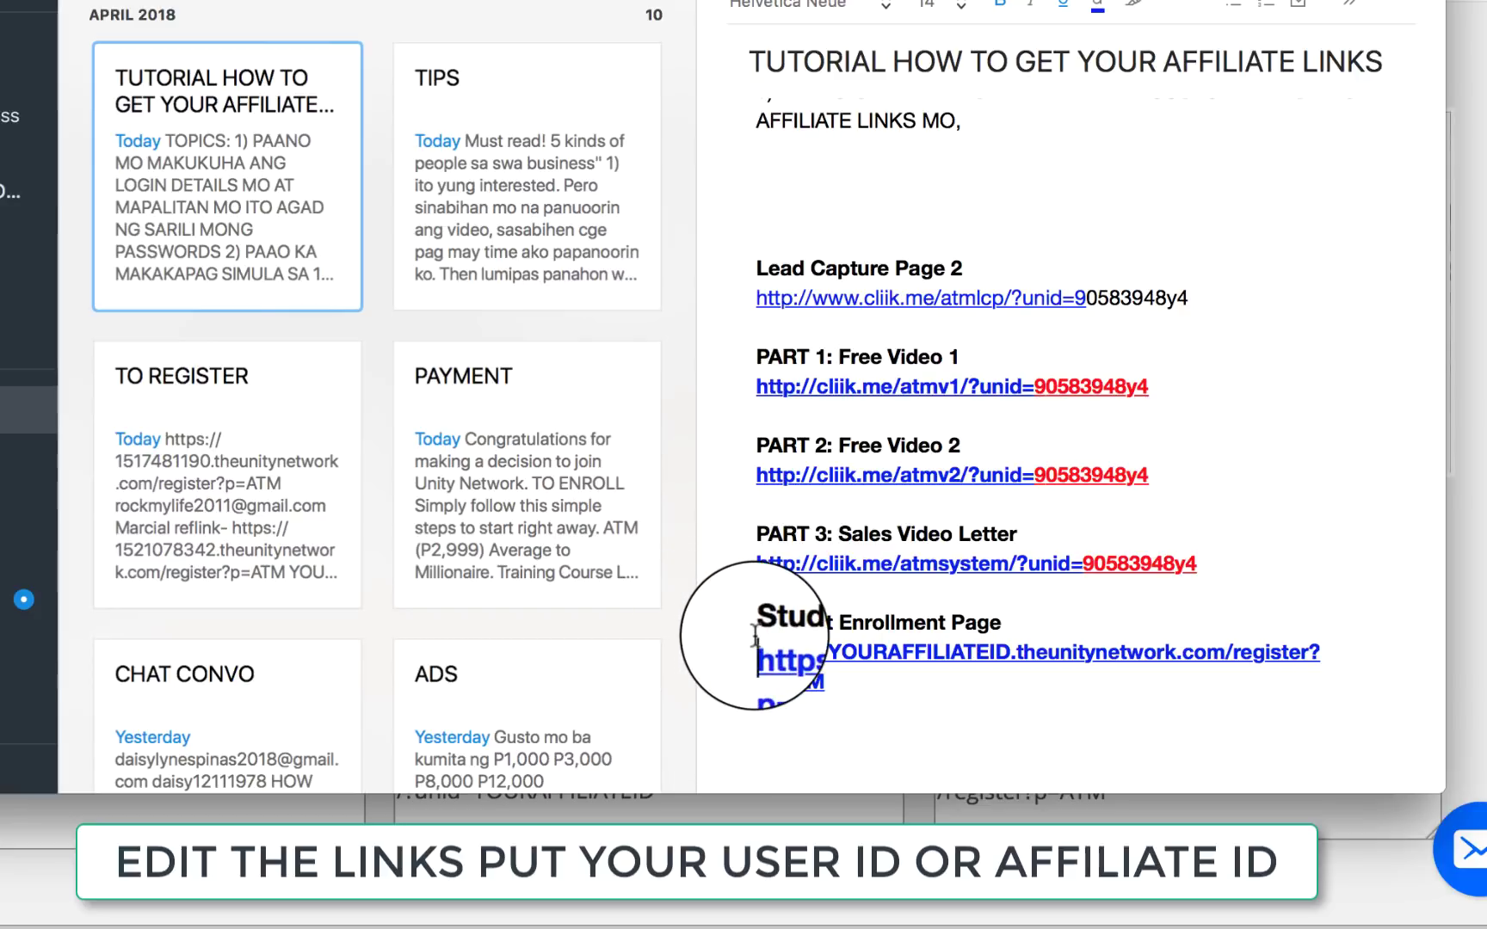
{"action": "key", "text": "Right"}
{"action": "key", "text": "Right"}
{"action": "key", "text": "Right"}
{"action": "key", "text": "Right"}
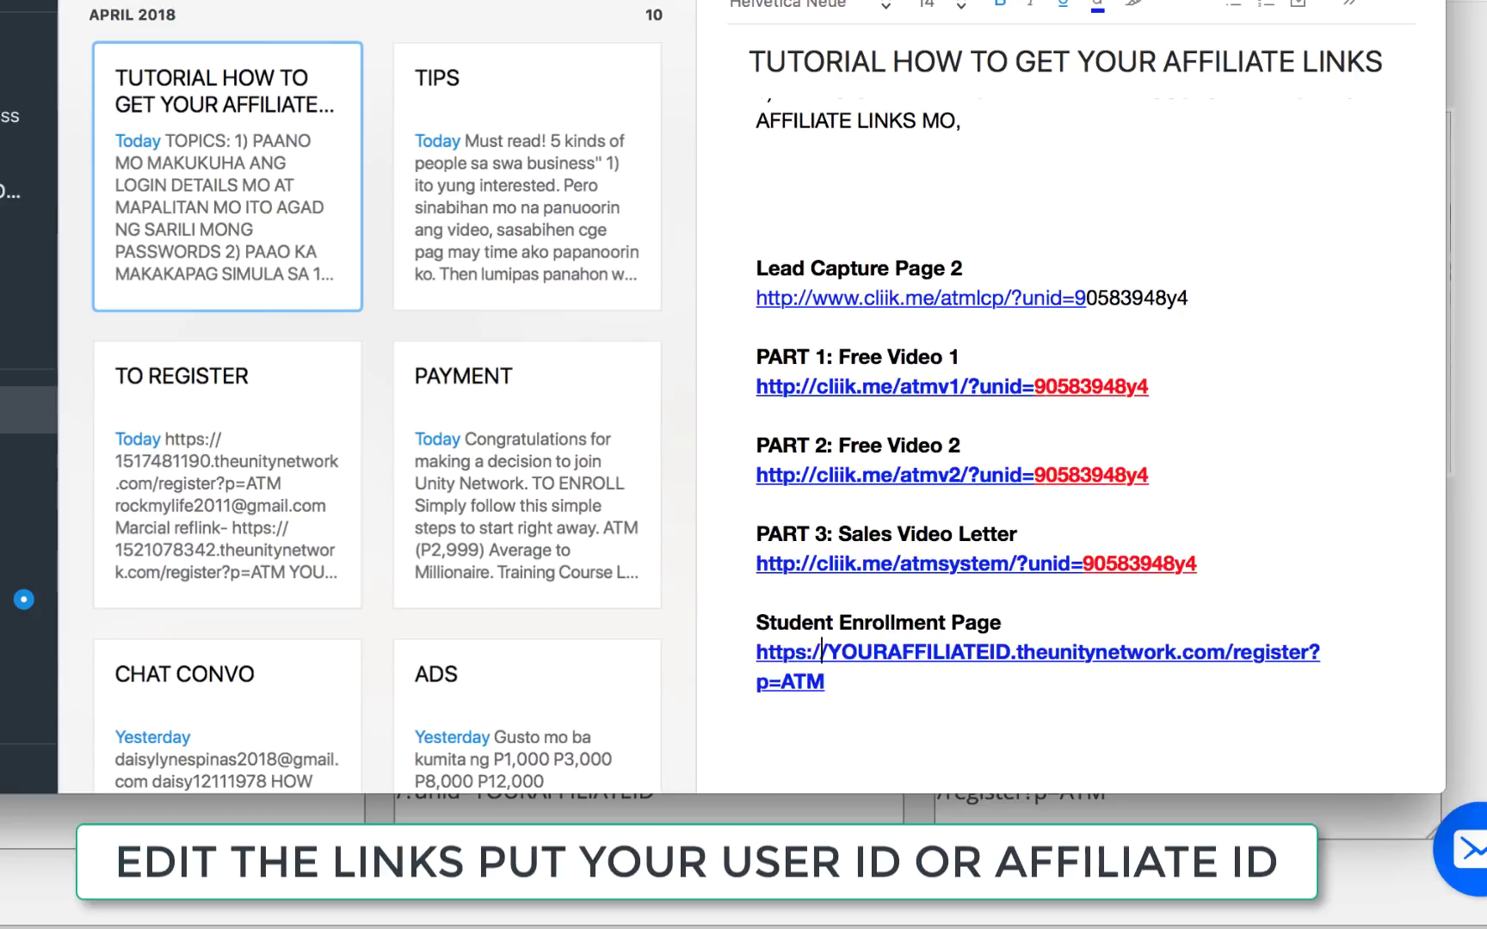
{"action": "key", "text": "Right"}
{"action": "key", "text": "Right"}
{"action": "key", "text": "Right"}
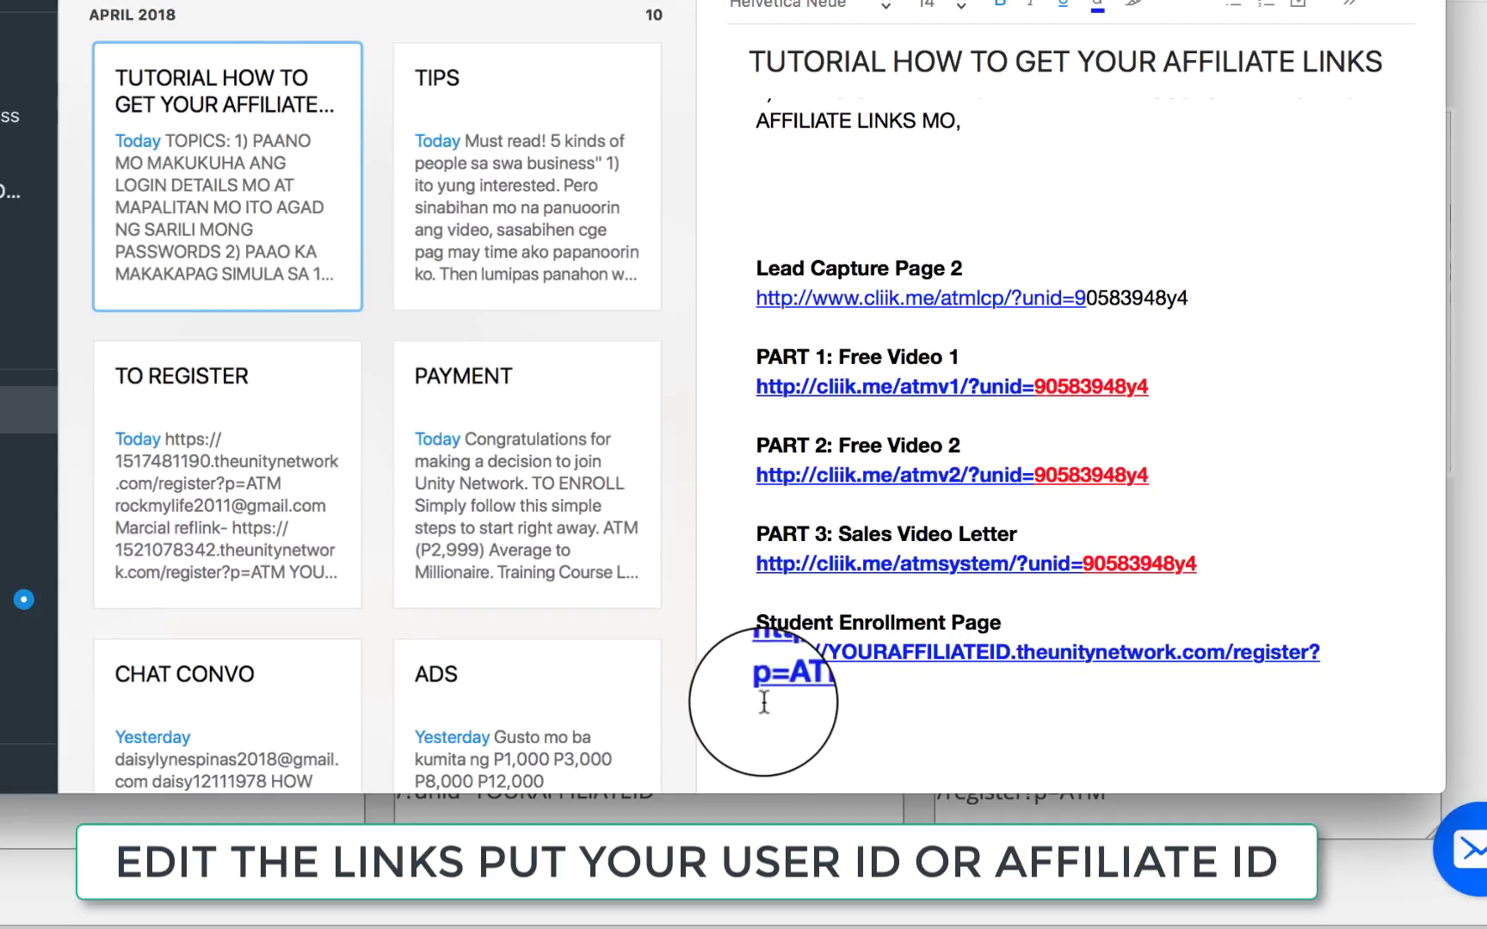
{"action": "key", "text": "BackSpace"}
{"action": "key", "text": "BackSpace"}
{"action": "key", "text": "BackSpace"}
{"action": "key", "text": "BackSpace"}
{"action": "key", "text": "BackSpace"}
{"action": "key", "text": "BackSpace"}
{"action": "key", "text": "BackSpace"}
{"action": "key", "text": "BackSpace"}
{"action": "key", "text": "BackSpace"}
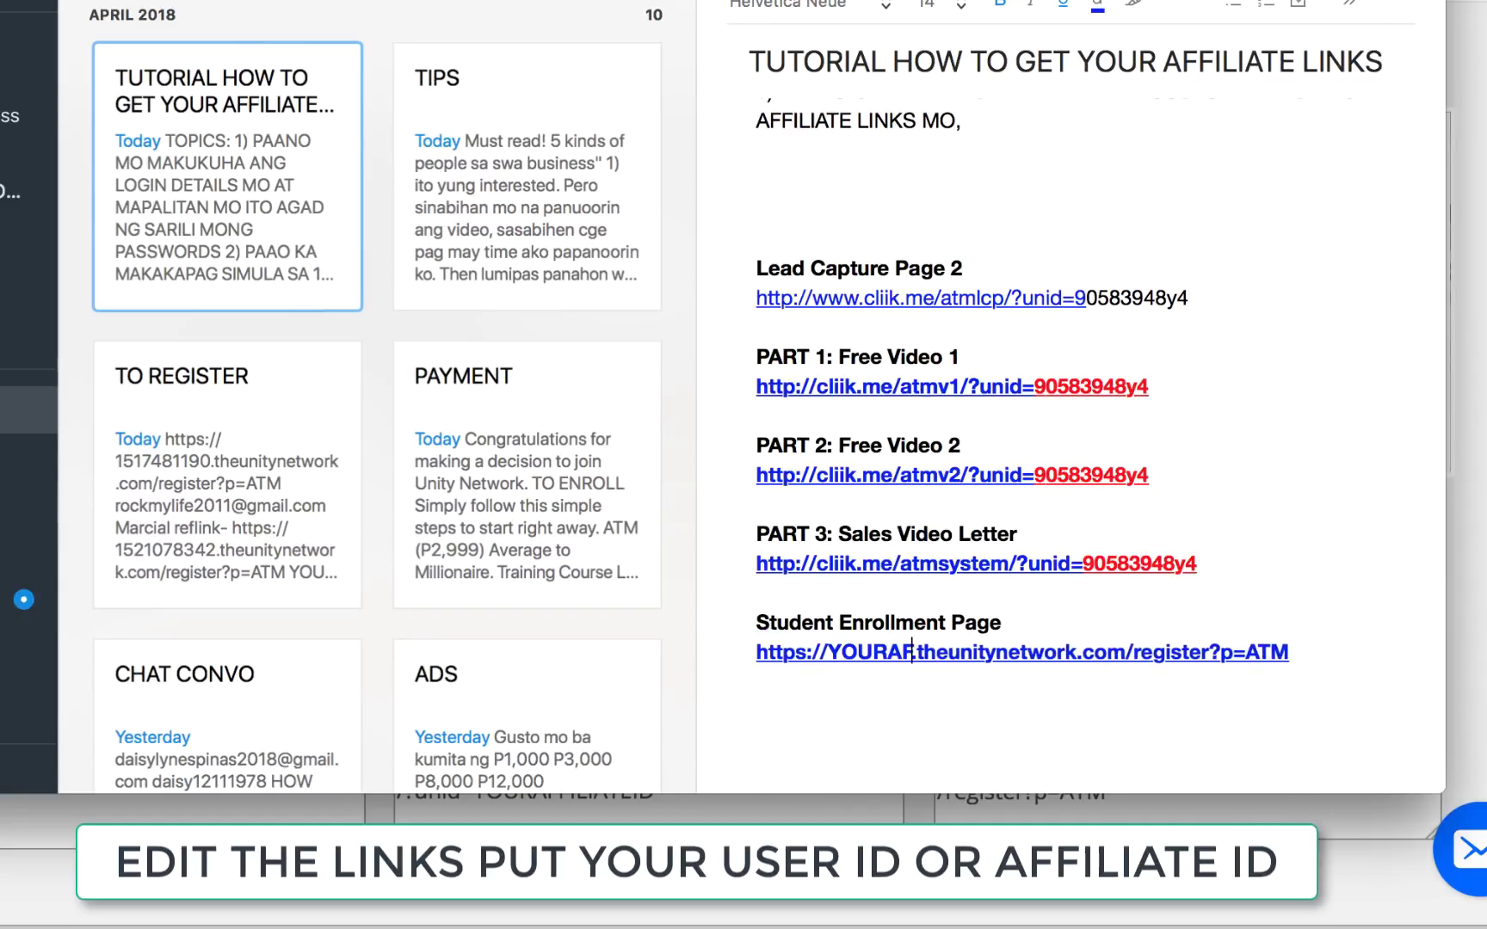
{"action": "key", "text": "BackSpace"}
{"action": "key", "text": "BackSpace"}
{"action": "key", "text": "BackSpace"}
{"action": "key", "text": "BackSpace"}
{"action": "key", "text": "BackSpace"}
{"action": "key", "text": "BackSpace"}
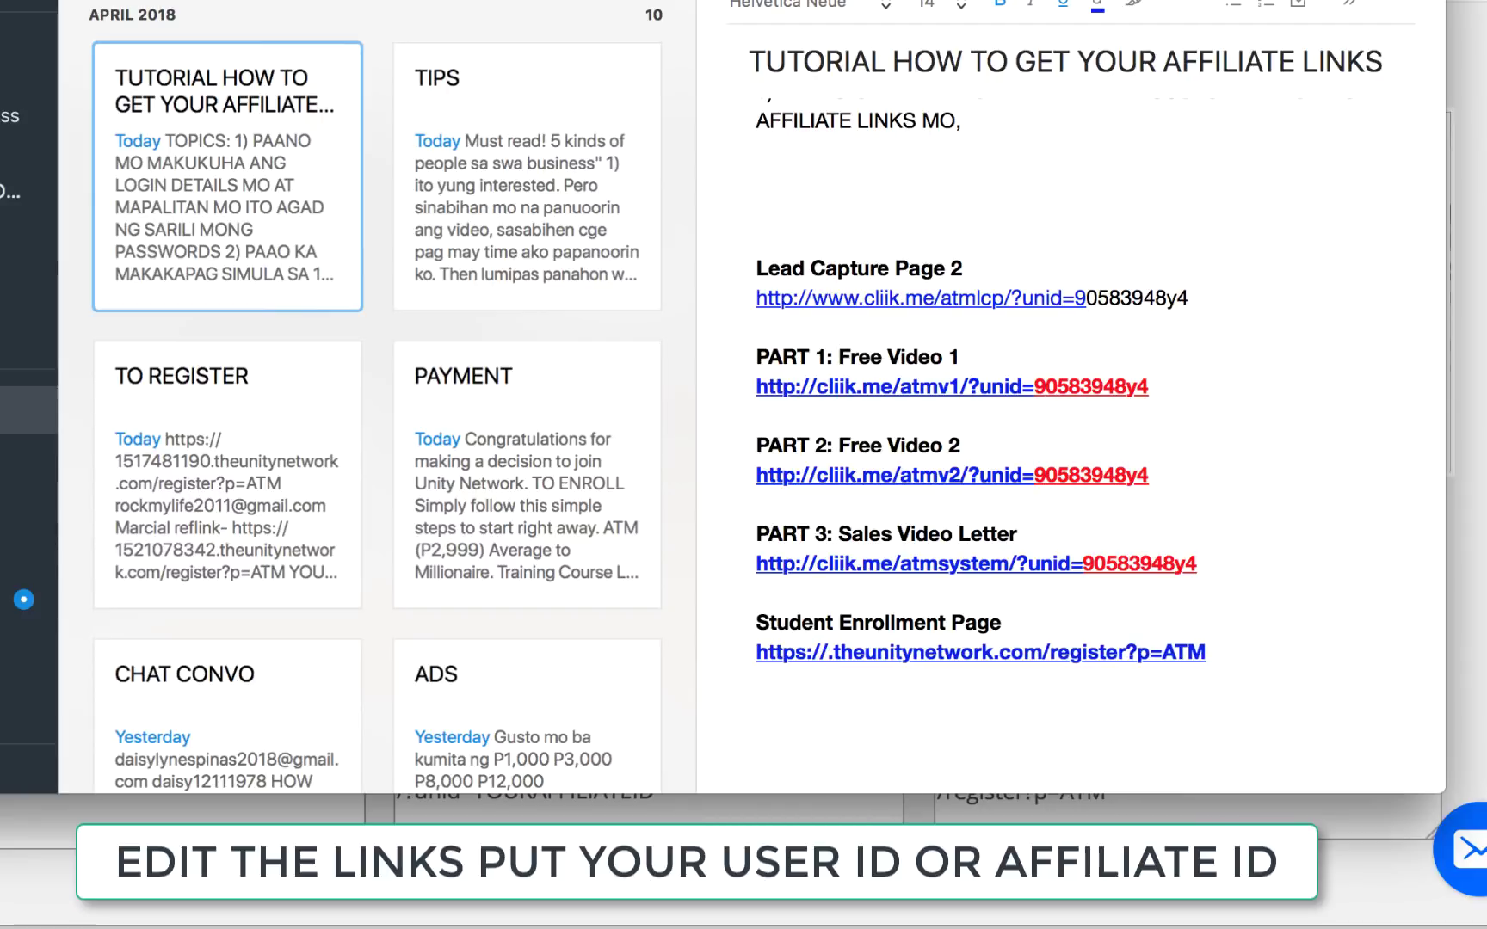
{"action": "key", "text": "super+v"}
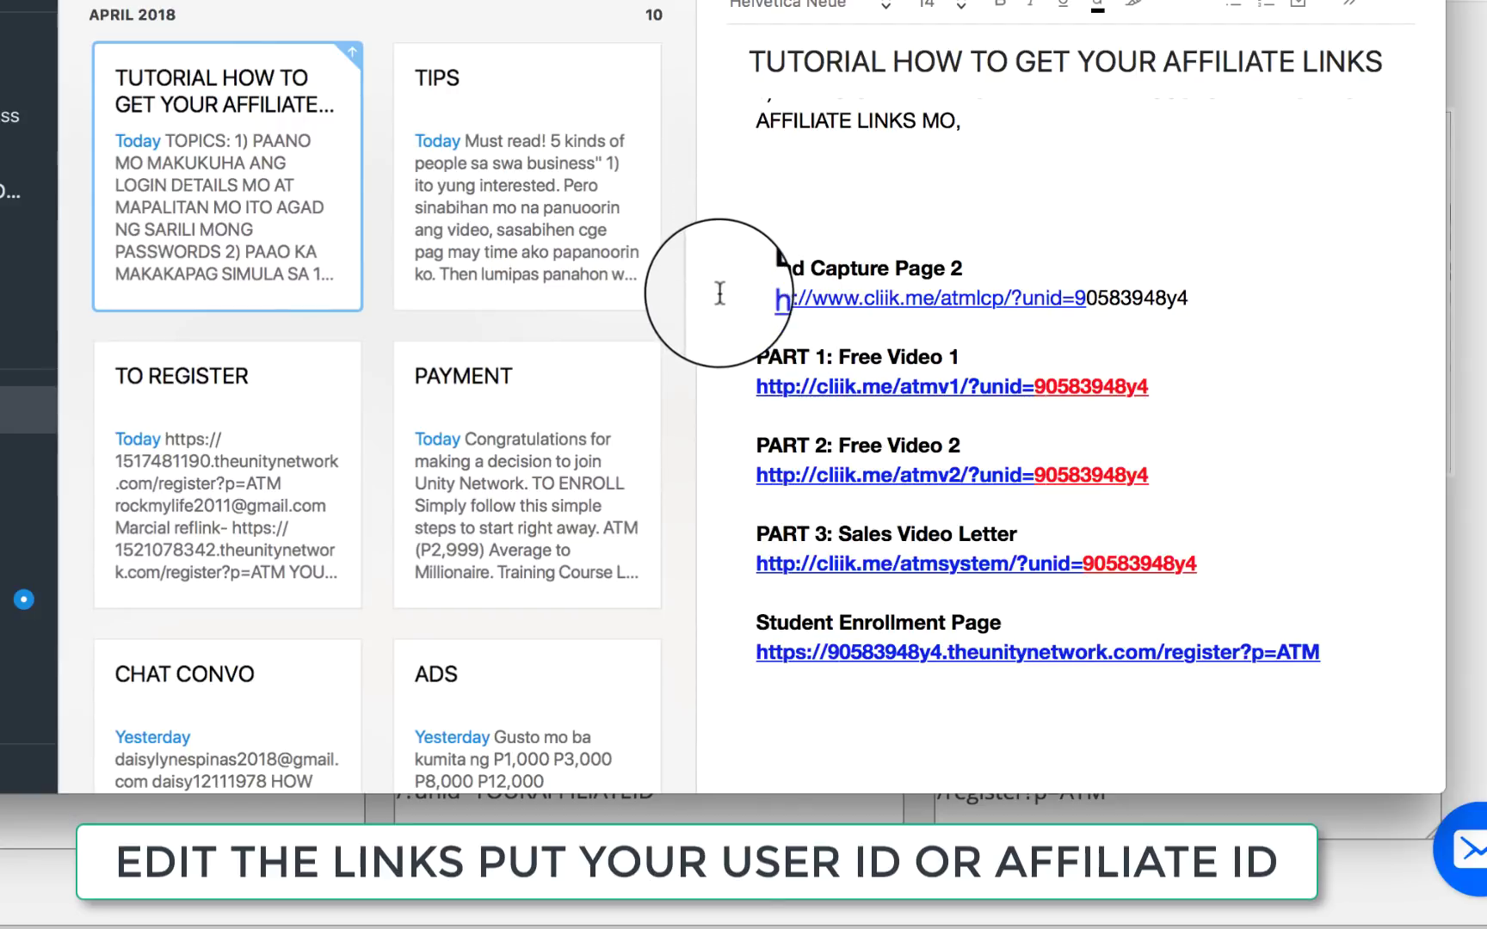
Add blank lines after the Lead Capture link and above Student Enrollment Page.
{"action": "left_click", "coordinate": [752, 333]}
{"action": "key", "text": "Return"}
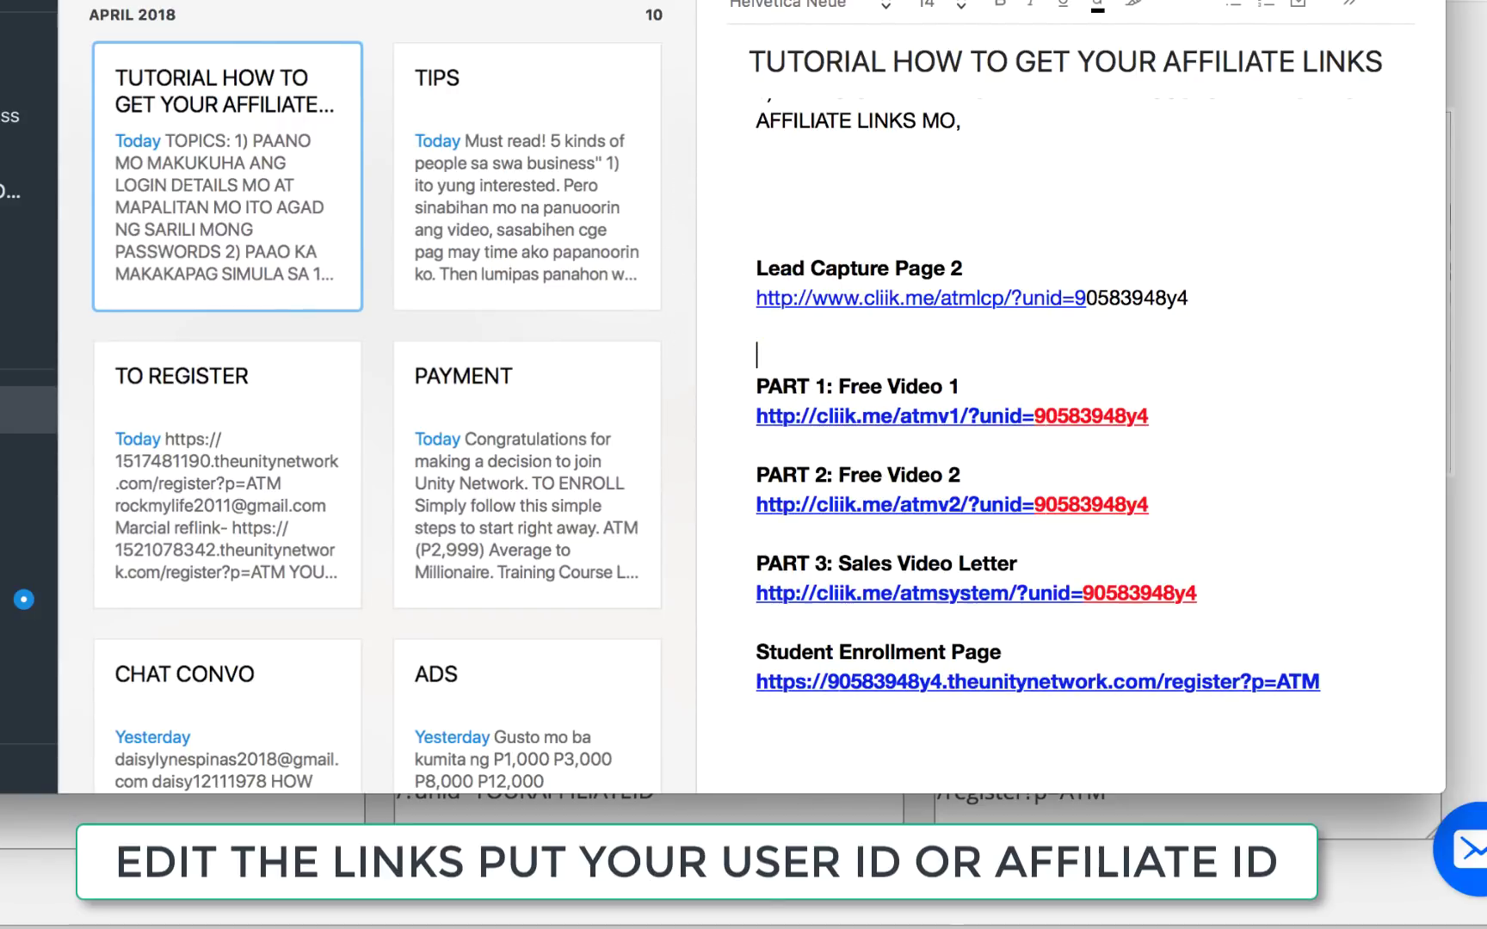
{"action": "left_click", "coordinate": [1000, 376]}
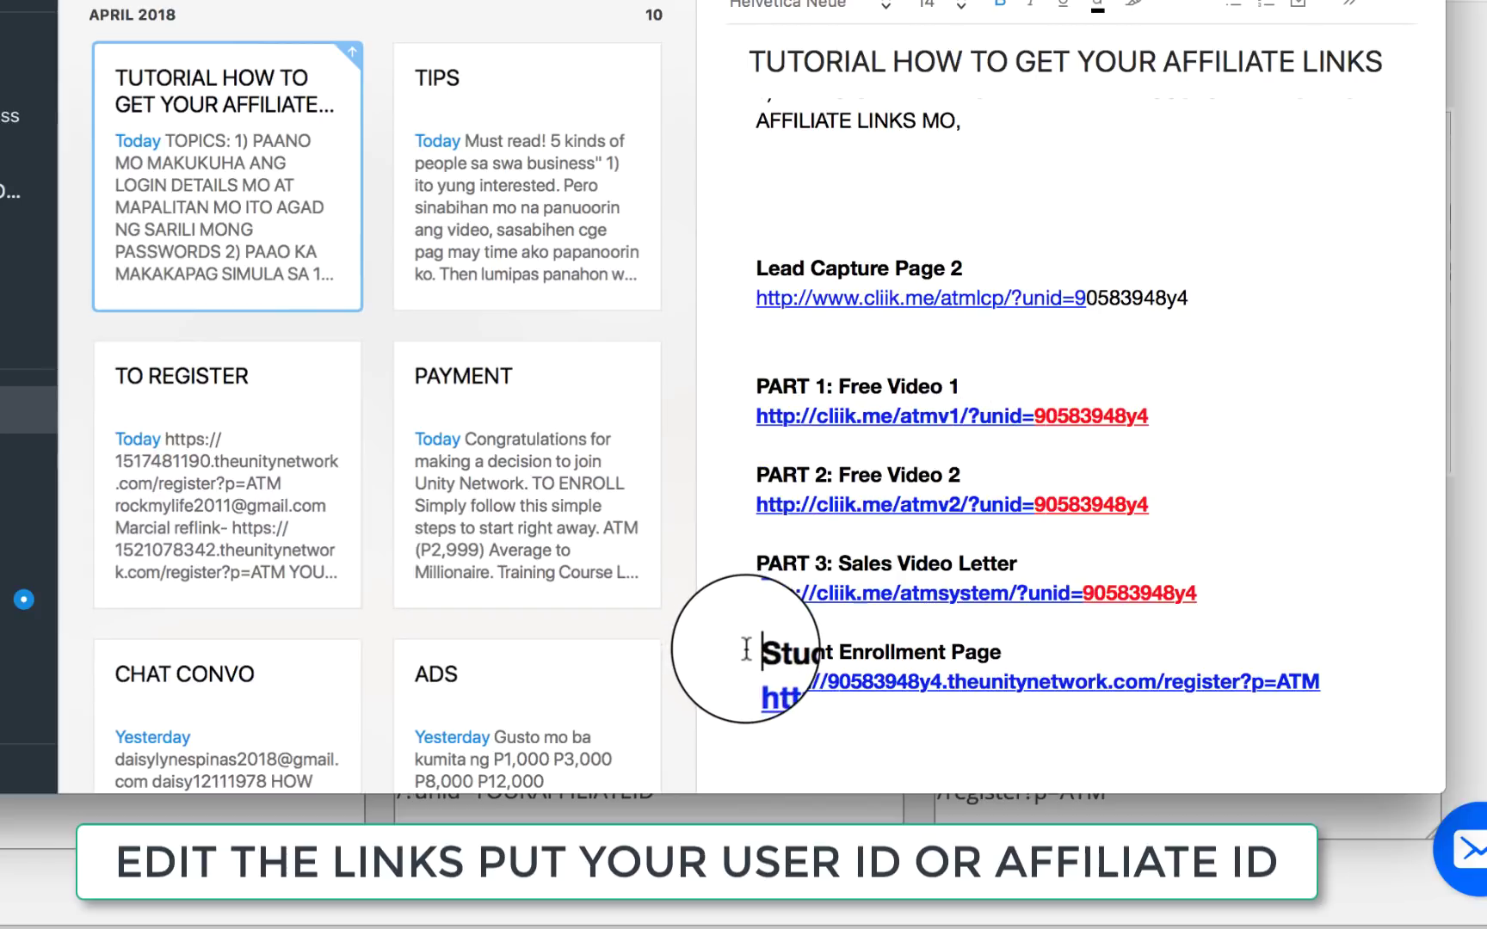
{"action": "key", "text": "Return"}
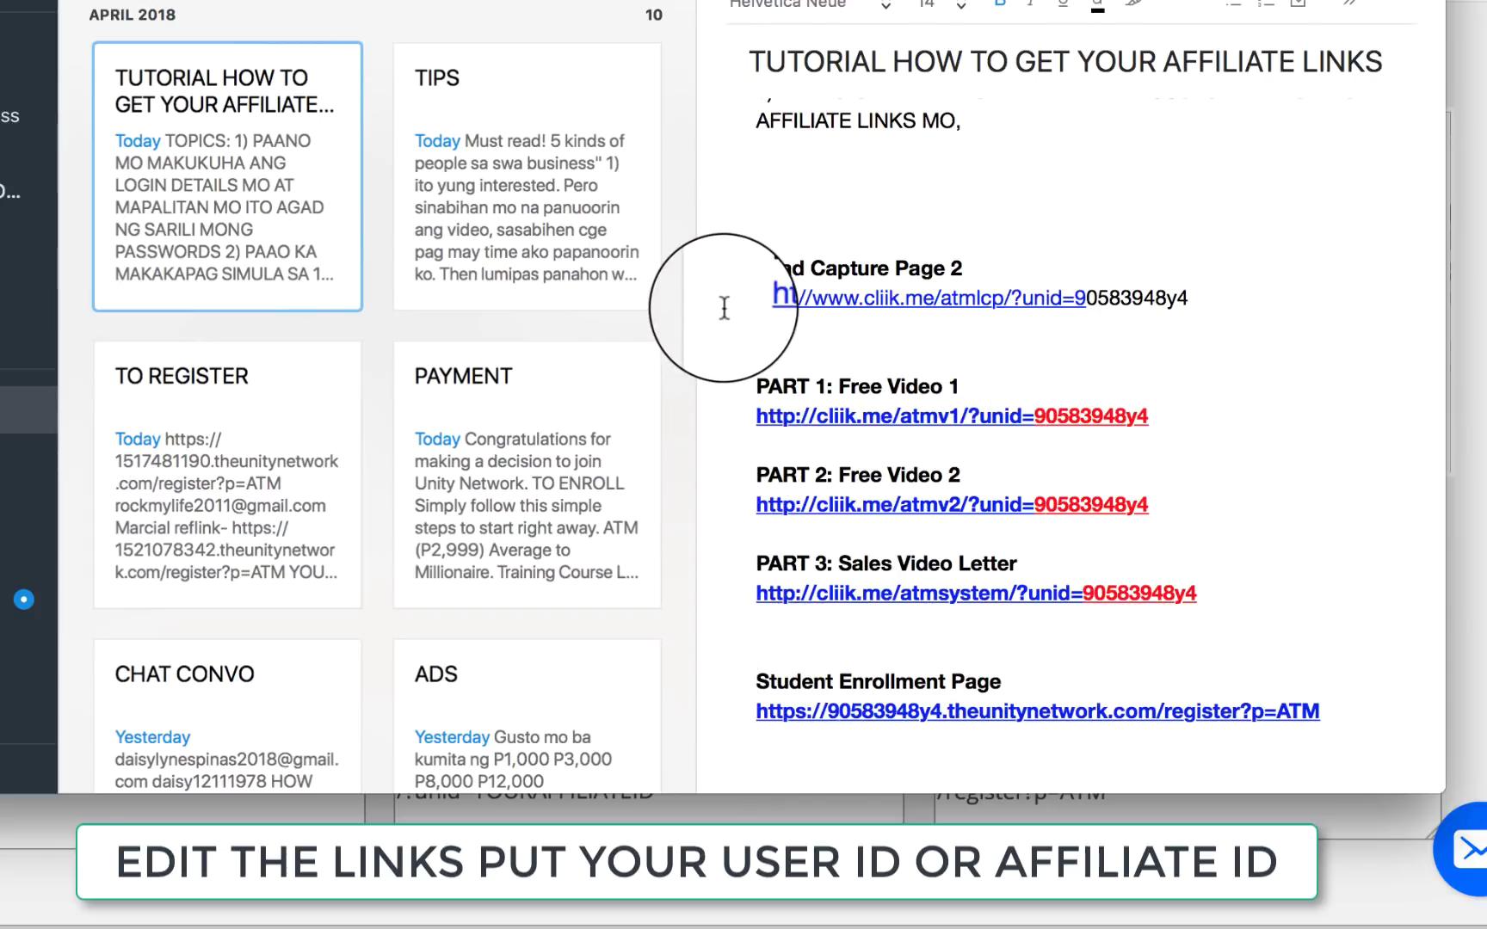
{"action": "scroll", "coordinate": [724, 308], "scroll_direction": "down", "scroll_amount": 2}
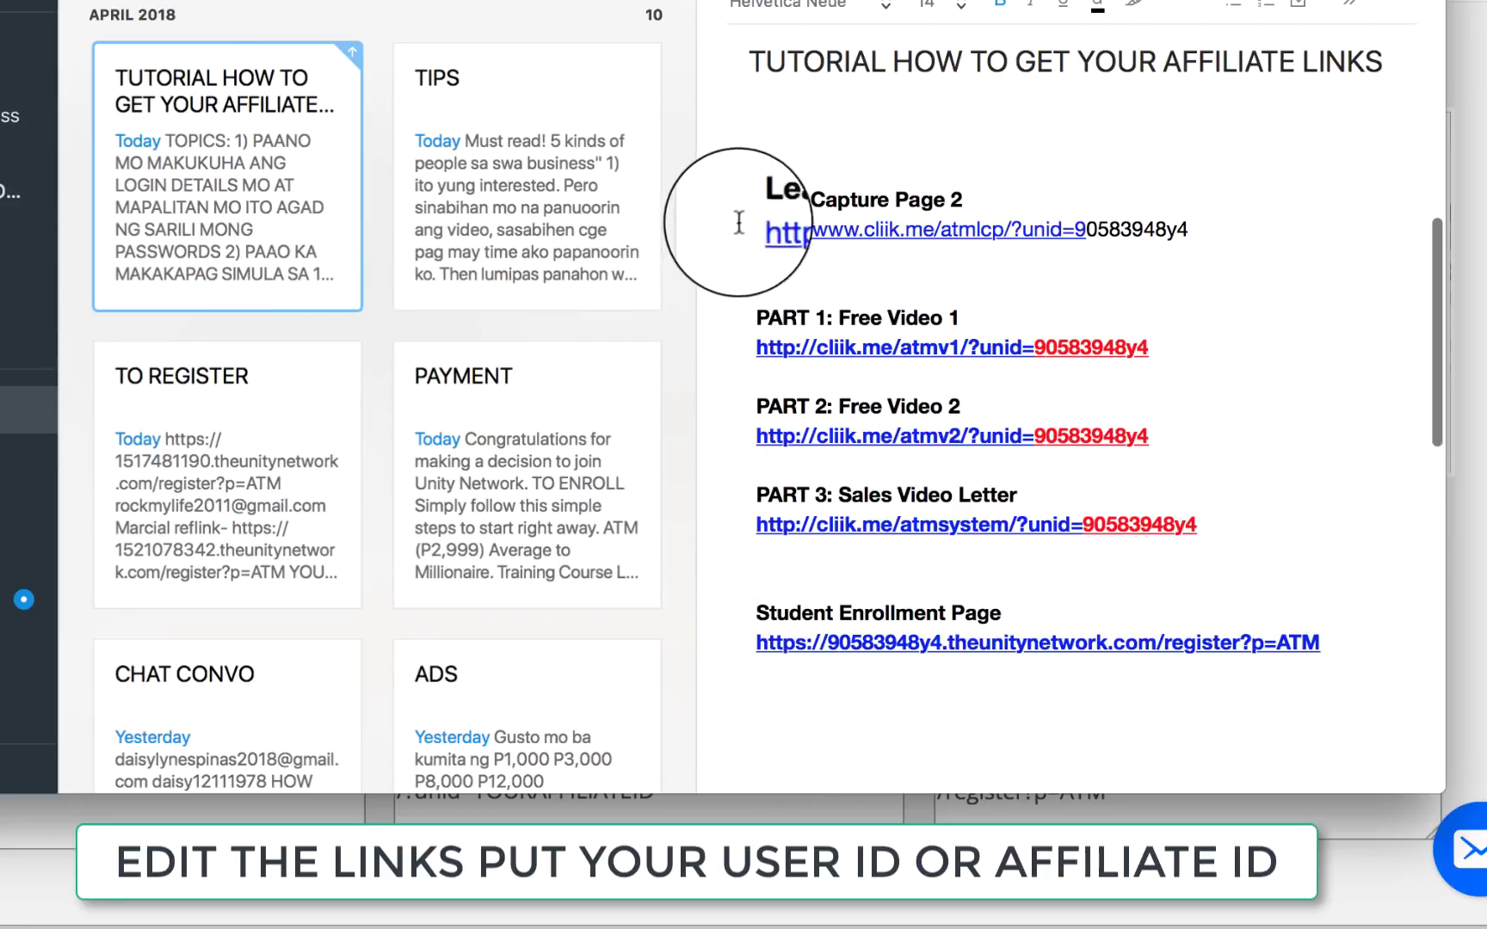
{"action": "left_click_drag", "start_coordinate": [762, 196], "coordinate": [1244, 255]}
{"action": "left_click", "coordinate": [1244, 255]}
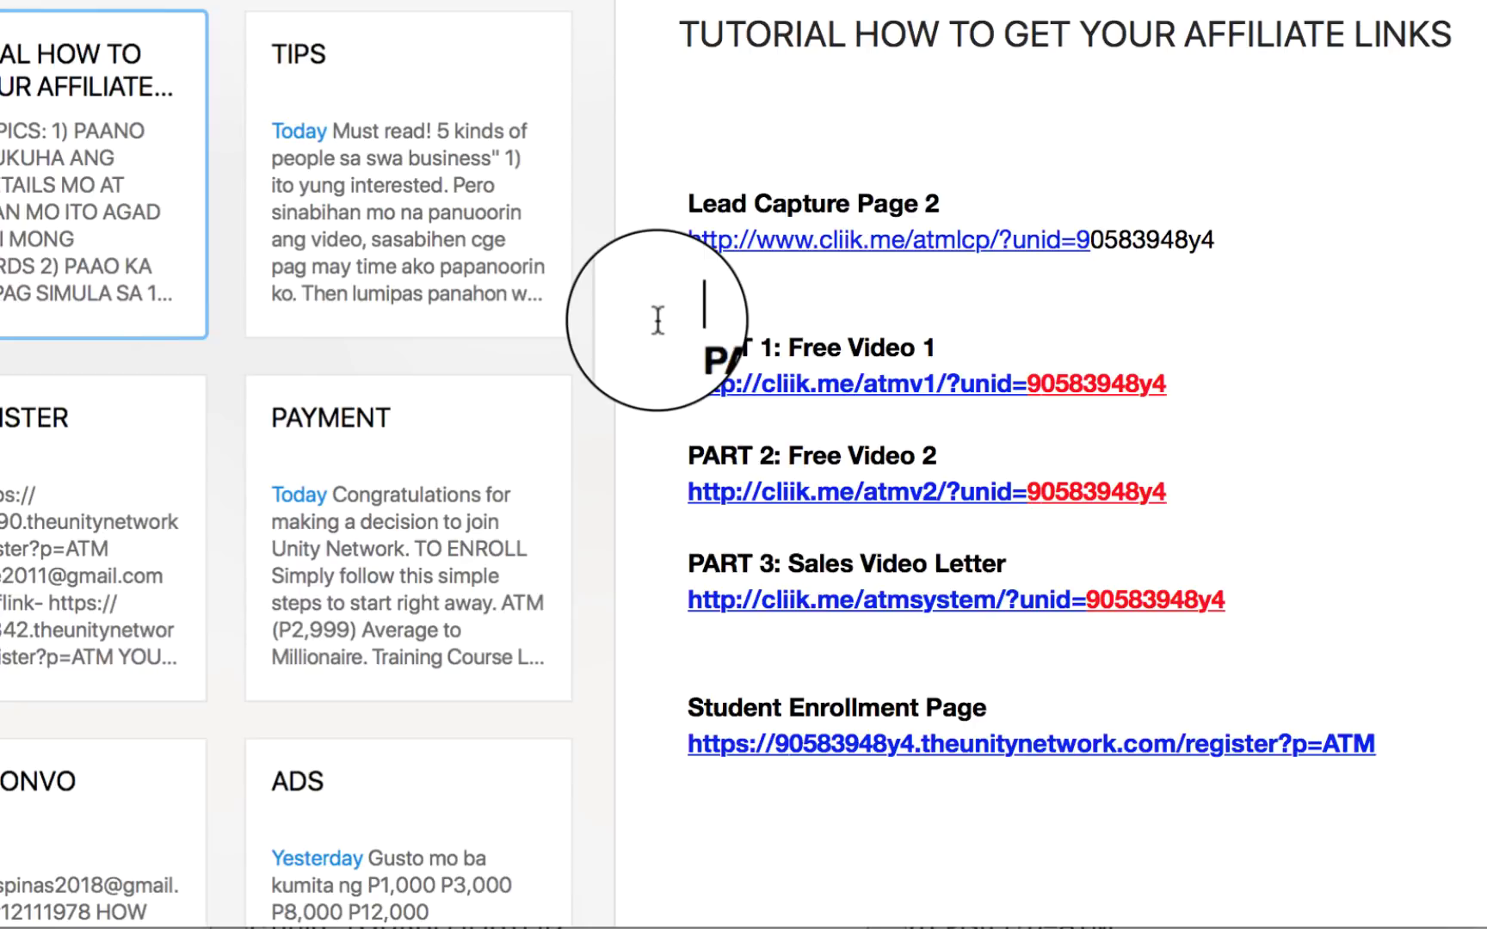
Paste the three-item TOPICS list on the empty line below the note title.
{"action": "left_click", "coordinate": [1095, 640], "text": "shift"}
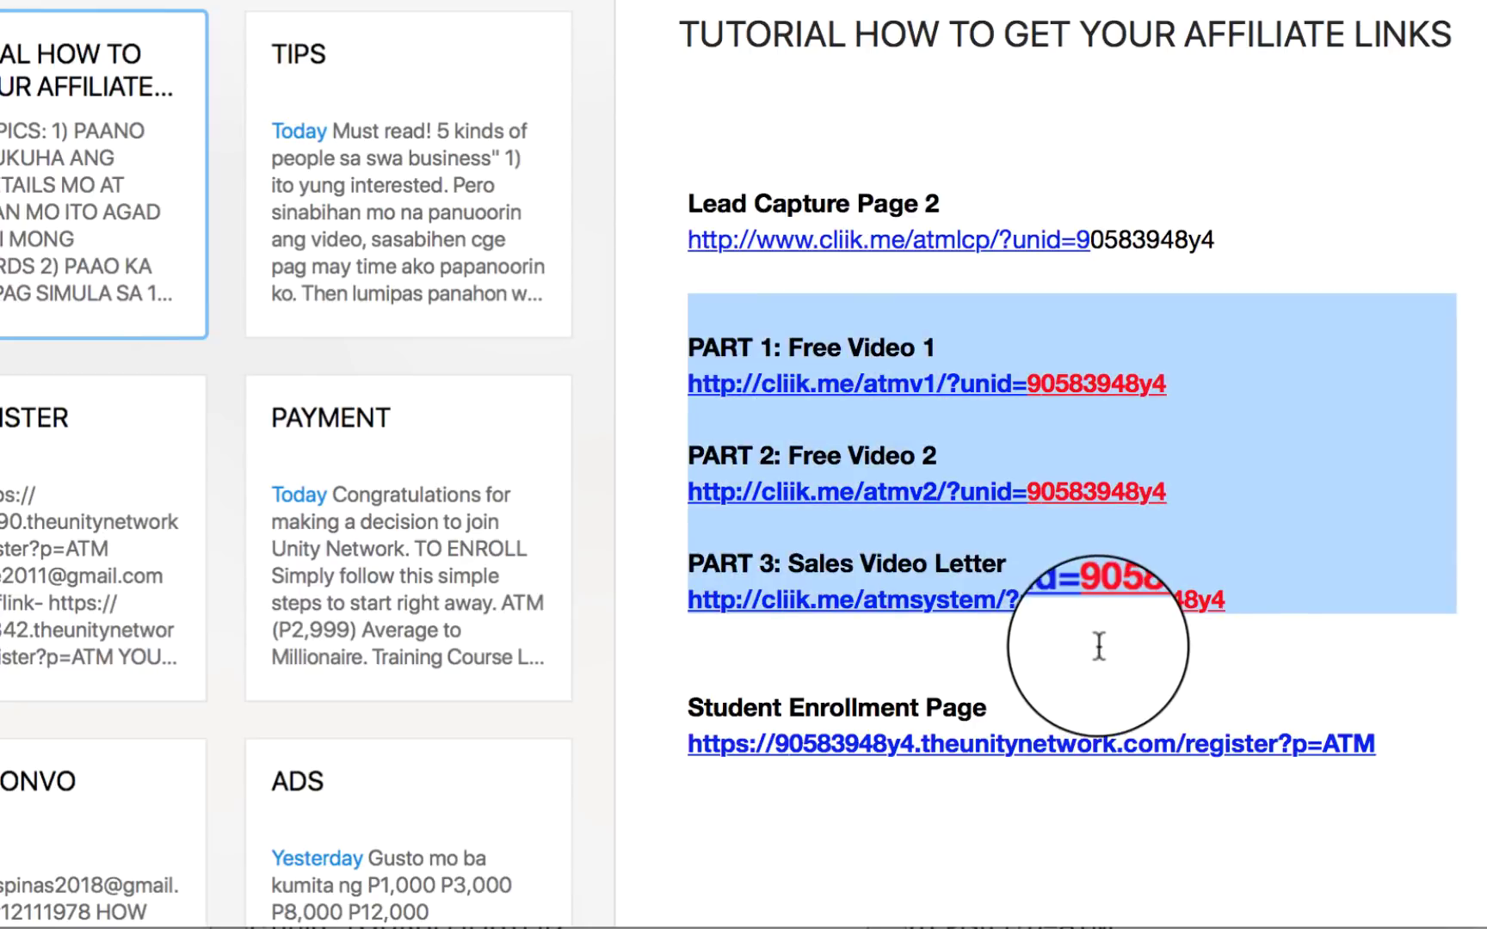
{"action": "left_click", "coordinate": [640, 275]}
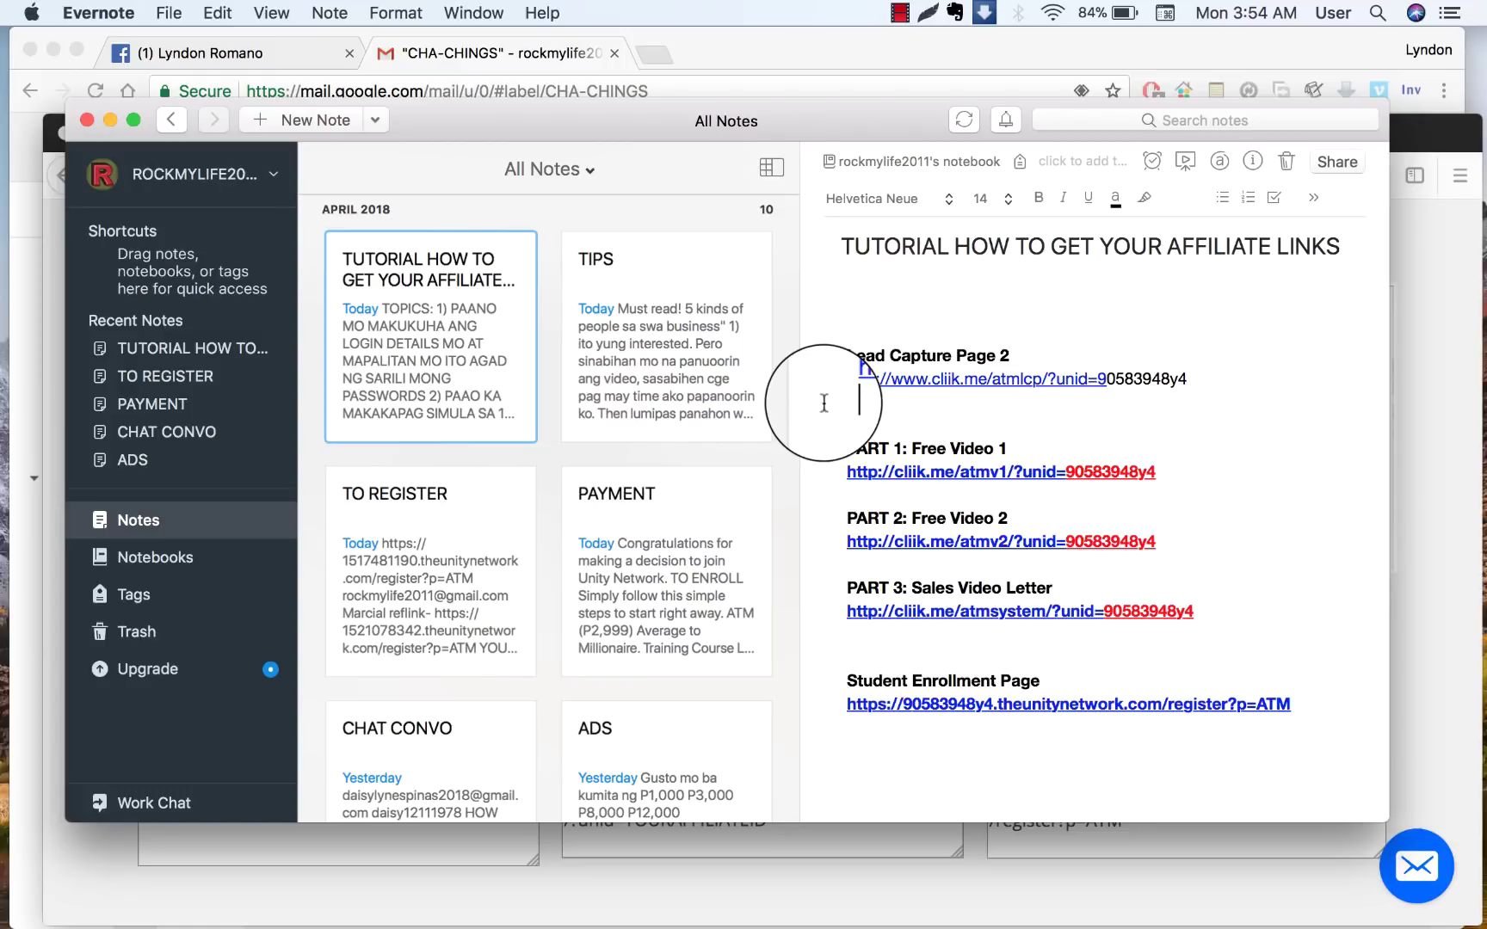
{"action": "left_click_drag", "start_coordinate": [830, 352], "coordinate": [1222, 731]}
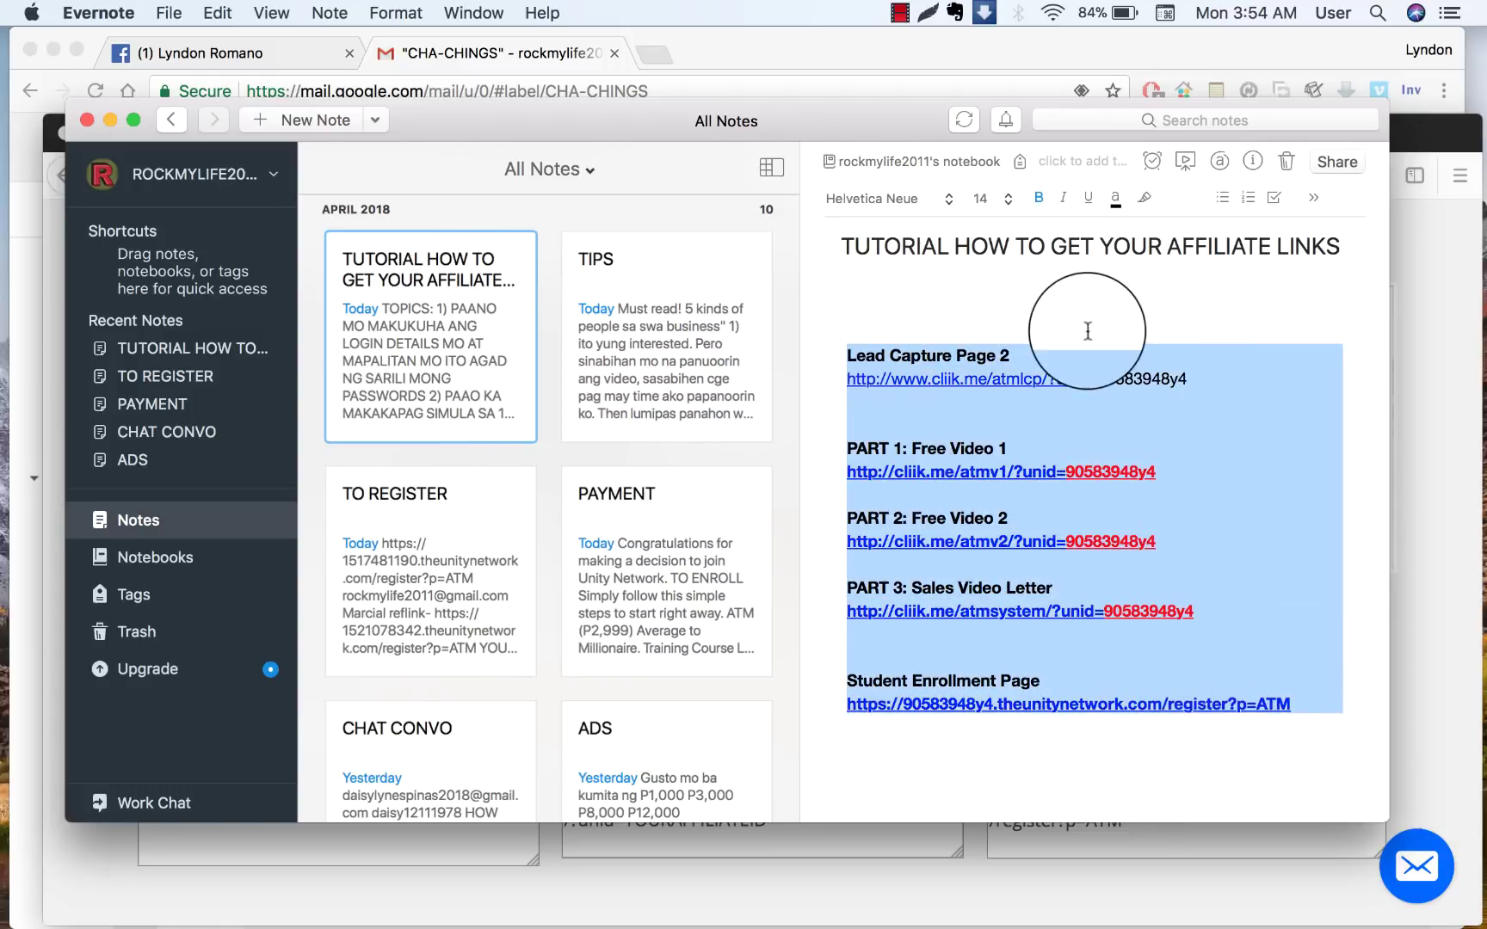
{"action": "left_click", "coordinate": [975, 295]}
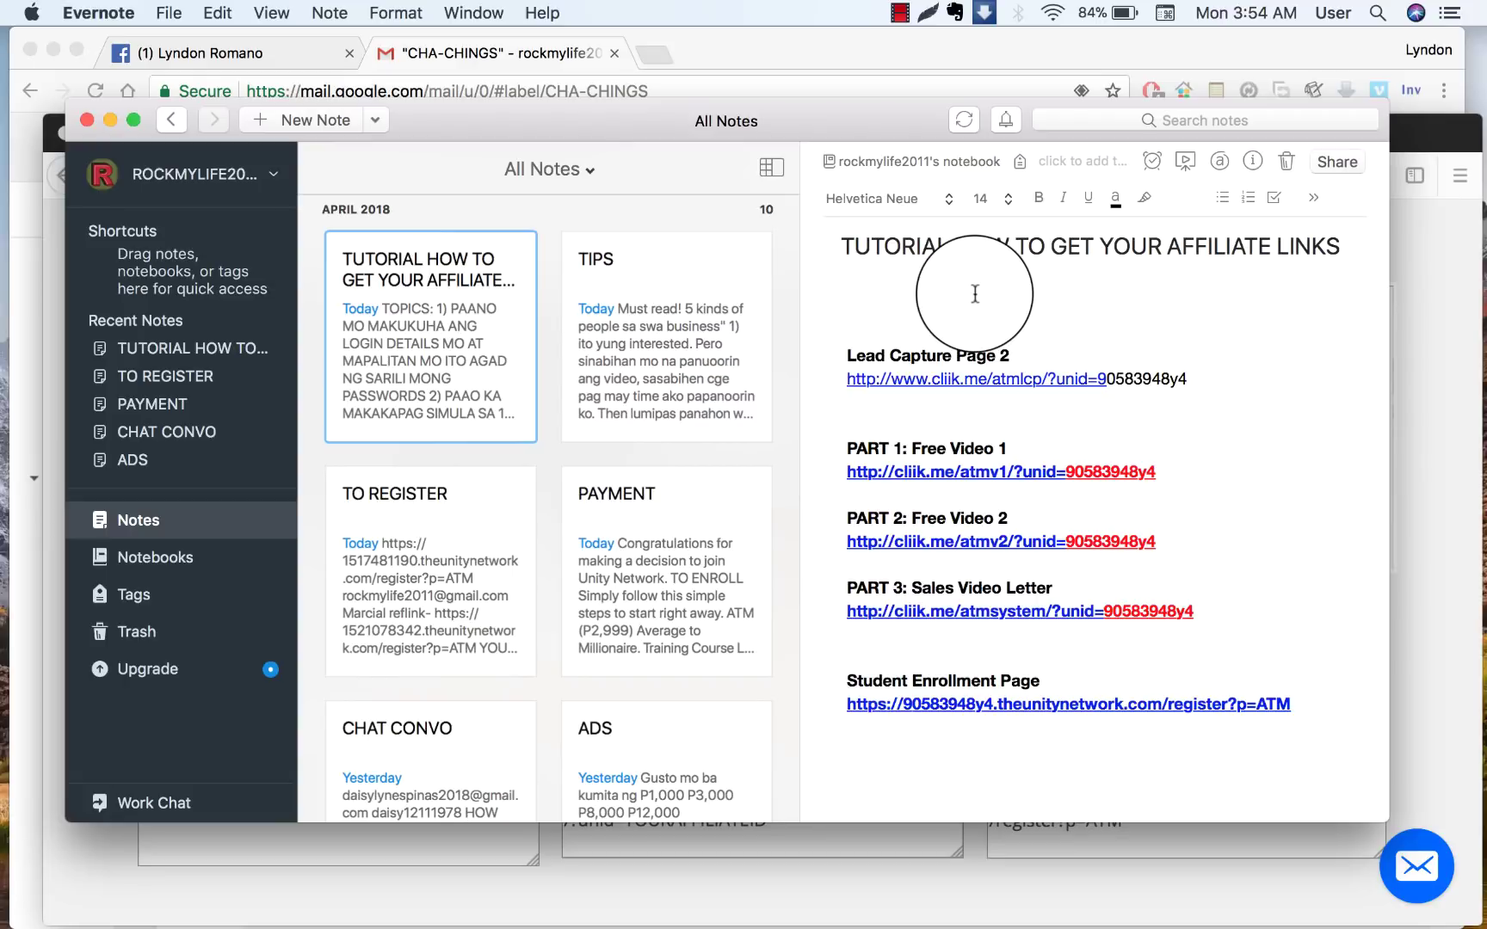
{"action": "type", "text": "1) PAANO MO MAKUKUHA ANG LOGIN DETAILS MO AT MAPALITAN MO ITO AGAD NG SARILI MONG PASSWORDS  2) PAAO KA MAKAKAPAG SIMULA SA 10 STEP TRAININGS AT MAKAPAG PA SCHEDUULE NG 1 ON 1 COACHING  3) PAANO GAMITIN ANG BITLY PARA MA CUSTOMIZE MO ANG AFFILIATE LINKS MO,"}
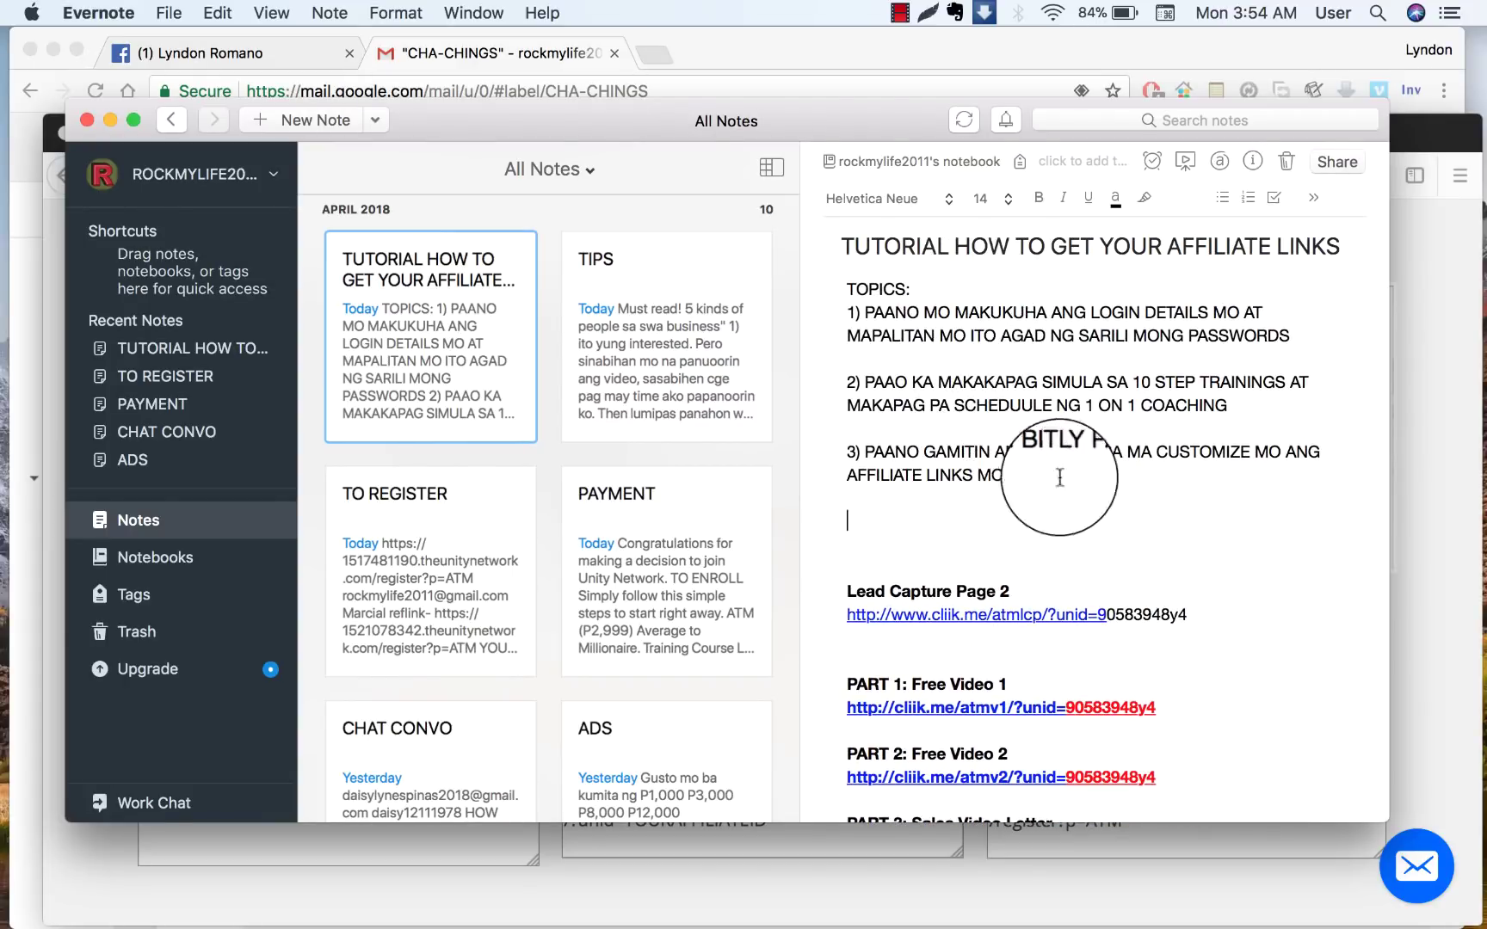
{"action": "scroll", "coordinate": [1070, 489], "scroll_direction": "down", "scroll_amount": 2}
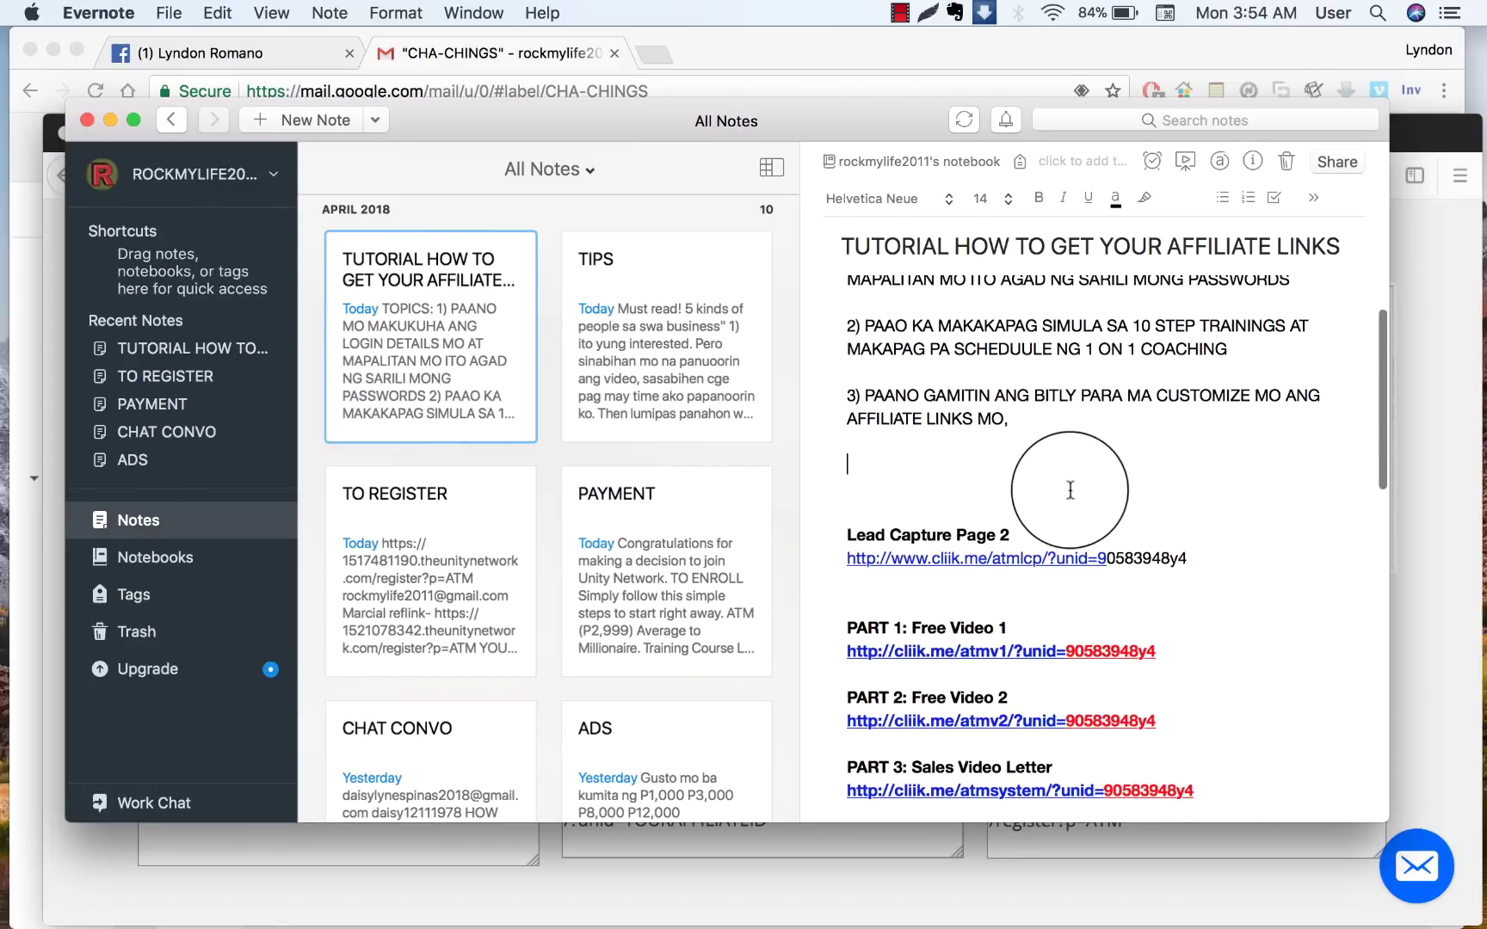
{"action": "scroll", "coordinate": [1007, 452], "scroll_direction": "down", "scroll_amount": 3}
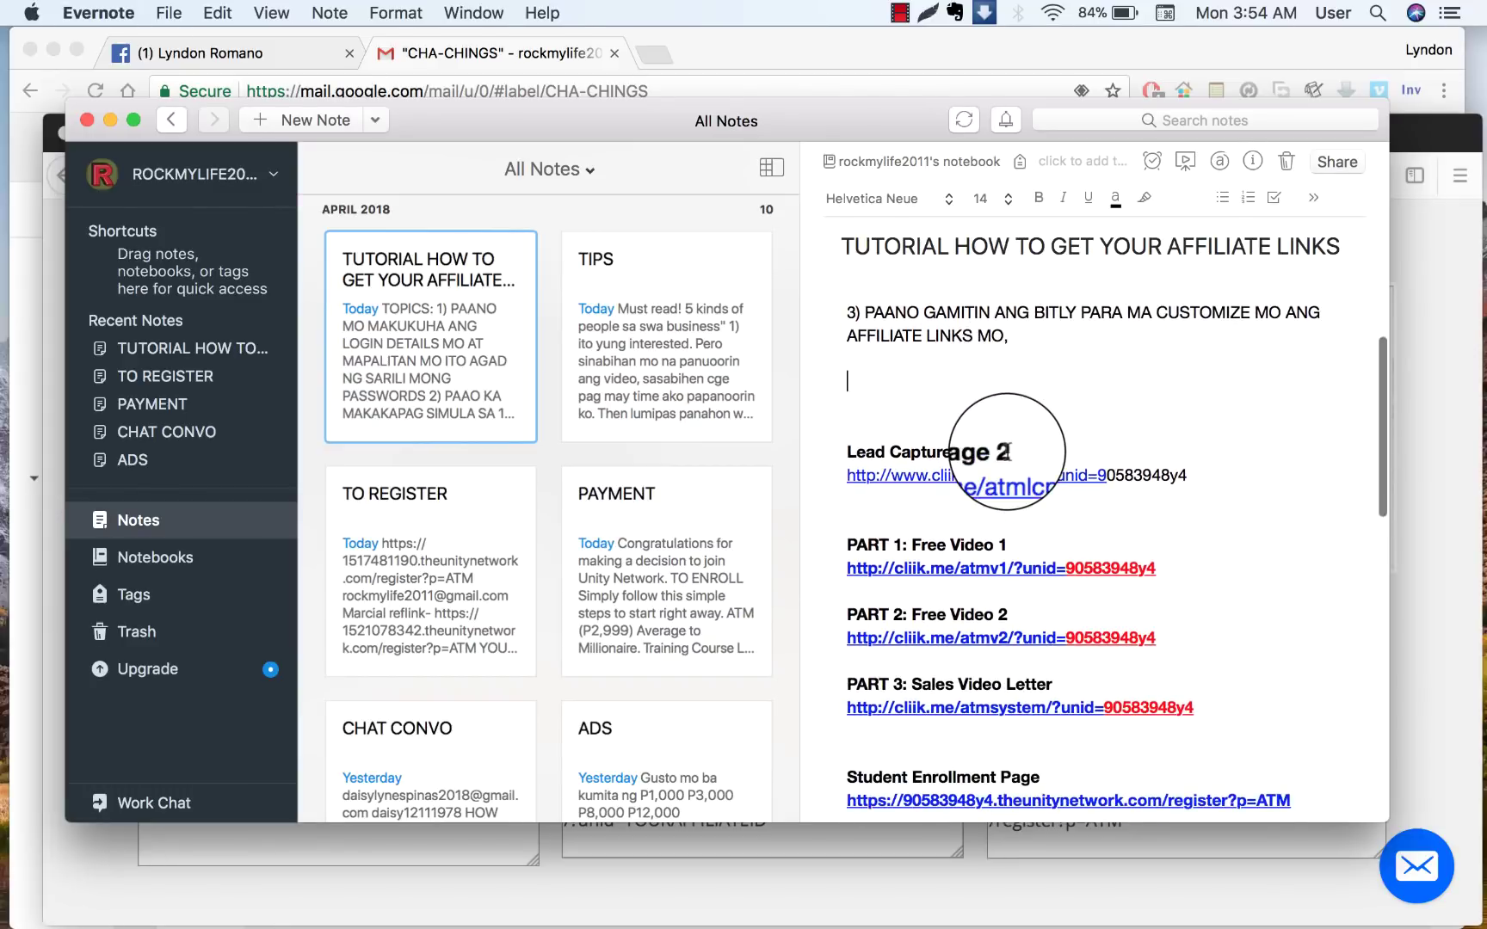
{"action": "left_click", "coordinate": [671, 51]}
Go to bit.ly in a new Chrome tab to reach Bitlink Management.
{"action": "left_click", "coordinate": [671, 51]}
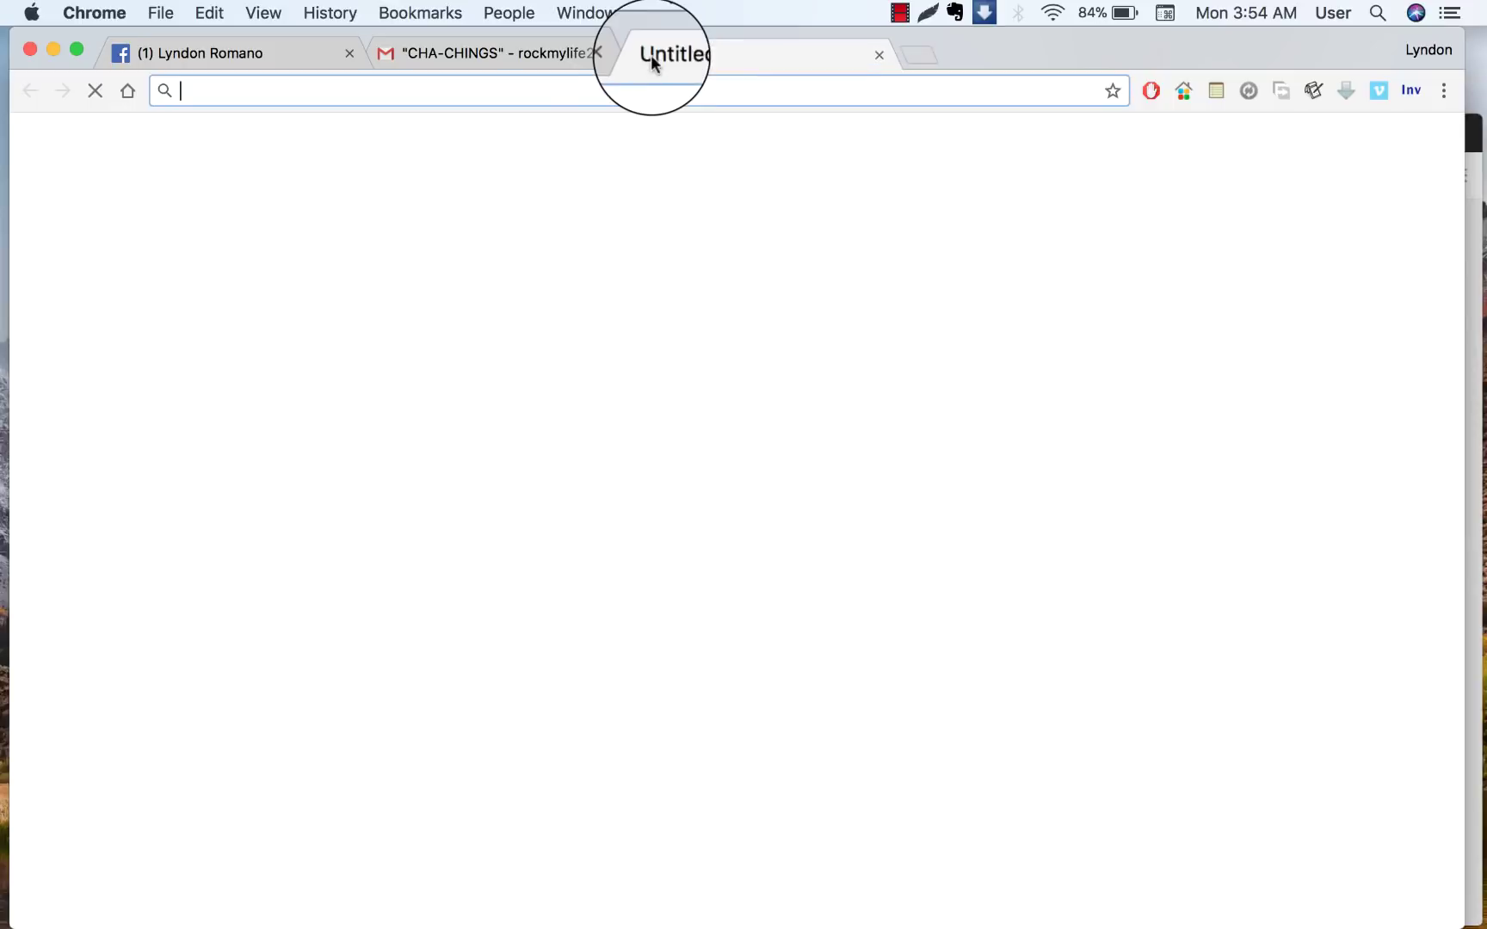
{"action": "type", "text": "bit.ly"}
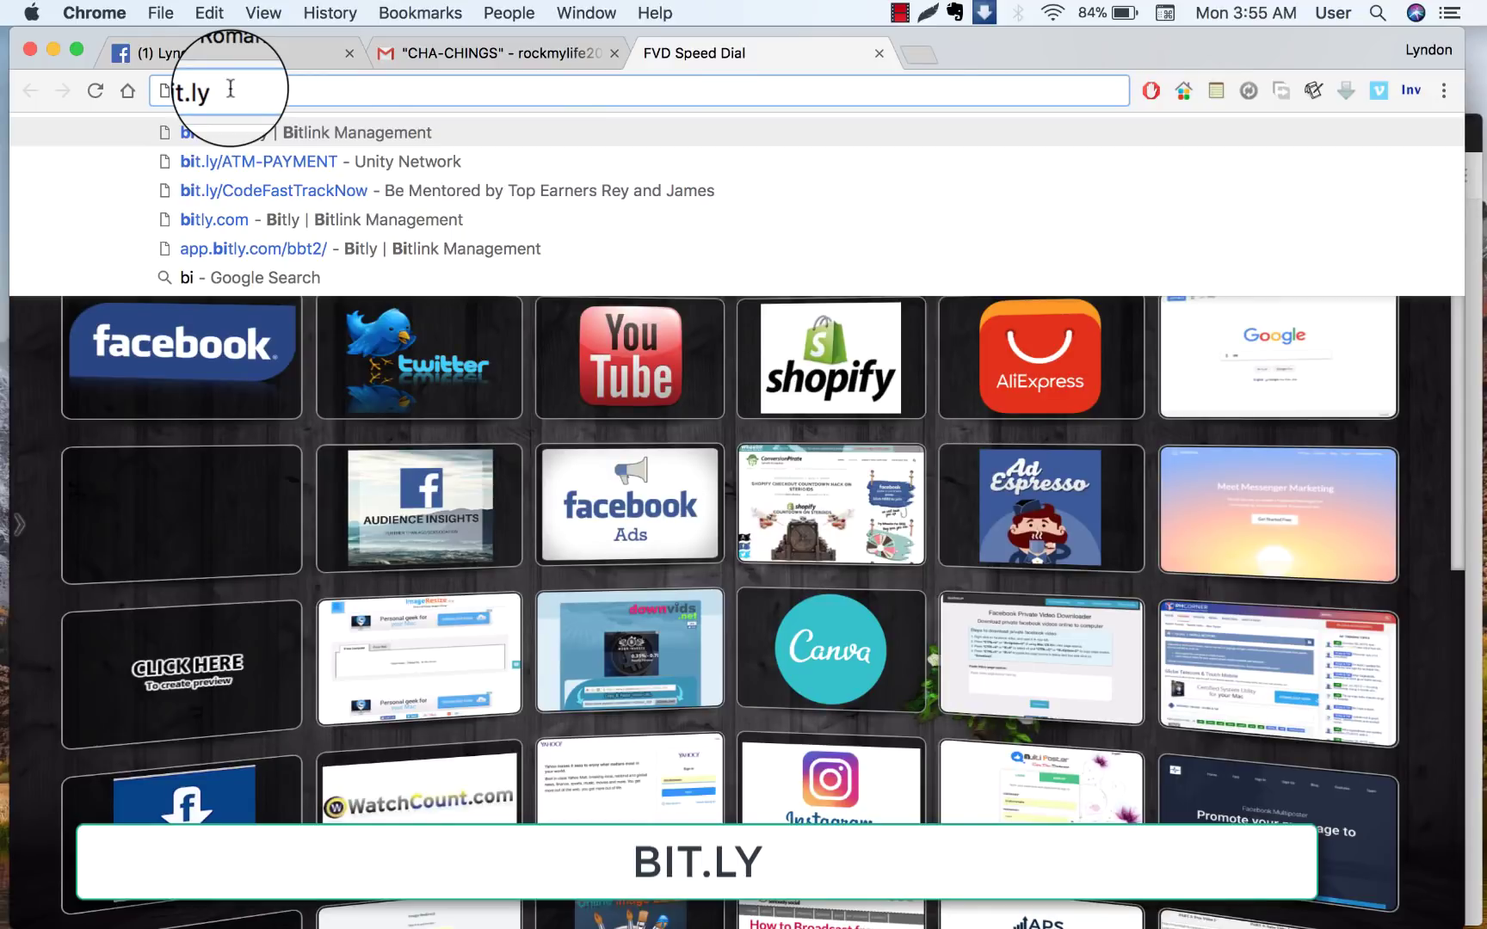
{"action": "key", "text": "Return"}
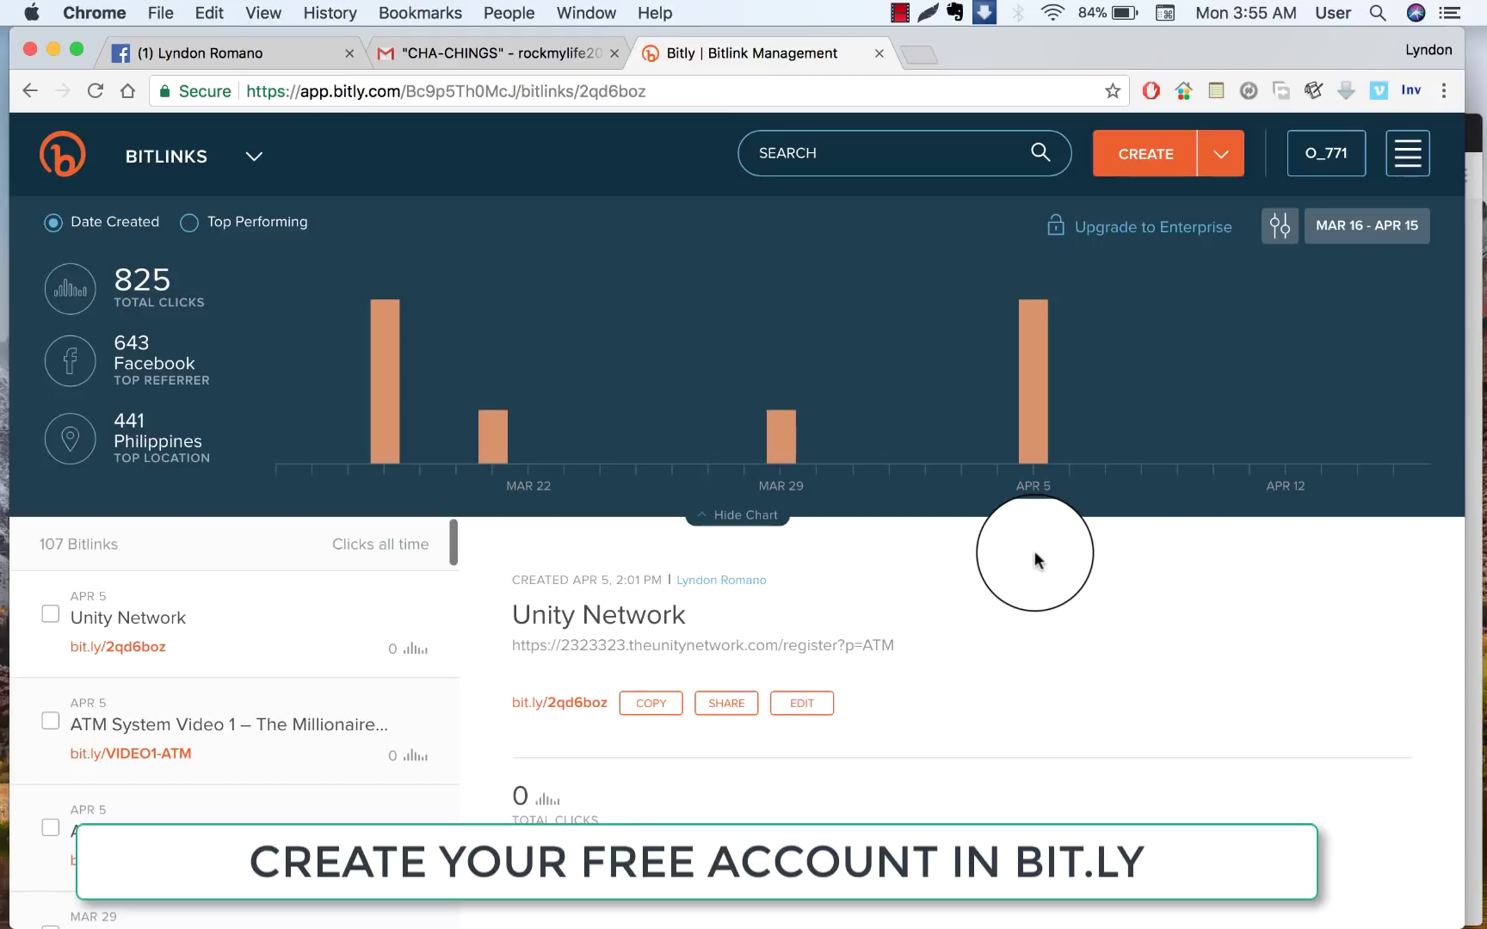
{"action": "mouse_move", "coordinate": [813, 906]}
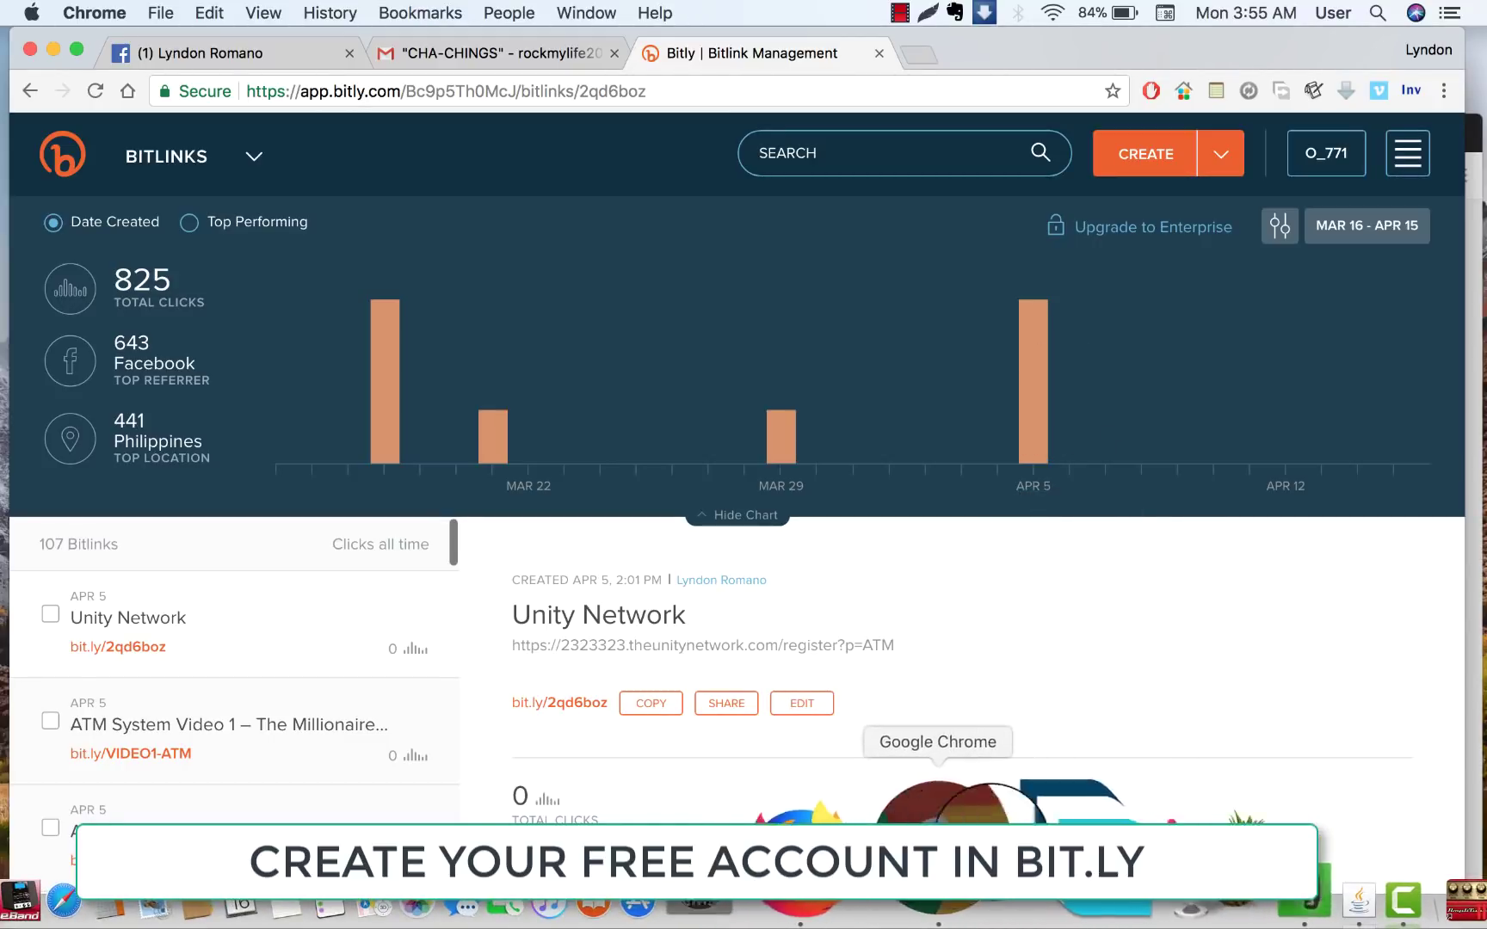
Copy the Lead Capture Page 2 long URL from the affiliate links note.
{"action": "left_click", "coordinate": [1110, 861]}
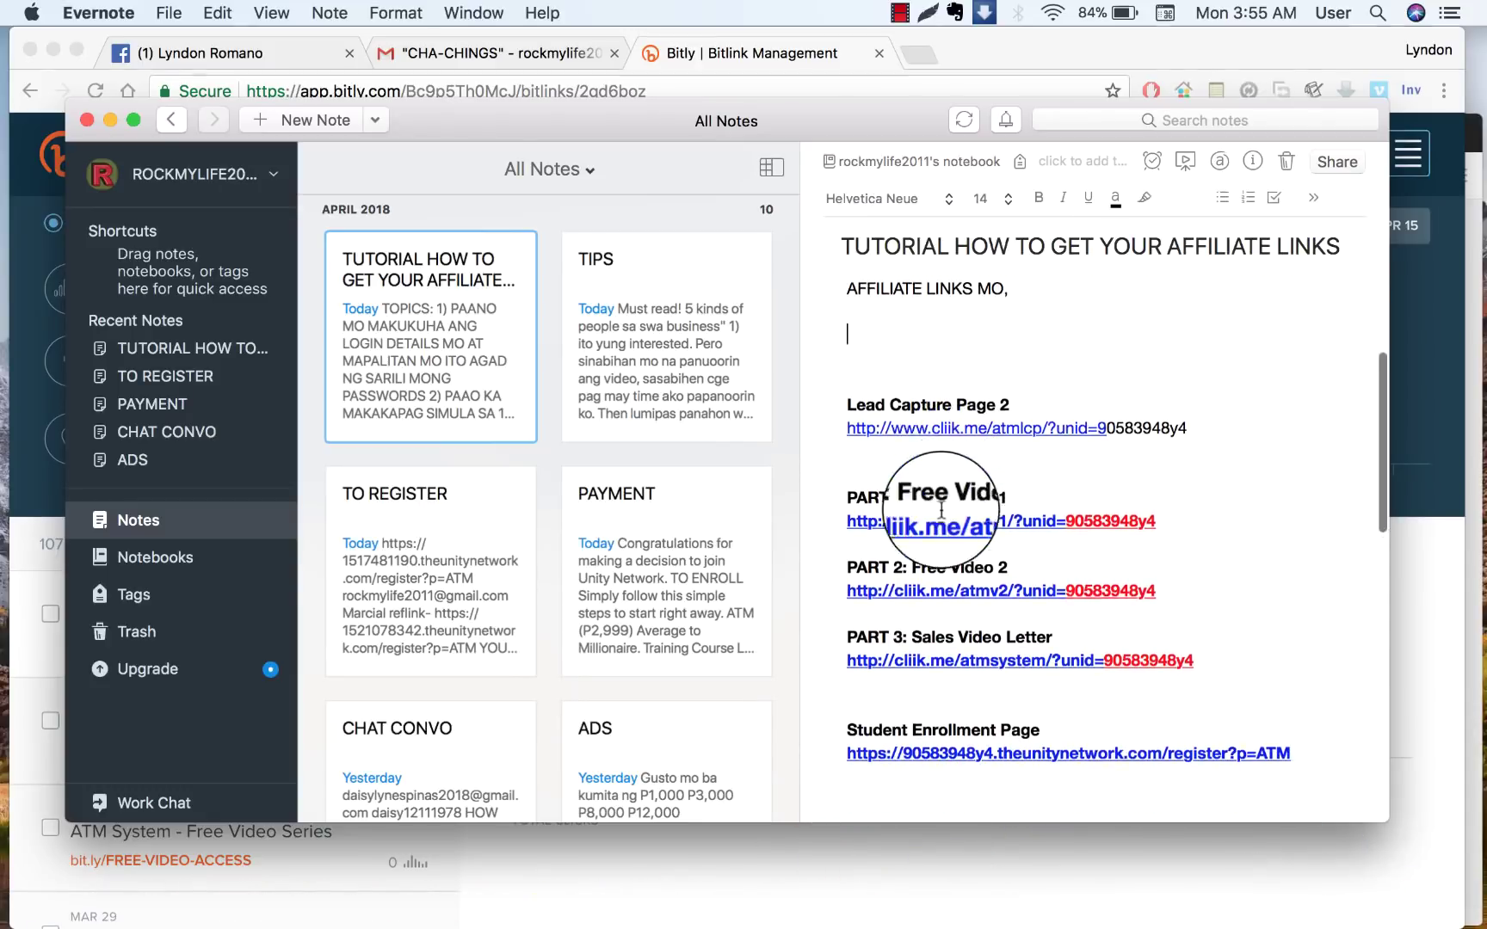
{"action": "scroll", "coordinate": [941, 509], "scroll_direction": "down", "scroll_amount": 1}
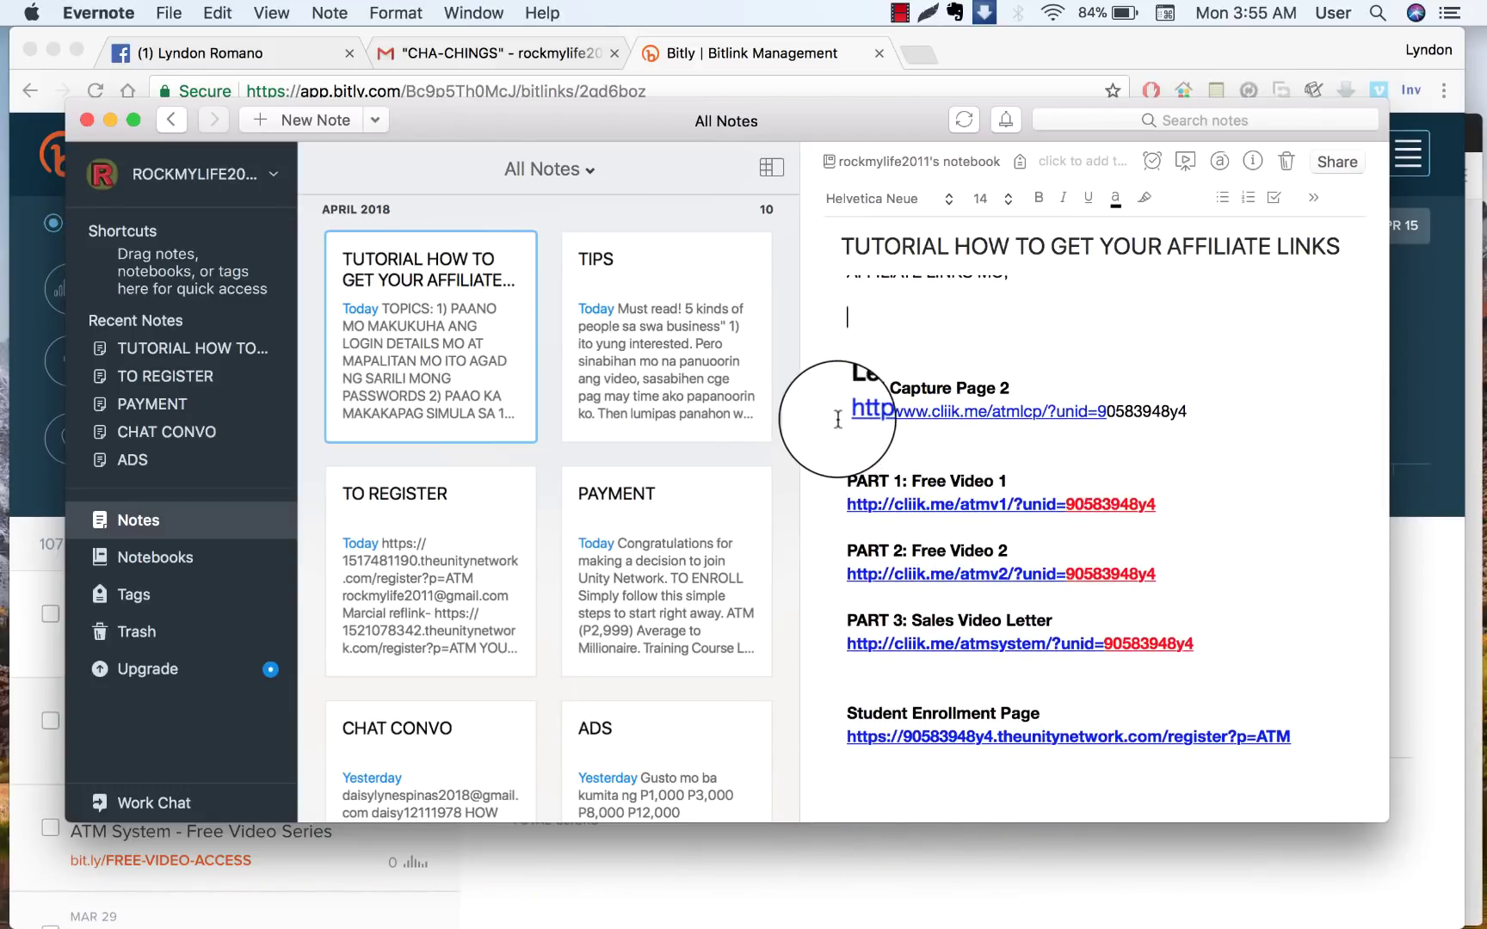
{"action": "left_click_drag", "start_coordinate": [847, 411], "coordinate": [1187, 413]}
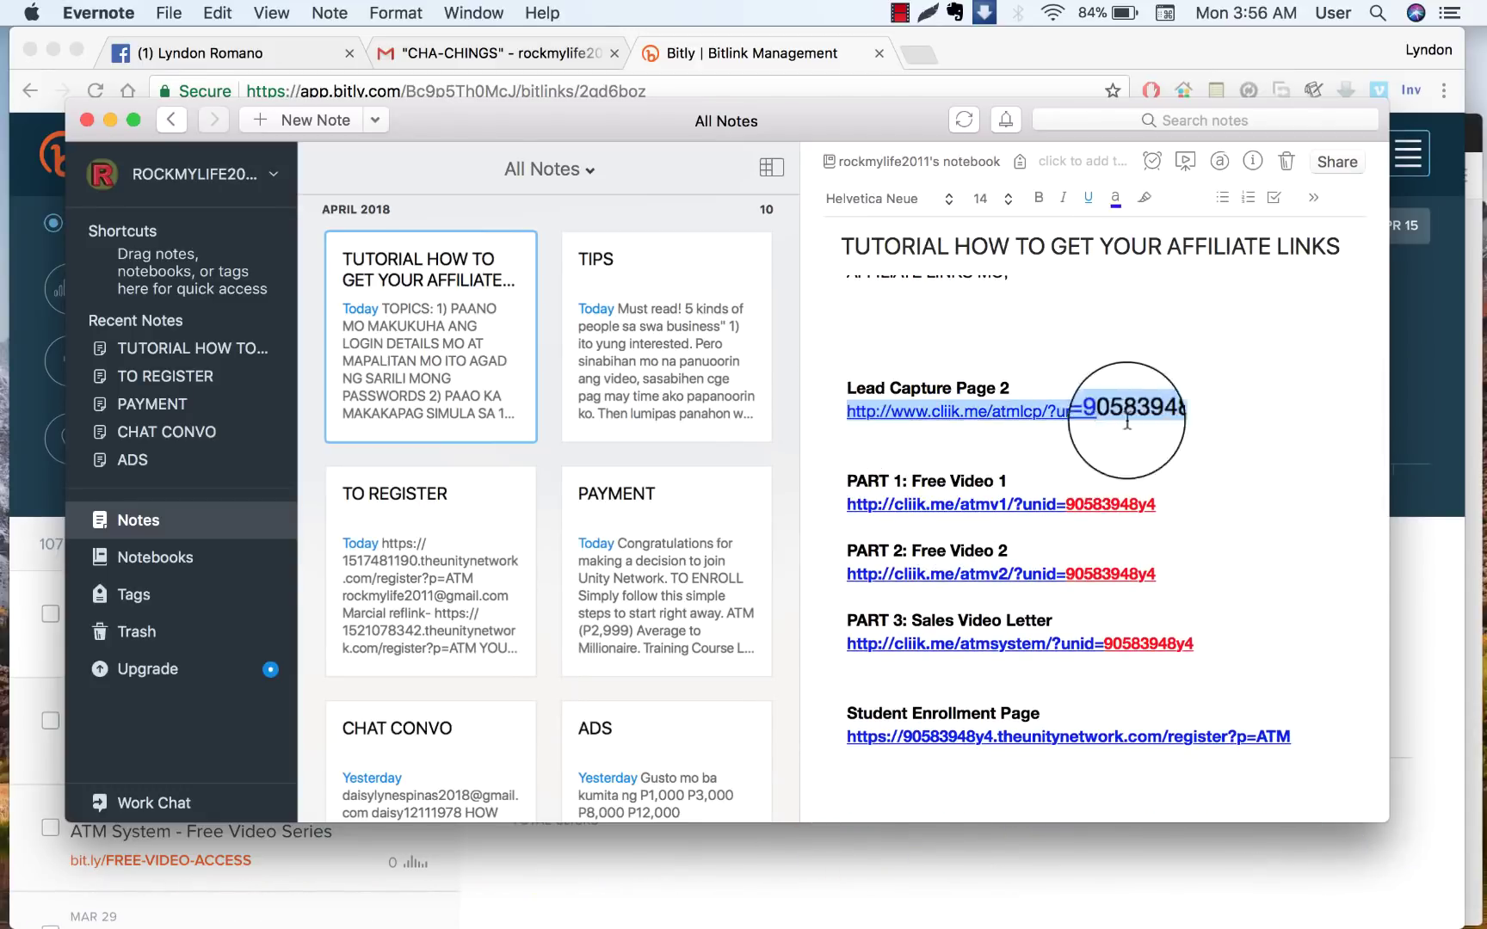
{"action": "right_click", "coordinate": [1185, 415]}
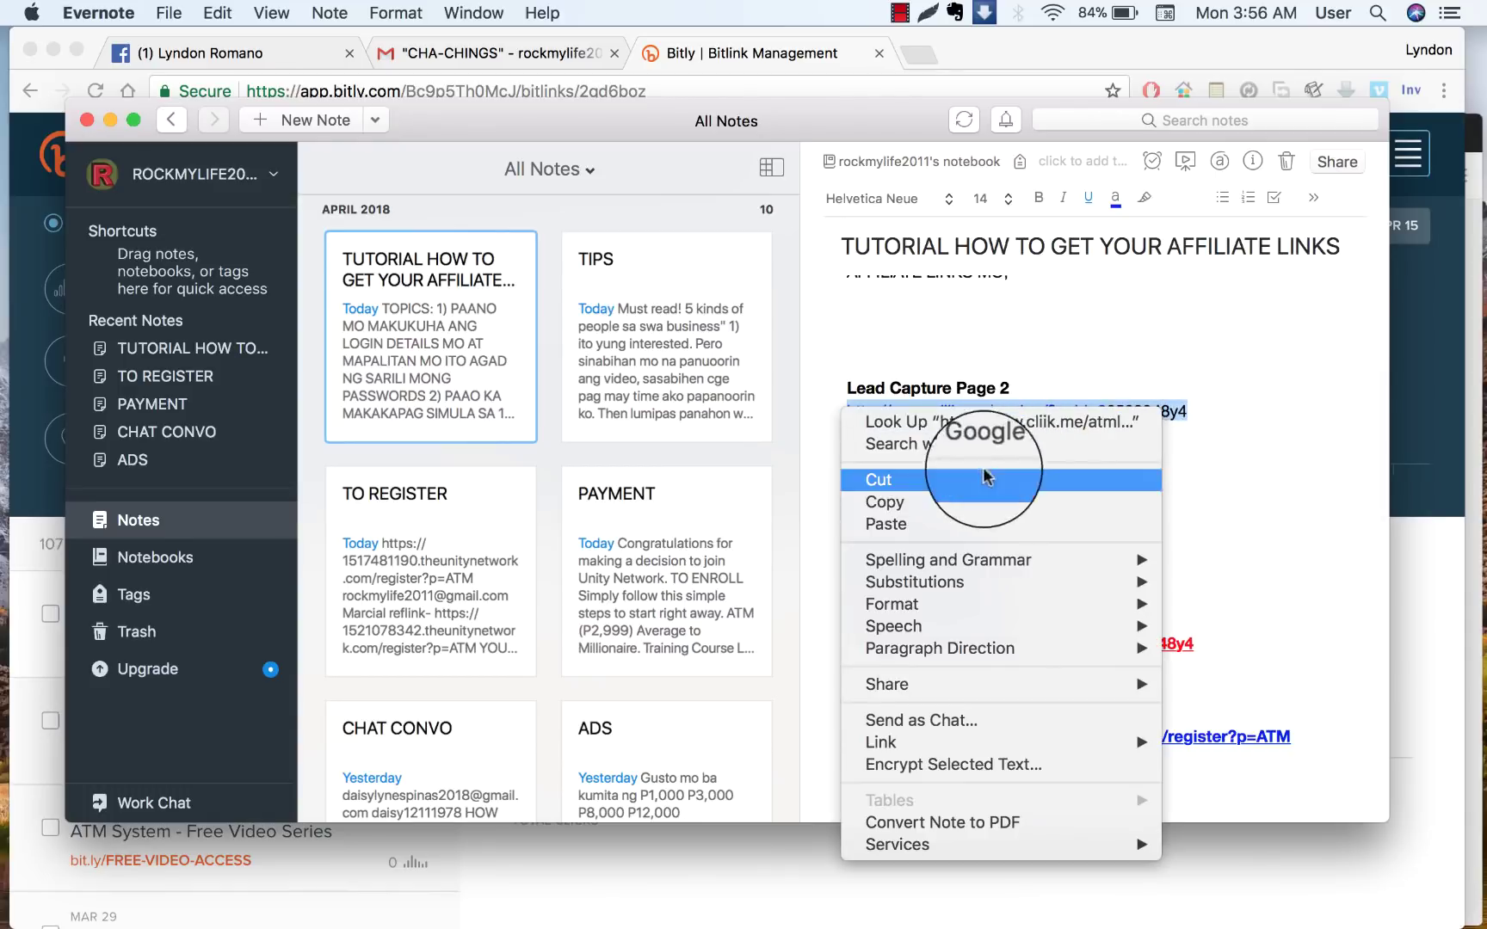
{"action": "left_click", "coordinate": [981, 501]}
Create a bitlink from the pasted Lead Capture URL and save it as bit.ly/ATM-freeaccess.
{"action": "left_click", "coordinate": [991, 50]}
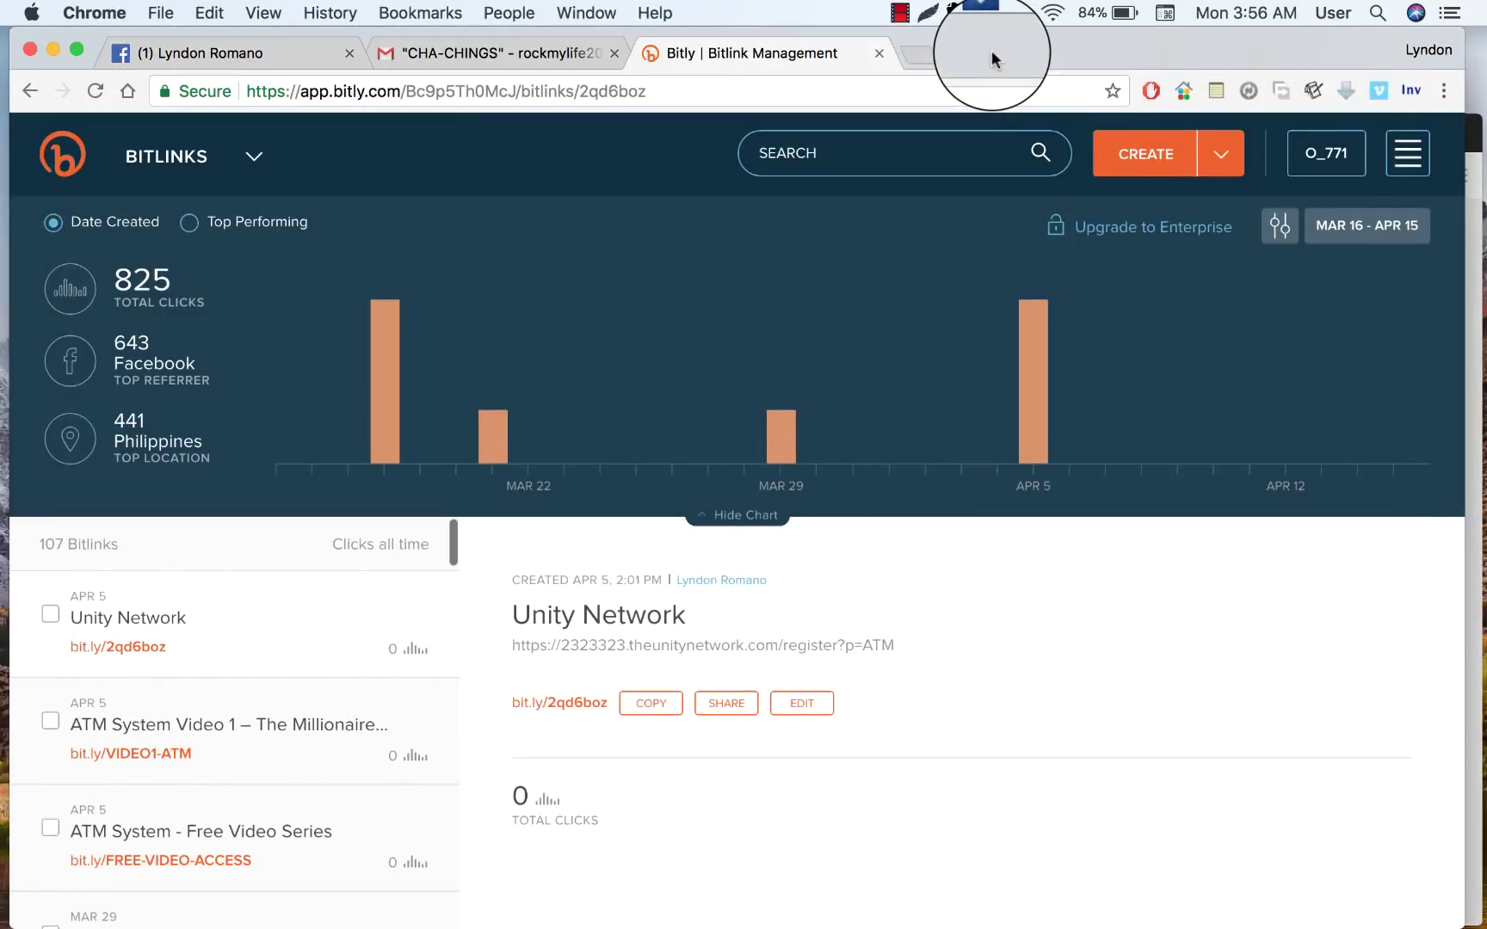
{"action": "left_click", "coordinate": [1143, 164]}
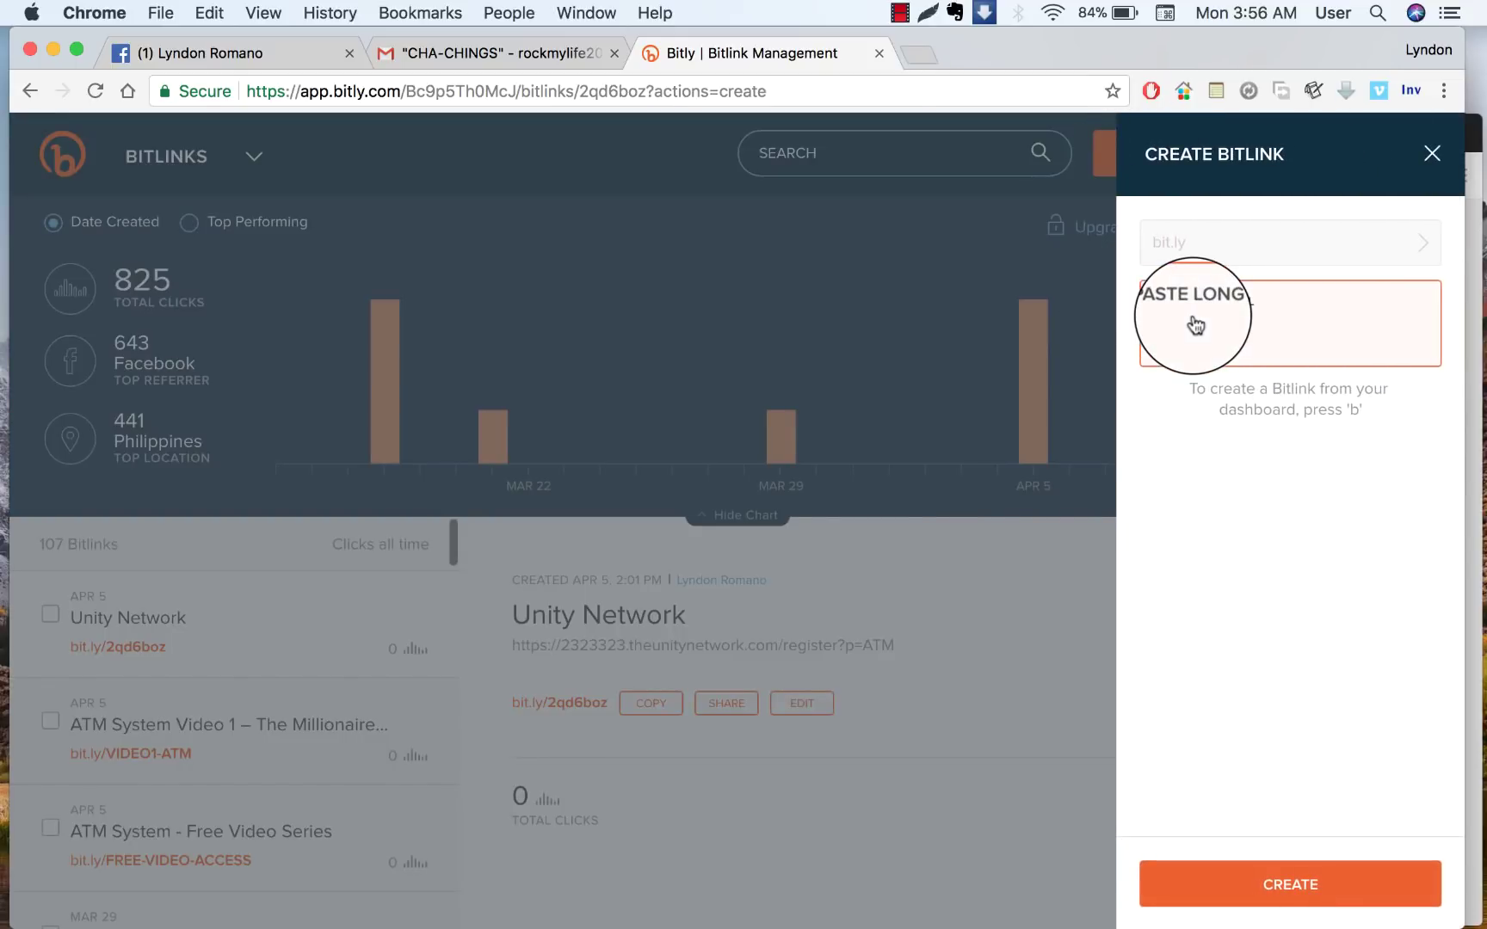
{"action": "right_click", "coordinate": [1195, 318]}
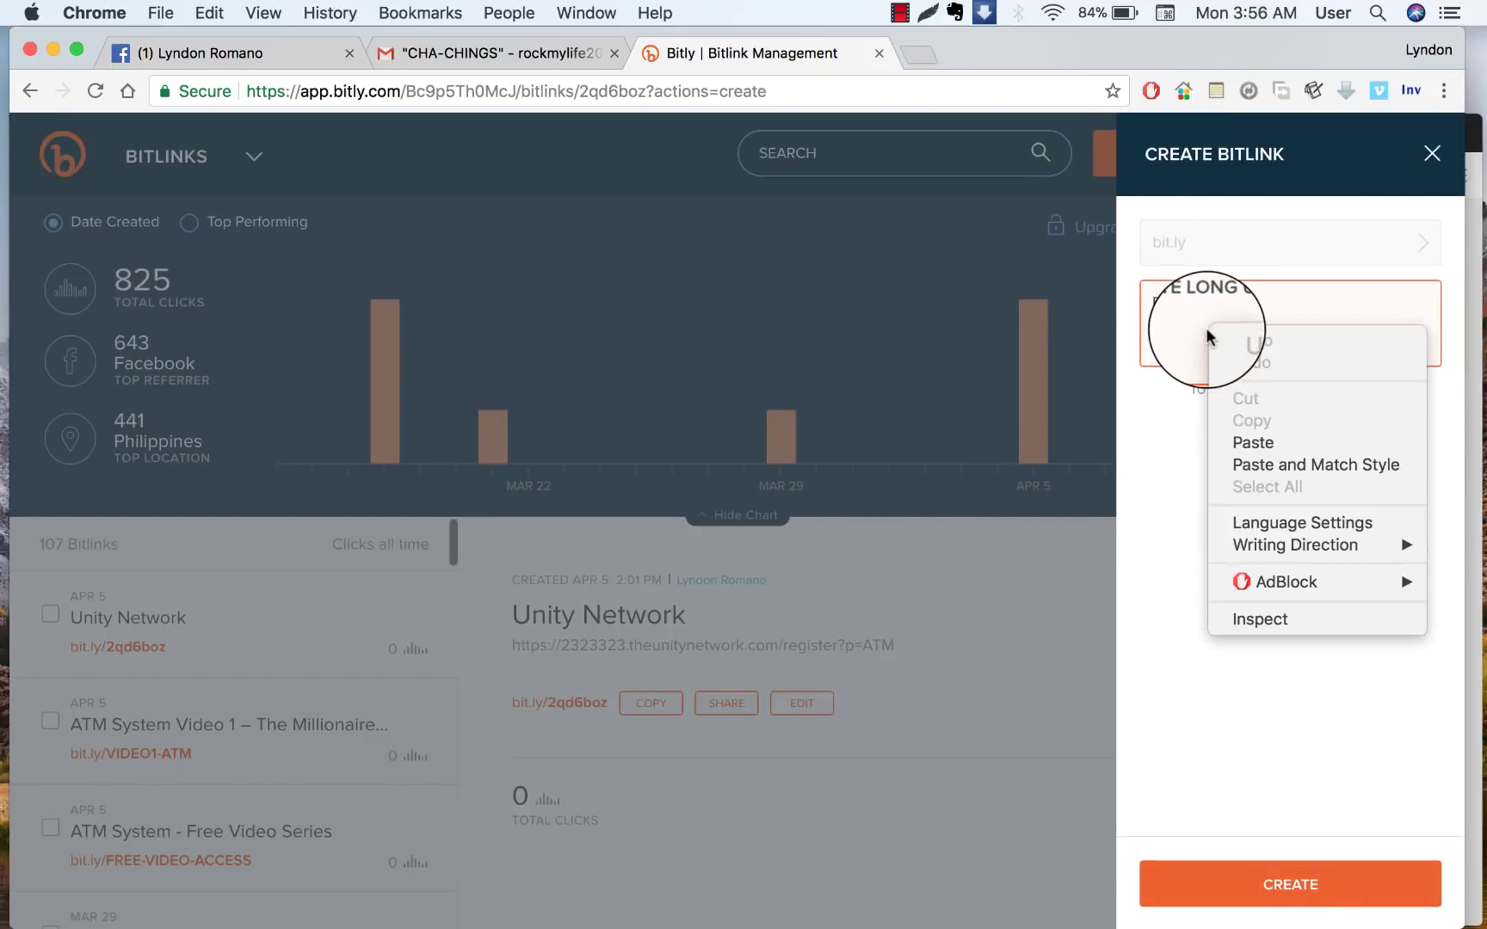
{"action": "left_click", "coordinate": [1222, 441]}
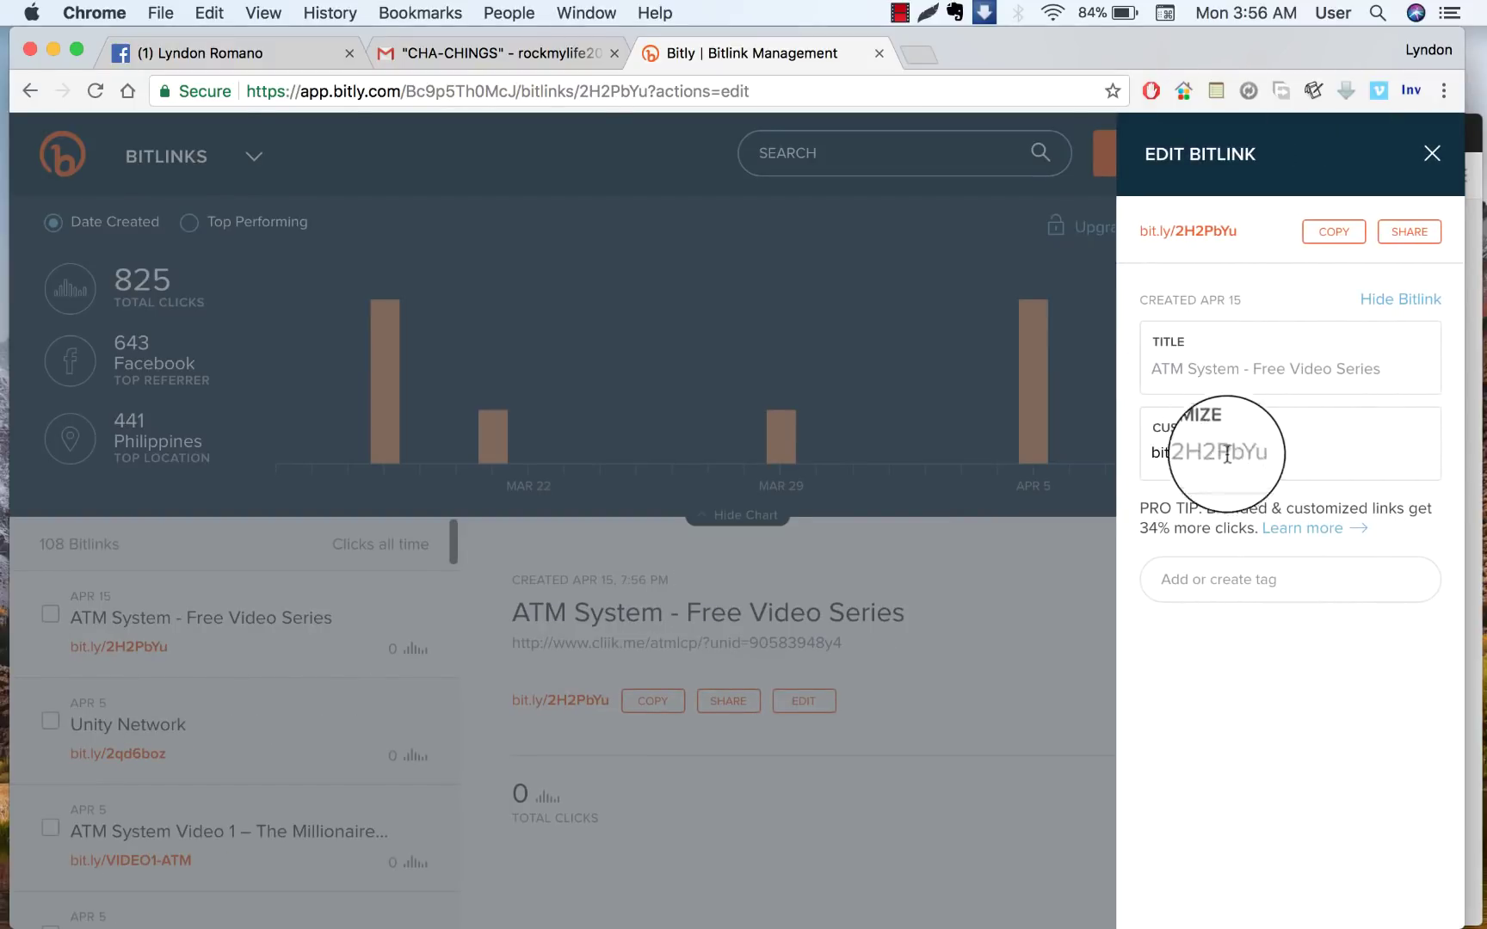
{"action": "left_click_drag", "start_coordinate": [1265, 451], "coordinate": [1149, 453]}
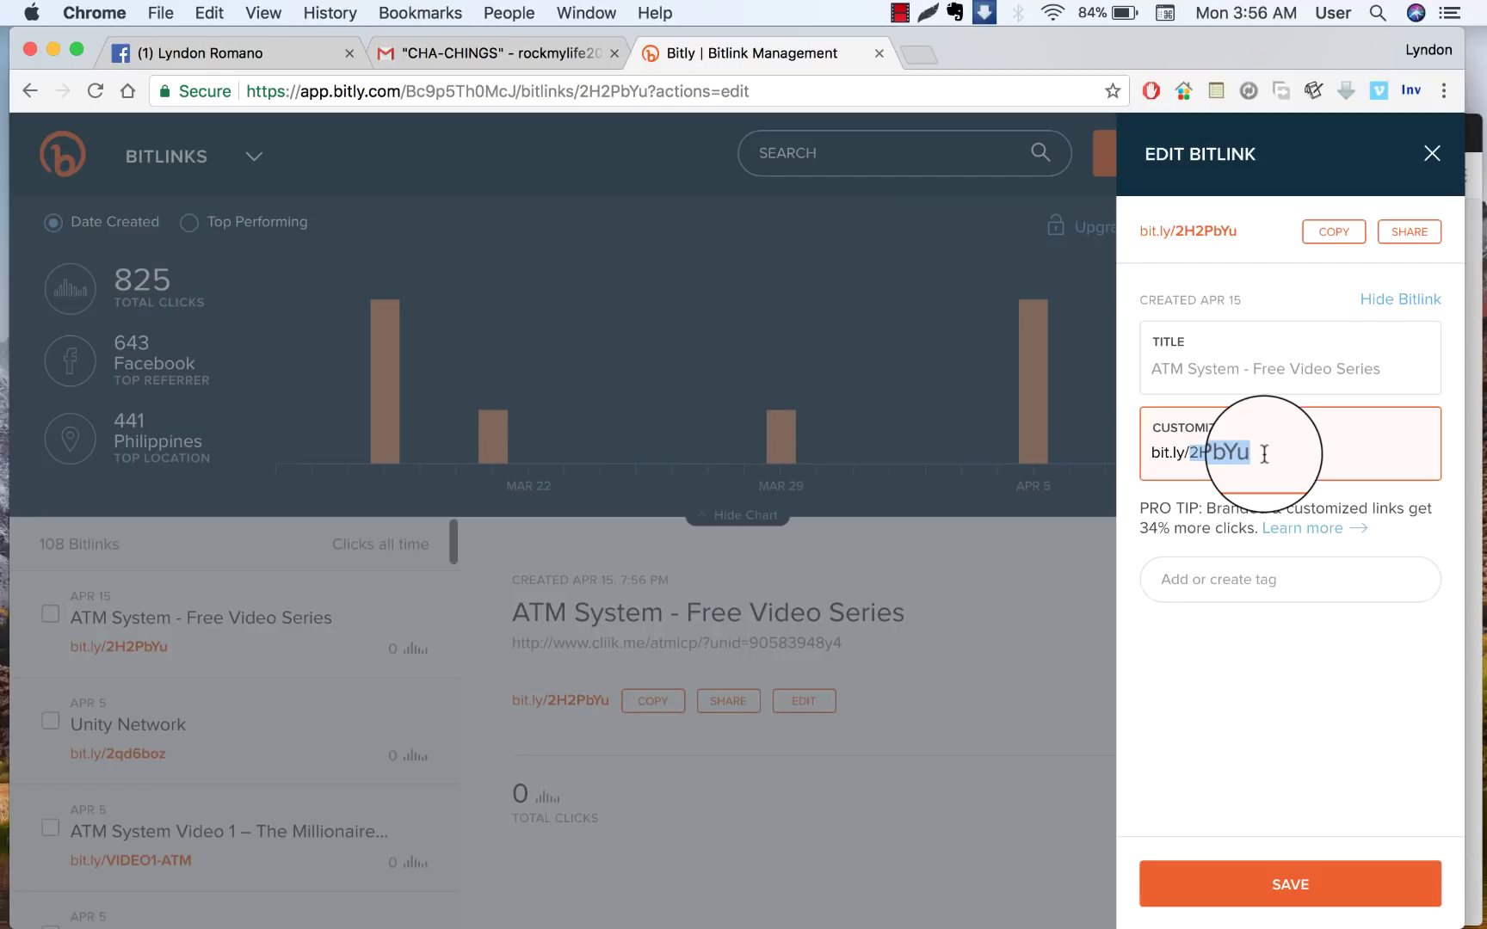
{"action": "type", "text": "freeaccess"}
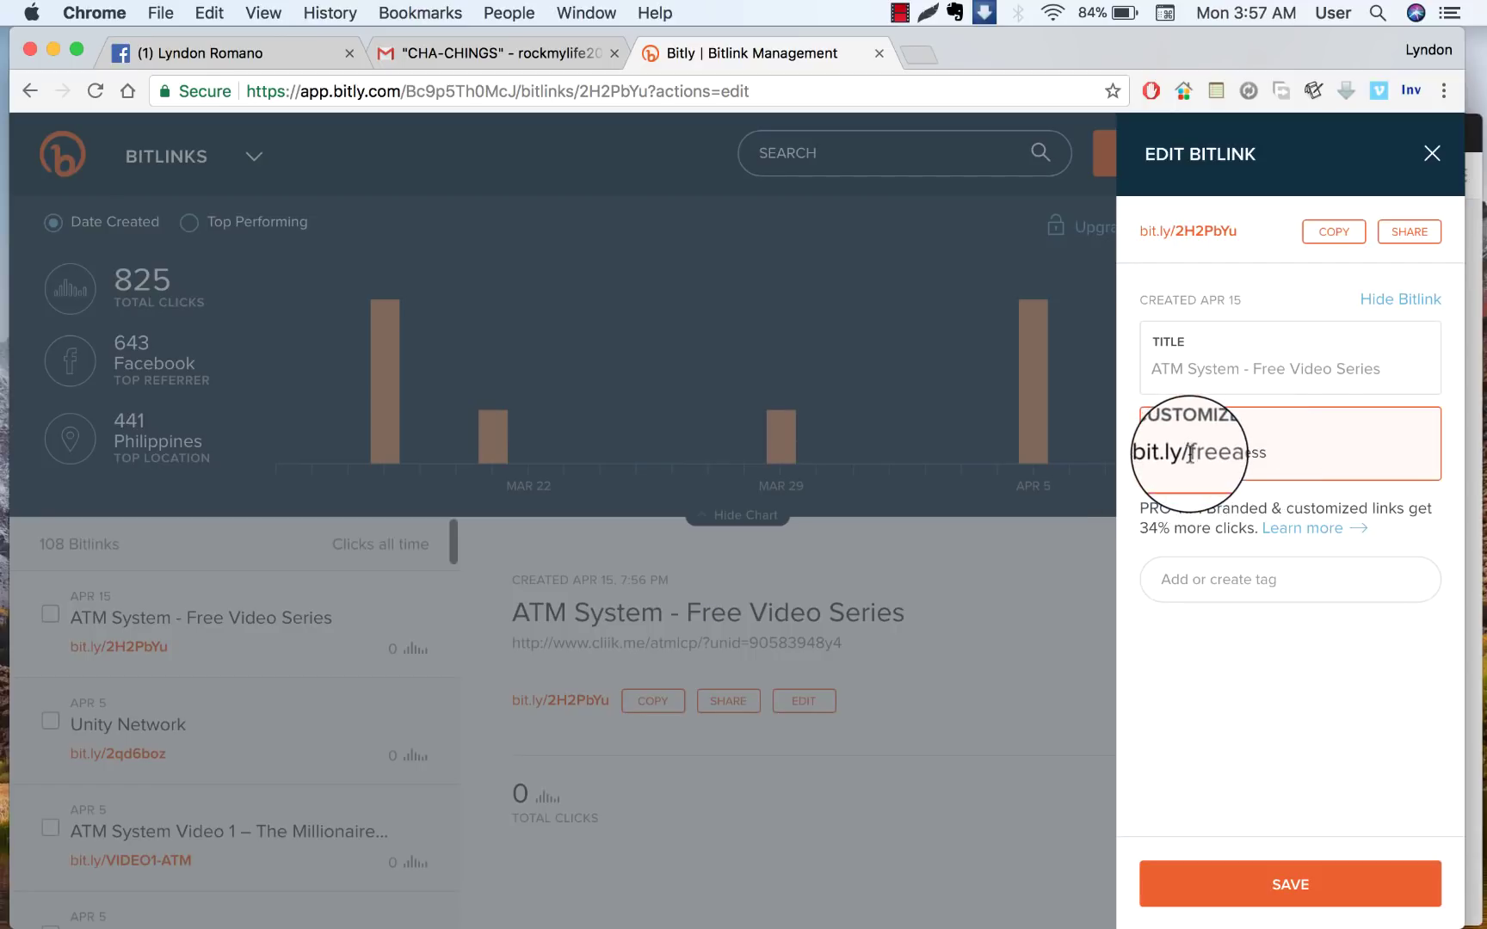
{"action": "type", "text": "AT"}
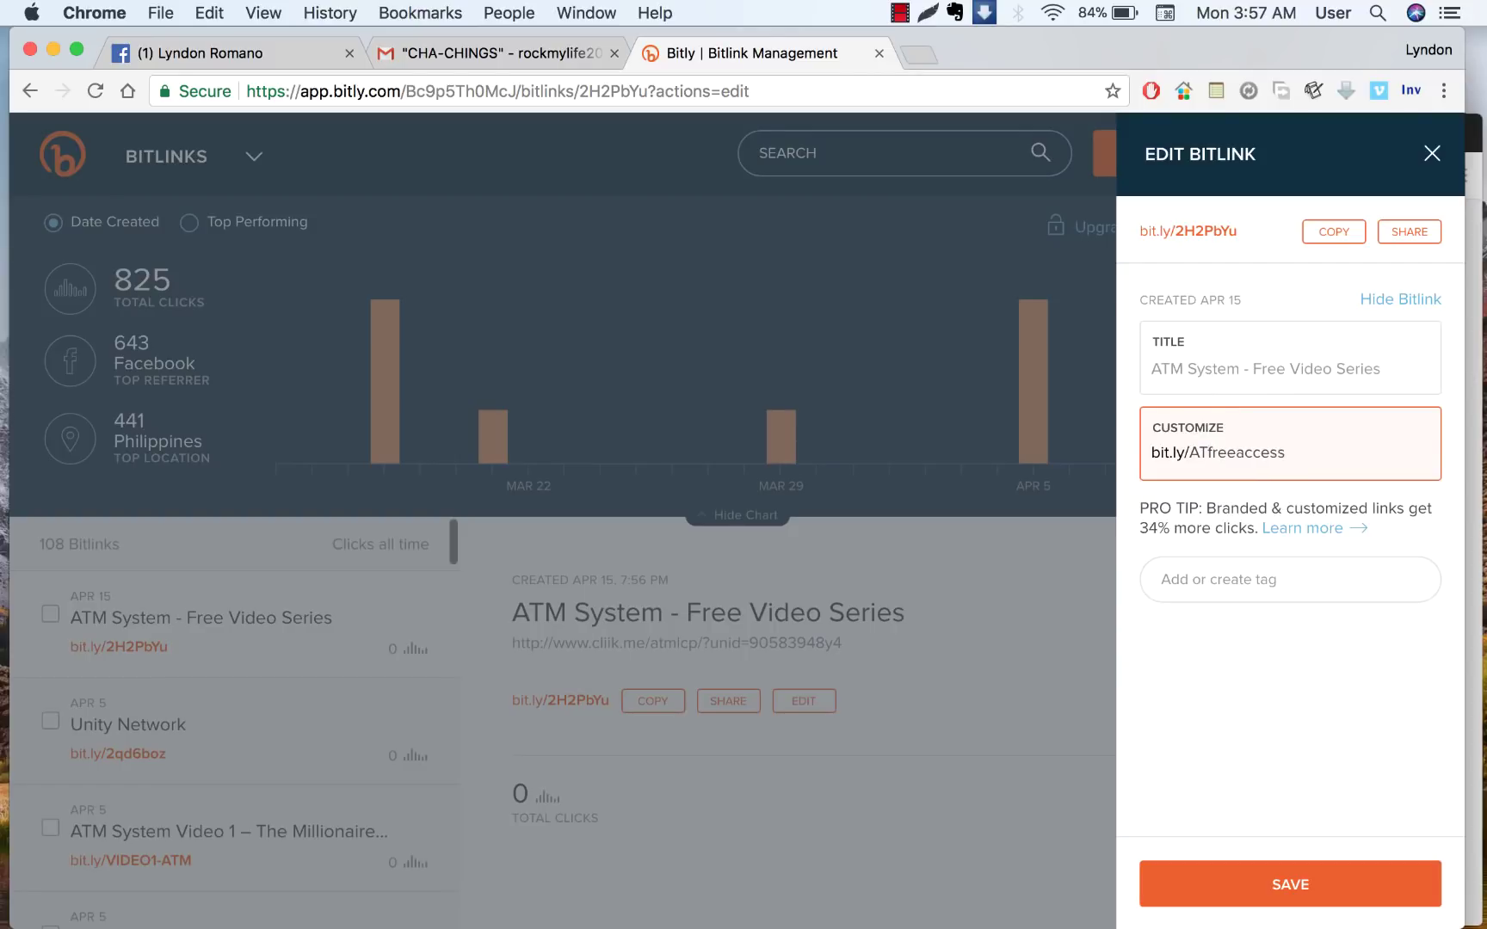
{"action": "type", "text": "M-"}
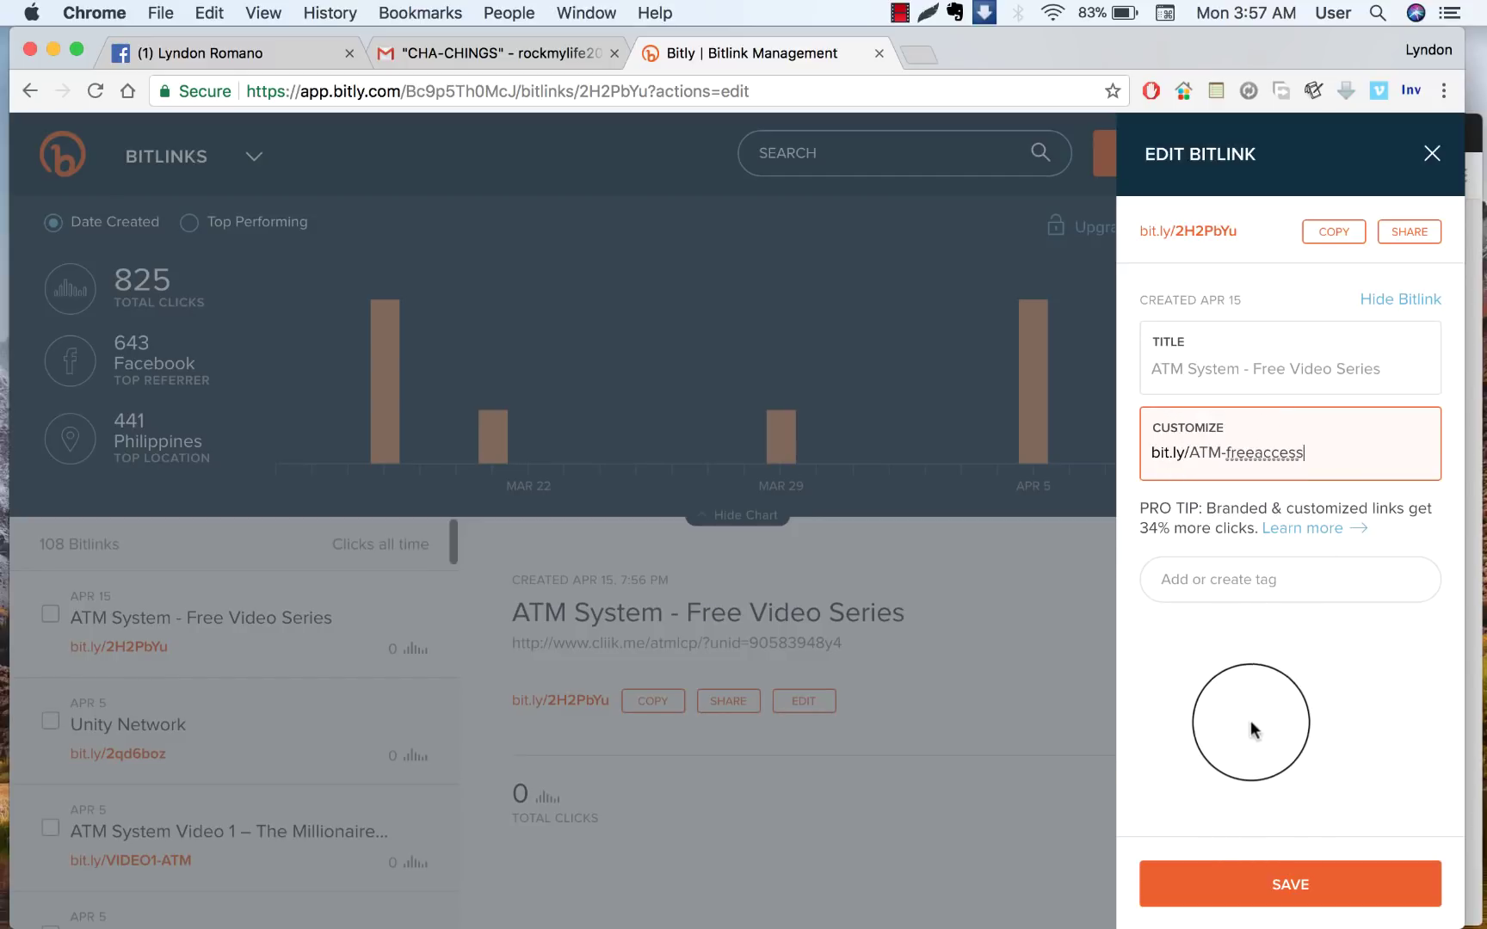
{"action": "left_click", "coordinate": [1286, 887]}
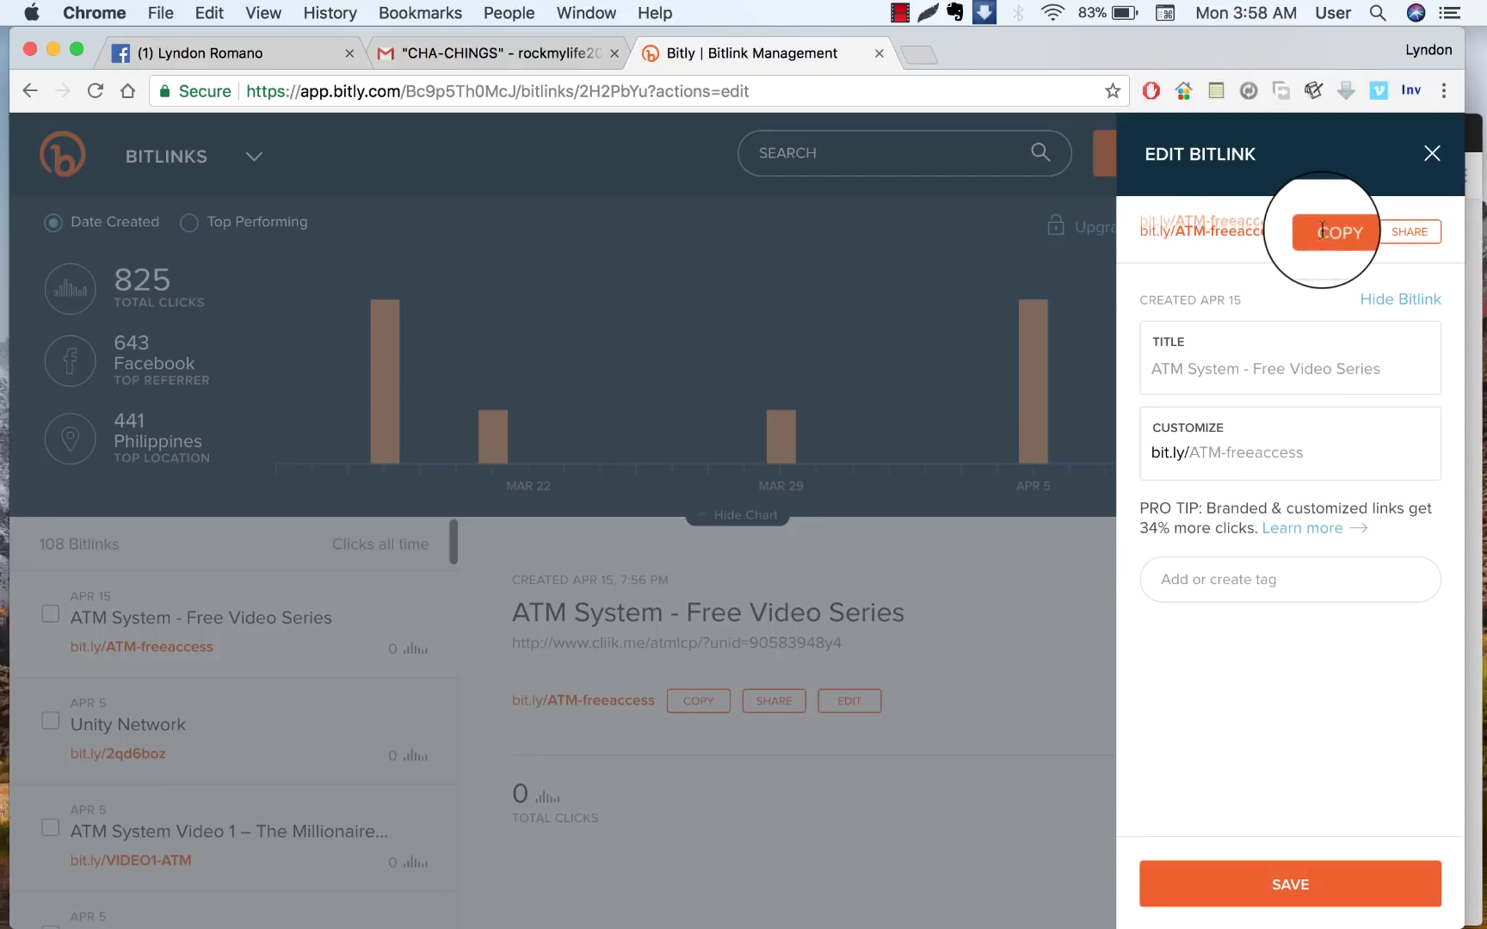
{"action": "mouse_move", "coordinate": [743, 923]}
{"action": "left_click", "coordinate": [1100, 872]}
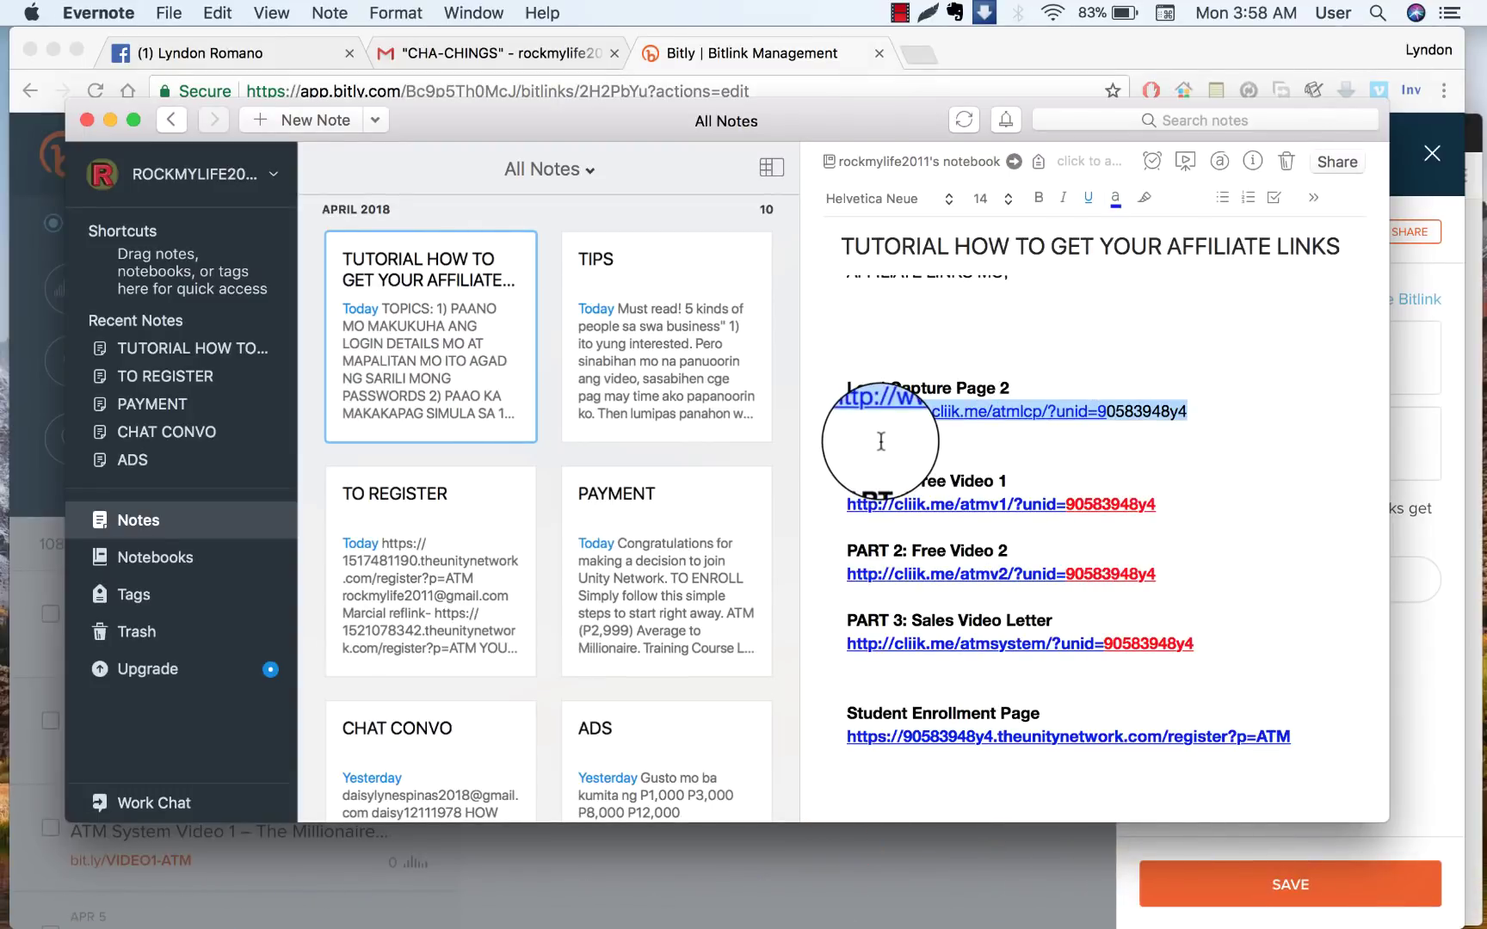
{"action": "scroll", "coordinate": [881, 442], "scroll_direction": "down", "scroll_amount": 2}
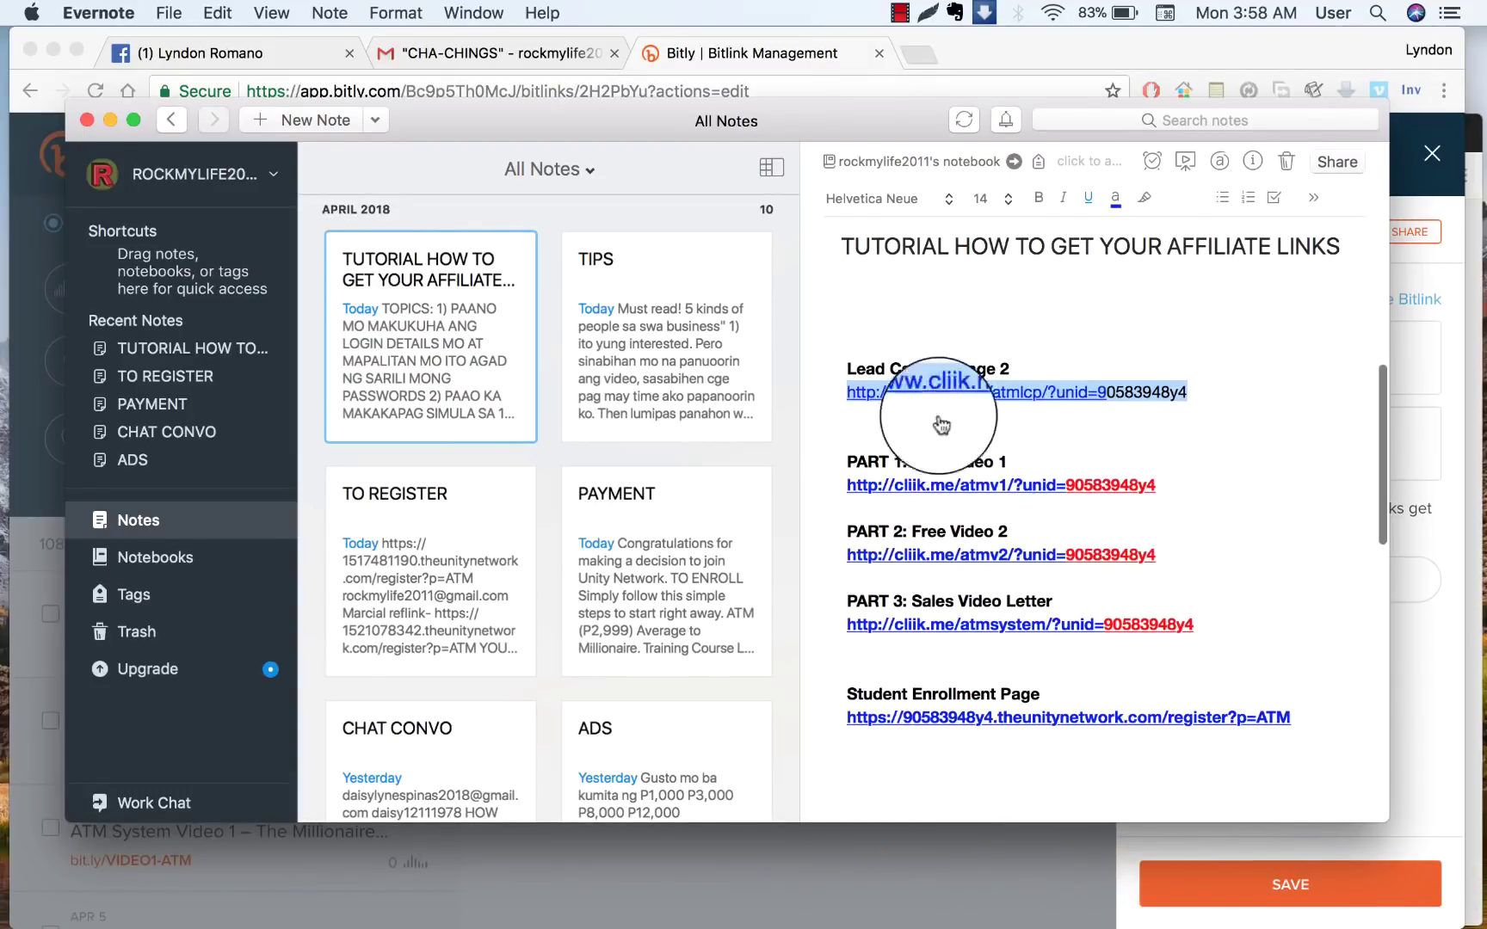
{"action": "left_click", "coordinate": [1031, 362]}
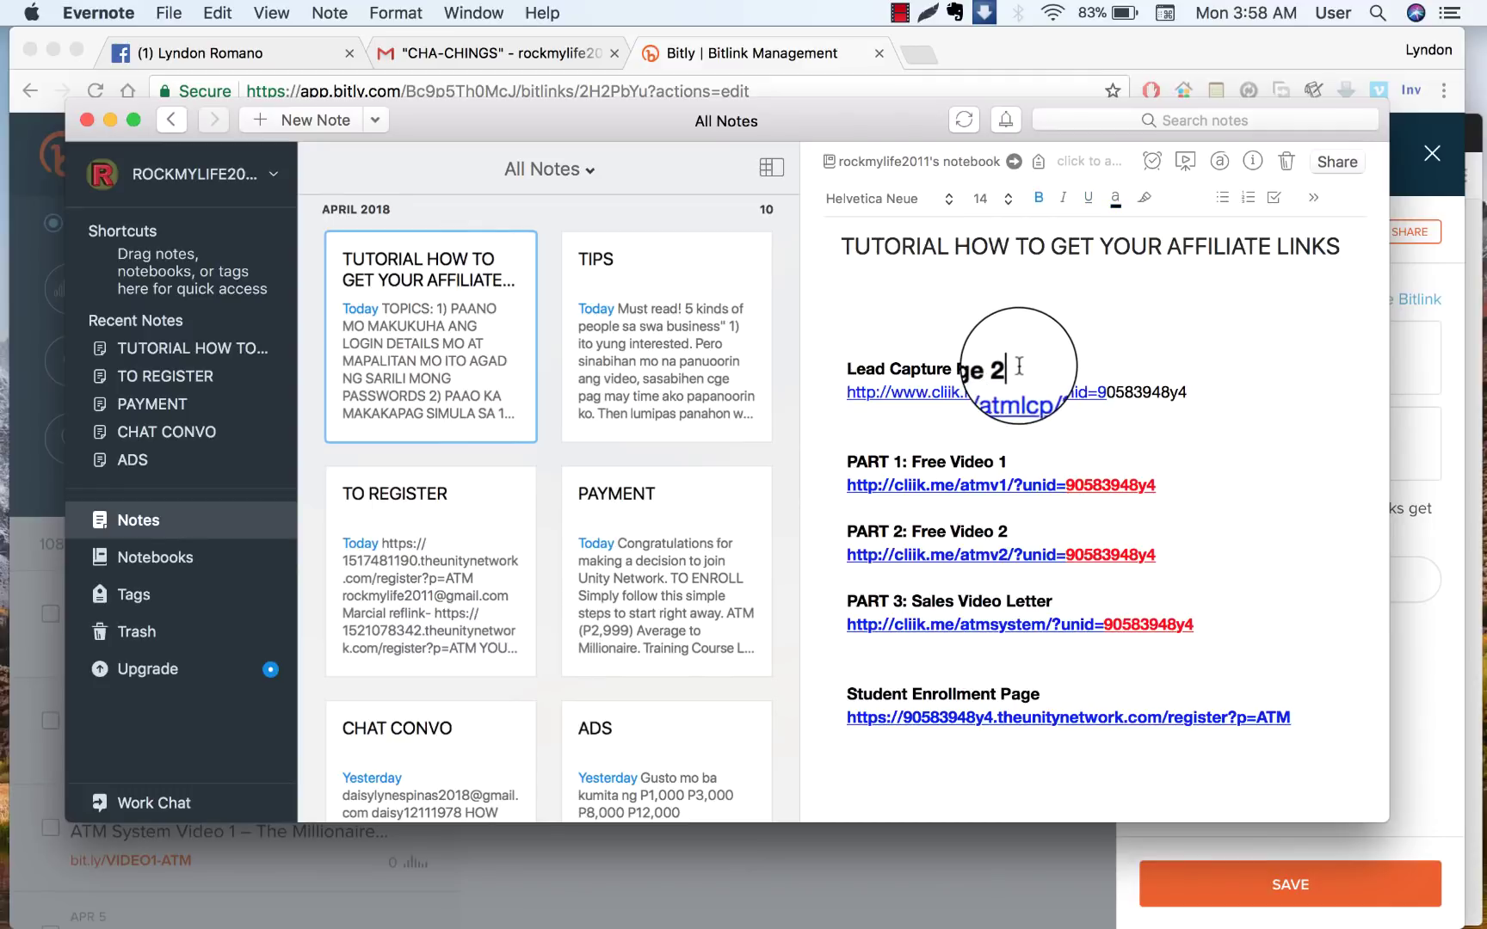
{"action": "key", "text": "Return"}
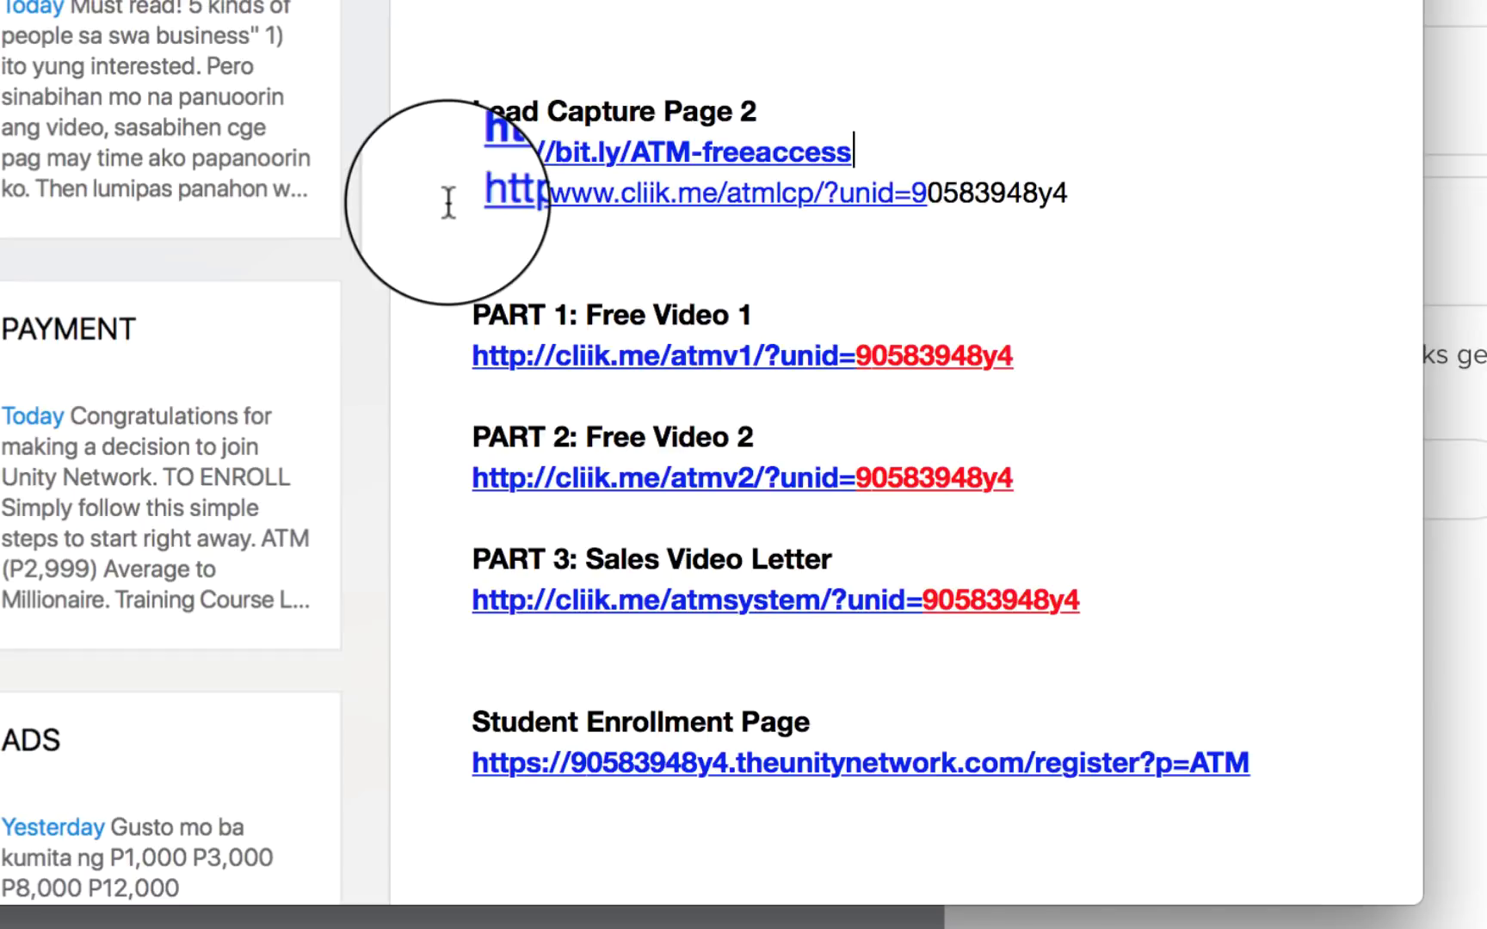
Select the PART 1: Free Video 1 link and bring up its copy menu.
{"action": "left_click_drag", "start_coordinate": [1107, 417], "coordinate": [1207, 428]}
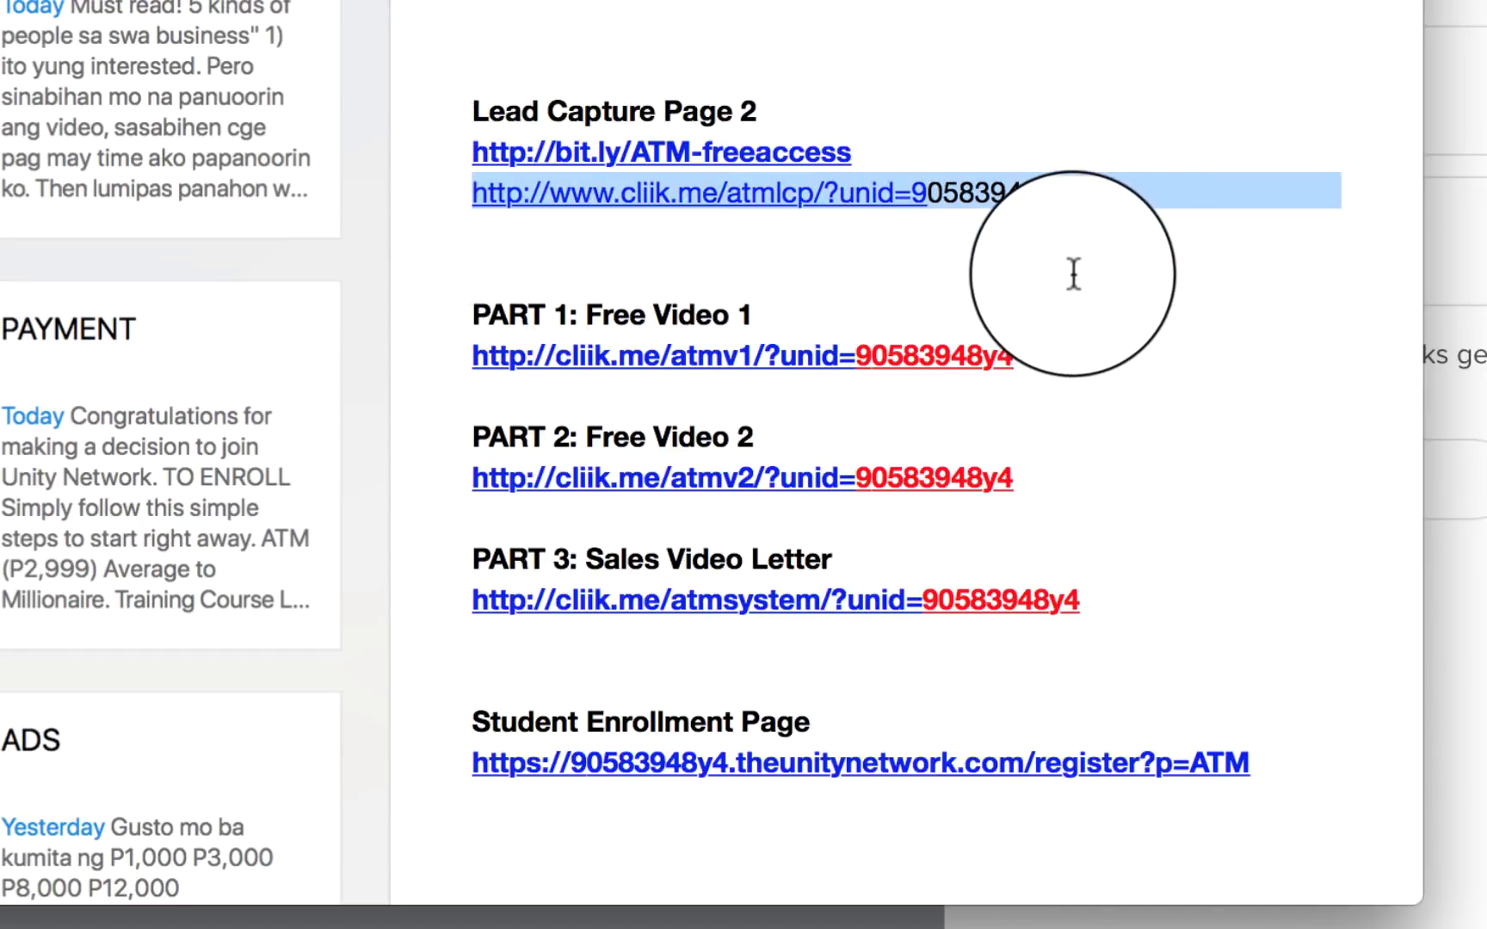
{"action": "left_click", "coordinate": [1050, 292]}
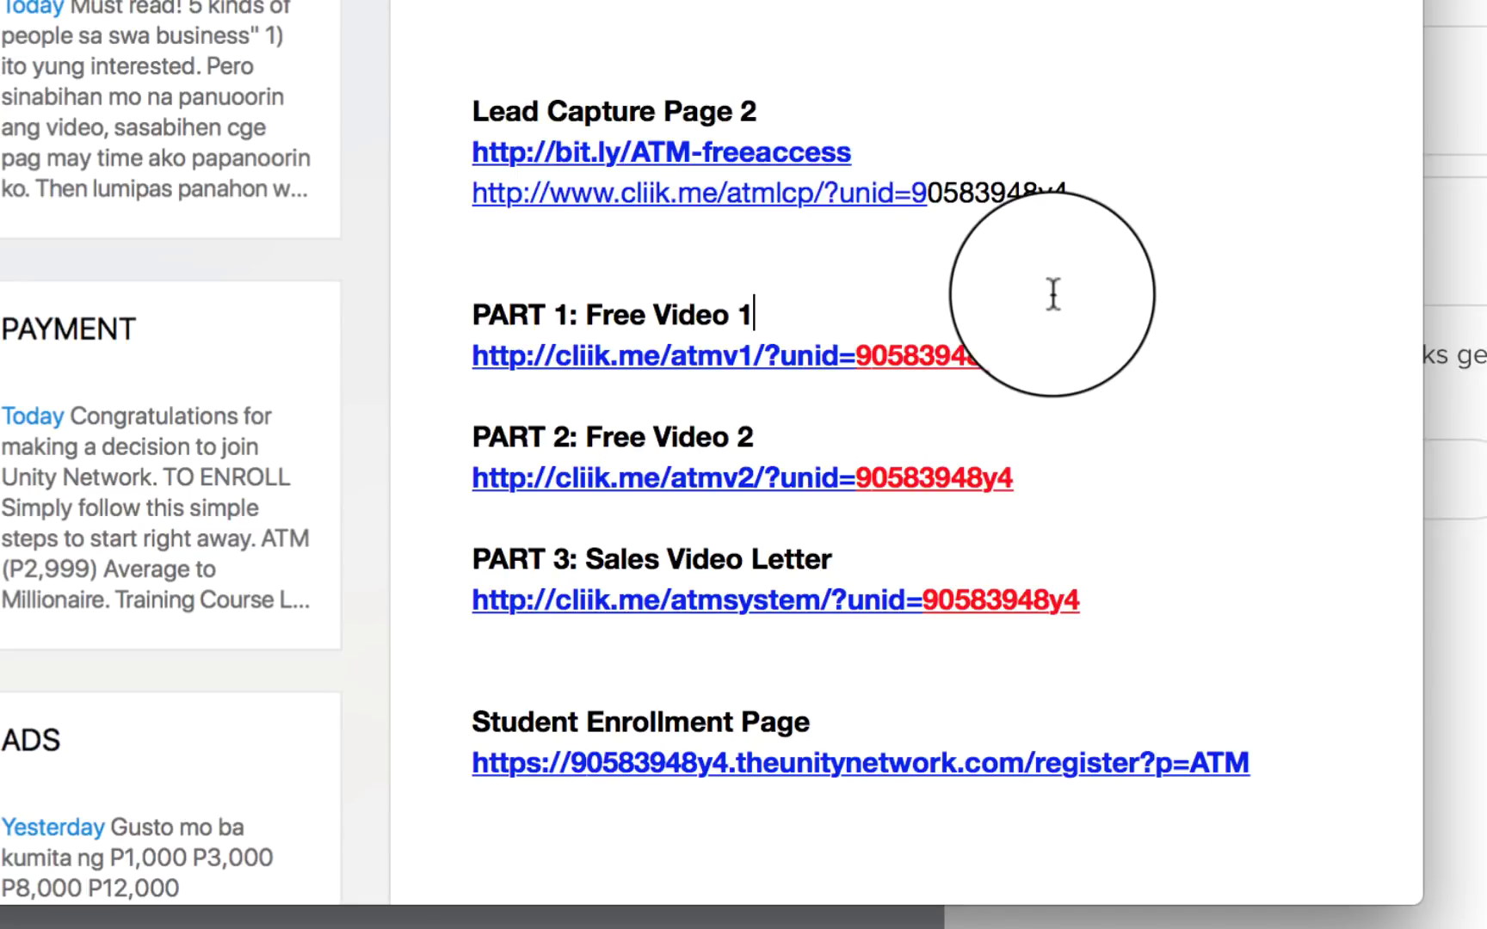
{"action": "left_click_drag", "start_coordinate": [440, 360], "coordinate": [962, 349]}
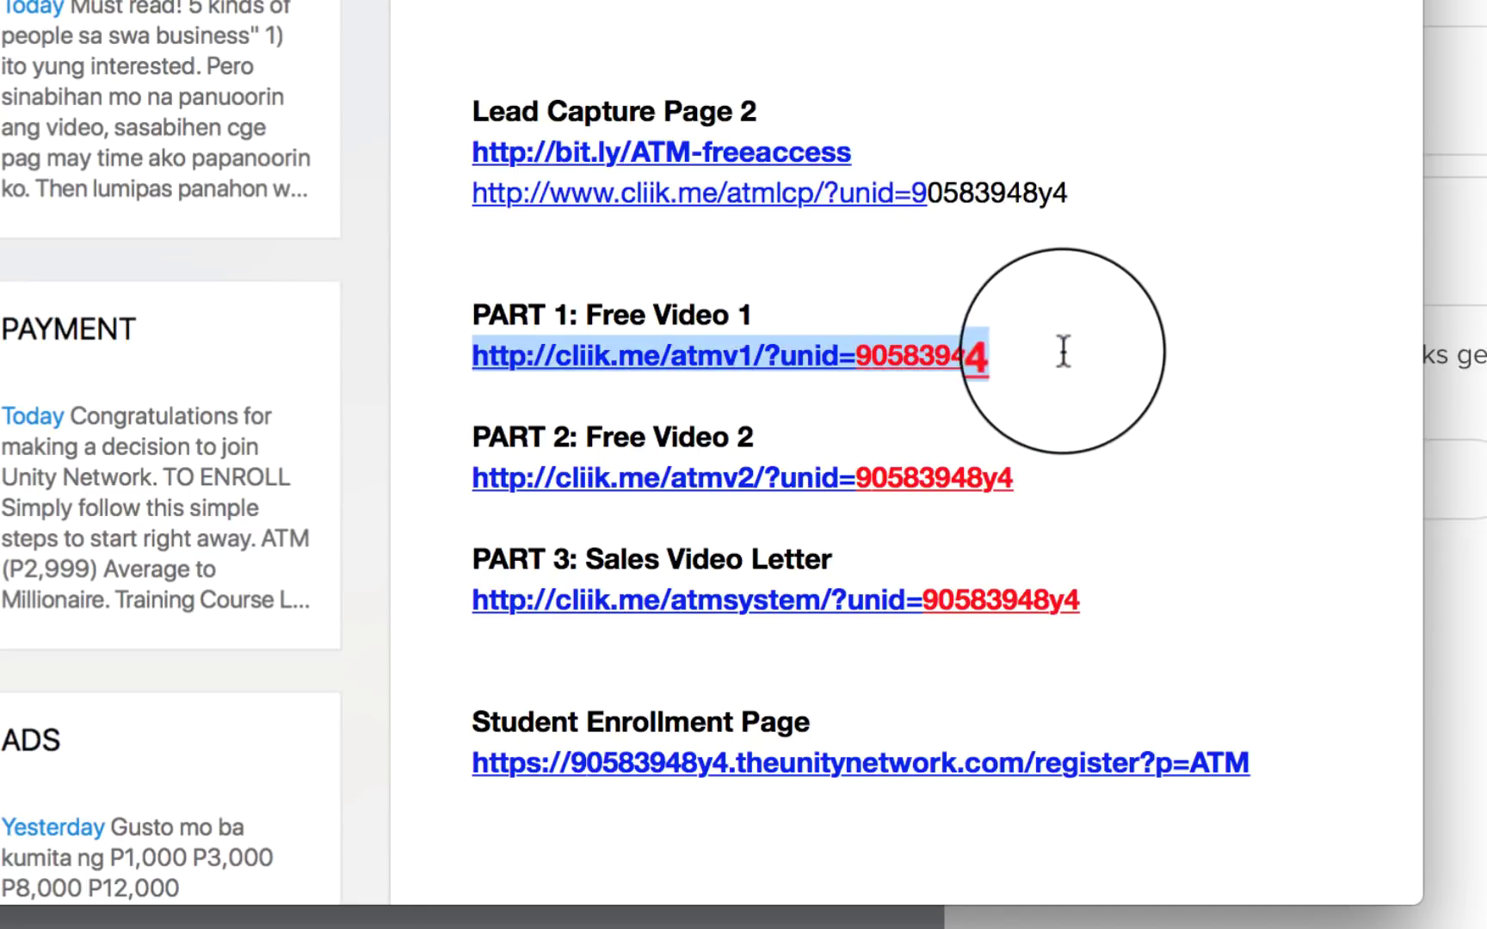
{"action": "right_click", "coordinate": [968, 353]}
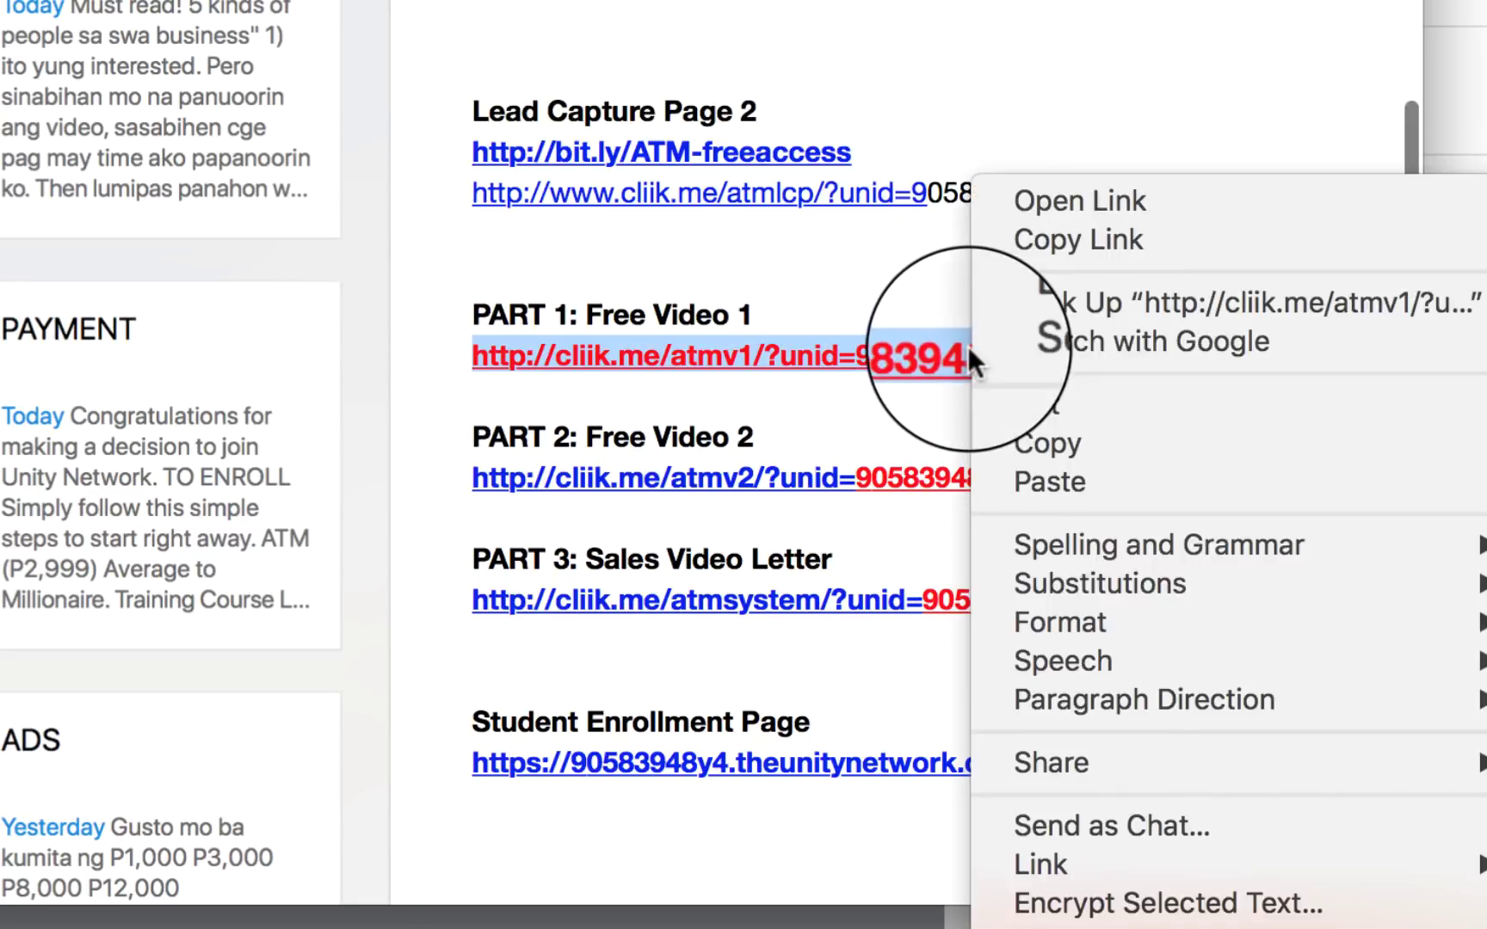
Copy the PART 1 Free Video 1 link and shorten it as a new Bitly link.
{"action": "left_click", "coordinate": [1057, 441]}
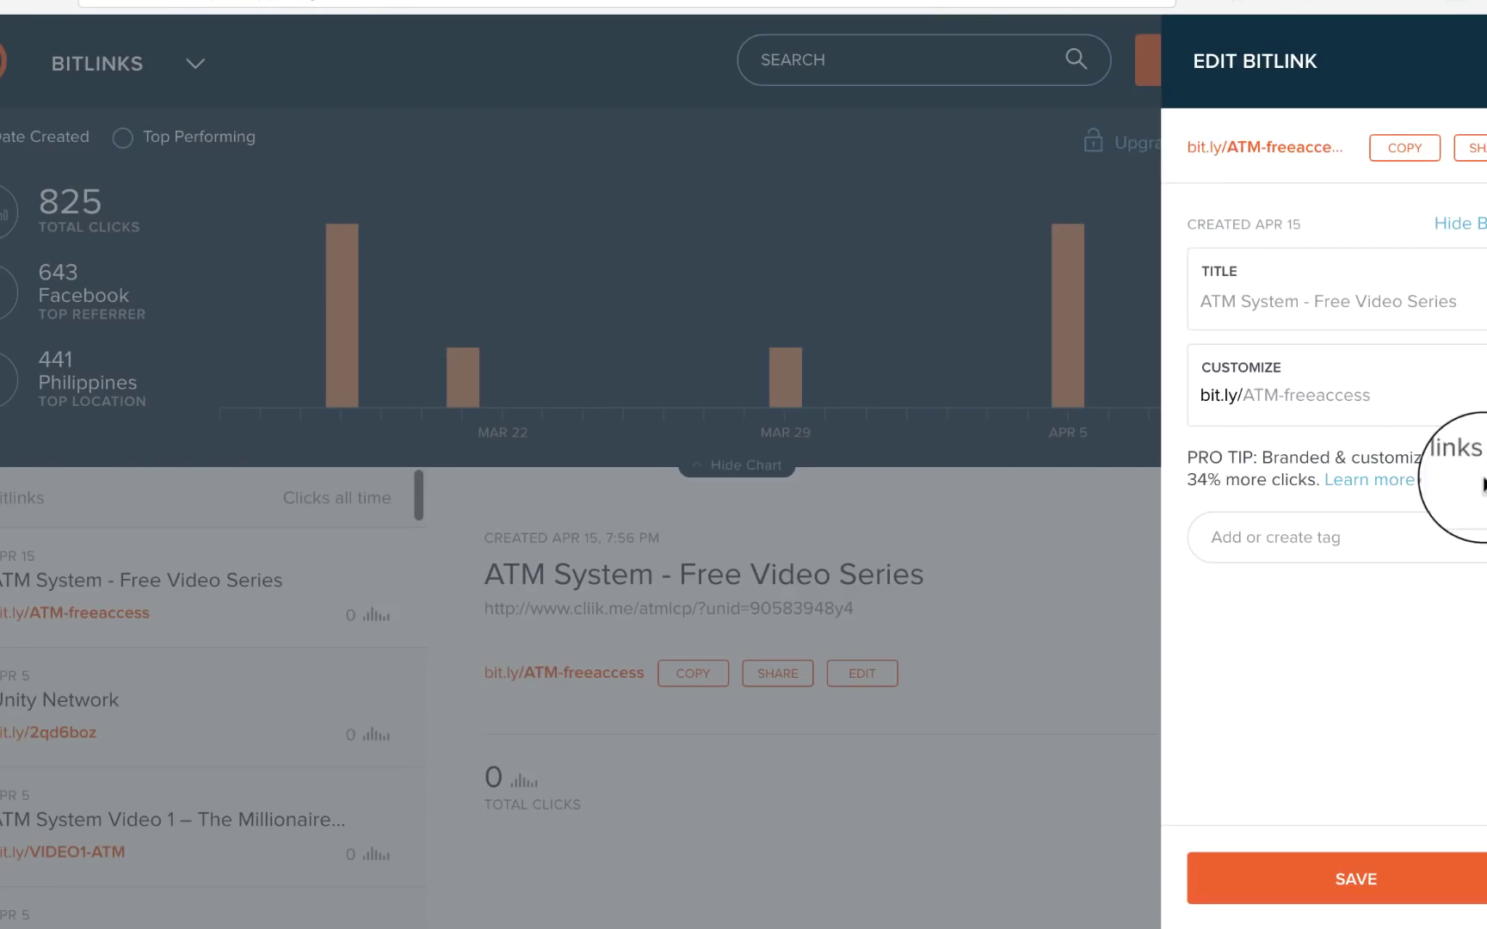
{"action": "left_click", "coordinate": [1475, 53]}
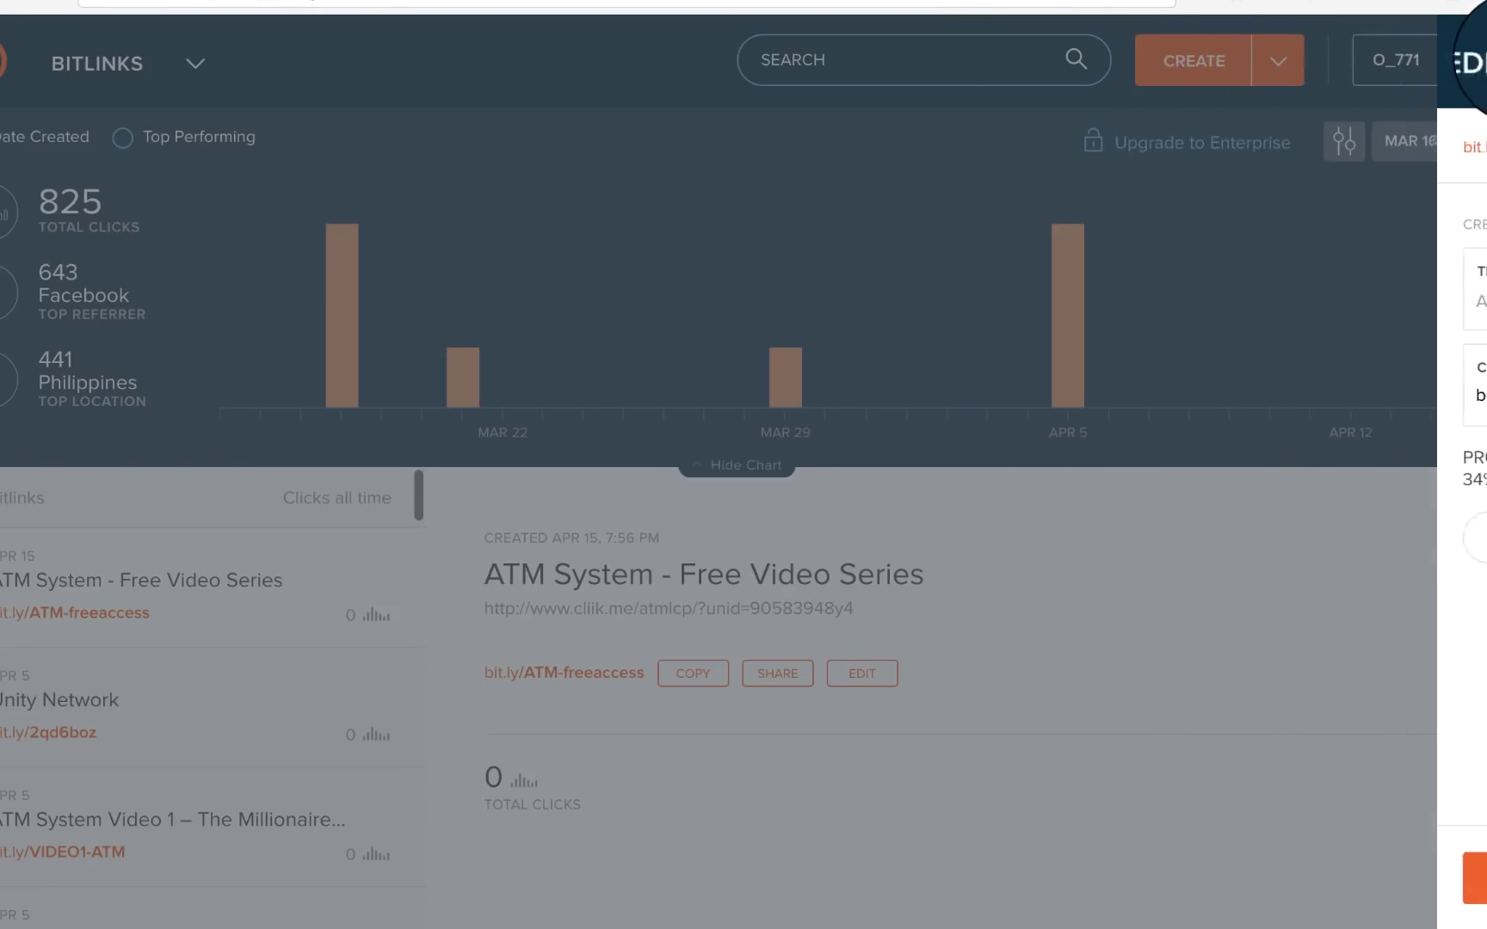
{"action": "left_click", "coordinate": [1177, 59]}
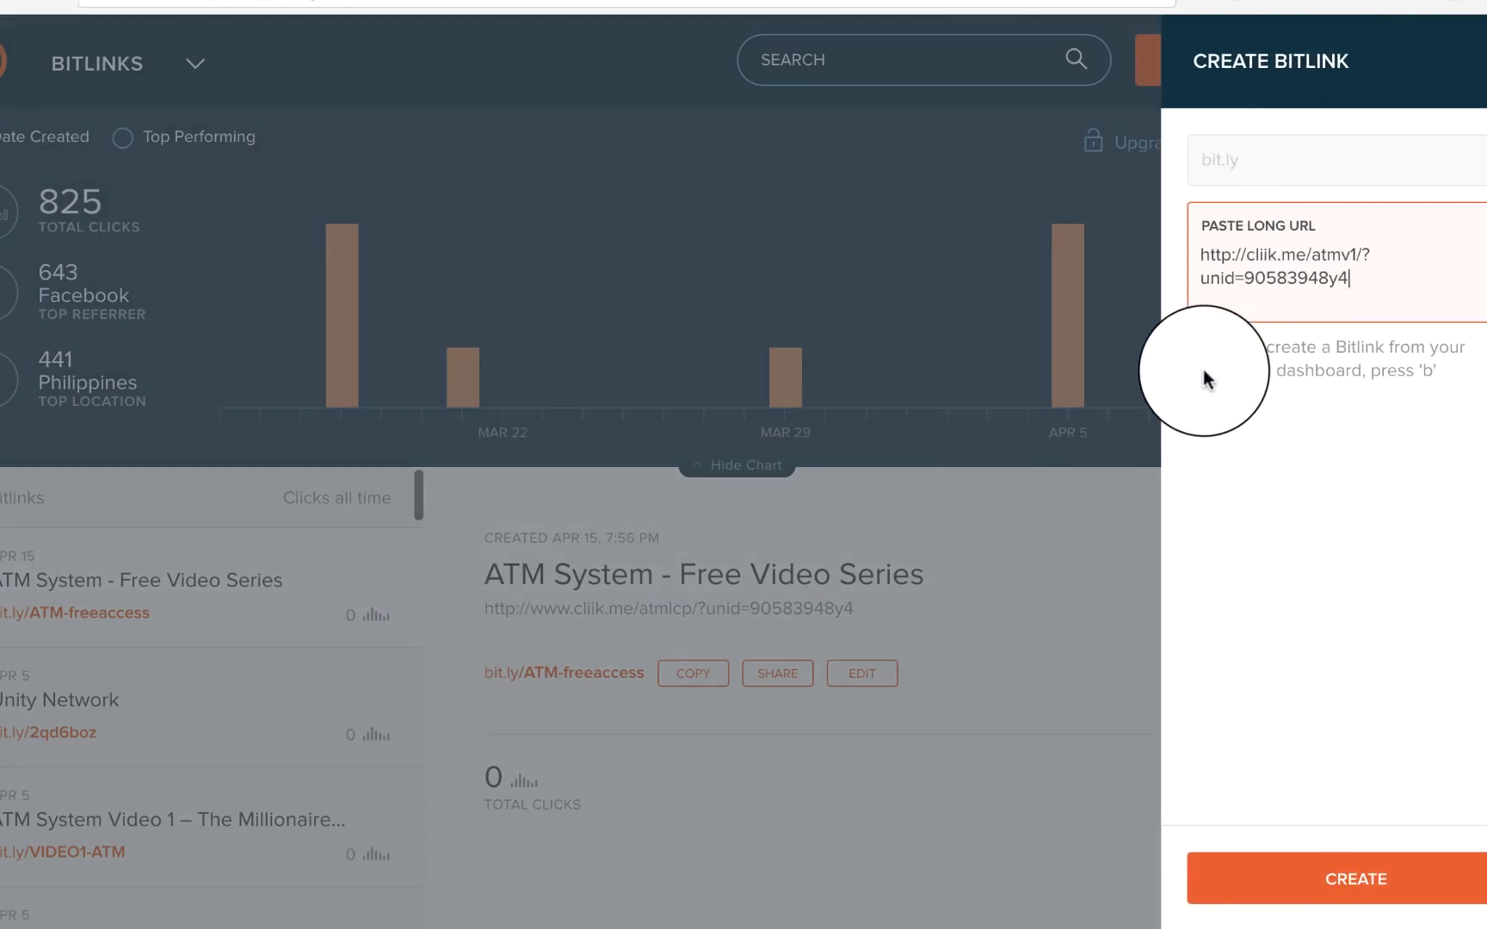
{"action": "key", "text": "Return"}
Change the back-half to ATM-FREEVIDEO1, save, and copy bit.ly/ATM-FREEVIDEO1.
{"action": "left_click", "coordinate": [1280, 391]}
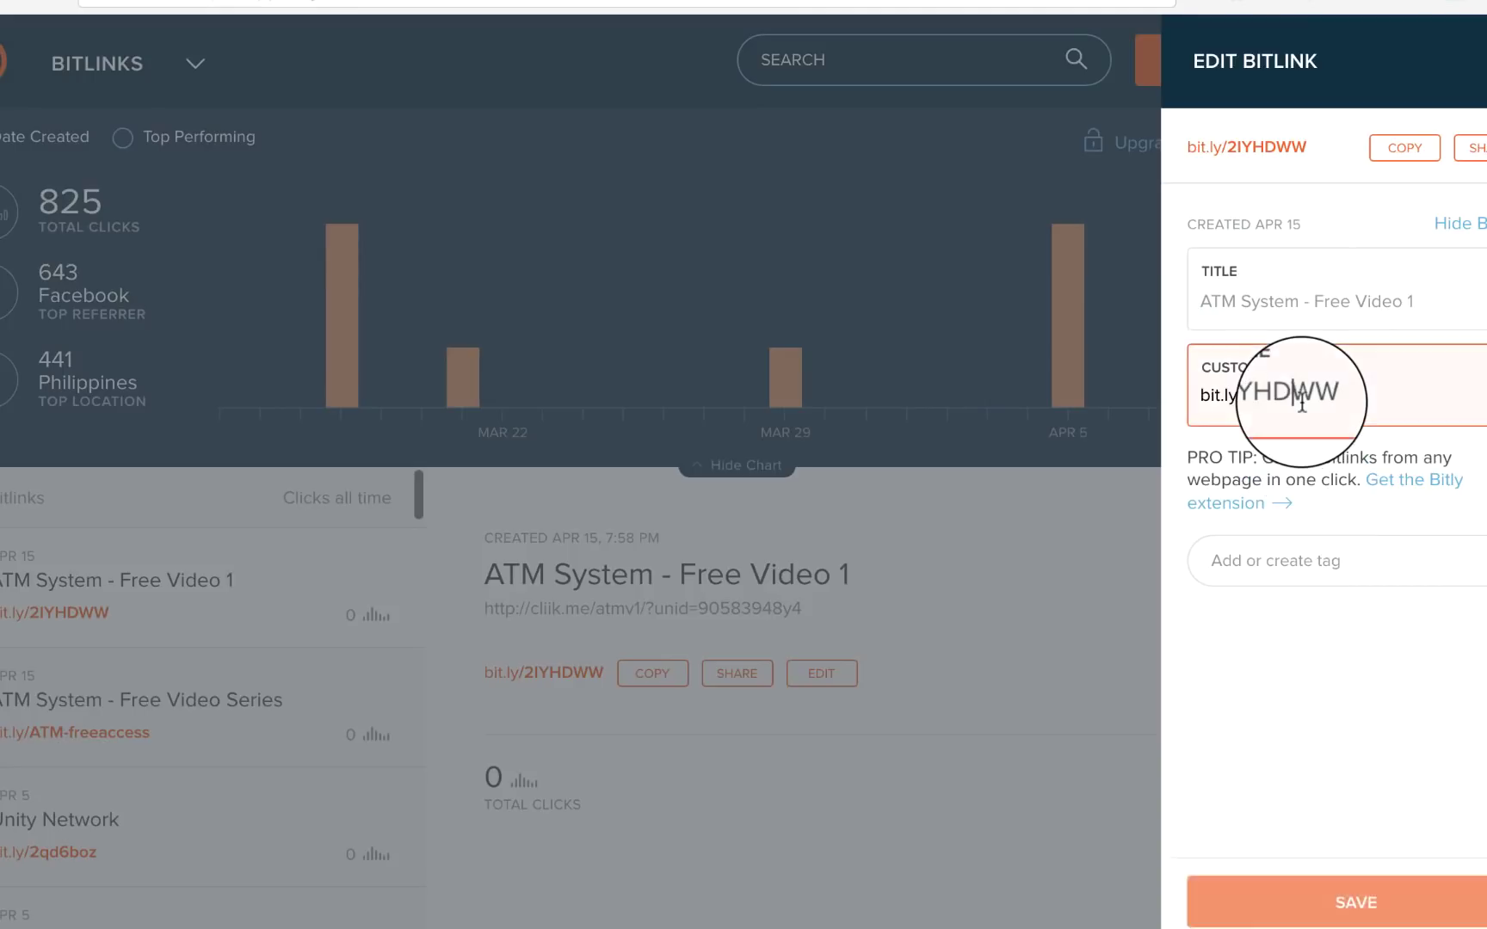
{"action": "left_click_drag", "start_coordinate": [1242, 396], "coordinate": [1419, 397]}
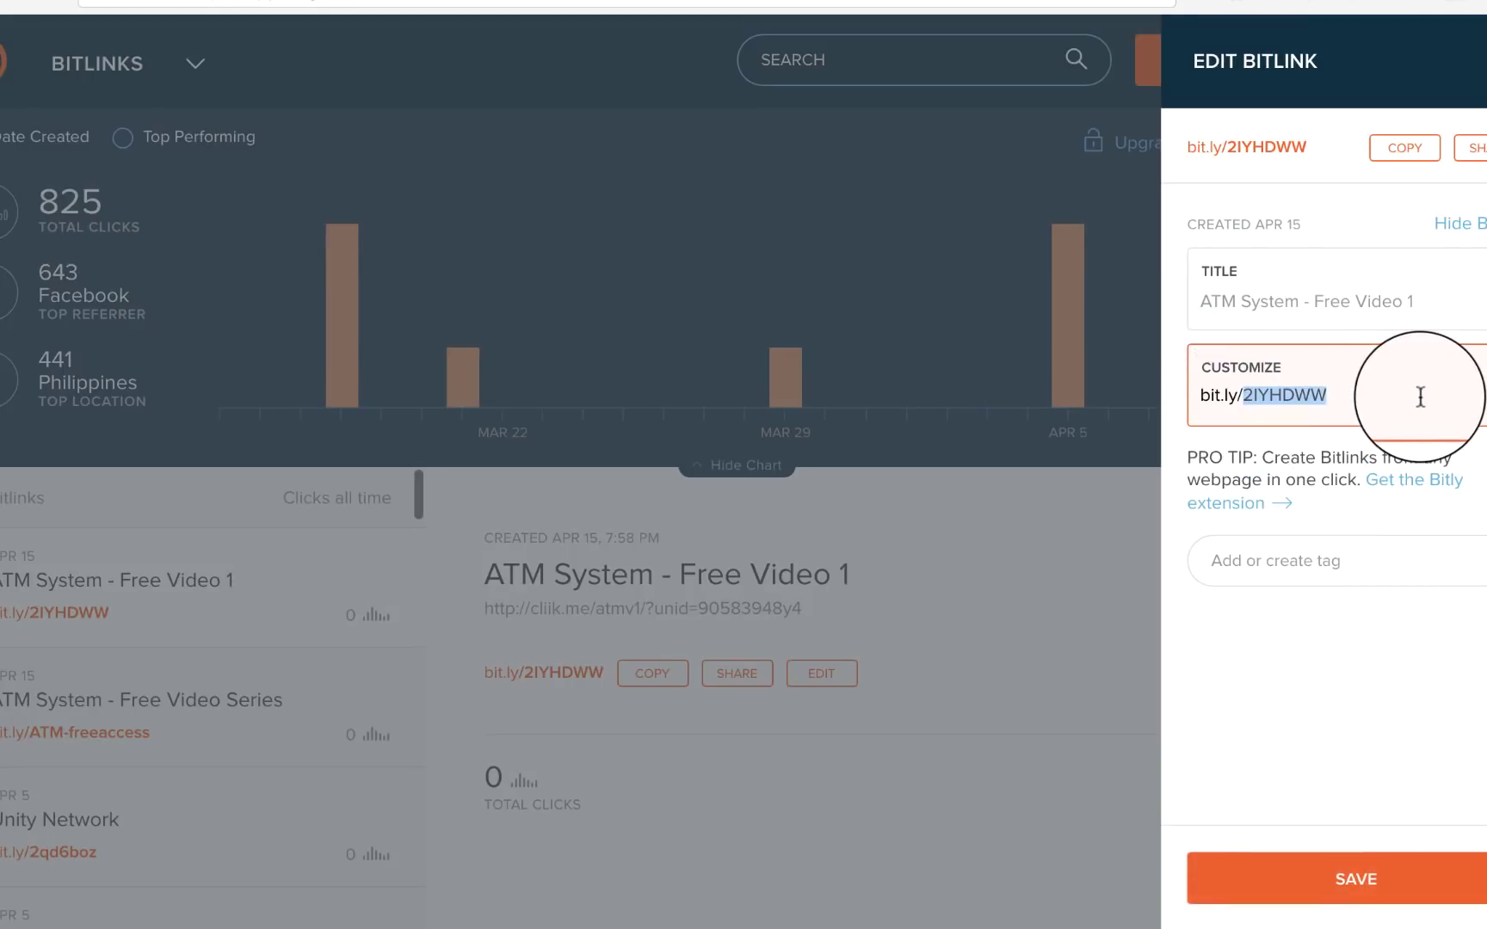
{"action": "type", "text": "ATM-FREEVIDEO1"}
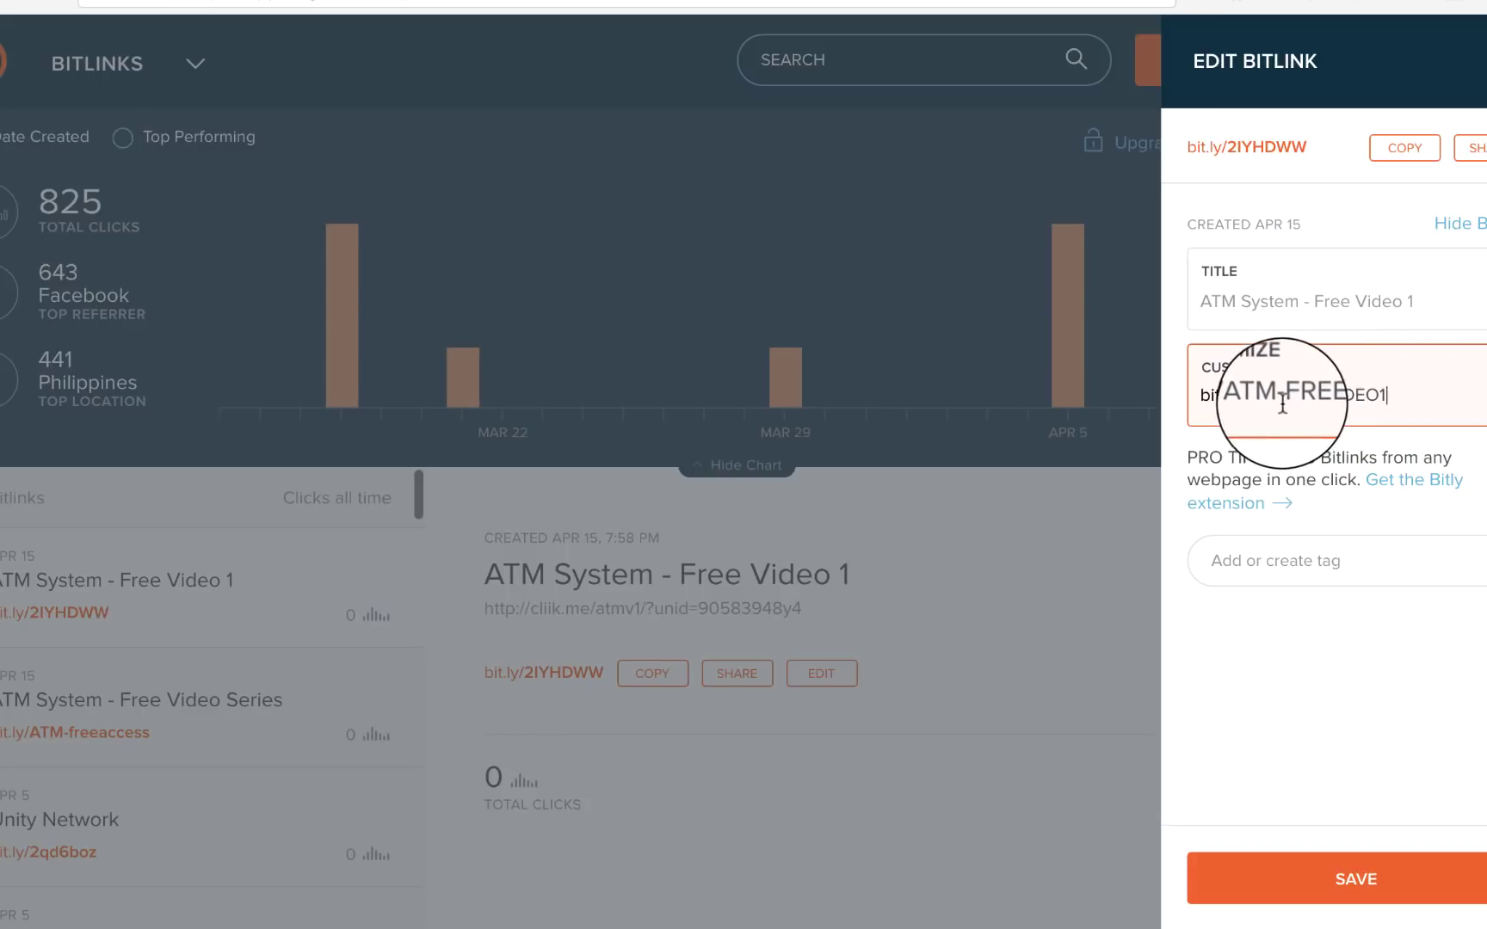
{"action": "left_click", "coordinate": [1333, 876]}
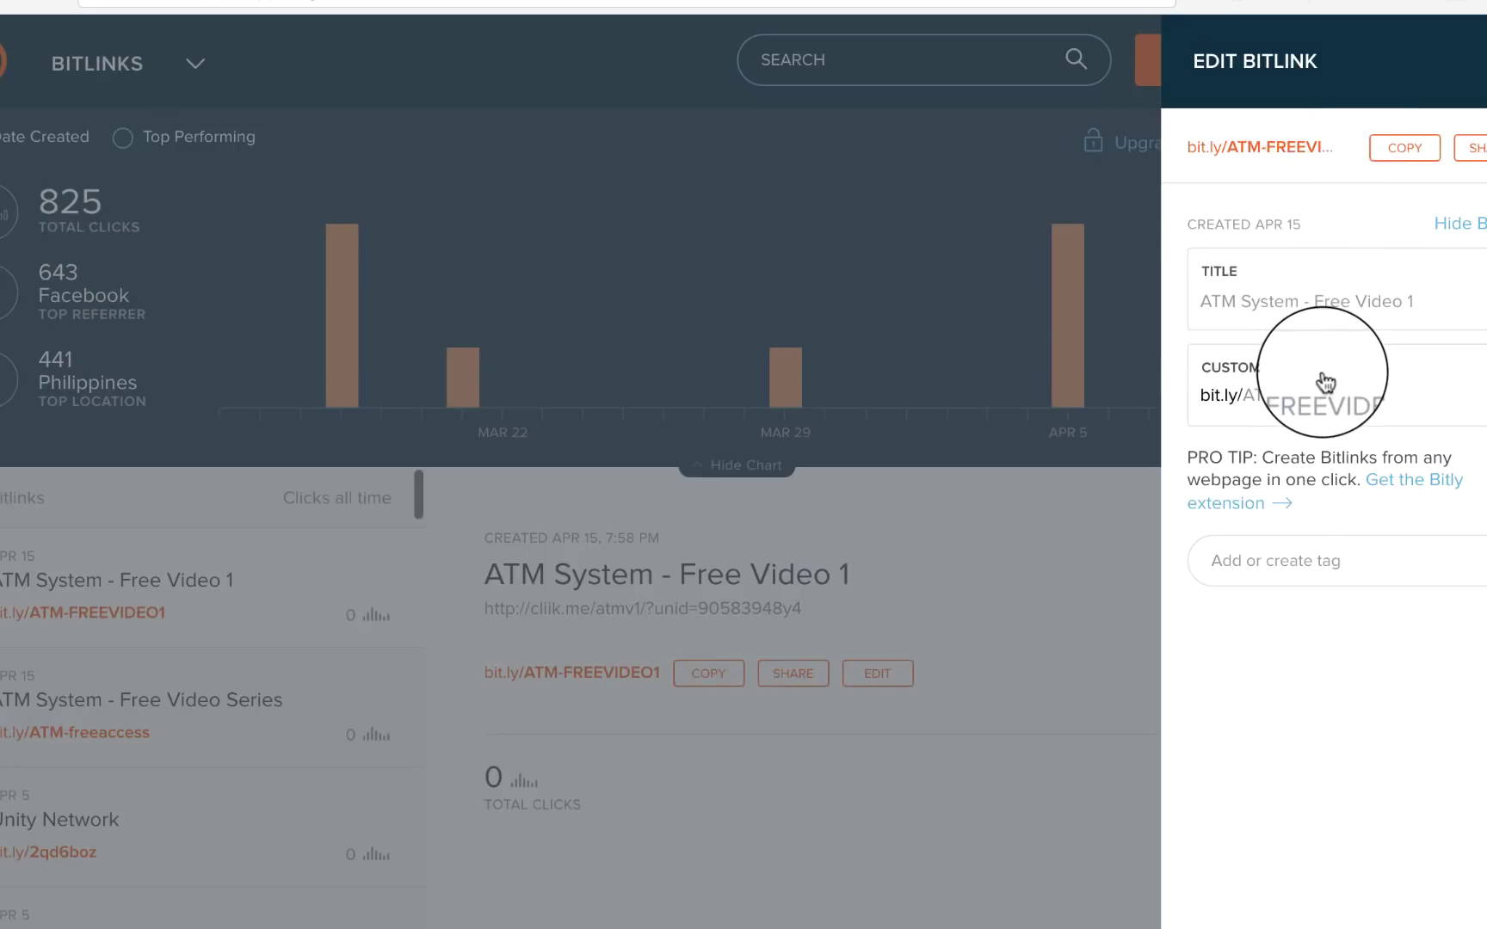
{"action": "left_click", "coordinate": [1400, 152]}
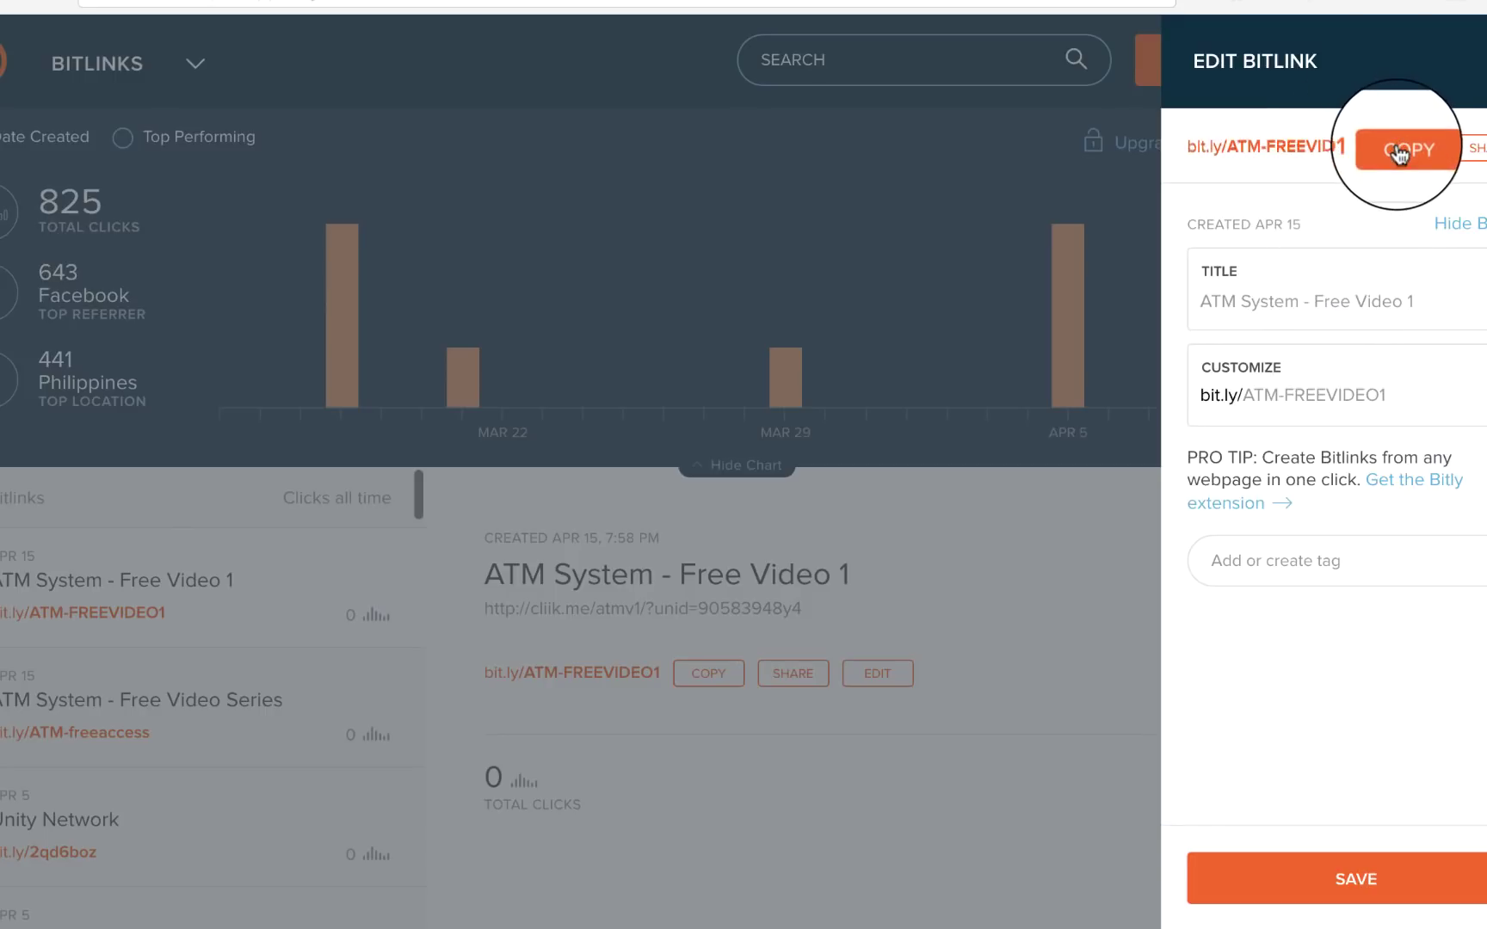
{"action": "mouse_move", "coordinate": [744, 923]}
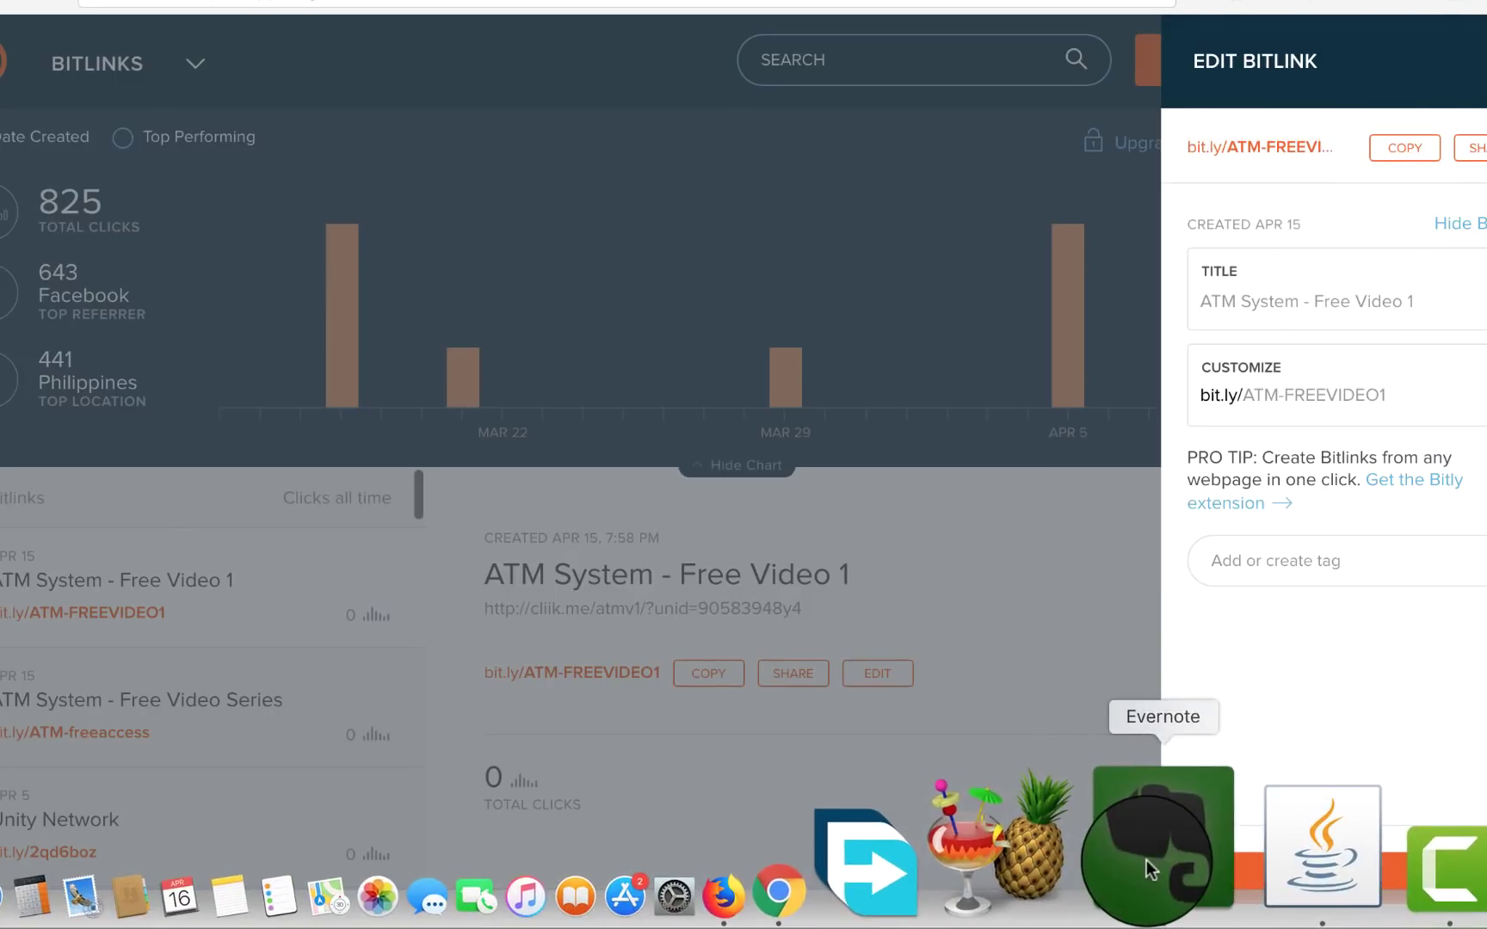
{"action": "left_click", "coordinate": [1149, 864]}
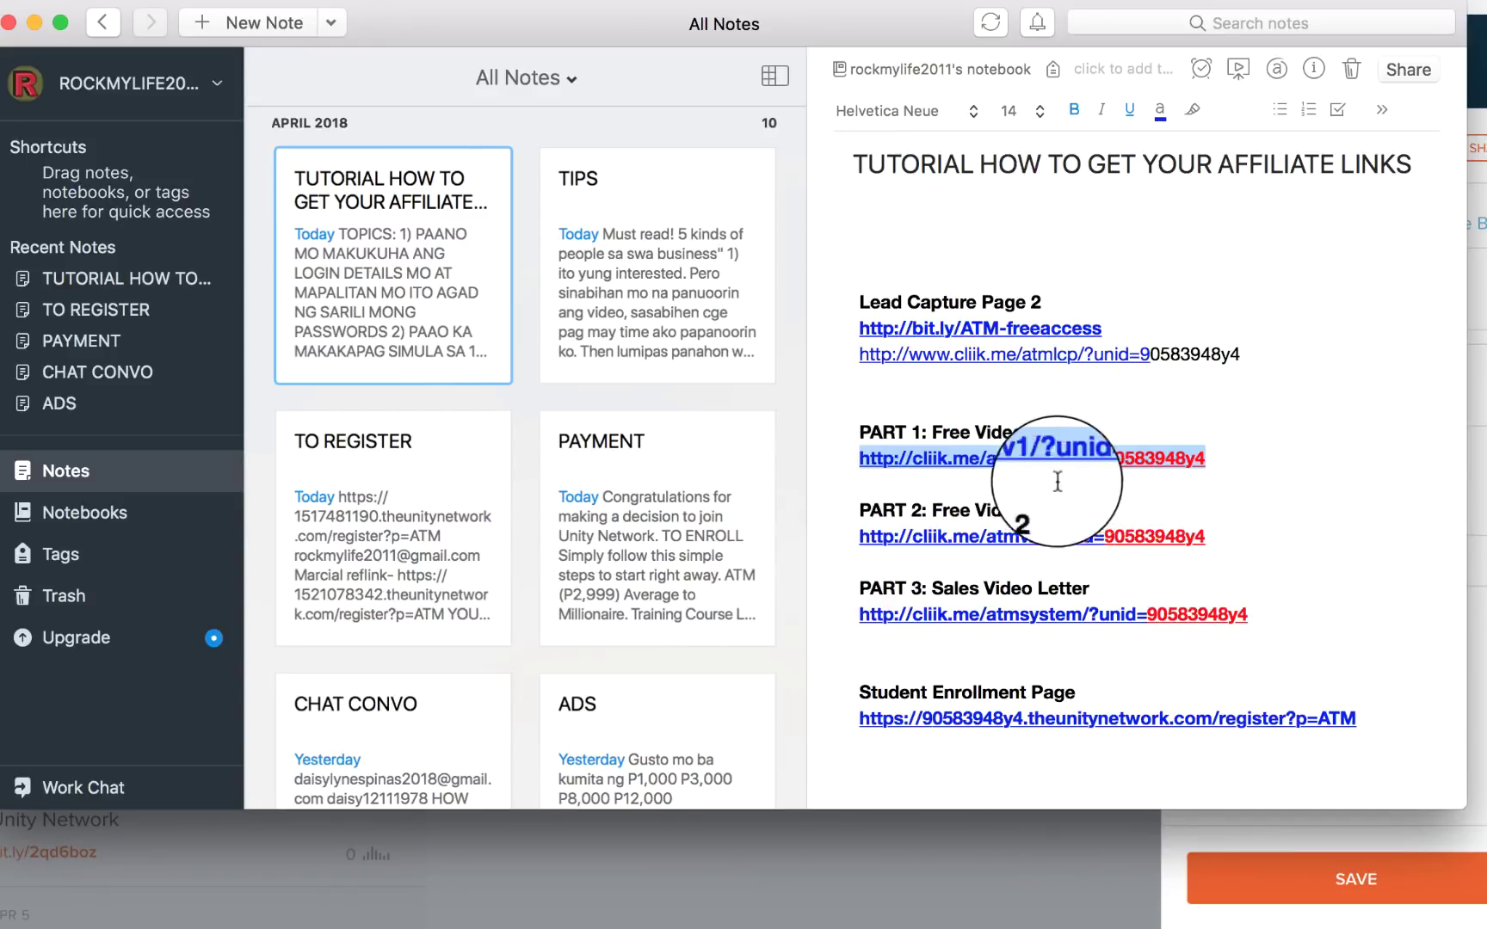
{"action": "left_click", "coordinate": [1063, 431]}
{"action": "key", "text": "Return"}
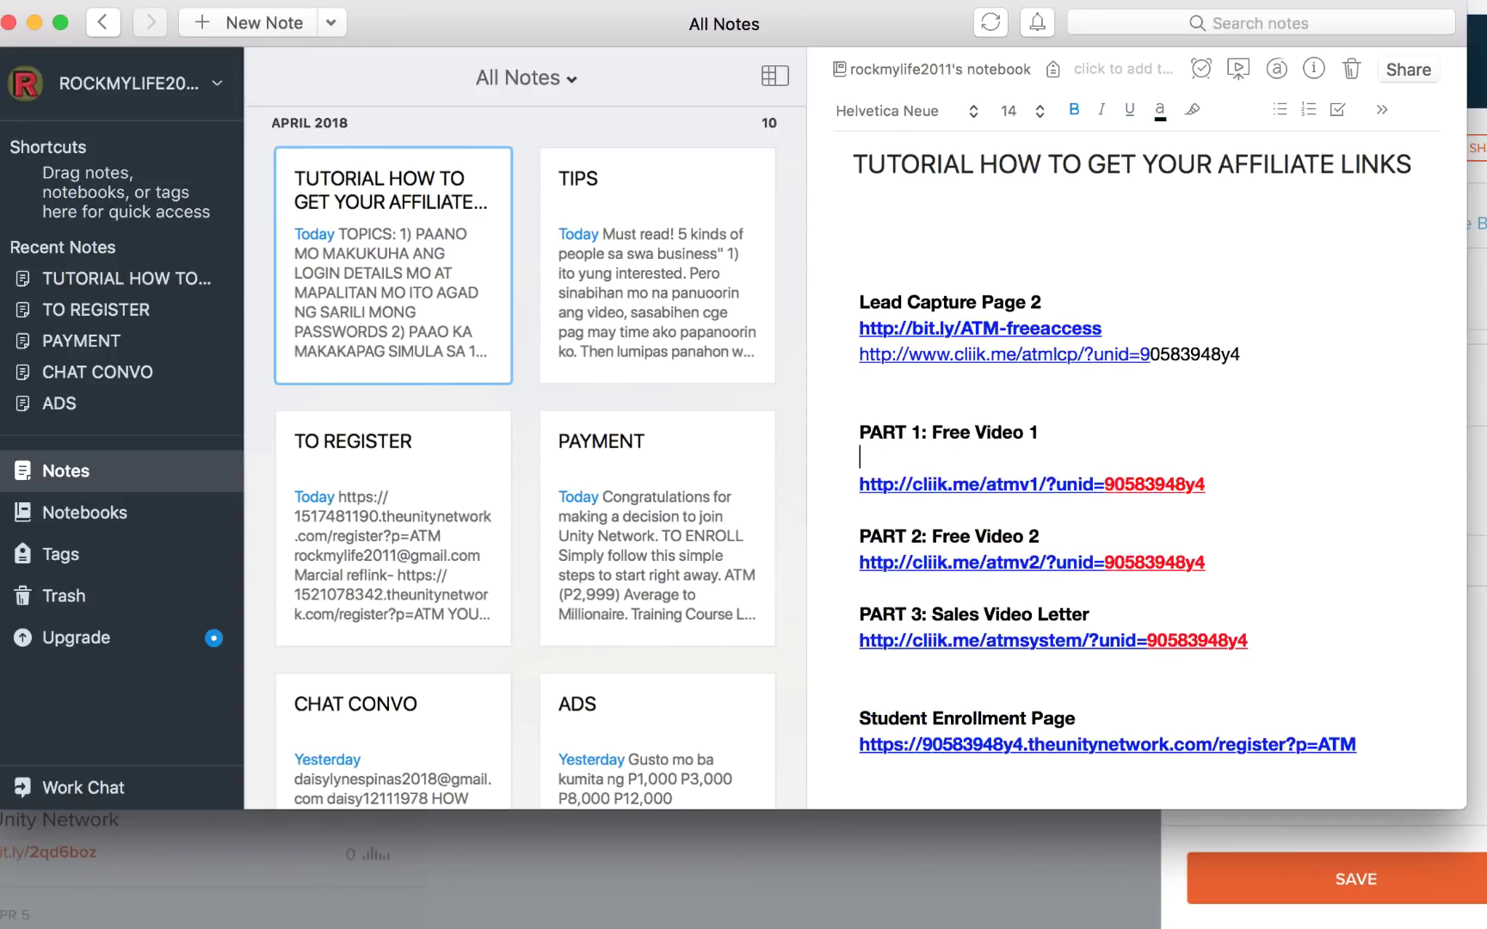
{"action": "key", "text": "super+v"}
{"action": "key", "text": "Return"}
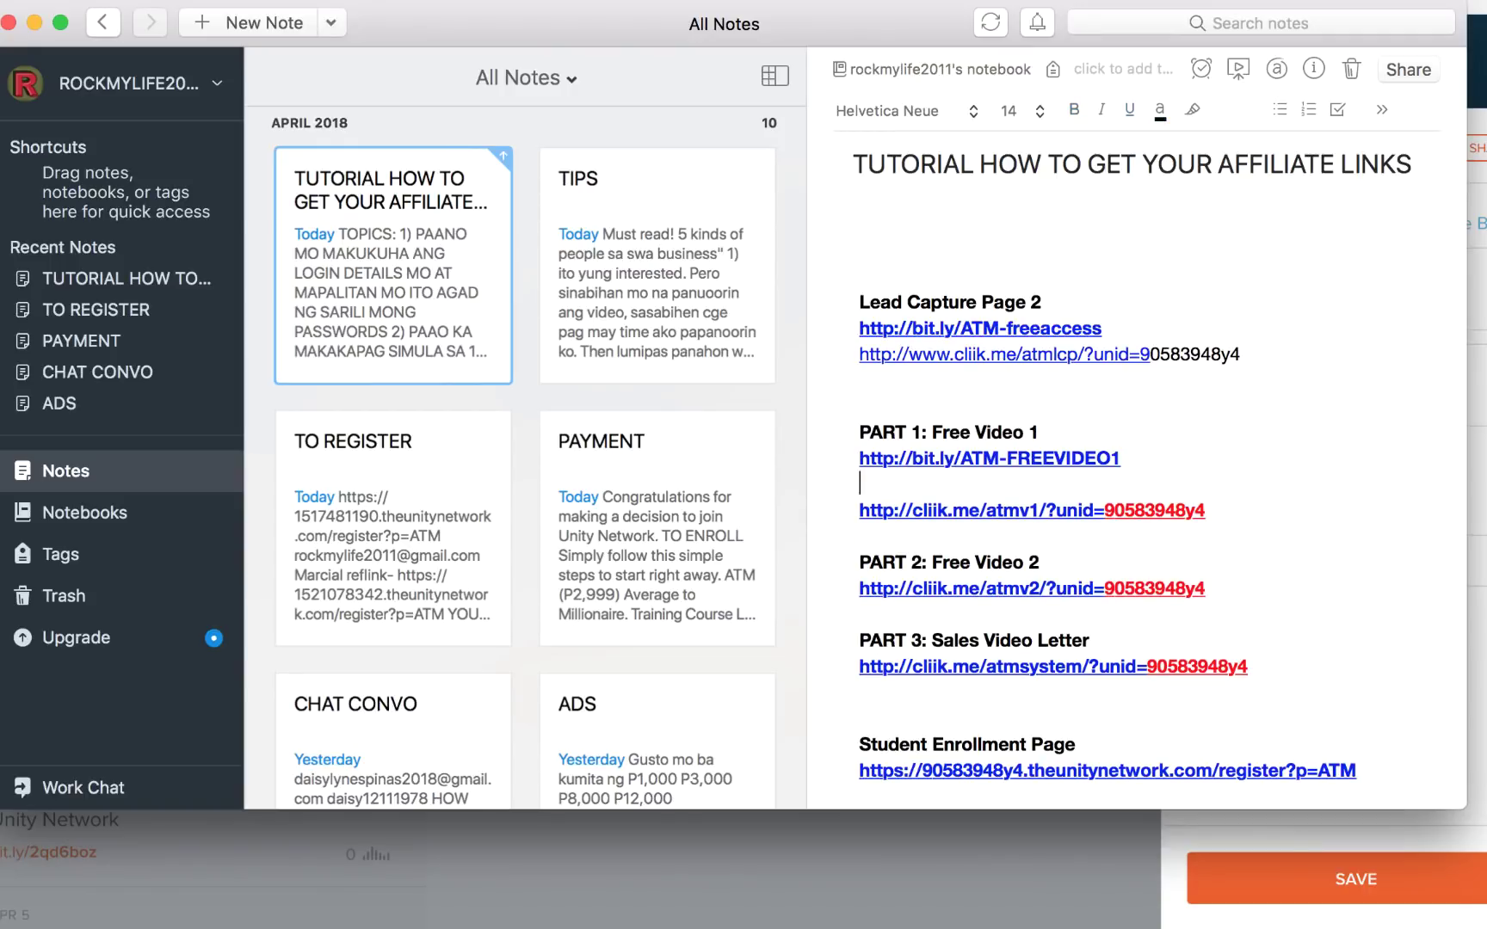
Copy the full Student Enrollment Page link and return to Bitly.
{"action": "scroll", "coordinate": [1198, 453], "scroll_direction": "down", "scroll_amount": 1}
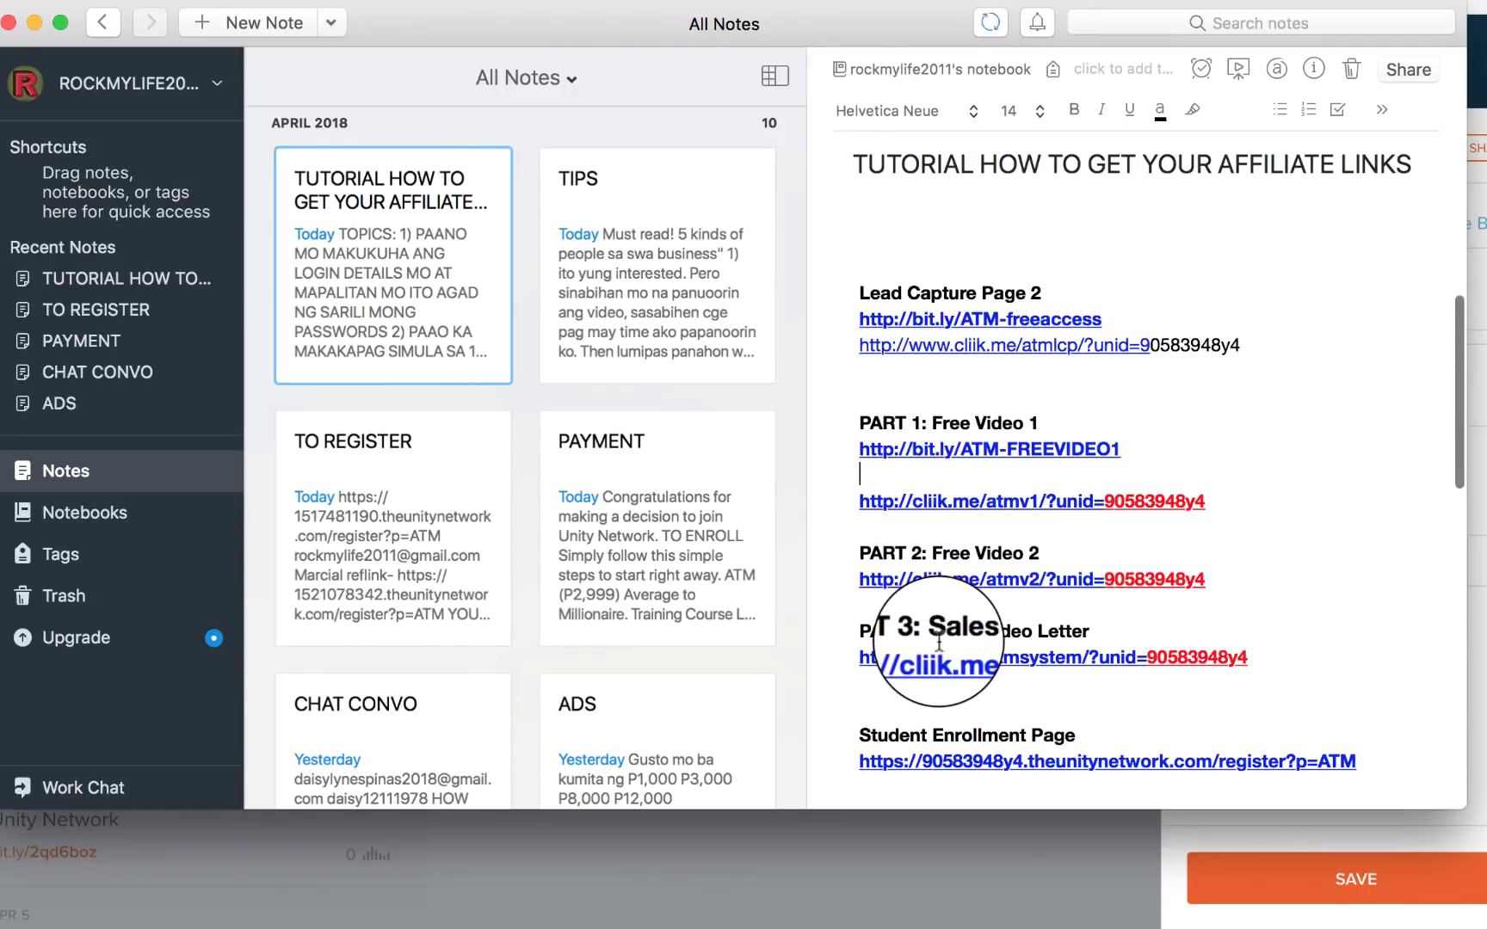
{"action": "scroll", "coordinate": [929, 654], "scroll_direction": "down", "scroll_amount": 3}
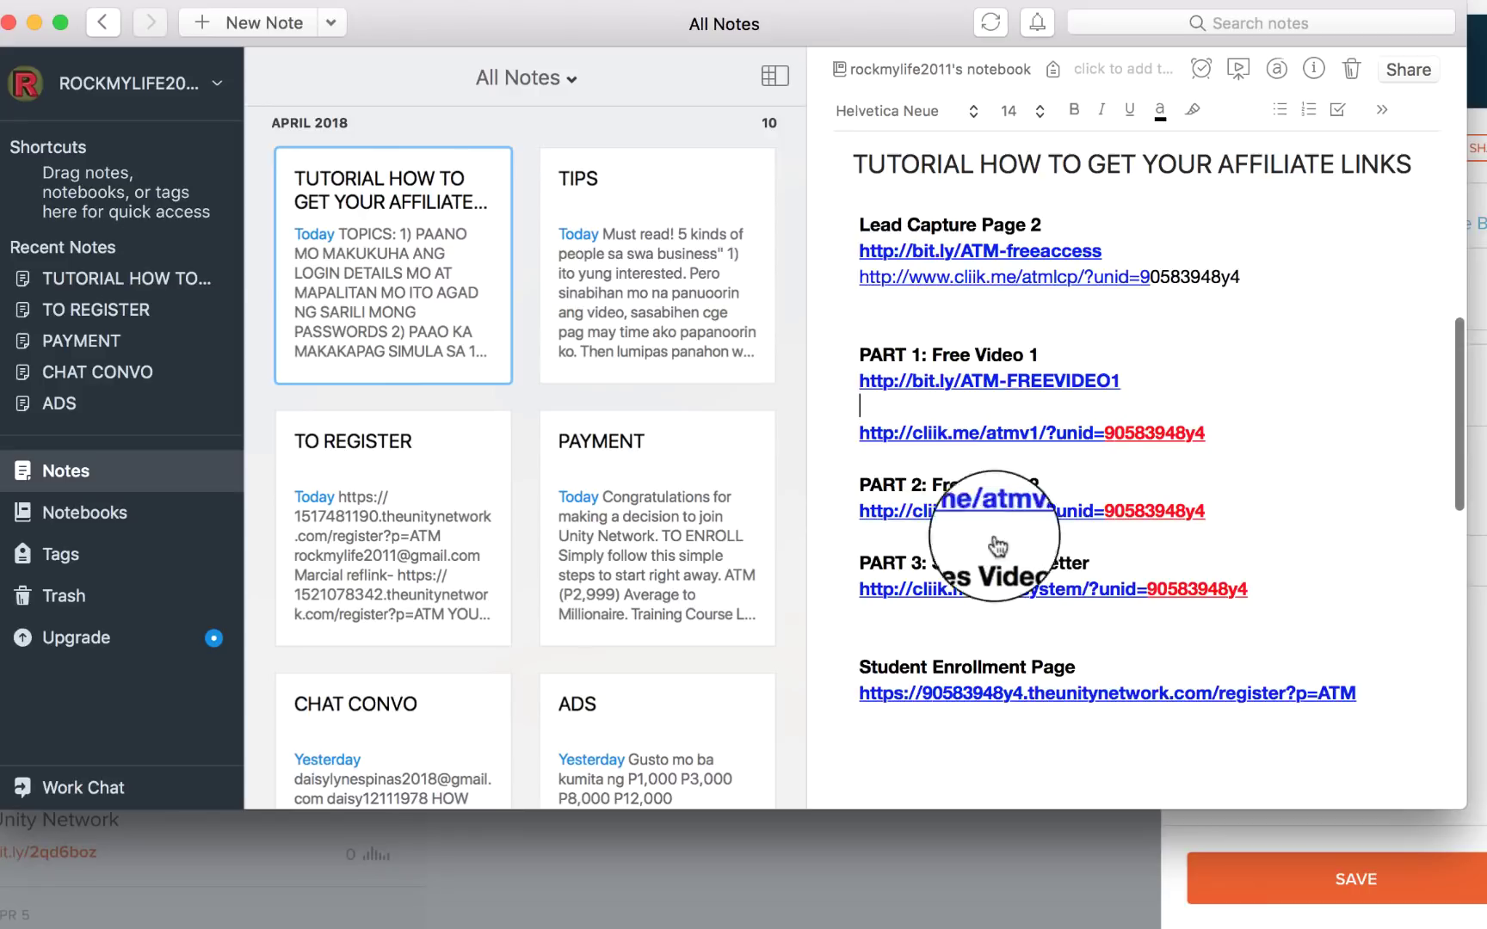
{"action": "scroll", "coordinate": [1194, 499], "scroll_direction": "down", "scroll_amount": 2}
{"action": "scroll", "coordinate": [1075, 524], "scroll_direction": "down", "scroll_amount": 1}
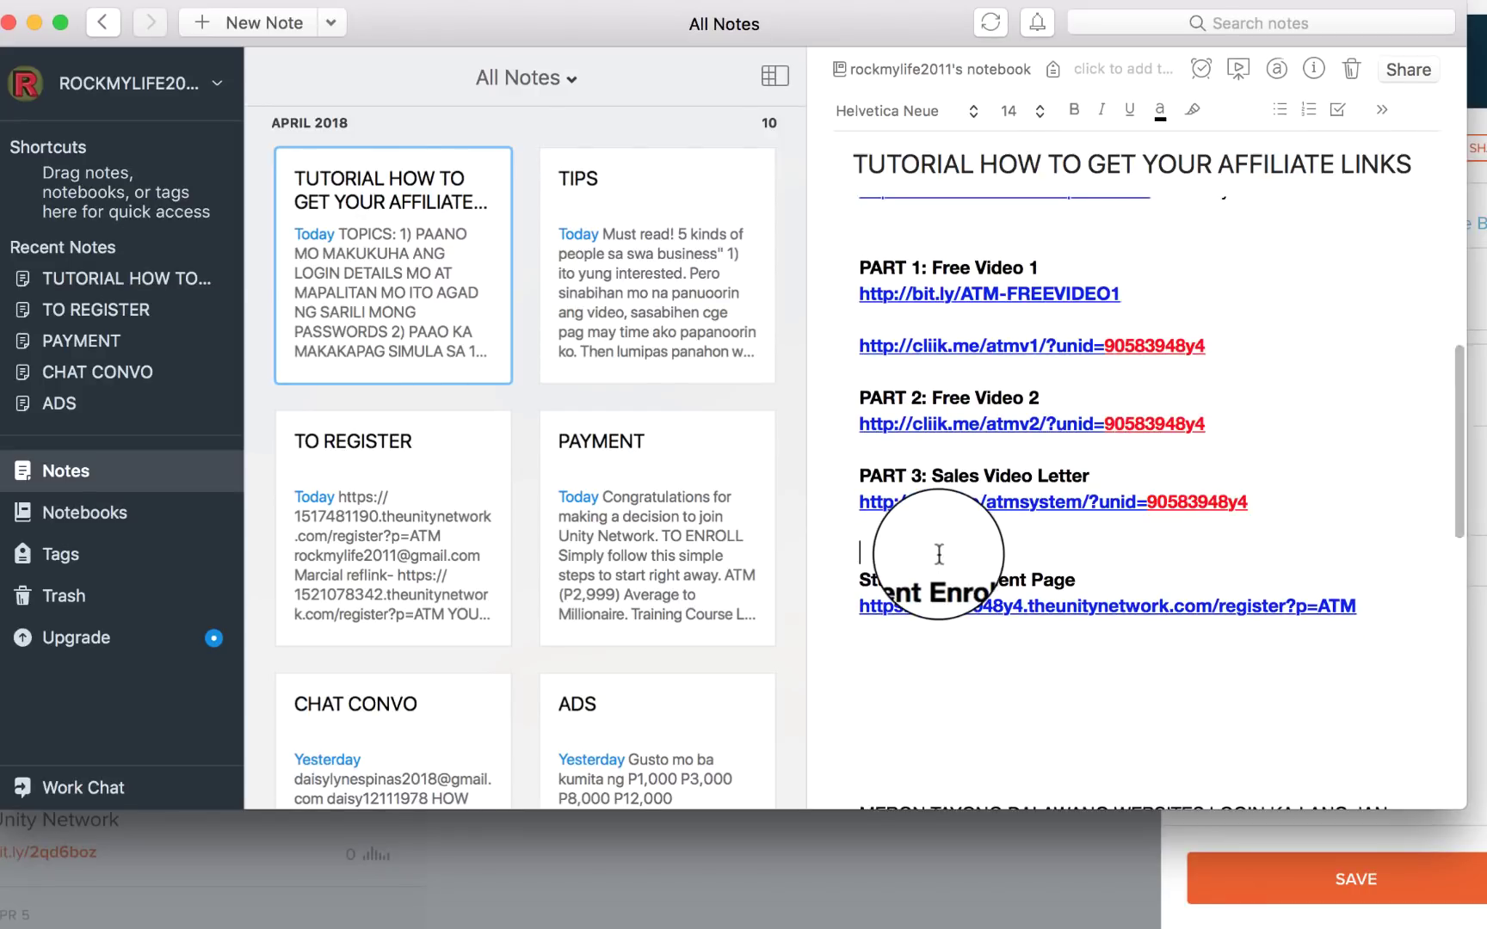
{"action": "left_click", "coordinate": [857, 606]}
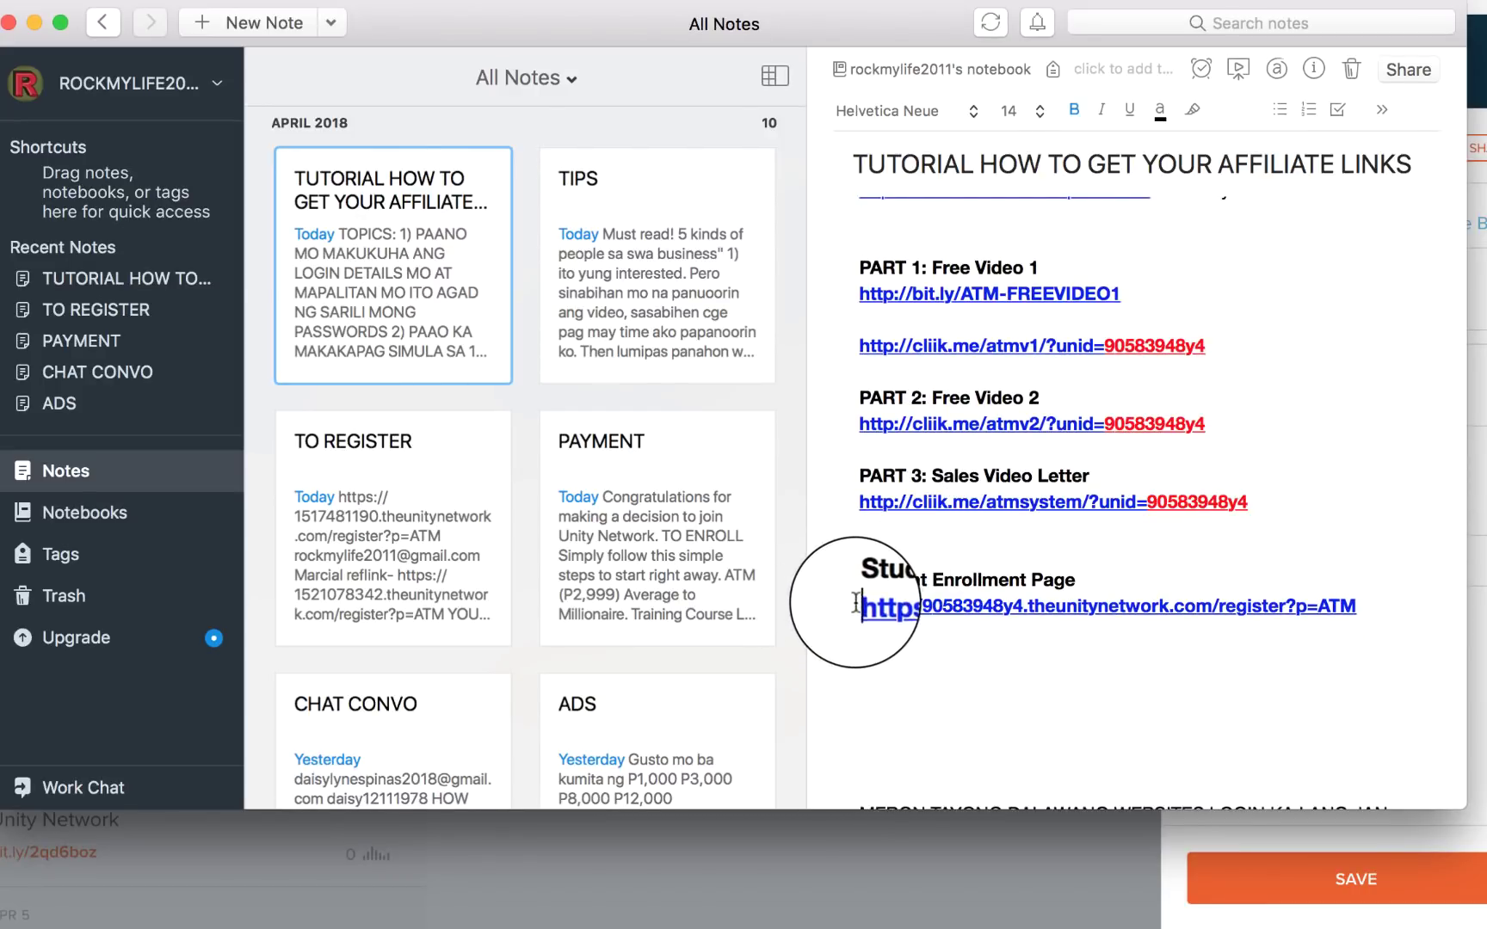
{"action": "left_click_drag", "start_coordinate": [858, 606], "coordinate": [1303, 612]}
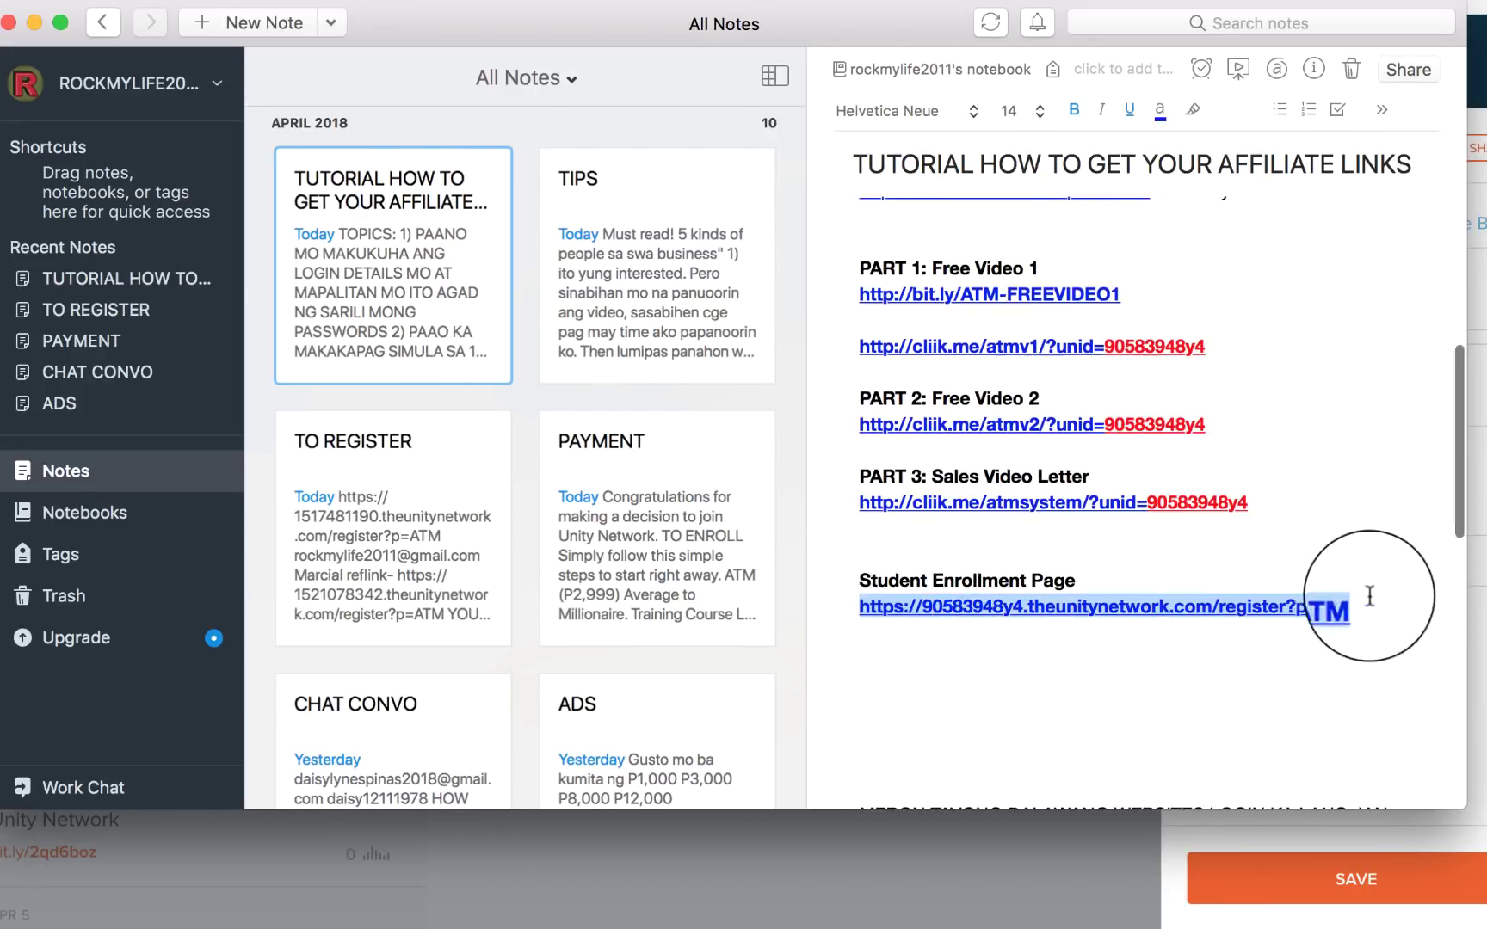
{"action": "right_click", "coordinate": [1303, 613]}
{"action": "left_click", "coordinate": [1145, 521]}
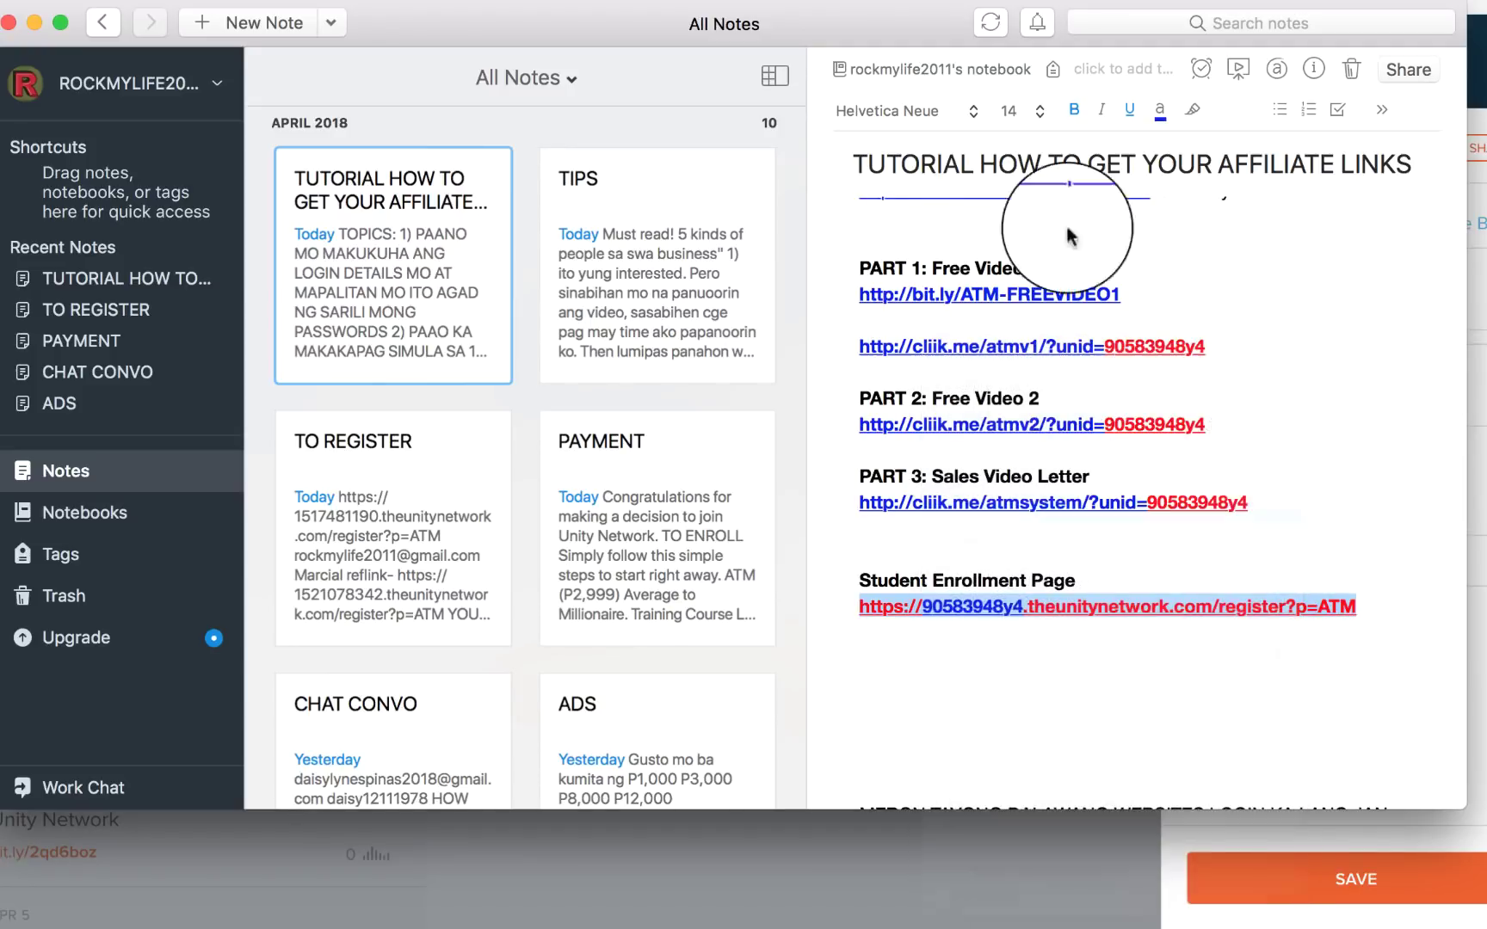
{"action": "key", "text": "super+Tab"}
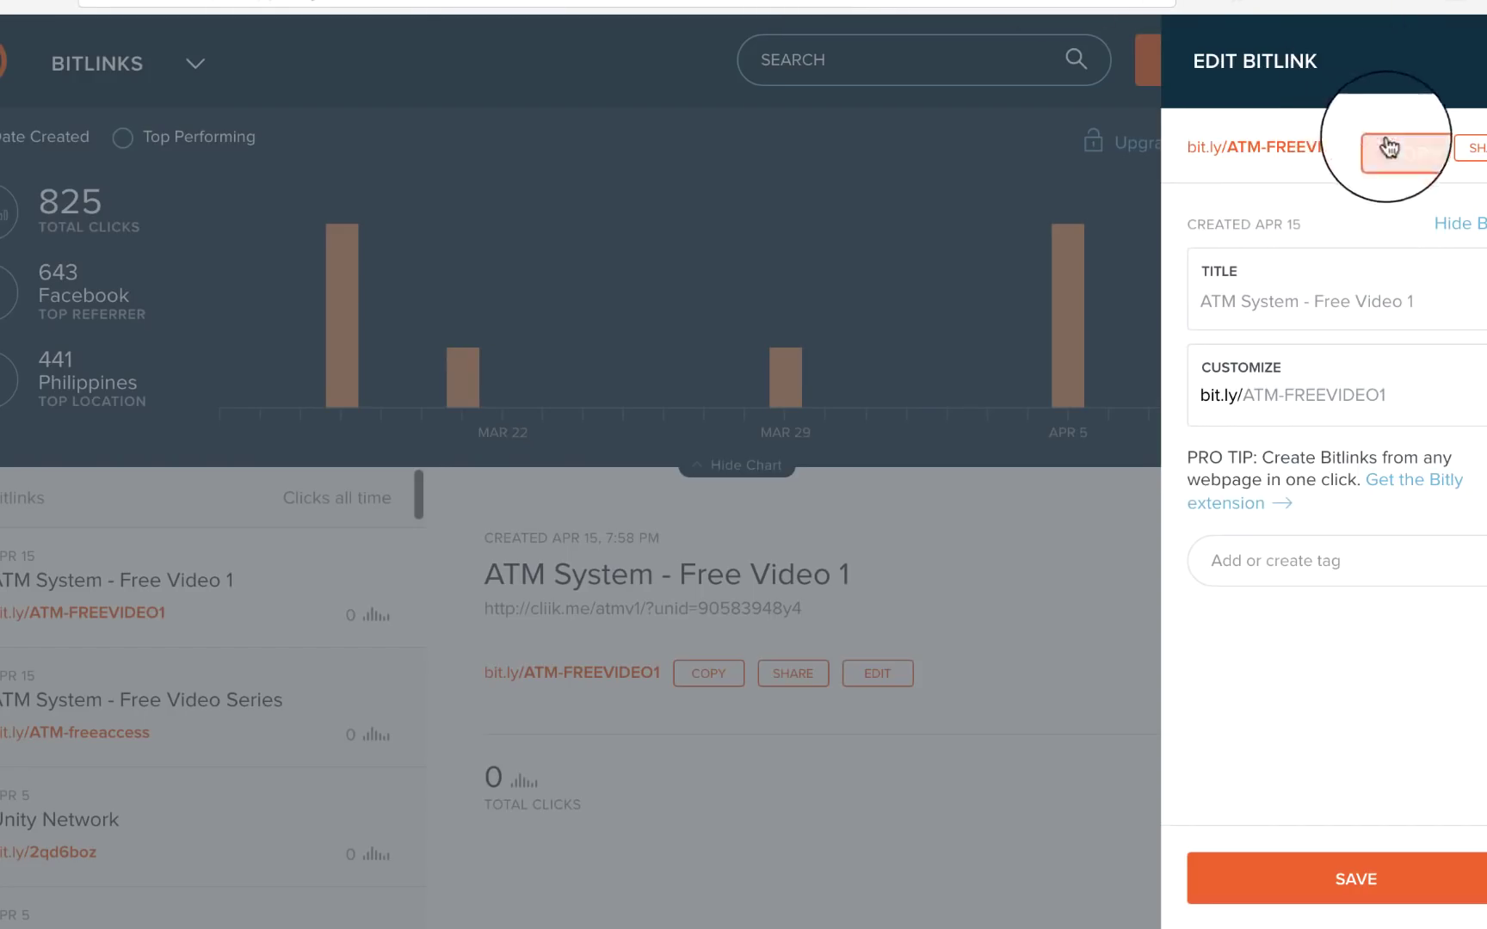
Close the Free Video 1 editor and shorten the pasted Student Enrollment Page URL.
{"action": "left_click", "coordinate": [1389, 148]}
{"action": "left_click", "coordinate": [1473, 58]}
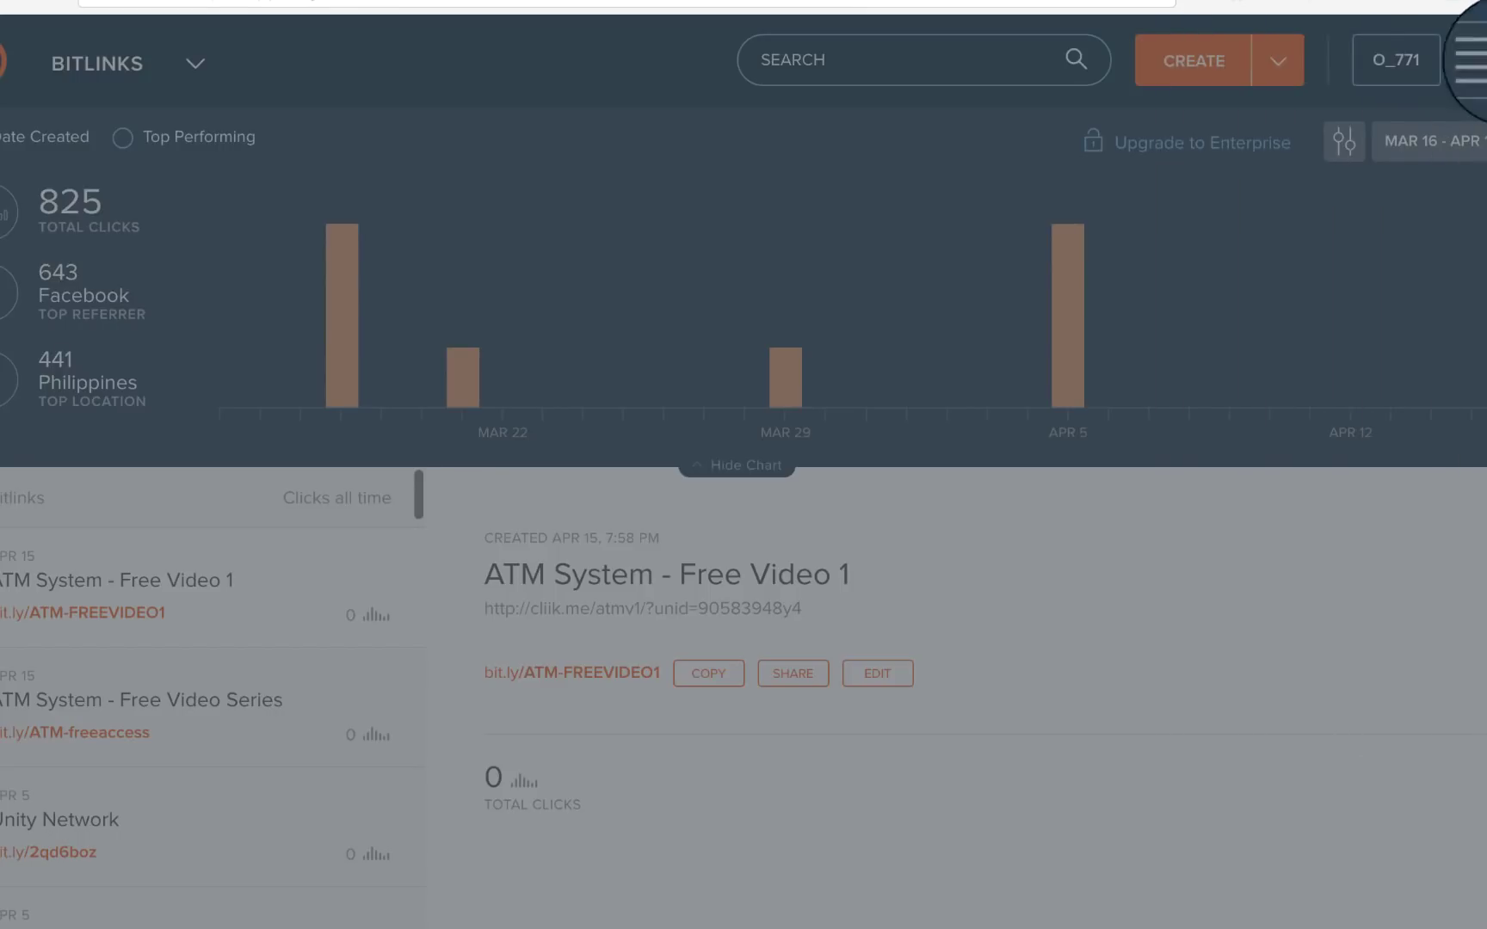
{"action": "left_click", "coordinate": [1180, 57]}
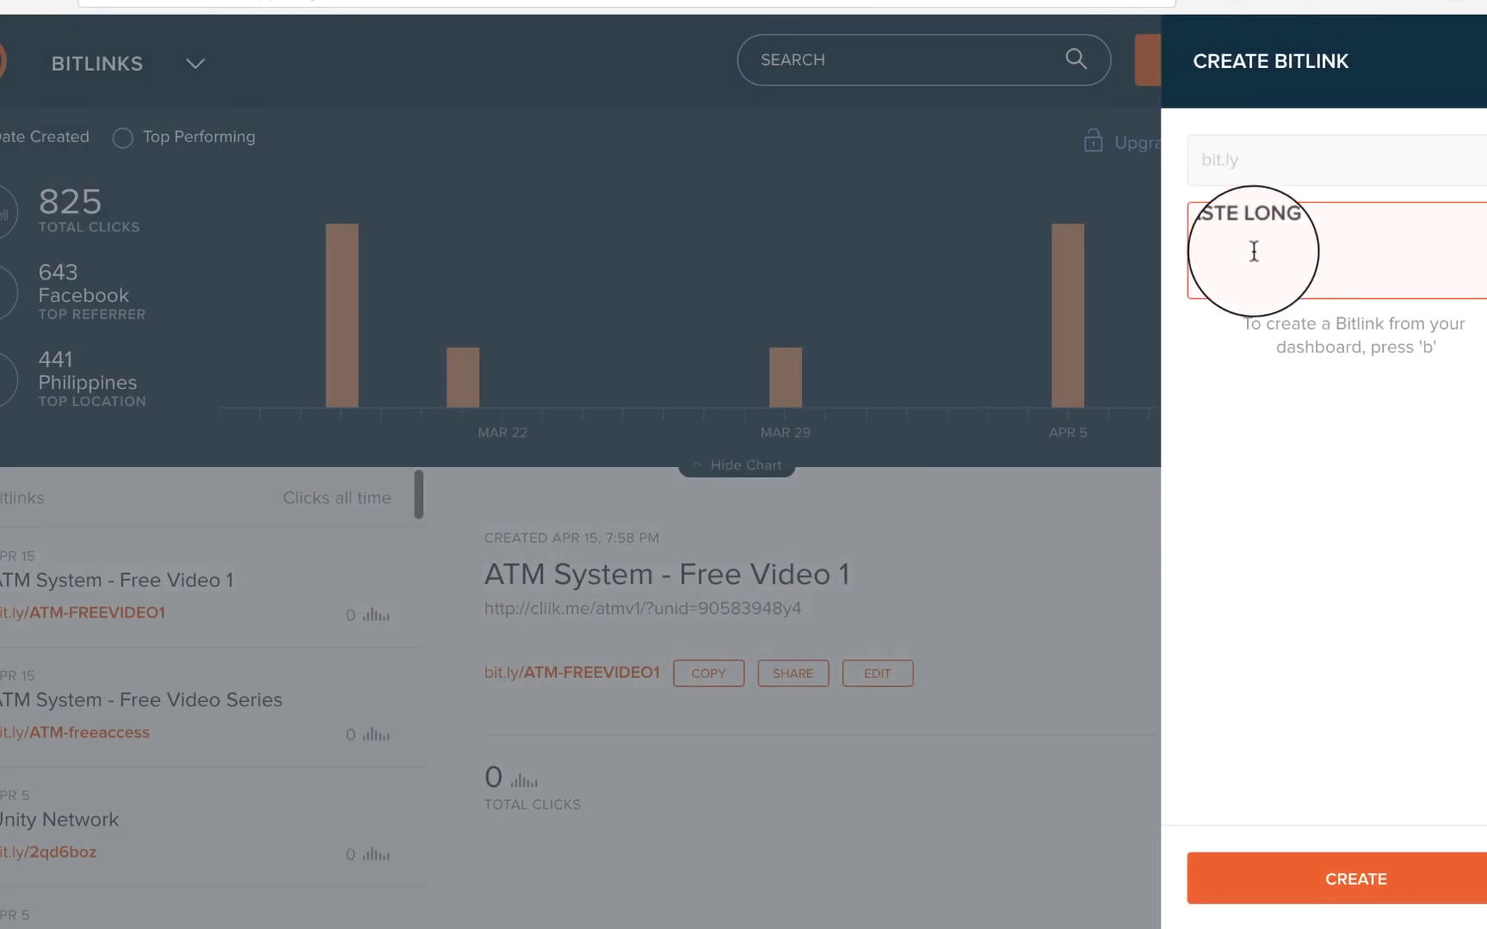
{"action": "right_click", "coordinate": [1254, 249]}
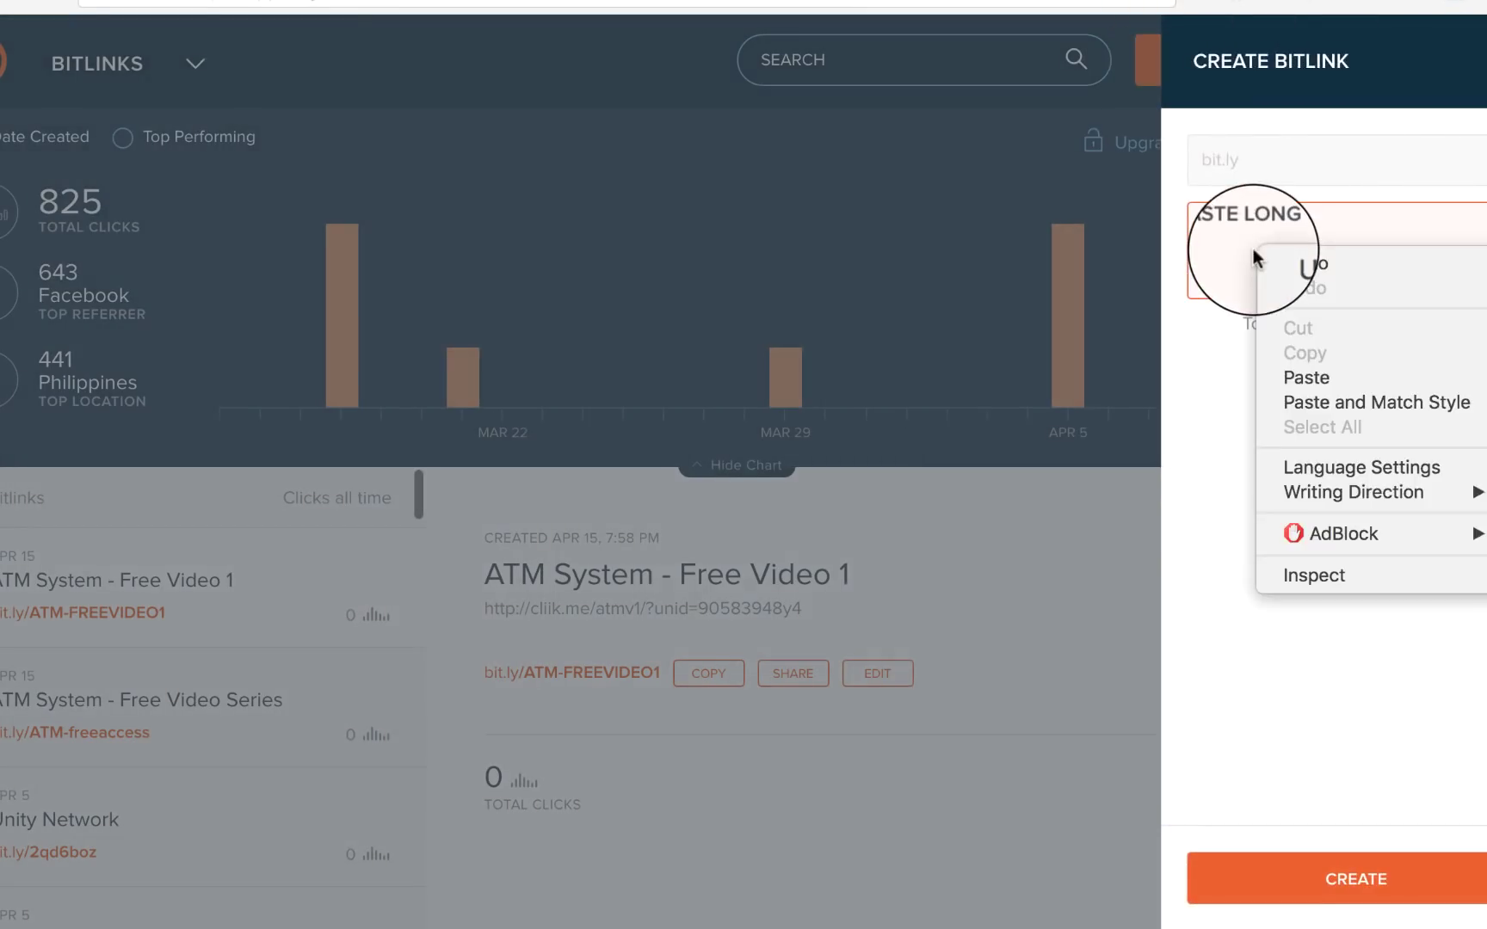
{"action": "left_click", "coordinate": [1303, 378]}
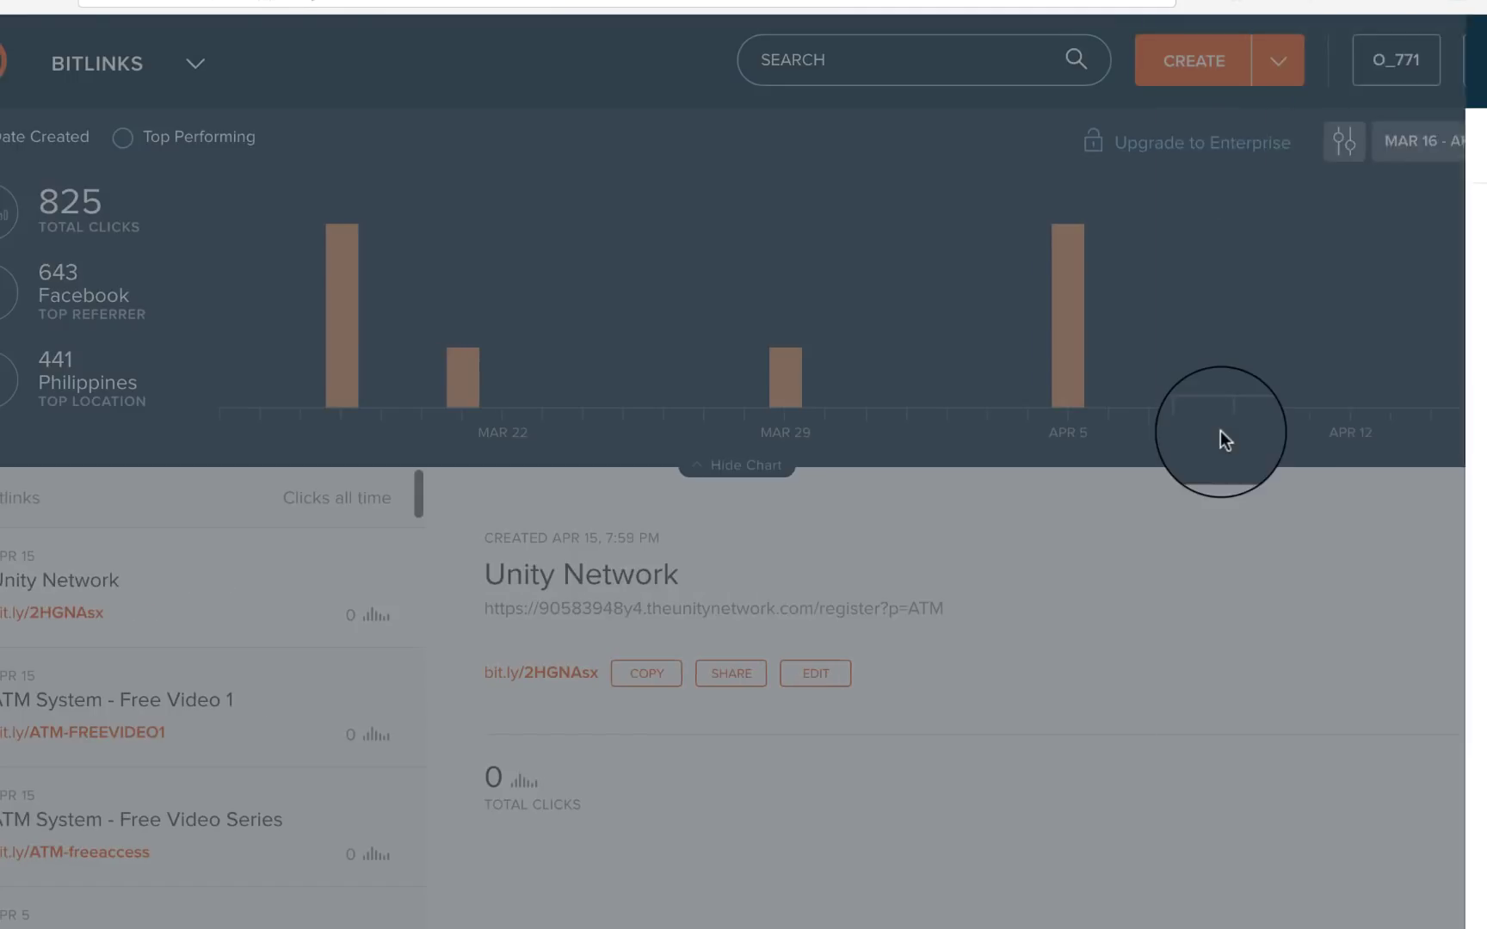
Save the back-half as ATM-REGISTRATIONFORM, since ATM-REGISTRATION was taken.
{"action": "double_click", "coordinate": [1303, 395]}
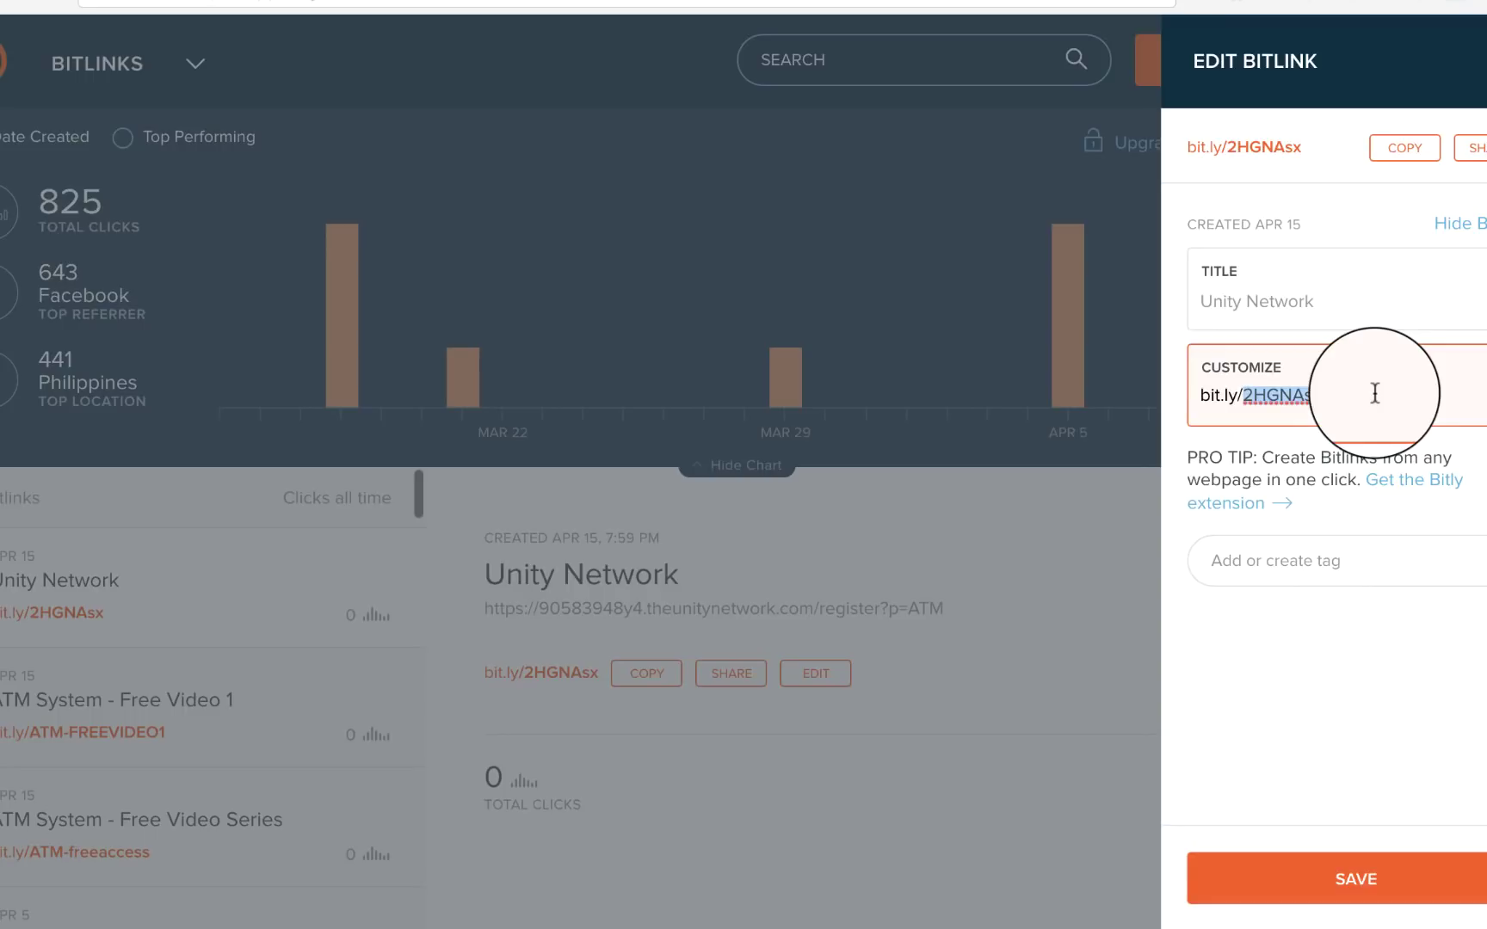
{"action": "type", "text": "ATM-REGISTRATIO"}
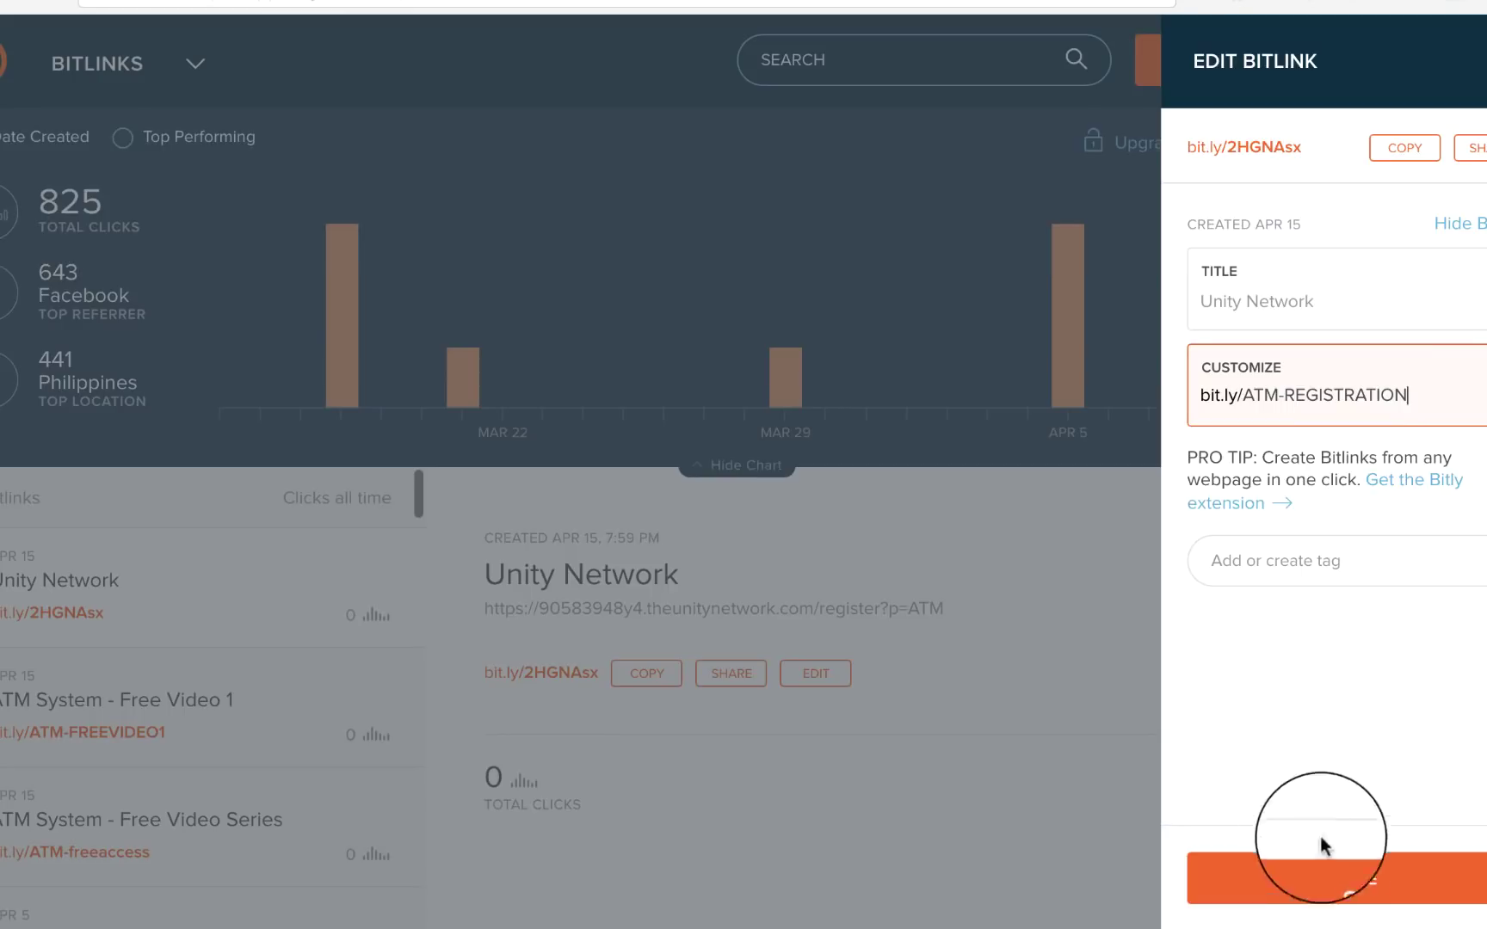
{"action": "left_click", "coordinate": [1334, 871]}
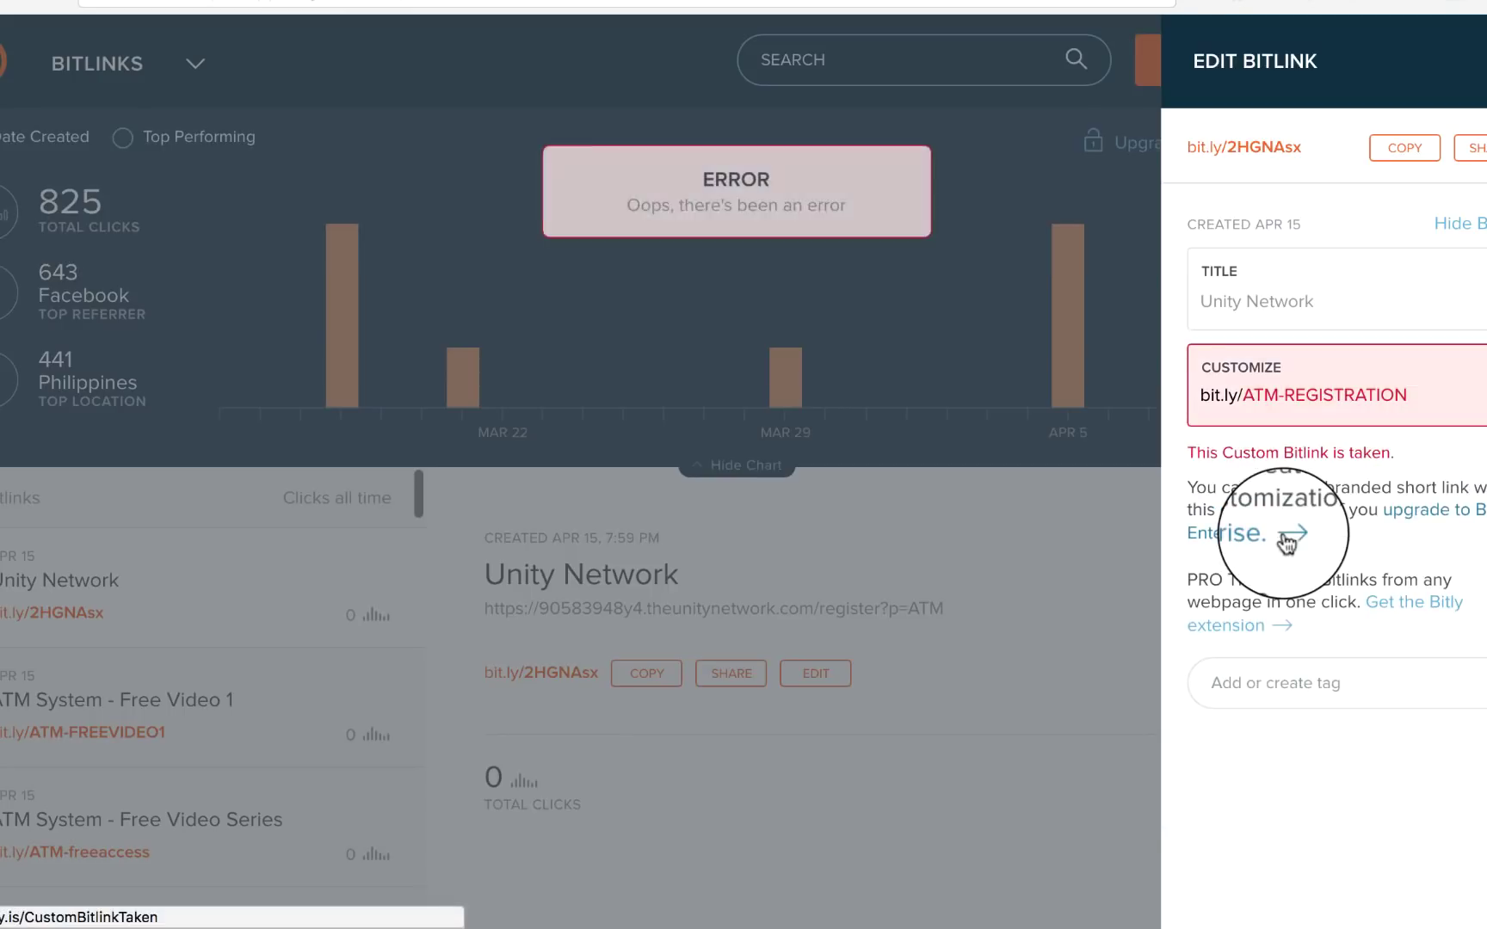
{"action": "left_click", "coordinate": [1424, 398]}
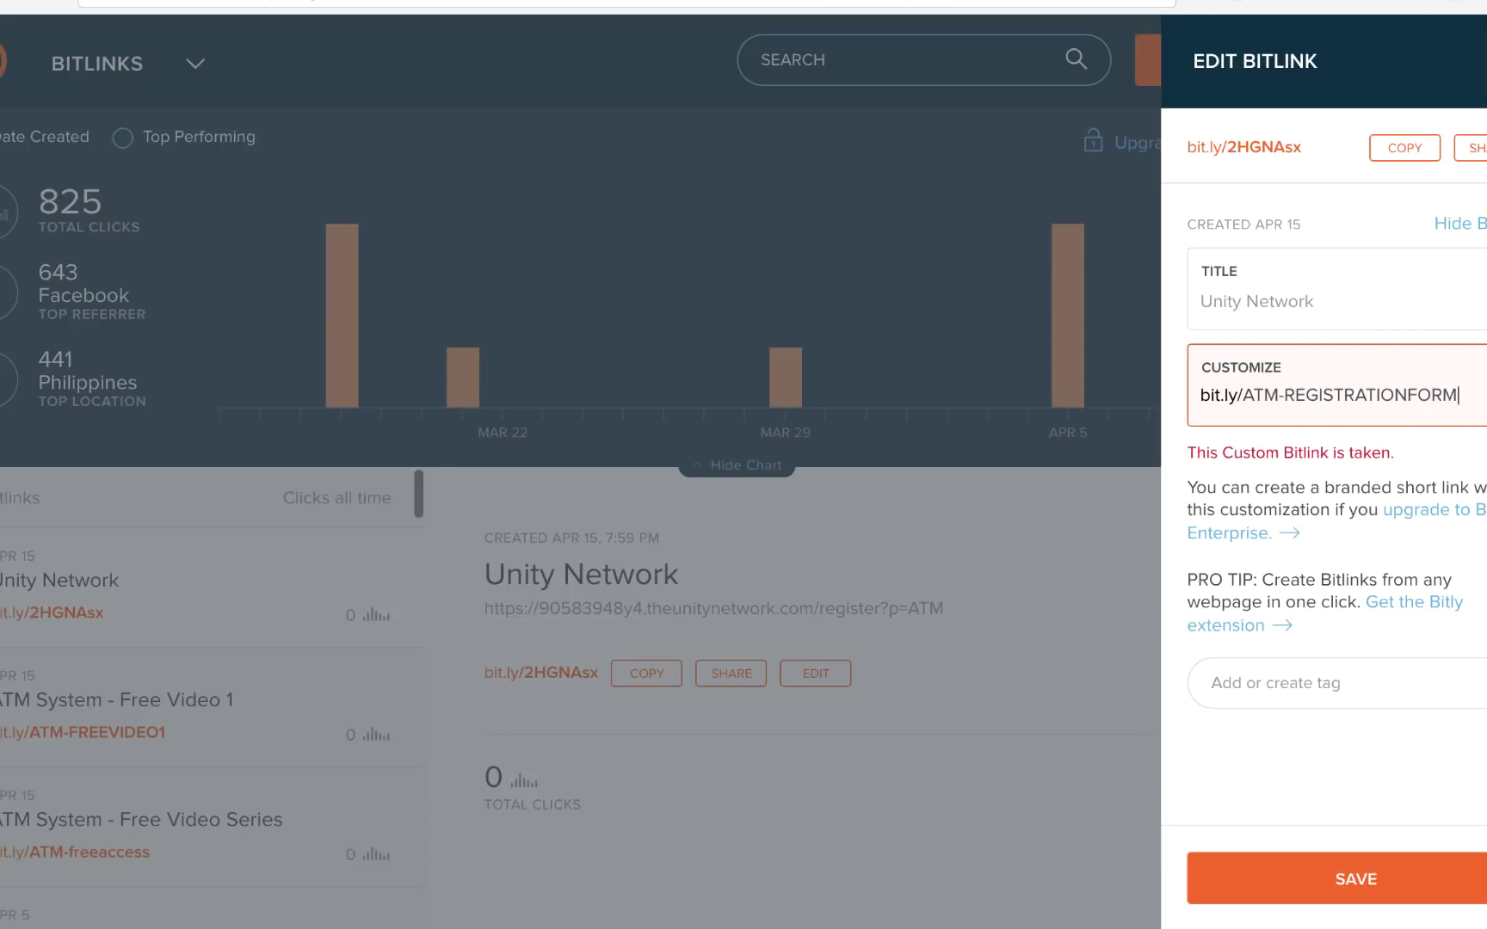
{"action": "left_click", "coordinate": [1316, 877]}
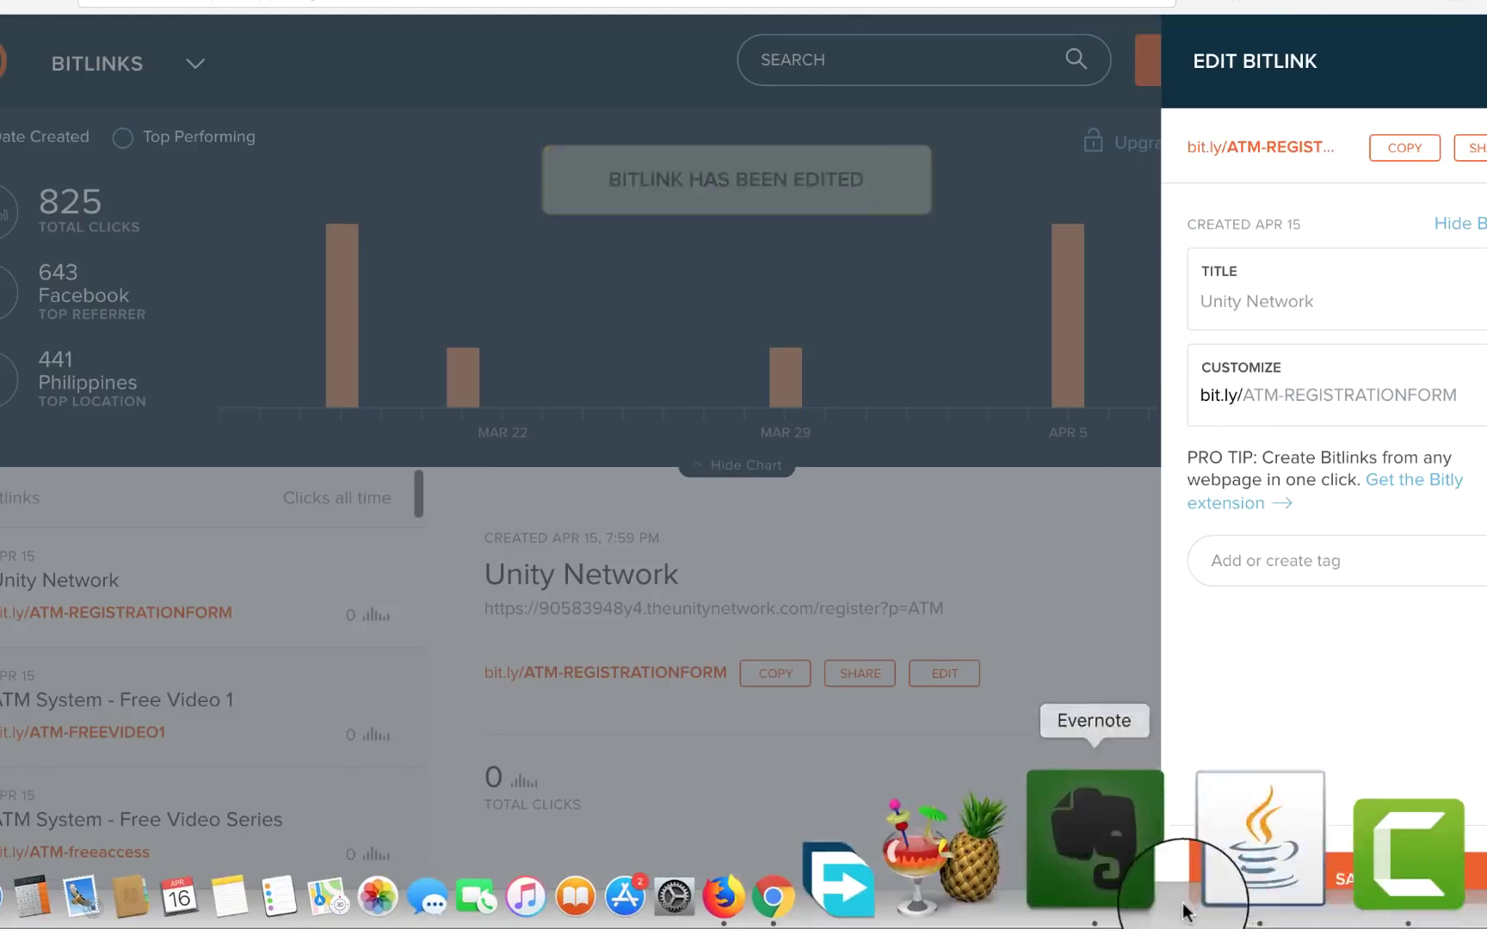
{"action": "left_click", "coordinate": [1142, 869]}
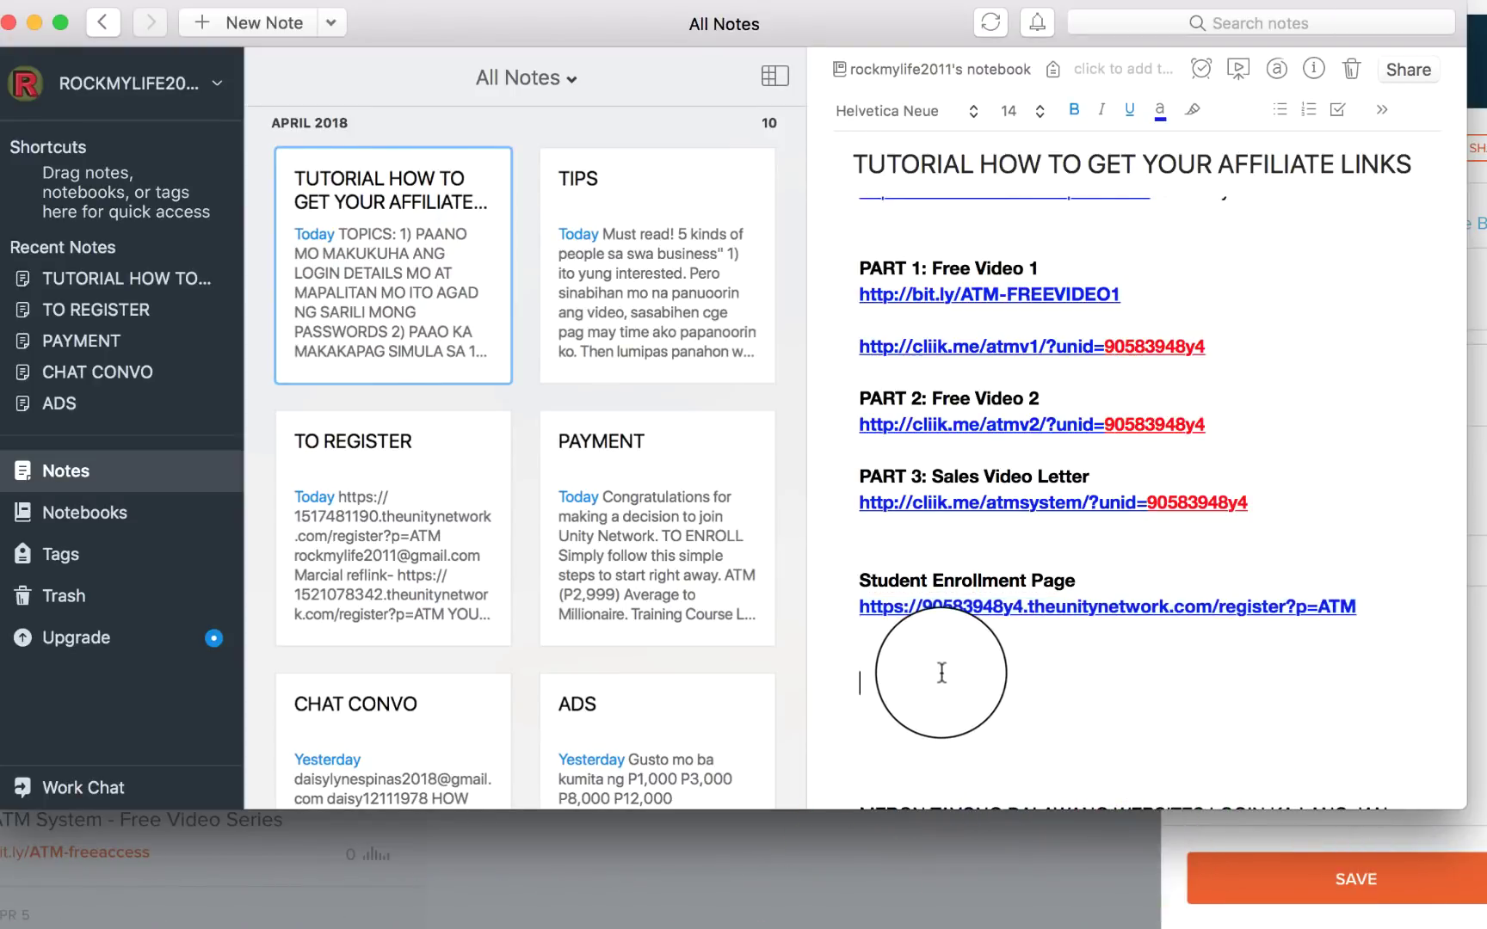
Paste bit.ly/ATM-REGISTRATIONFORM below the Student Enrollment Page link.
{"action": "left_click", "coordinate": [860, 657]}
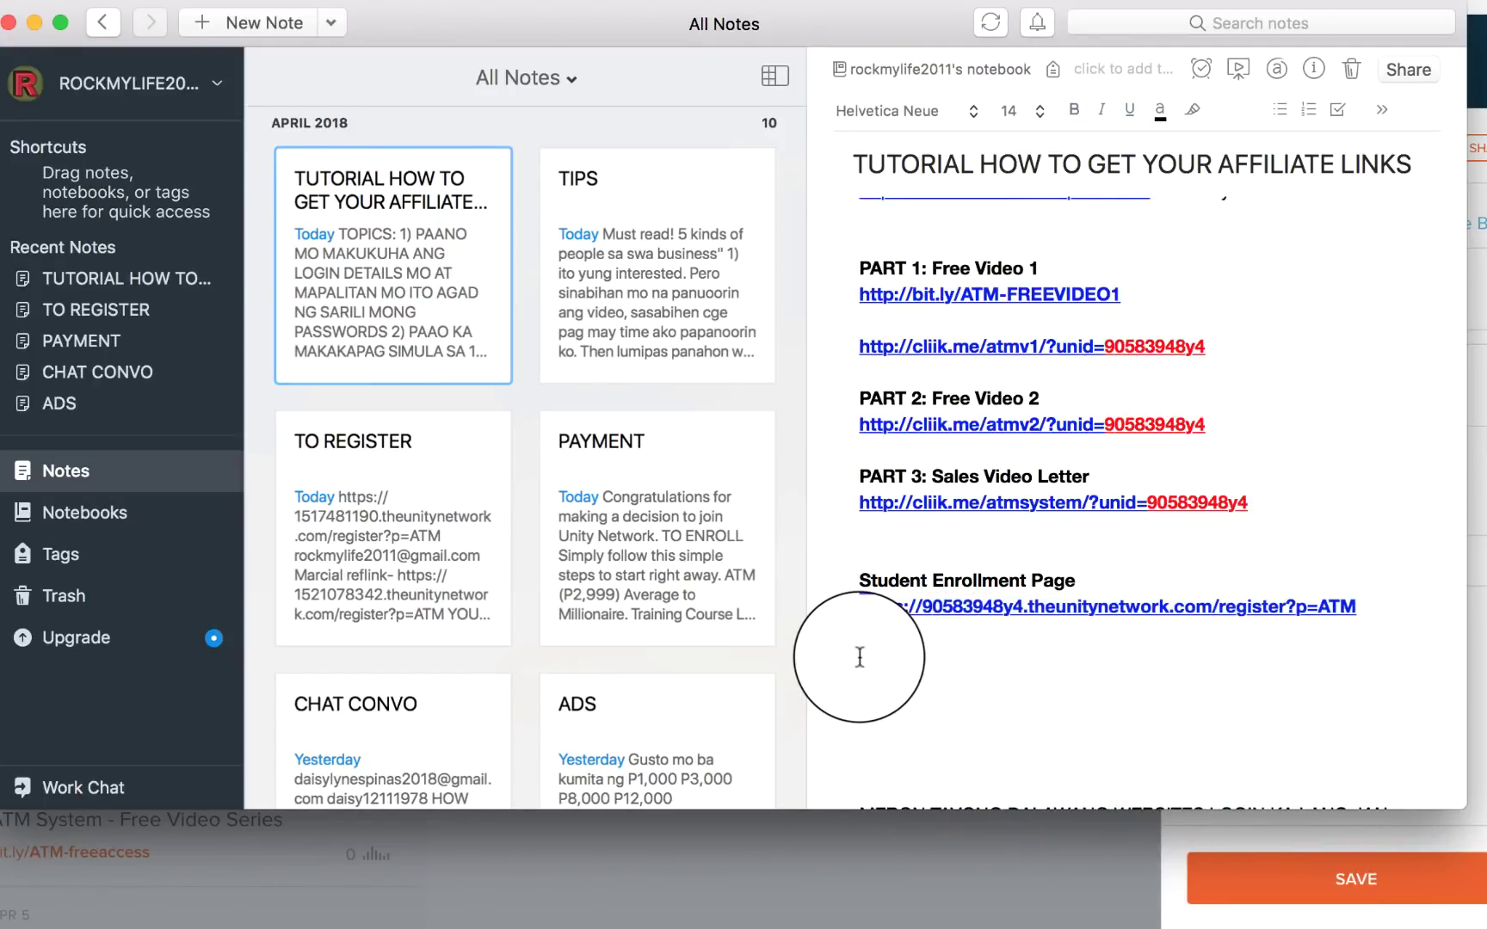
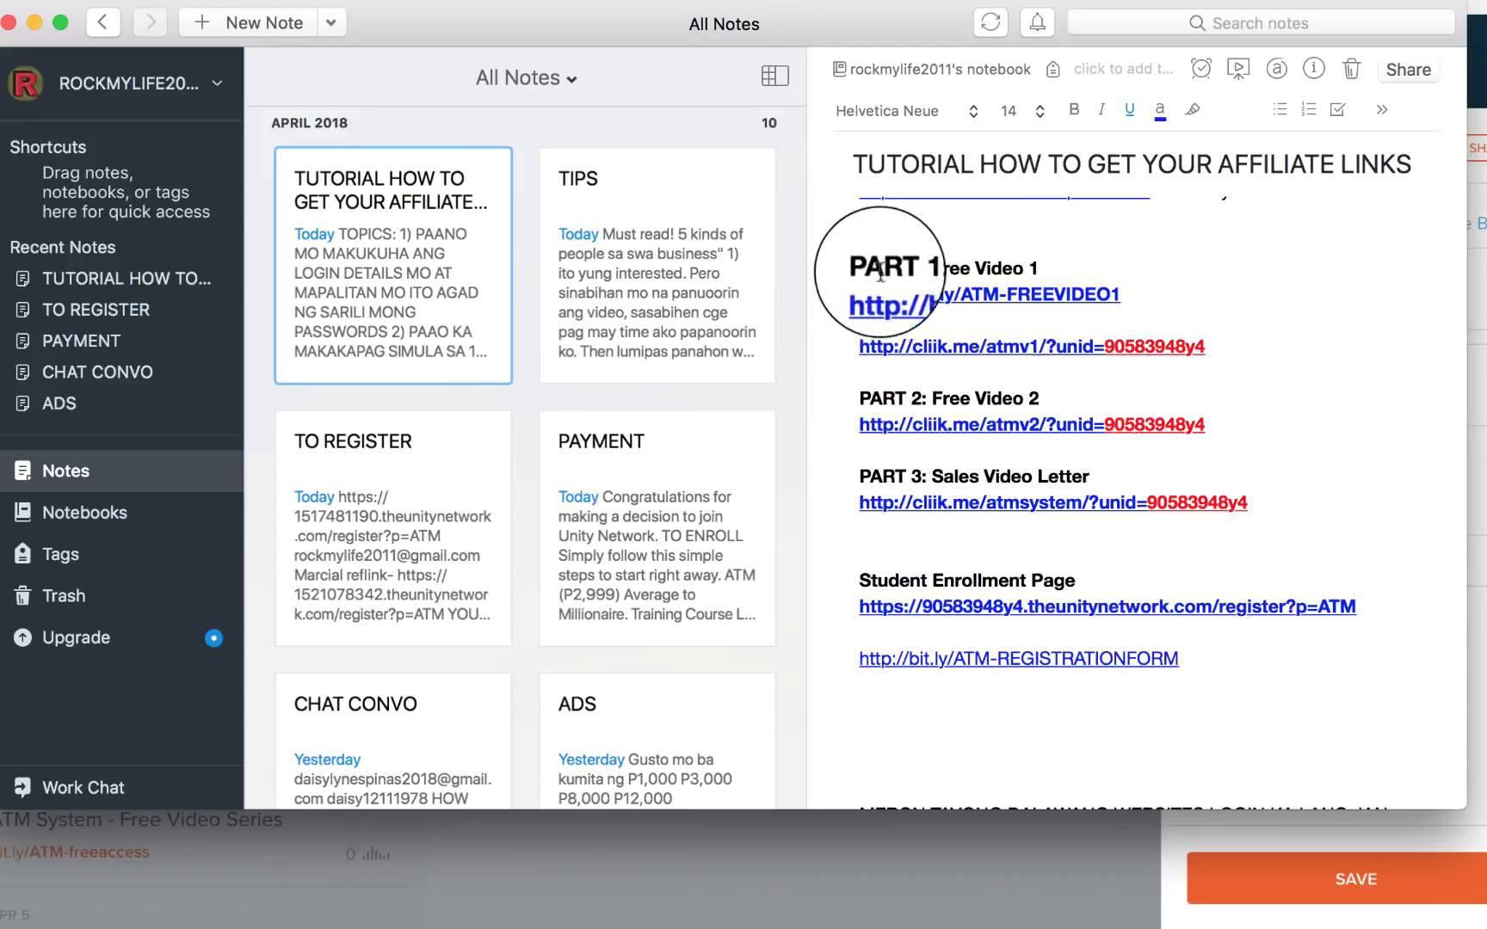
{"action": "scroll", "coordinate": [828, 354], "scroll_direction": "up", "scroll_amount": 2}
{"action": "scroll", "coordinate": [828, 354], "scroll_direction": "up", "scroll_amount": 1}
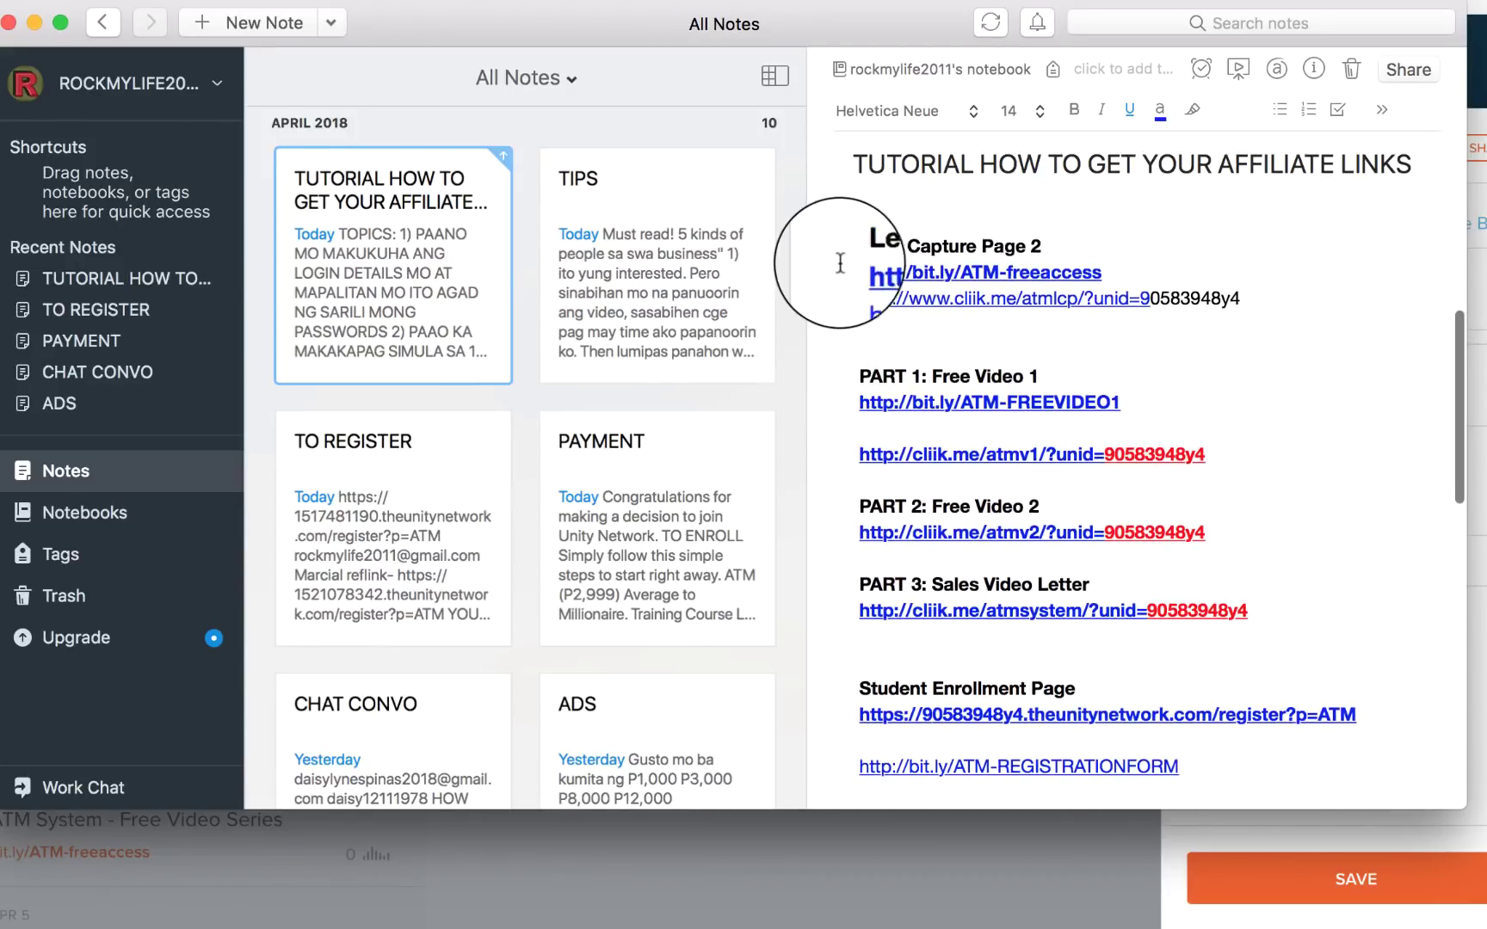
{"action": "scroll", "coordinate": [851, 327], "scroll_direction": "down", "scroll_amount": 1}
{"action": "scroll", "coordinate": [857, 332], "scroll_direction": "down", "scroll_amount": 3}
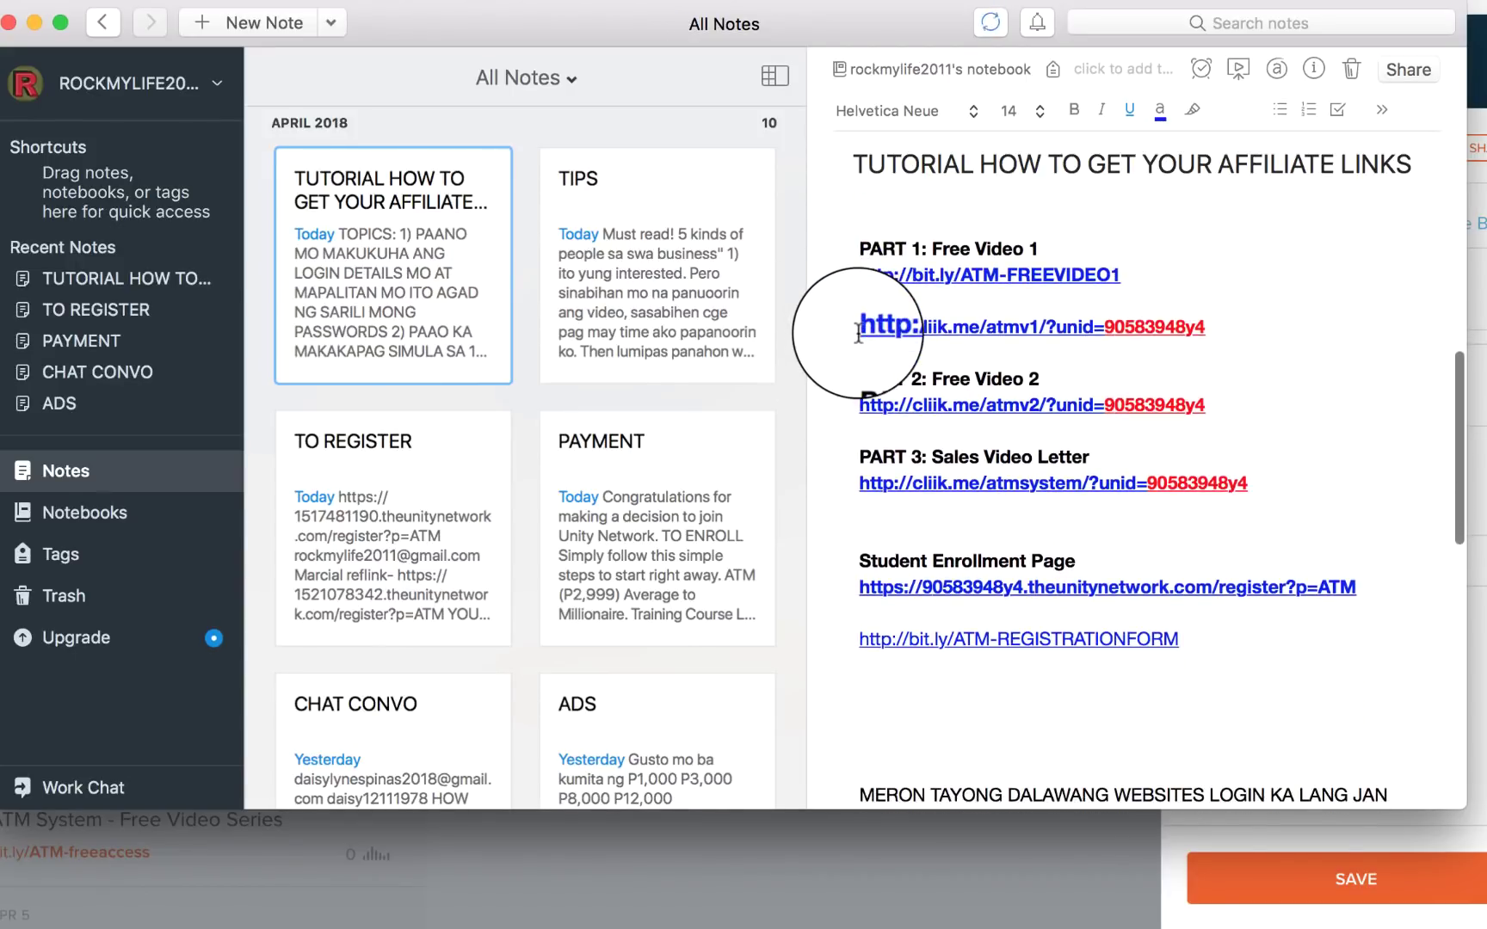
{"action": "scroll", "coordinate": [858, 334], "scroll_direction": "up", "scroll_amount": 1}
{"action": "scroll", "coordinate": [858, 334], "scroll_direction": "up", "scroll_amount": 1}
{"action": "scroll", "coordinate": [858, 334], "scroll_direction": "up", "scroll_amount": 1}
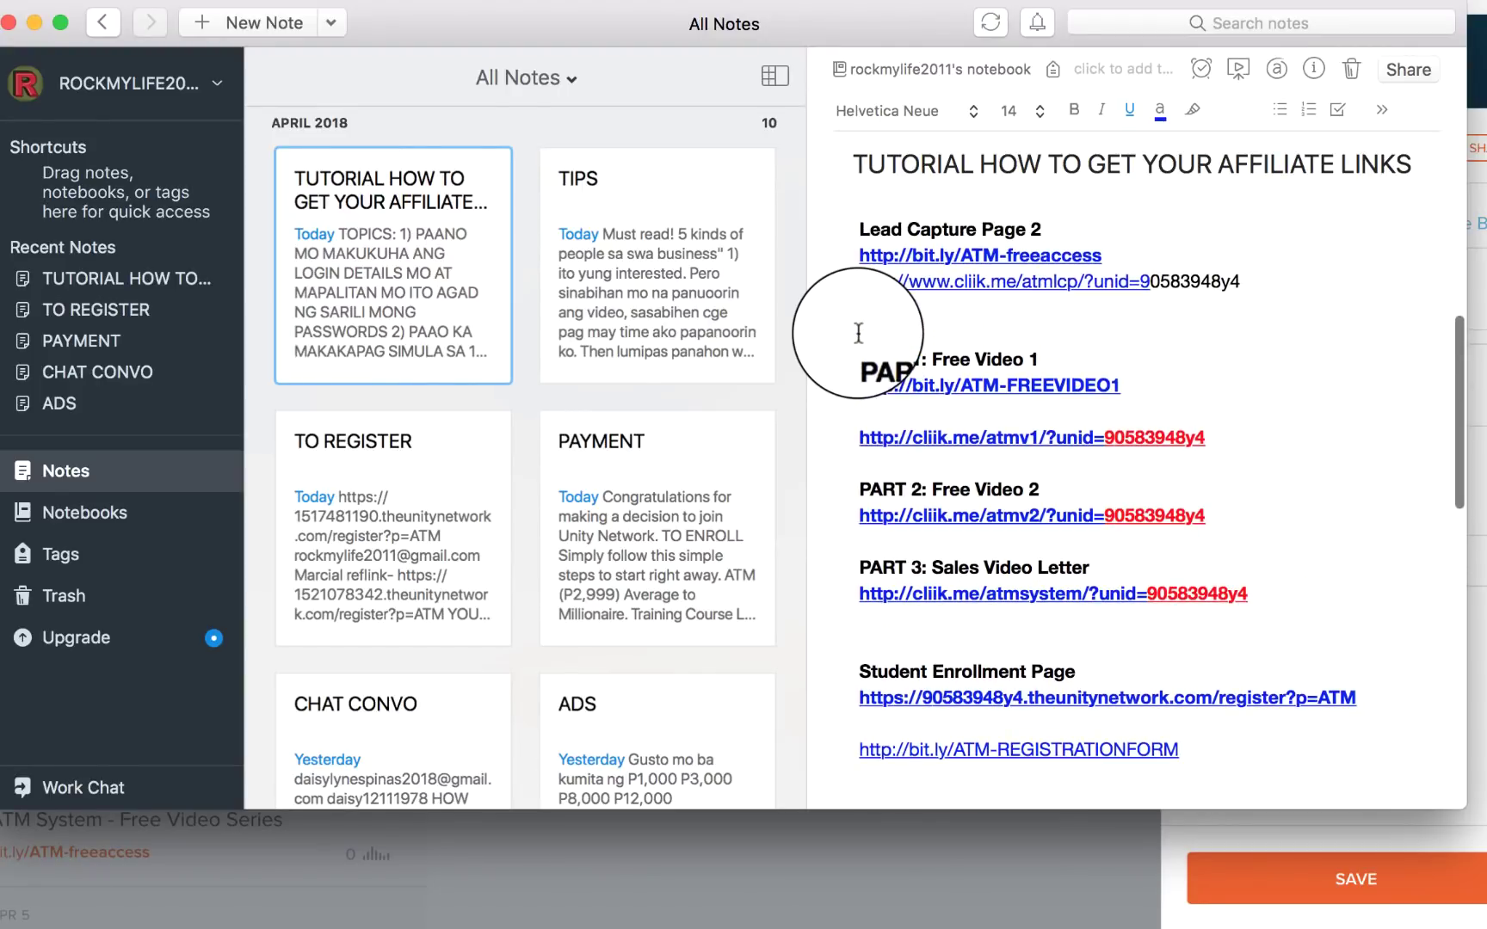
Delete the long Free Video 1, Student Enrollment and Lead Capture Page 2 URLs.
{"action": "left_click_drag", "start_coordinate": [860, 437], "coordinate": [1270, 433]}
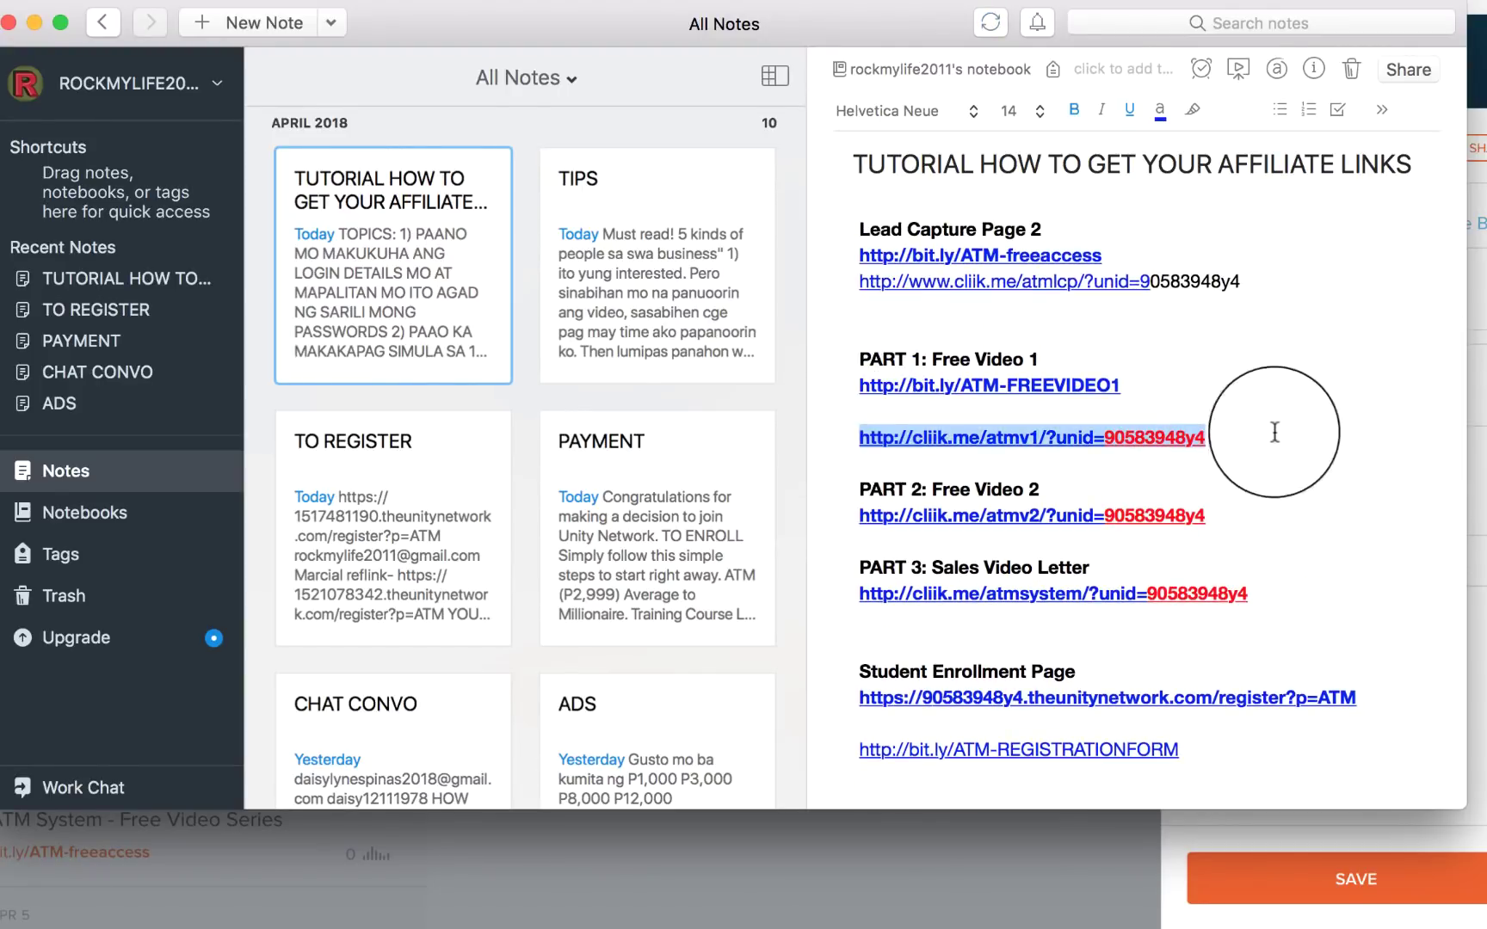
{"action": "key", "text": "BackSpace"}
{"action": "key", "text": "BackSpace"}
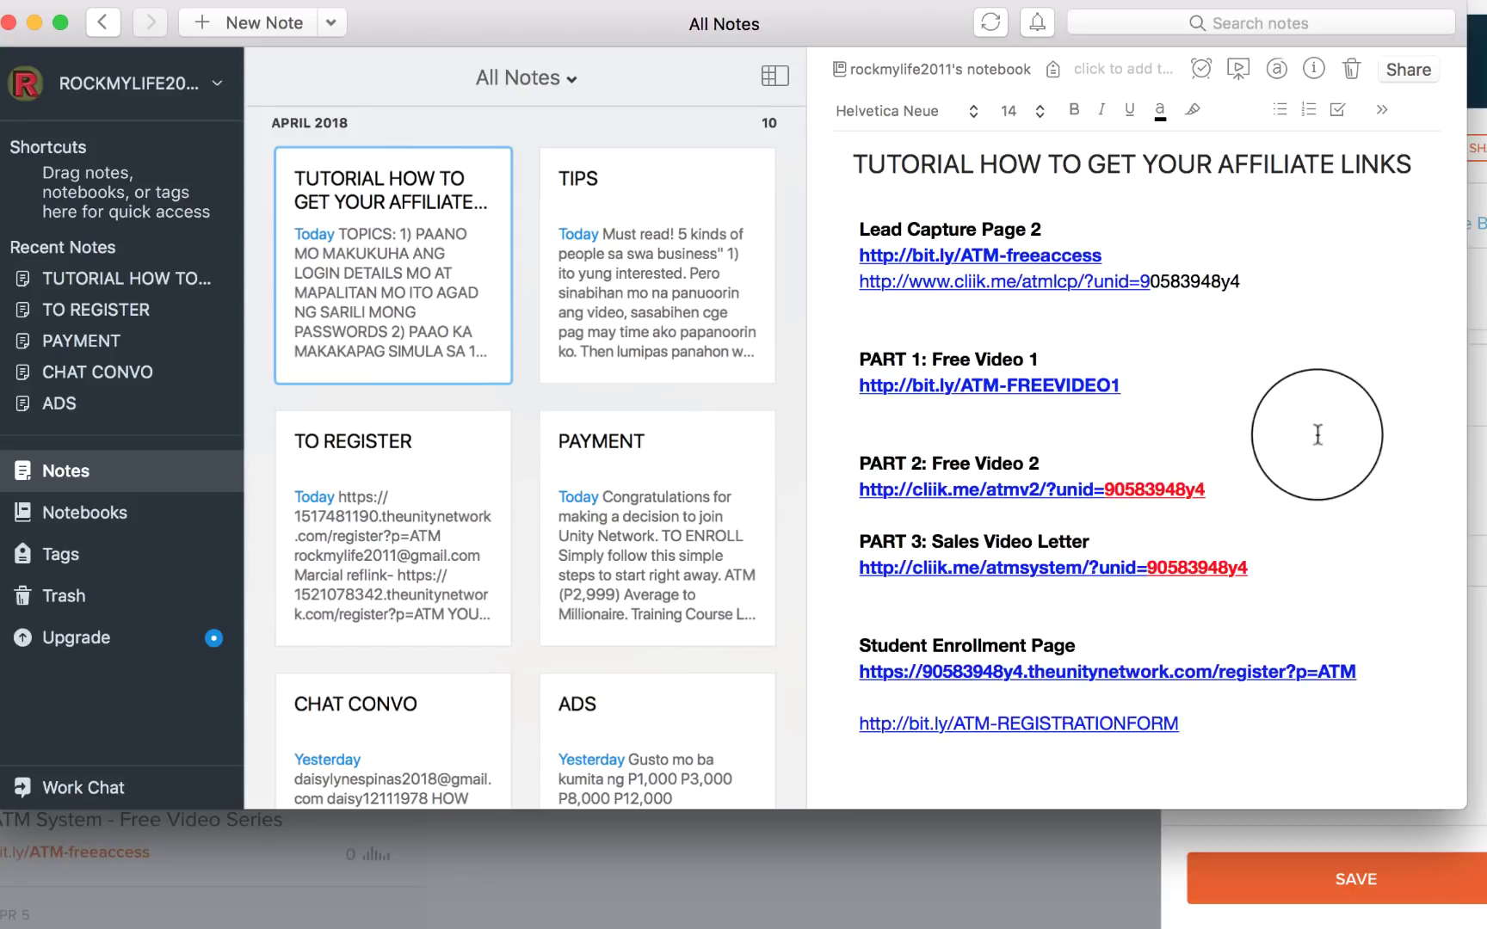
{"action": "left_click_drag", "start_coordinate": [857, 672], "coordinate": [1399, 676]}
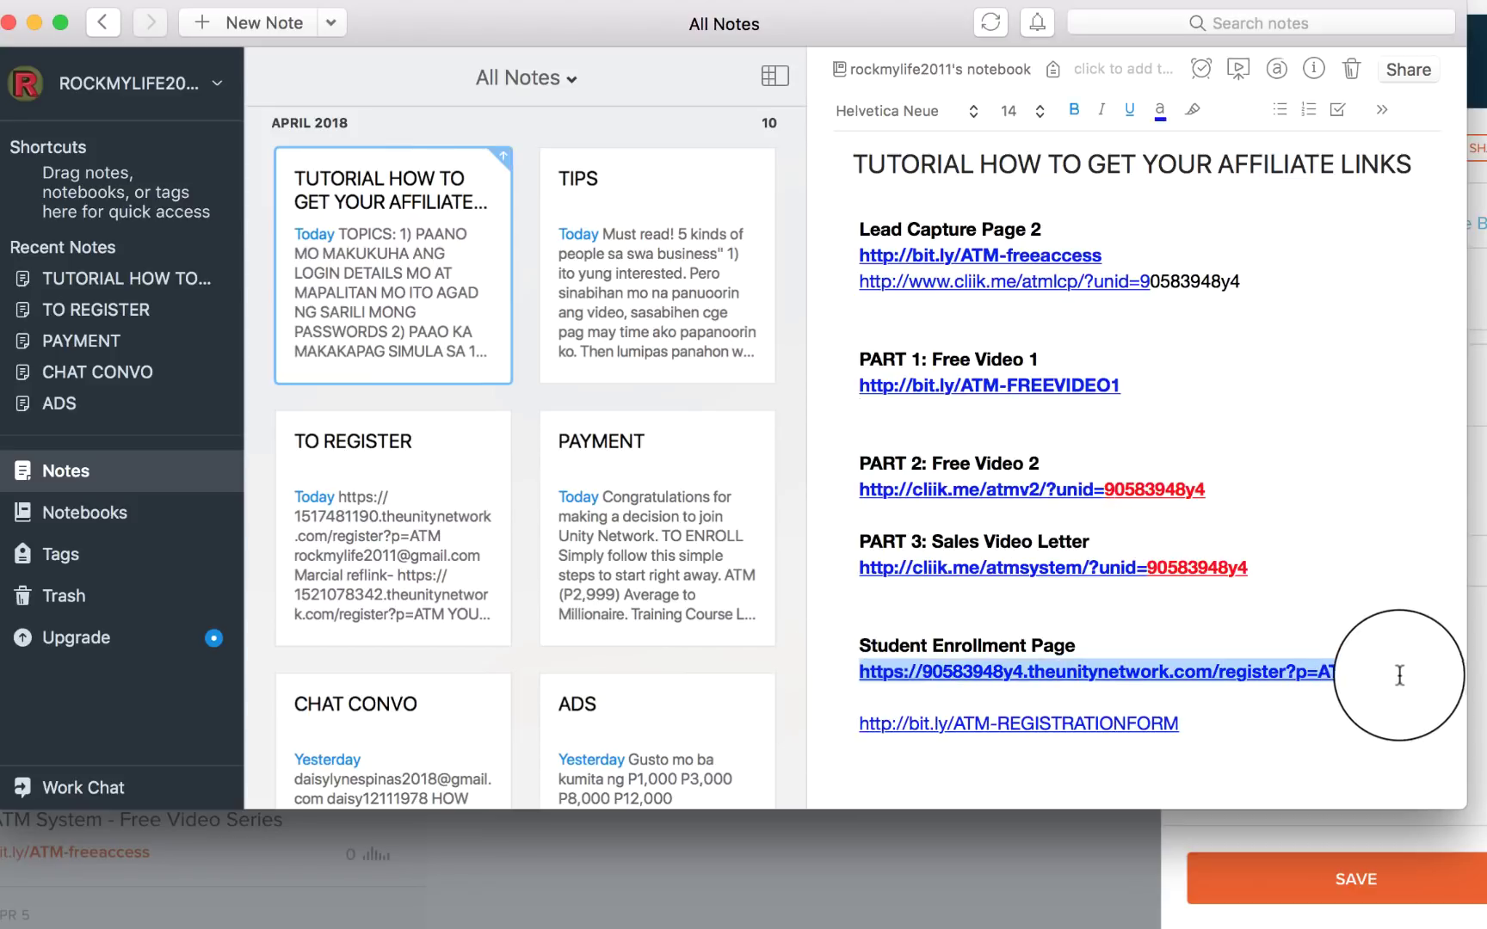
{"action": "key", "text": "BackSpace"}
{"action": "key", "text": "BackSpace"}
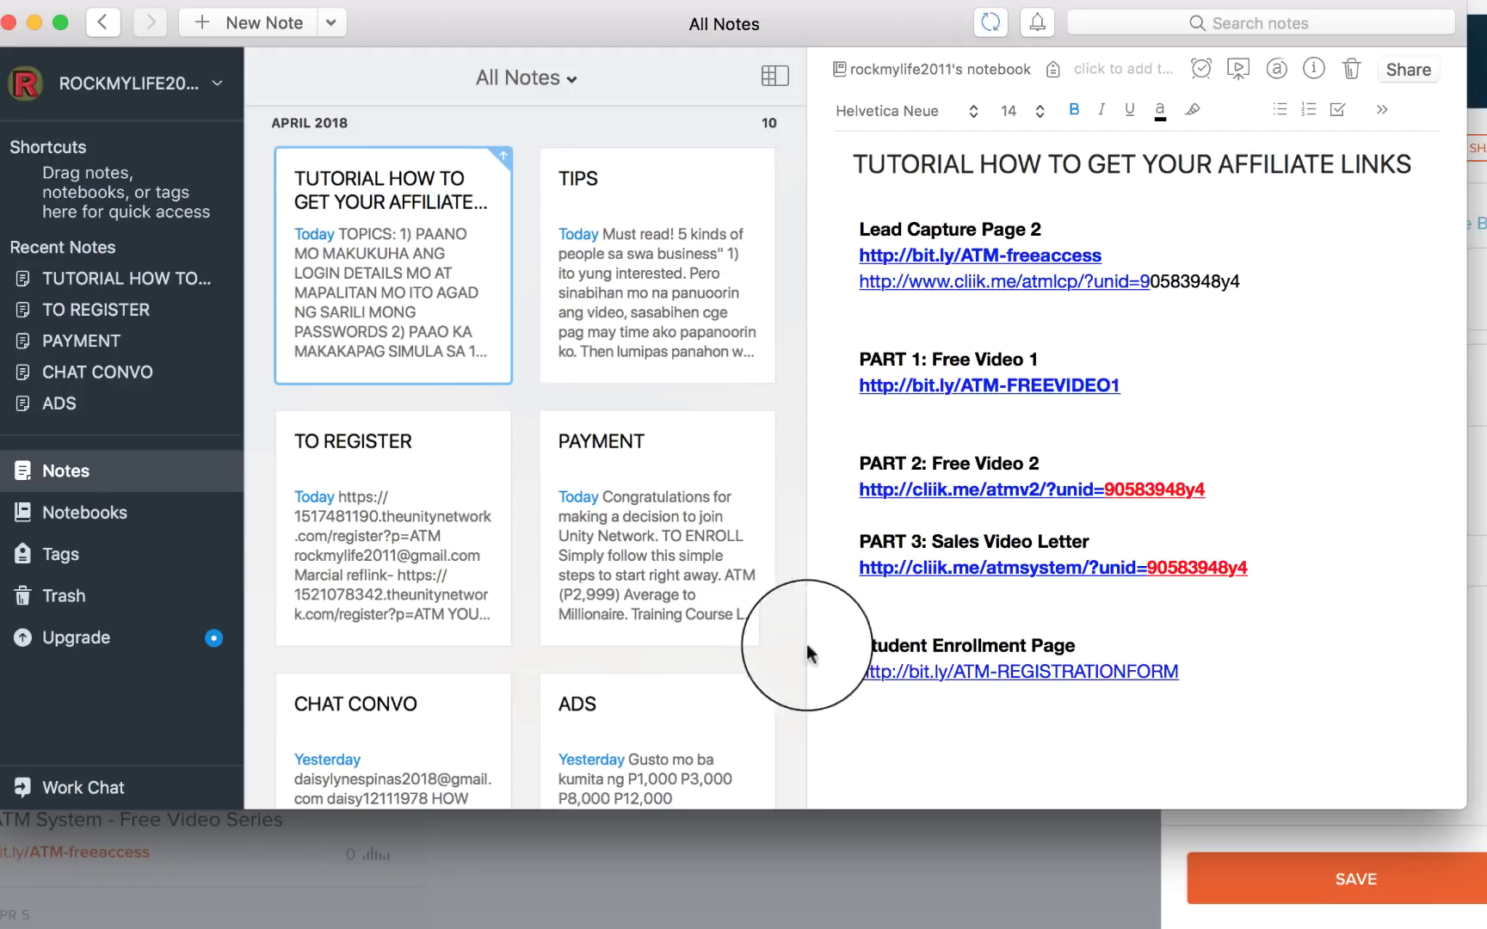
{"action": "left_click_drag", "start_coordinate": [859, 379], "coordinate": [1271, 384]}
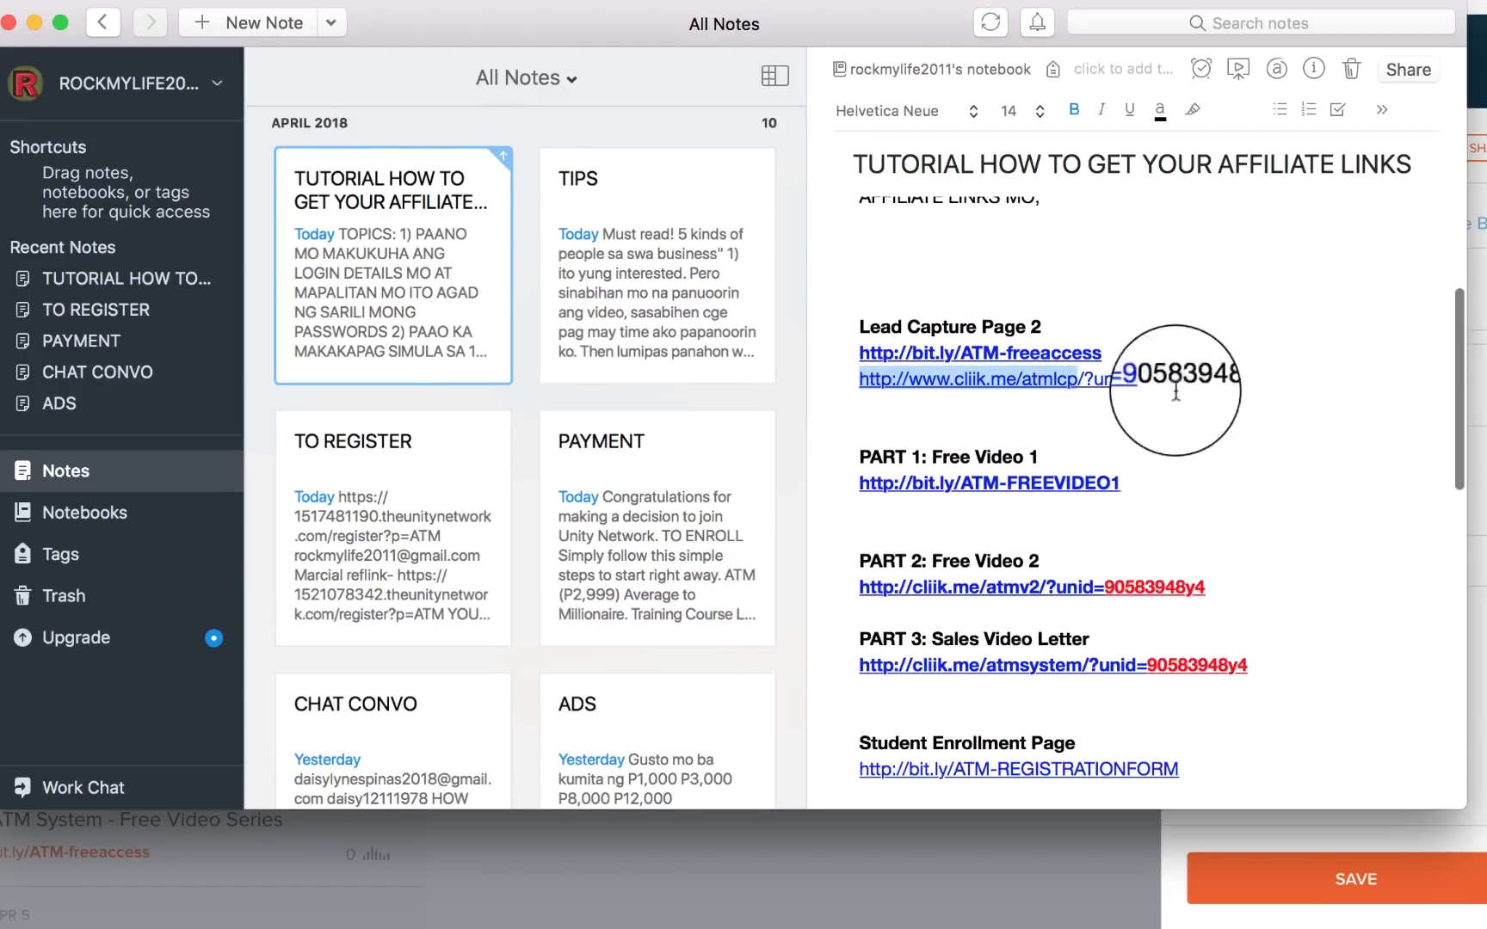
{"action": "key", "text": "BackSpace"}
{"action": "key", "text": "BackSpace"}
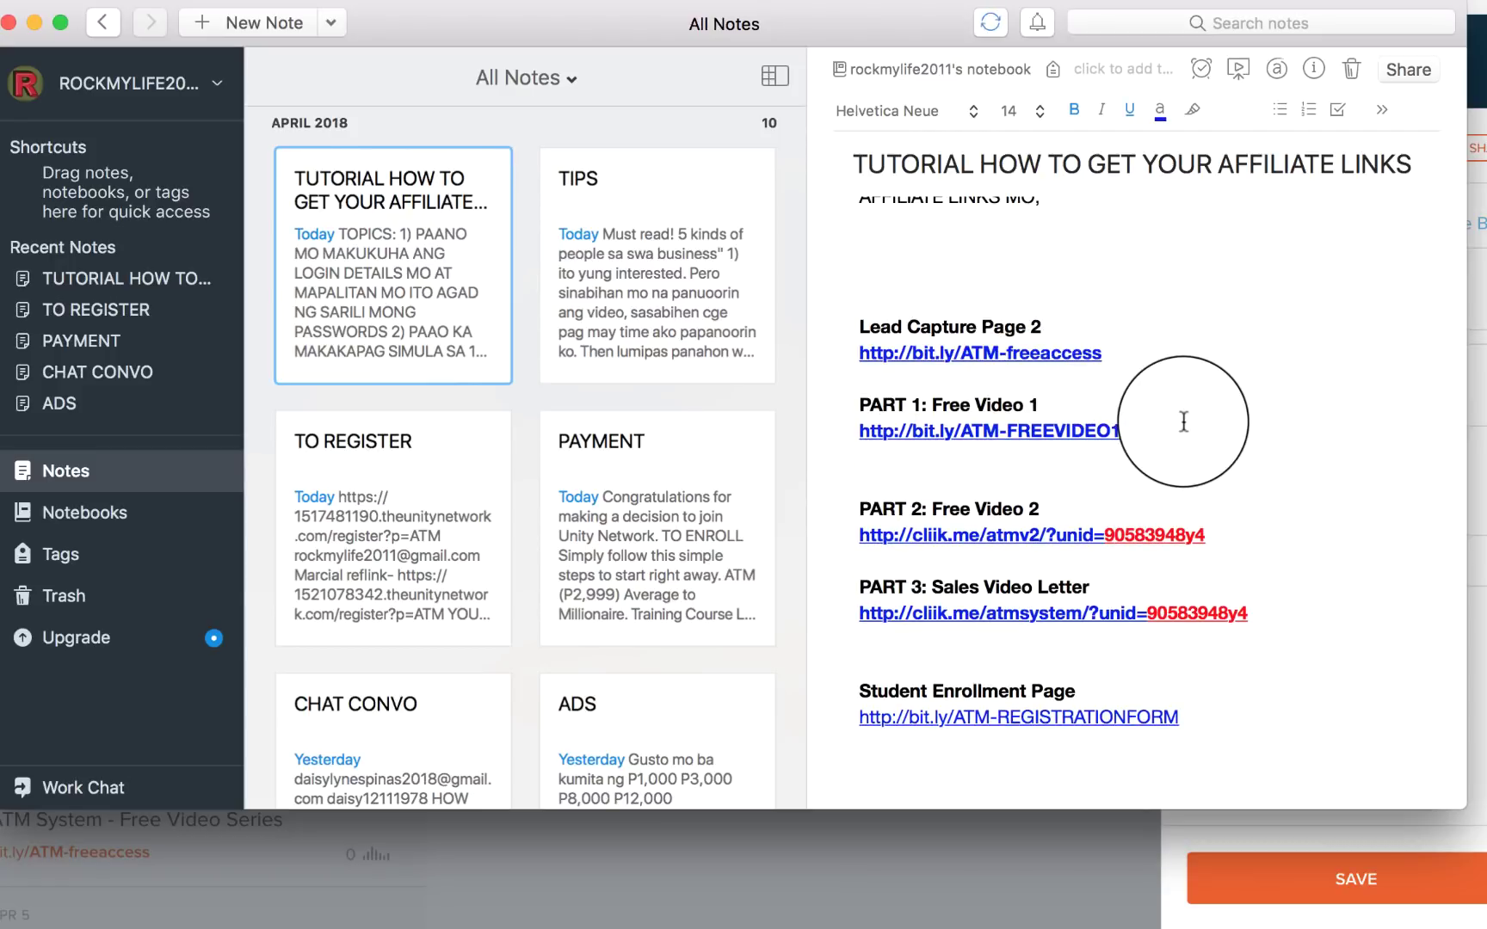
{"action": "scroll", "coordinate": [1179, 421], "scroll_direction": "down", "scroll_amount": 1}
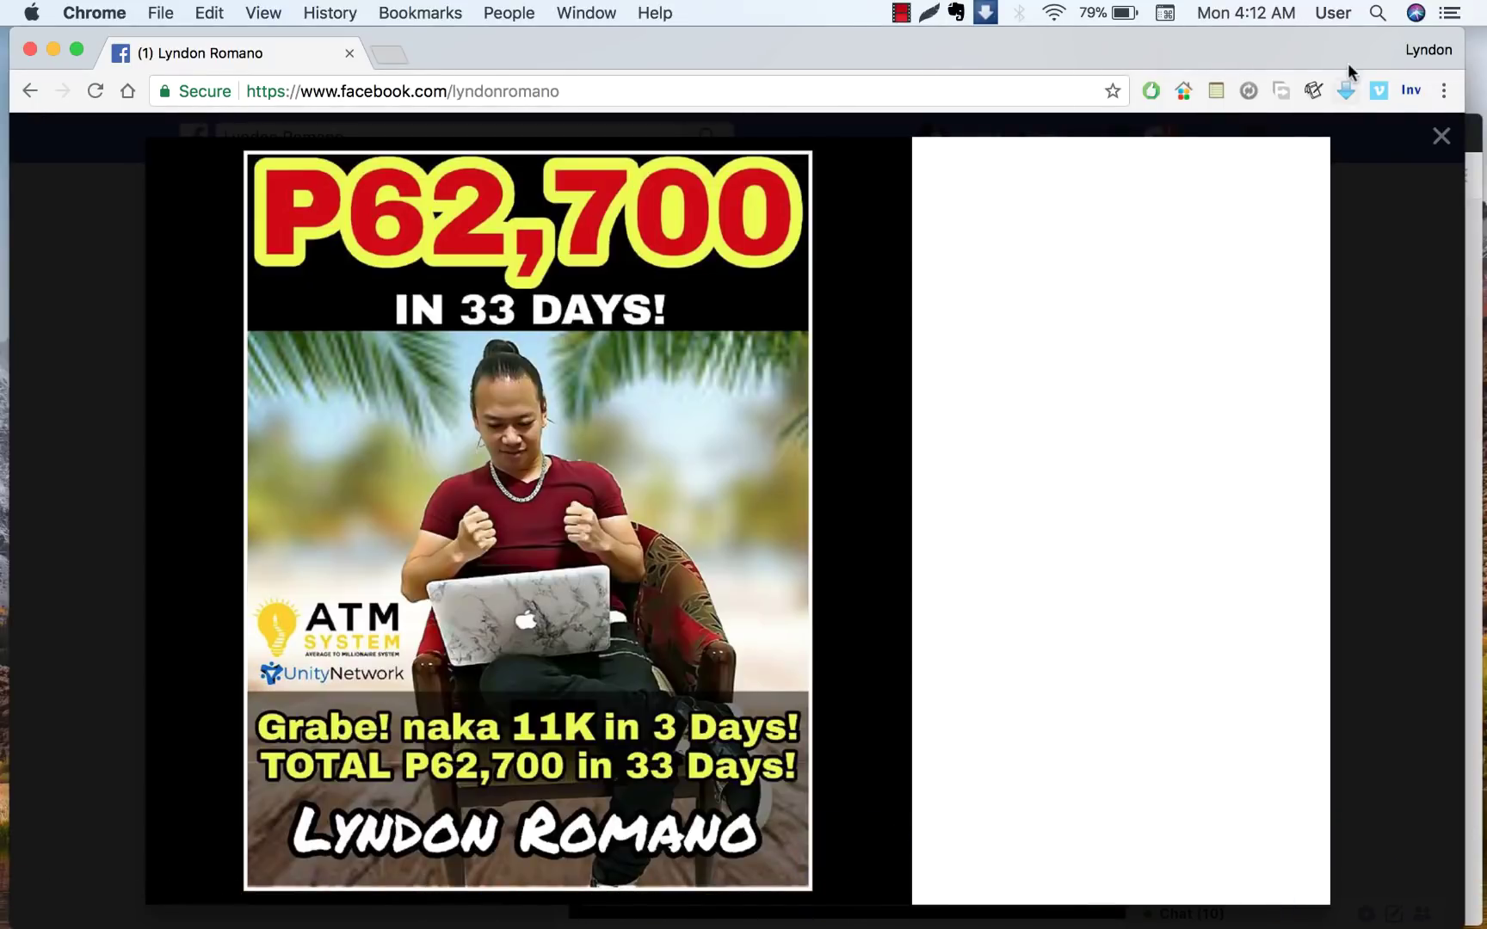
Close the enlarged ATM System promo photo and return to the Evernote note.
{"action": "left_click", "coordinate": [1442, 142]}
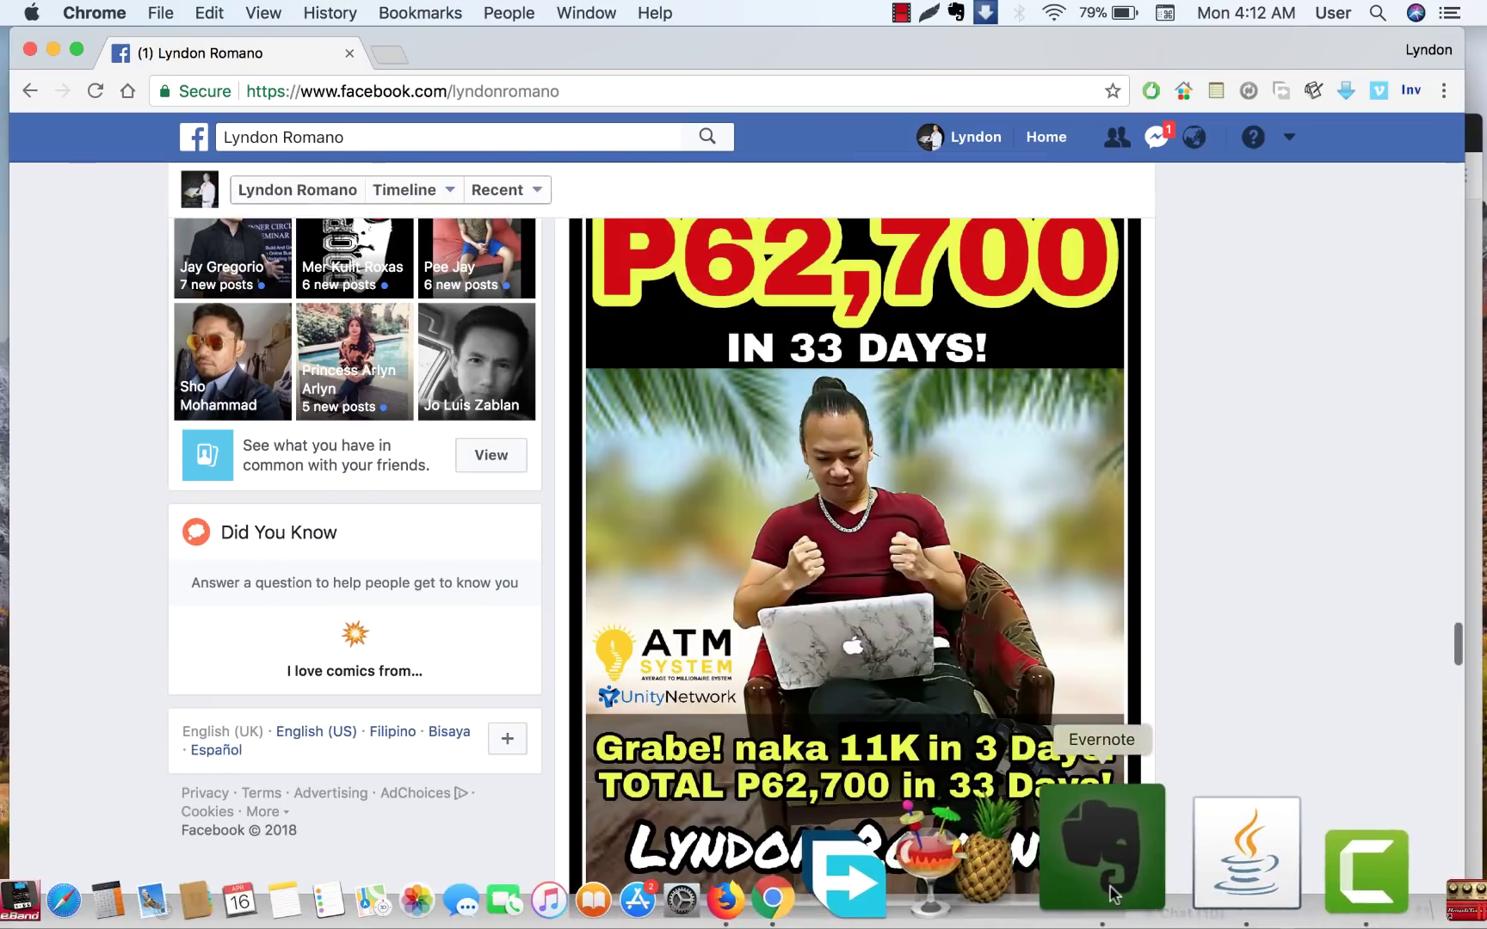
{"action": "left_click", "coordinate": [1110, 894]}
Insert the missing N so the second topic reads PAANO instead of PAAO.
{"action": "scroll", "coordinate": [1075, 539], "scroll_direction": "up", "scroll_amount": 10}
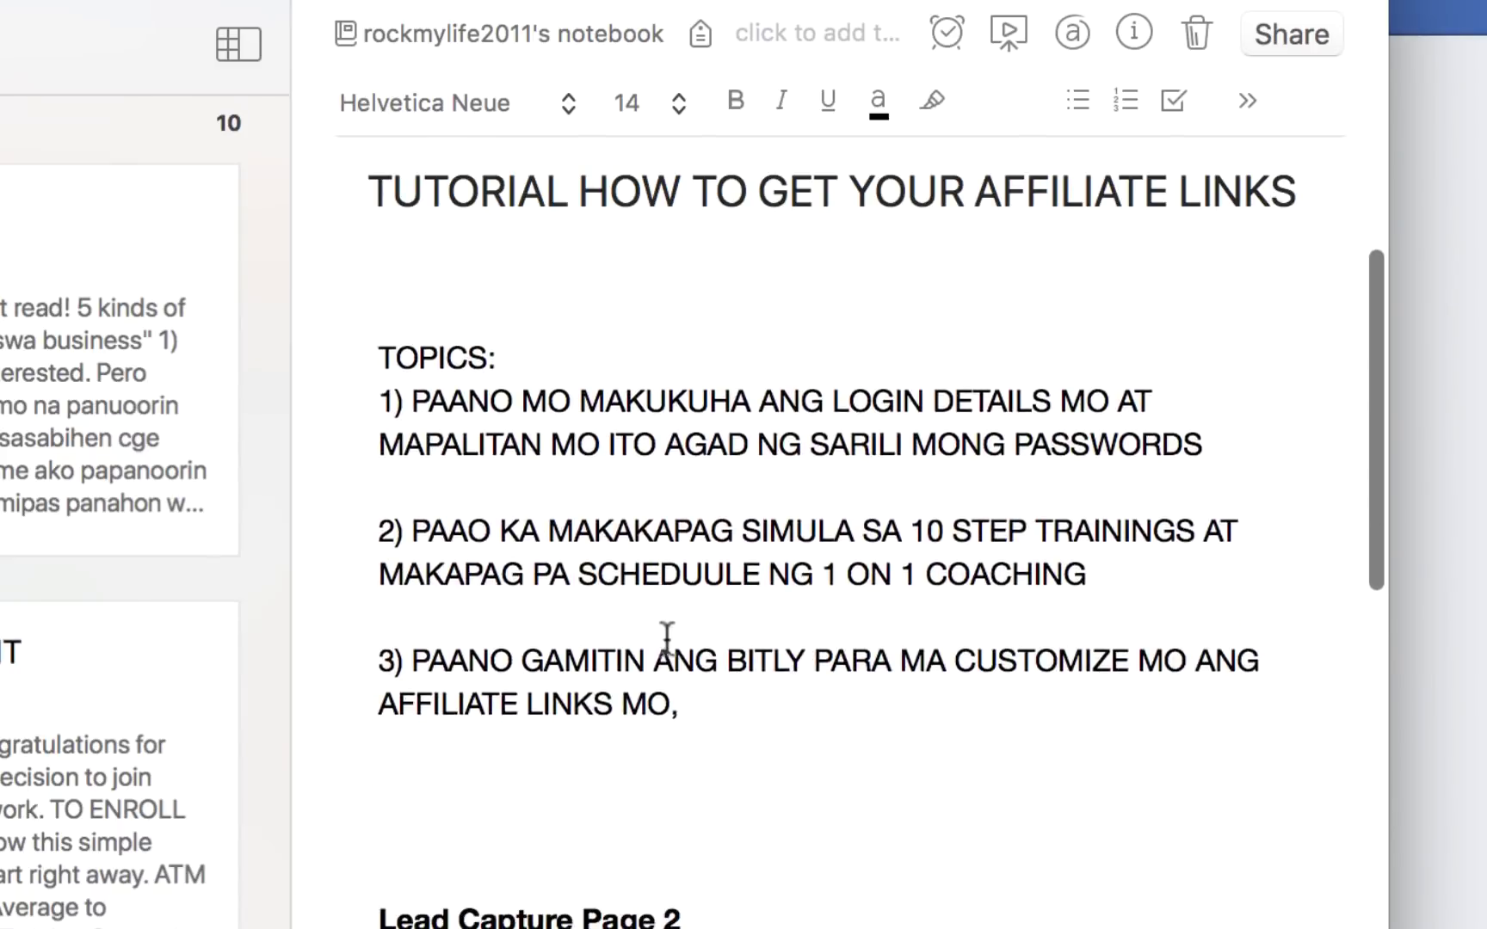
{"action": "left_click_drag", "start_coordinate": [428, 389], "coordinate": [1219, 446]}
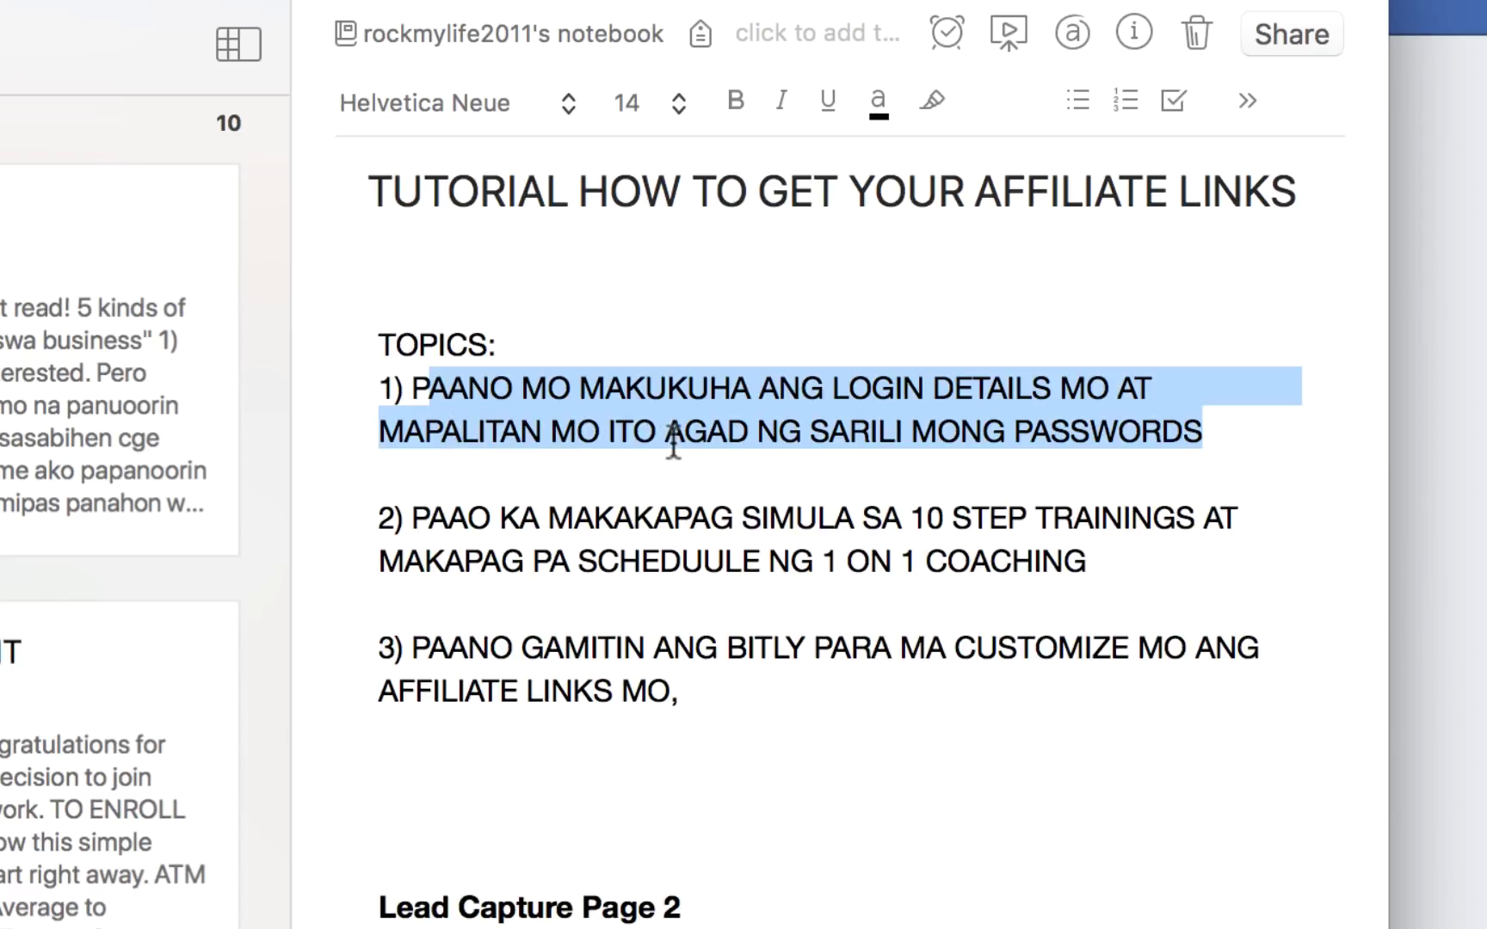
{"action": "left_click", "coordinate": [1156, 441]}
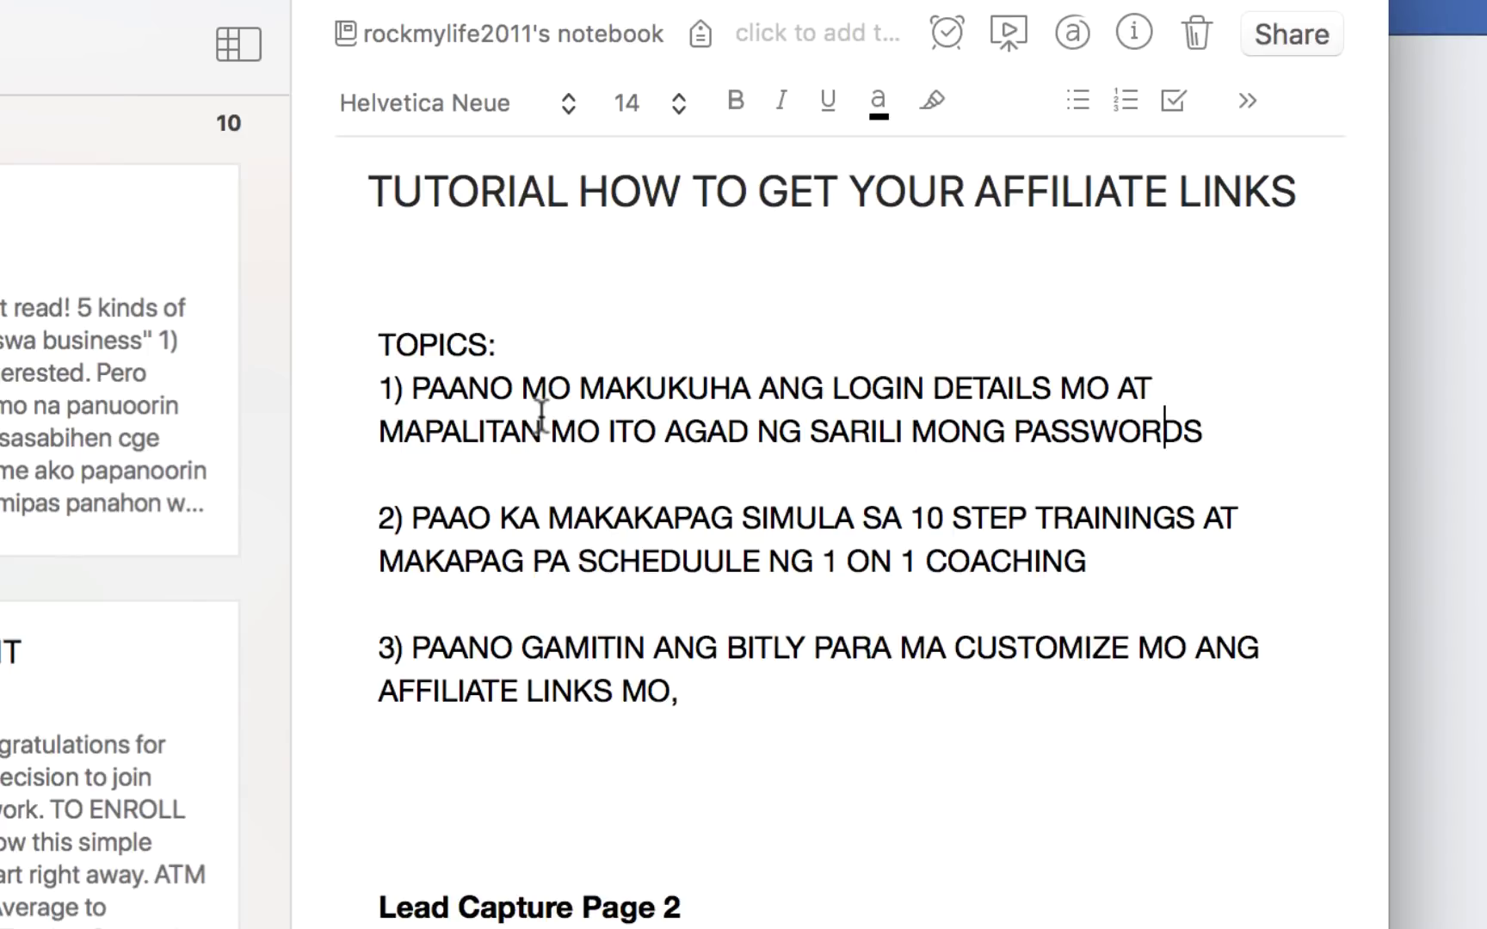
{"action": "scroll", "coordinate": [462, 495], "scroll_direction": "down", "scroll_amount": 1}
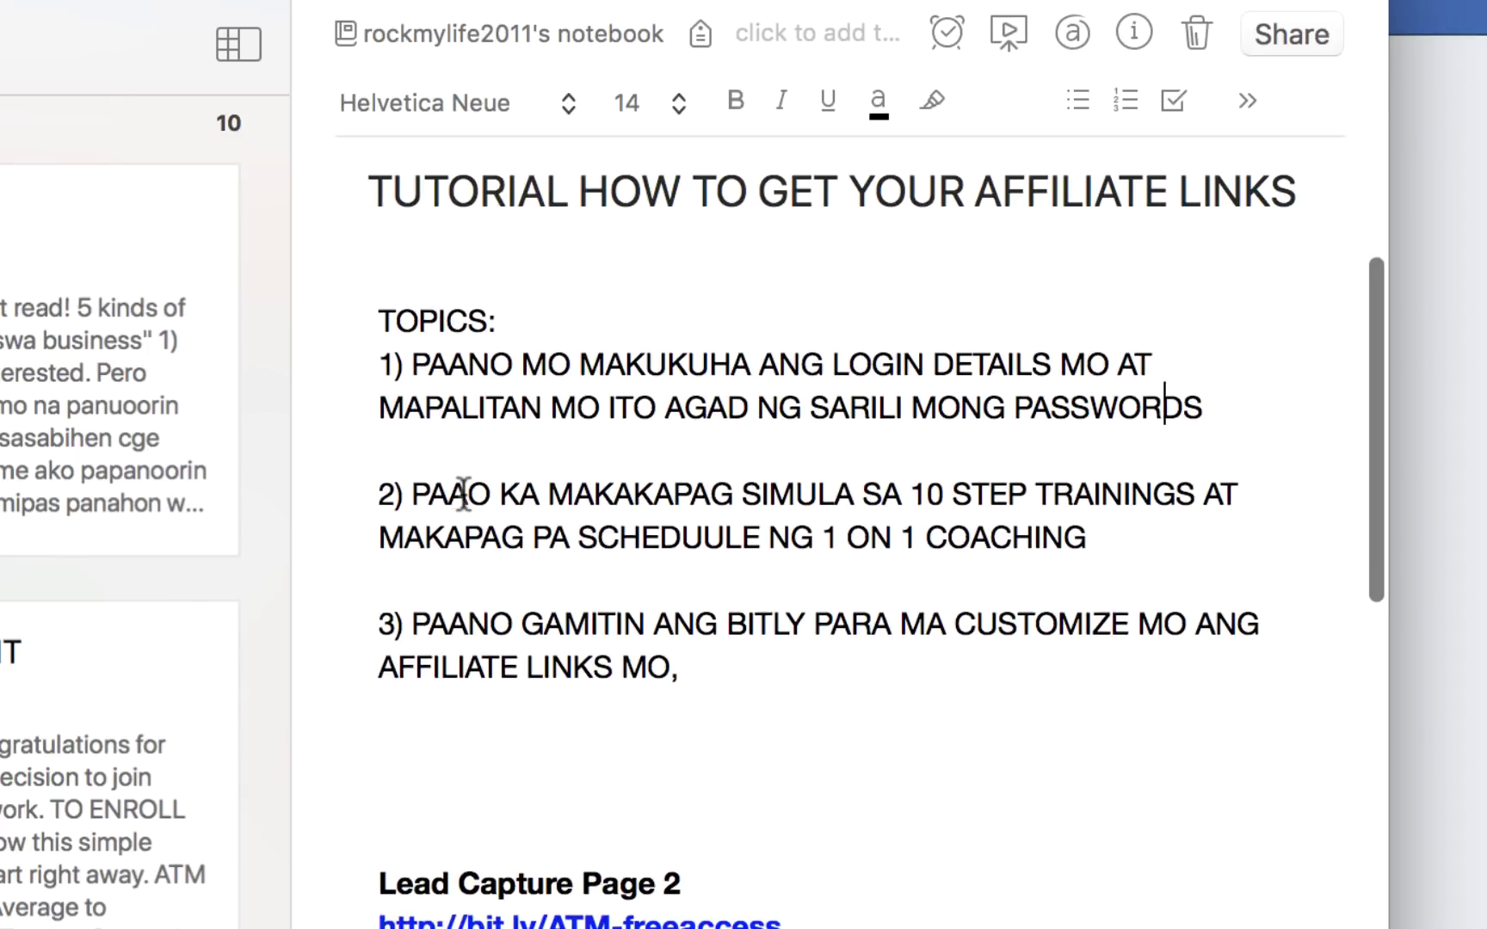
{"action": "left_click", "coordinate": [452, 495]}
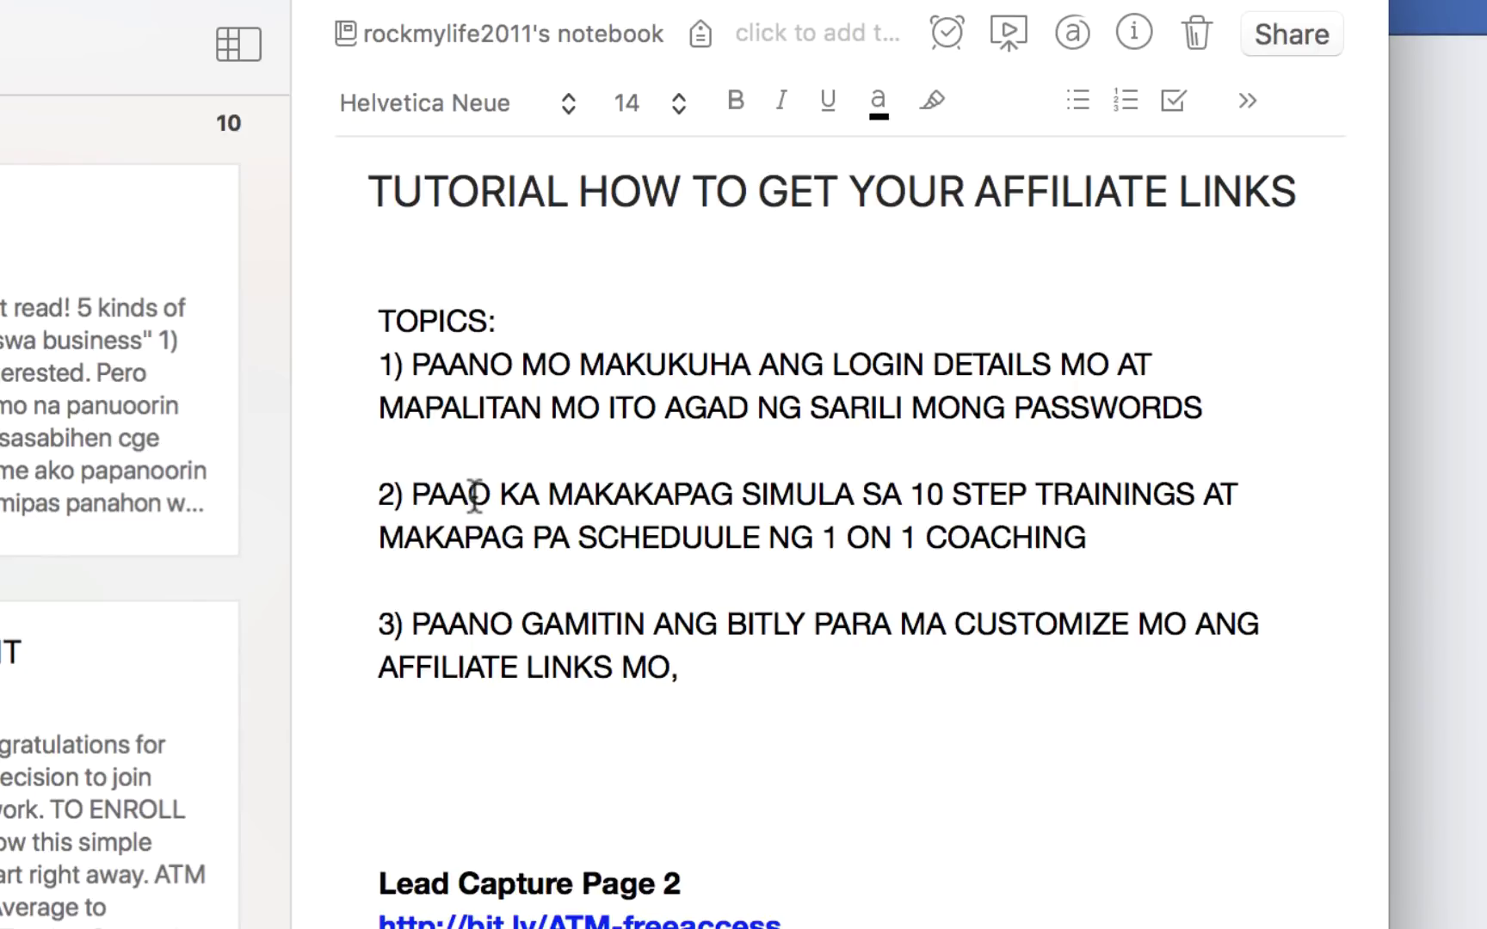
{"action": "type", "text": "N"}
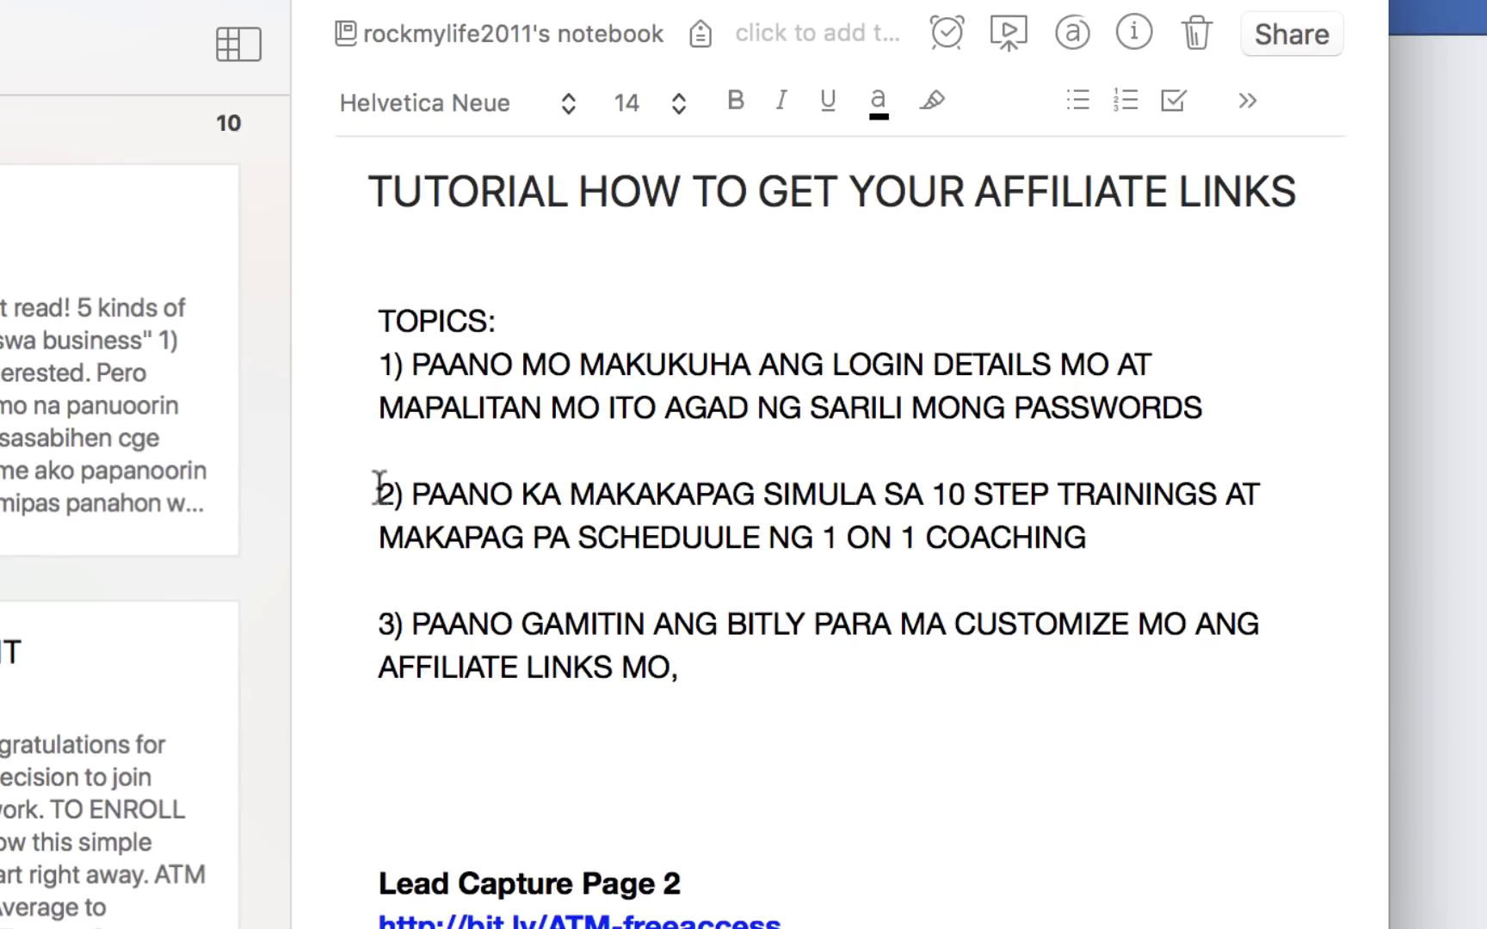
Remove the extra U so SCHEDUULE reads SCHEDULE.
{"action": "left_click_drag", "start_coordinate": [378, 492], "coordinate": [1160, 540]}
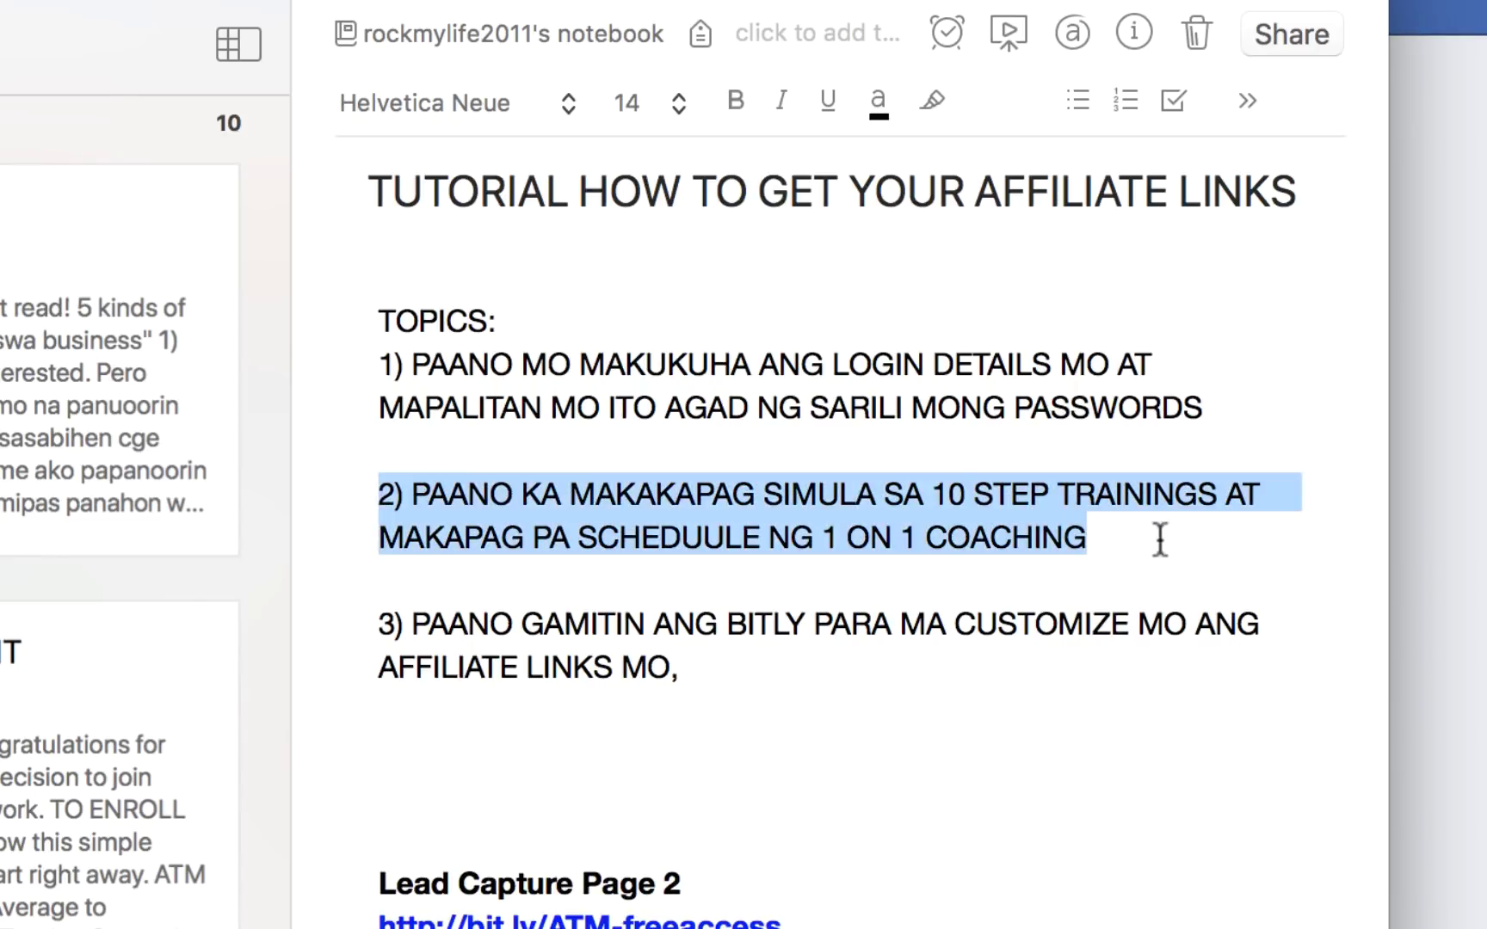
{"action": "left_click", "coordinate": [943, 532]}
{"action": "left_click", "coordinate": [707, 541]}
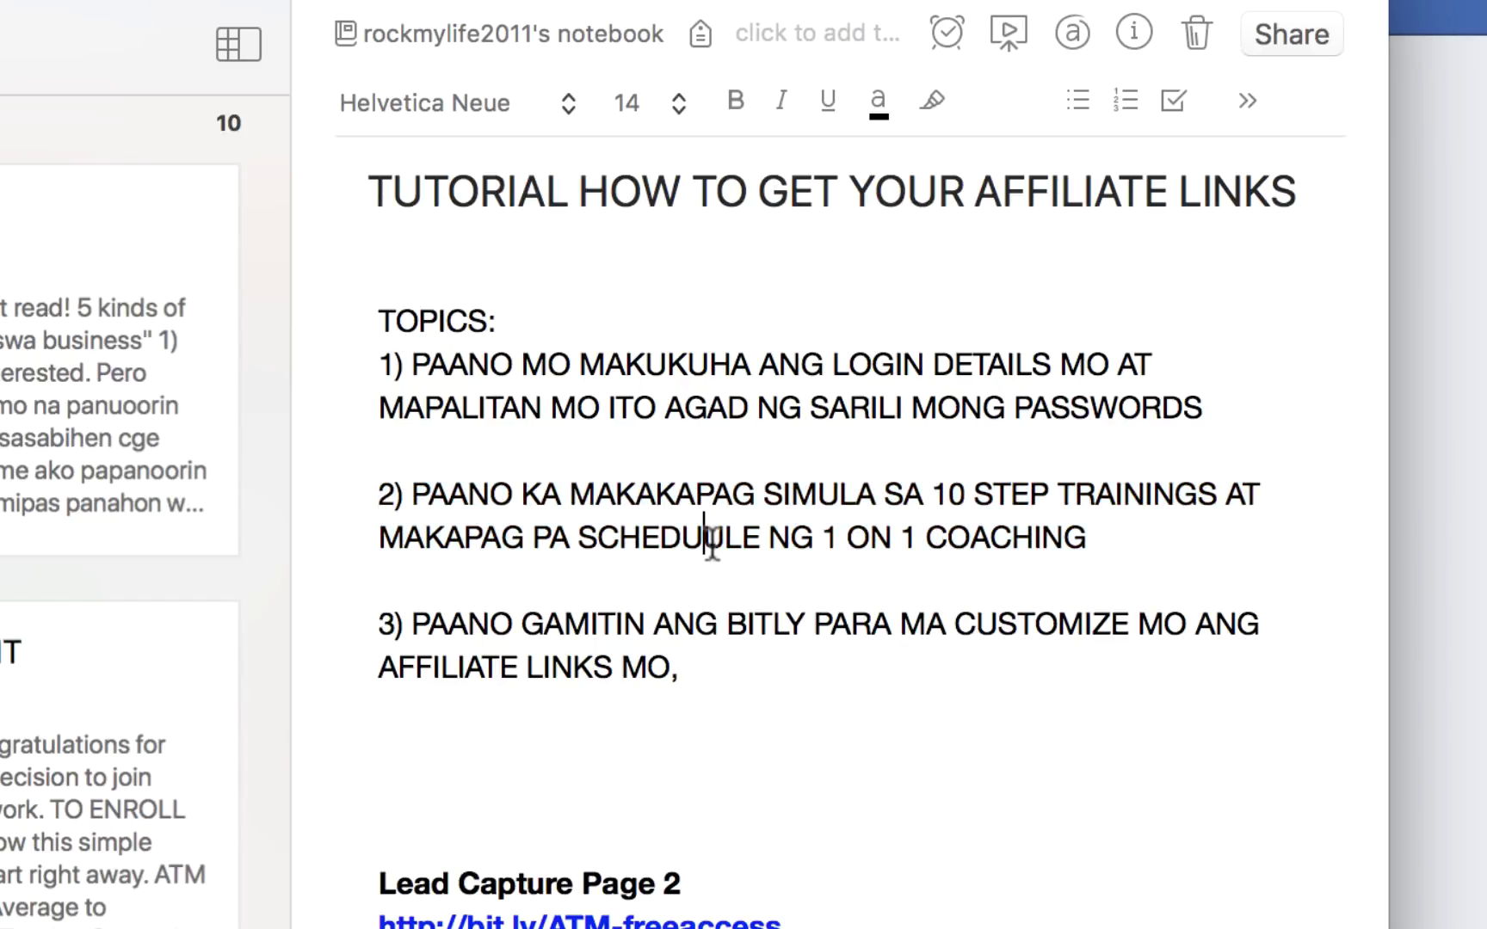
{"action": "key", "text": "BackSpace"}
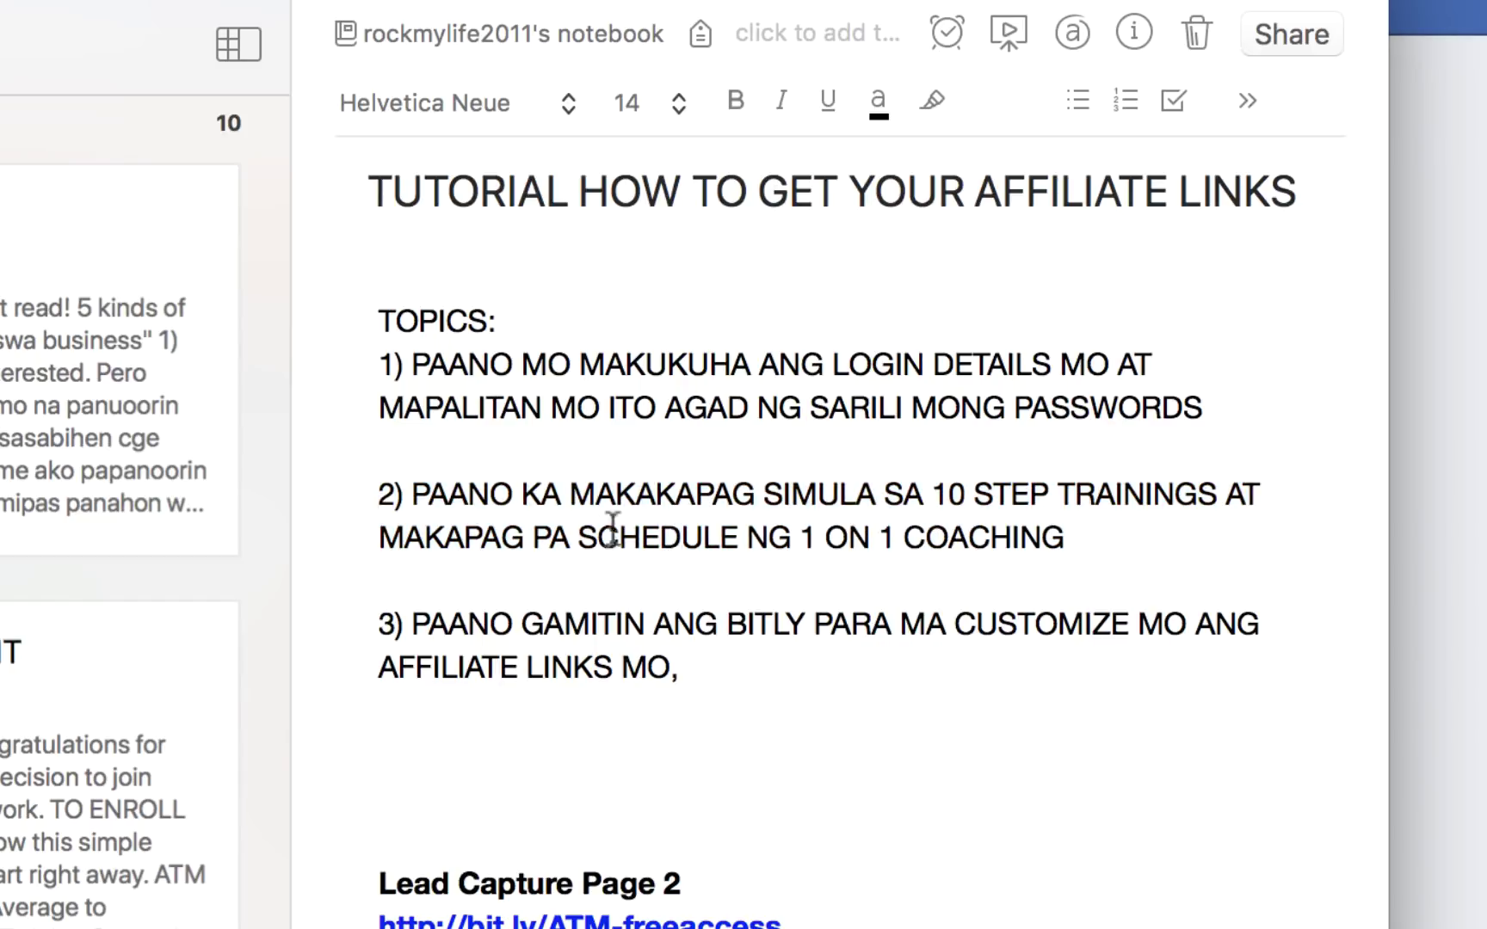
{"action": "left_click", "coordinate": [350, 473]}
{"action": "scroll", "coordinate": [578, 641], "scroll_direction": "down", "scroll_amount": 1}
{"action": "scroll", "coordinate": [579, 641], "scroll_direction": "down", "scroll_amount": 3}
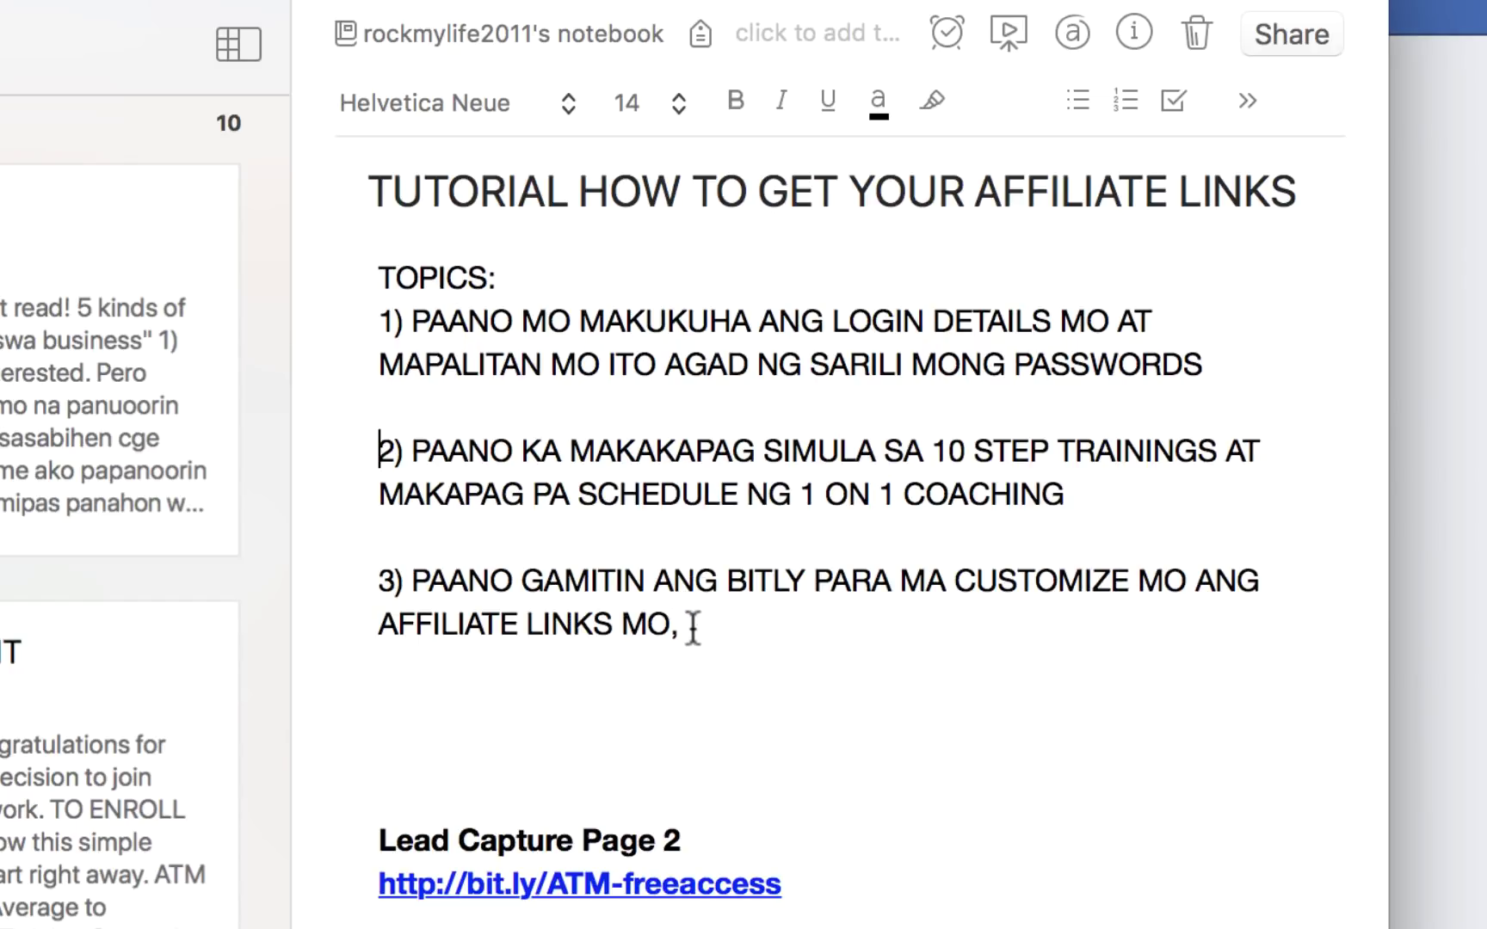
{"action": "scroll", "coordinate": [692, 624], "scroll_direction": "down", "scroll_amount": 5}
{"action": "scroll", "coordinate": [695, 633], "scroll_direction": "down", "scroll_amount": 4}
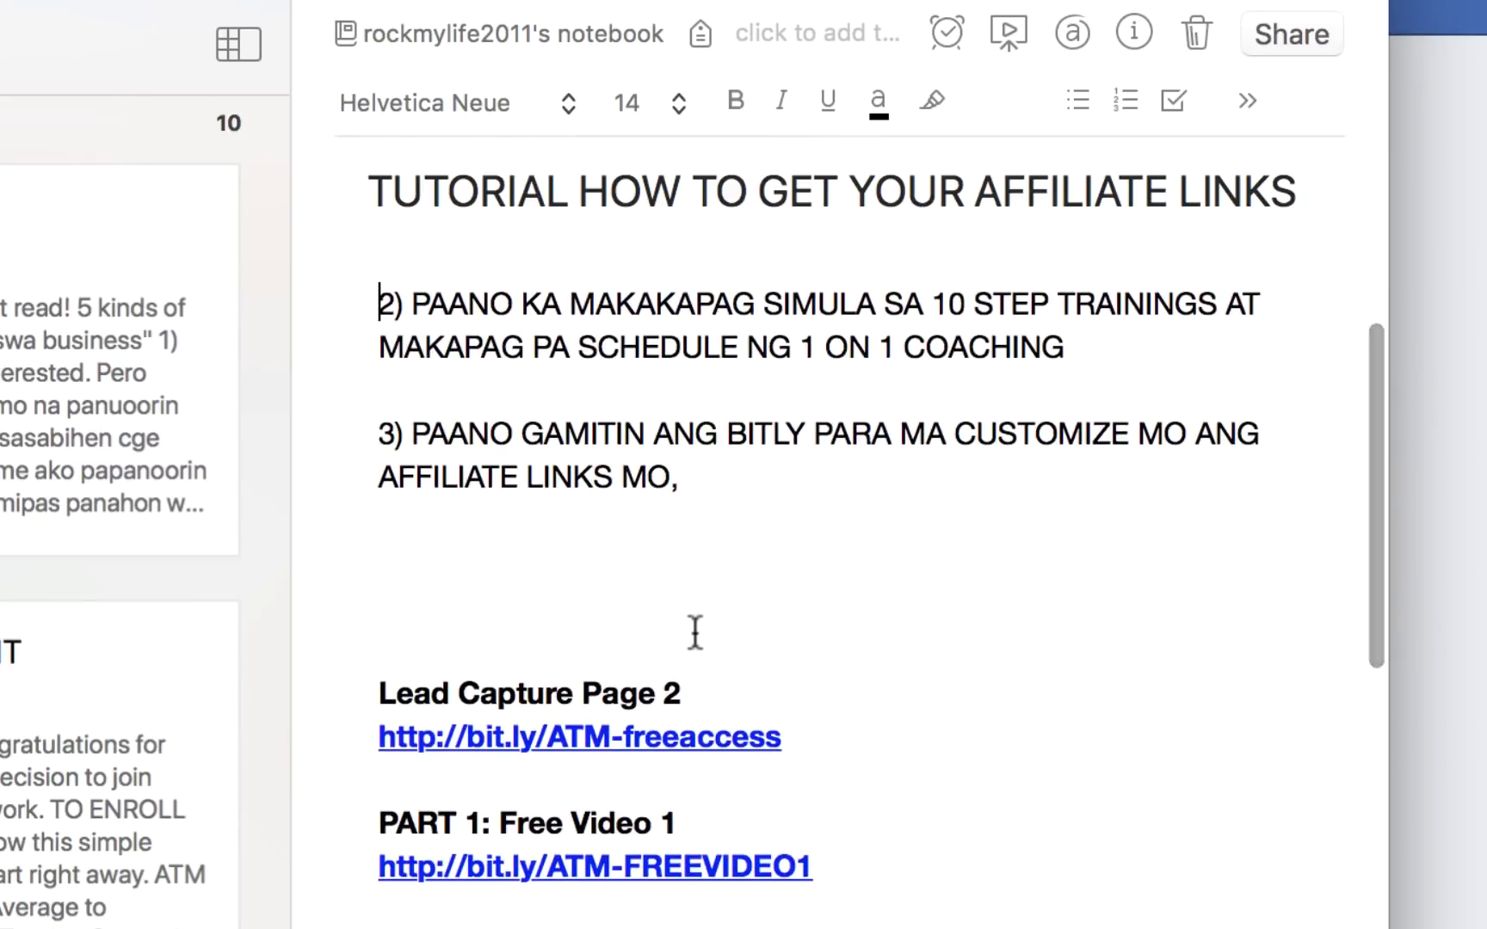
{"action": "scroll", "coordinate": [999, 630], "scroll_direction": "down", "scroll_amount": 10}
{"action": "scroll", "coordinate": [1003, 633], "scroll_direction": "up", "scroll_amount": 3}
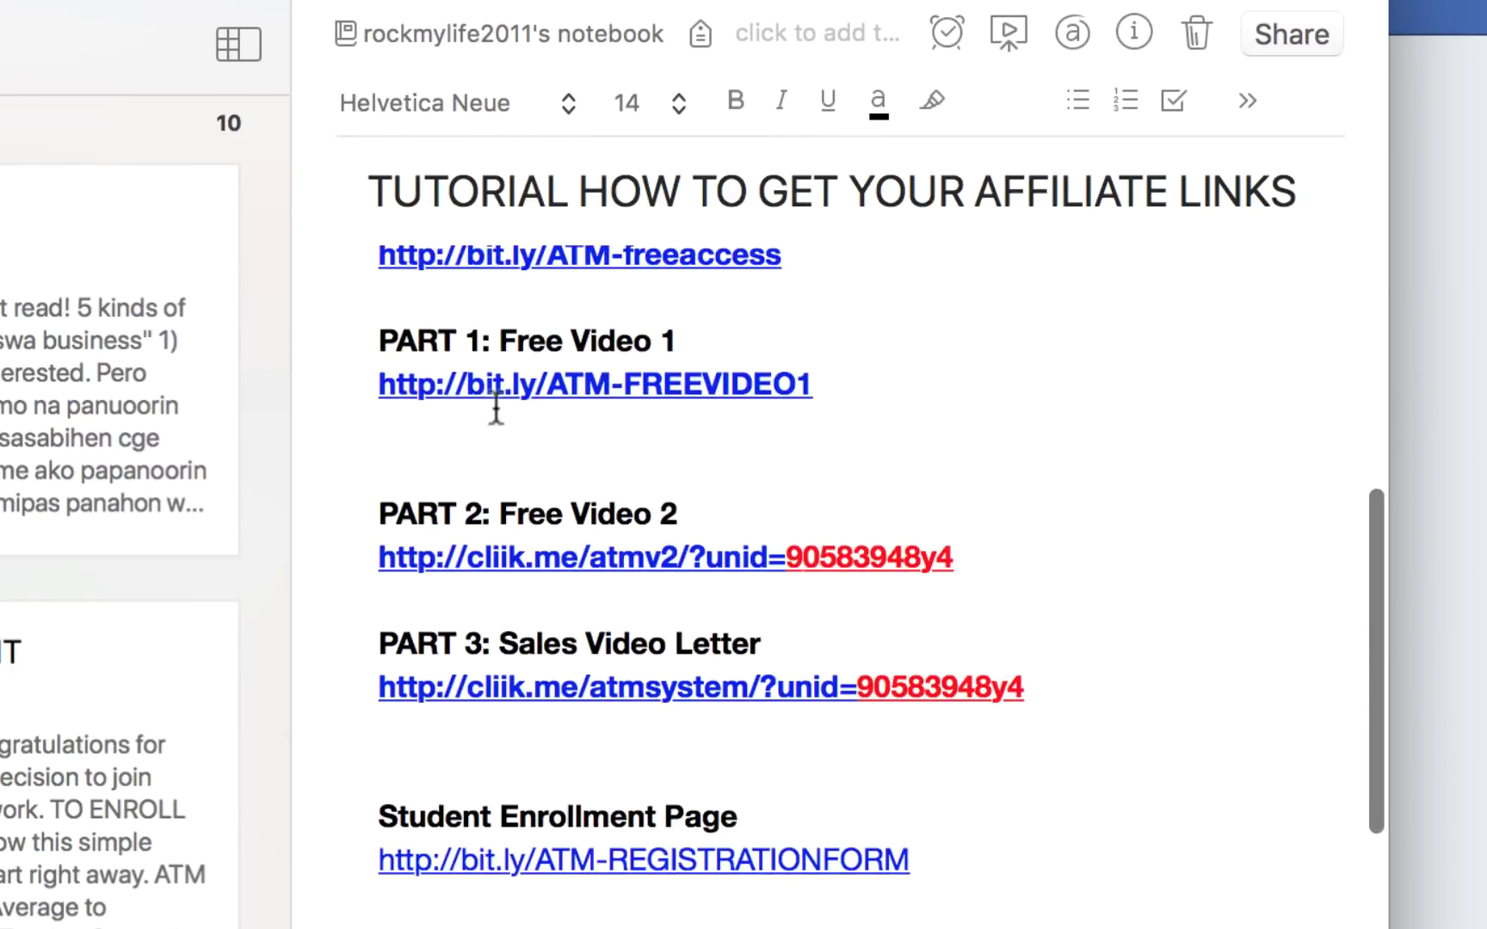
{"action": "scroll", "coordinate": [473, 404], "scroll_direction": "up", "scroll_amount": 5}
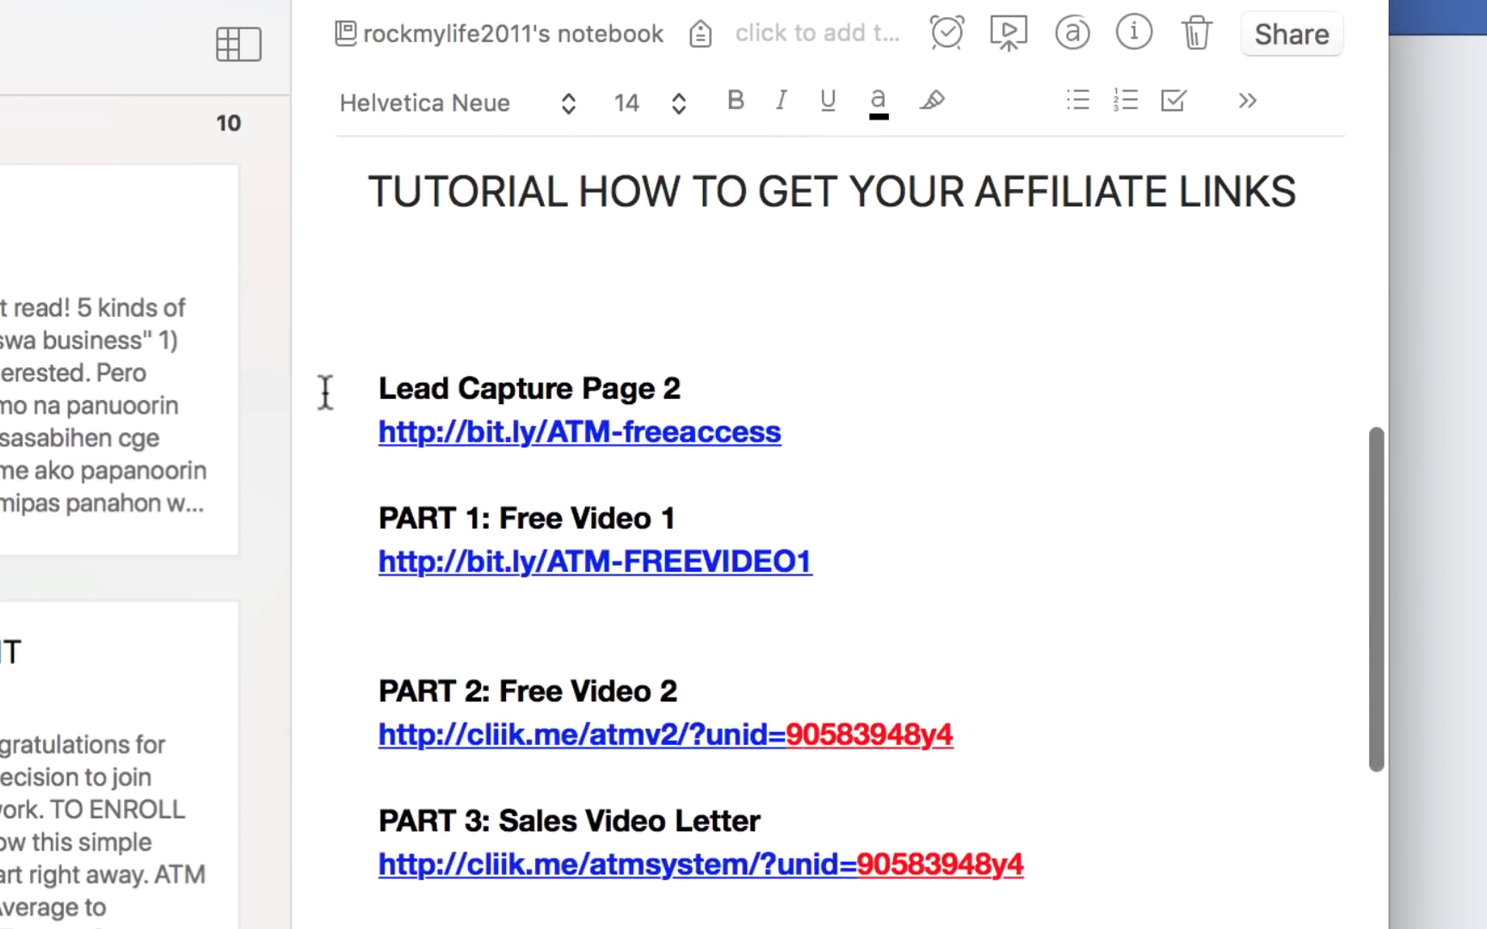
{"action": "scroll", "coordinate": [1261, 702], "scroll_direction": "down", "scroll_amount": 2}
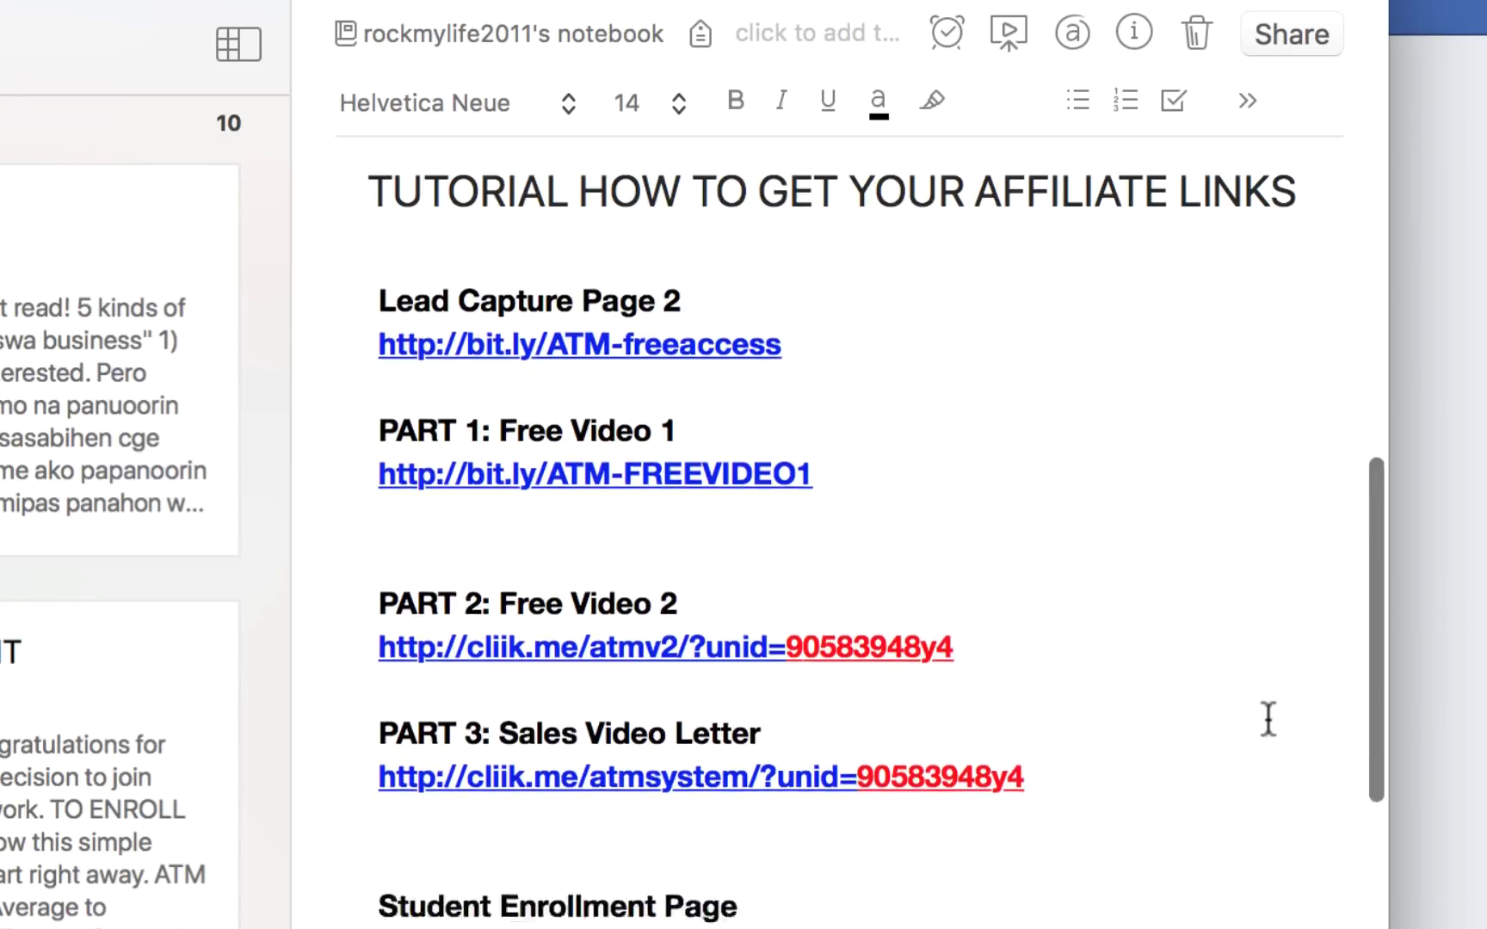
{"action": "scroll", "coordinate": [1267, 720], "scroll_direction": "down", "scroll_amount": 8}
{"action": "scroll", "coordinate": [1268, 719], "scroll_direction": "down", "scroll_amount": 10}
{"action": "scroll", "coordinate": [1268, 719], "scroll_direction": "down", "scroll_amount": 1}
{"action": "scroll", "coordinate": [1268, 719], "scroll_direction": "down", "scroll_amount": 3}
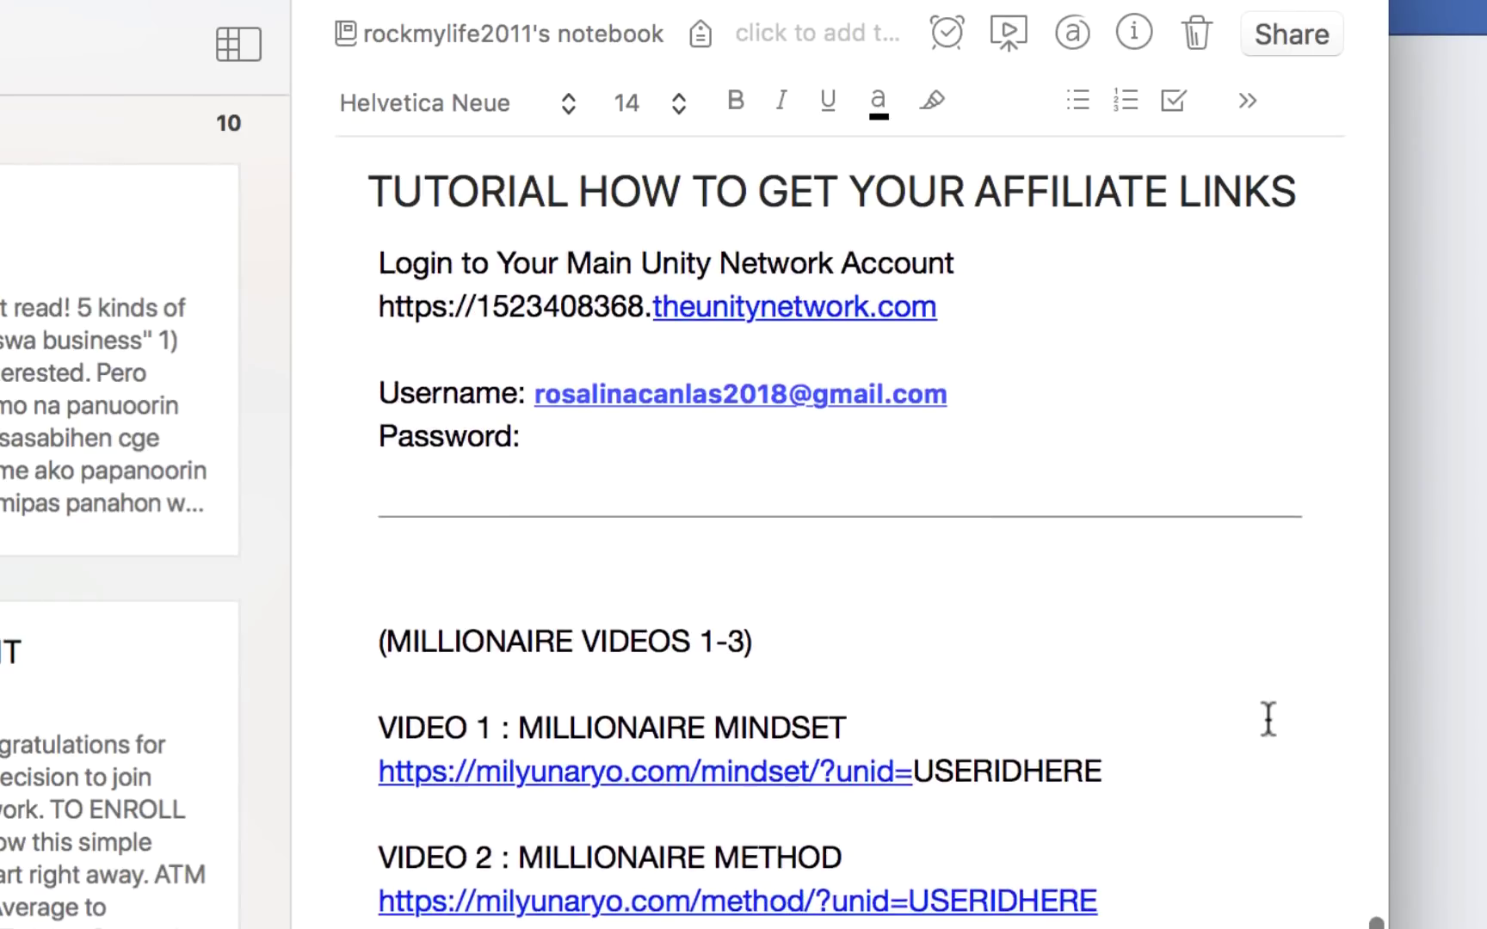
{"action": "scroll", "coordinate": [1268, 720], "scroll_direction": "up", "scroll_amount": 8}
{"action": "scroll", "coordinate": [1268, 719], "scroll_direction": "up", "scroll_amount": 5}
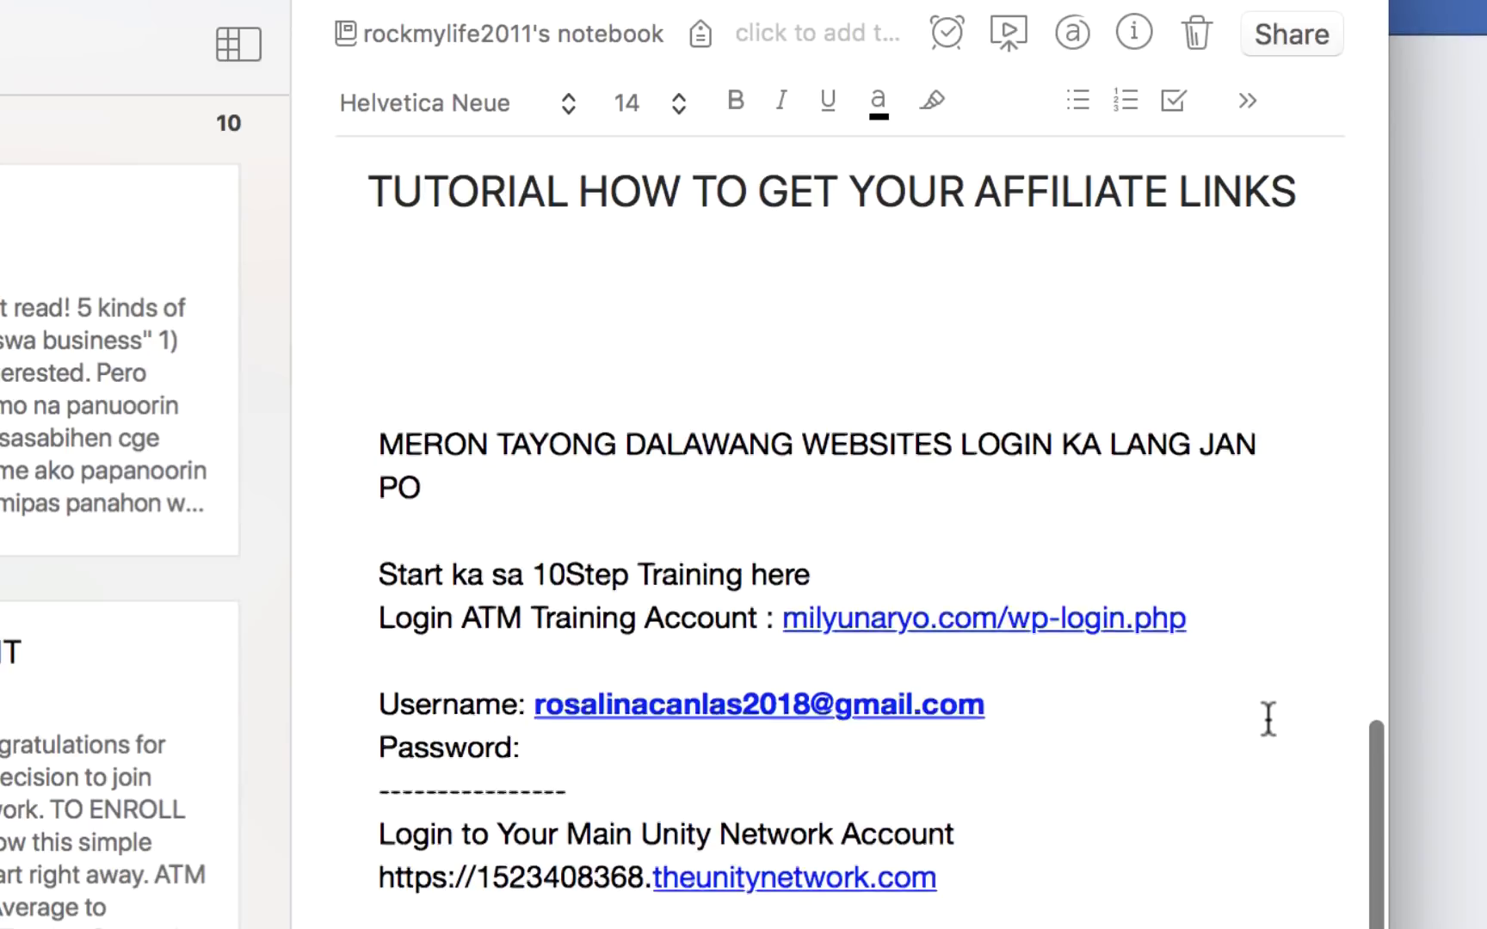
{"action": "scroll", "coordinate": [1268, 719], "scroll_direction": "up", "scroll_amount": 1}
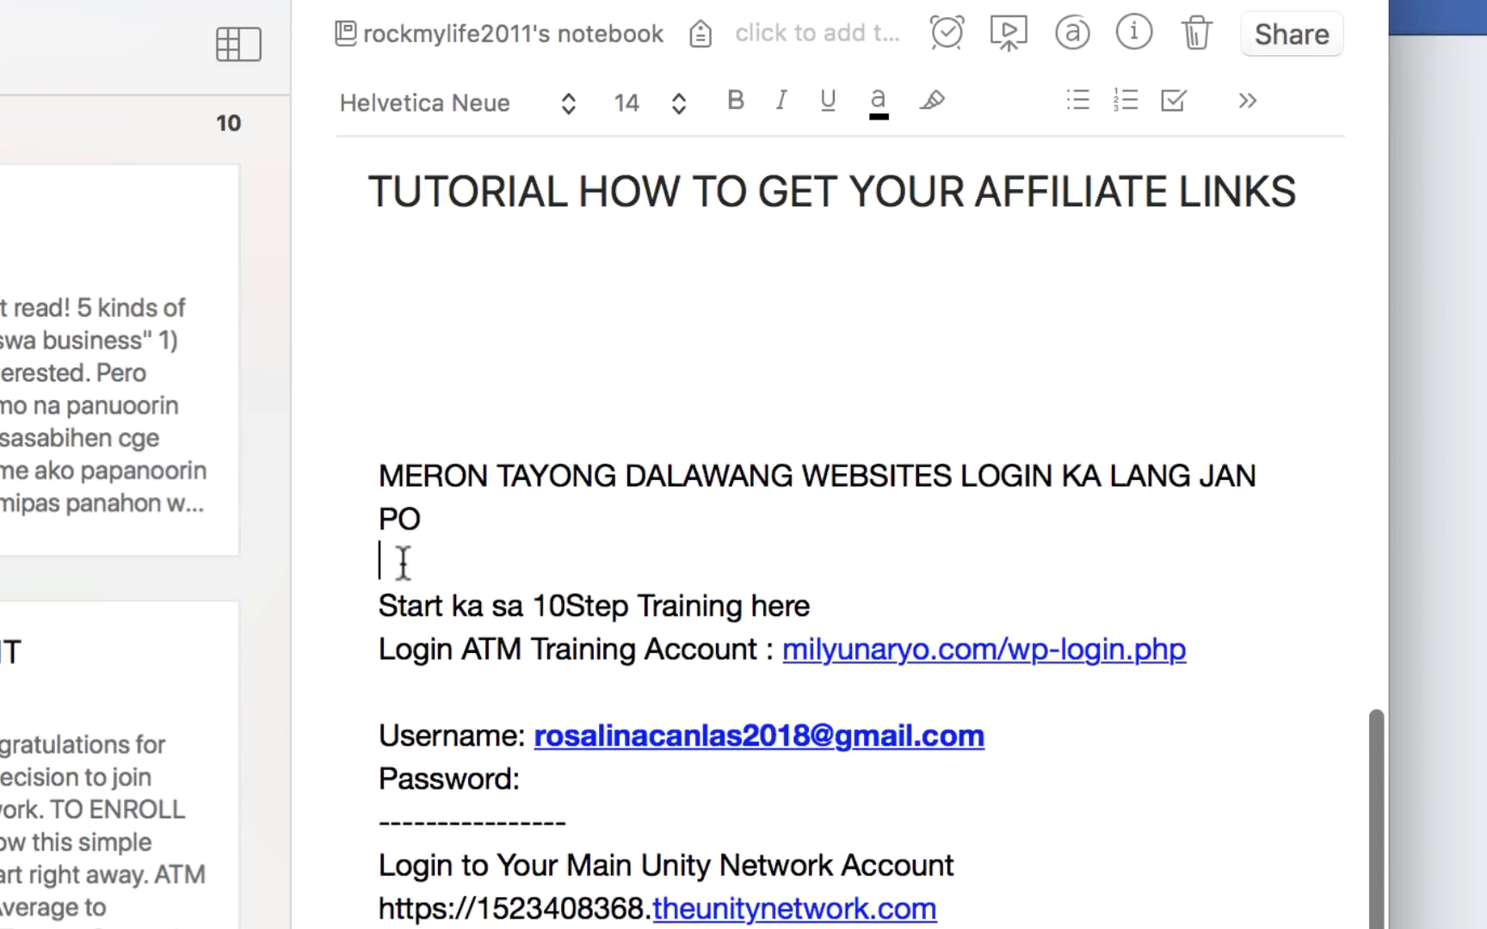
{"action": "left_click", "coordinate": [331, 600]}
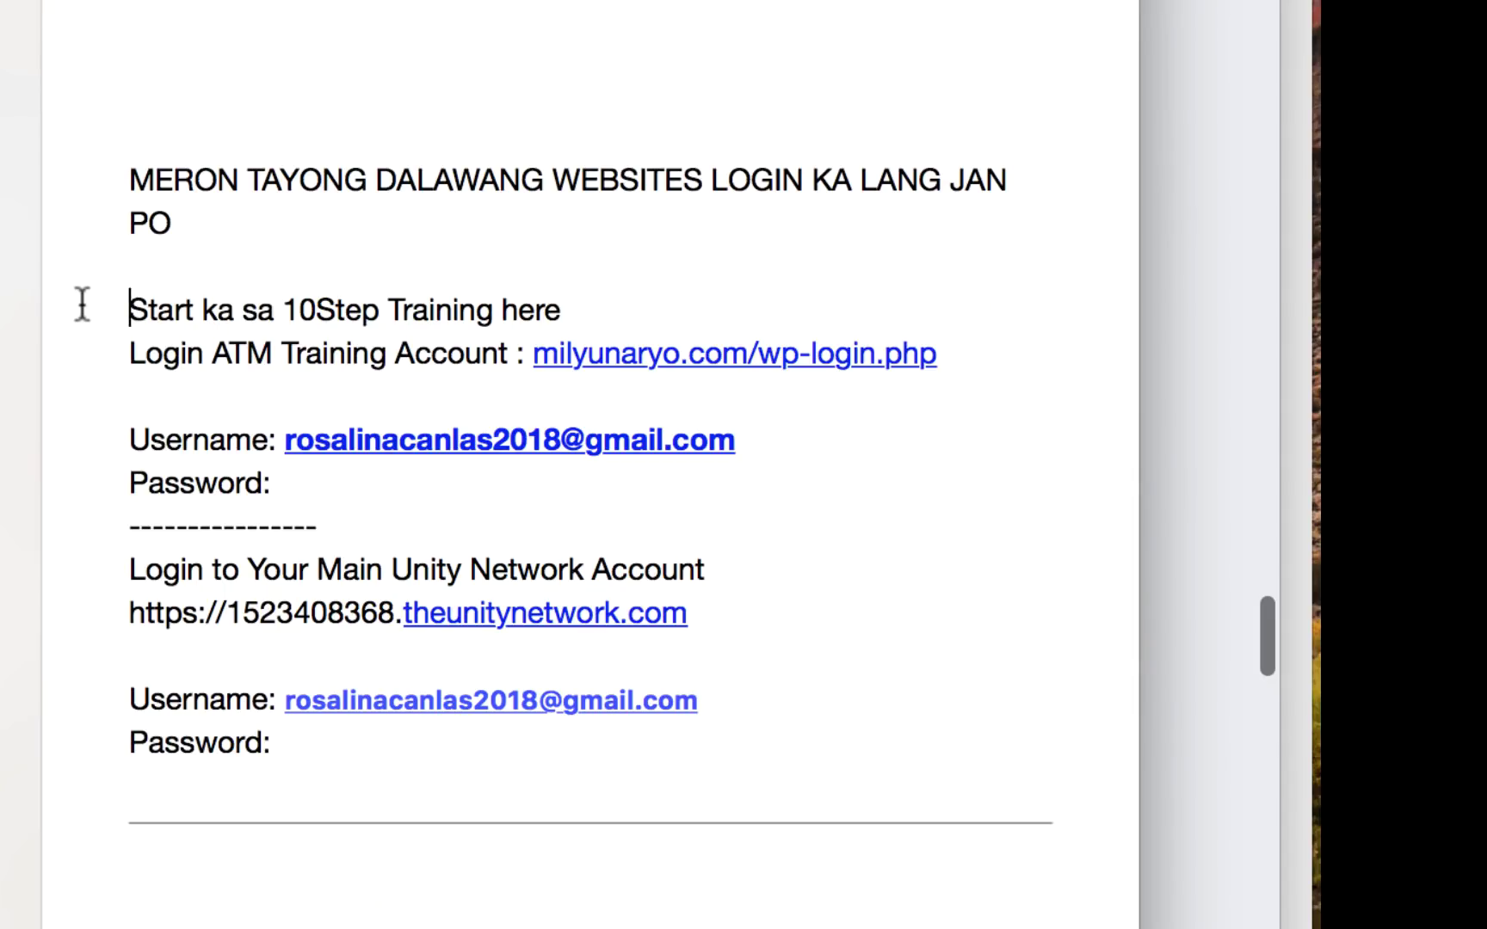
{"action": "mouse_move", "coordinate": [86, 299]}
{"action": "left_mouse_down"}
{"action": "mouse_move", "coordinate": [398, 773]}
{"action": "mouse_move", "coordinate": [452, 787]}
{"action": "left_mouse_up"}
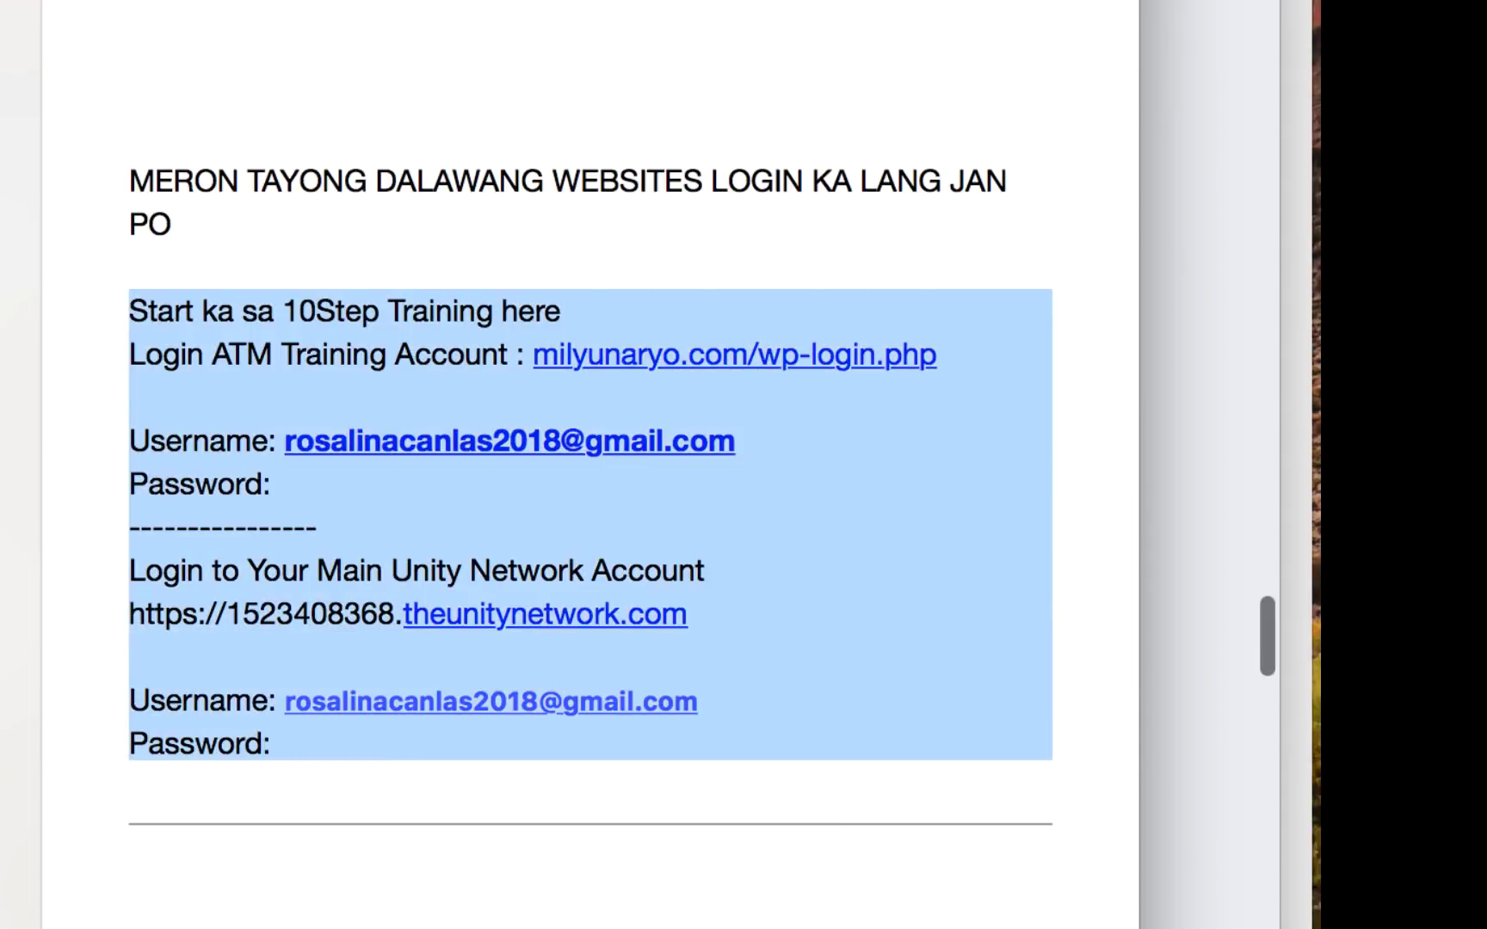
{"action": "triple_click", "coordinate": [110, 316]}
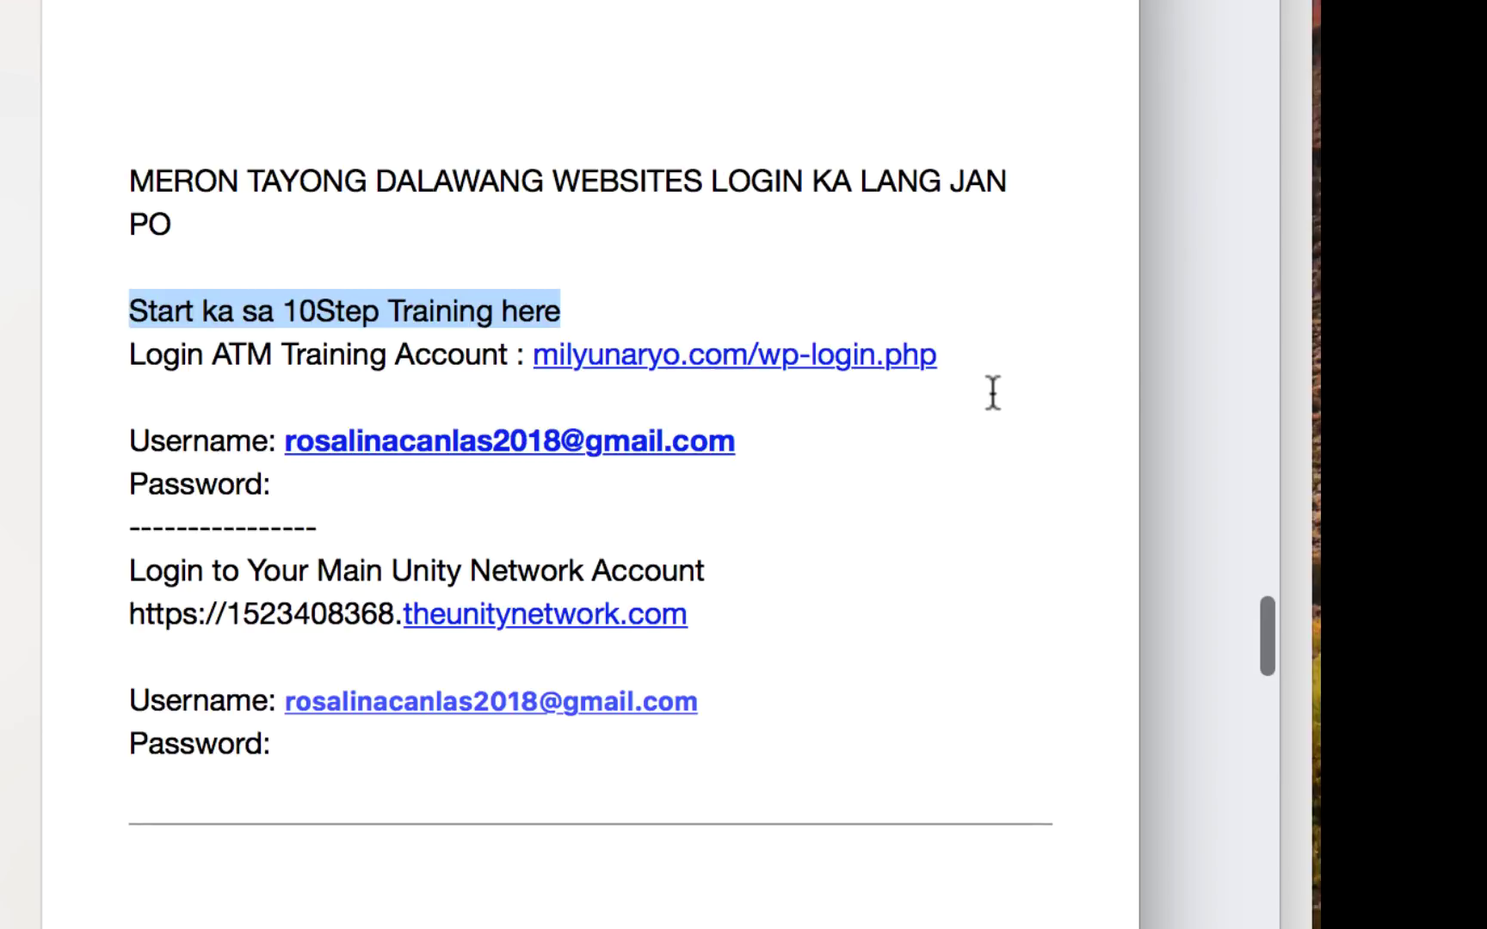
{"action": "left_click", "coordinate": [93, 425]}
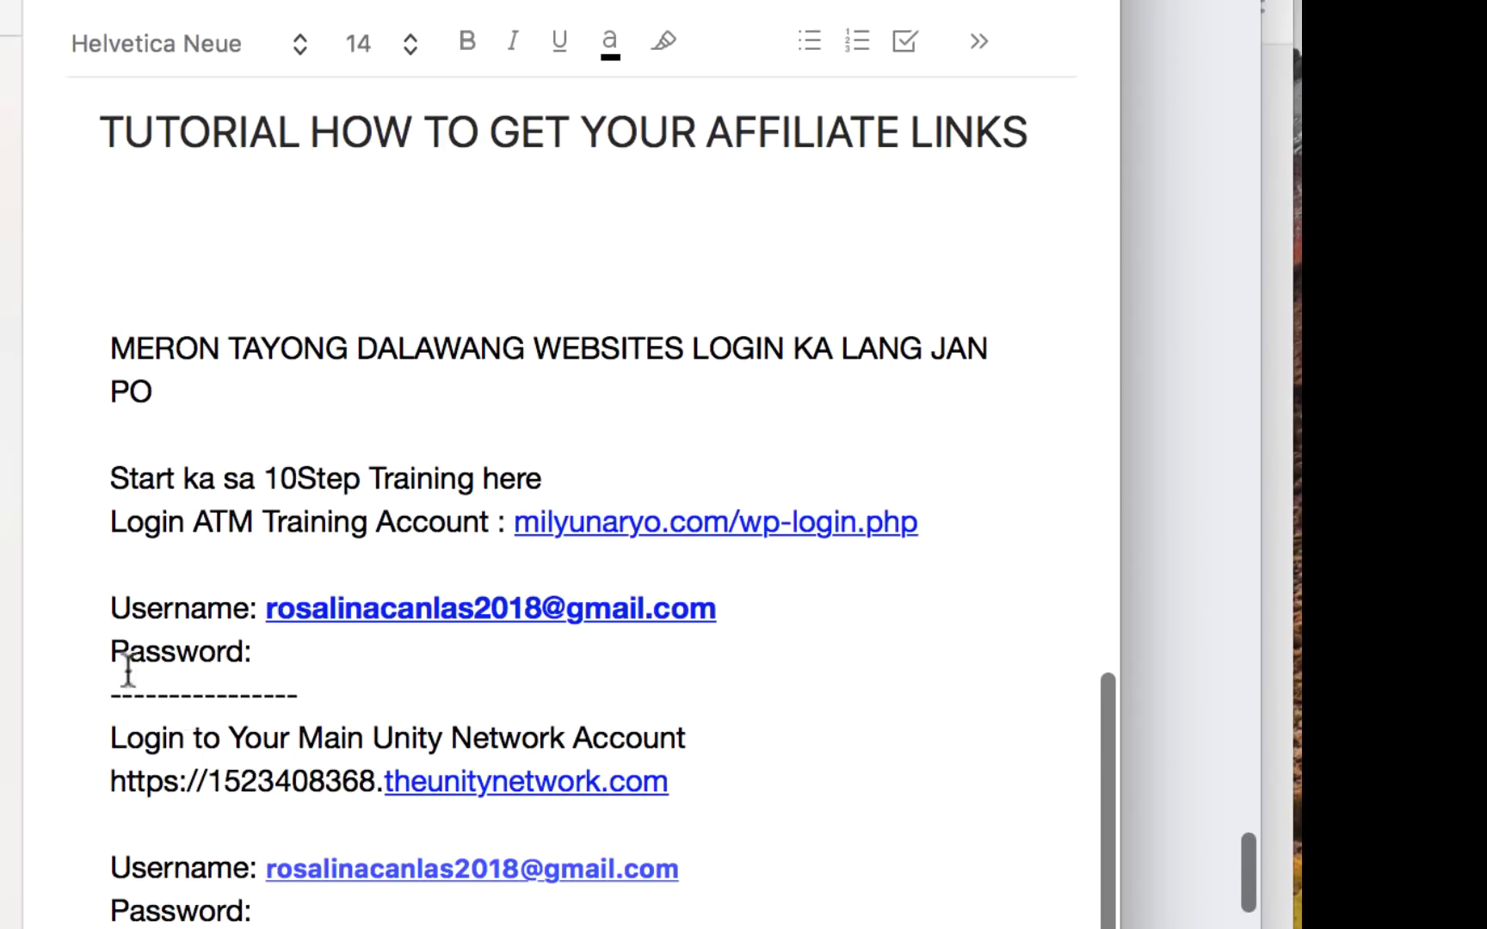
{"action": "scroll", "coordinate": [74, 729], "scroll_direction": "down", "scroll_amount": 3}
{"action": "scroll", "coordinate": [74, 729], "scroll_direction": "down", "scroll_amount": 1}
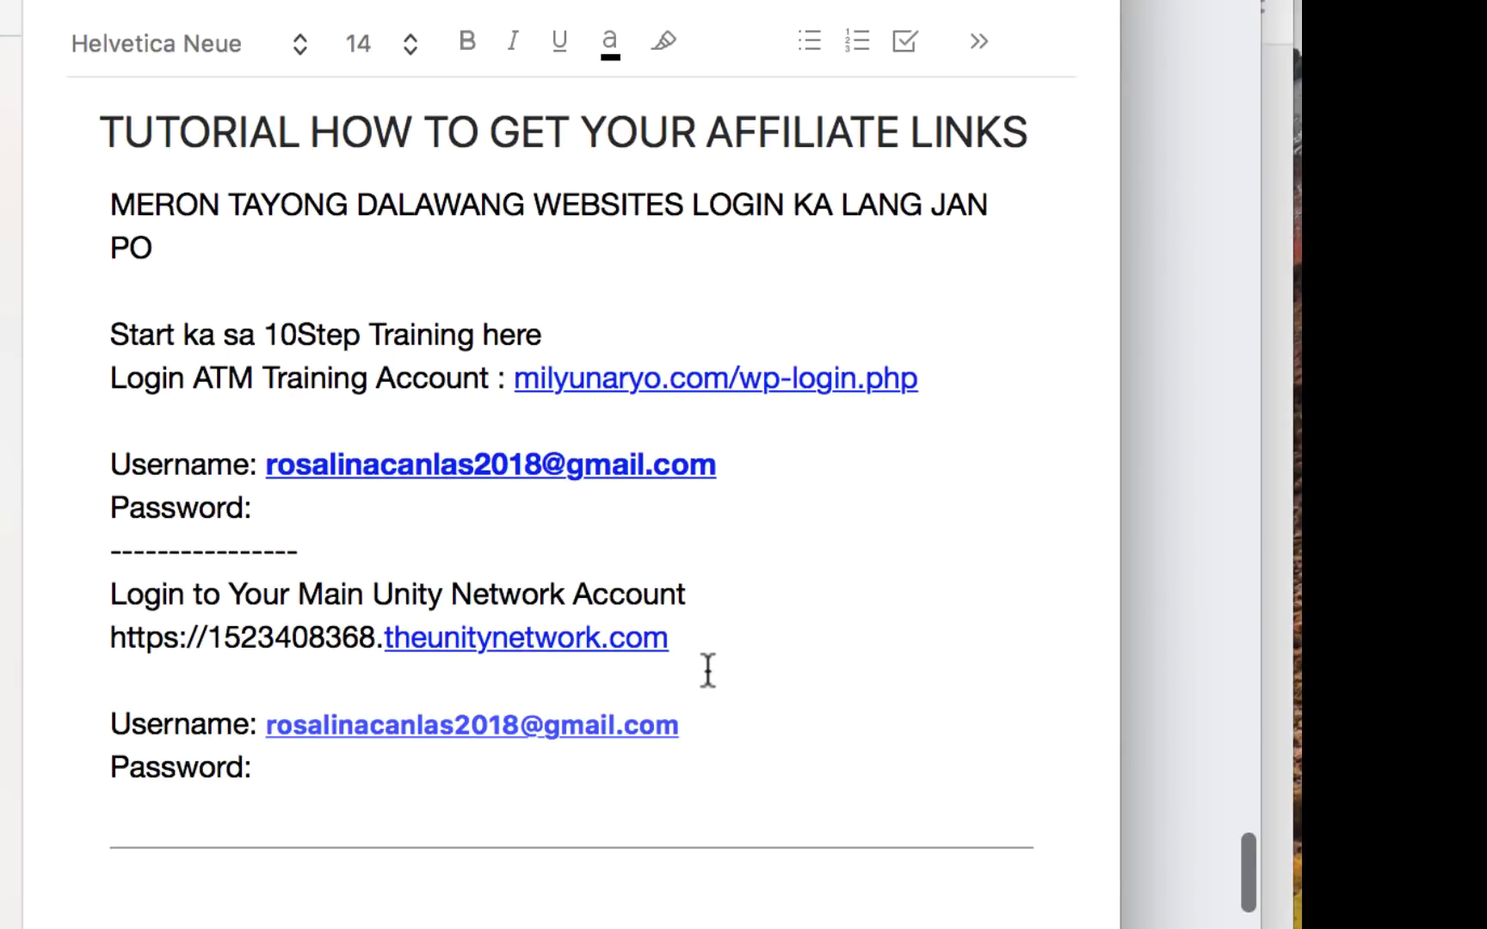
{"action": "scroll", "coordinate": [708, 671], "scroll_direction": "down", "scroll_amount": 1}
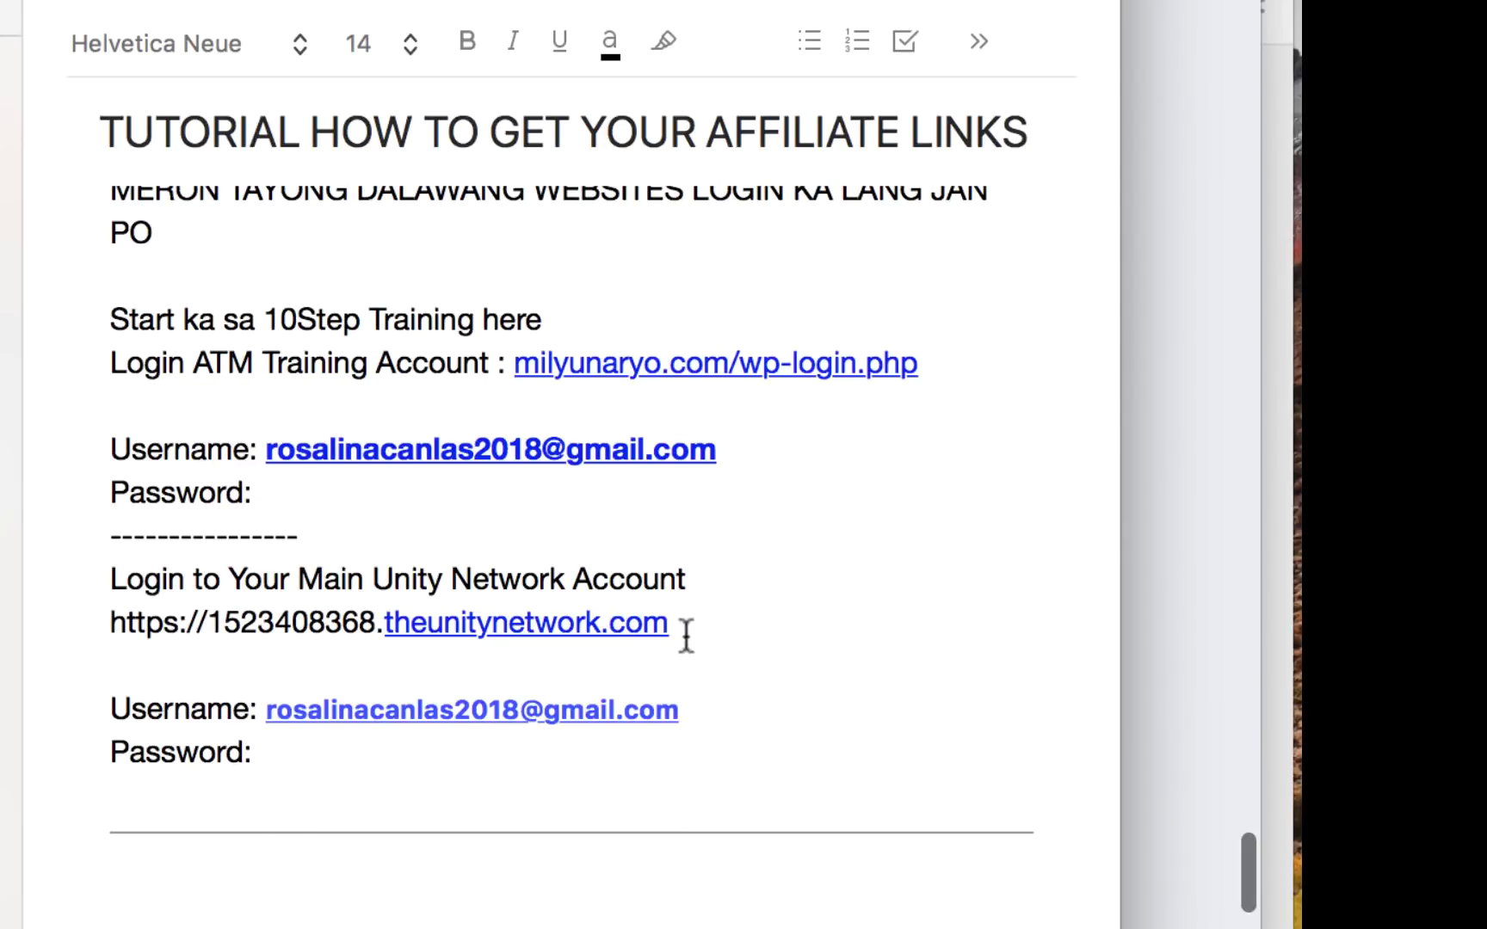
{"action": "mouse_move", "coordinate": [684, 627]}
{"action": "left_mouse_down"}
{"action": "mouse_move", "coordinate": [77, 636]}
{"action": "mouse_move", "coordinate": [123, 632]}
{"action": "mouse_move", "coordinate": [96, 630]}
{"action": "left_mouse_up"}
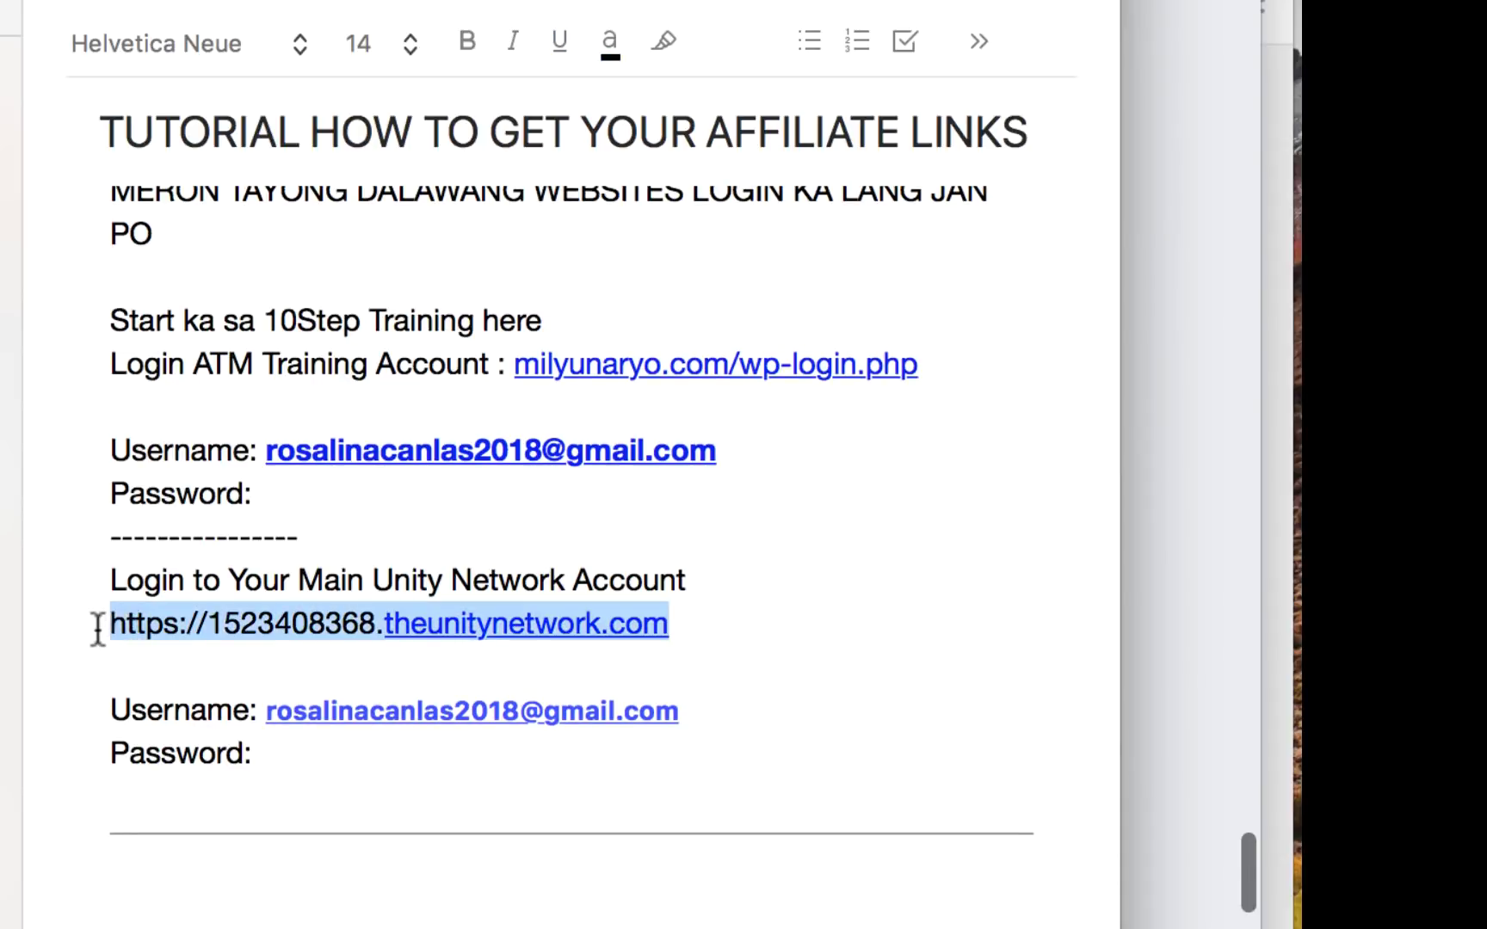
{"action": "left_click", "coordinate": [74, 553]}
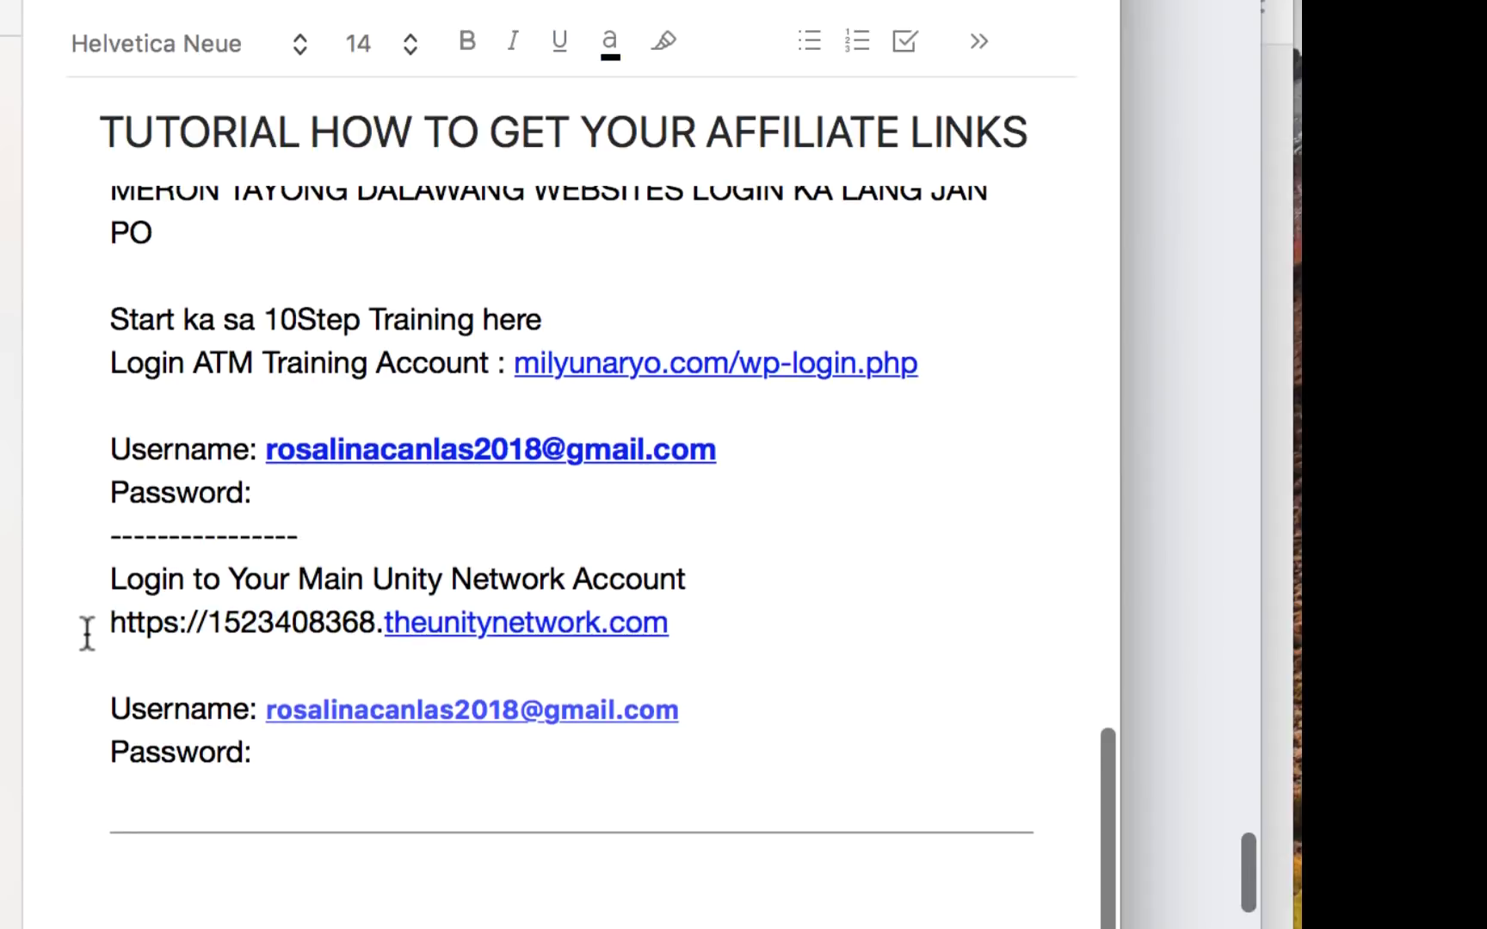
{"action": "scroll", "coordinate": [87, 635], "scroll_direction": "down", "scroll_amount": 3}
{"action": "scroll", "coordinate": [87, 634], "scroll_direction": "down", "scroll_amount": 2}
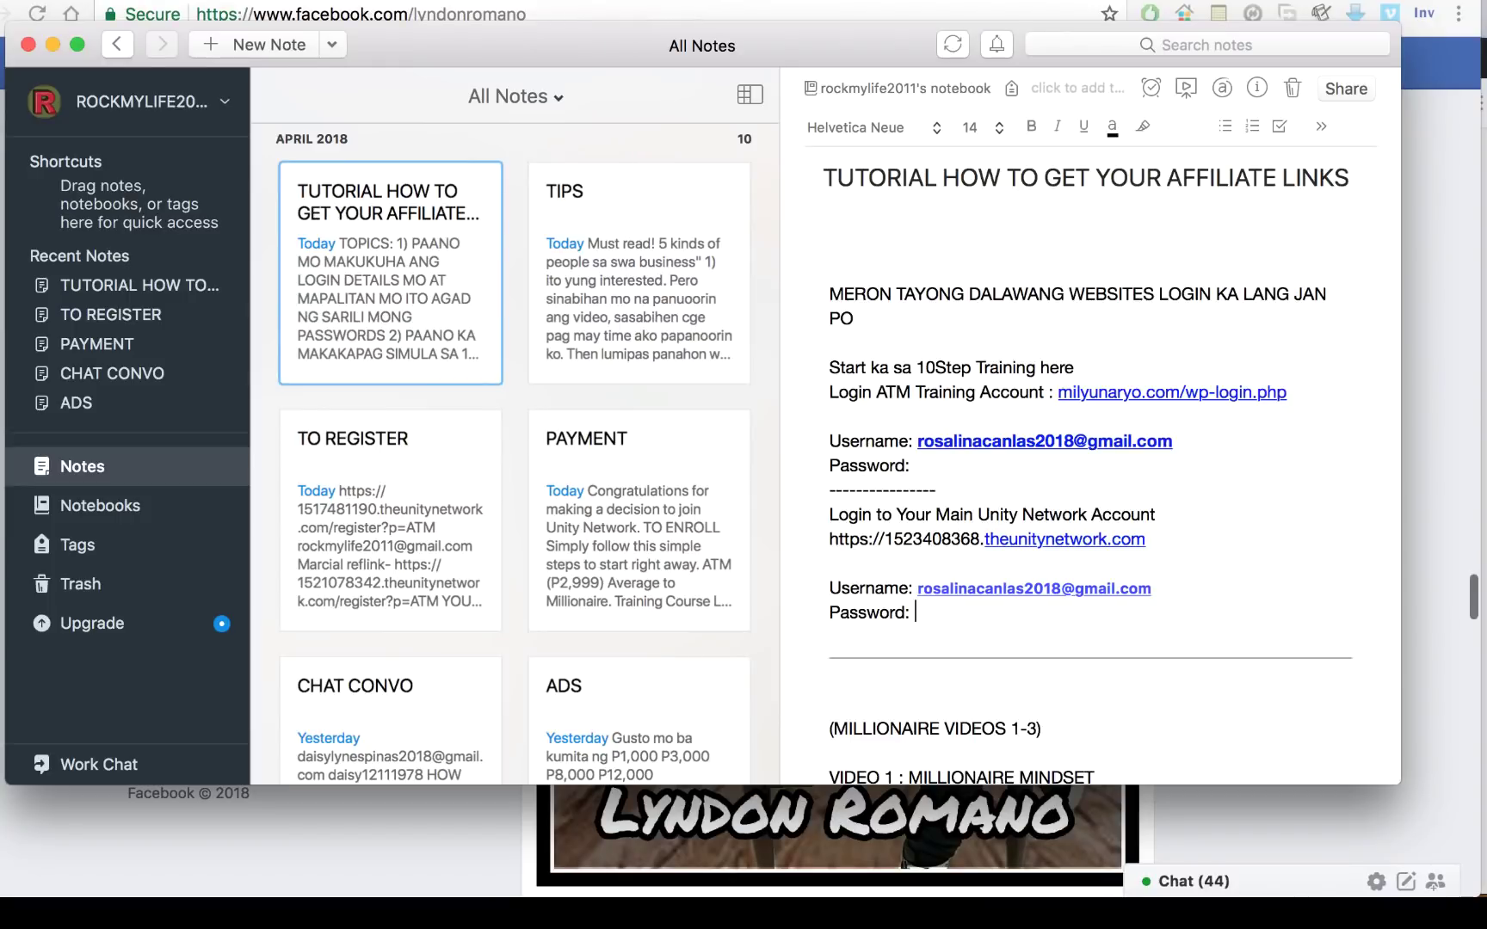
Hide Evernote, scroll to the top of the Facebook profile, and close the chat window.
{"action": "key", "text": "super+Tab"}
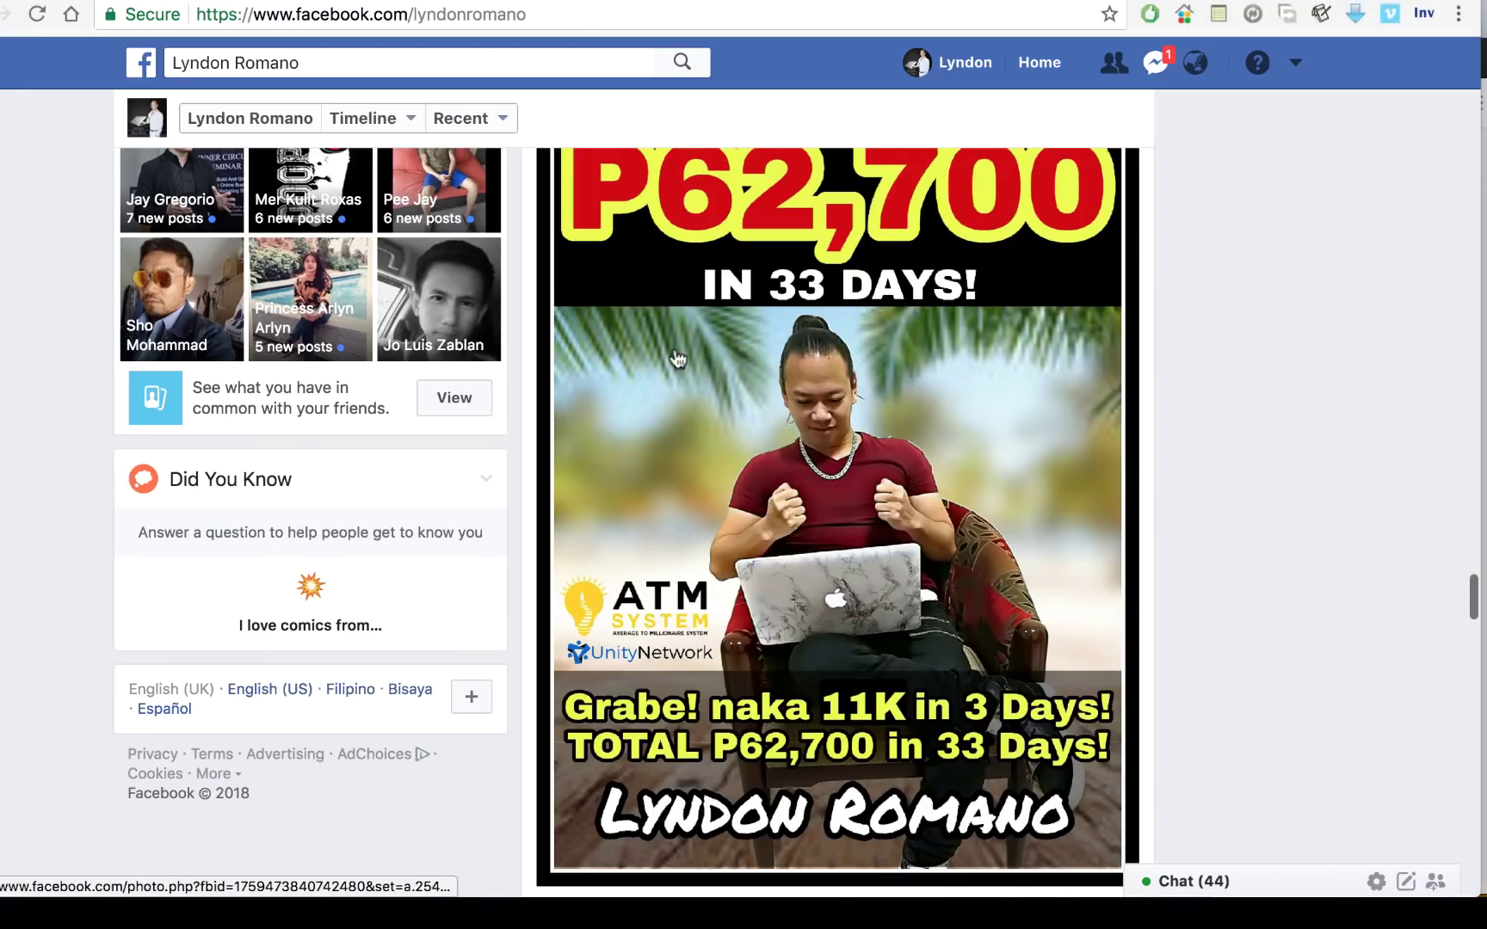
{"action": "scroll", "coordinate": [678, 360], "scroll_direction": "up", "scroll_amount": 1}
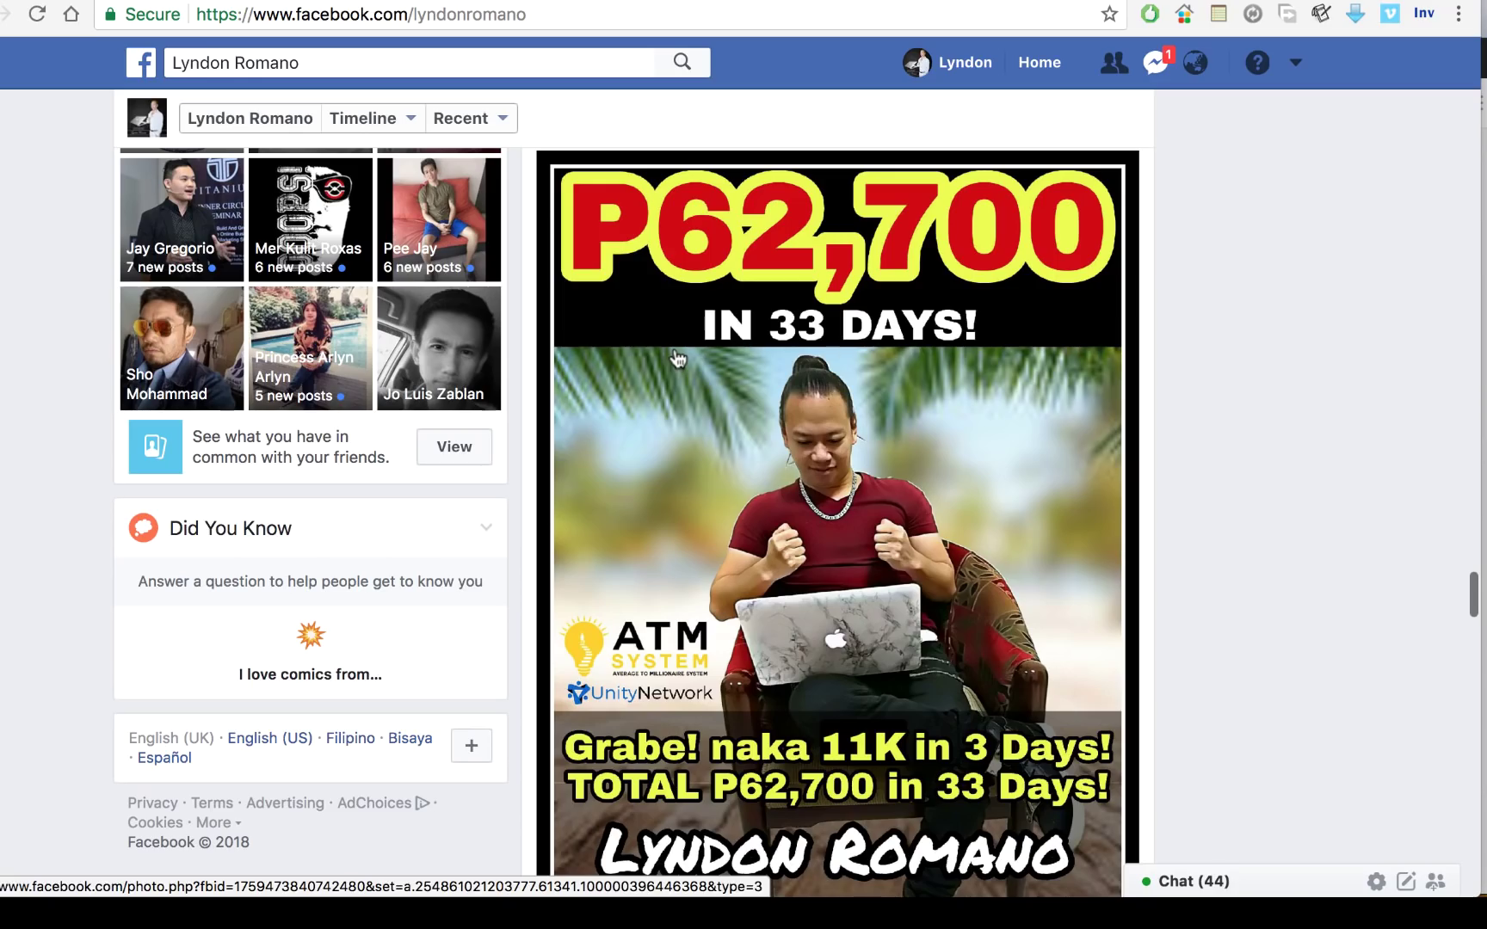
{"action": "scroll", "coordinate": [1220, 402], "scroll_direction": "up", "scroll_amount": 5}
{"action": "scroll", "coordinate": [1220, 401], "scroll_direction": "up", "scroll_amount": 10}
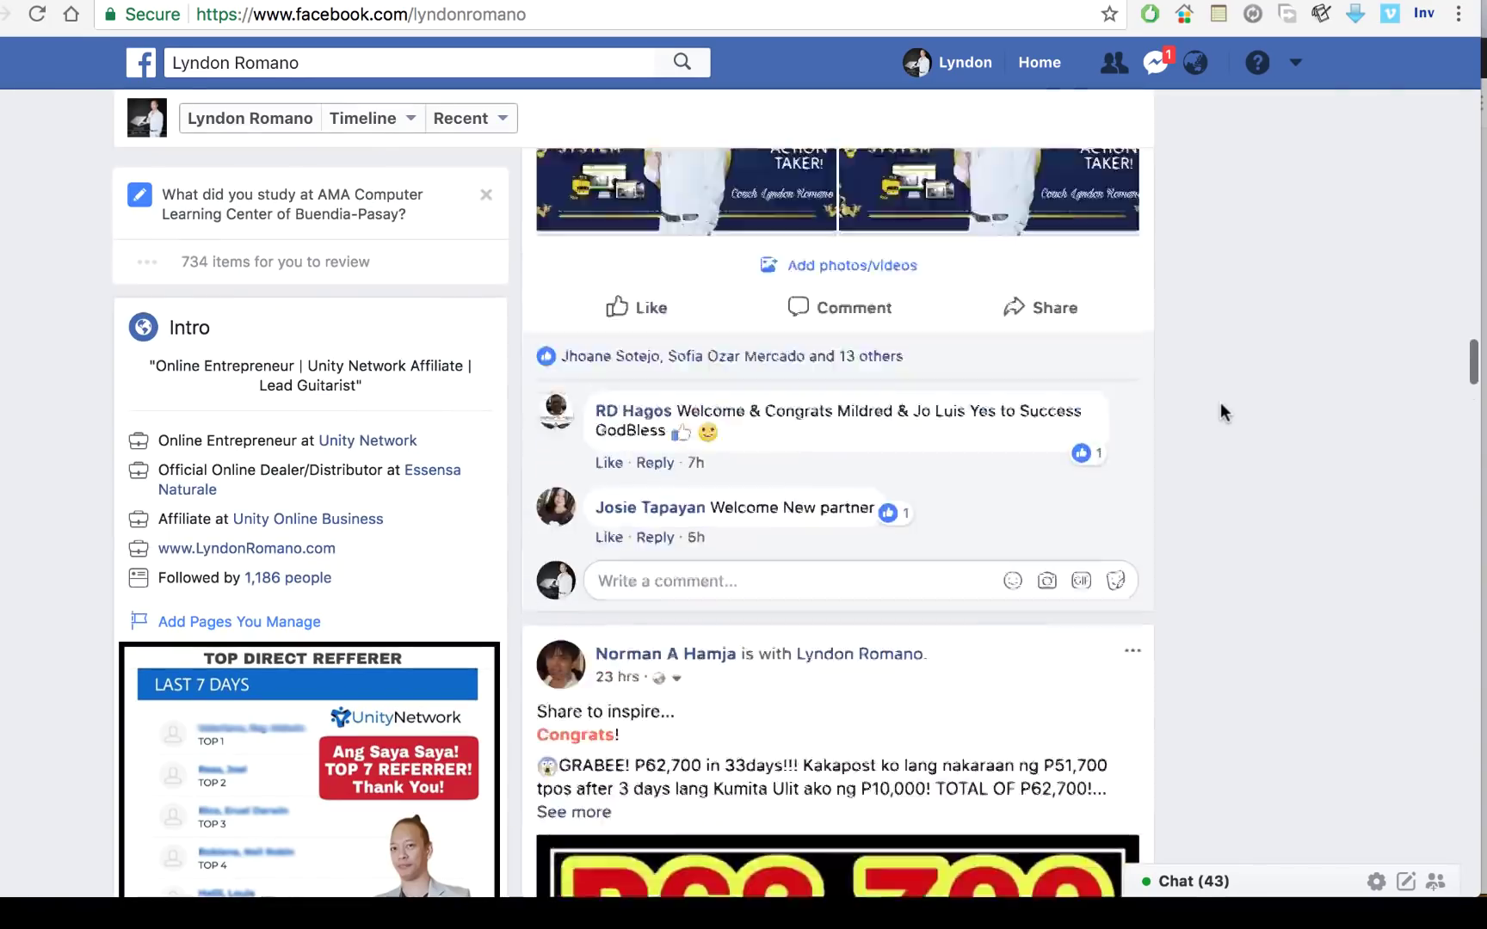
{"action": "scroll", "coordinate": [1220, 402], "scroll_direction": "up", "scroll_amount": 5}
{"action": "scroll", "coordinate": [1220, 402], "scroll_direction": "up", "scroll_amount": 10}
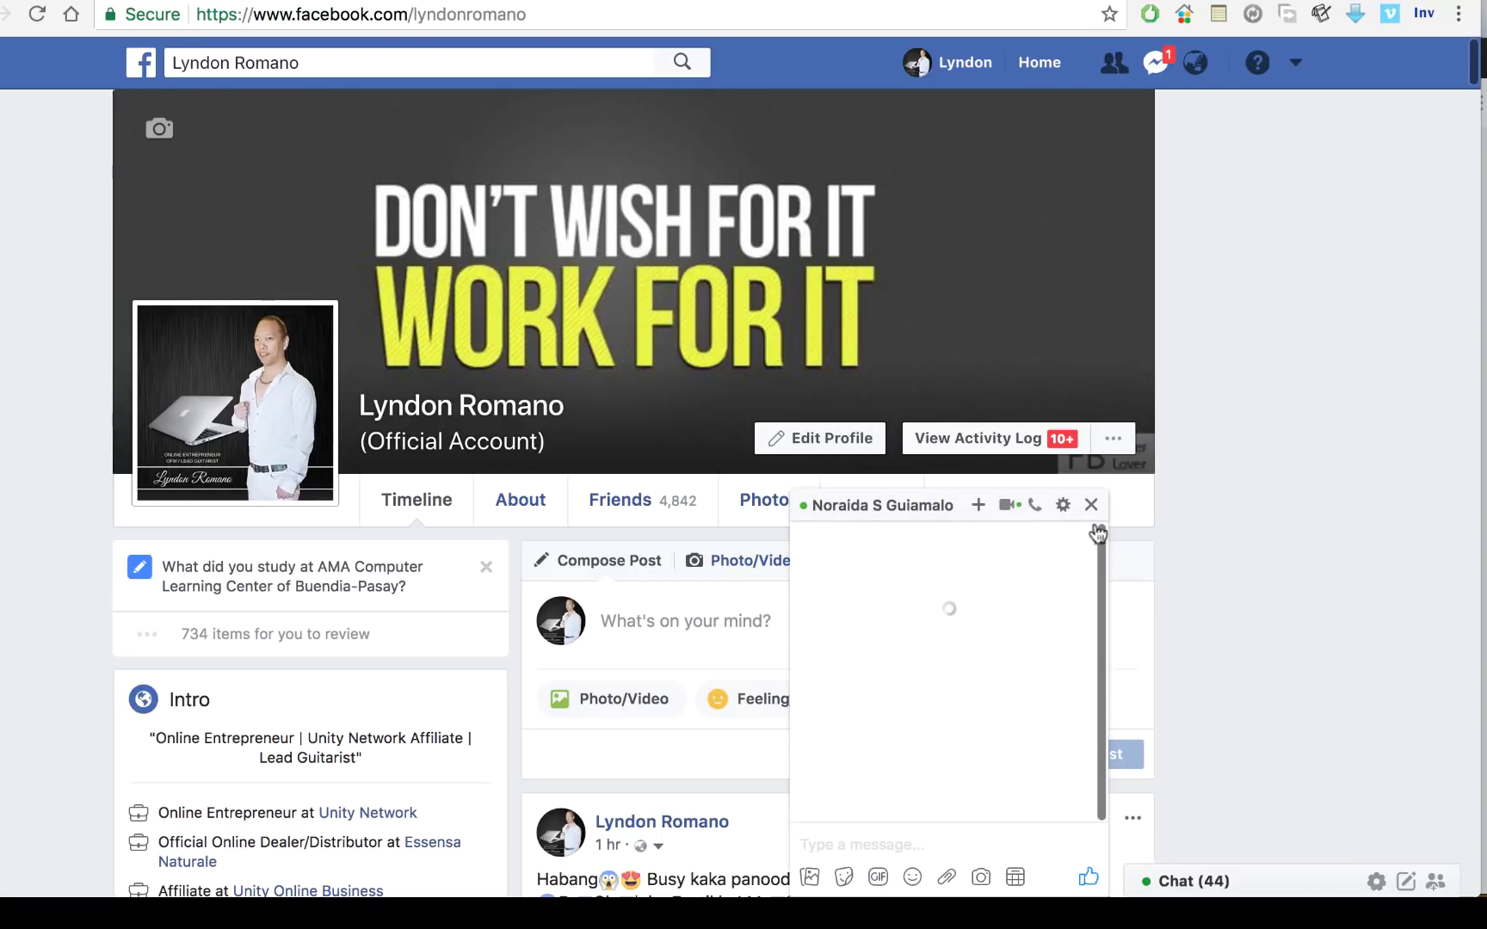
{"action": "left_click", "coordinate": [1091, 505]}
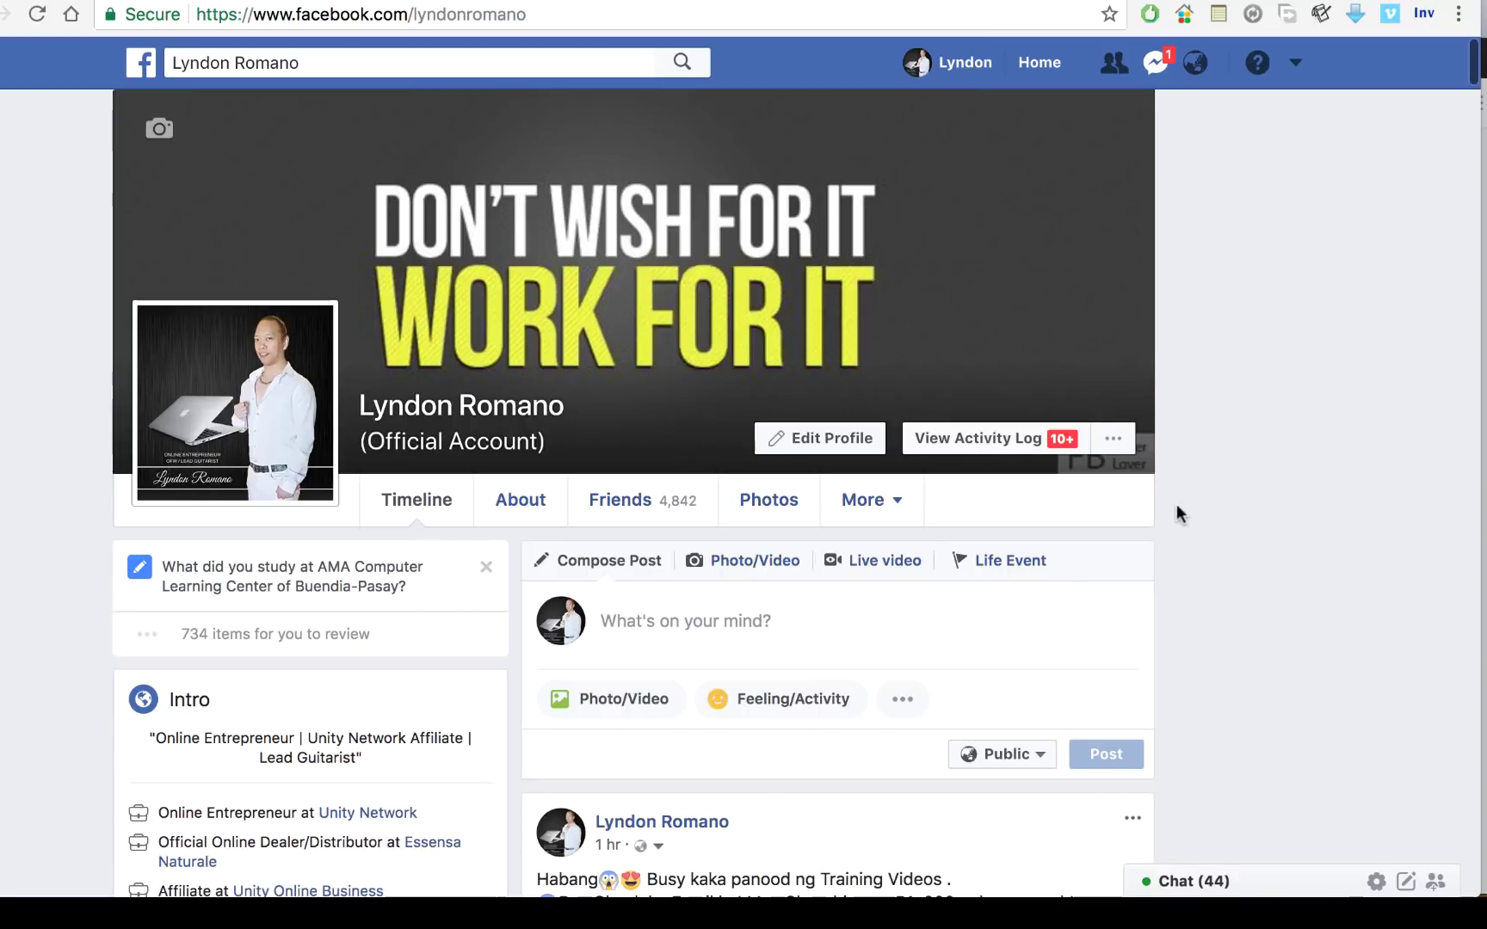